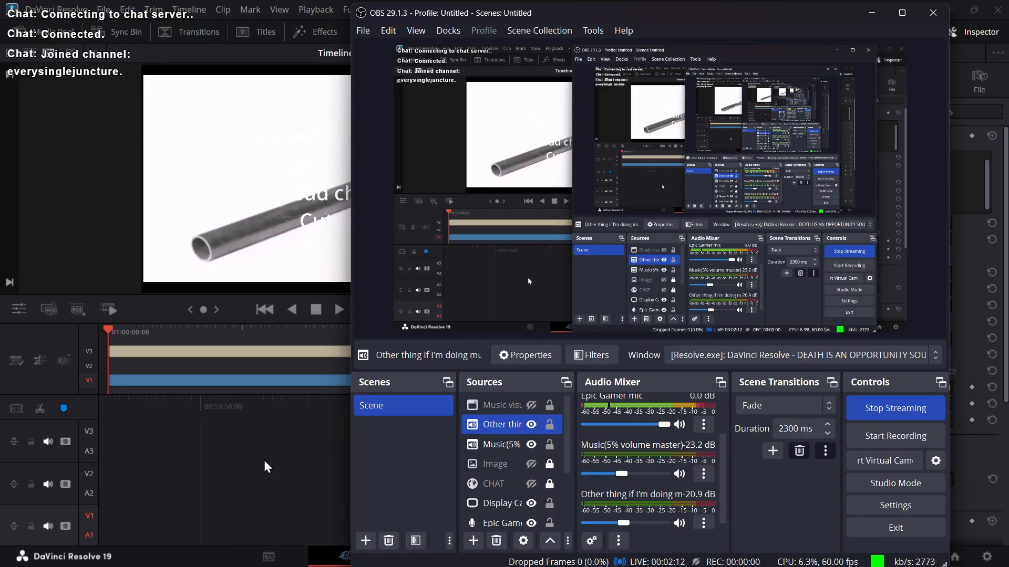
Step: Switch to YouTube Music in Brave and start playing "juliet & juliet"
key(alt+Tab)
key(alt+Tab)
key(alt+Tab)
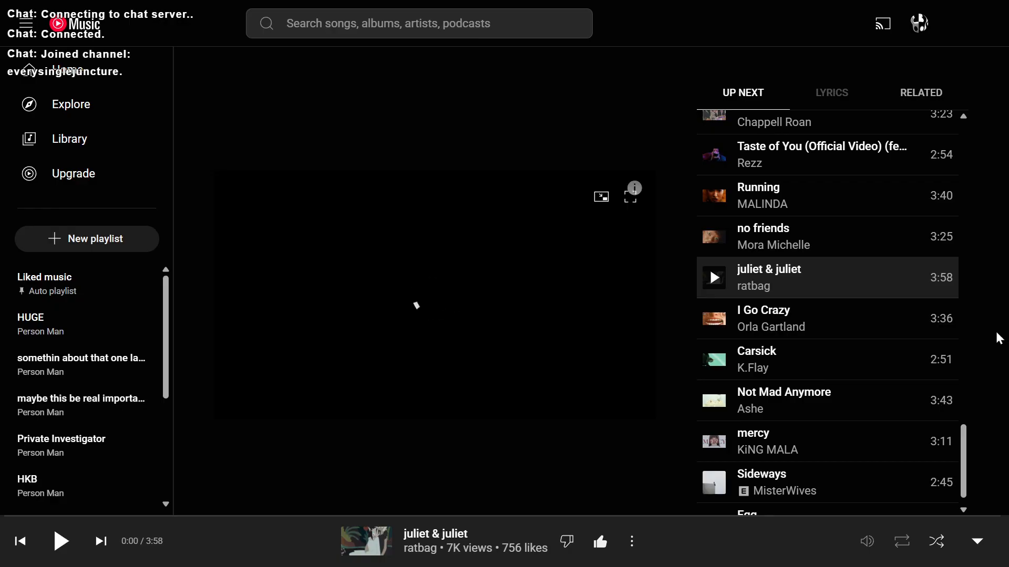
key(alt+Tab)
key(alt+Tab)
key(alt+Tab)
key(alt+Tab)
key(alt+Tab)
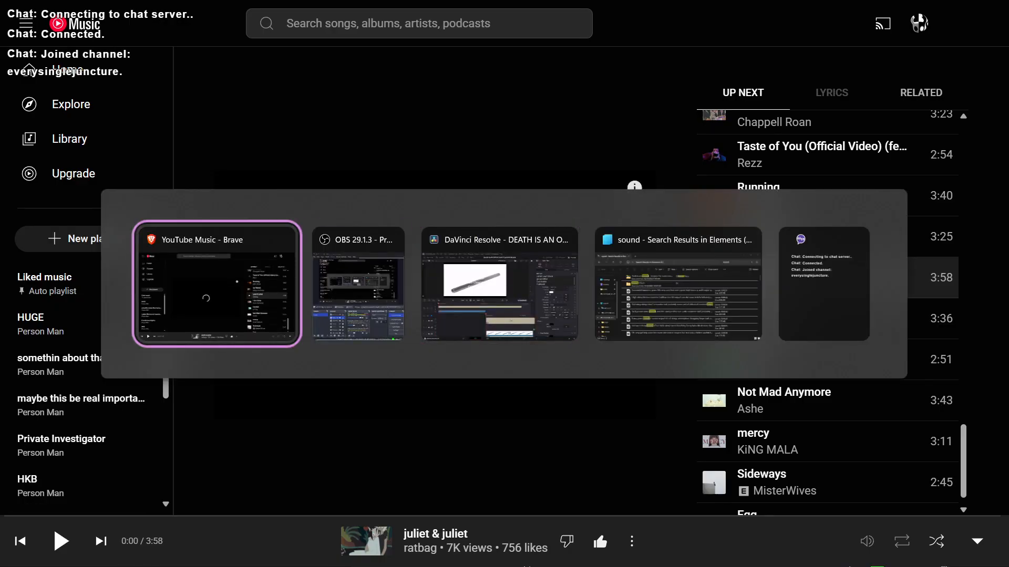
key(alt+Tab)
key(alt+shift+Tab)
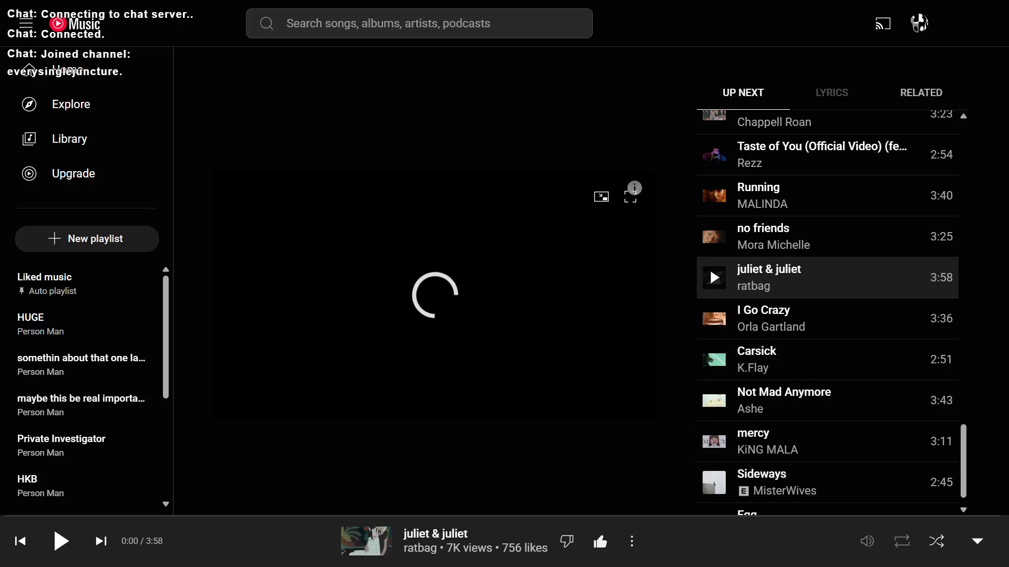
click(417, 357)
key(alt+Tab)
key(alt+shift+Tab)
key(alt+Tab)
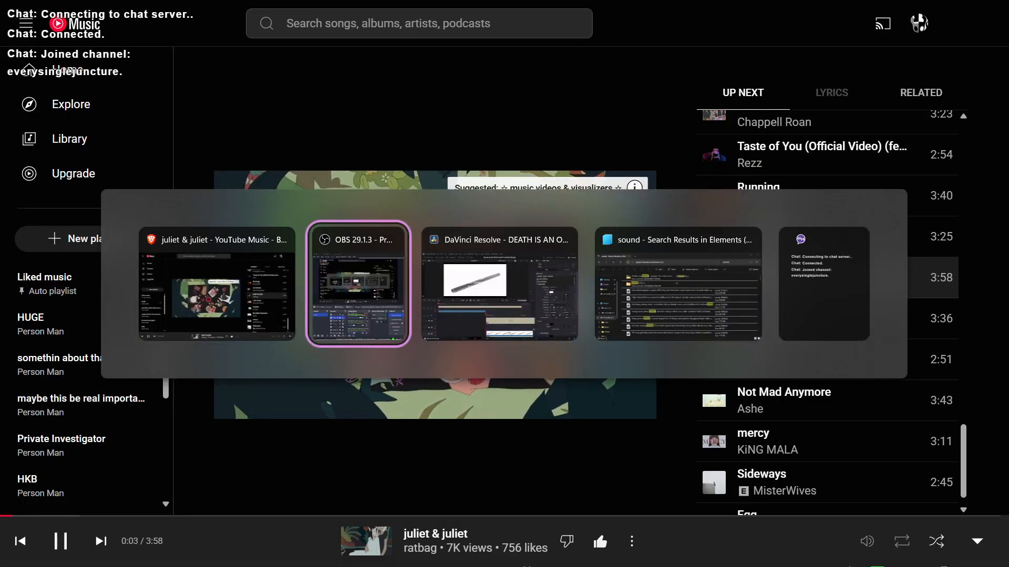
key(alt+Tab)
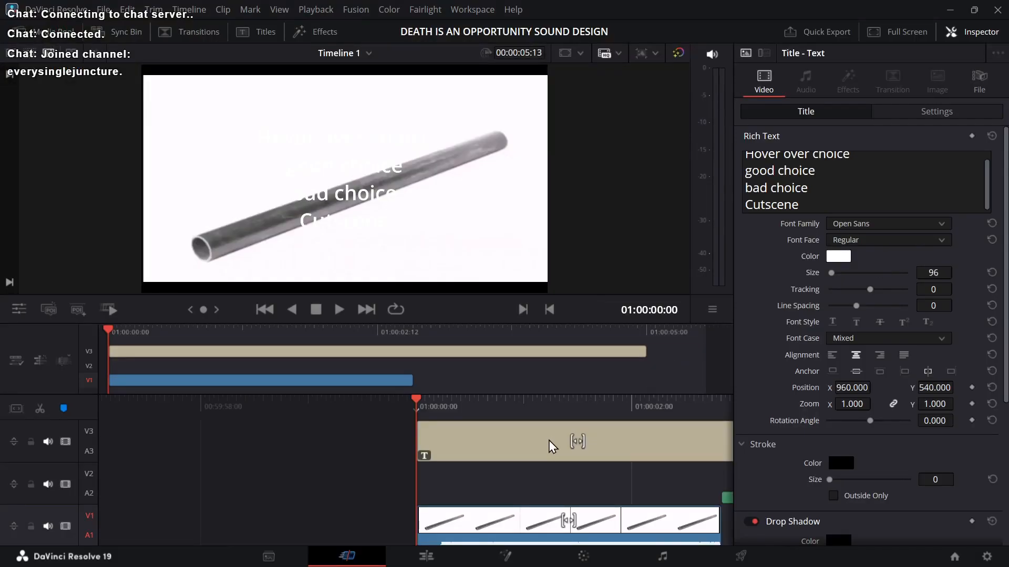
key(alt+Tab)
key(alt+shift+Tab)
key(alt+Tab)
key(alt+Tab)
key(alt+Tab)
key(alt+shift+Tab)
key(alt+shift+Tab)
key(alt+shift+Tab)
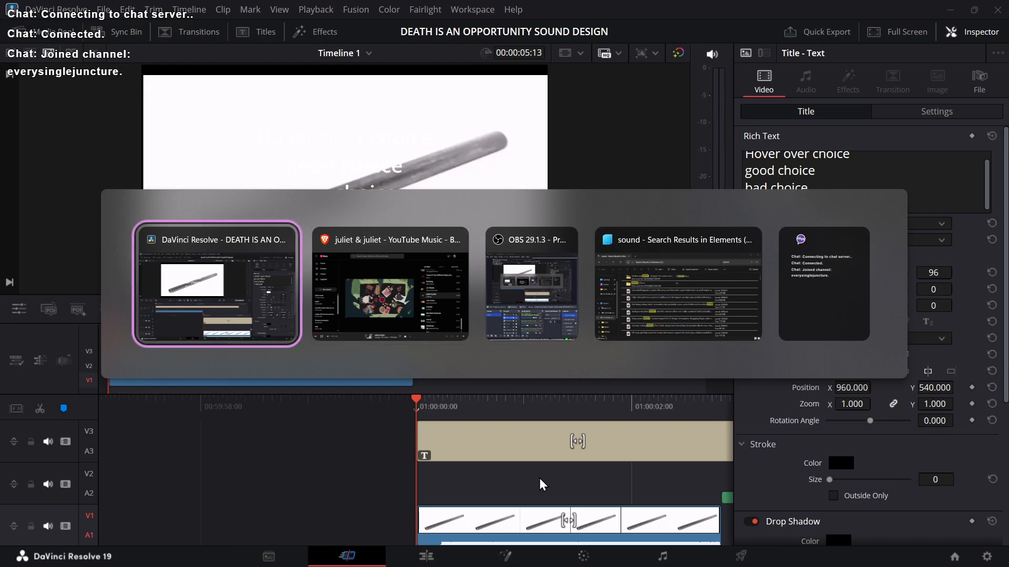
Step: Switch to OBS, make the music visualizer source visible in the scene, and lock it
key(alt+Tab)
key(alt+shift+Tab)
key(alt+Tab)
key(alt+Tab)
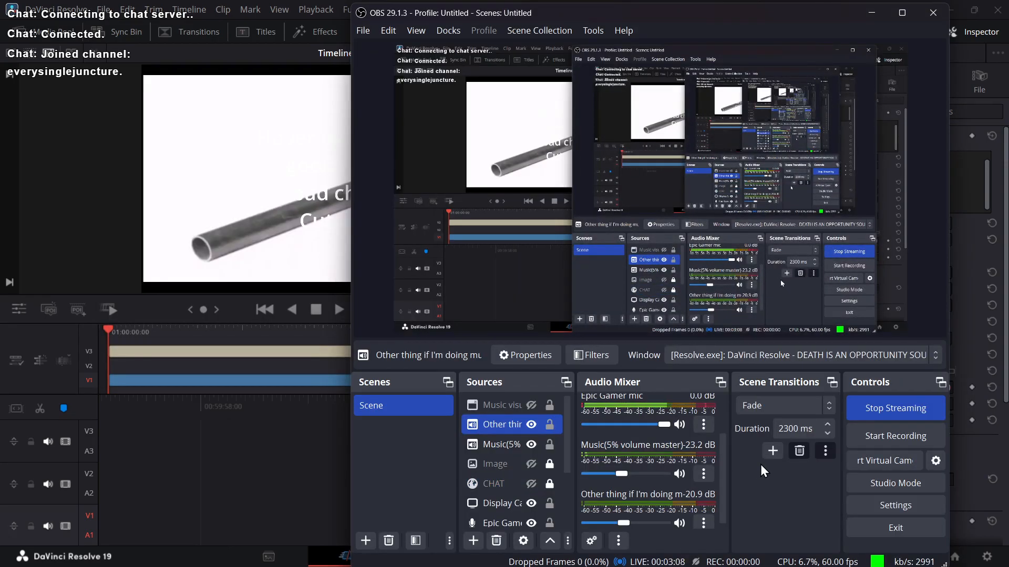
key(alt+Tab)
key(alt+Tab)
key(Escape)
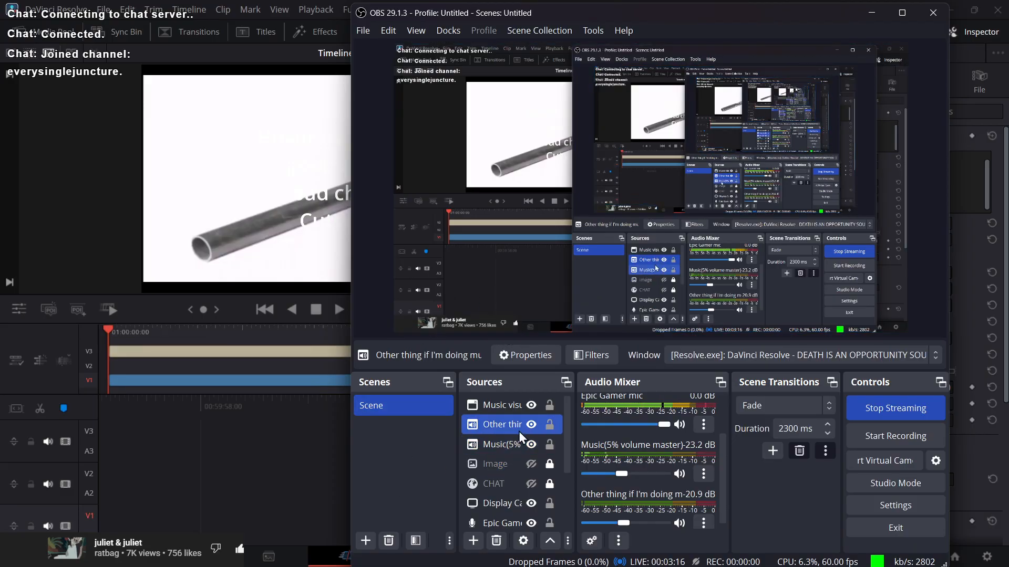
ctrl+click(544, 409)
ctrl+click(550, 410)
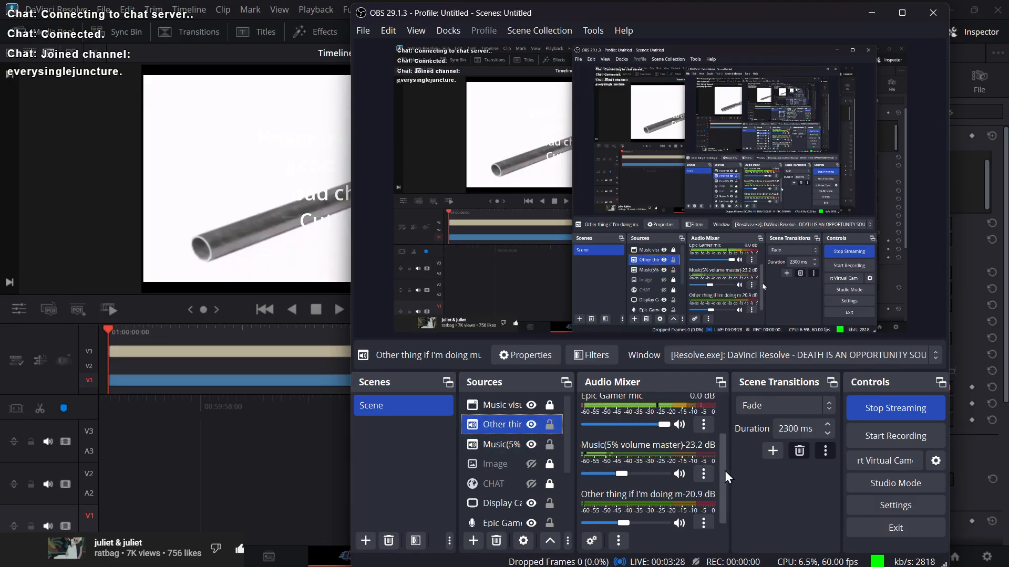
Step: Remove Mic/Aux from audio track 1 in the advanced audio properties
drag(724, 470, 724, 446)
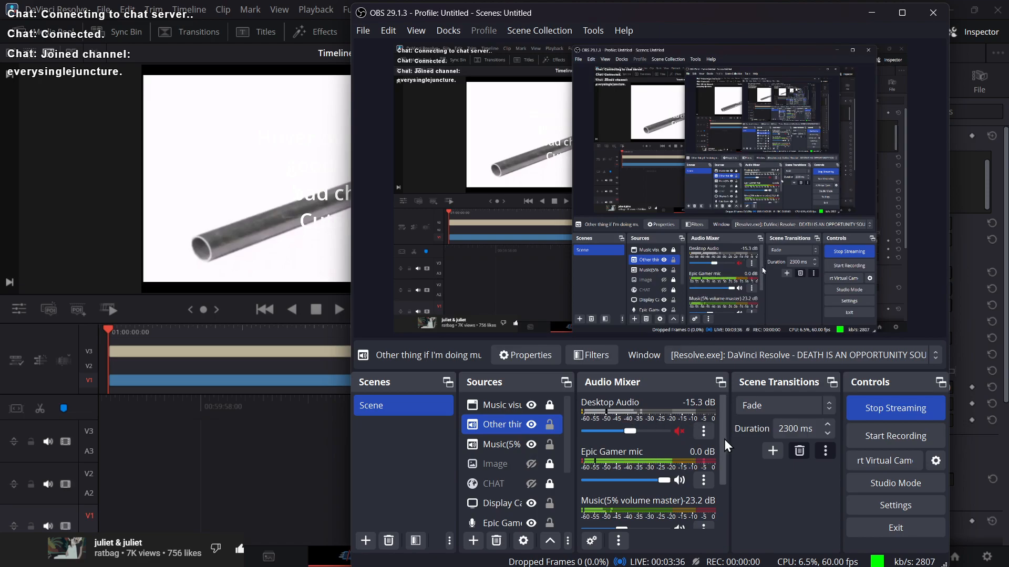
drag(724, 439, 726, 486)
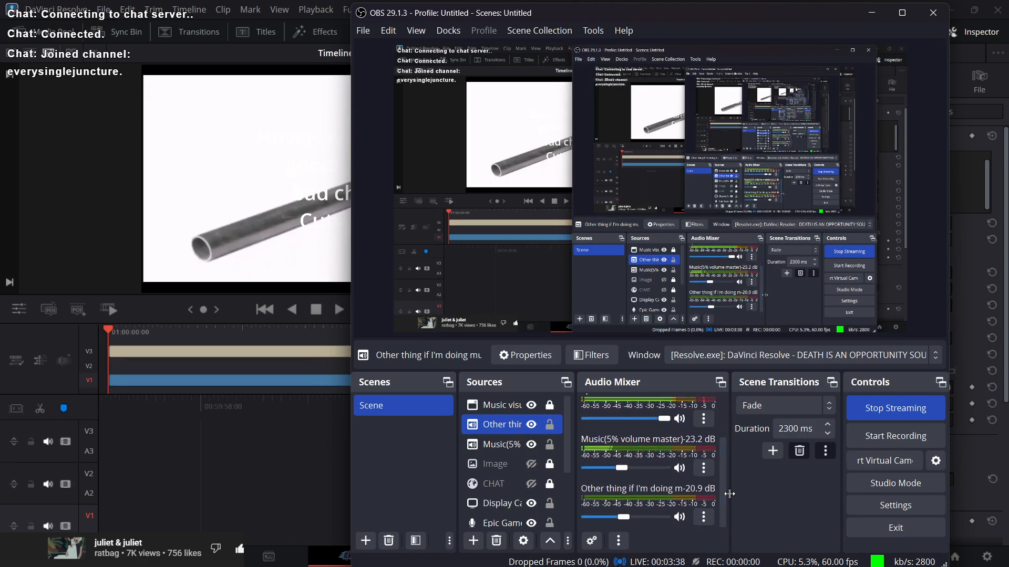
click(703, 473)
click(739, 462)
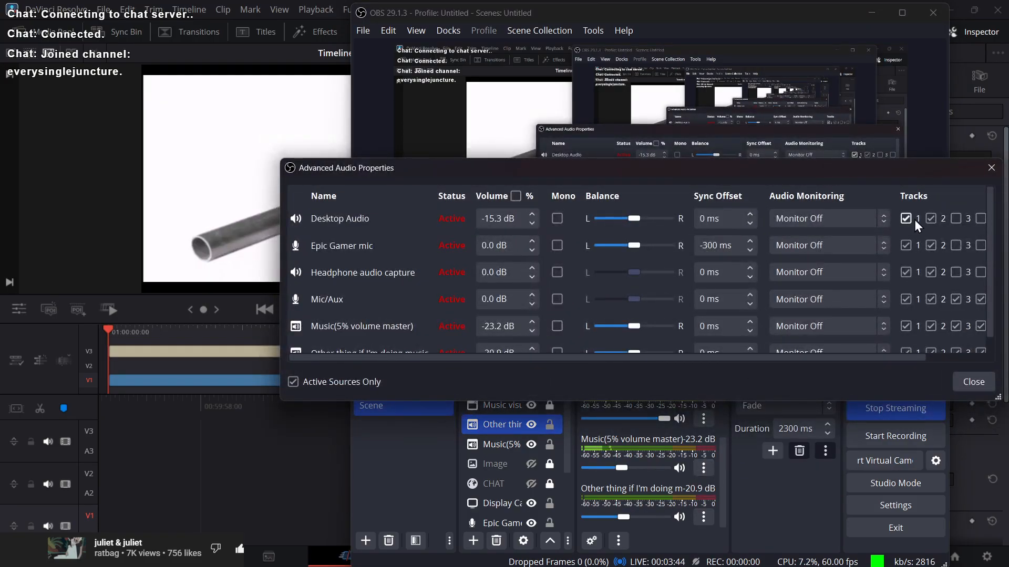
scroll(914, 232, down, 1)
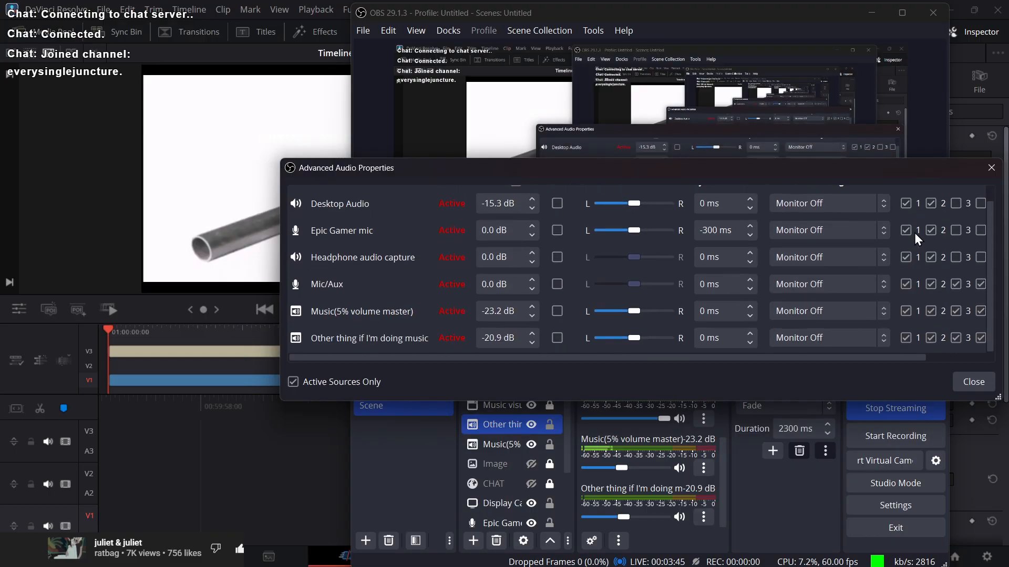
click(906, 285)
scroll(906, 284, up, 1)
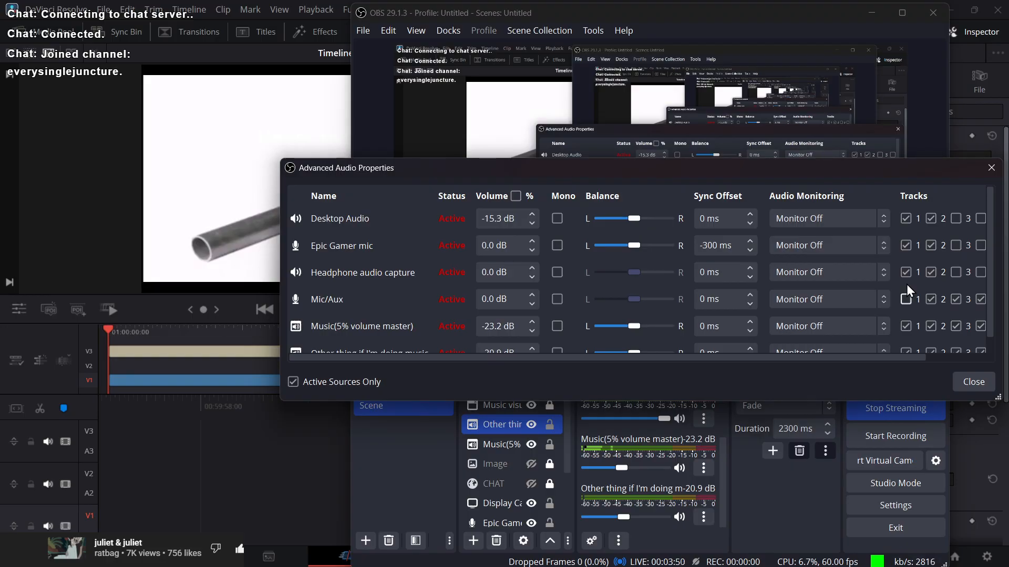
scroll(906, 284, down, 1)
click(972, 377)
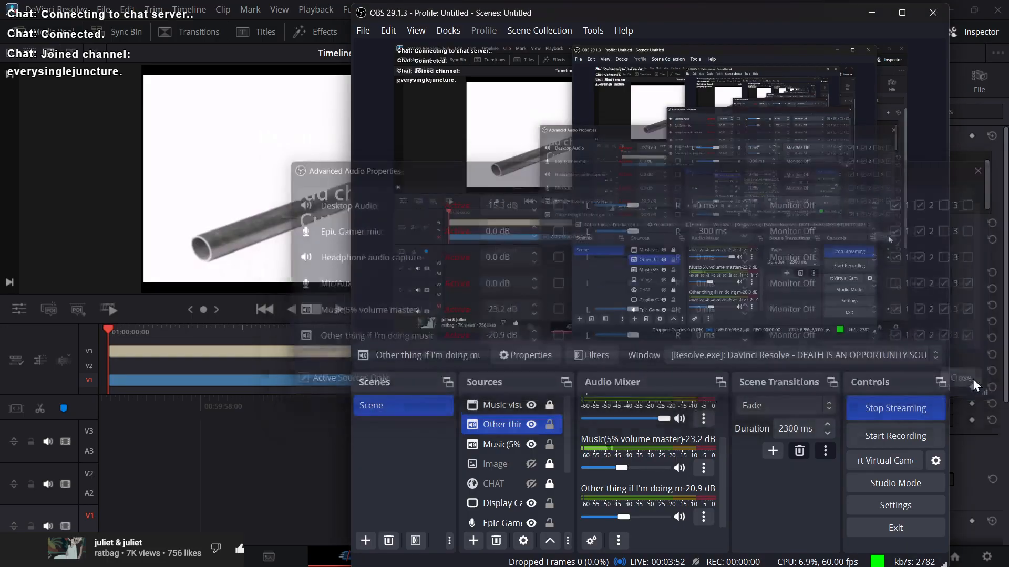
Step: Pause "juliet & juliet" in YouTube Music and return to OBS
key(alt+Tab)
key(alt+Tab)
key(alt+Tab)
key(alt+Tab)
key(alt+Tab)
key(alt+Tab)
key(alt+Tab)
key(alt+Tab)
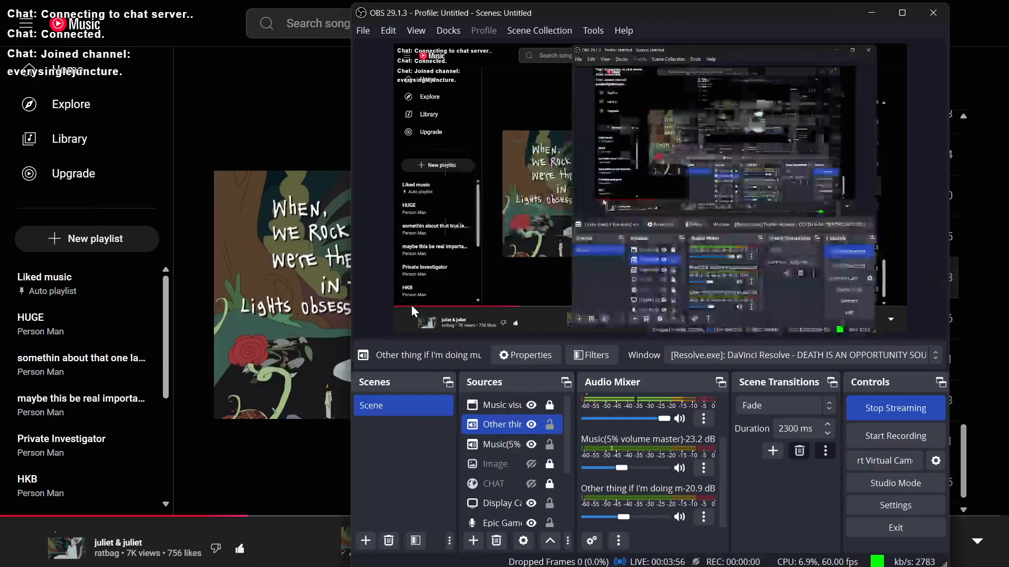
Step: Check the streaming output settings for the audio track and Twitch VOD track assignments
click(859, 512)
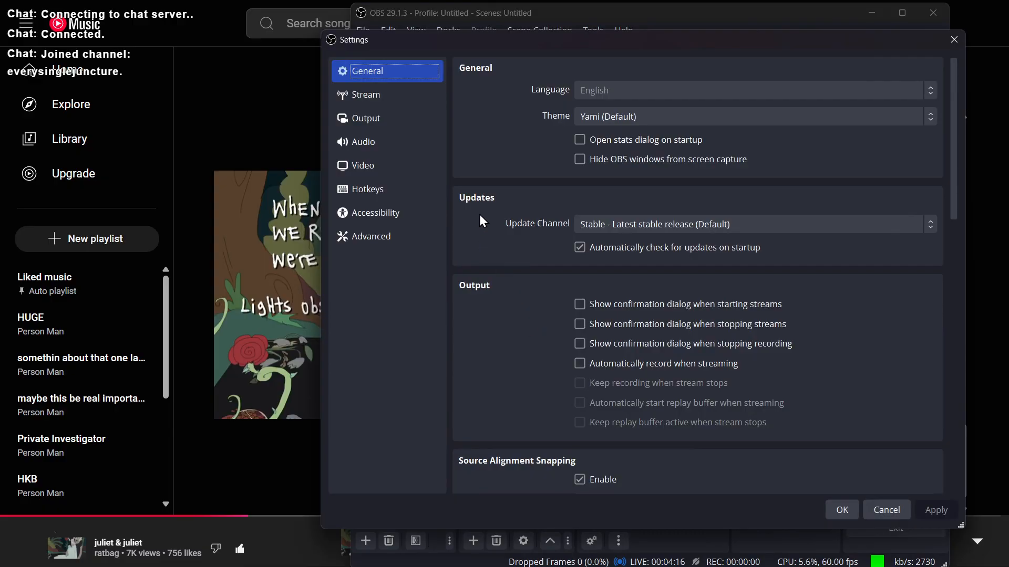
click(412, 104)
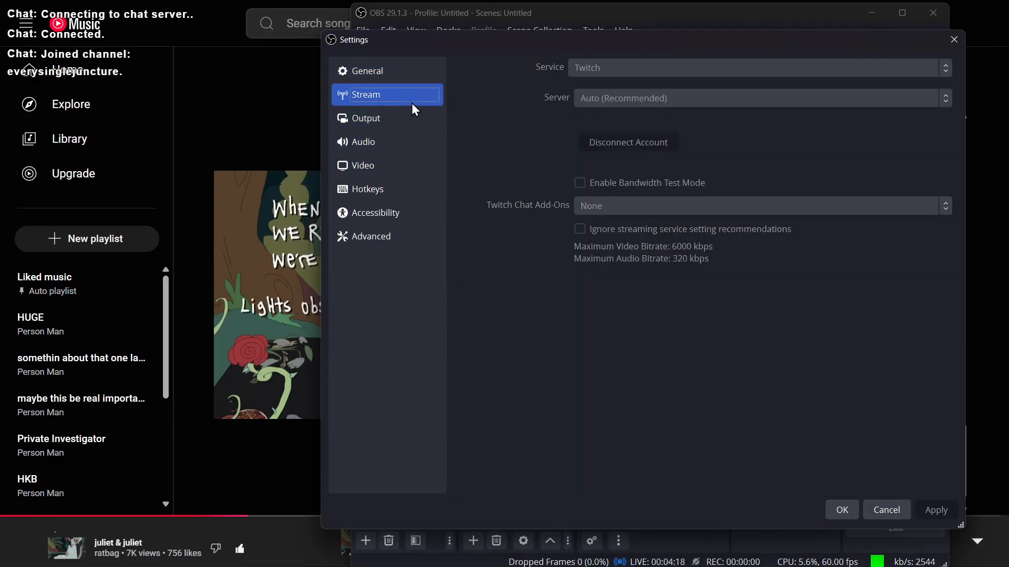
click(426, 118)
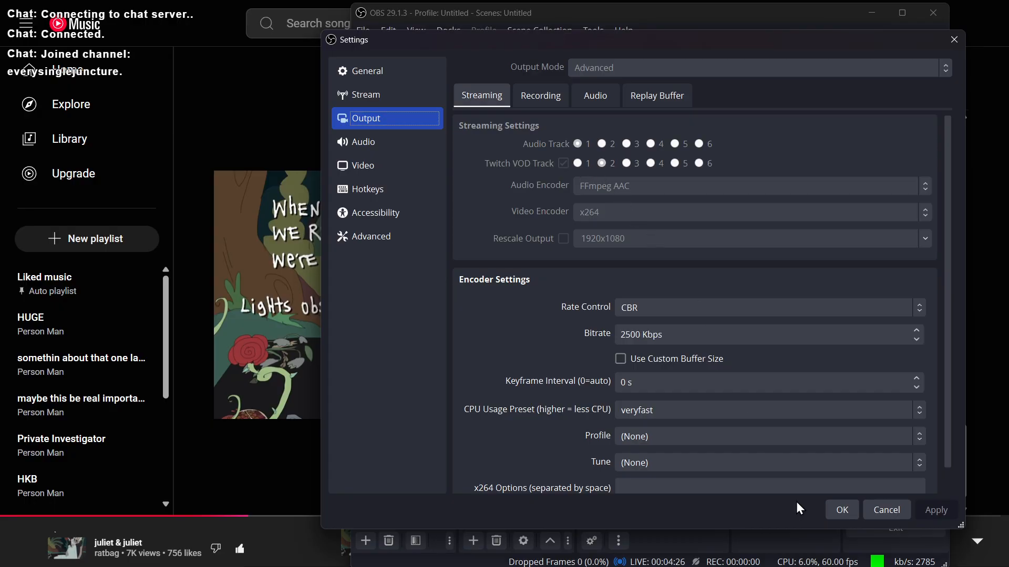
click(841, 510)
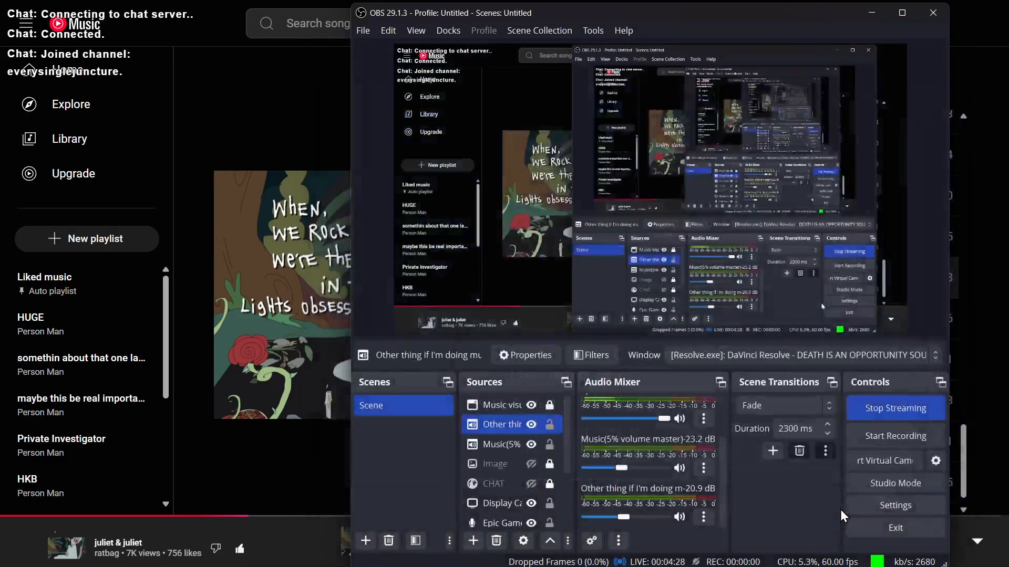
Step: Remove Mic/Aux and Music(5% volume master) from audio track 2 in the advanced audio properties
click(704, 472)
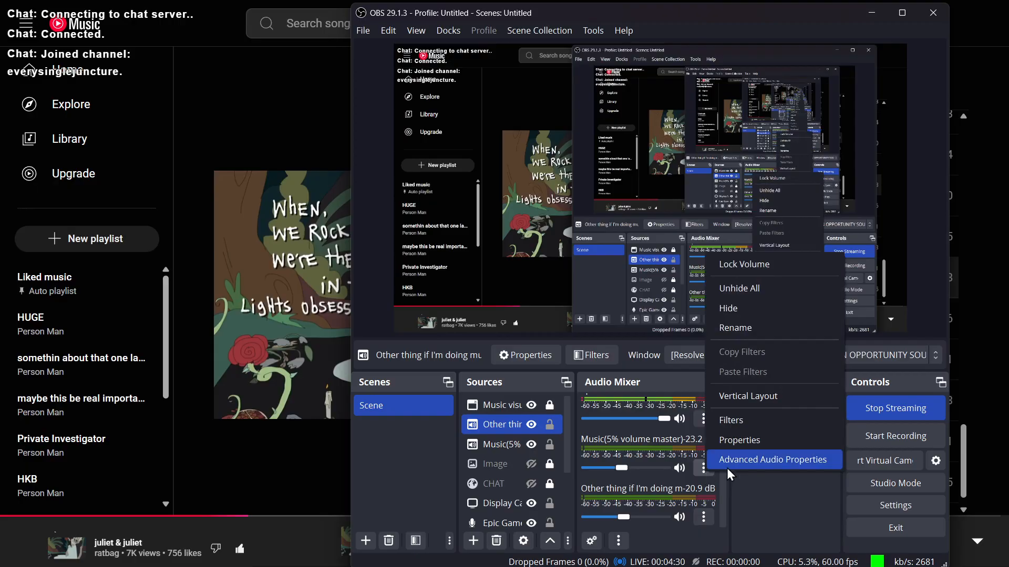
click(742, 464)
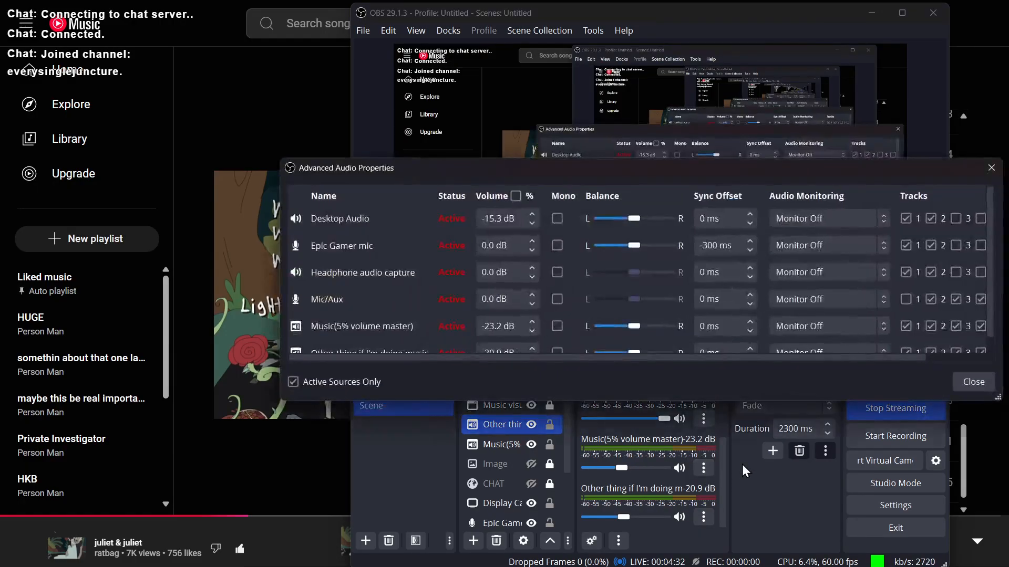
click(931, 299)
scroll(361, 277, down, 1)
scroll(360, 275, down, 1)
scroll(358, 298, up, 2)
scroll(432, 264, down, 2)
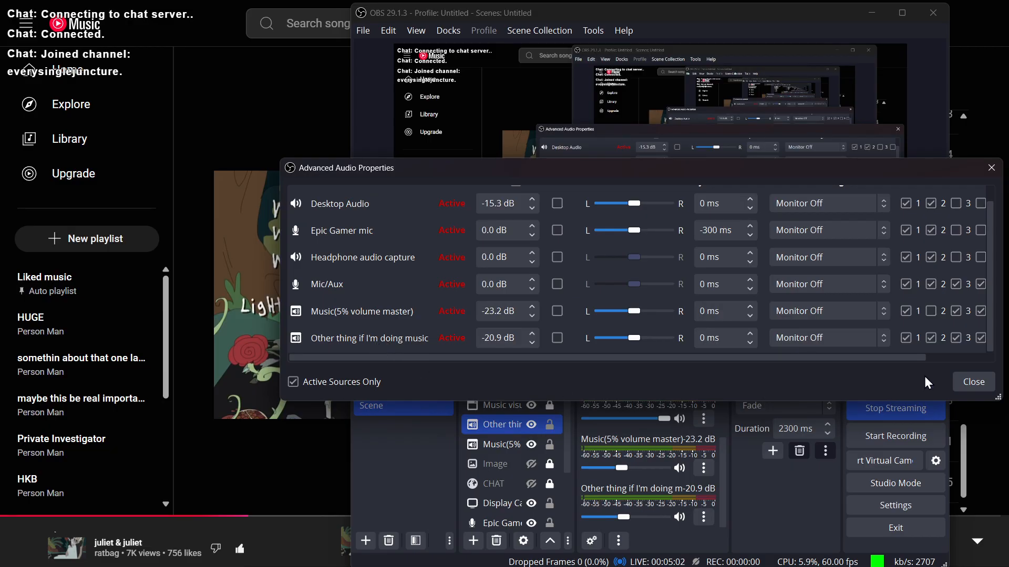
click(971, 383)
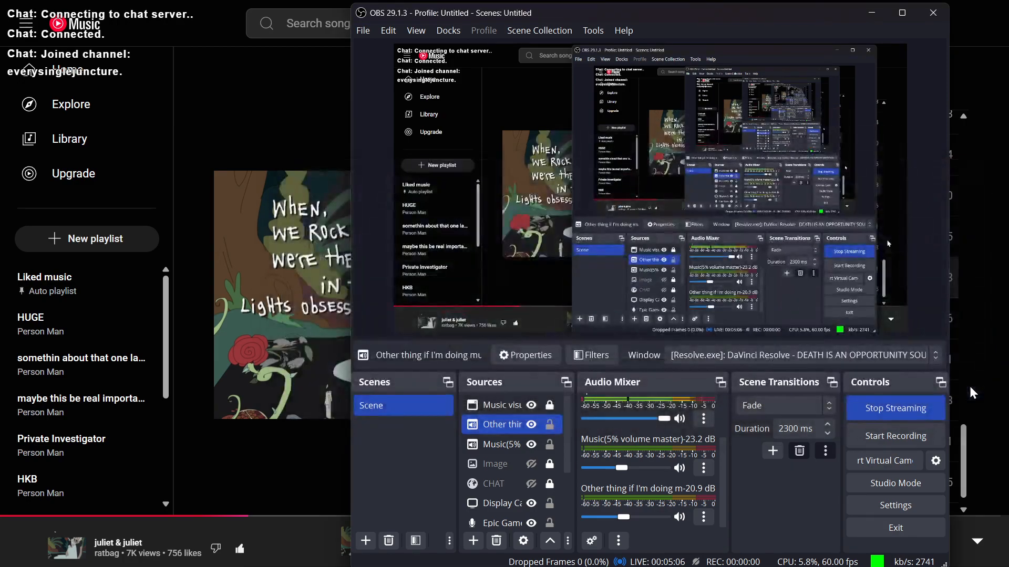
Step: Resume "juliet & juliet" in YouTube Music and switch to DaVinci Resolve
click(260, 295)
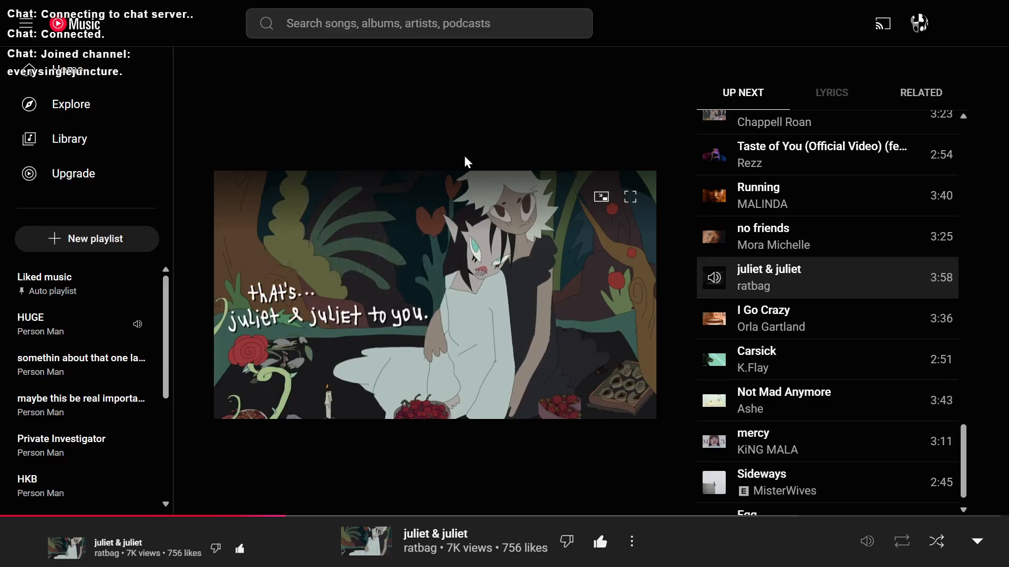
key(alt+Tab)
key(alt+Tab)
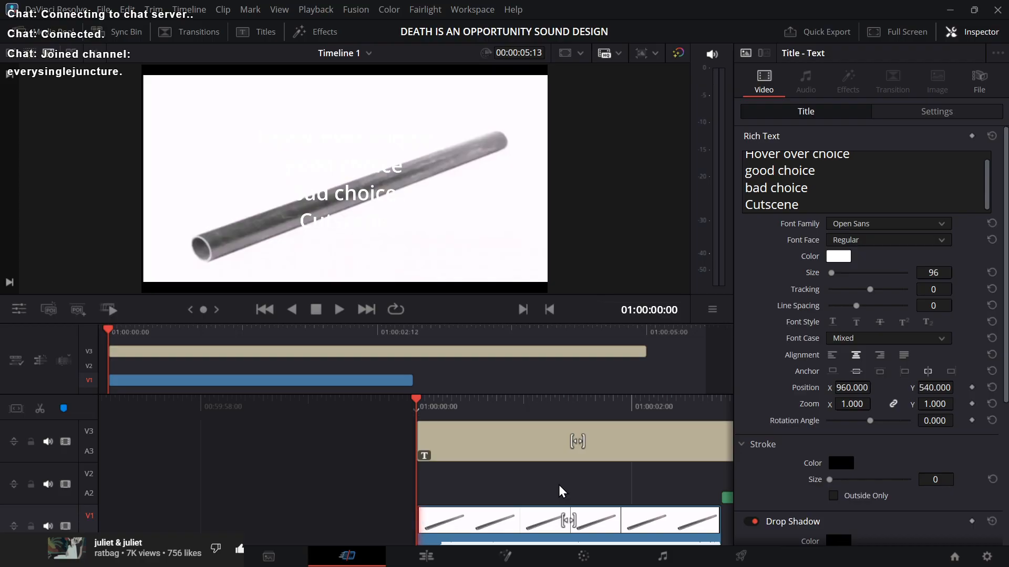
key(alt+Tab)
key(alt+shift+Tab)
key(alt+Tab)
key(alt+Tab)
key(alt+Tab)
key(alt+Tab)
key(alt+Tab)
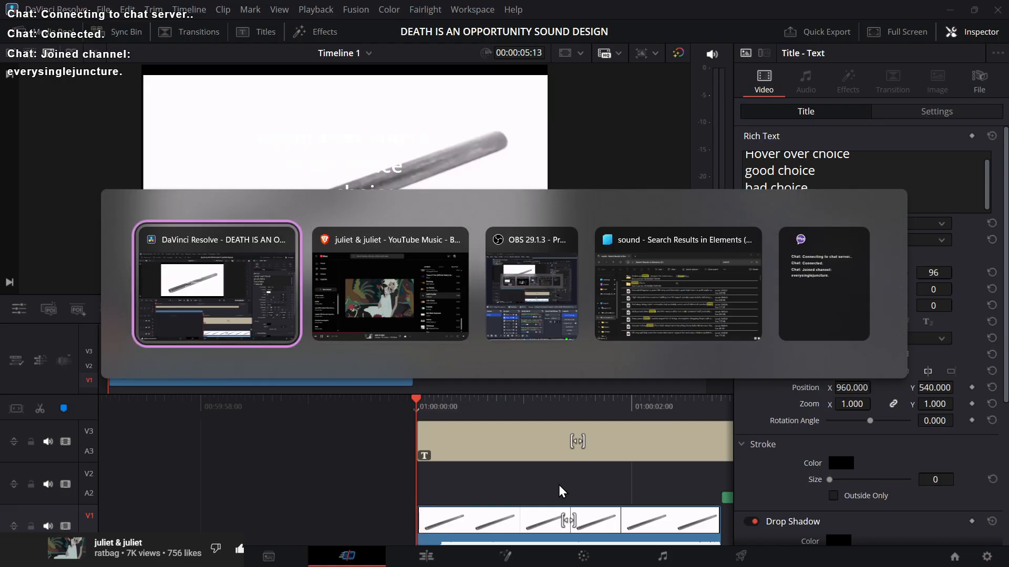
key(alt+Tab)
key(alt+Tab)
key(alt+Tab)
key(alt+Tab)
key(alt+Tab)
key(alt+Tab)
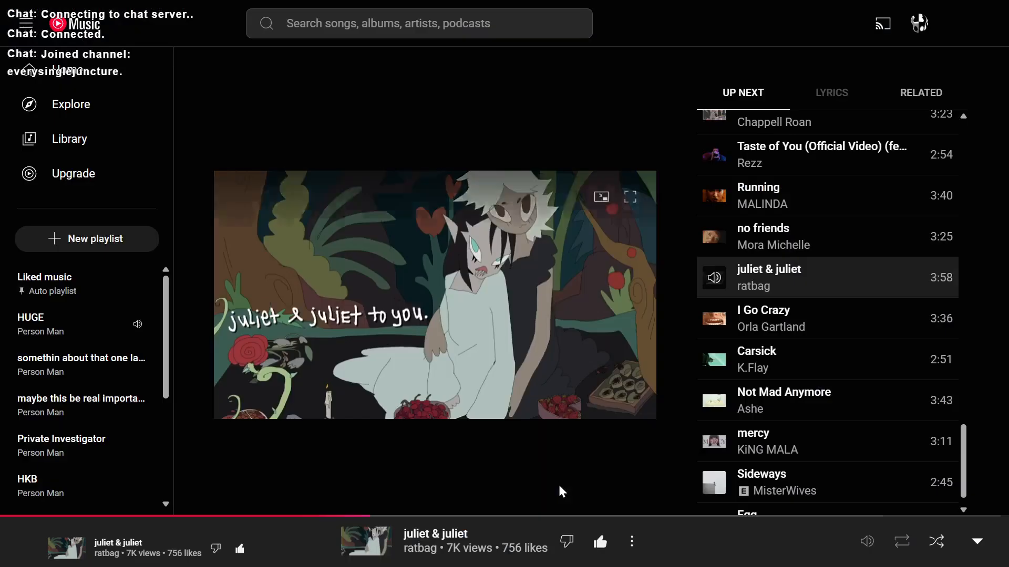
key(alt+Tab)
key(alt+shift+Tab)
key(alt+Tab)
key(alt+Tab)
key(alt+shift+Tab)
key(alt+Tab)
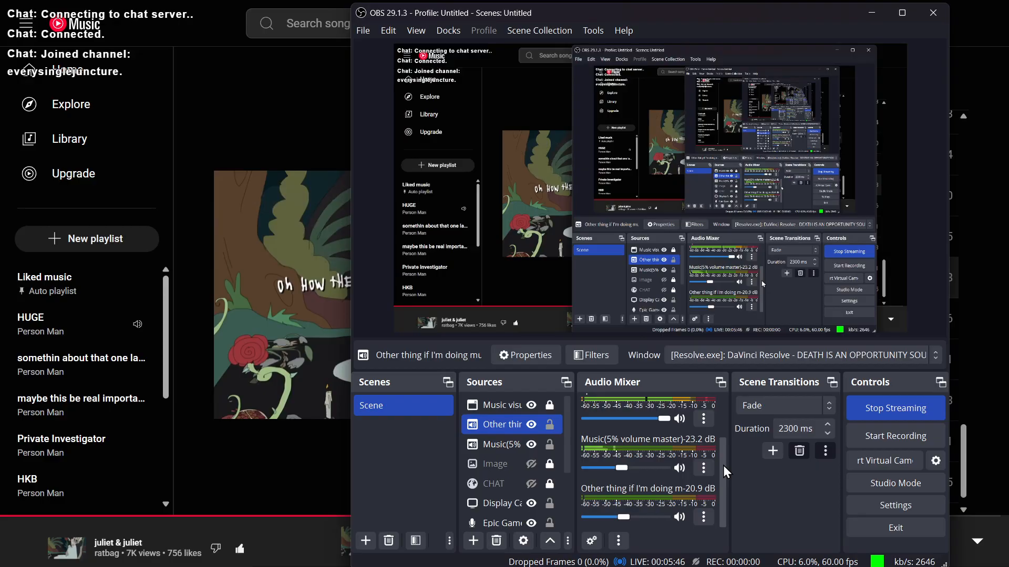
ctrl+click(494, 451)
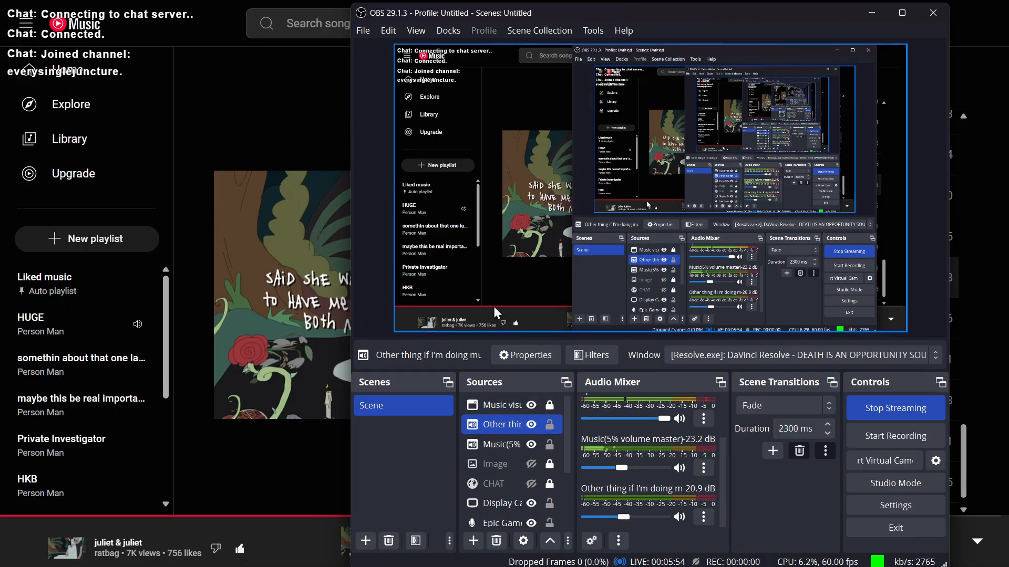
Step: Switch to DaVinci Resolve and play Timeline 1 from its start
key(alt+Tab)
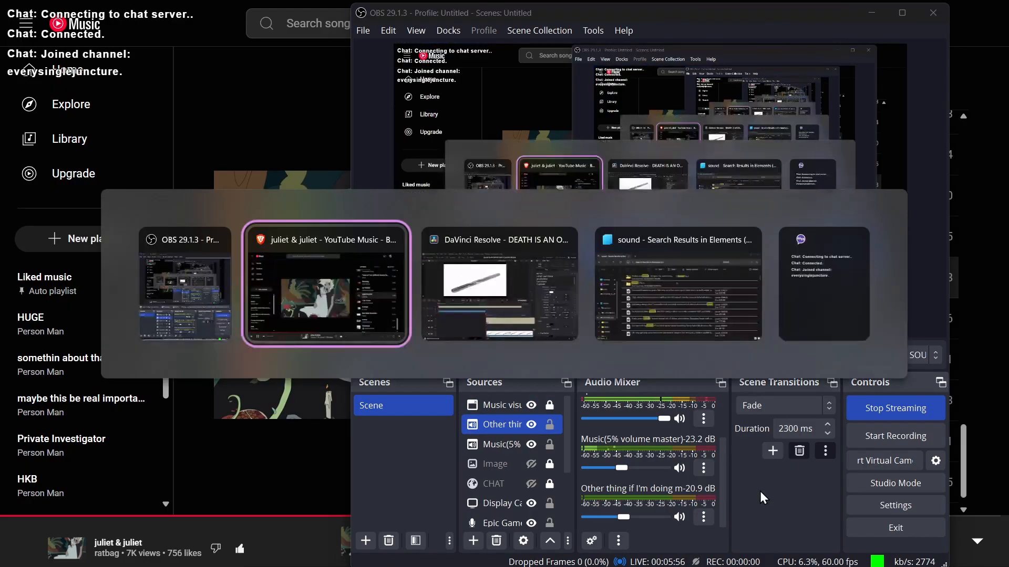
key(alt+shift+Tab)
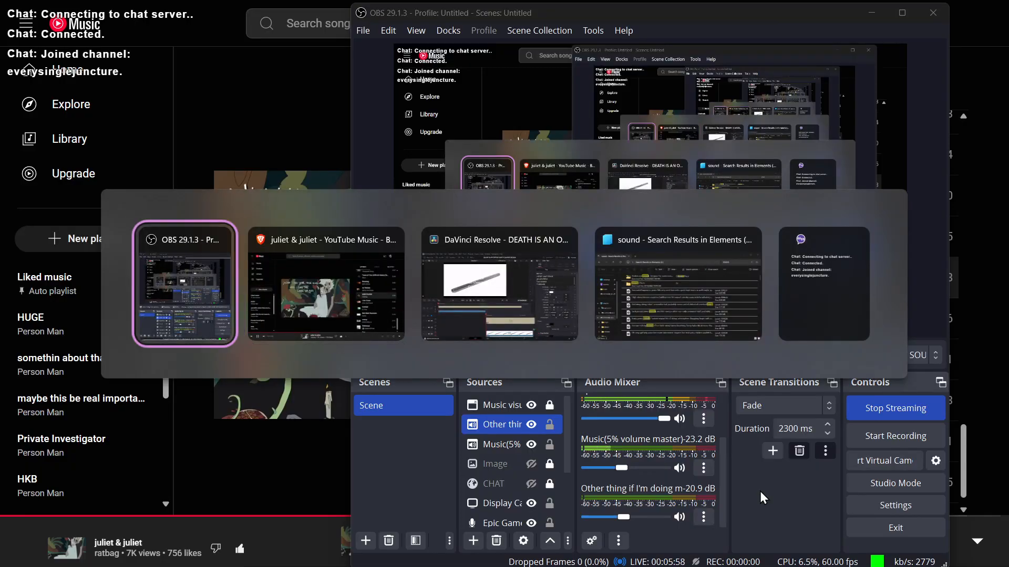
key(alt+Tab)
key(alt+shift+Tab)
key(alt+Tab)
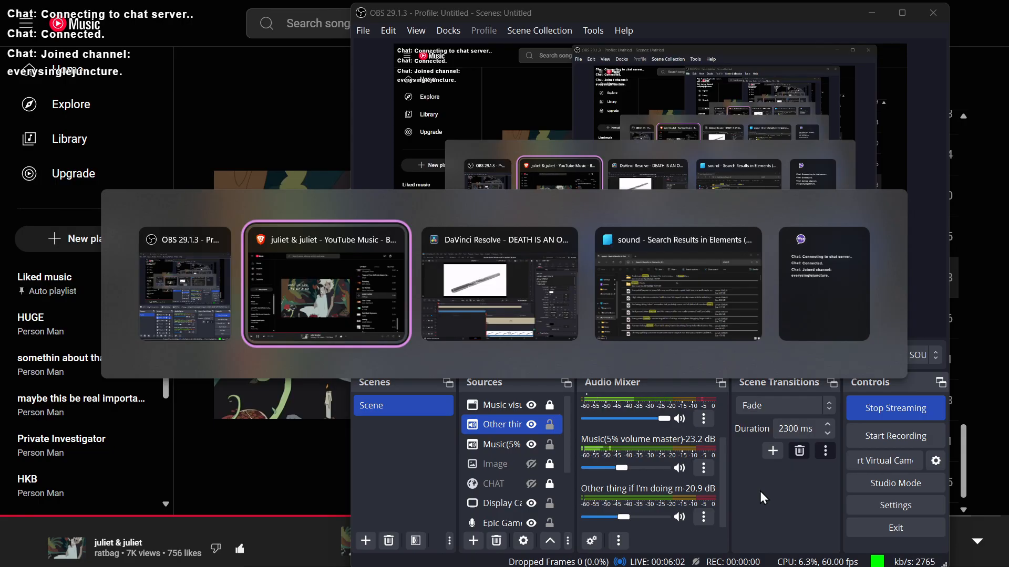
key(alt+Tab)
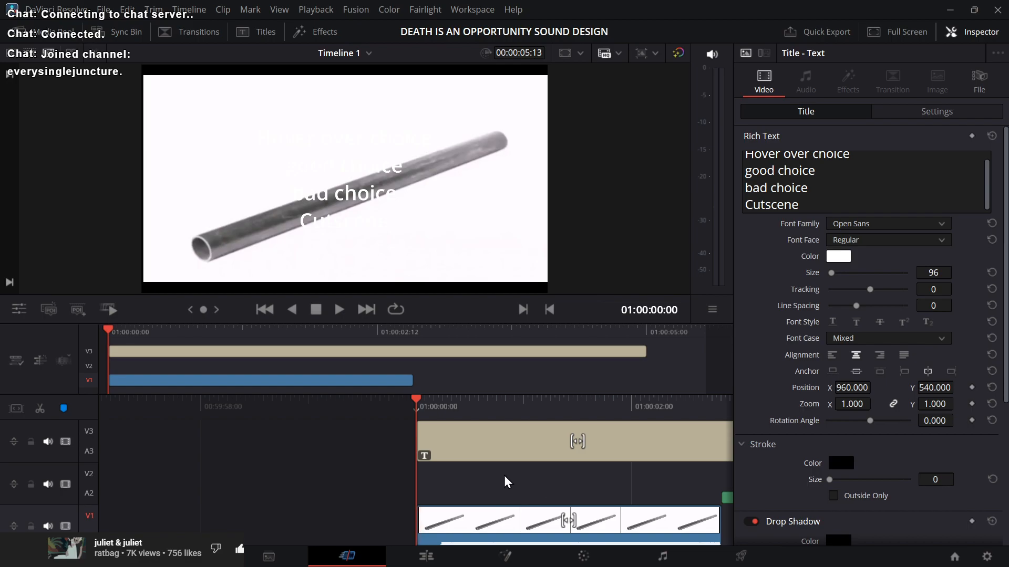
key(space)
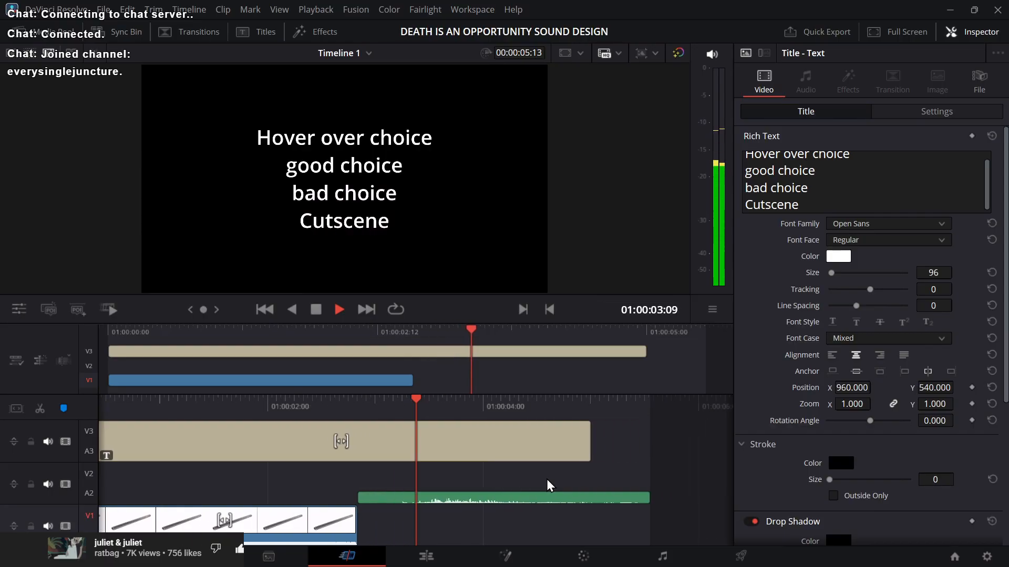
Step: Play Timeline 1 from its start and review the edit points between the metal pipe video and the Pouring Drink sound
key(Up)
key(Up)
click(530, 496)
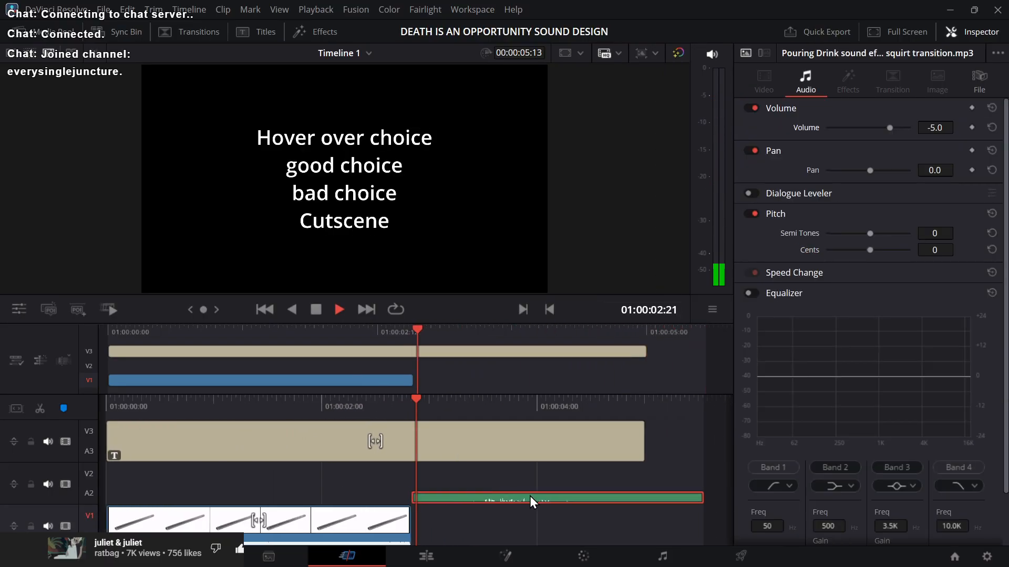
click(499, 484)
key(Up)
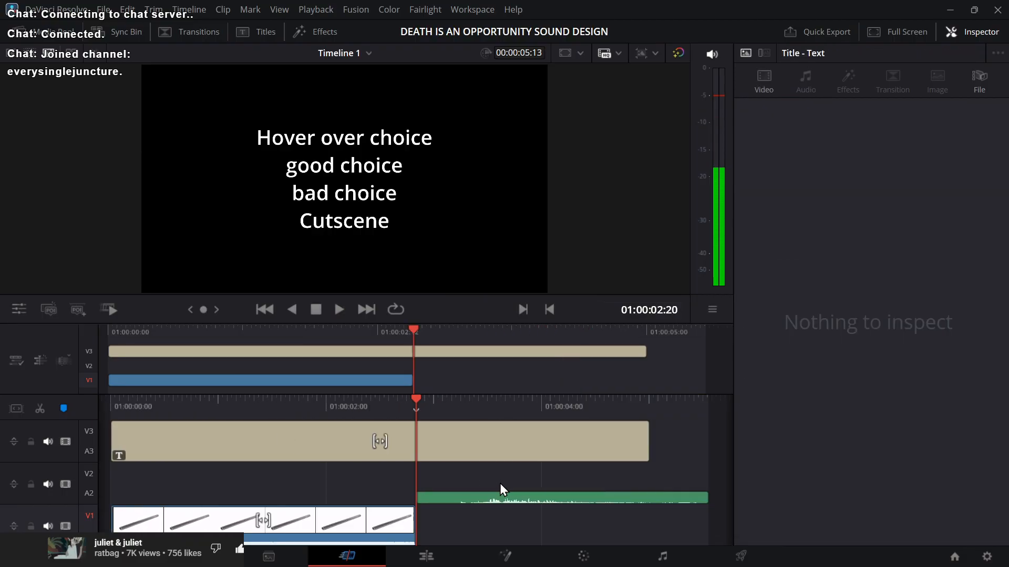
key(Home)
key(space)
key(Down)
key(Up)
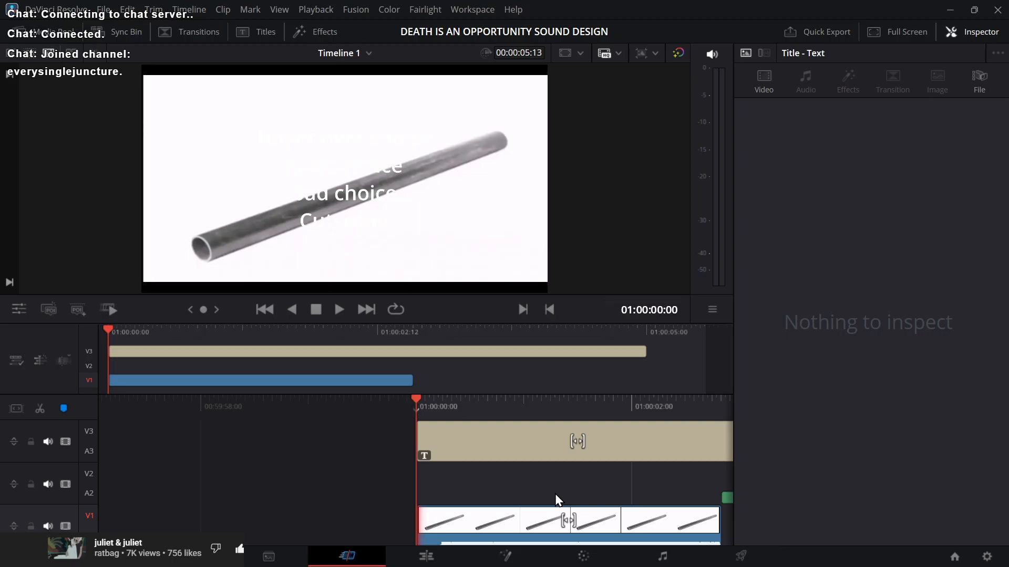
key(Down)
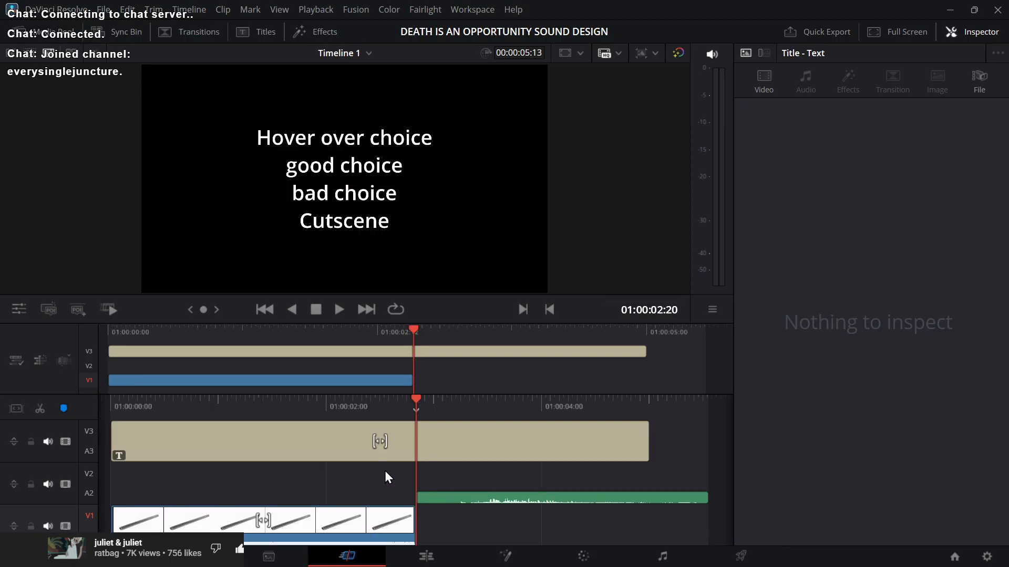
key(Up)
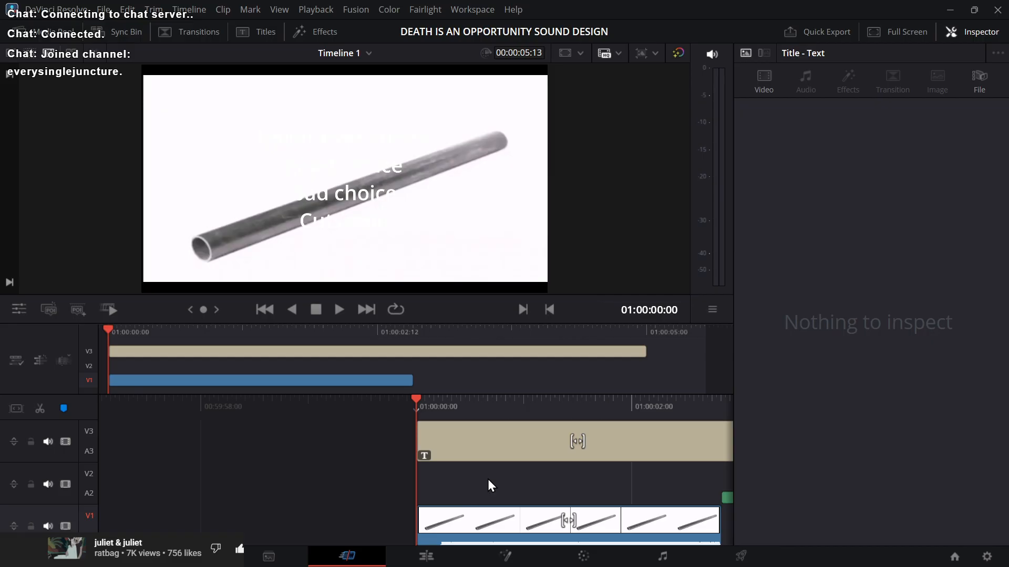
click(499, 516)
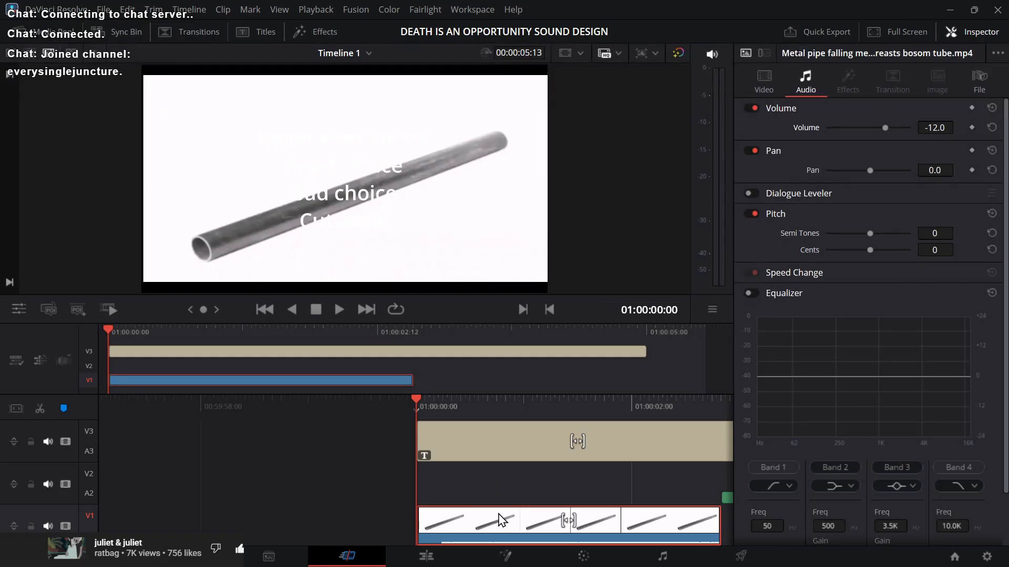
click(564, 476)
key(alt+Tab)
key(alt+shift+Tab)
key(alt+Tab)
key(alt+Tab)
key(alt+shift+Tab)
key(alt+shift+Tab)
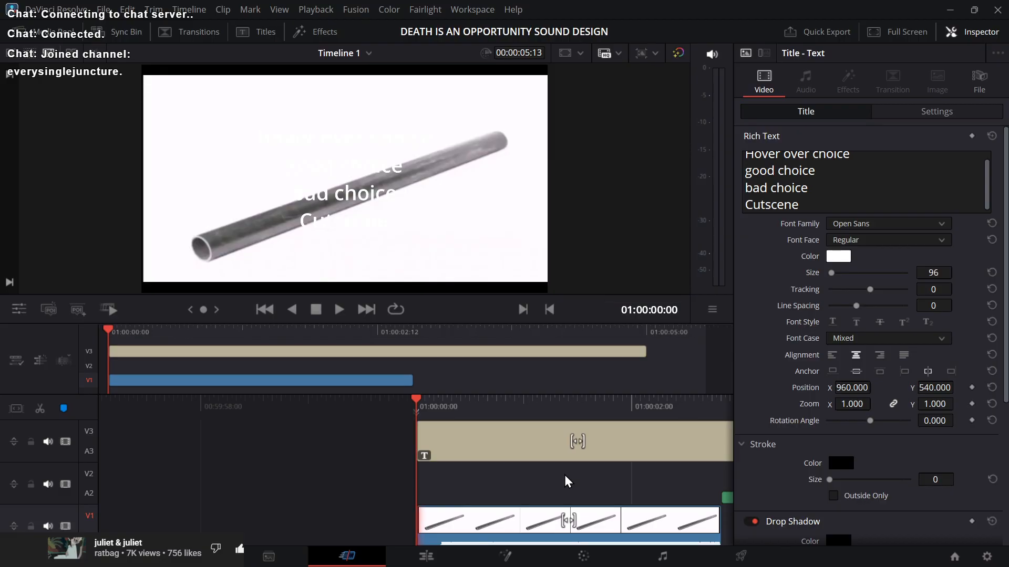
Step: Extend the title clip on V3 to the end of the Pouring Drink audio clip on A2
key(Down)
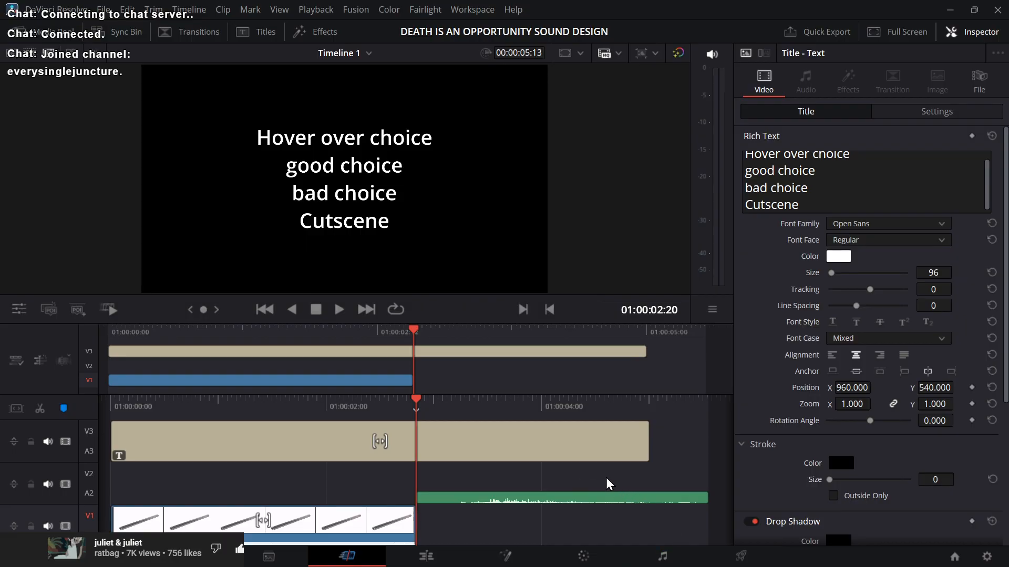
drag(649, 438, 706, 436)
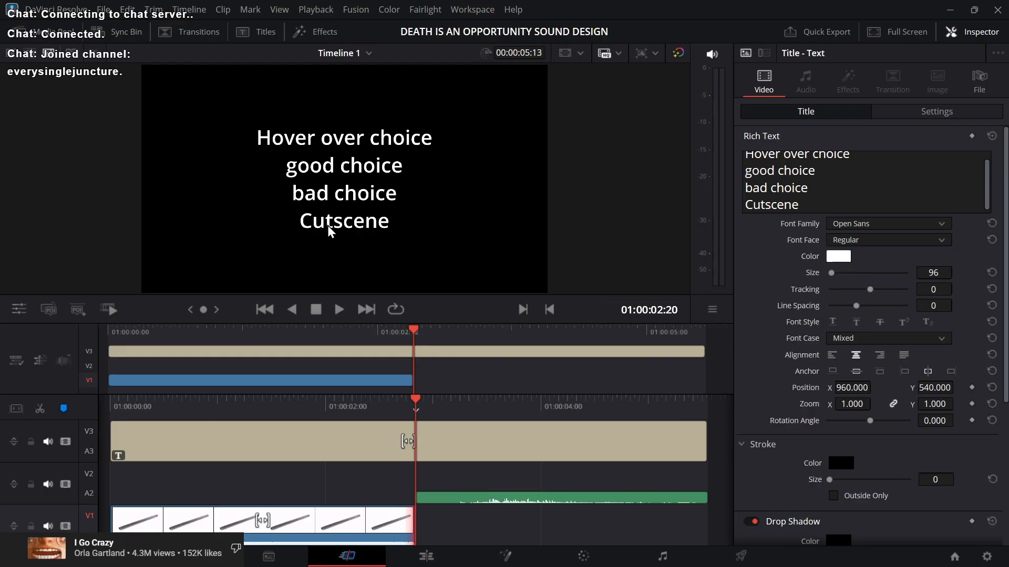
key(alt+Tab)
key(alt+shift+Tab)
key(alt+Tab)
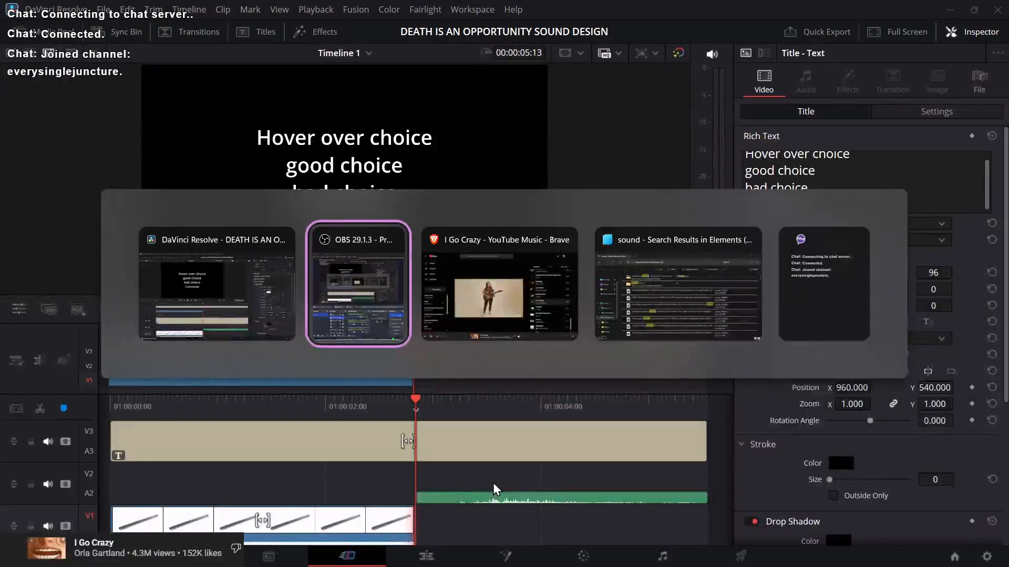
key(alt+Tab)
key(alt+shift+Tab)
key(alt+shift+Tab)
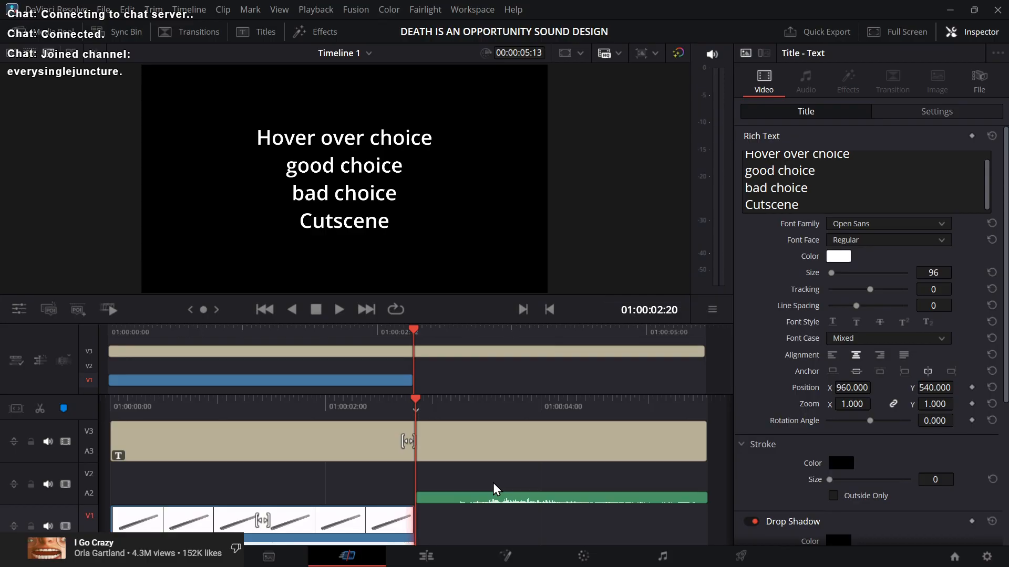
key(alt+Tab)
key(alt+Tab)
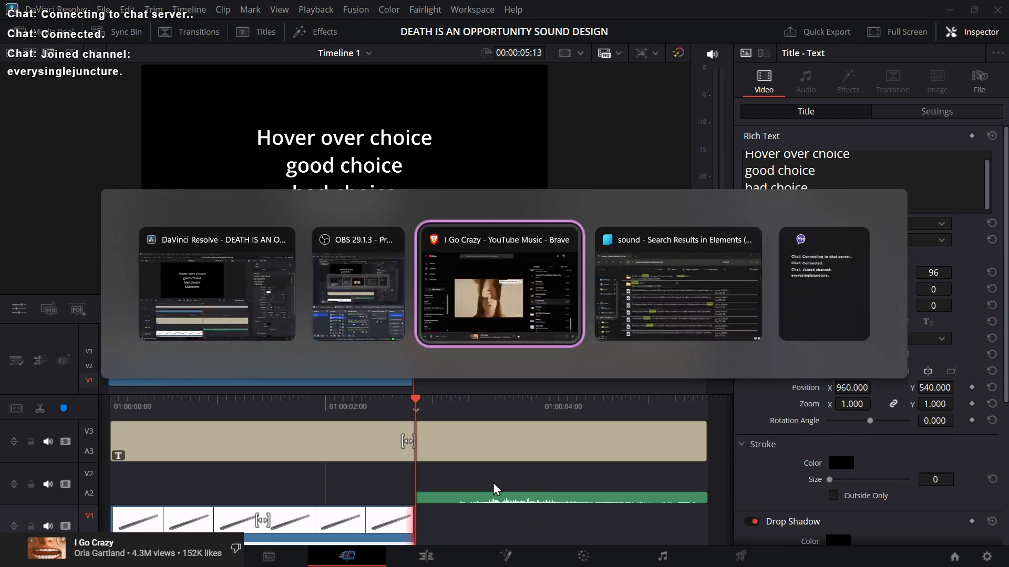
key(alt+shift+Tab)
key(alt+shift+Tab)
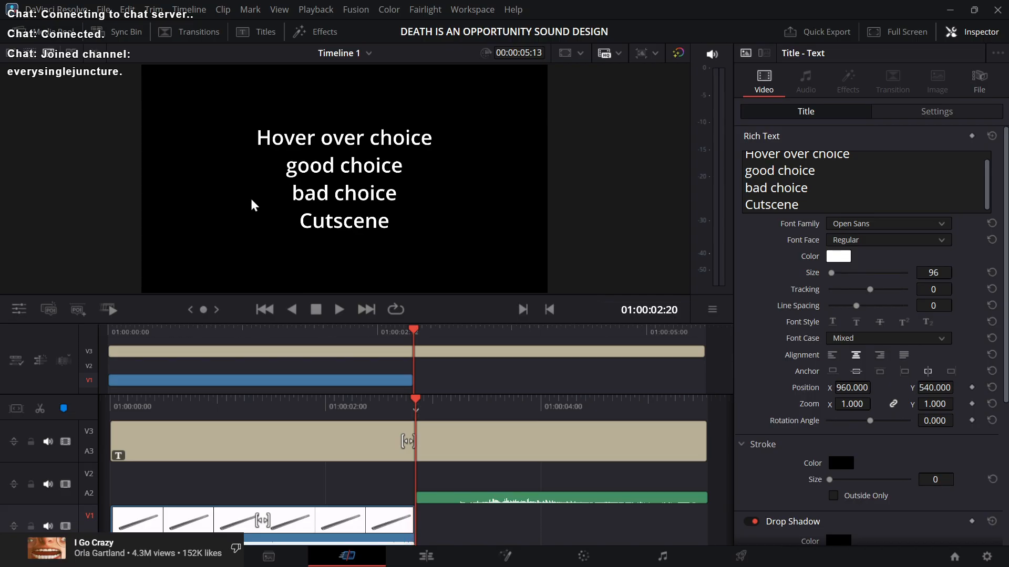
key(alt+Tab)
key(alt+Tab)
key(alt+Tab)
key(alt+Tab)
key(alt+Tab)
mouse_move(786, 552)
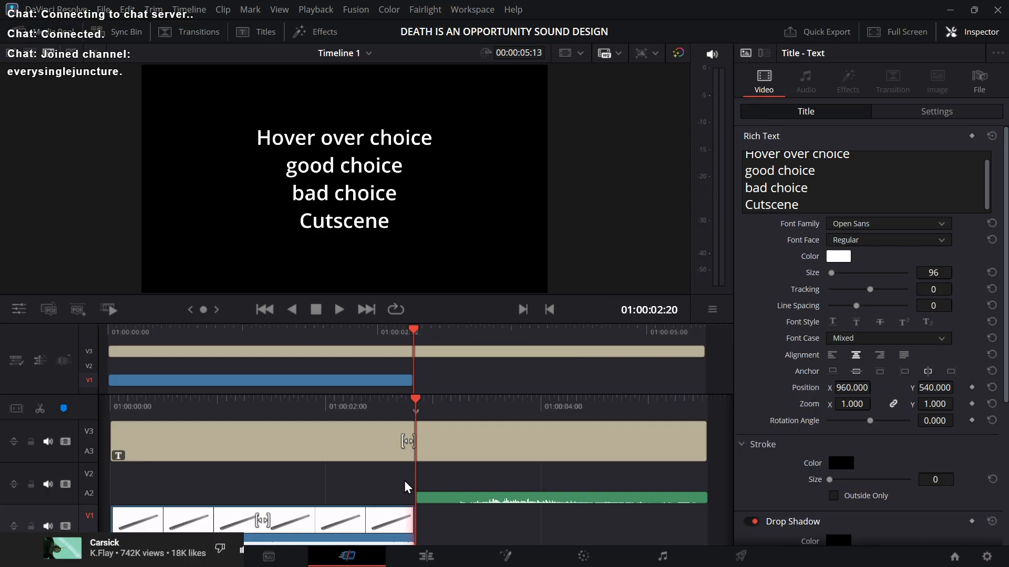
Step: Delete the metal pipe clip from V1 and move the Pouring Drink audio clip on A2 to the timeline's start
click(388, 524)
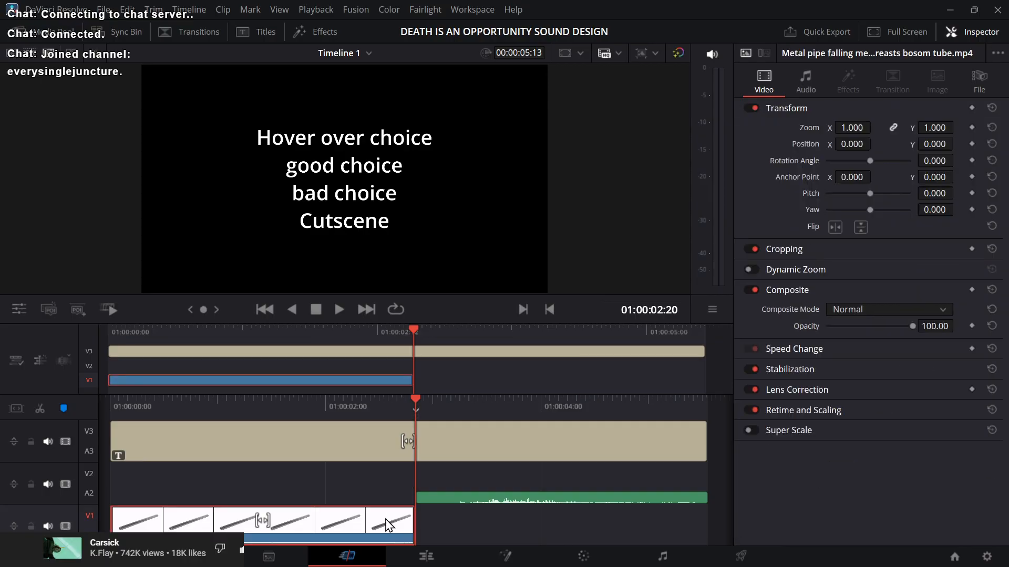
key(Delete)
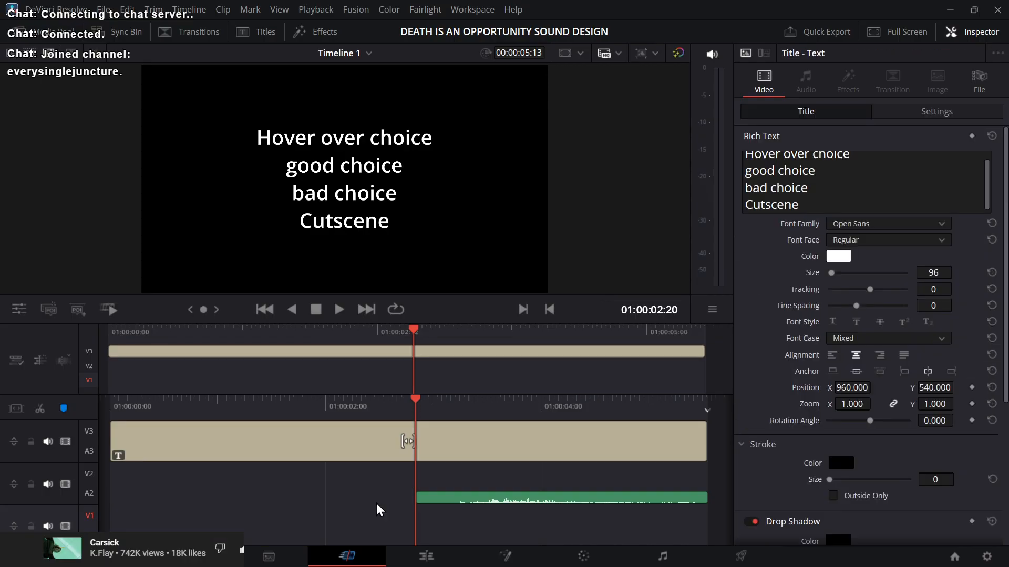
click(506, 502)
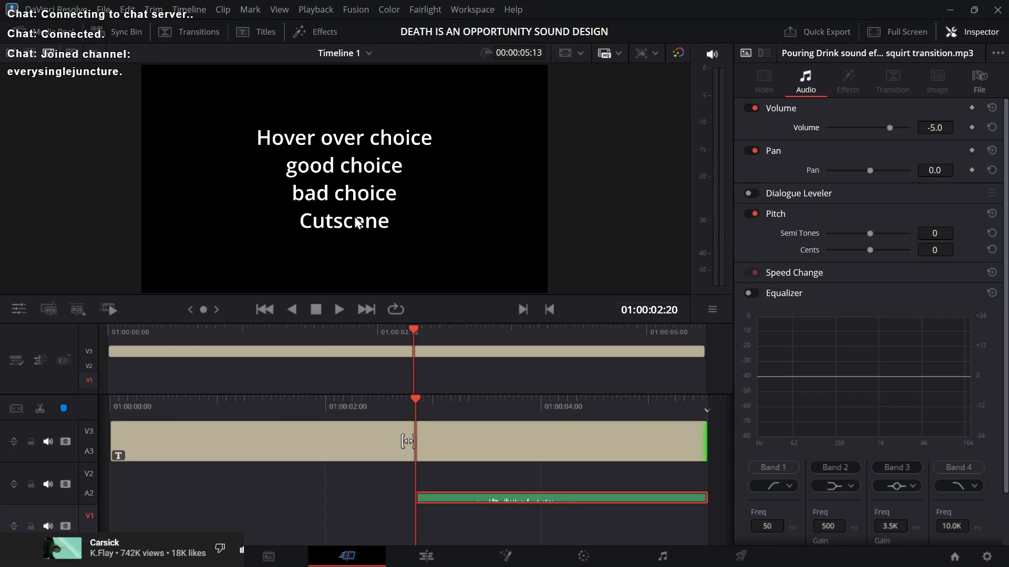
click(373, 492)
drag(592, 500, 355, 489)
key(Home)
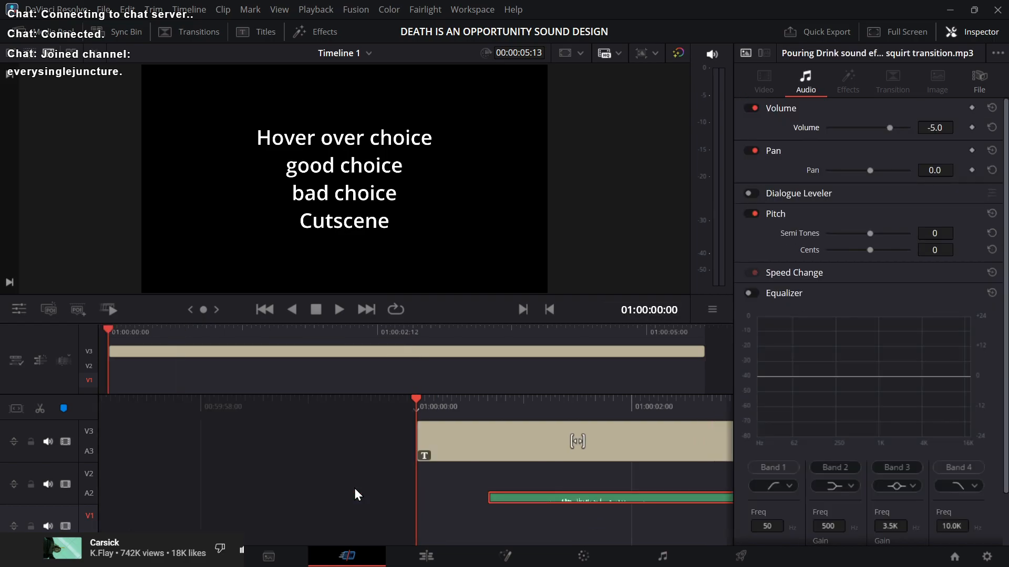
drag(653, 500, 577, 492)
click(543, 479)
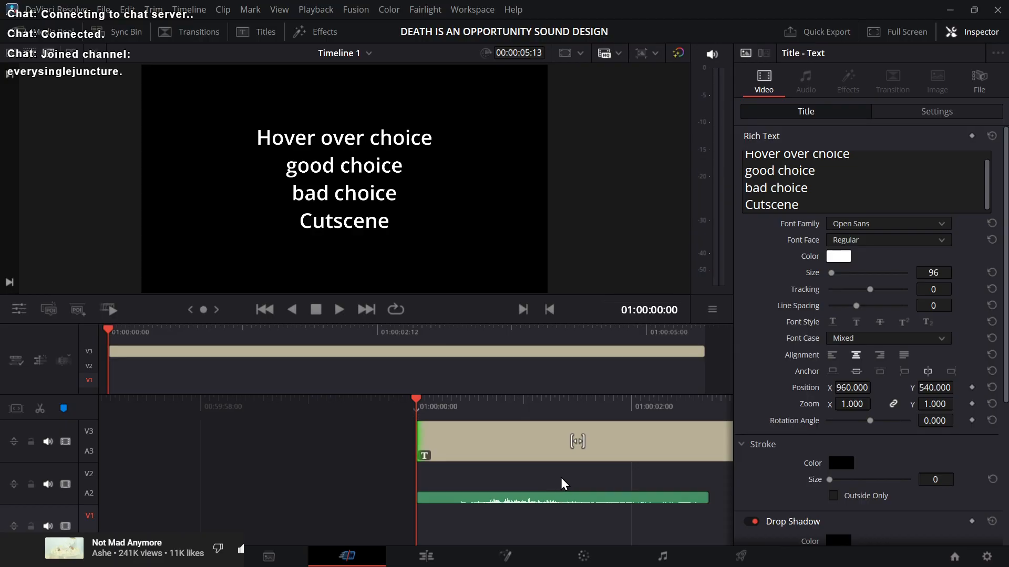
Step: Play the moved Pouring Drink sound from the start of the timeline and stop partway through the clip
key(space)
key(Home)
key(space)
key(space)
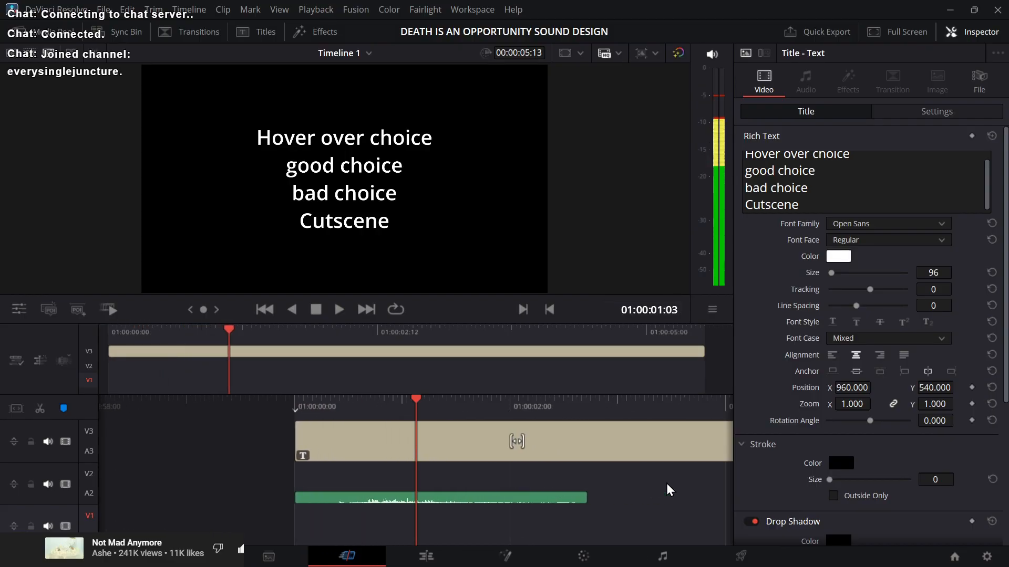
Step: Enable the equalizer on the Pouring Drink clip and shape Band 3 into a strong high-shelf cut at 1.0K Hz
click(557, 493)
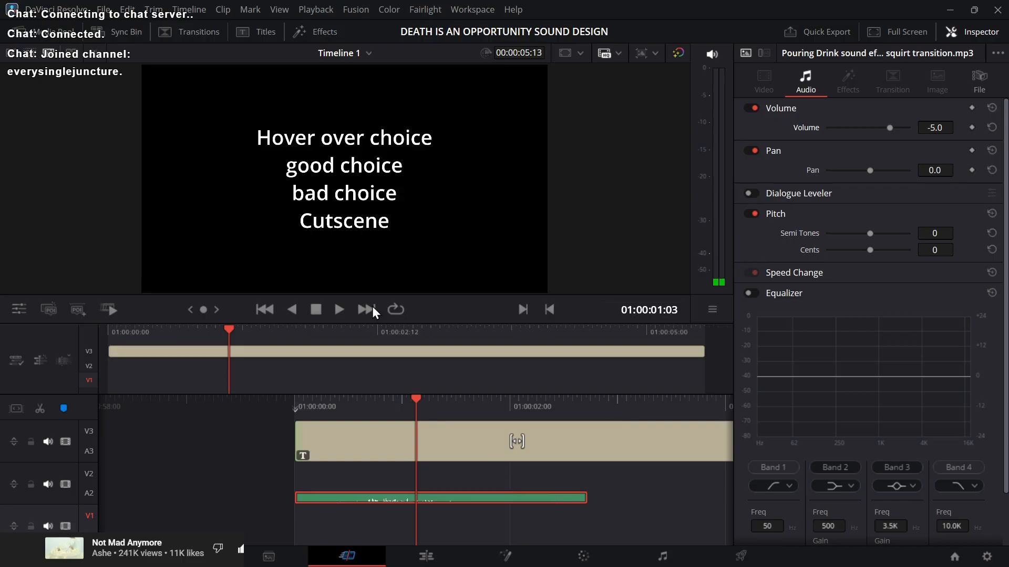
click(751, 292)
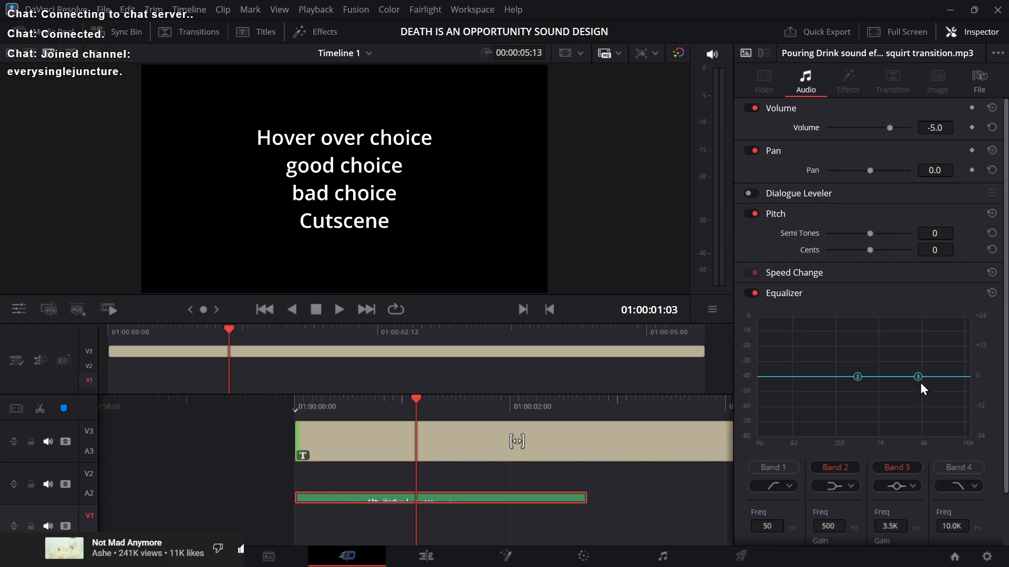
drag(916, 376, 878, 422)
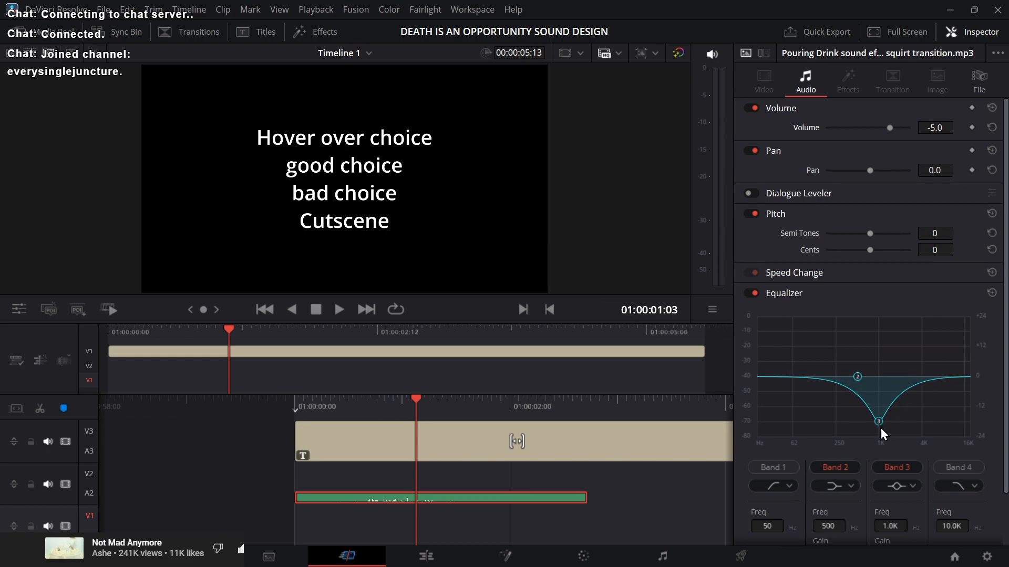
click(900, 484)
click(900, 544)
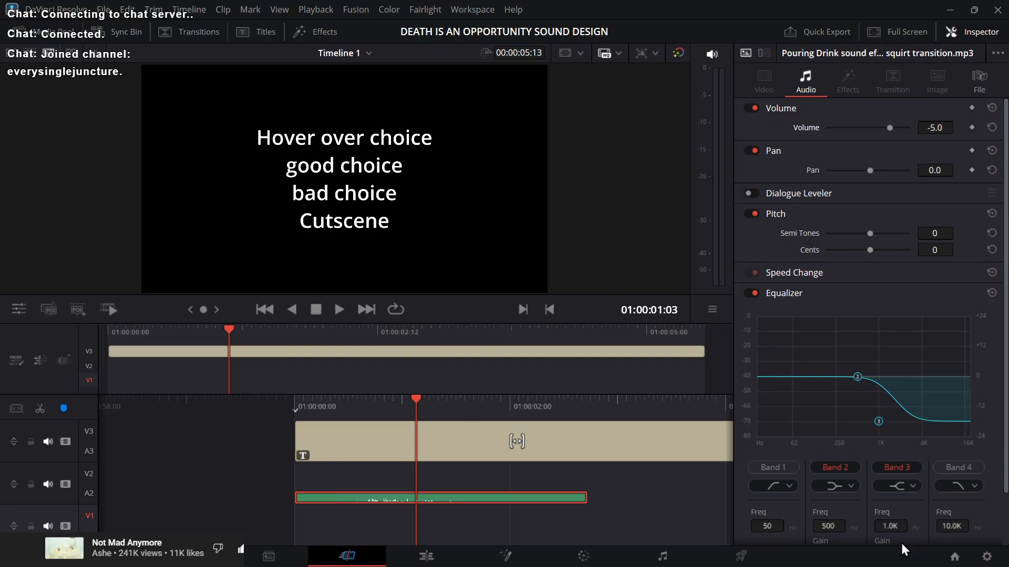
drag(878, 420, 878, 415)
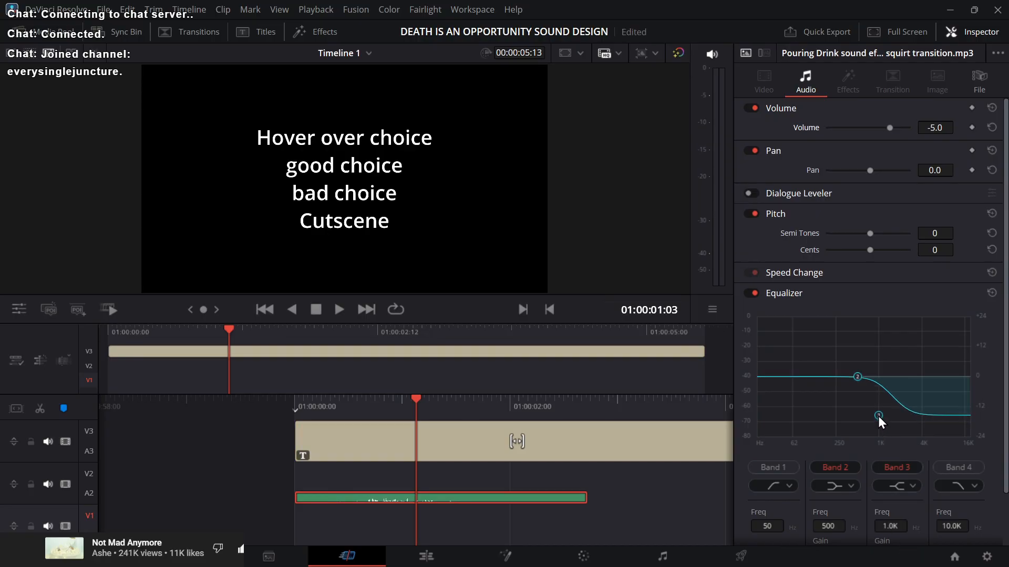
Step: Boost equalizer Band 2 slightly at 961 Hz and save the project
drag(858, 381, 878, 373)
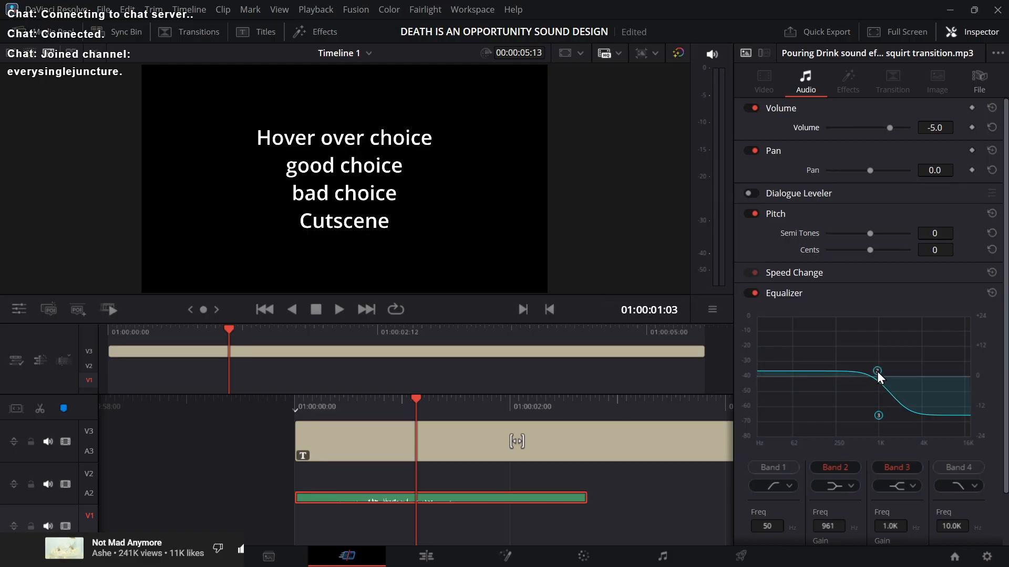
key(ctrl+s)
Step: Play back the Pouring Drink sound from the start to check the equalizer changes, and return to the start
key(Home)
key(space)
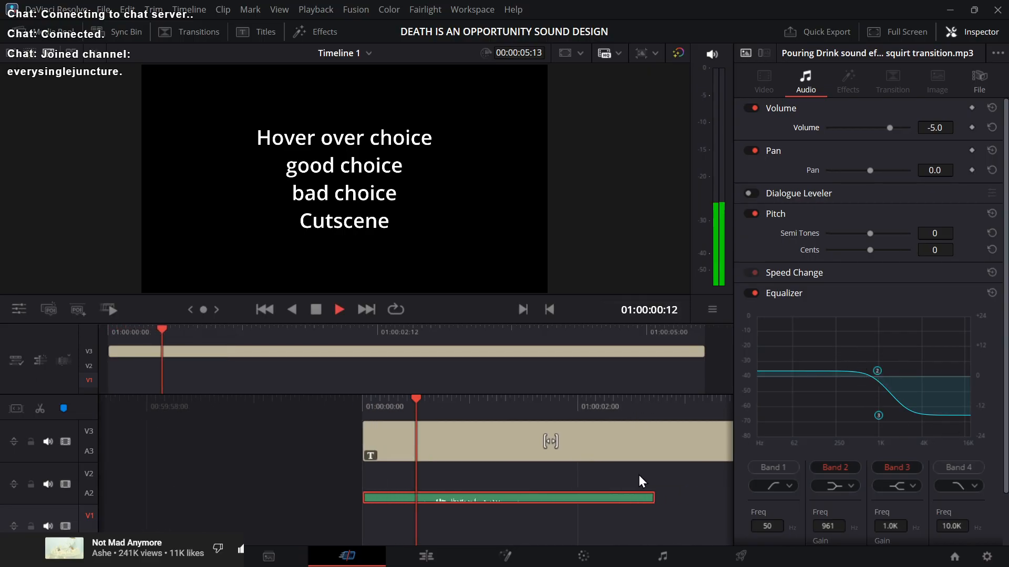
key(space)
key(Home)
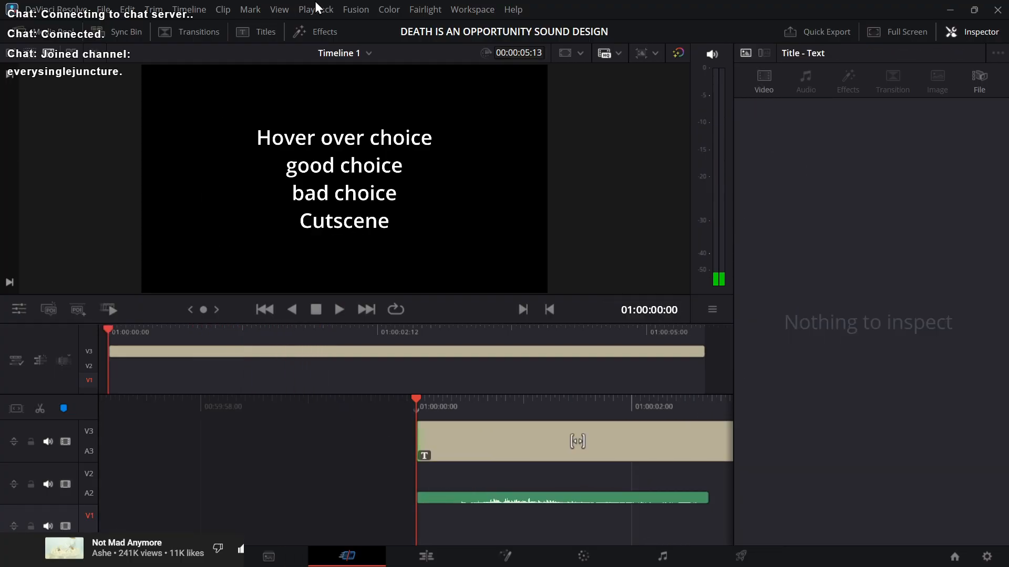
Step: Open the effects library and look through the available Fairlight audio effects
key(alt+Tab)
key(alt+shift+Tab)
click(322, 33)
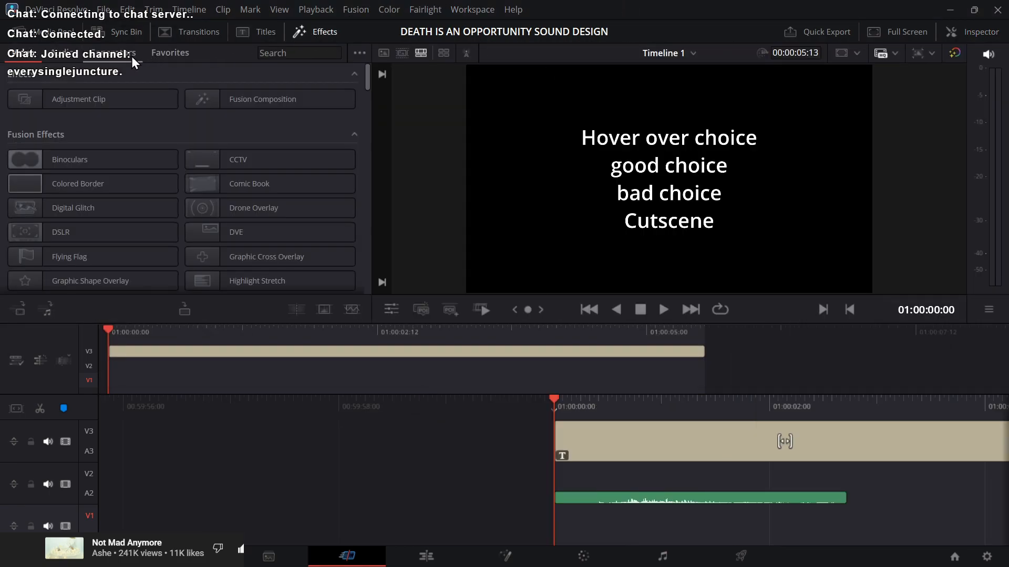
click(69, 50)
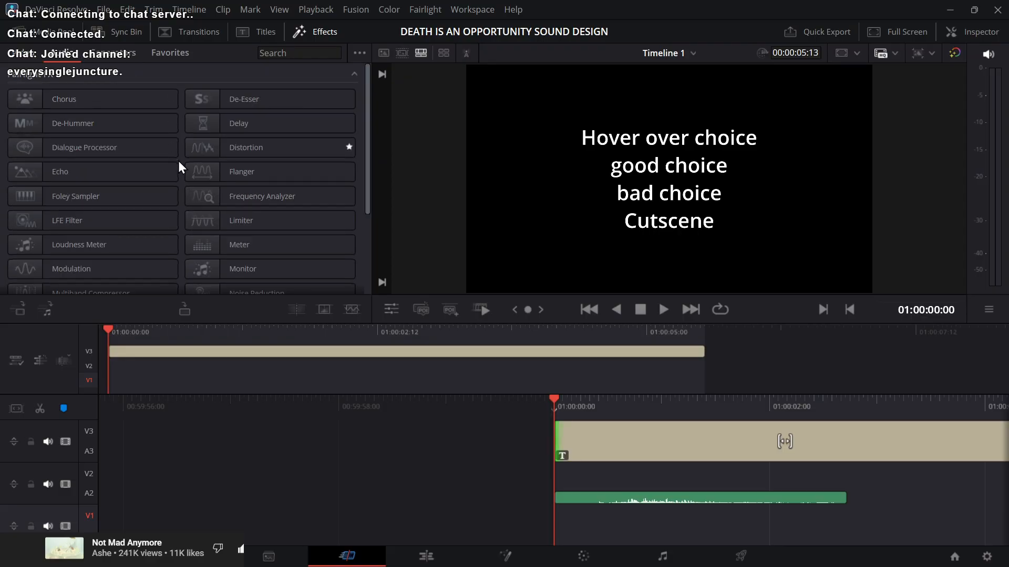
scroll(178, 160, down, 2)
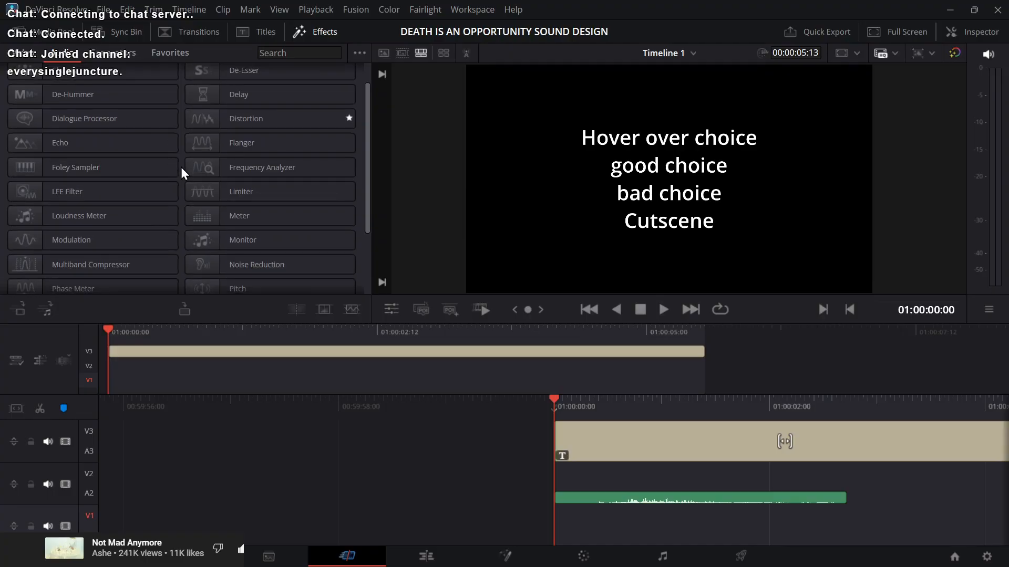
scroll(182, 172, down, 5)
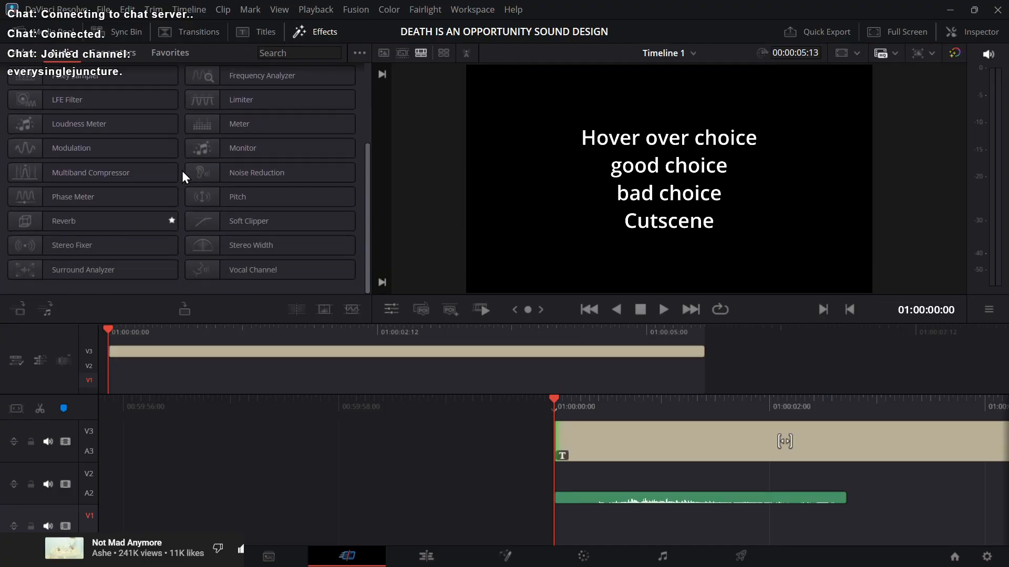
Step: Switch to YouTube Music and look through the upcoming songs in the queue after "Not Mad Anymore"
key(alt+Tab)
key(alt+Tab)
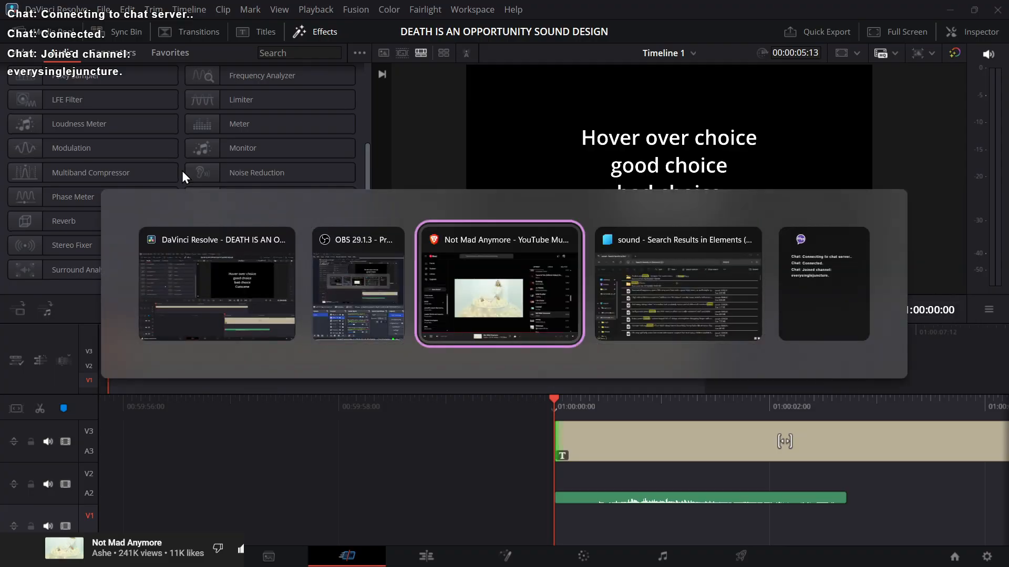
key(alt+shift+Tab)
key(alt+shift+Tab)
key(alt+Tab)
key(alt+Tab)
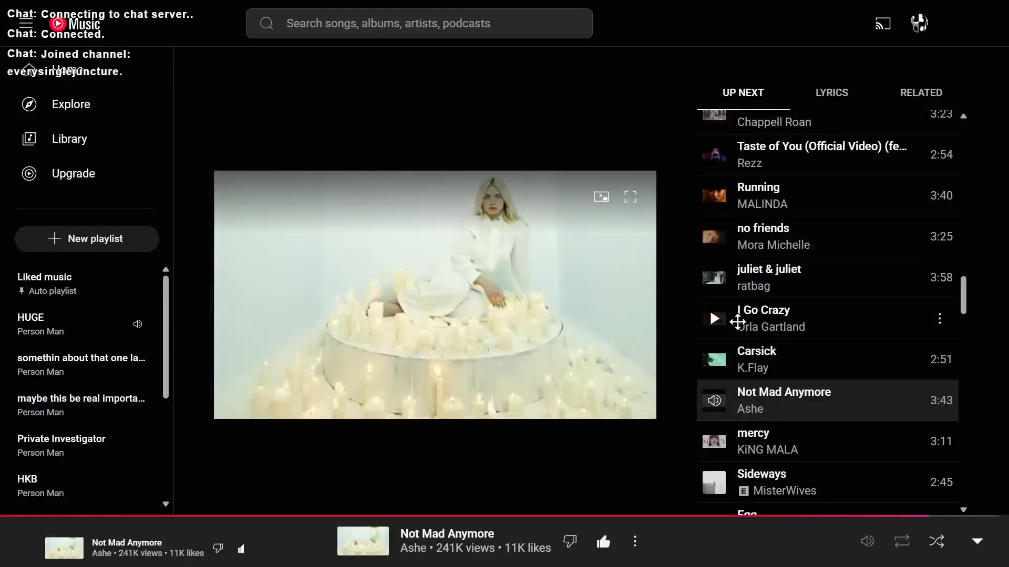
scroll(725, 317, down, 2)
scroll(882, 326, down, 1)
scroll(882, 325, down, 2)
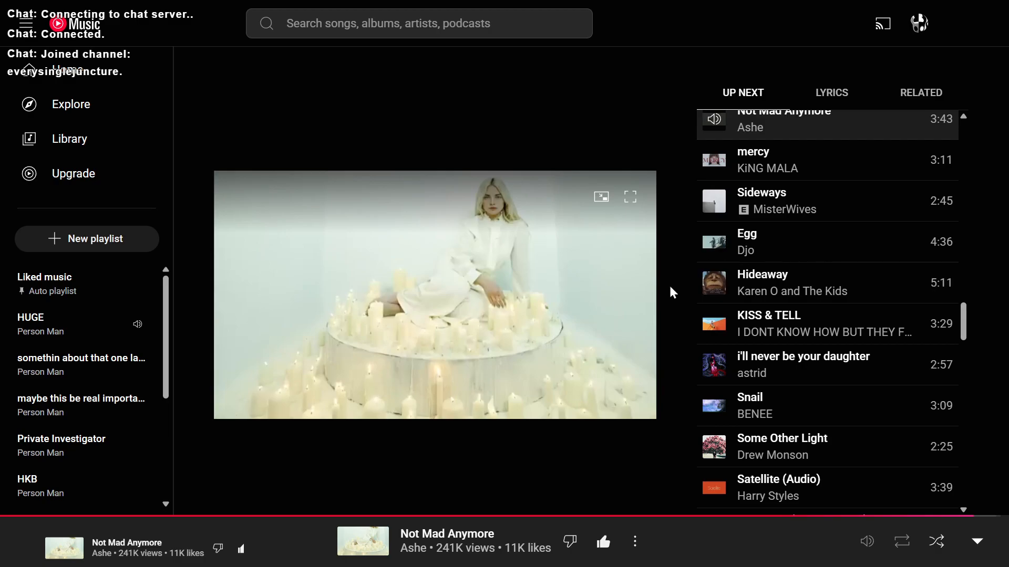
Step: Switch back to DaVinci Resolve and add the Distortion effect to the Pouring Drink clip with the "Big funny haha youtuber" preset
key(alt+Tab)
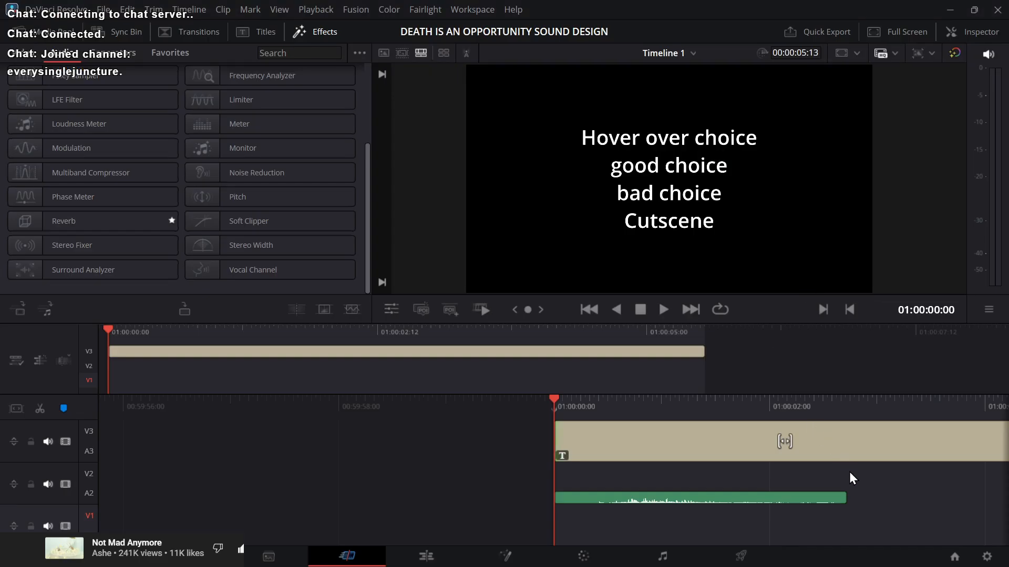
drag(849, 473, 903, 473)
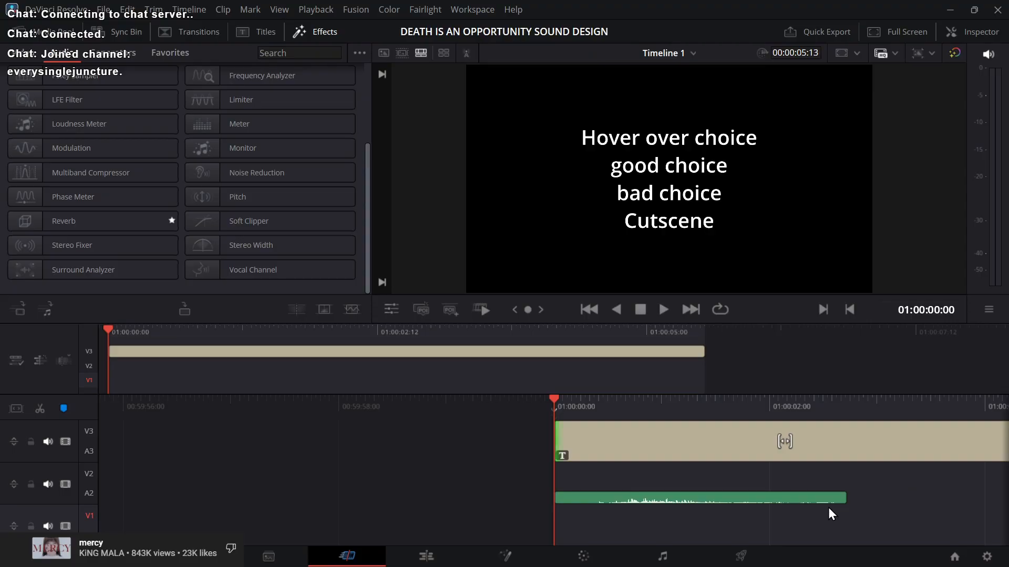
click(787, 502)
scroll(3, 168, up, 5)
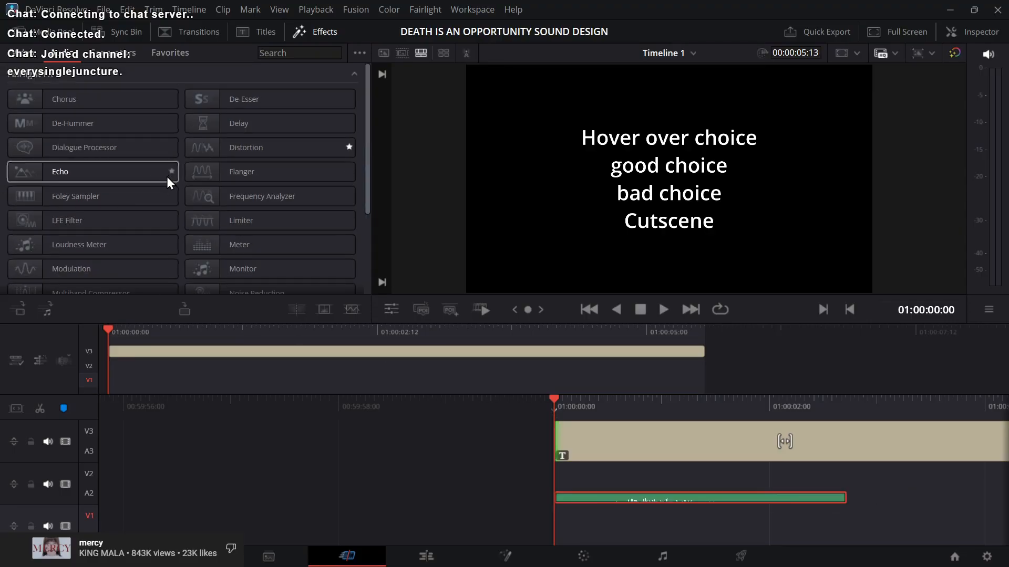
double_click(244, 153)
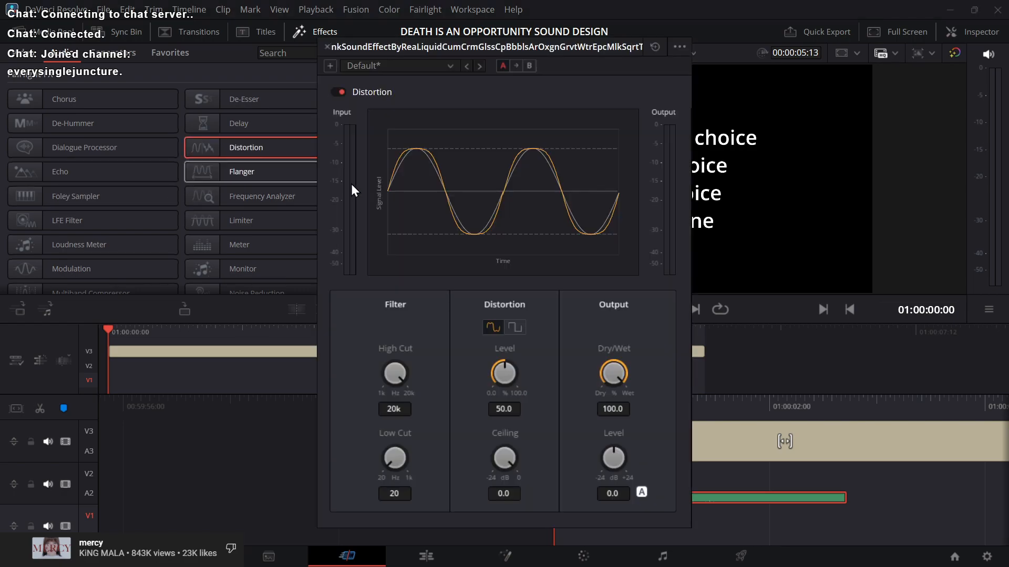
click(467, 67)
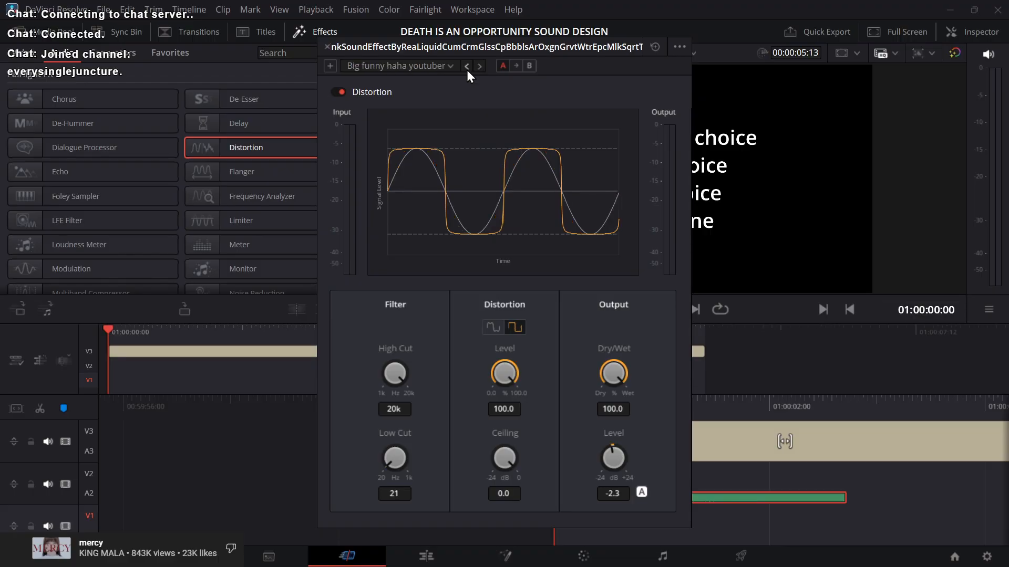
Step: Play back the distorted sound, save the project and close the Distortion settings
key(space)
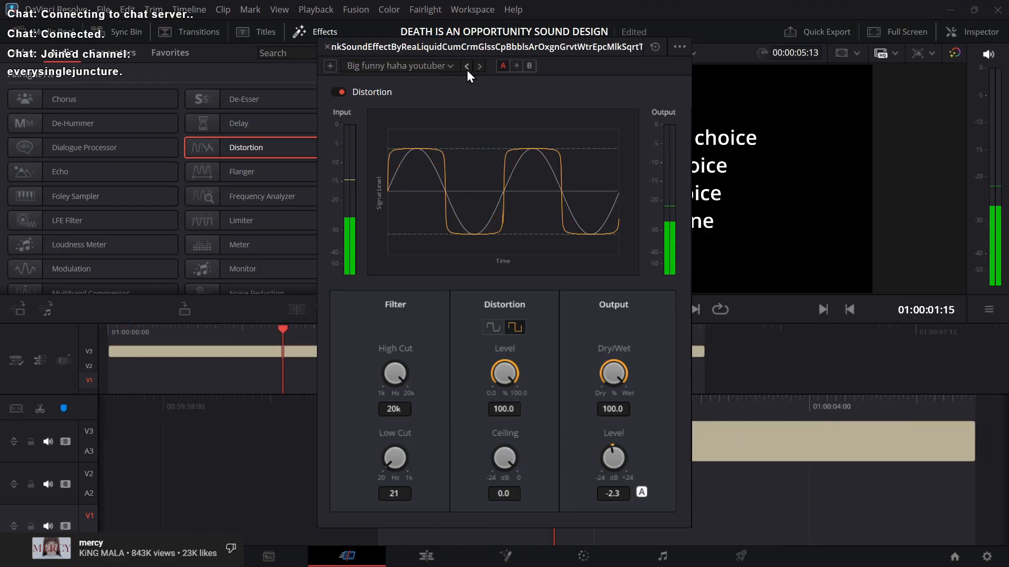
key(space)
key(ctrl+s)
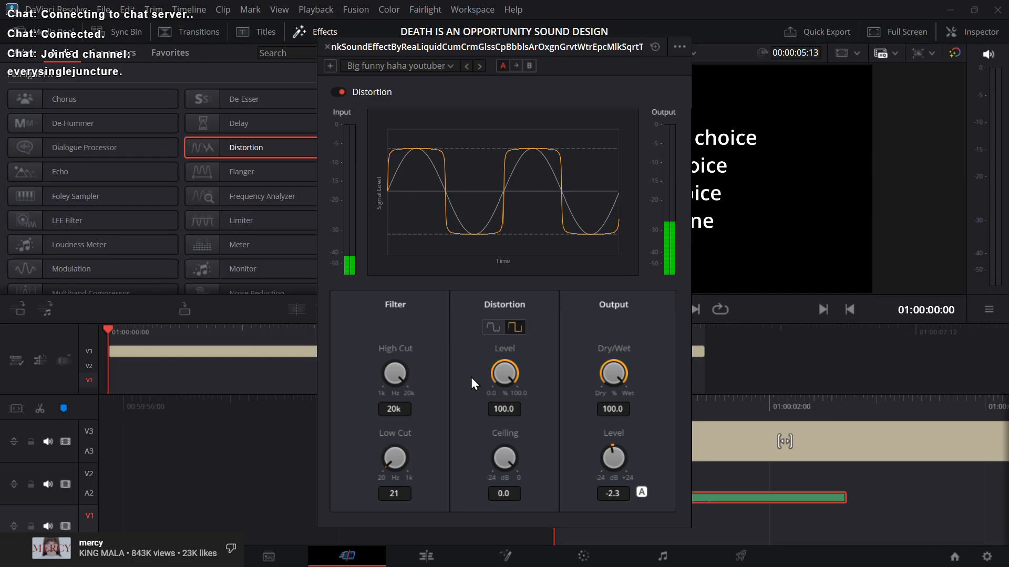
click(327, 46)
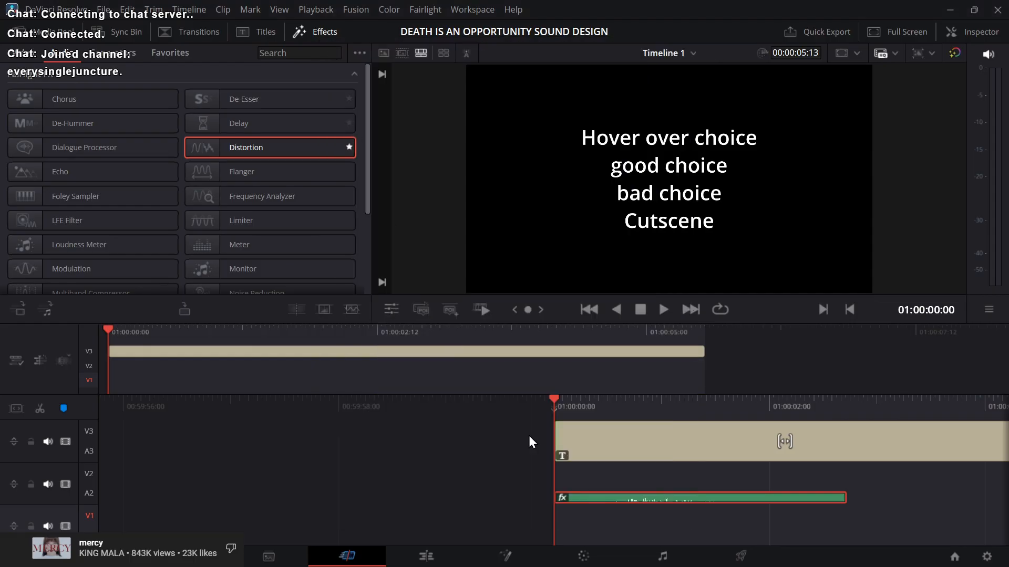
Step: Trim the timeline's opening up to 01:00:00:19, shortening the title and Pouring Drink clips, and play back the new start
key(space)
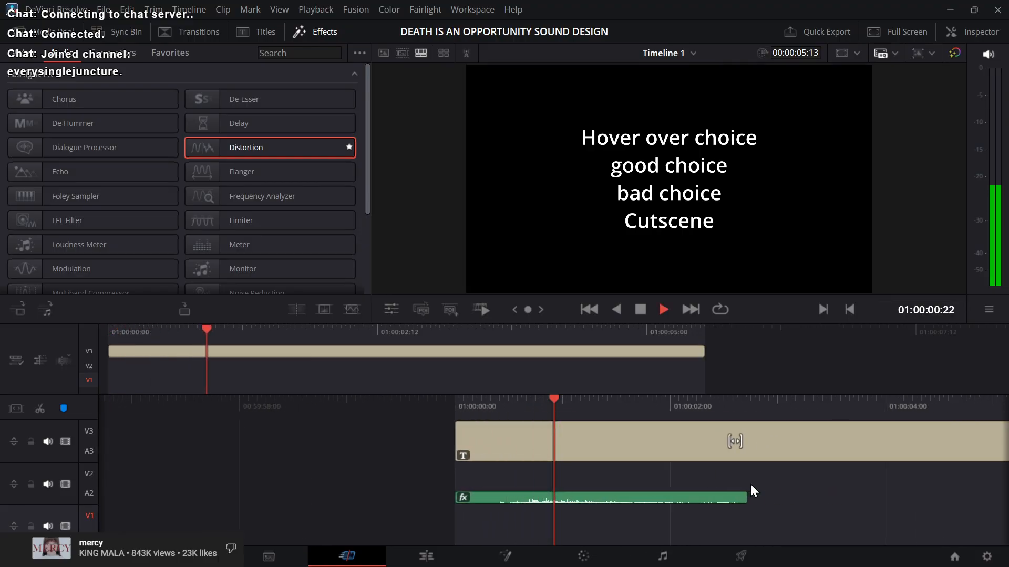
key(space)
key(space)
key(space)
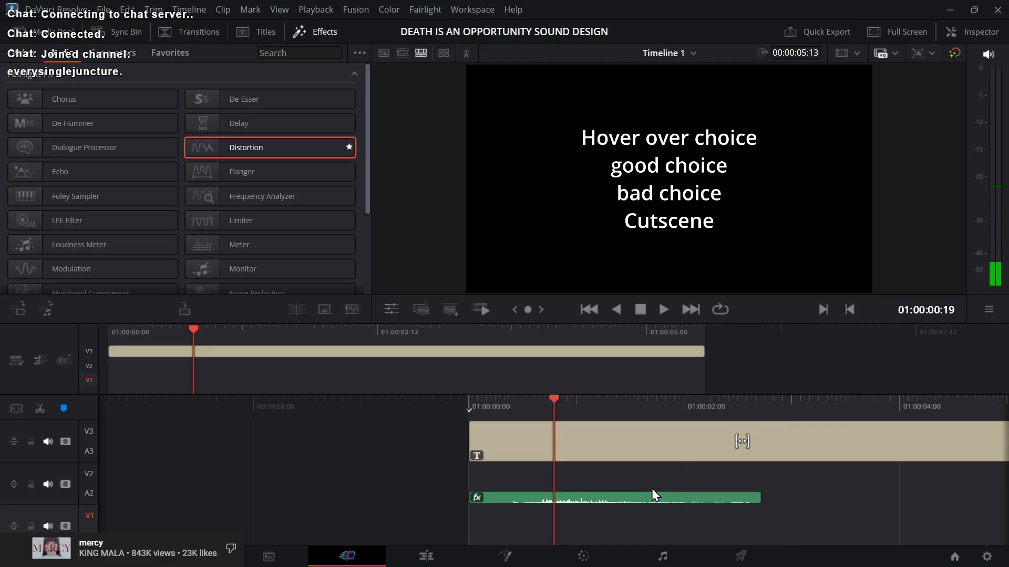
key(ctrl+shift+[)
key(space)
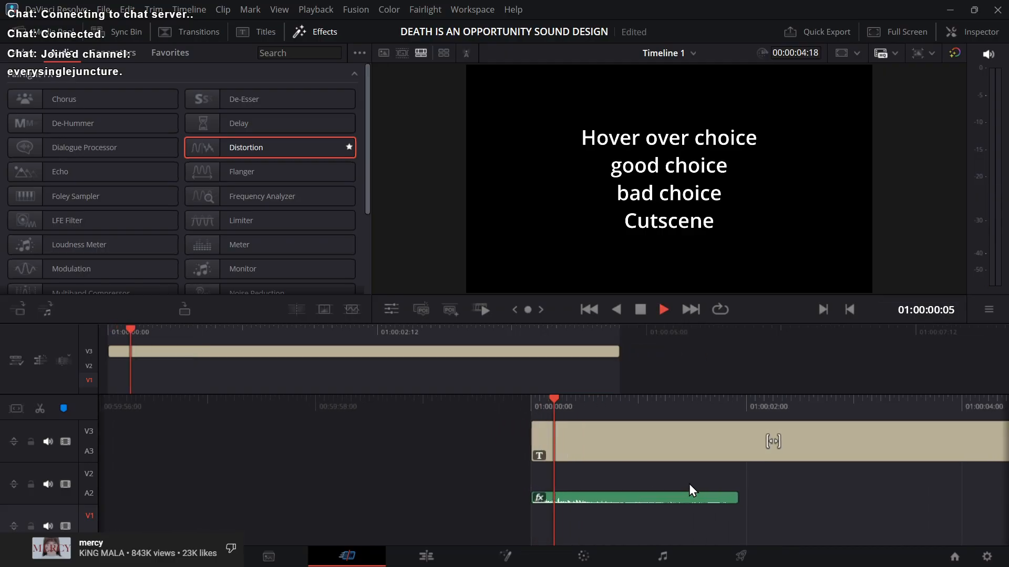
key(space)
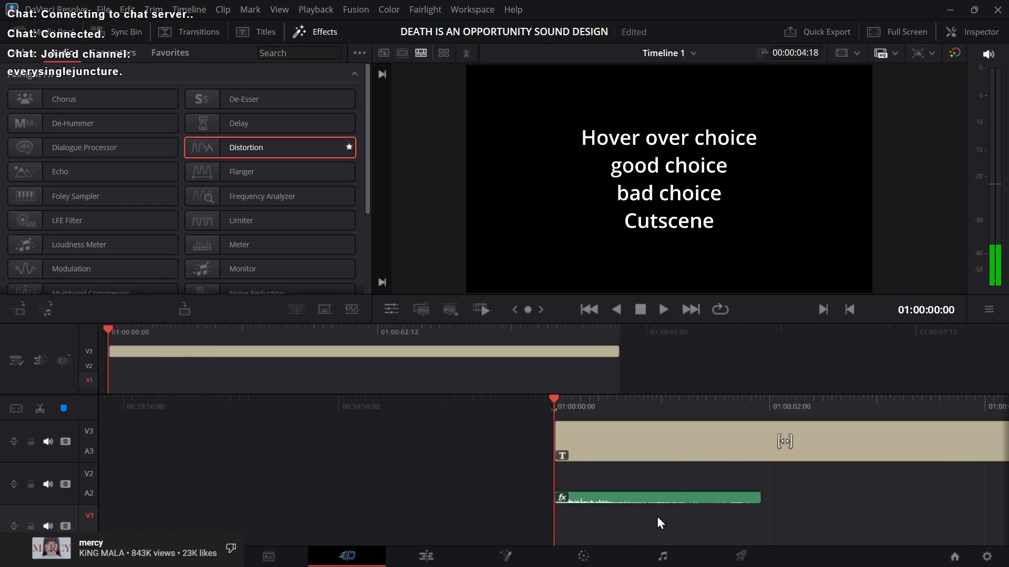
Step: Set the Pouring Drink clip's volume to -10 in the Inspector and play it back to check the level
click(650, 502)
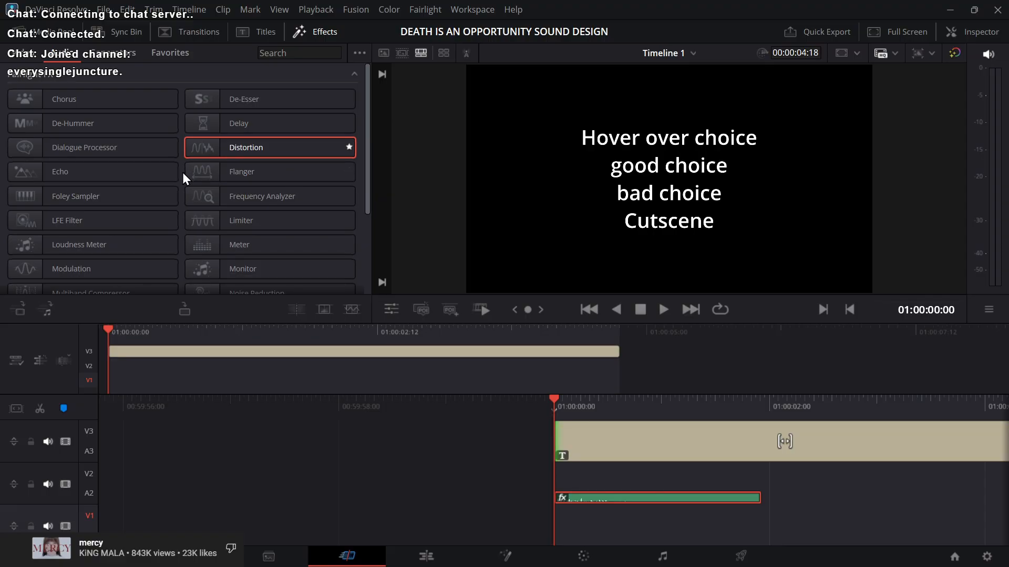
scroll(181, 173, down, 2)
scroll(2, 205, down, 2)
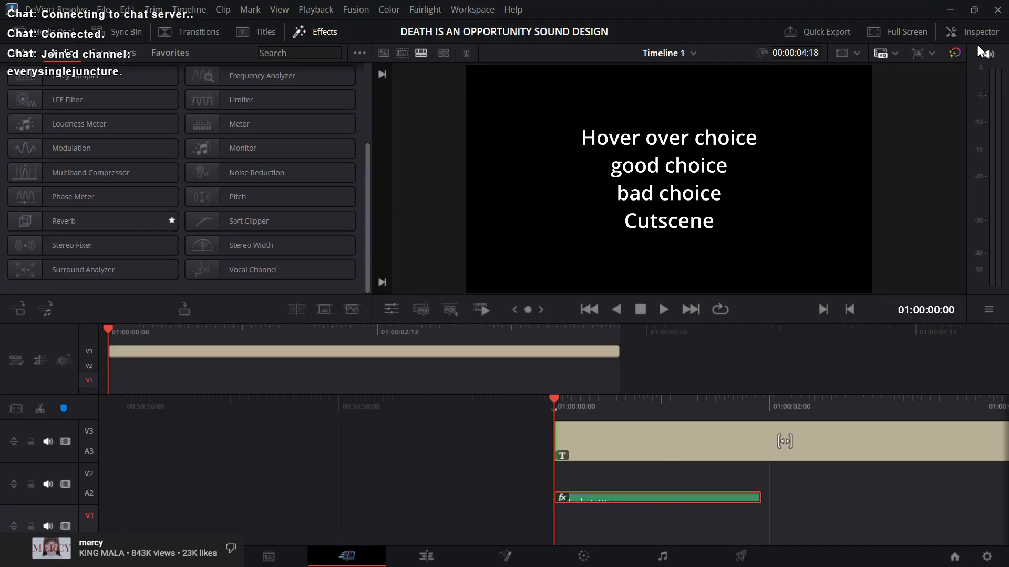
click(975, 27)
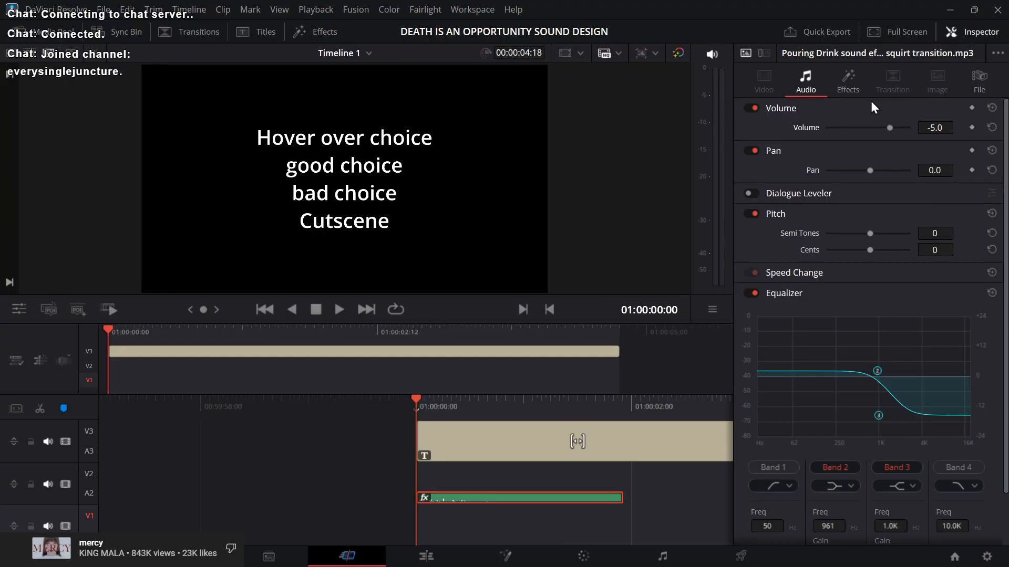
click(940, 126)
text(-10)
key(Return)
click(688, 481)
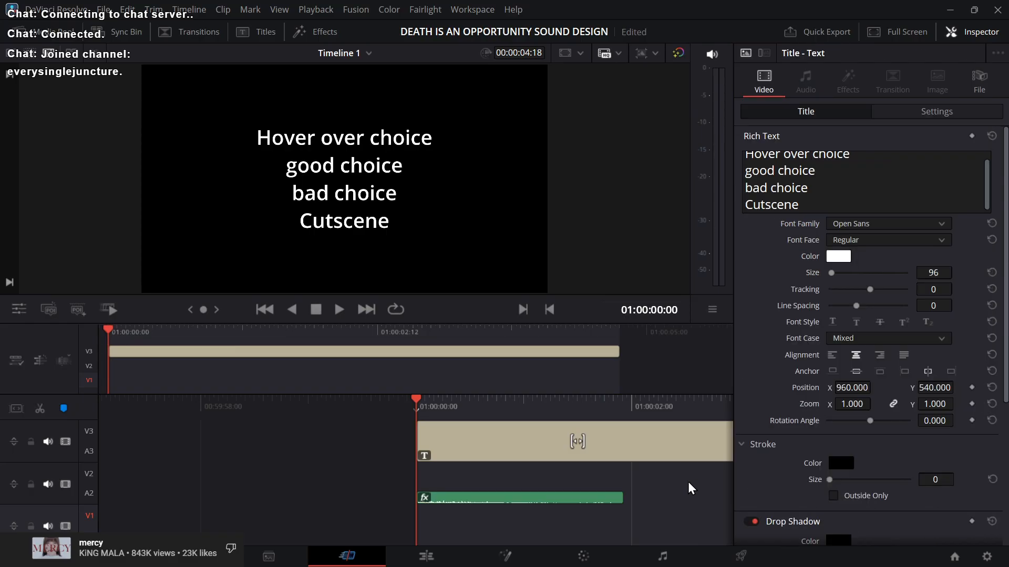
click(559, 499)
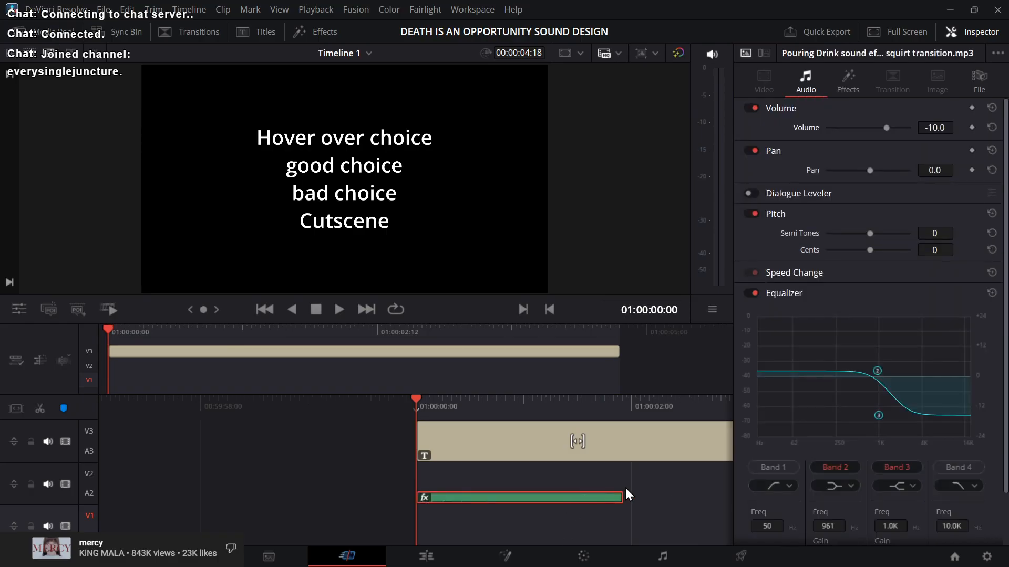
key(space)
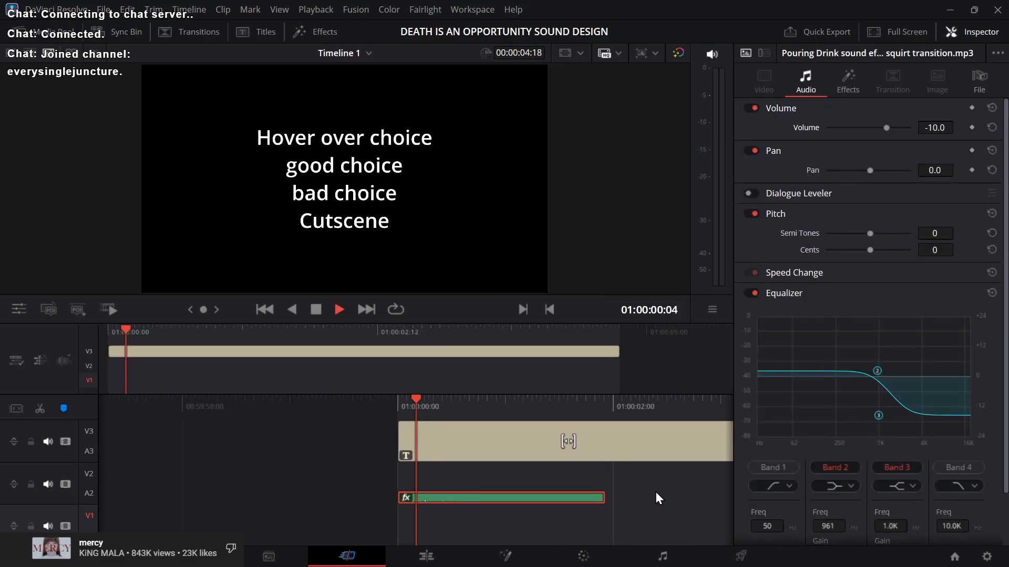
key(space)
Step: Lower the Pouring Drink clip's volume to -15 and play it back from the start to judge the level
click(946, 128)
text(-15)
key(Return)
key(space)
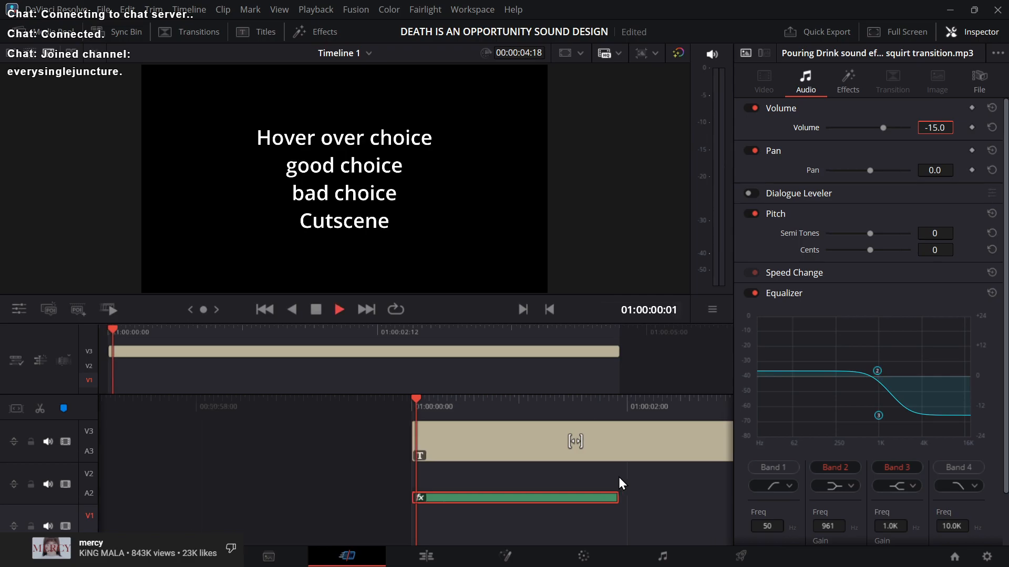
key(space)
key(space)
key(space)
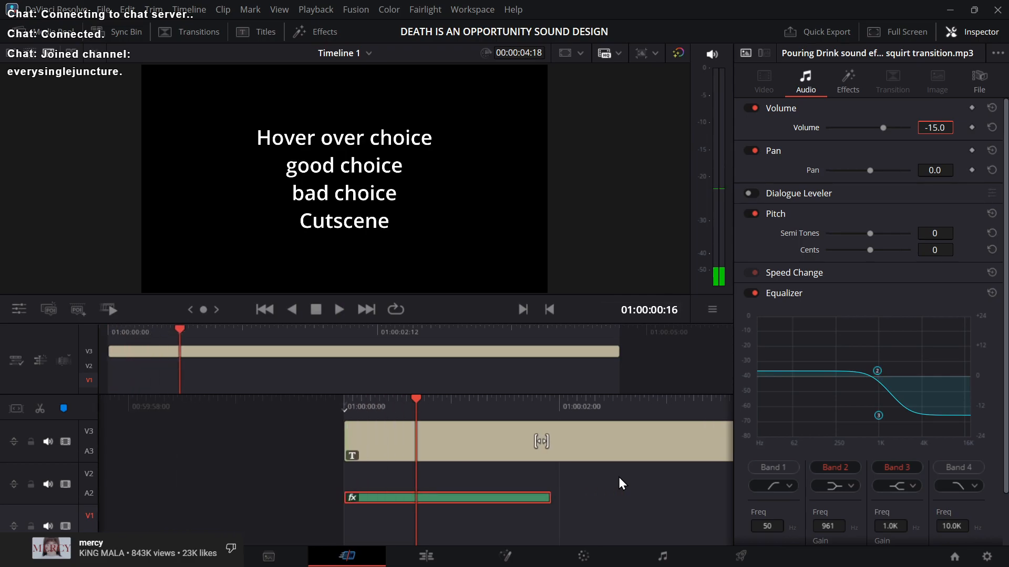
key(Home)
key(space)
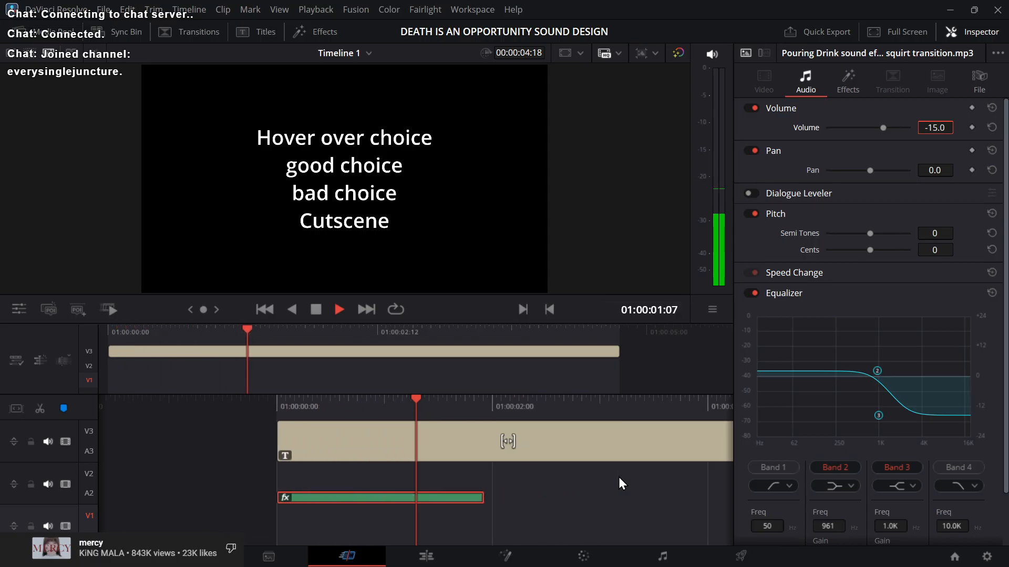
key(space)
key(Home)
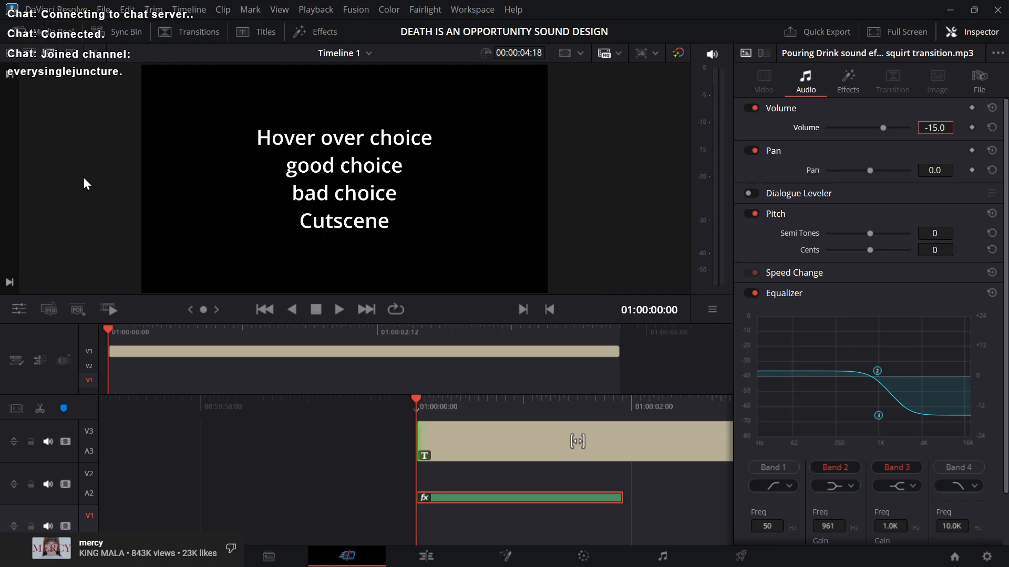
Step: Reopen the library of Fairlight audio effects
click(323, 35)
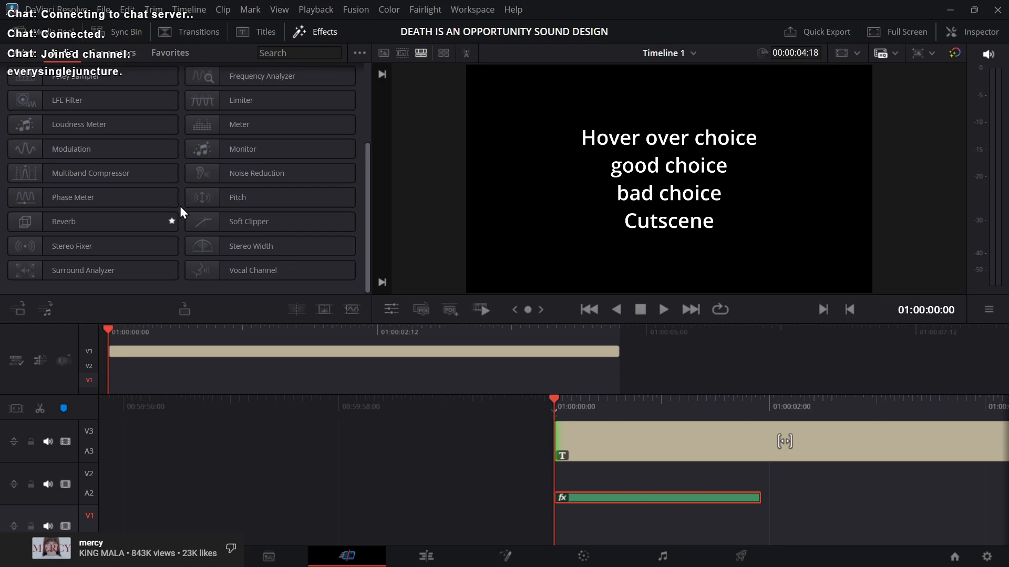
key(super+n)
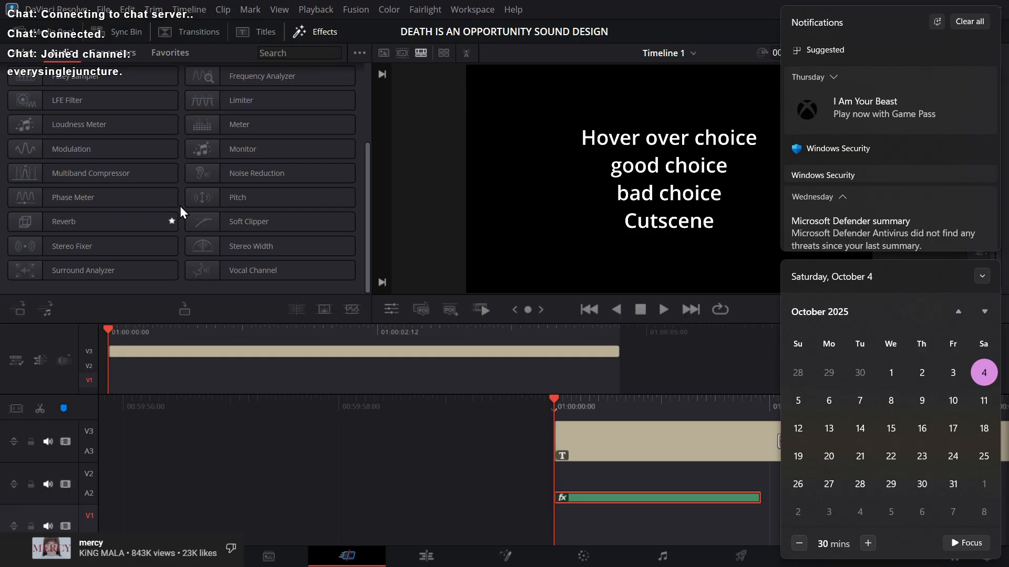
key(super+n)
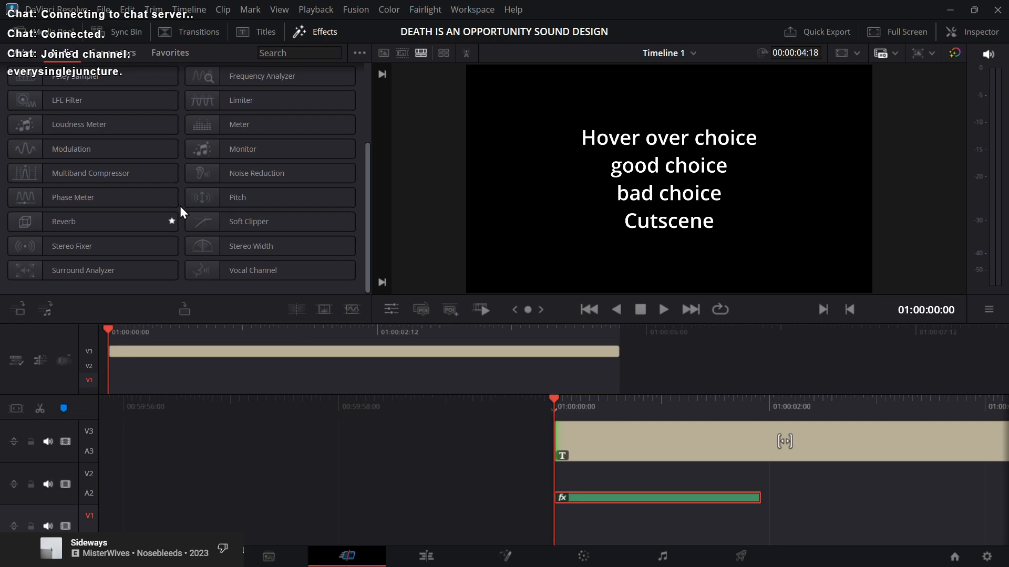
Step: Trim the end of the Pouring Drink clip at 01:00:00:17, play back the shortened sound and save the project
key(space)
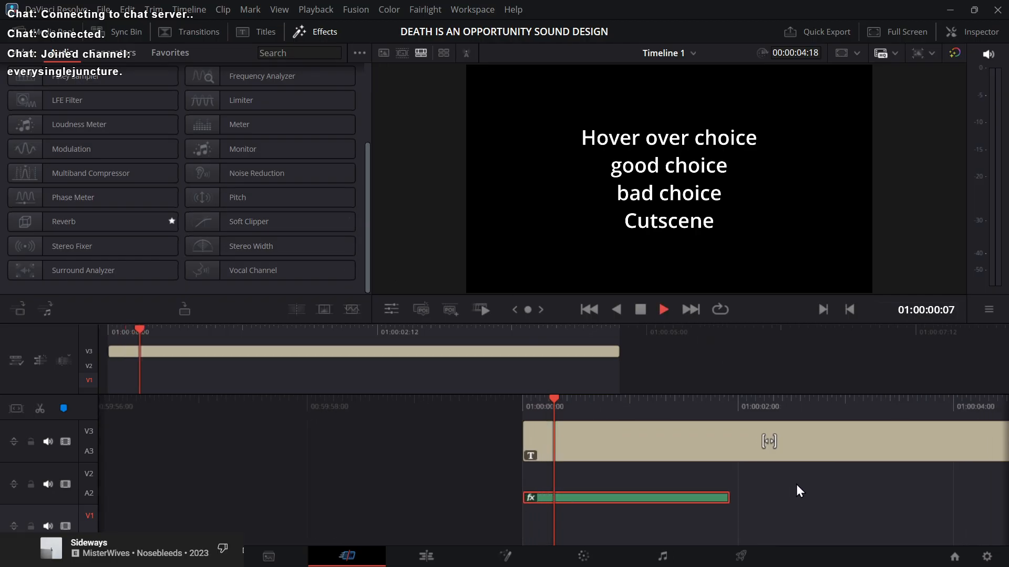
key(Home)
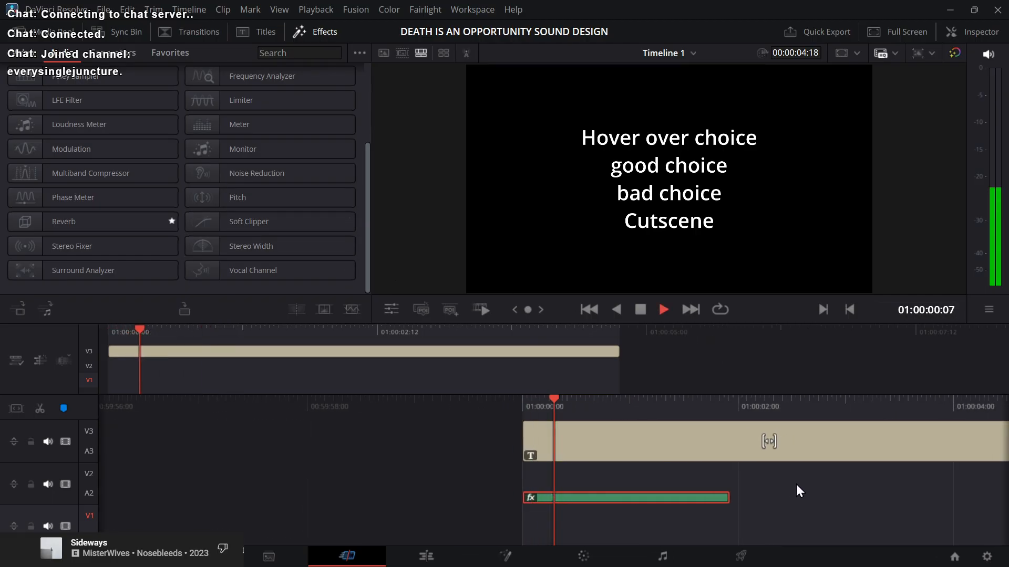
key(space)
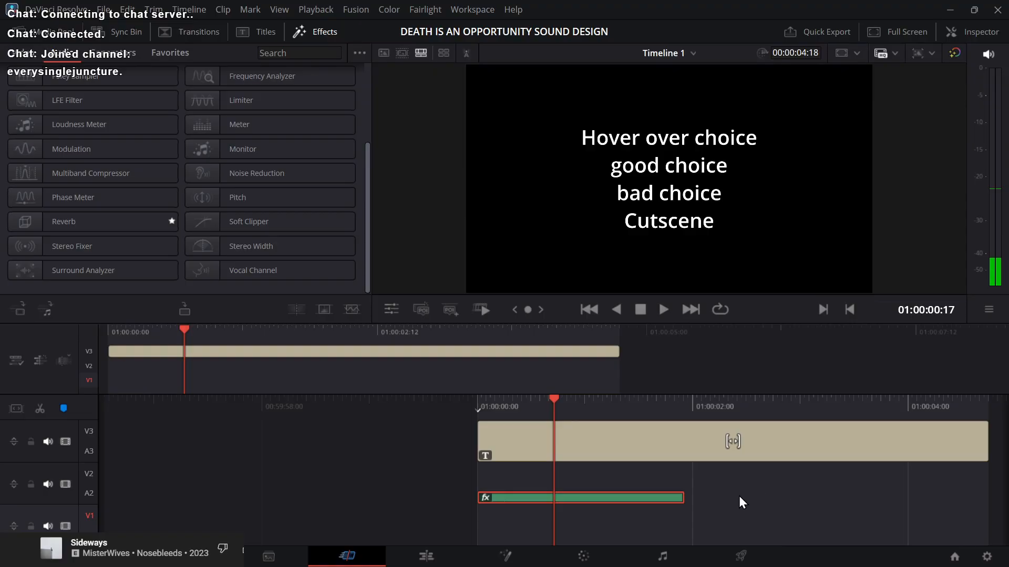
key(ctrl+z)
key(Home)
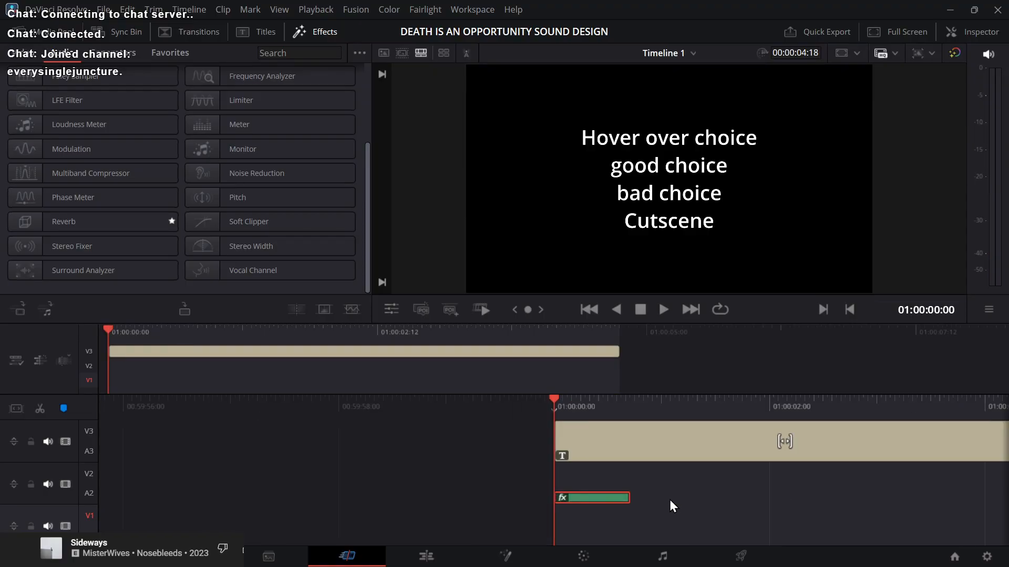
key(space)
key(Home)
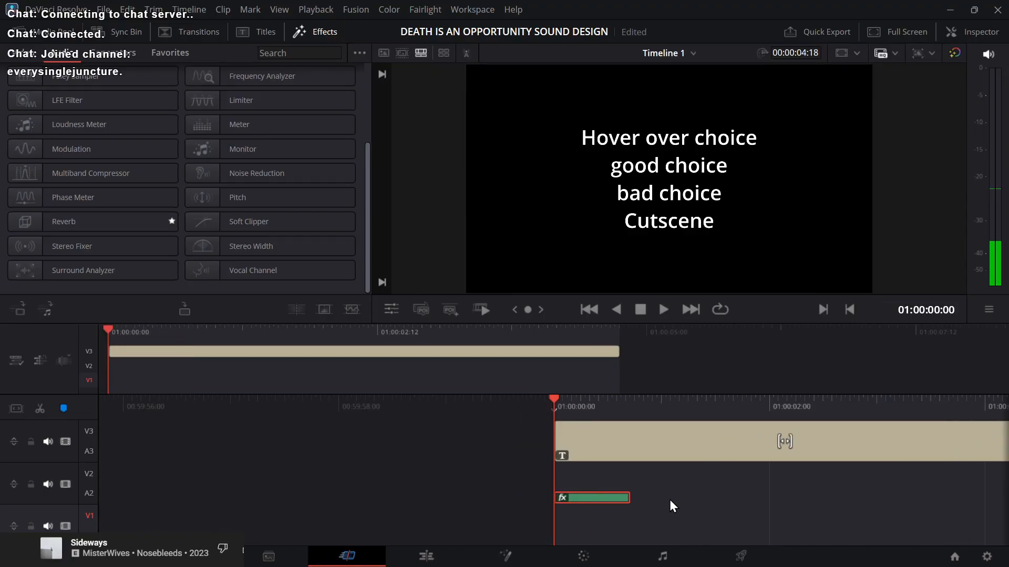
key(ctrl+s)
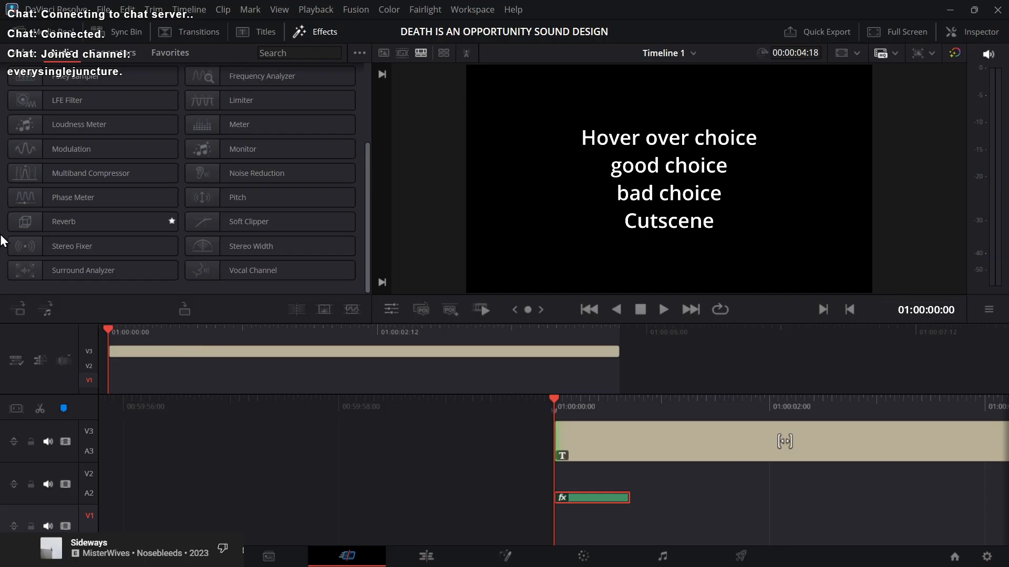
Step: Apply the Modulation effect to the Pouring Drink clip and audition its Vibrato preset
double_click(96, 150)
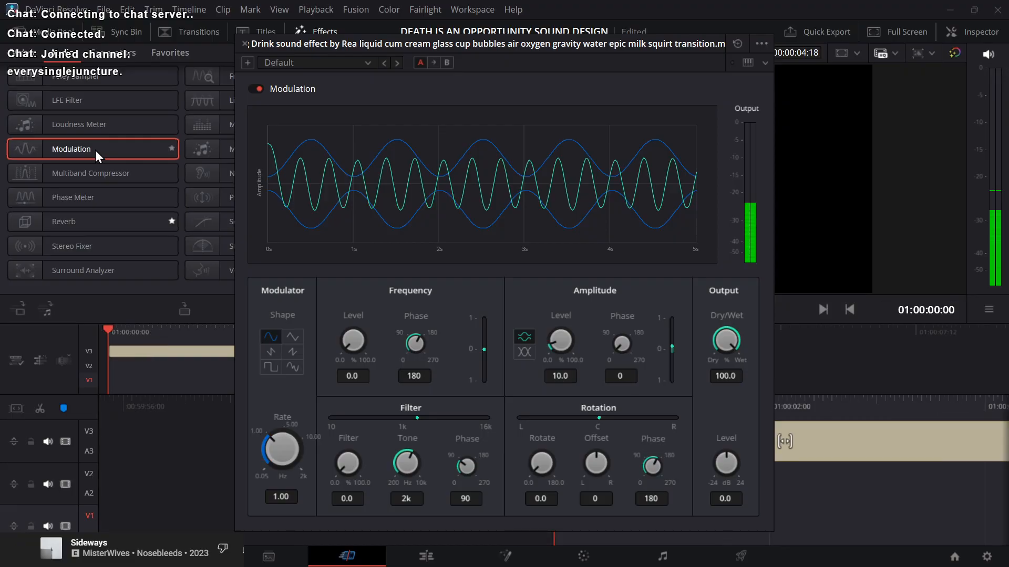
click(358, 65)
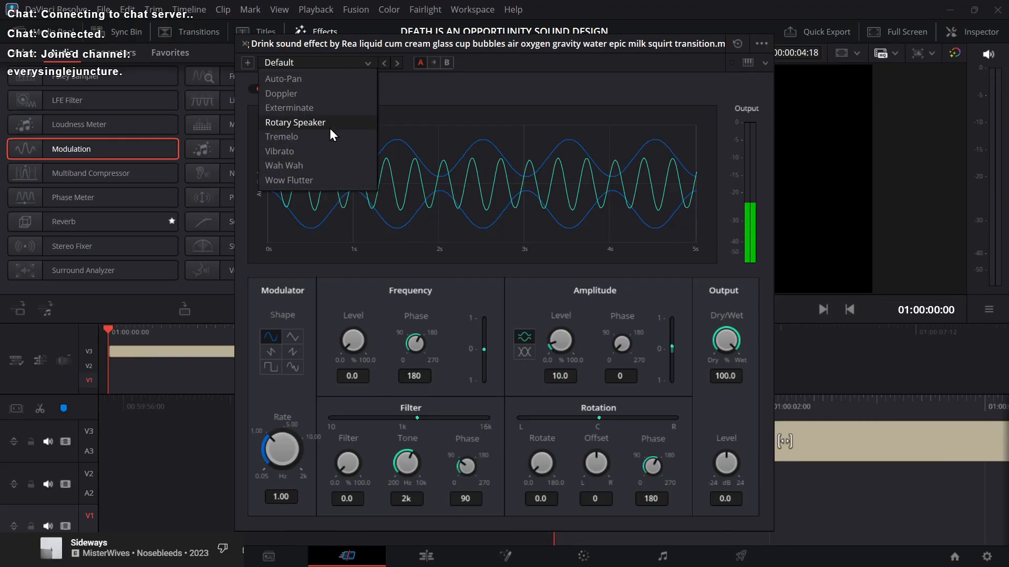
click(315, 152)
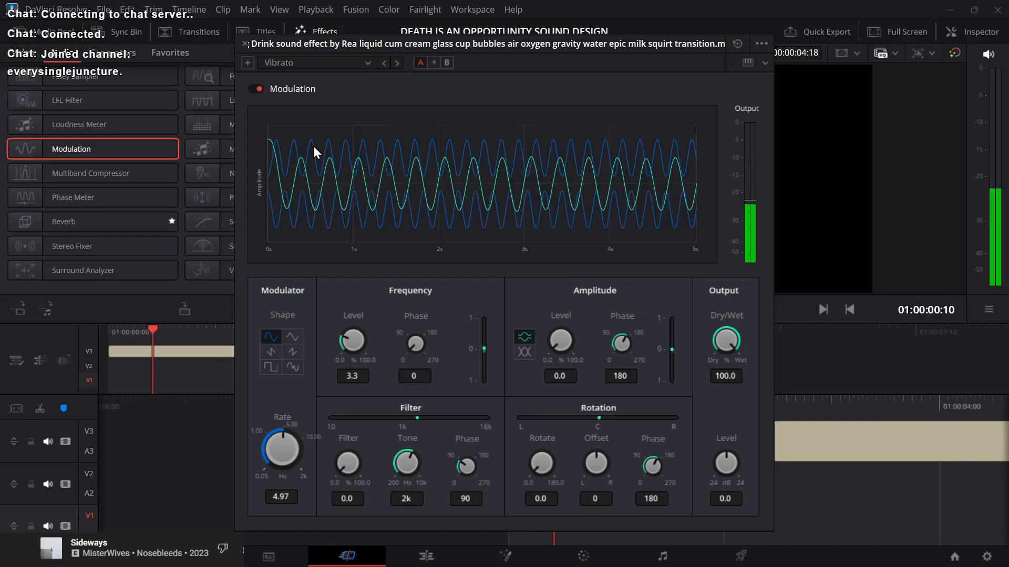
Step: Switch the Modulation preset to Wah Wah, close the effect's settings and play back the Pouring Drink clip
click(345, 62)
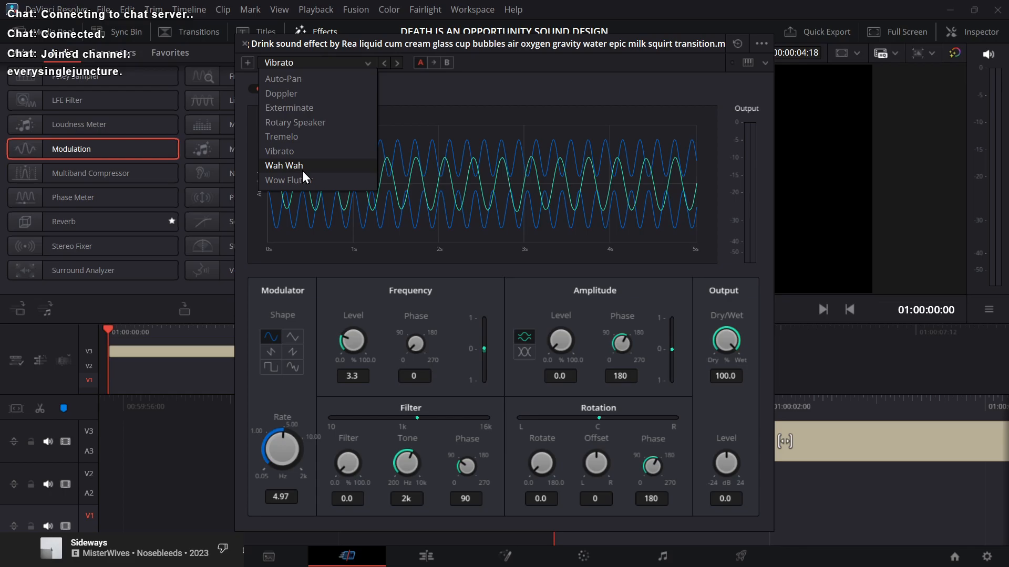
click(317, 167)
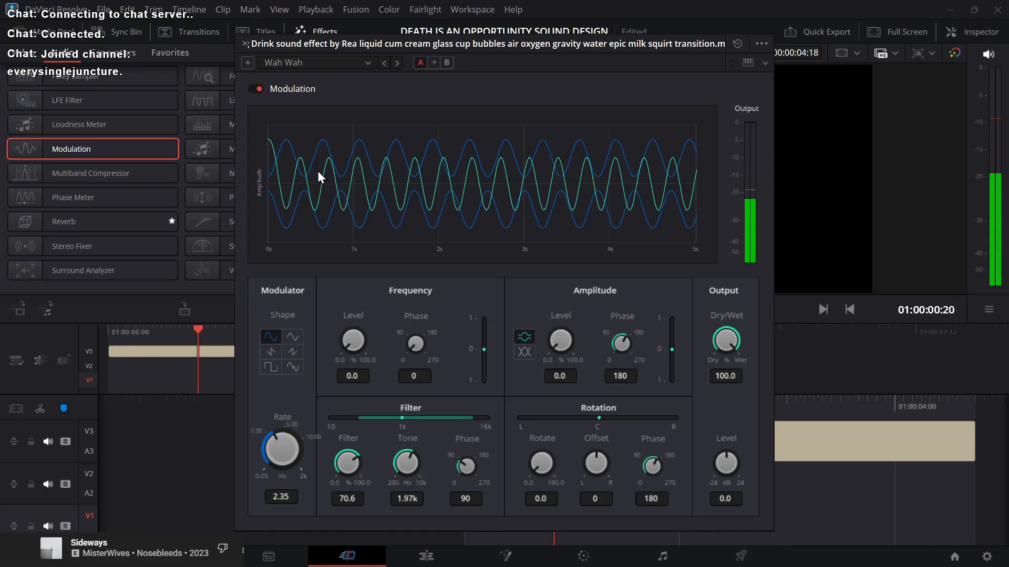
click(245, 43)
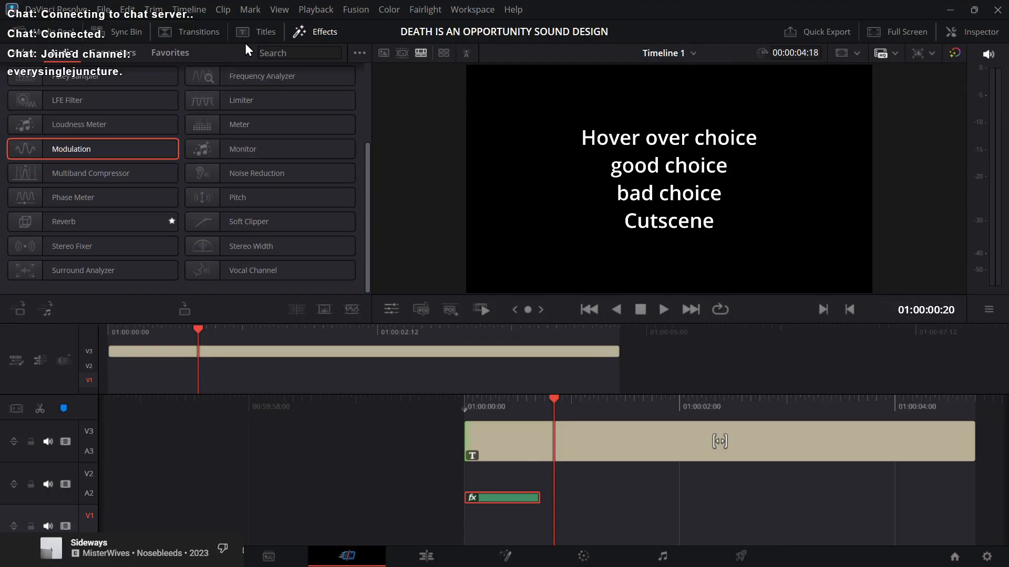
key(space)
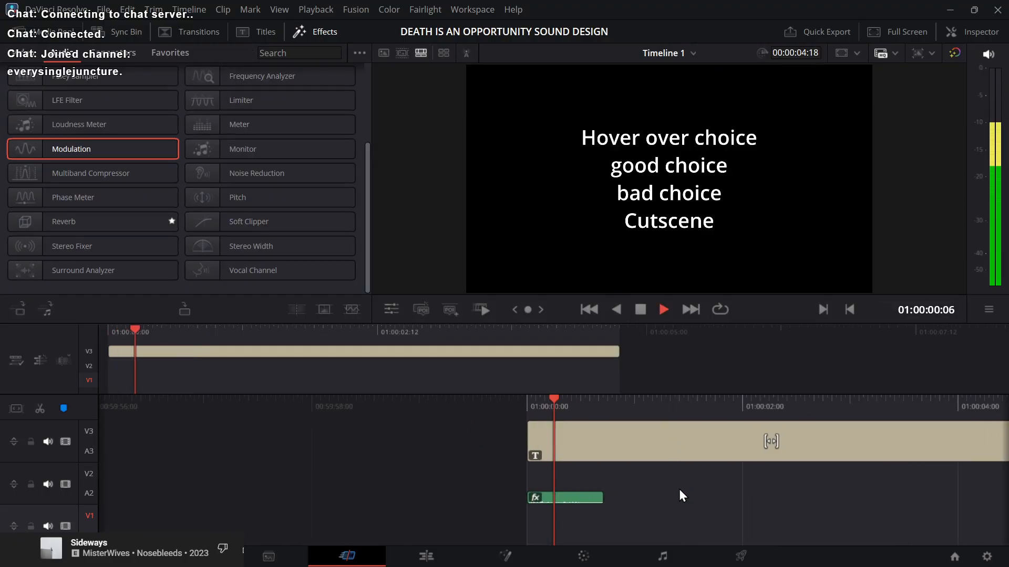
key(space)
key(space)
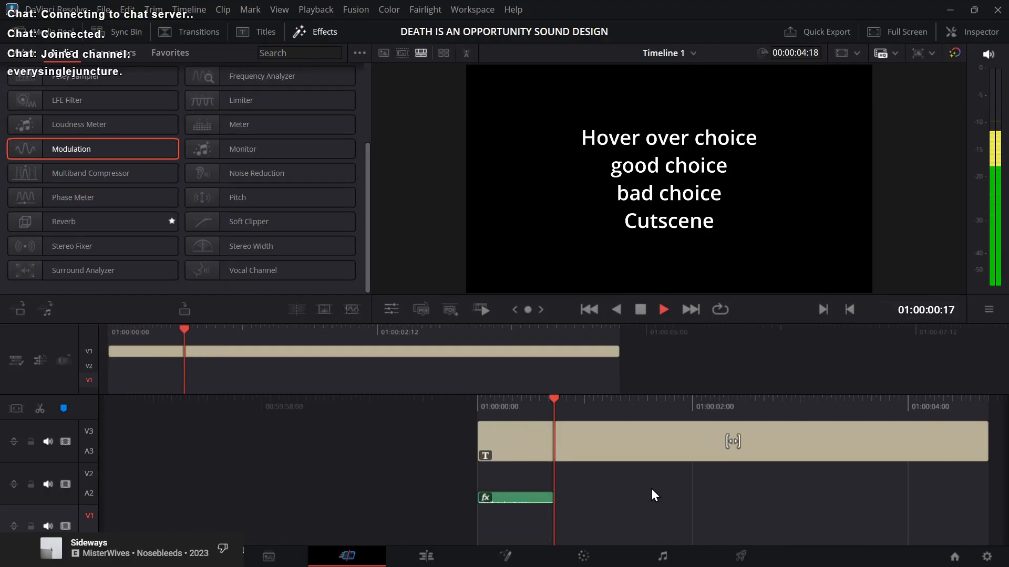
key(space)
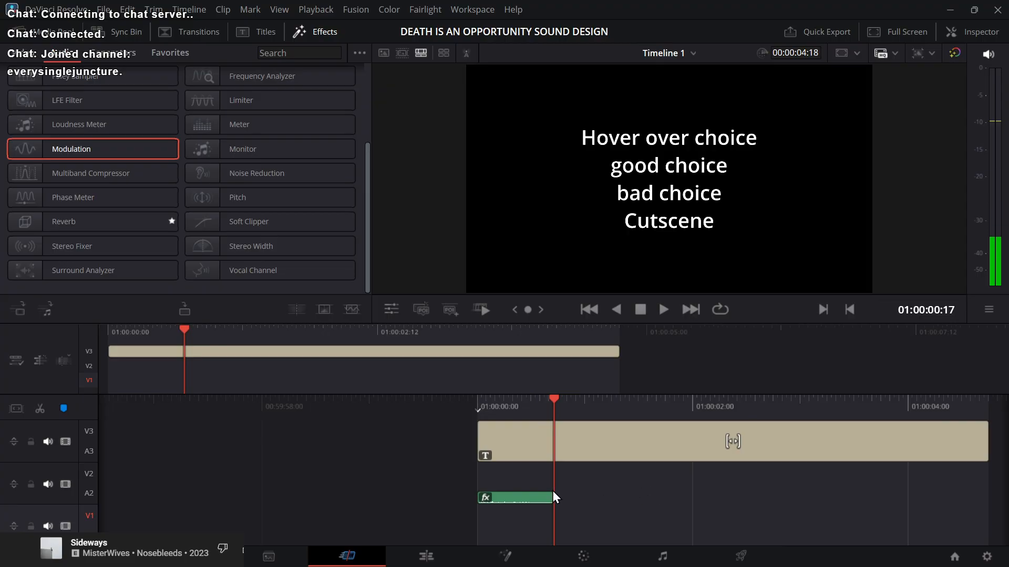
Step: Extend the end of the Pouring Drink clip to just before 01:00:02:00 and show its audio properties
drag(553, 495, 682, 496)
click(644, 498)
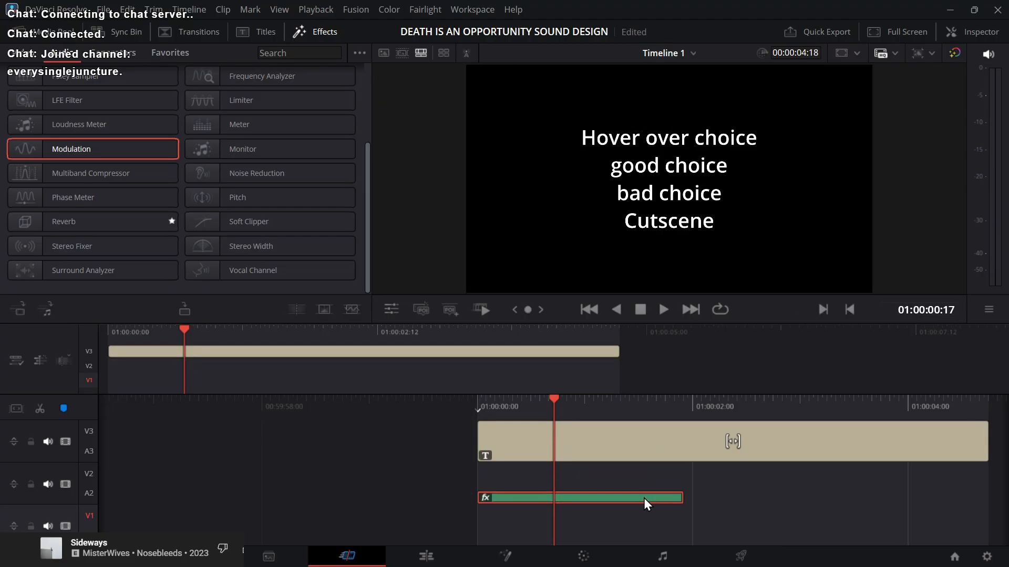
double_click(644, 498)
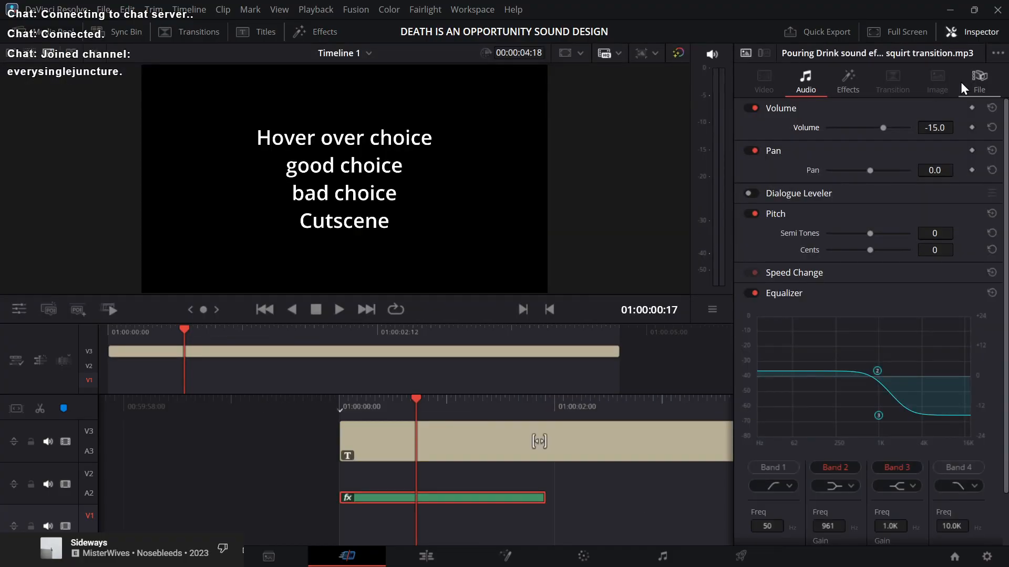
Step: Keyframe the Pouring Drink clip's volume at -15 on 01:00:00:16 and -100 on 01:00:00:17, then play back the abrupt cutoff
key(Left)
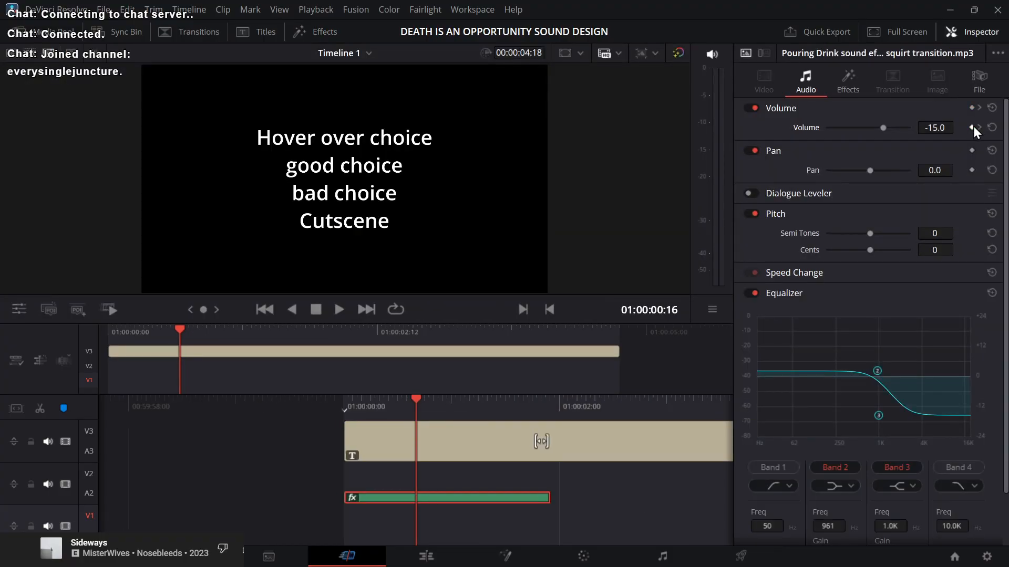
key(Right)
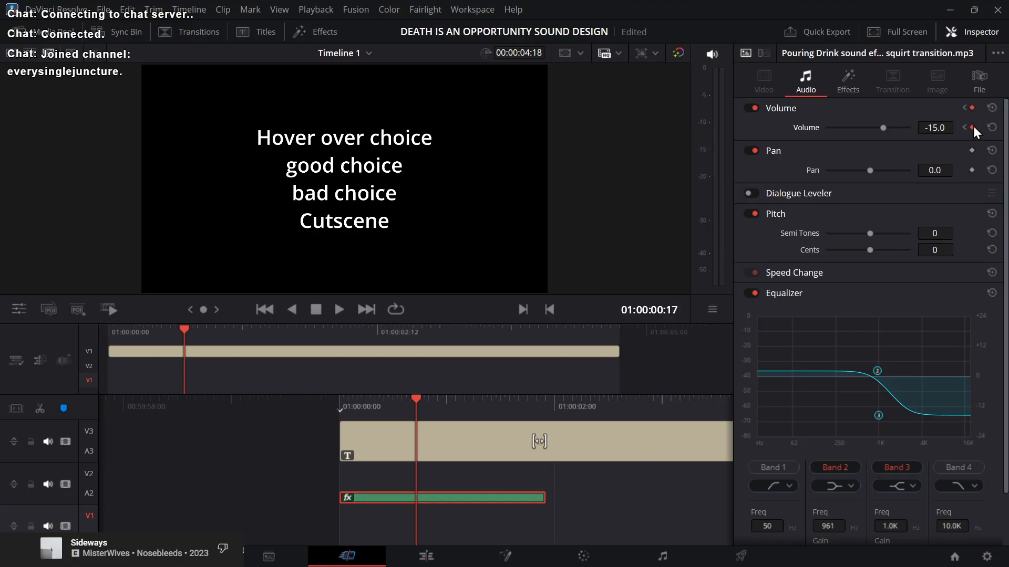
drag(941, 128, 888, 127)
click(600, 501)
key(Home)
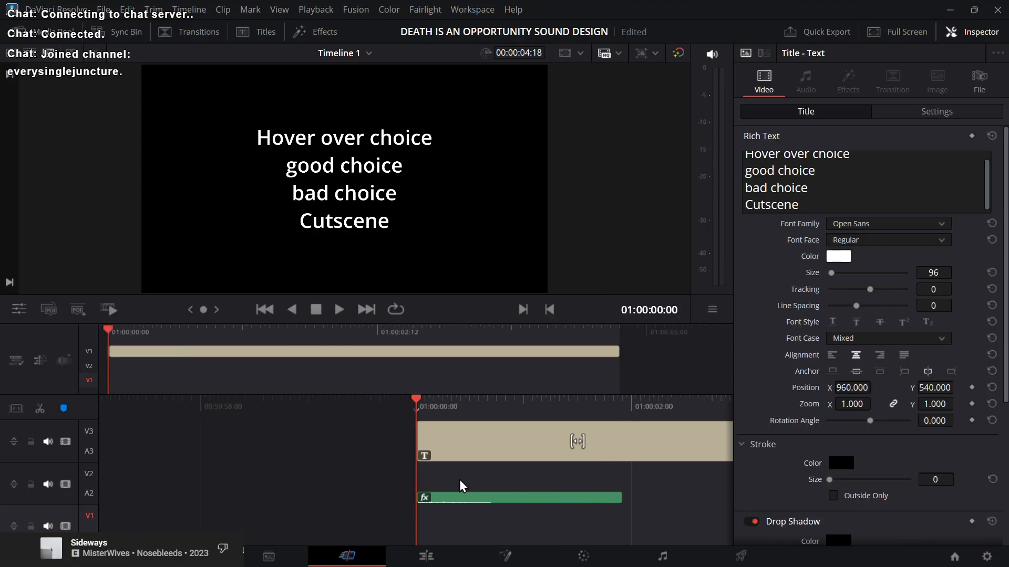
key(space)
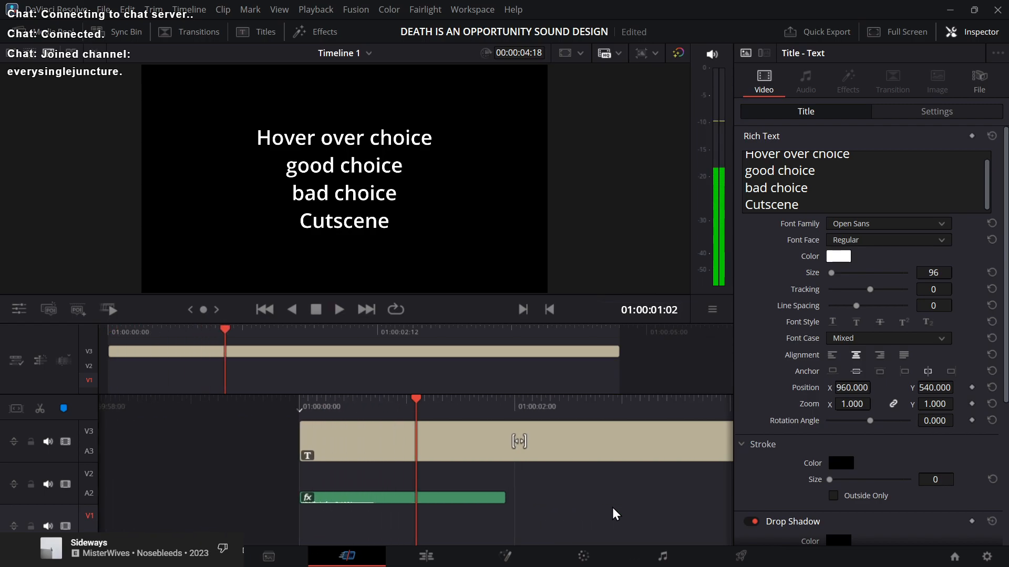
key(space)
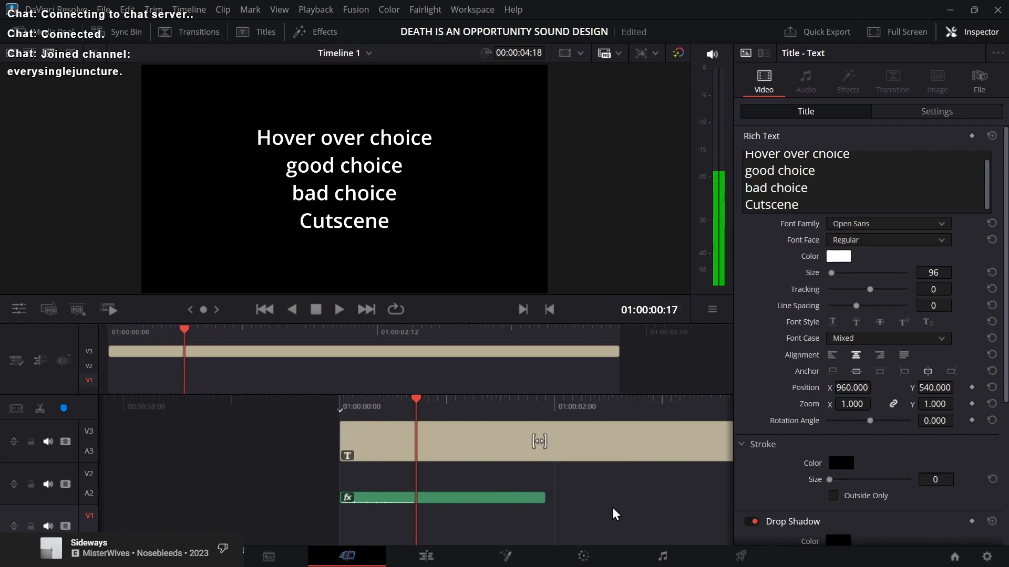
Step: Try trimming the end of the Pouring Drink clip at 01:00:00:17, play it back and undo the trim
click(523, 500)
key(shift+bracketright)
key(Home)
key(space)
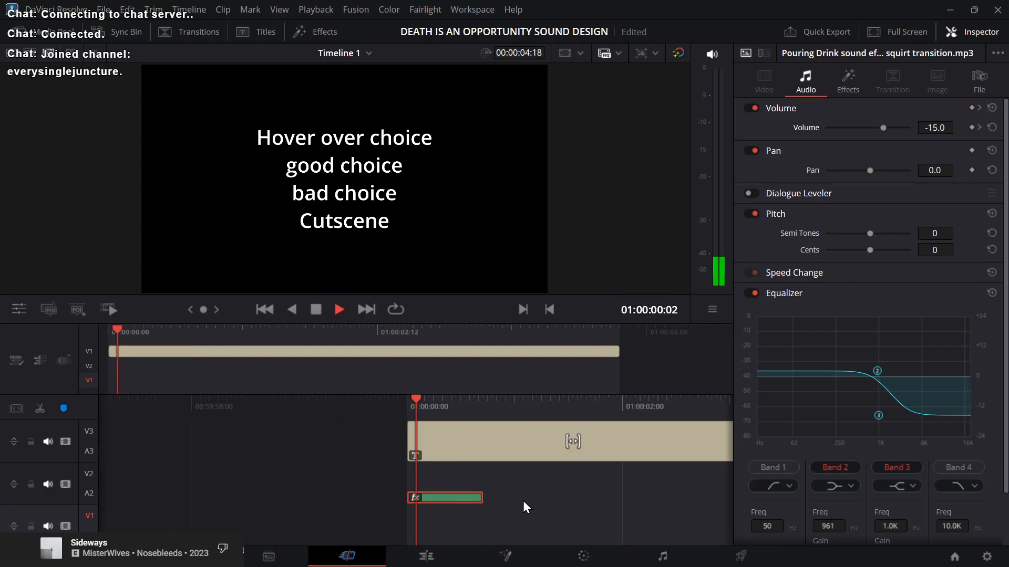
key(space)
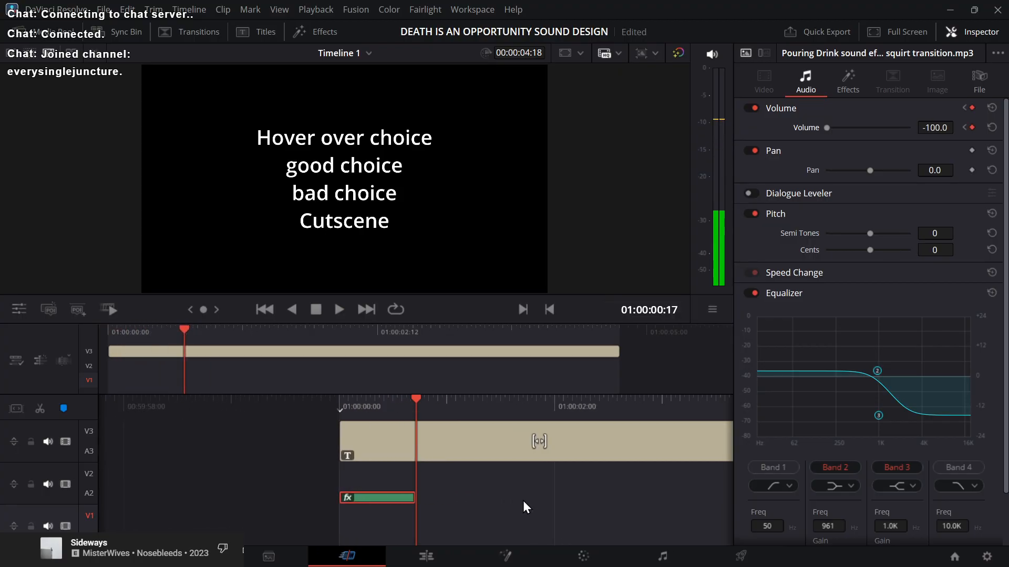
key(ctrl+z)
click(612, 494)
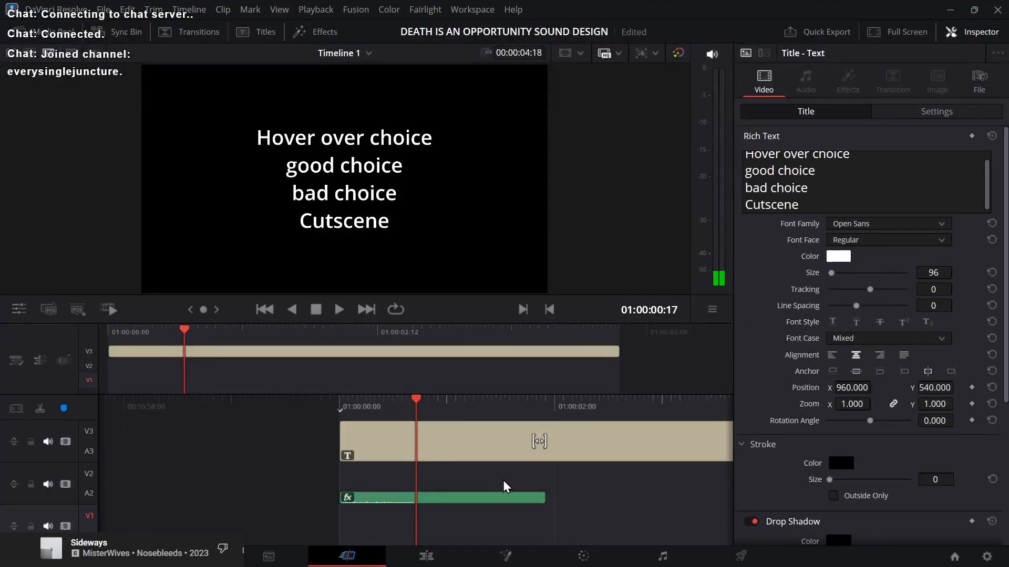
Step: Convert the Pouring Drink clip into a compound clip on the Edit page, keeping the default name
click(471, 499)
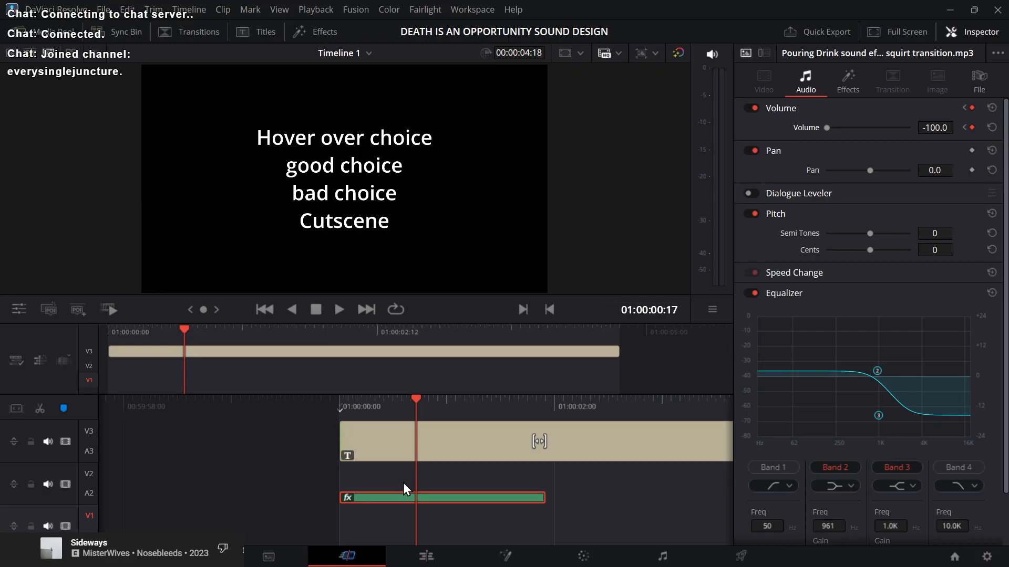
key(shift+4)
right_click(743, 472)
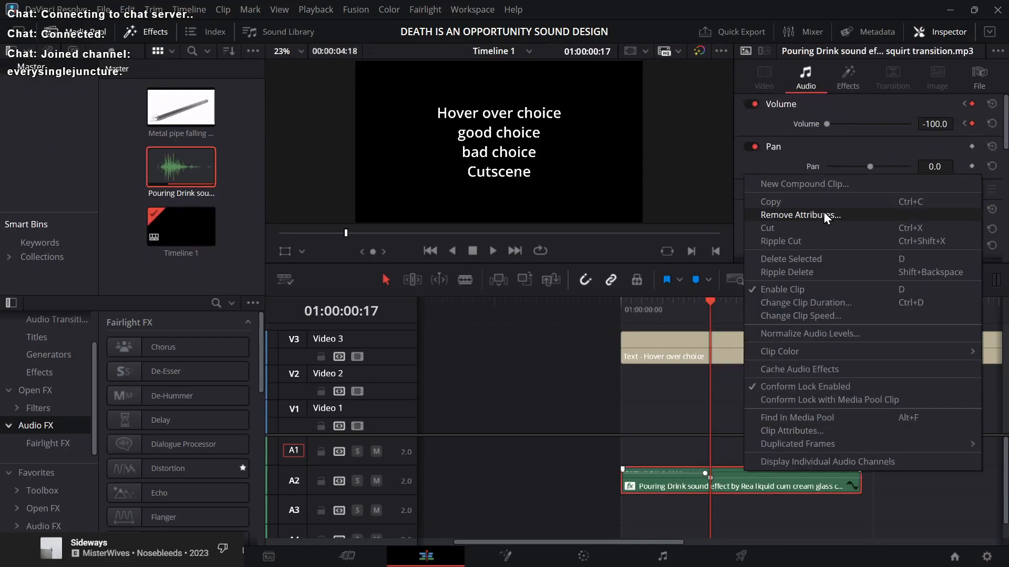
click(790, 179)
key(Return)
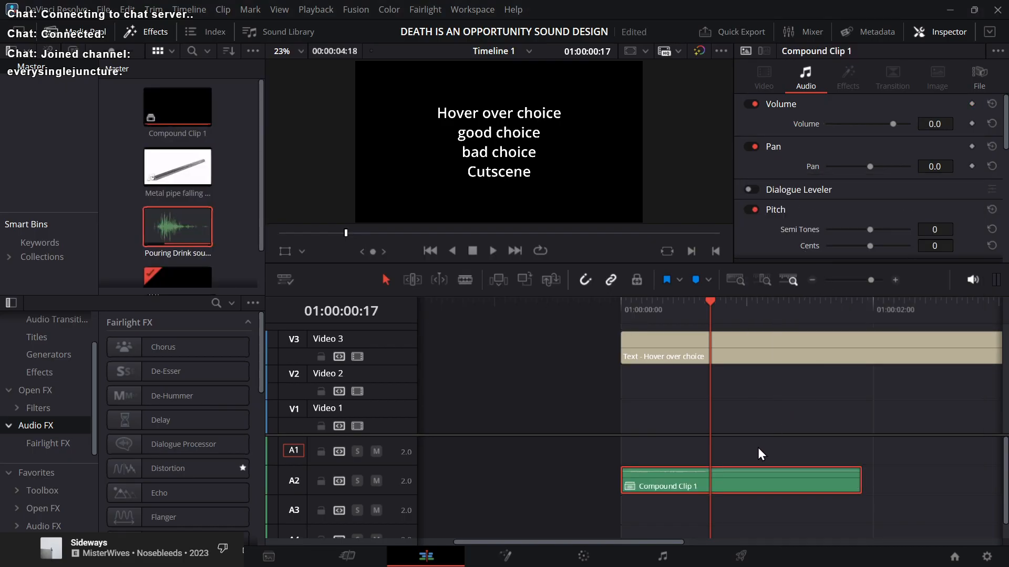
Step: Return to the Cut page and play the compound clip from the start of the timeline
key(shift+3)
key(Home)
key(space)
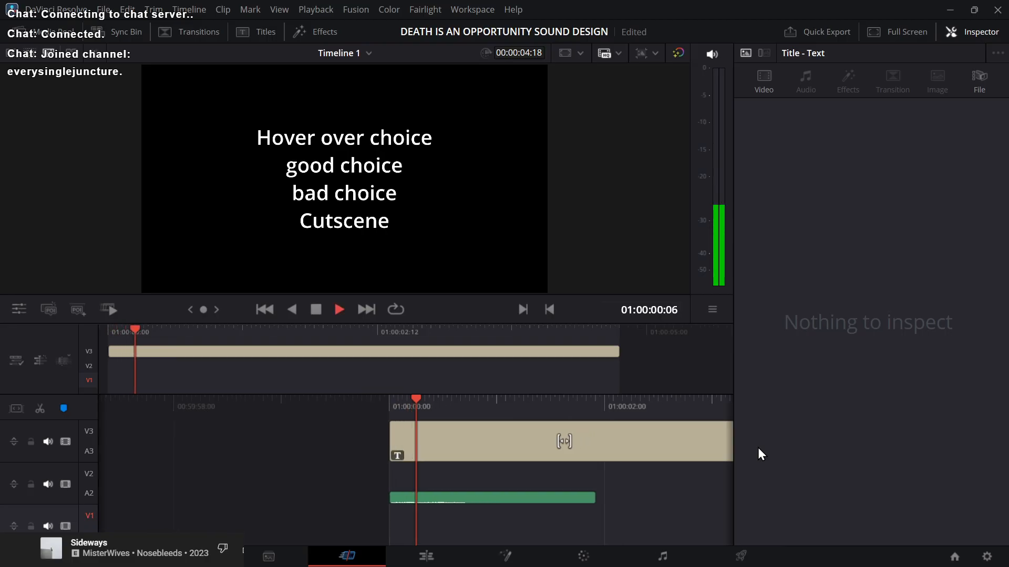
key(space)
key(Home)
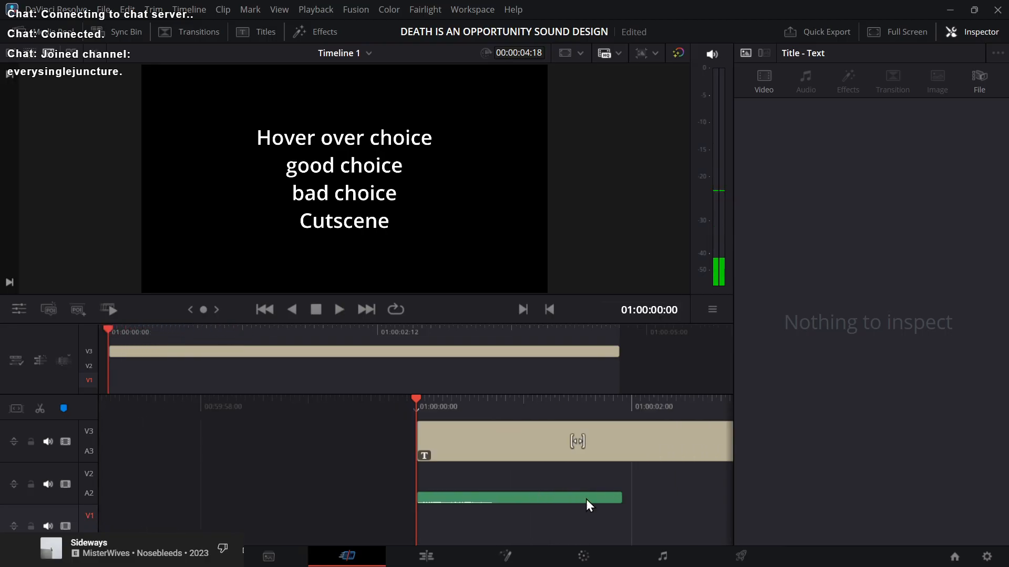
Step: Apply the Reverb effect to the compound clip and play it back with the default settings
click(559, 503)
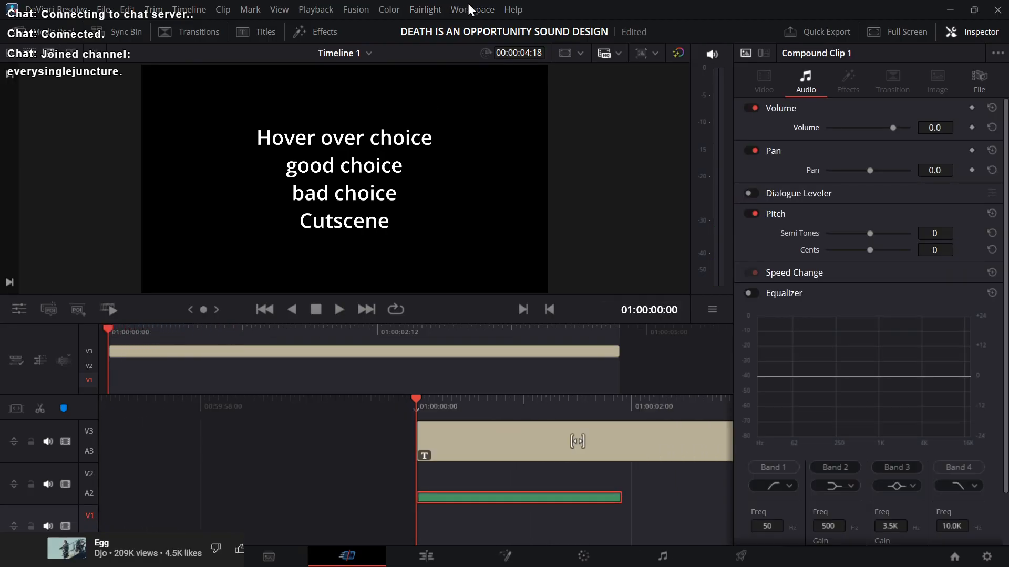
click(321, 29)
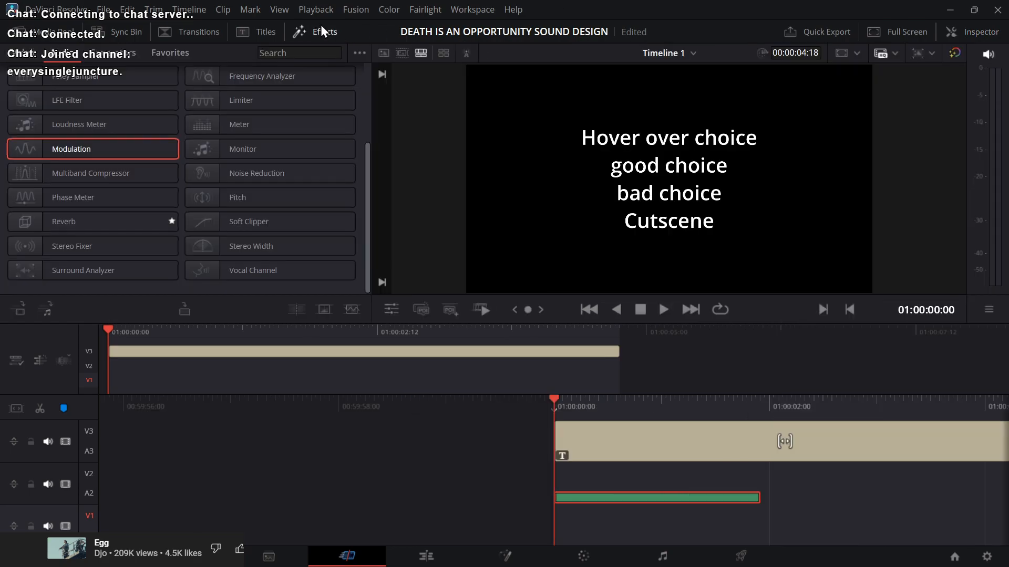
double_click(124, 221)
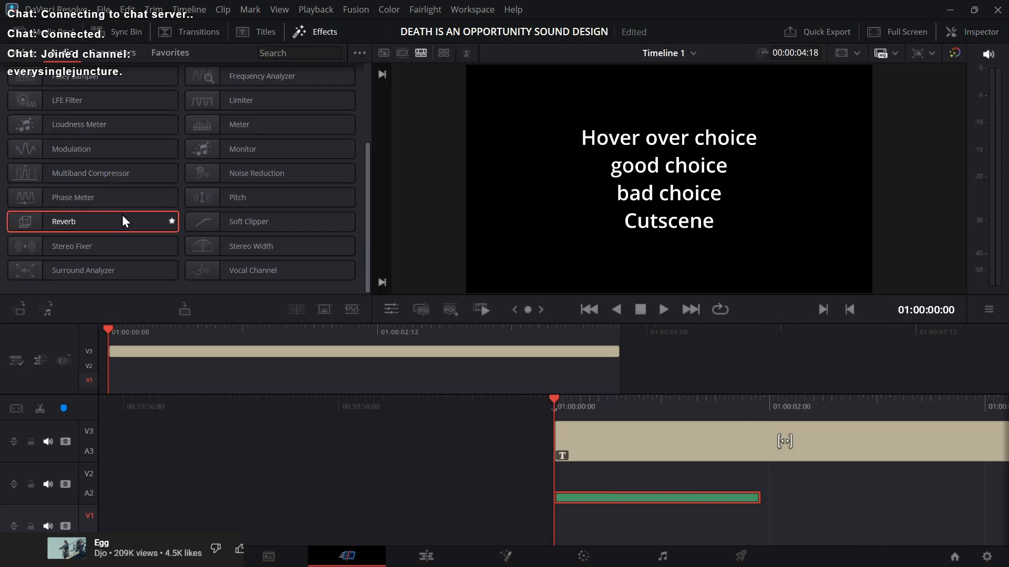
key(space)
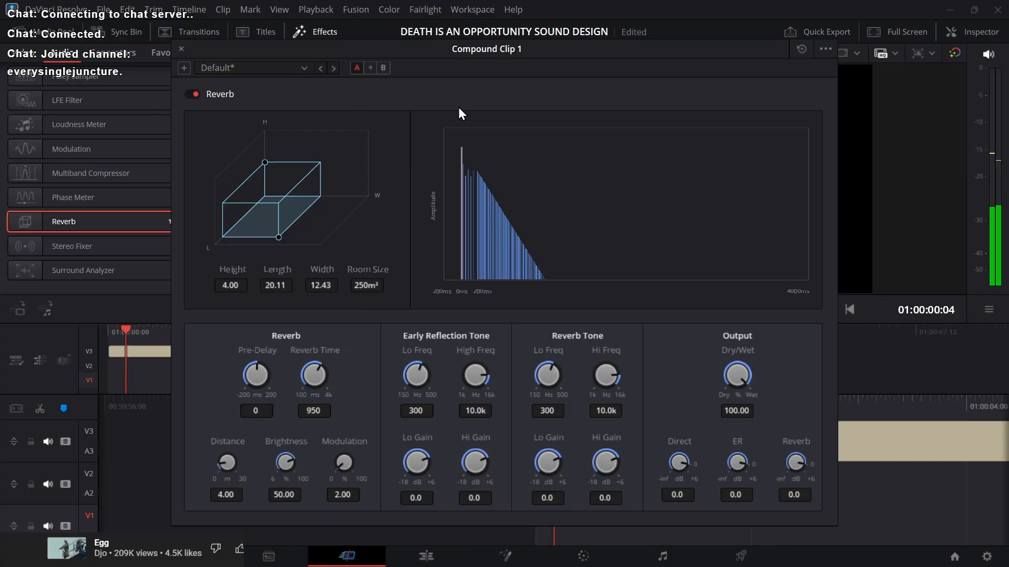
key(space)
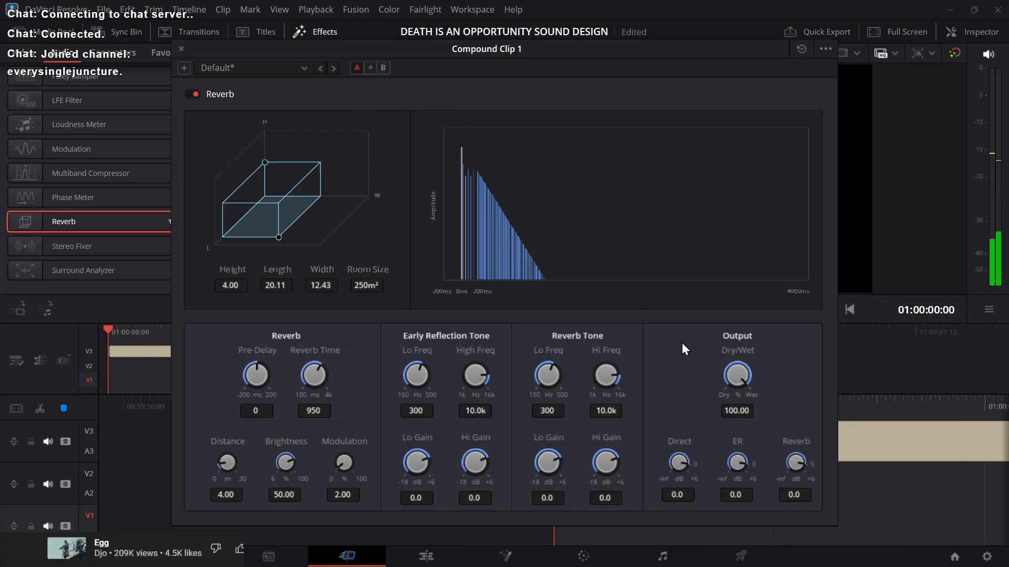
Step: Lower the Reverb's Dry/Wet output to 27.50 while auditioning the sound, and close the effect's settings
drag(741, 377, 555, 323)
key(space)
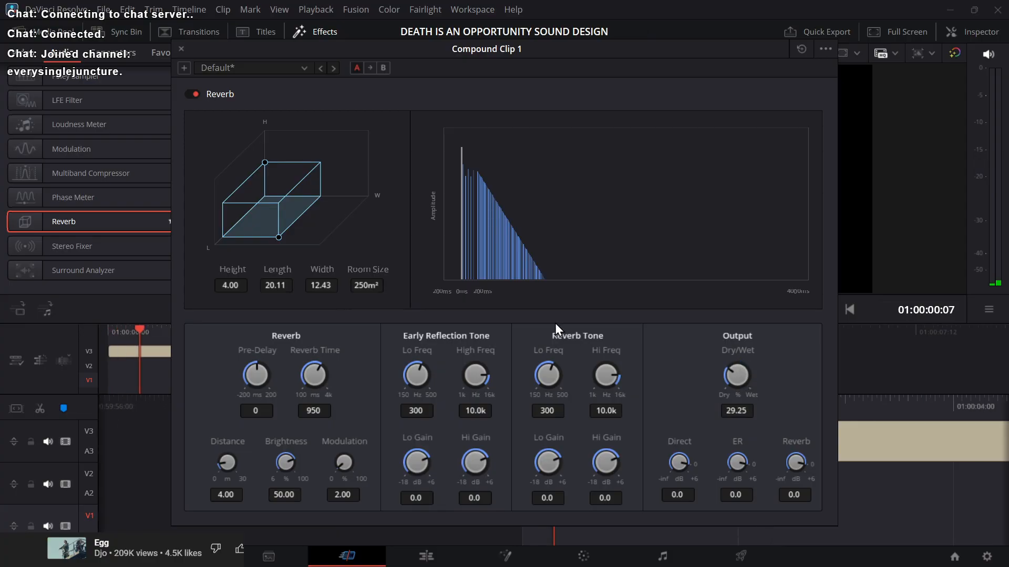
key(space)
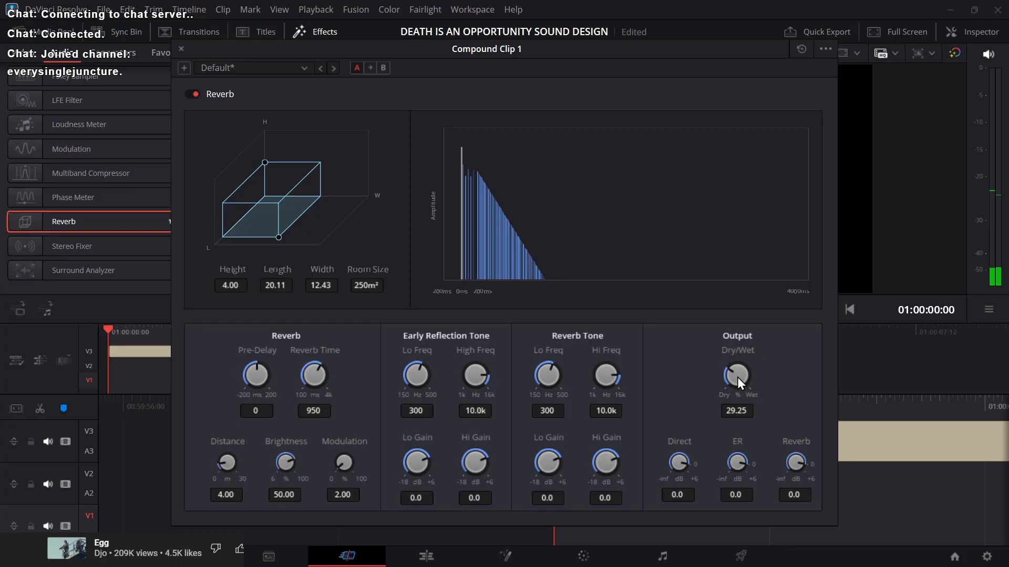
drag(737, 377, 732, 378)
key(space)
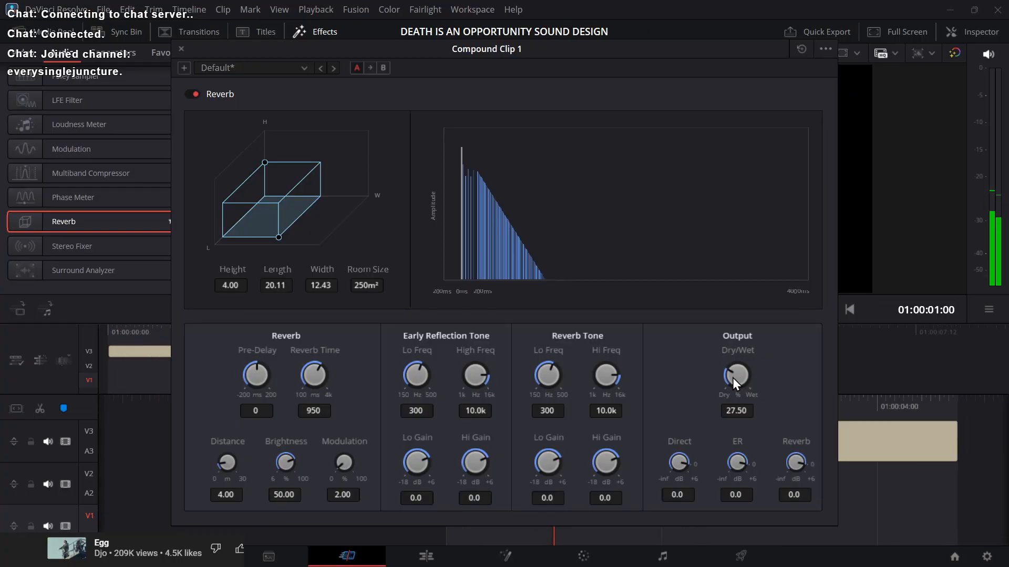
key(space)
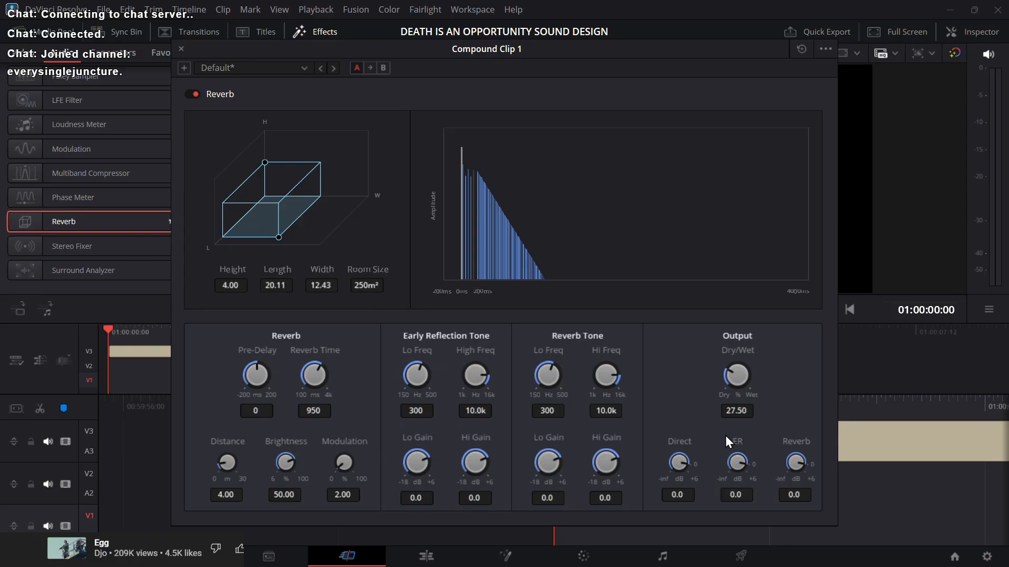
click(181, 49)
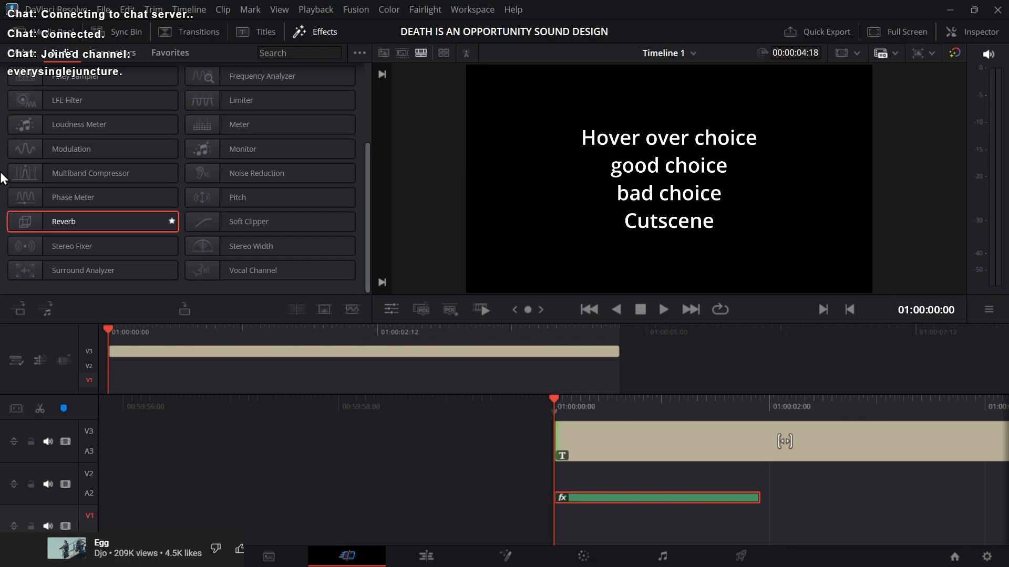
scroll(1, 178, up, 5)
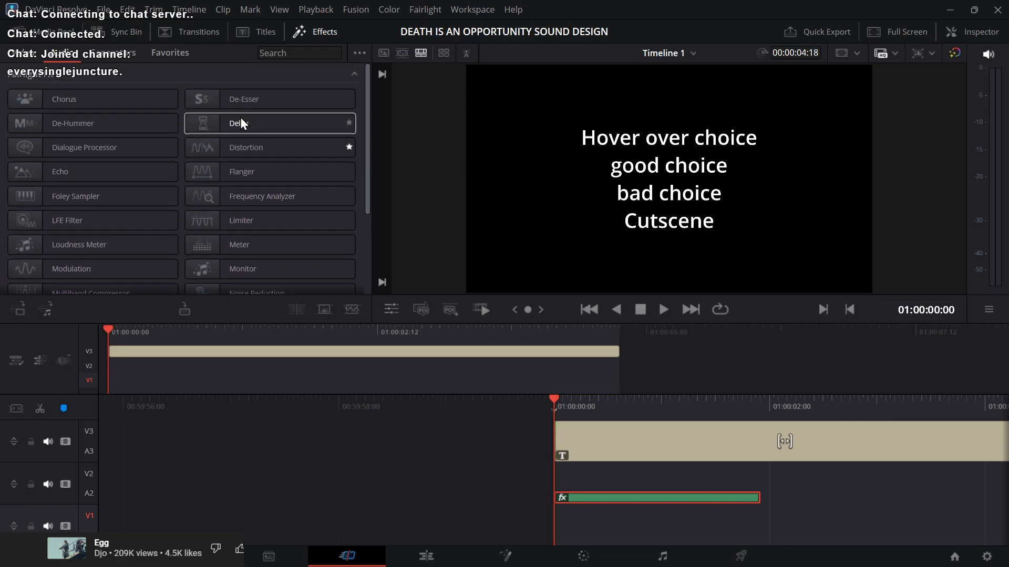
Step: Apply the Delay effect to the compound clip with its default settings, close its window and play the clip back
double_click(250, 121)
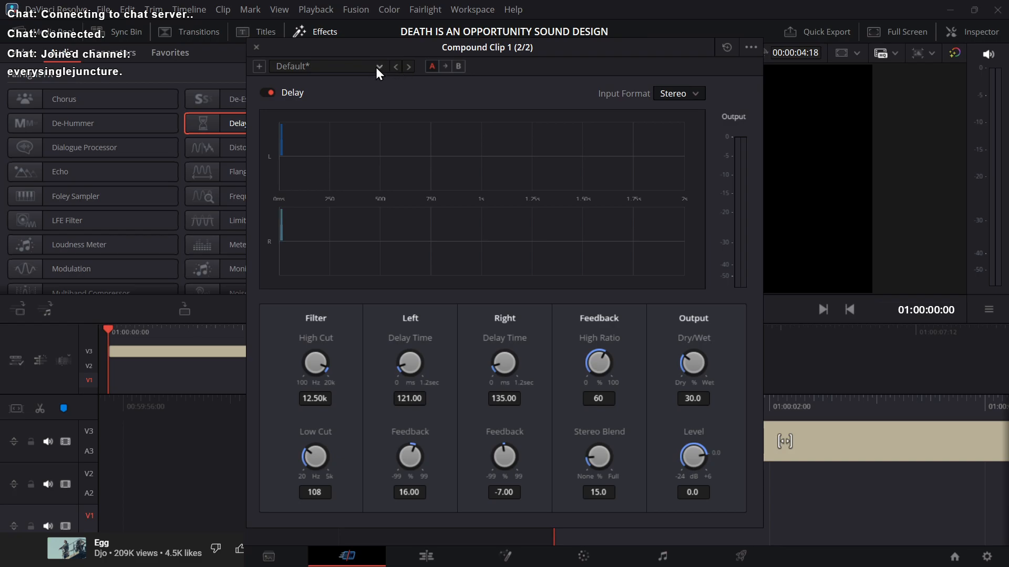
key(space)
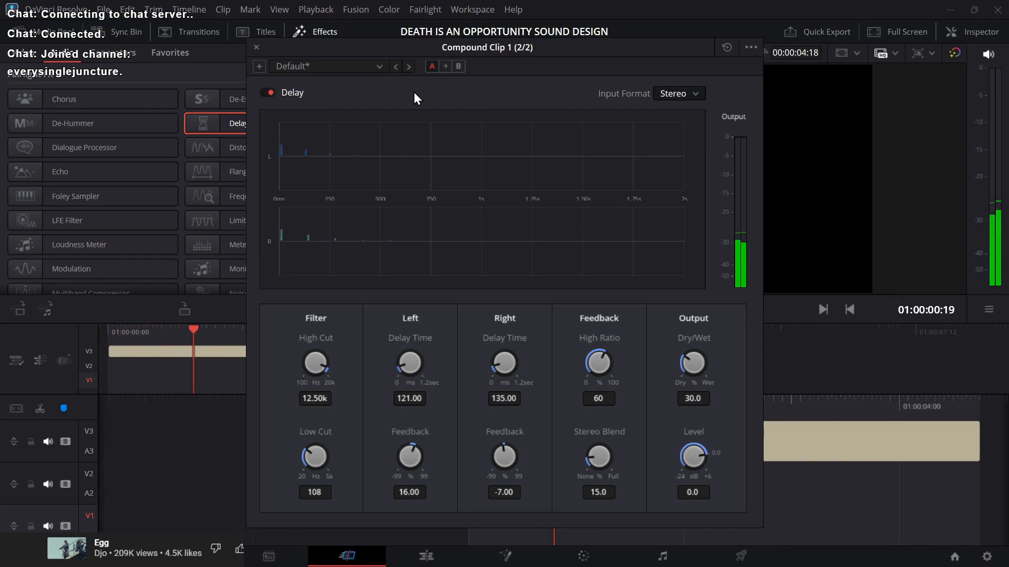
click(257, 47)
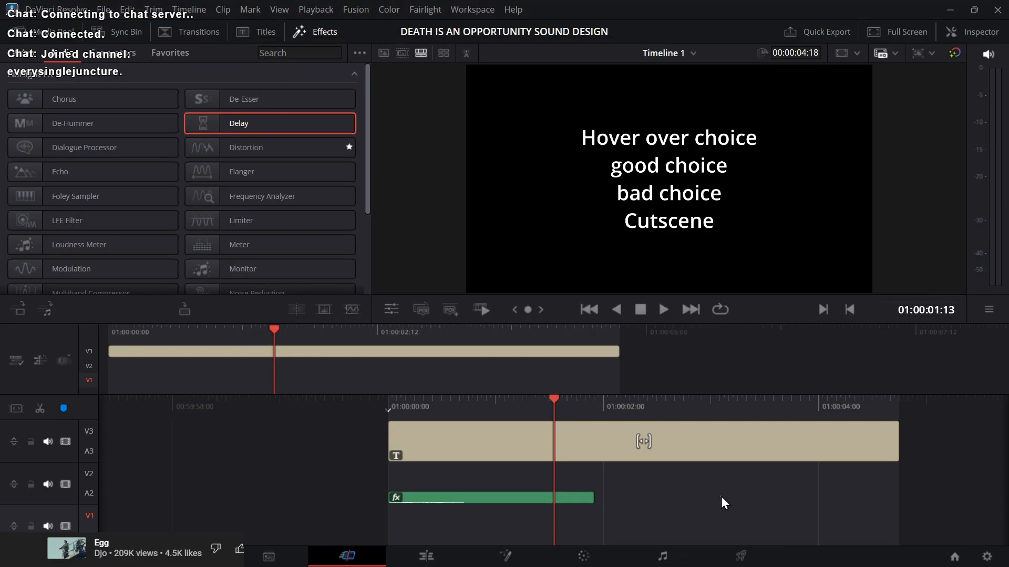
key(space)
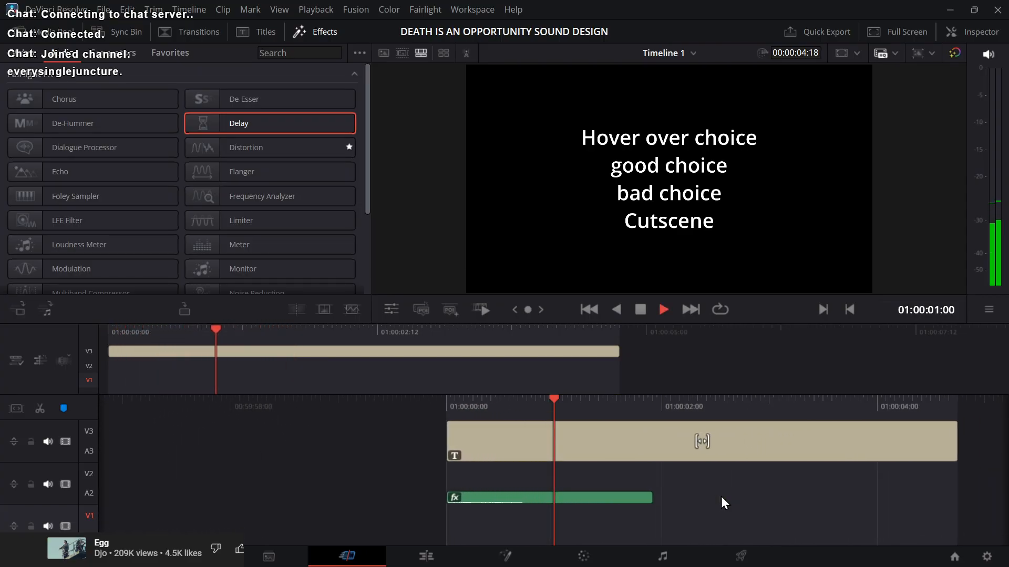
key(space)
click(564, 500)
key(alt+Tab)
key(alt+Tab)
key(alt+Tab)
key(alt+shift+Tab)
key(alt+shift+Tab)
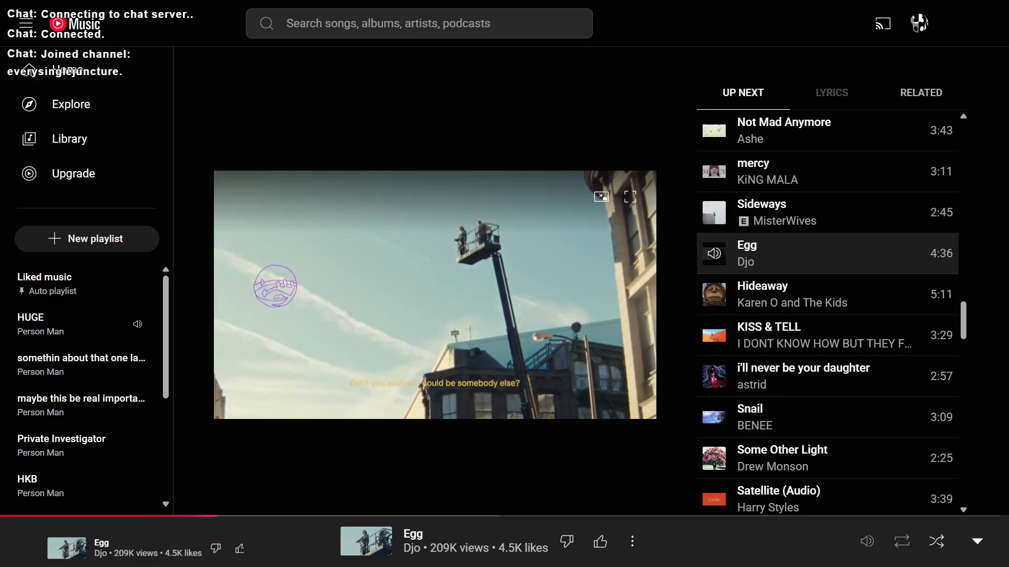
key(alt+Tab)
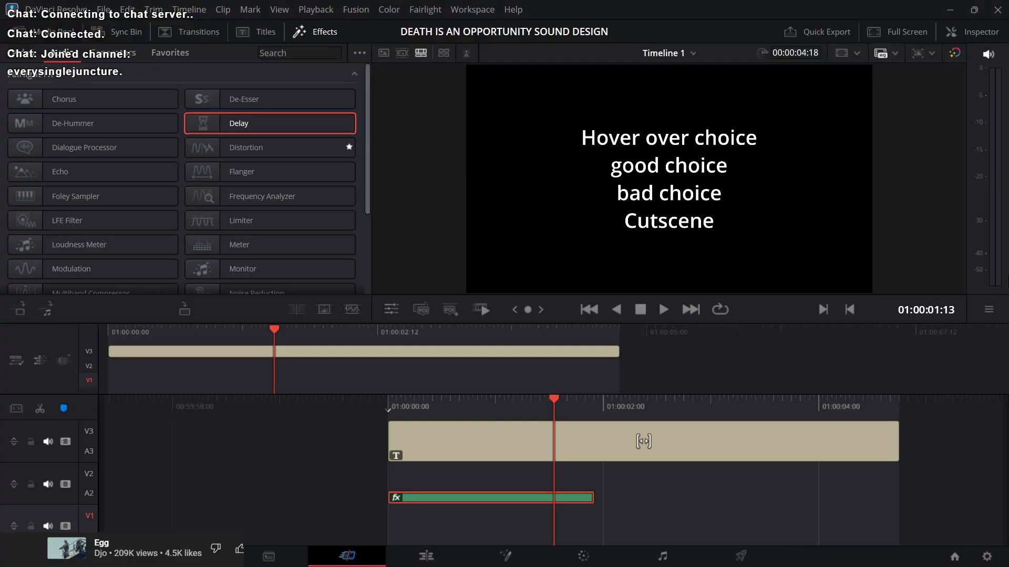
click(710, 480)
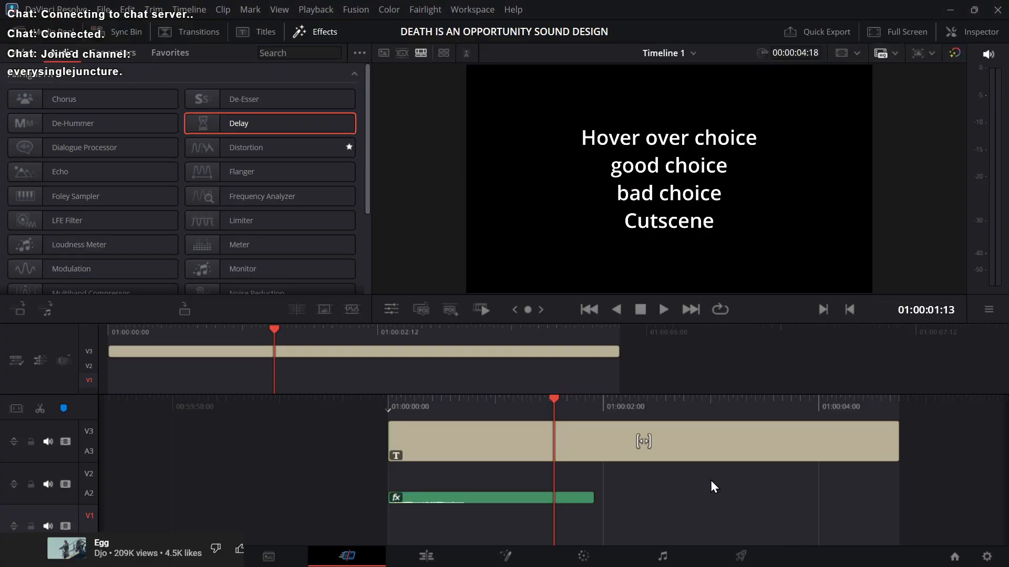
key(Home)
key(alt+Tab)
key(alt+shift+Tab)
key(alt+Tab)
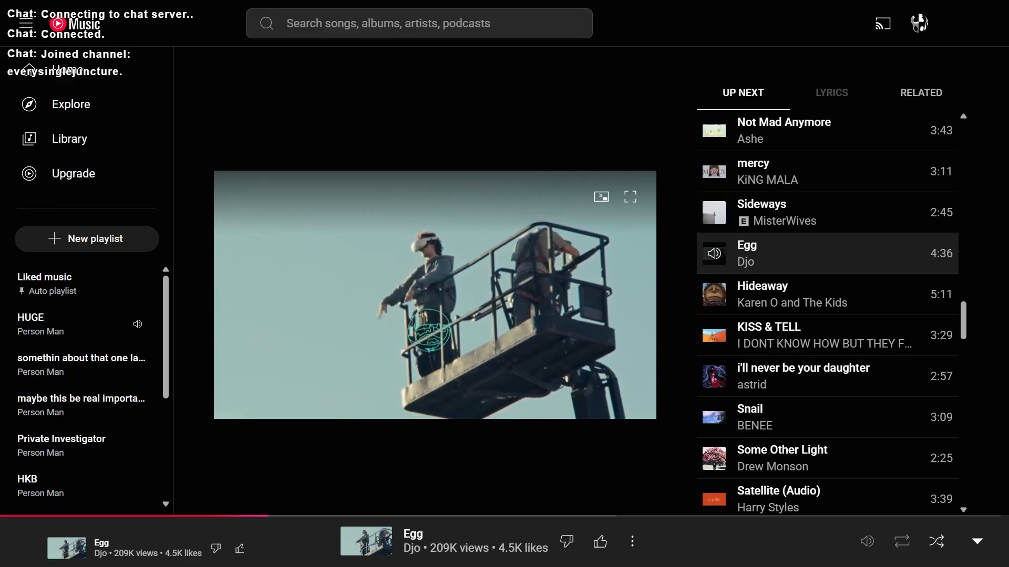
key(alt+Tab)
key(alt+shift+Tab)
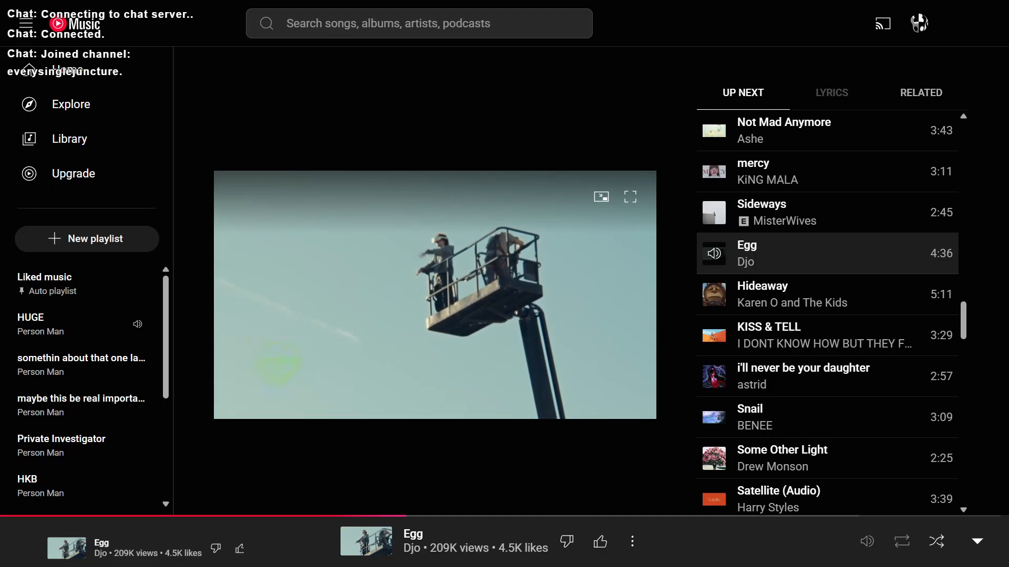
key(alt+Tab)
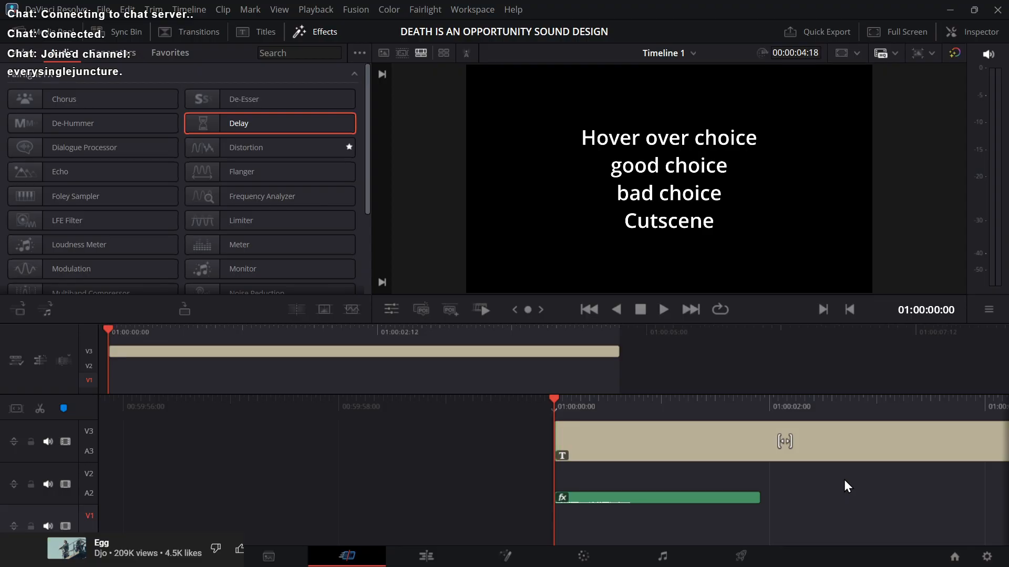
Step: Audition the compound clip with Reverb and Delay from the start of the timeline, opening the Inspector to show its audio settings
key(space)
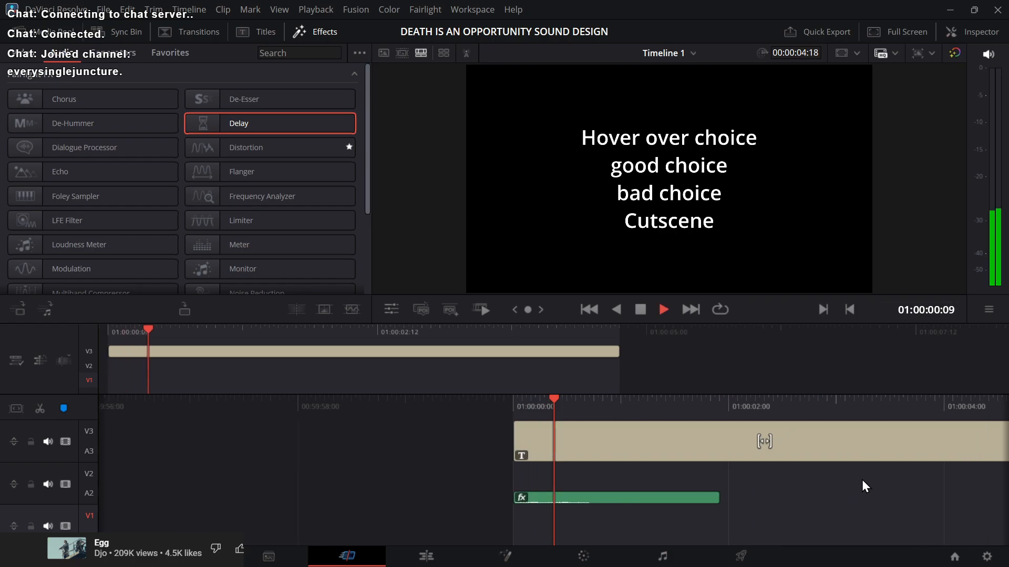
key(space)
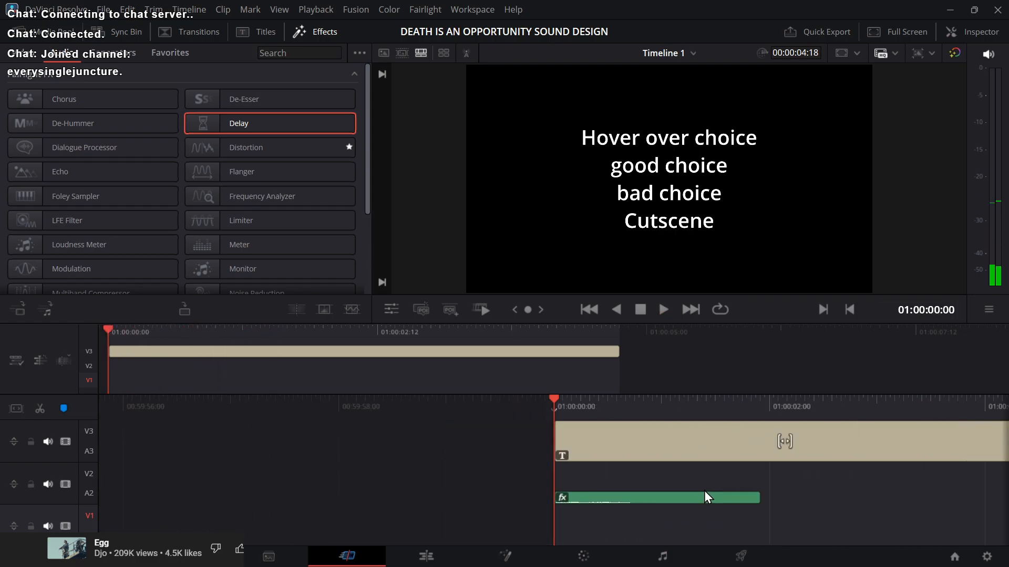
click(689, 496)
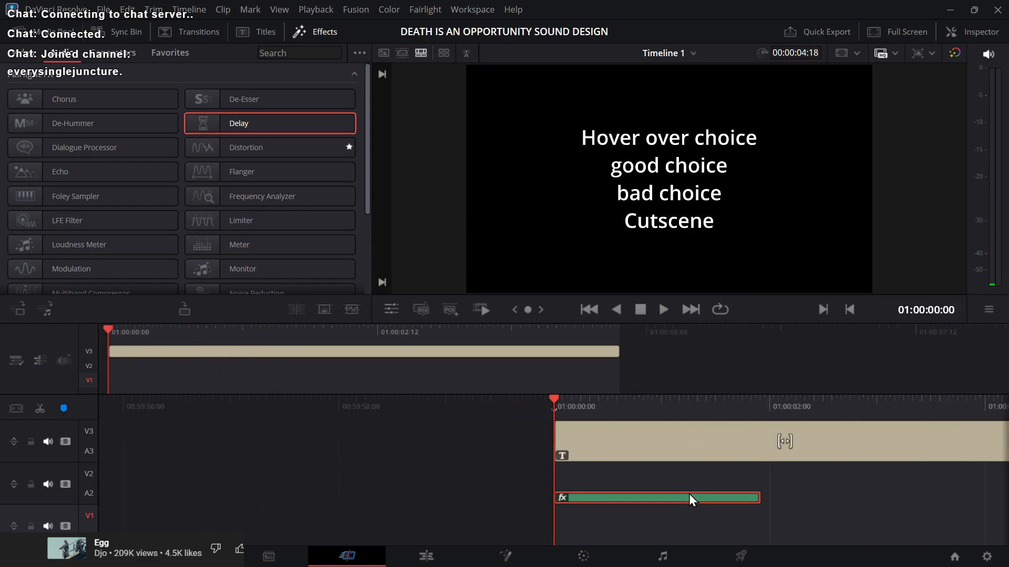
click(972, 32)
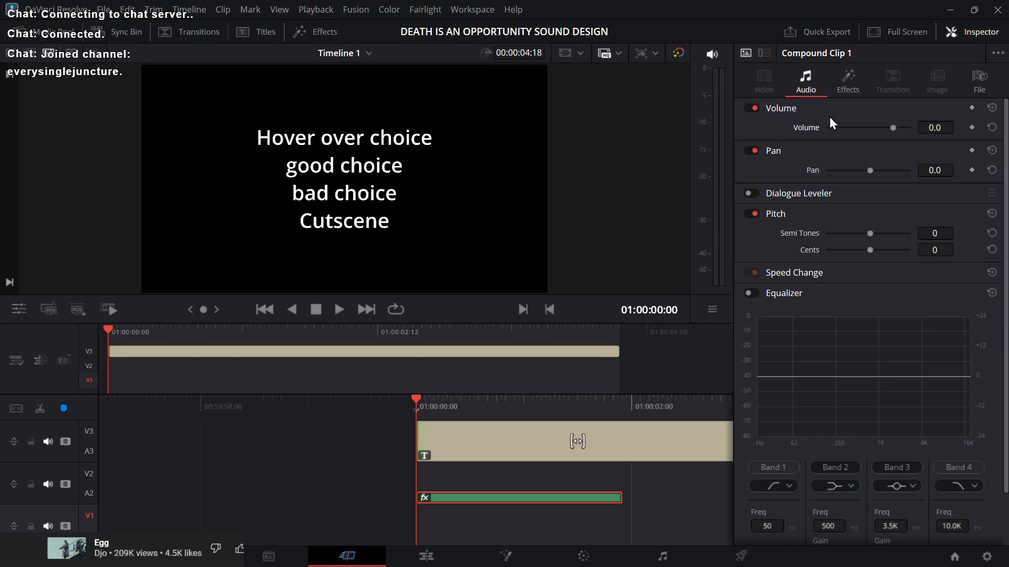
click(650, 504)
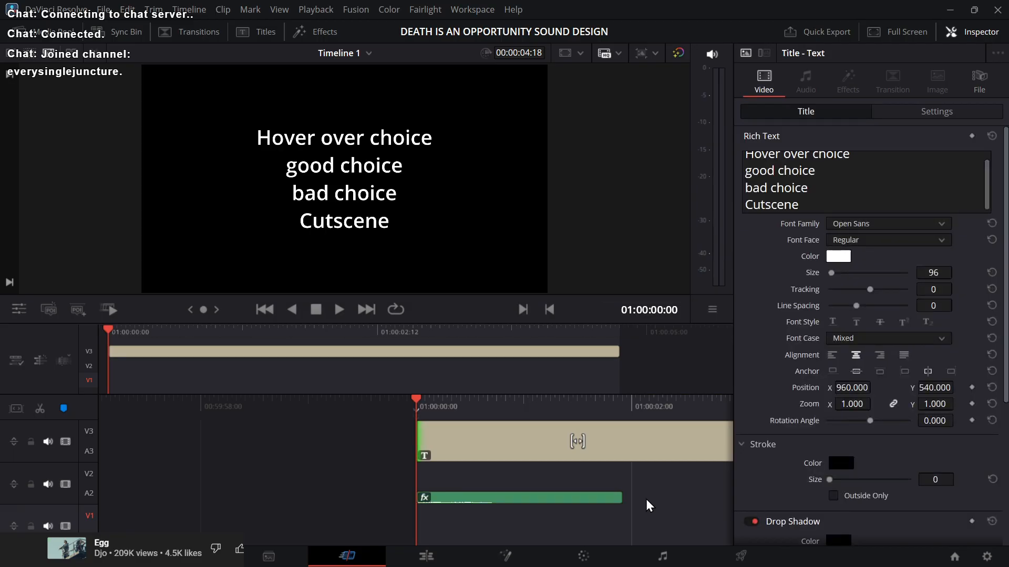
key(space)
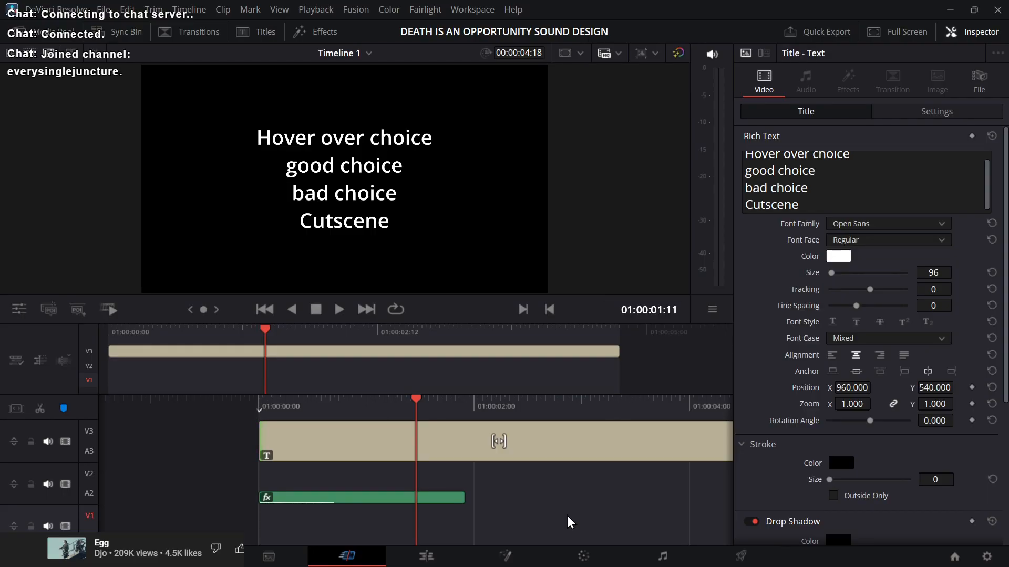
key(j)
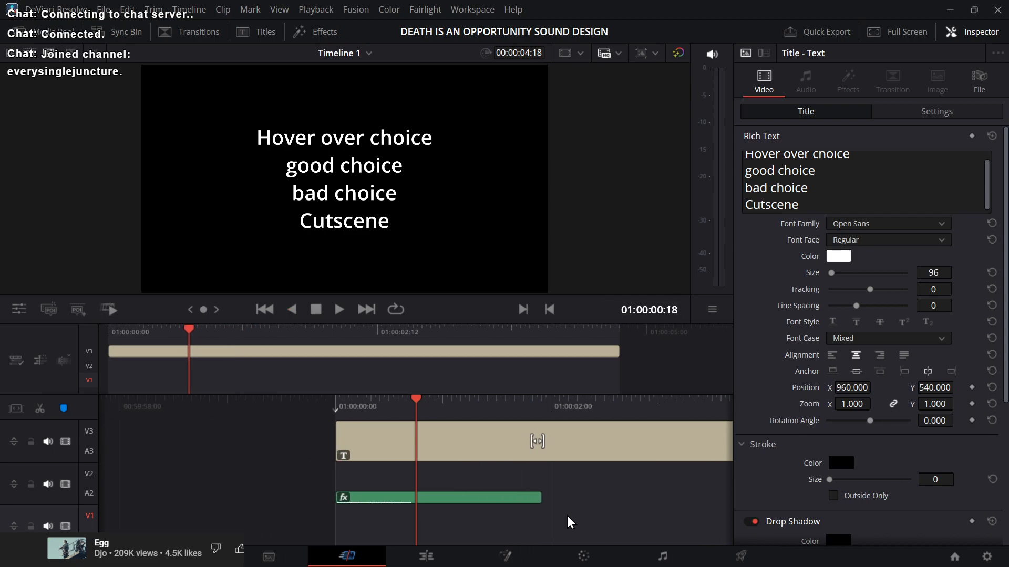
key(Home)
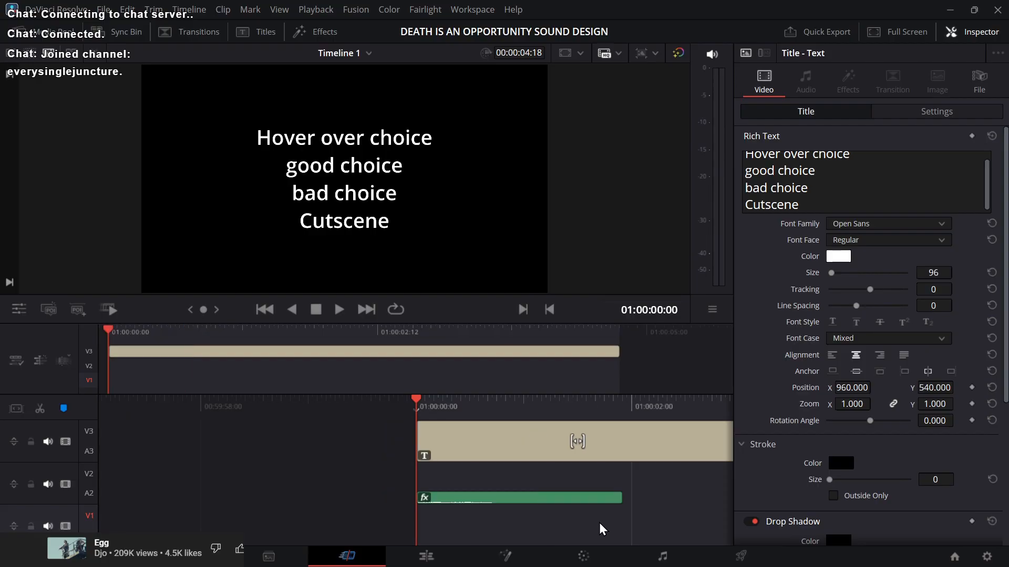
key(space)
key(space)
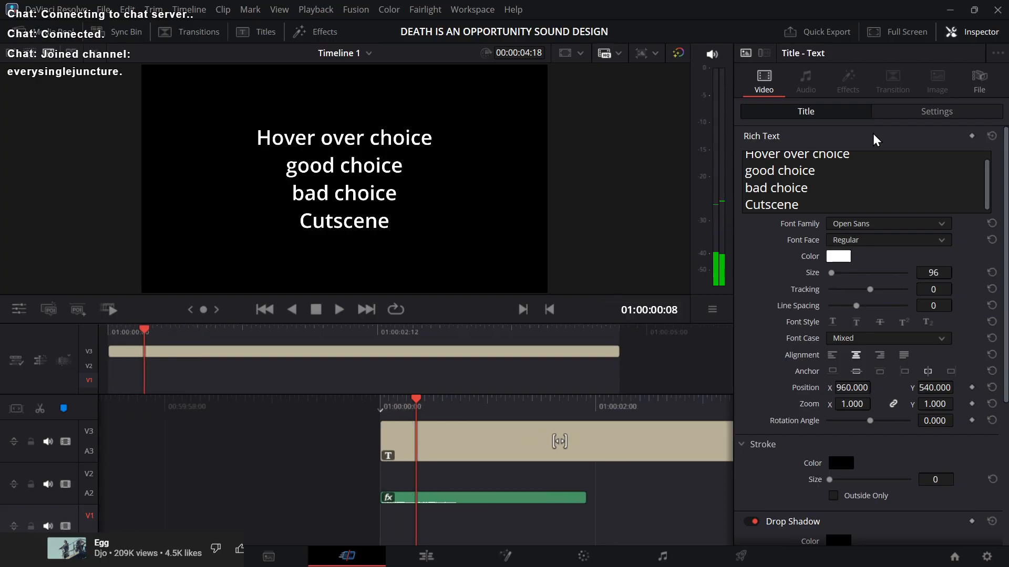
Step: Review the compound clip's Reverb and Delay parameters, and set its volume to 5.0 for playback
click(503, 500)
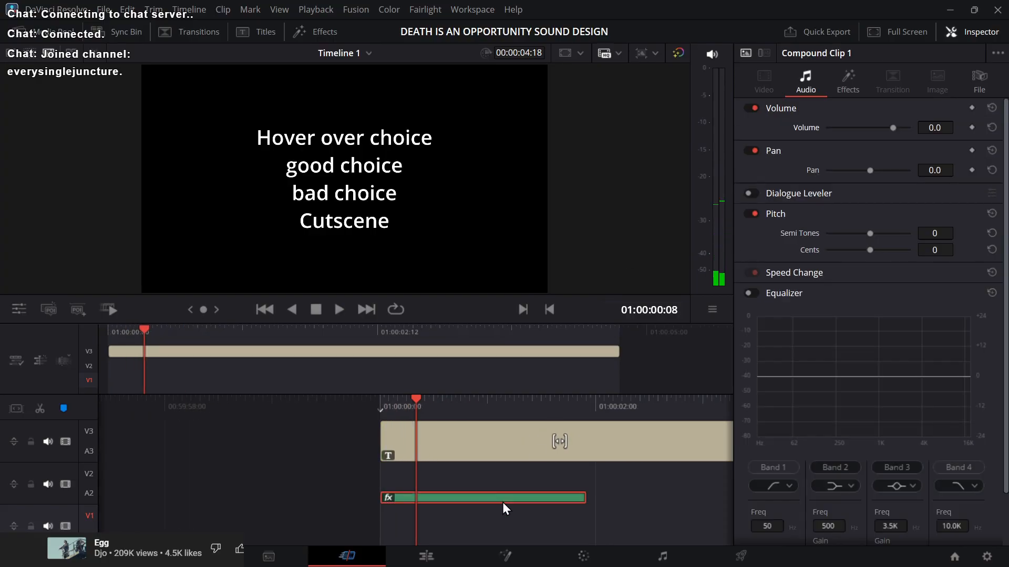
click(847, 88)
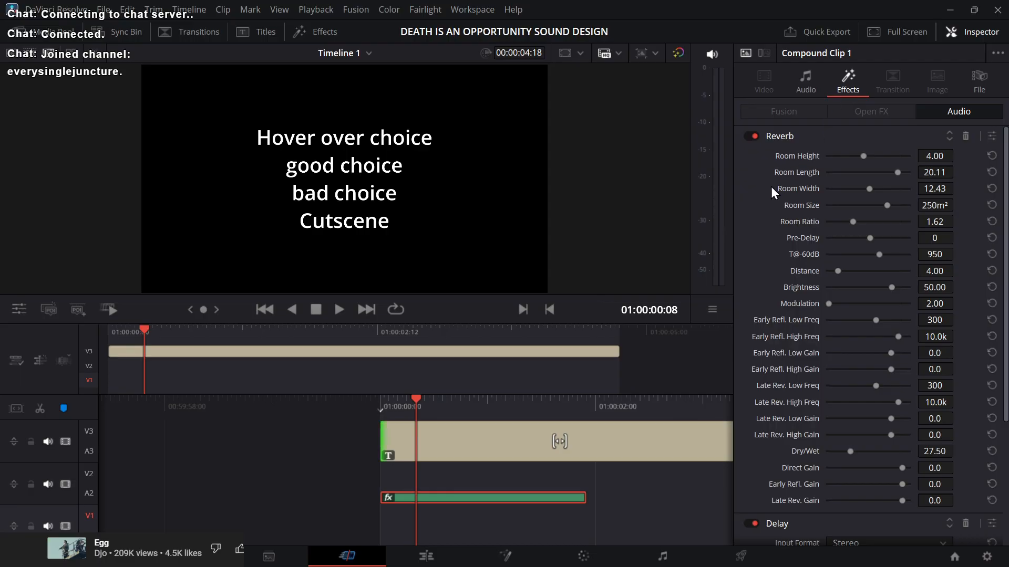
scroll(769, 199, down, 3)
scroll(770, 204, up, 3)
click(806, 88)
click(940, 128)
text(5)
key(Return)
key(space)
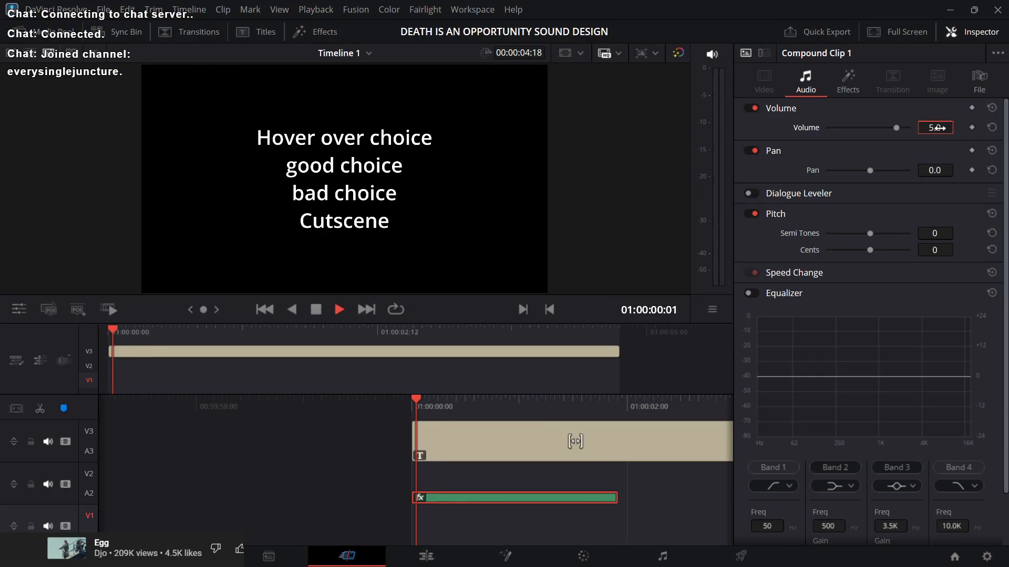
click(550, 493)
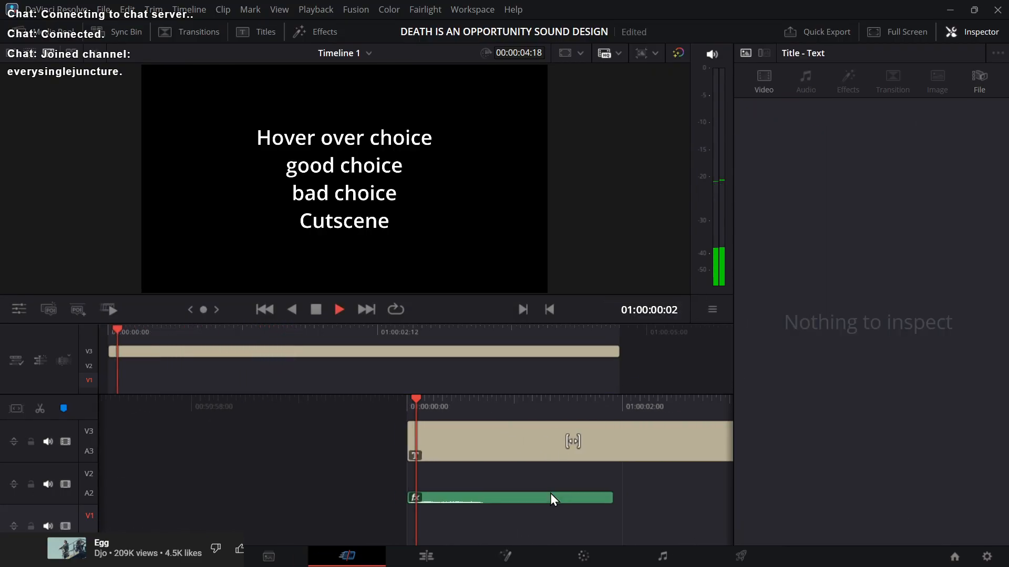
Step: Set the compound clip's volume to 10.0, audition it from the start and save the project
click(509, 499)
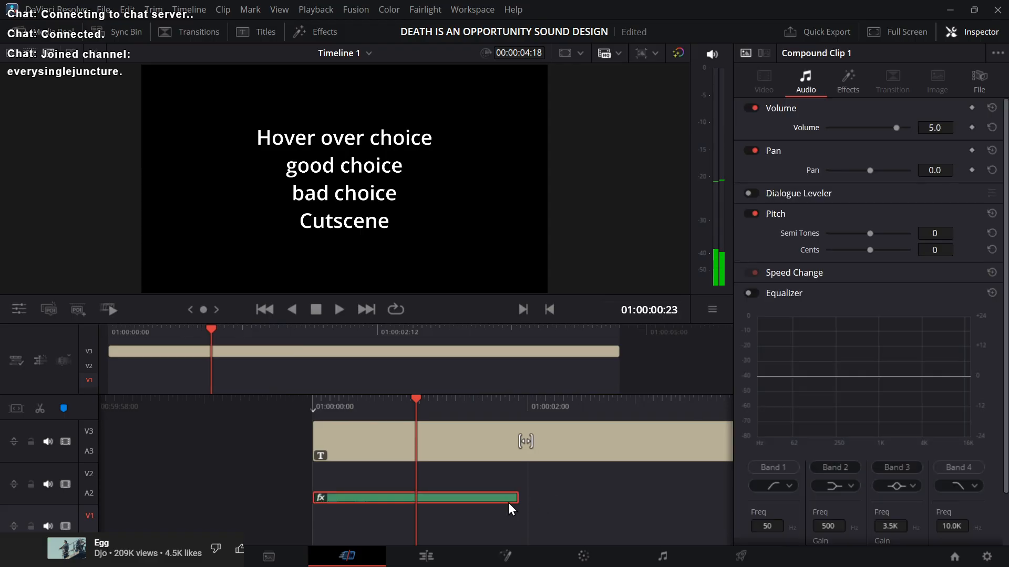
key(Home)
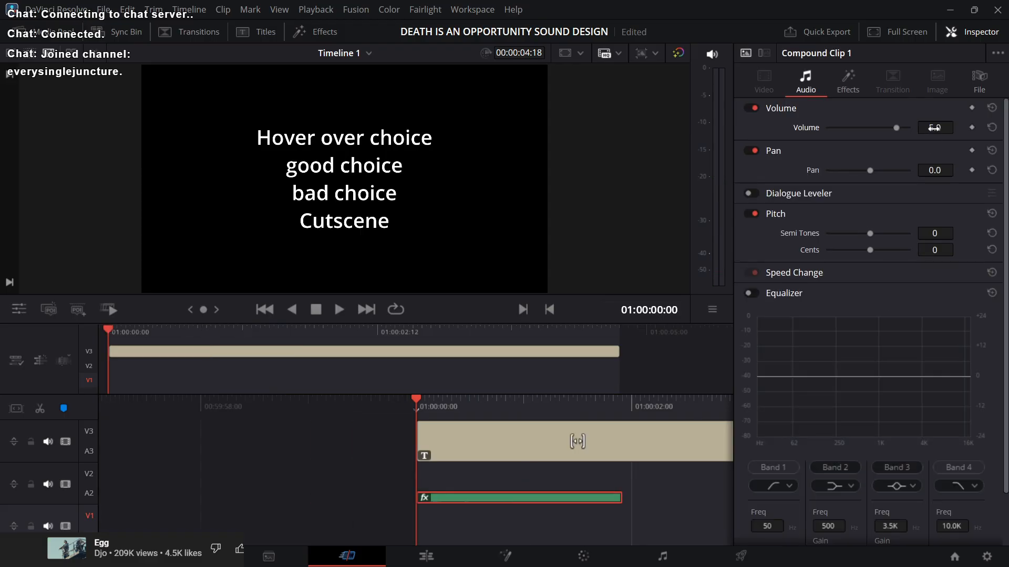
drag(934, 127, 934, 127)
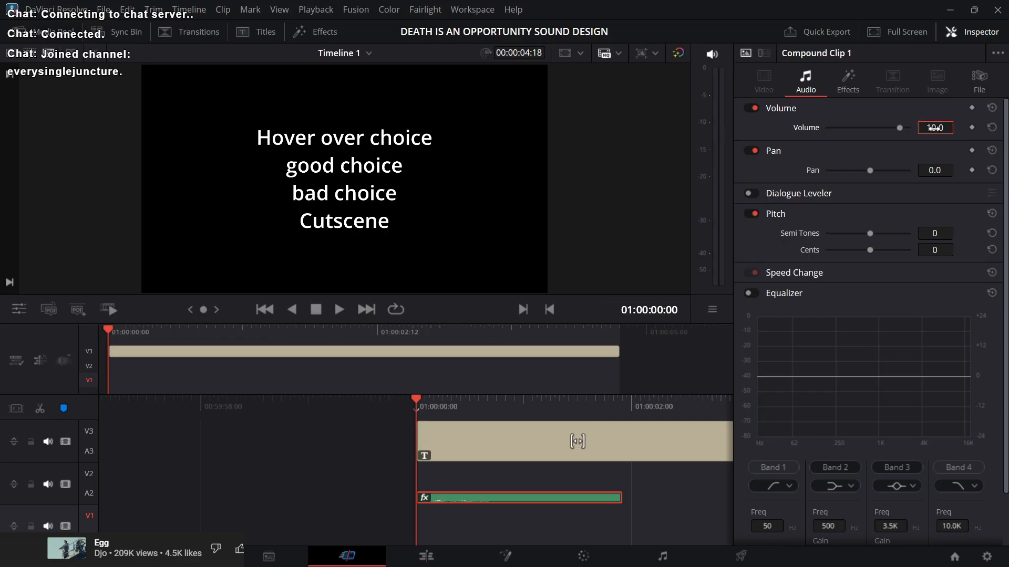
key(space)
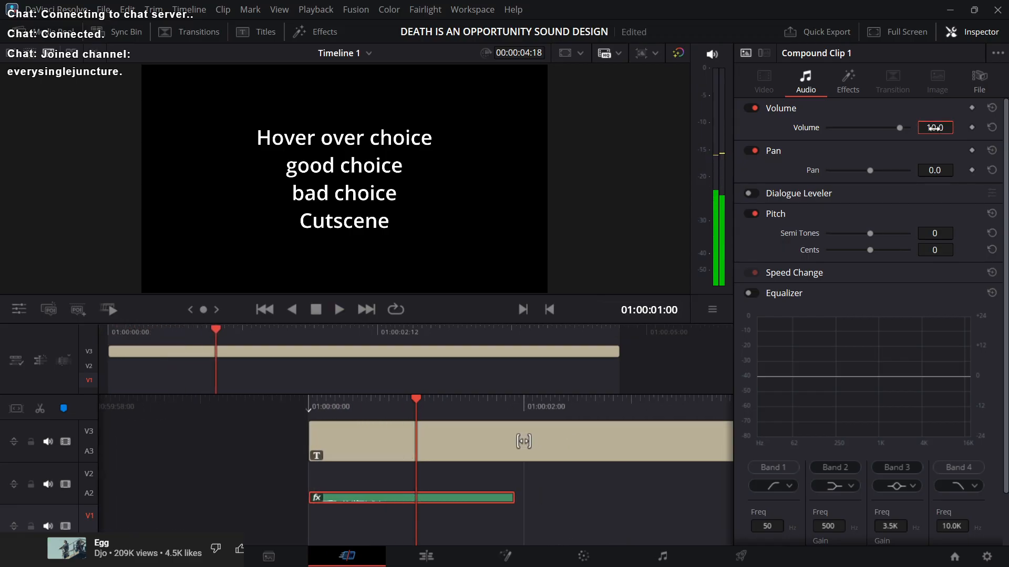
key(space)
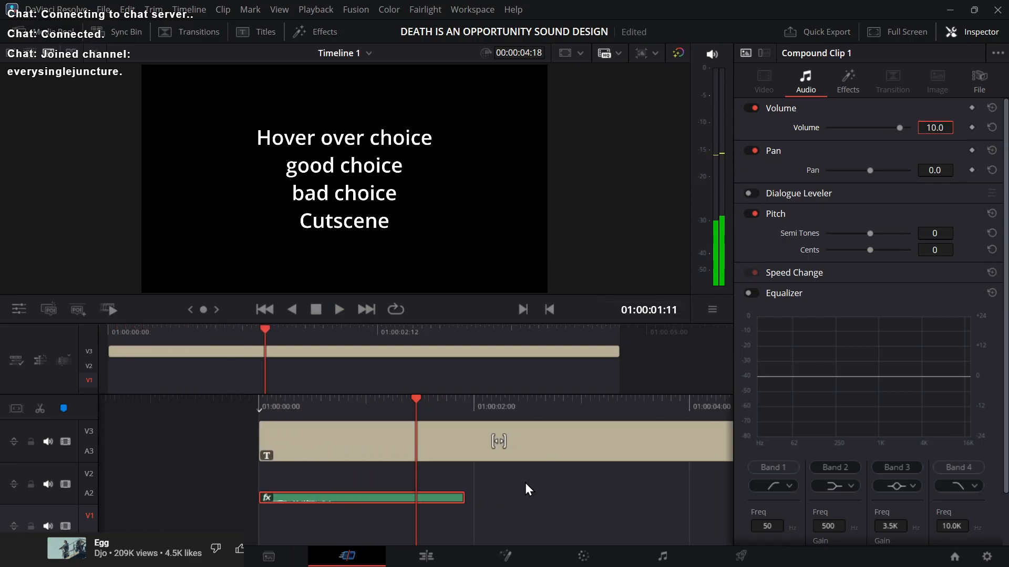
key(Home)
click(607, 481)
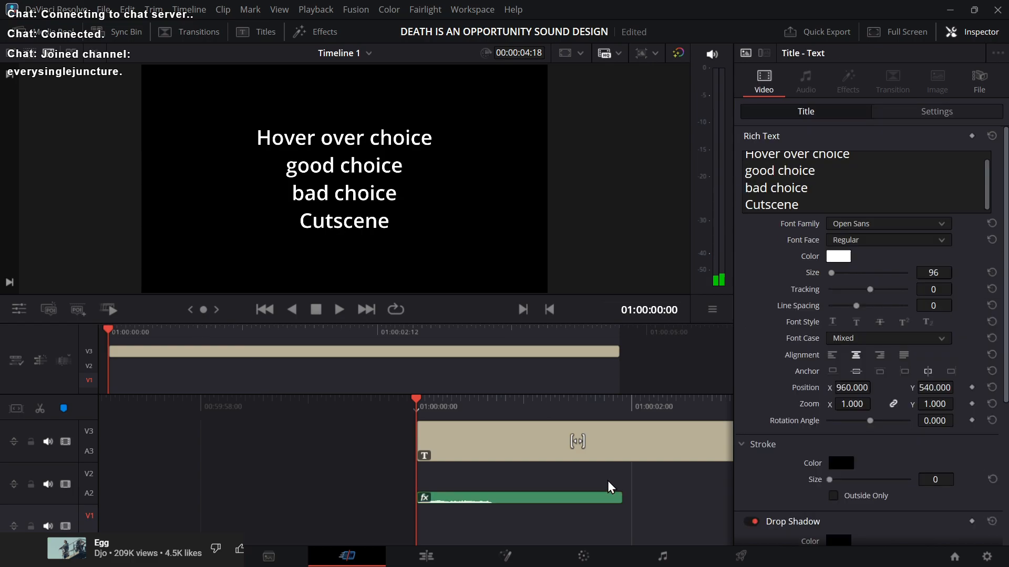
key(ctrl+s)
key(alt+Tab)
key(alt+shift+Tab)
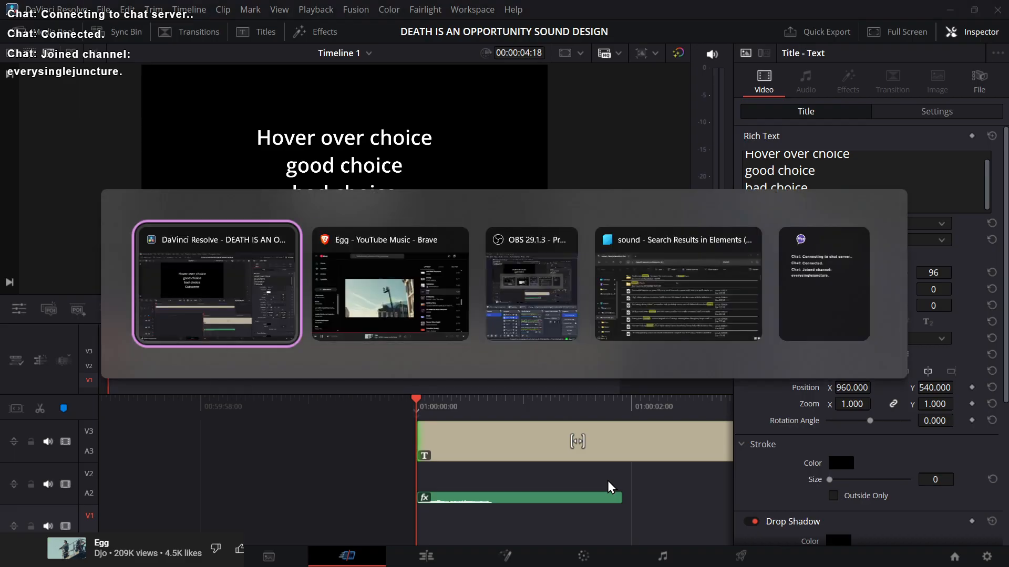
key(alt+Tab)
key(alt+Tab)
key(alt+Tab)
key(alt+shift+Tab)
key(alt+shift+Tab)
key(alt+Tab)
key(alt+Tab)
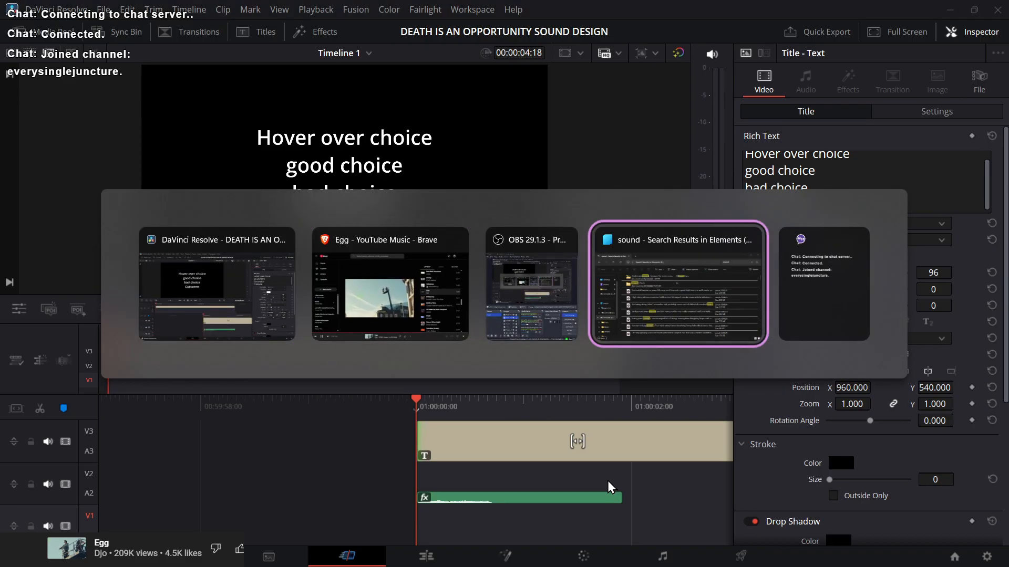
click(635, 492)
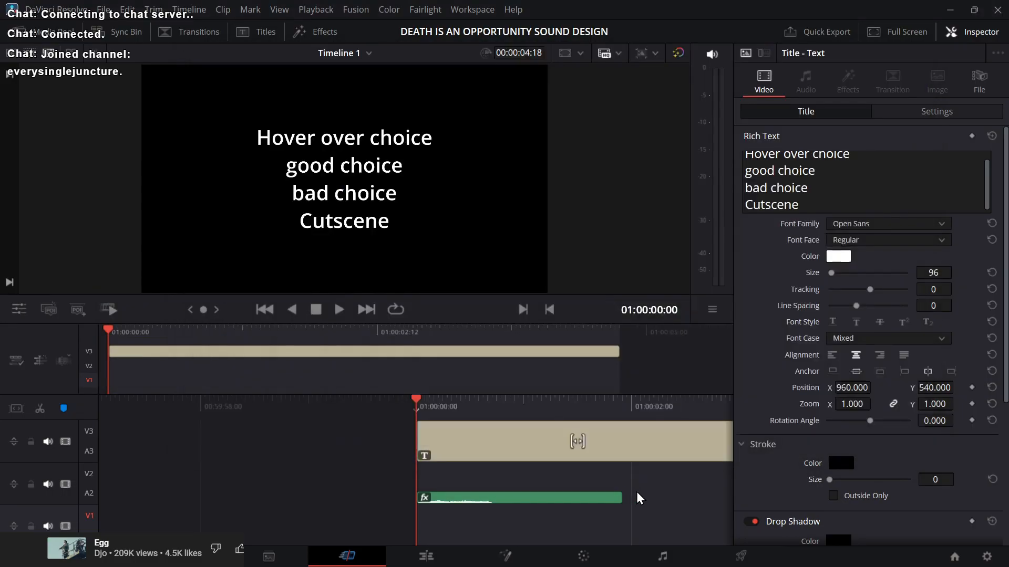
Step: Duplicate the compound clip along its track, placing the copy at 01:00:14:11, and play the copy
key(space)
key(space)
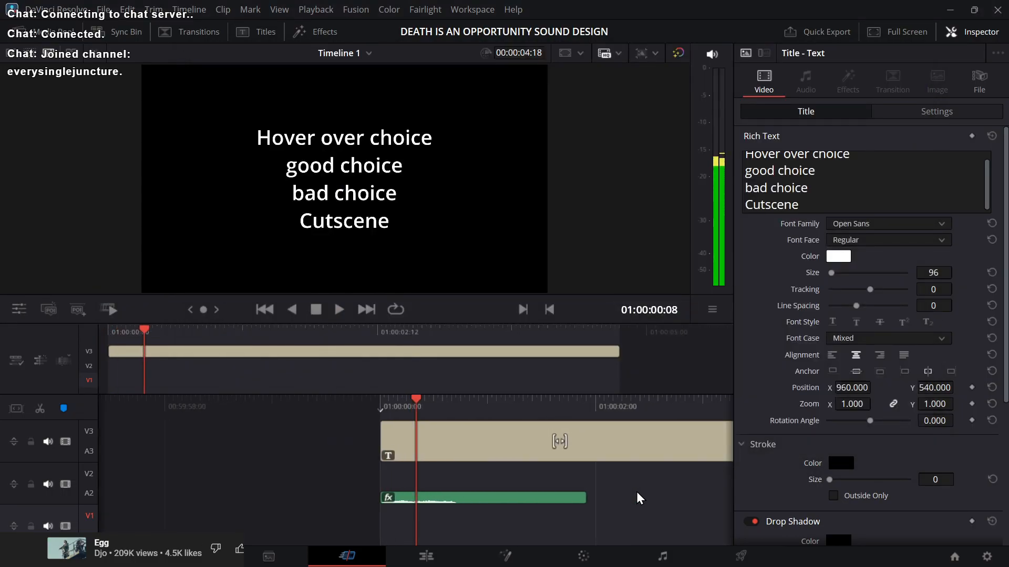
drag(416, 497, 634, 502)
alt+drag(457, 503, 449, 480)
click(503, 471)
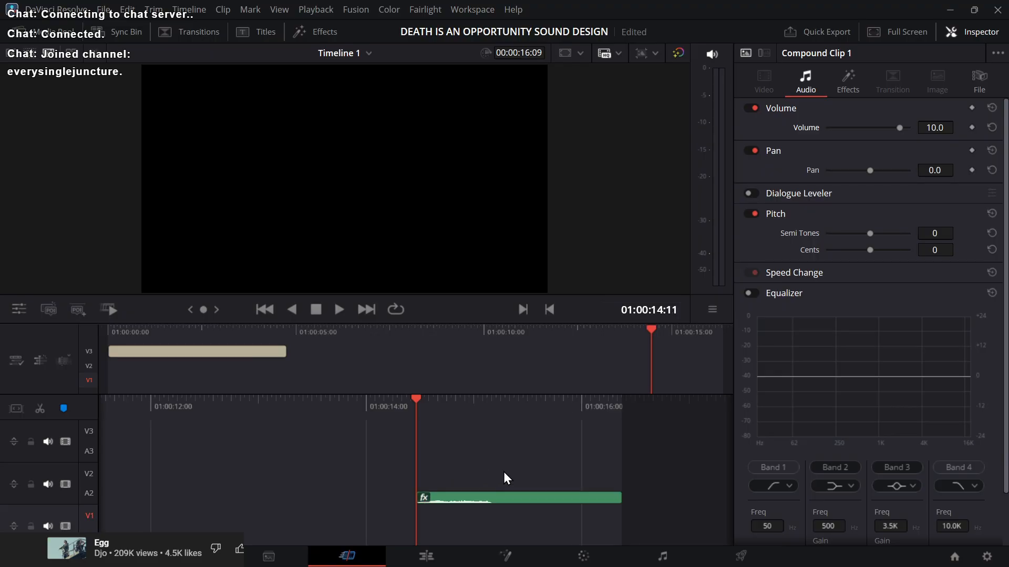
key(space)
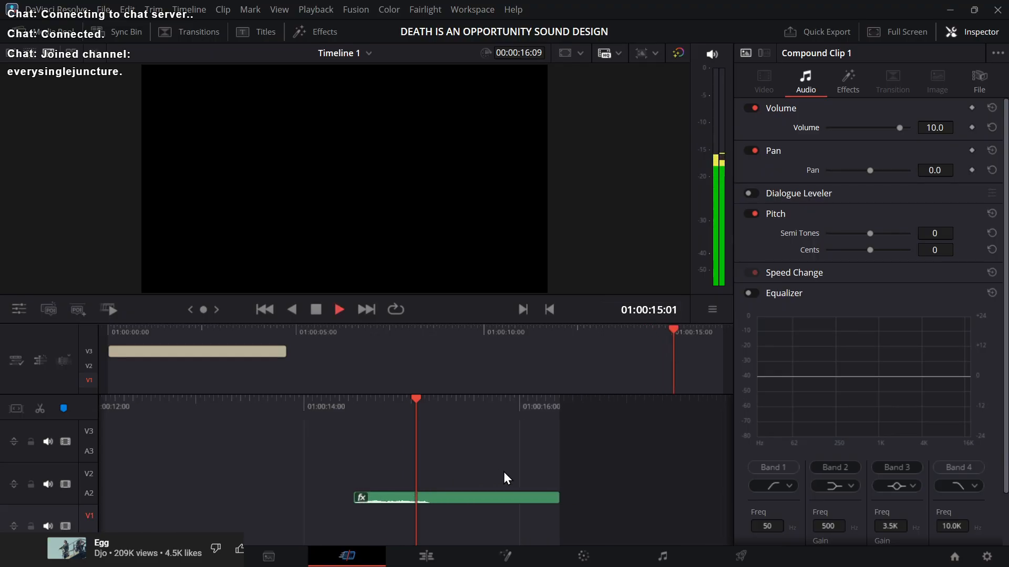
Step: Stop the playback and look through the favorite titles and effects, then show the full audio effects list
key(space)
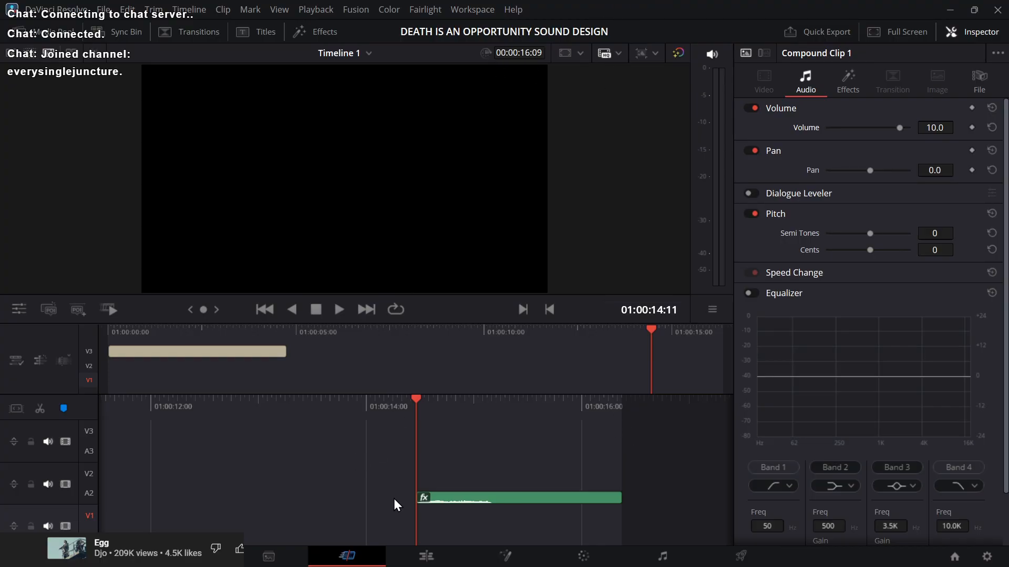
click(260, 30)
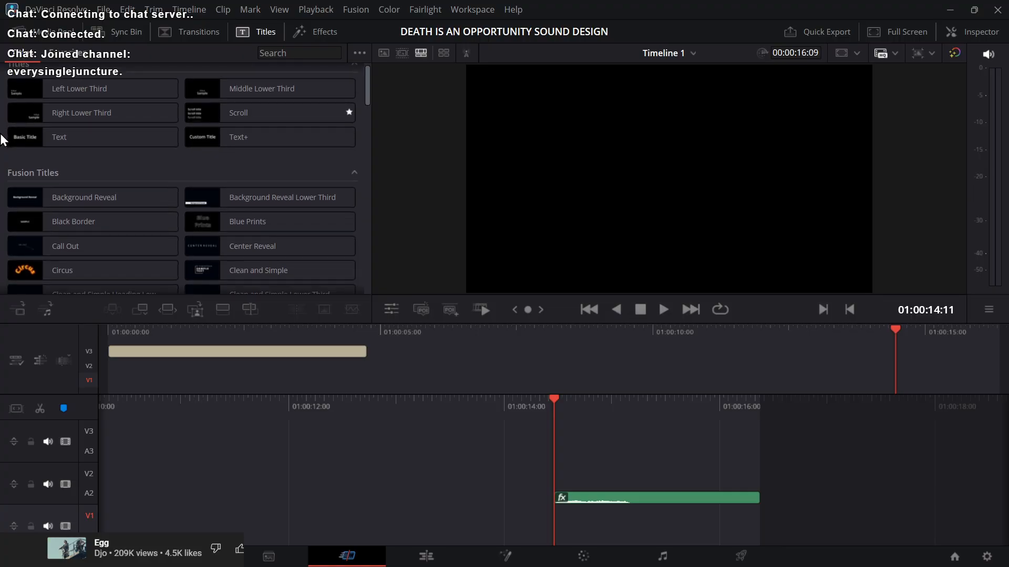
click(59, 58)
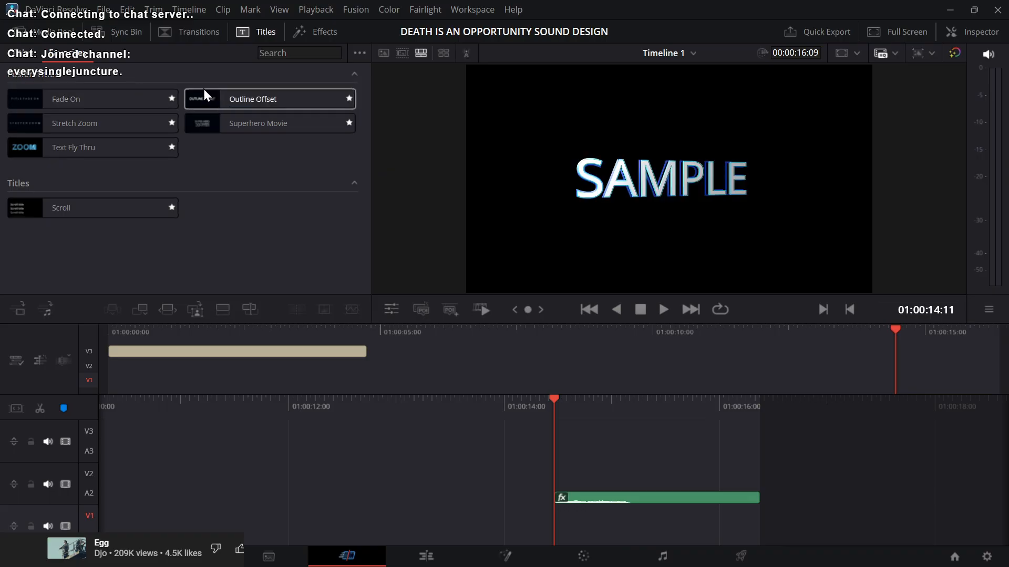
click(319, 32)
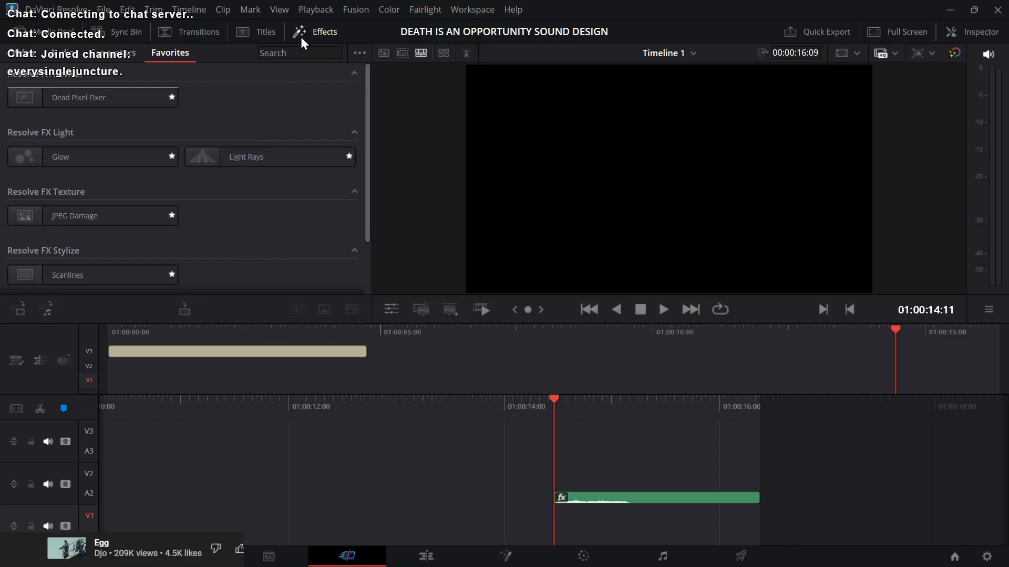
click(651, 499)
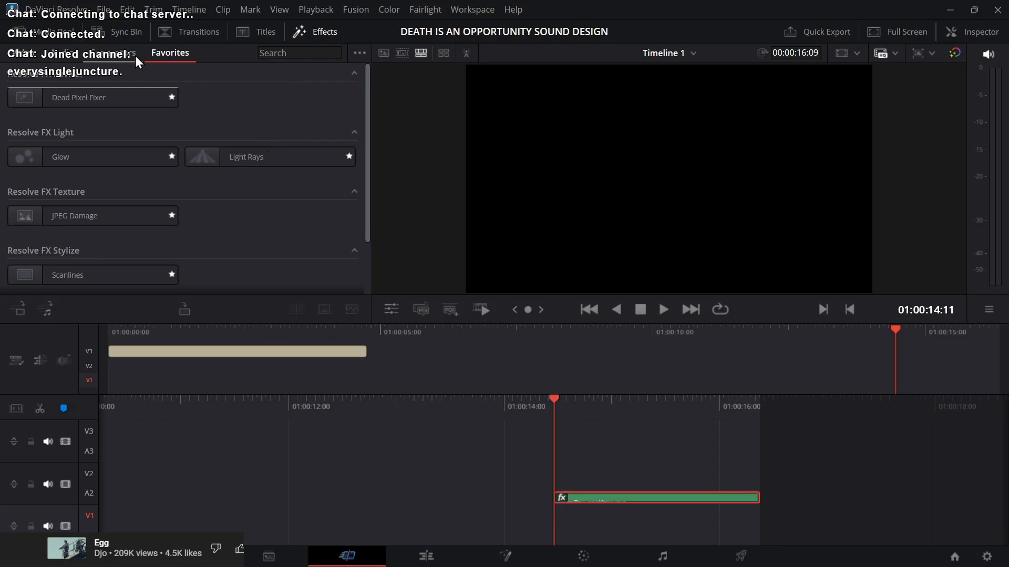
click(485, 516)
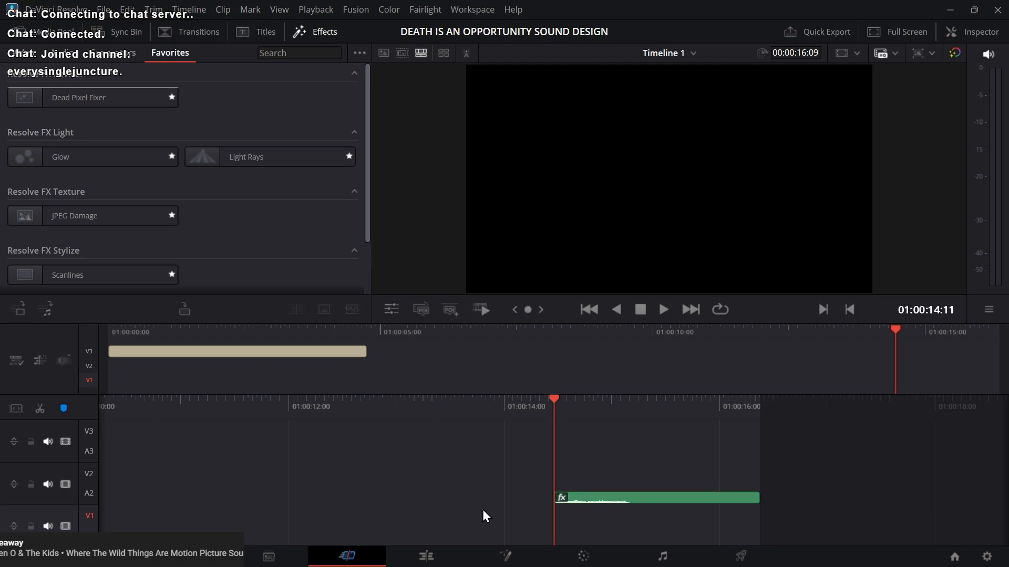
click(63, 59)
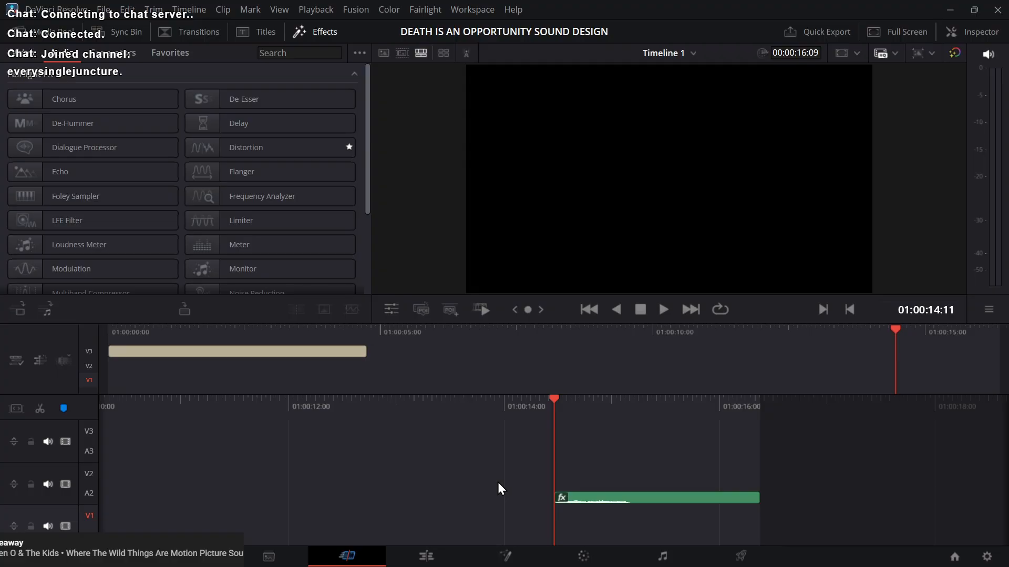
Step: Audition the copied compound clip repeatedly from its start at 01:00:14:11, ending with the playhead at the clip's end
key(space)
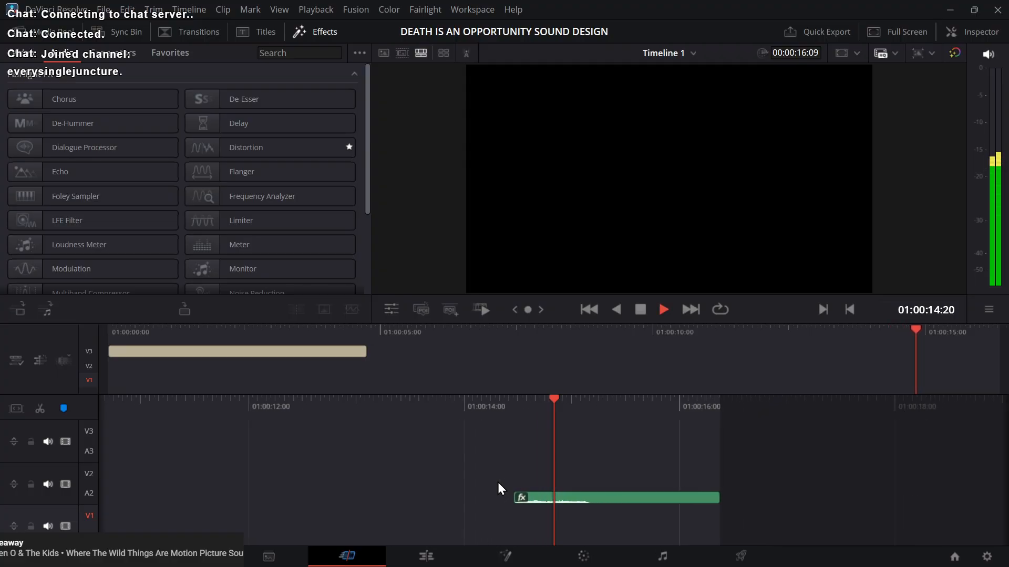
key(Up)
key(space)
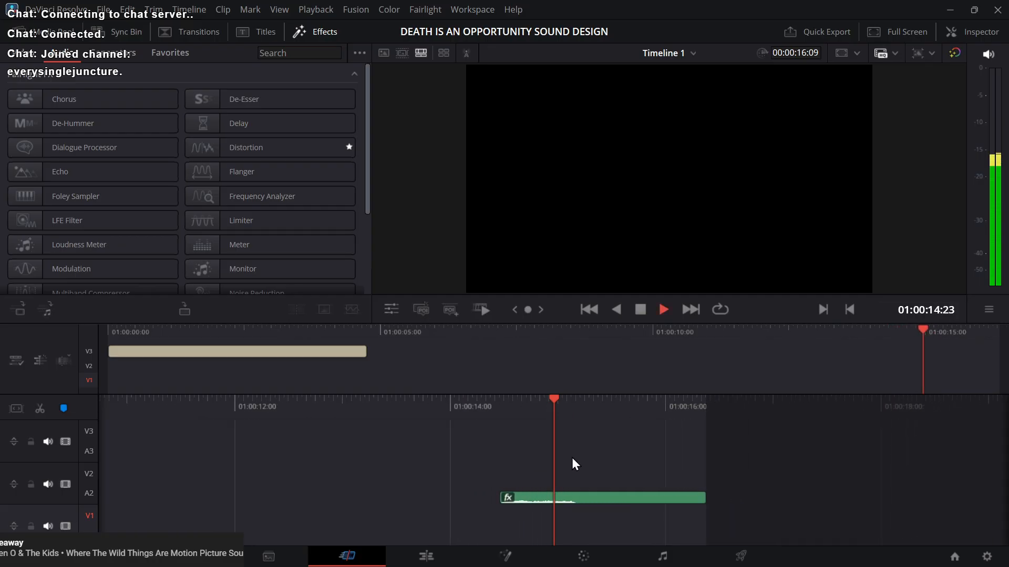
key(space)
key(Up)
key(space)
key(space)
key(Right)
key(Up)
key(Down)
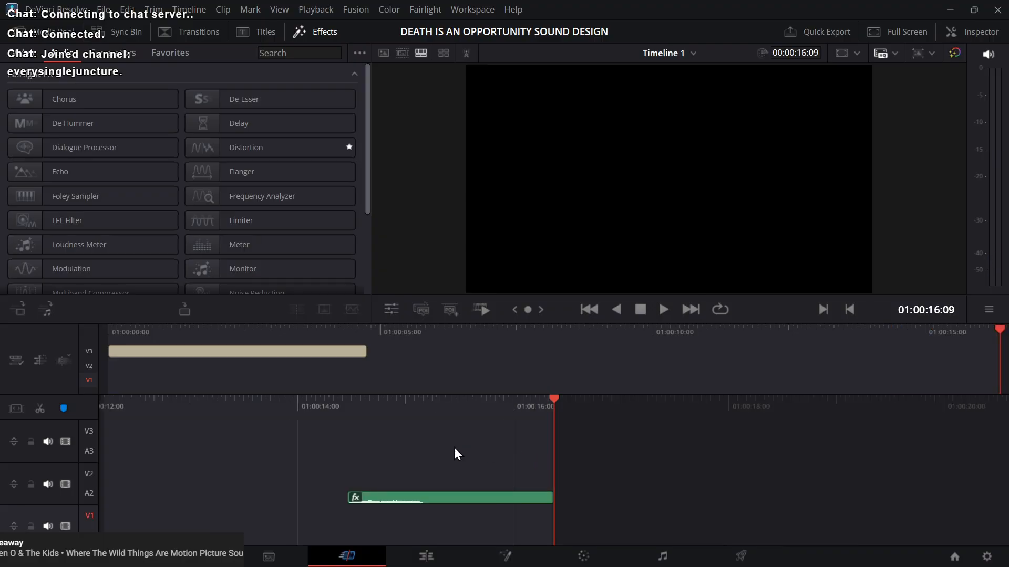
Step: Switch to File Explorer, search the Elements (E:) drive for "bell" and select the high-pitched wind chimes audio file
key(alt+Tab)
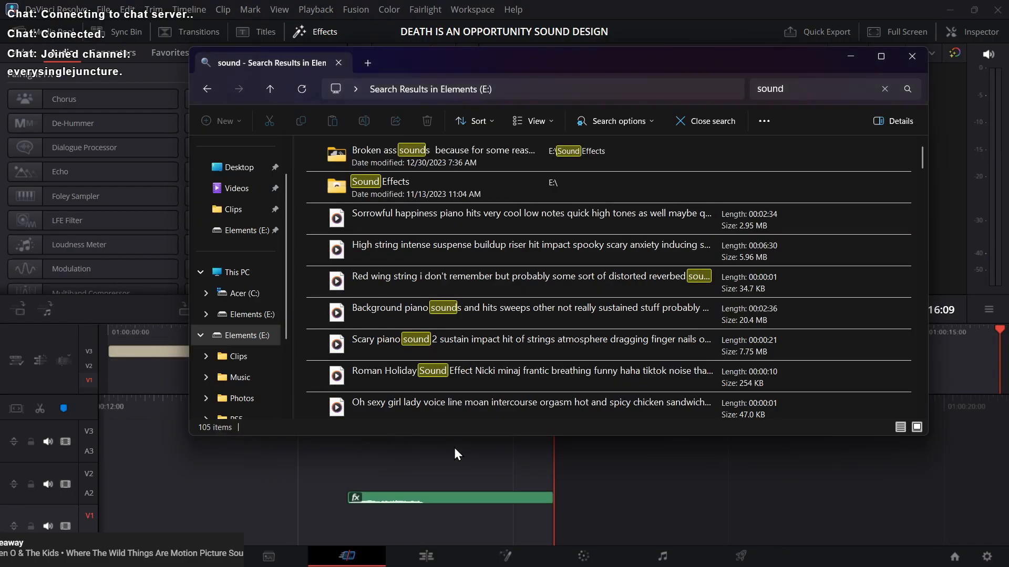
click(798, 95)
text(bel)
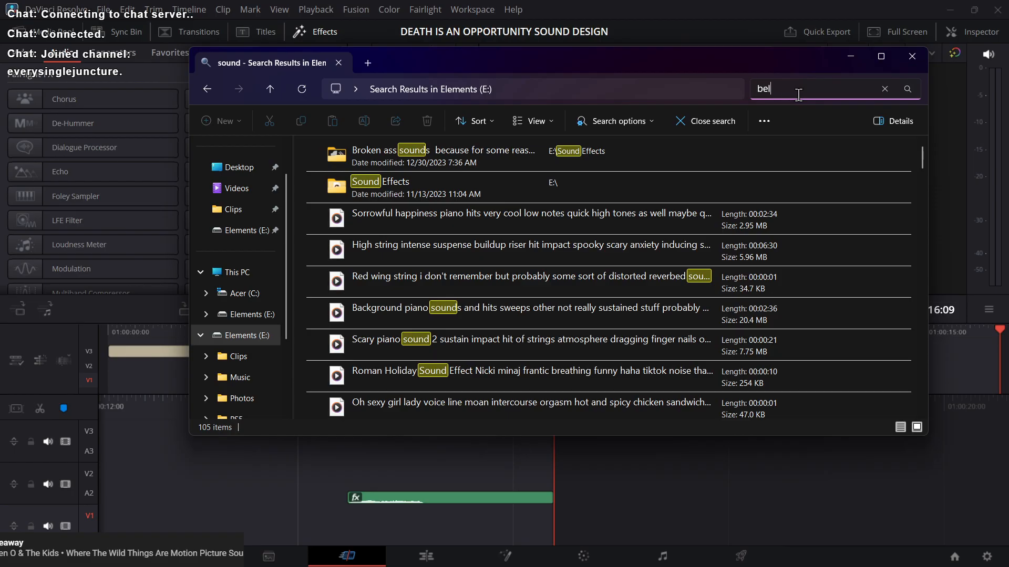
text(l)
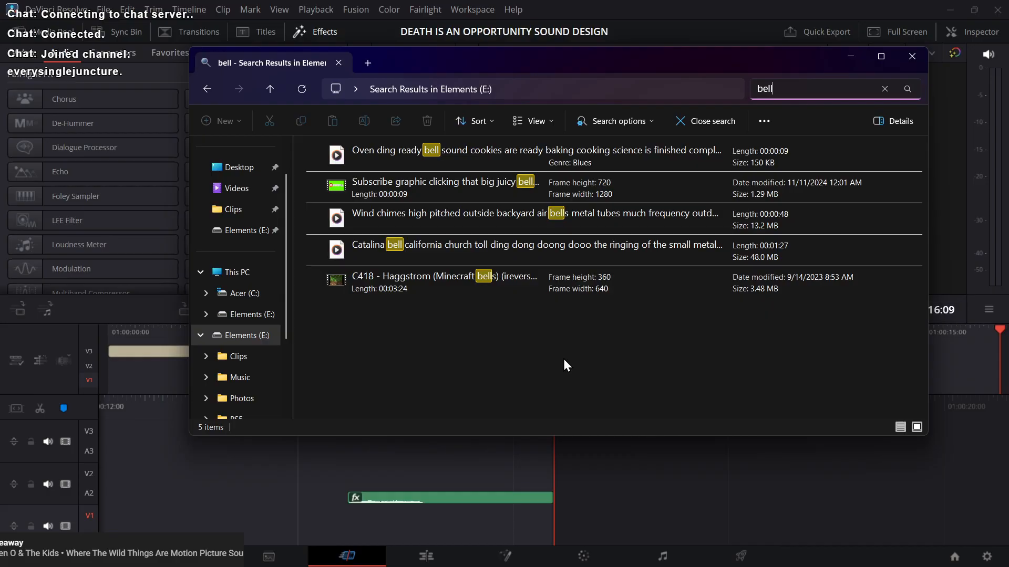
click(420, 229)
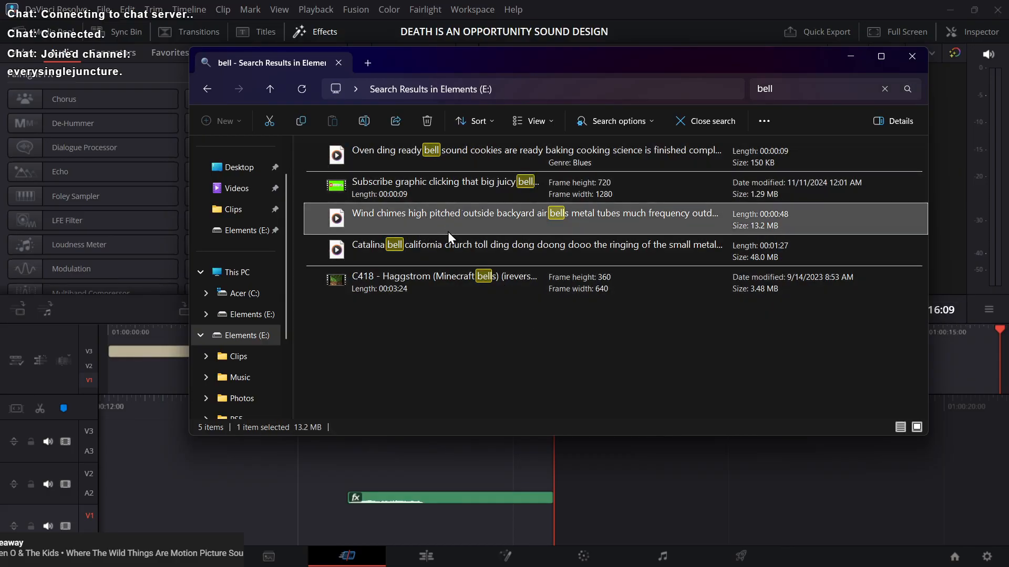
Step: Place the wind chimes file on audio track A2 of the Edit page timeline at 01:00:16:09, directly after the compound clip
click(437, 565)
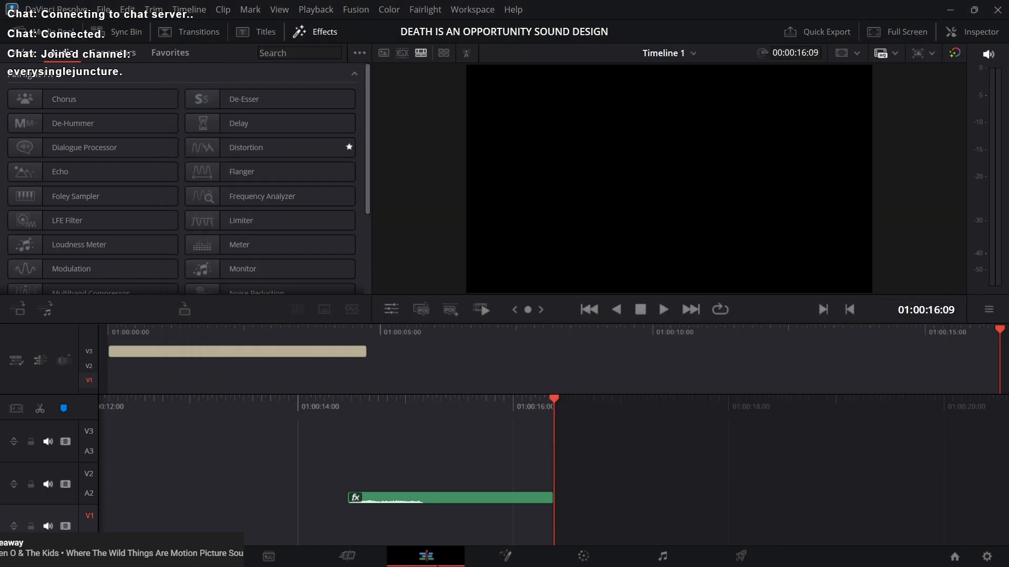
key(alt+Tab)
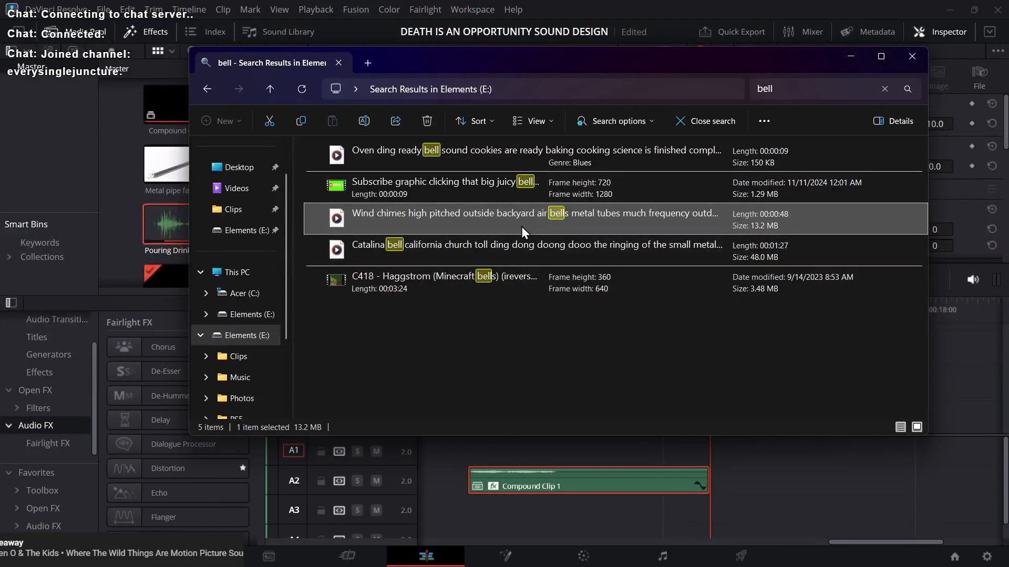
drag(526, 226, 716, 485)
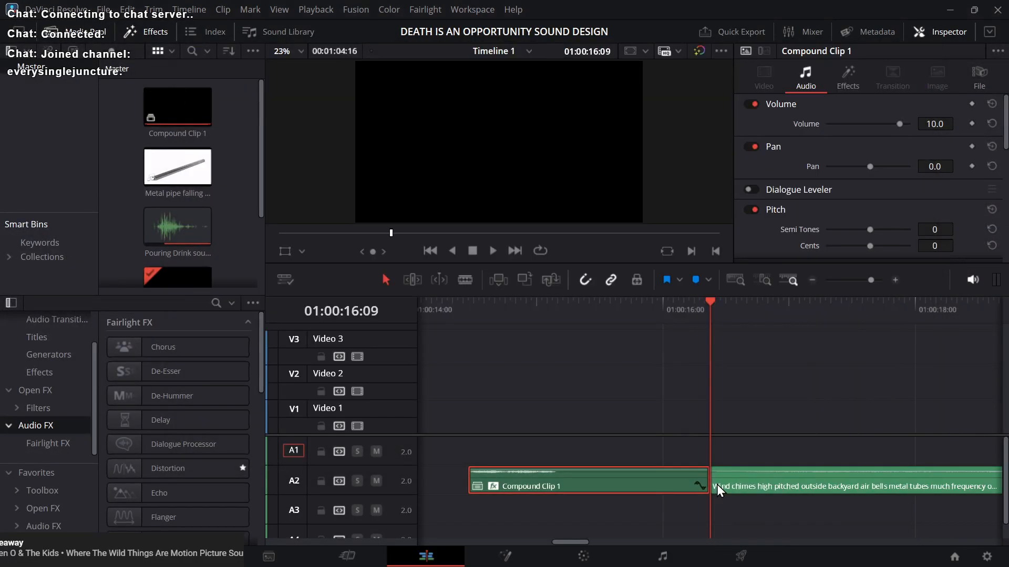
Step: Return to the Cut page and audition the wind chimes clip from 01:00:16:09
key(alt+Tab)
key(alt+Tab)
key(shift+3)
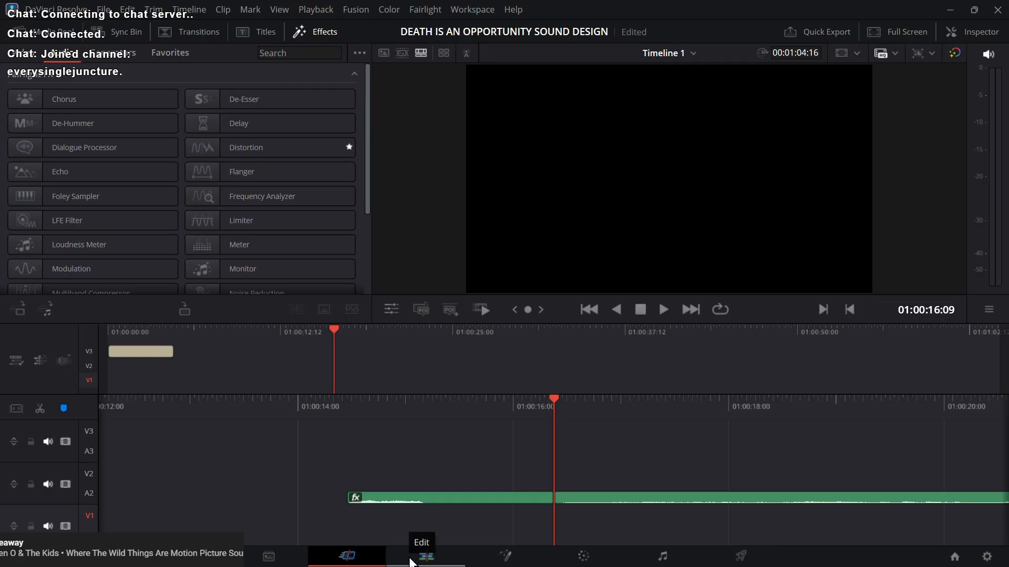
click(410, 561)
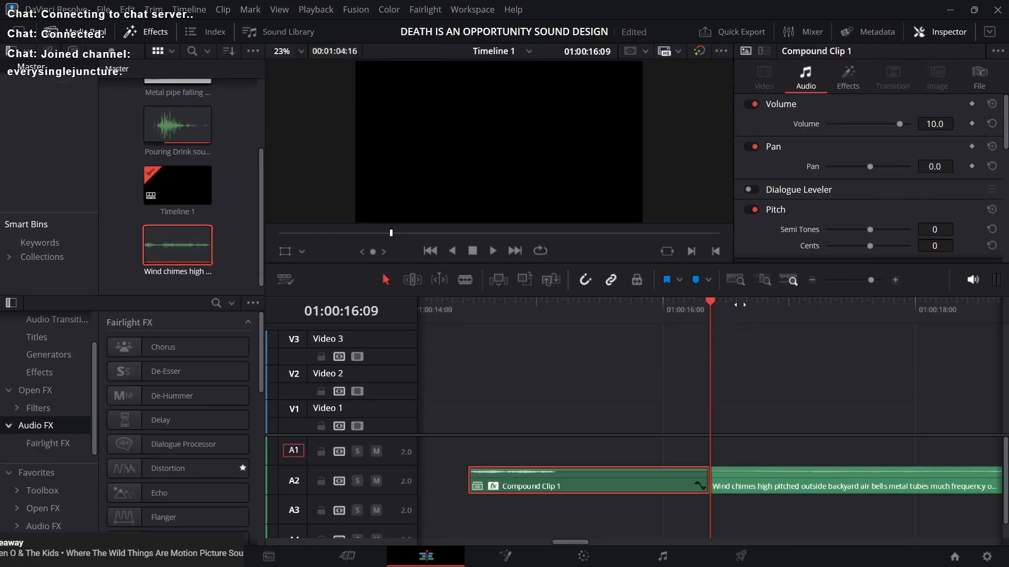
click(347, 557)
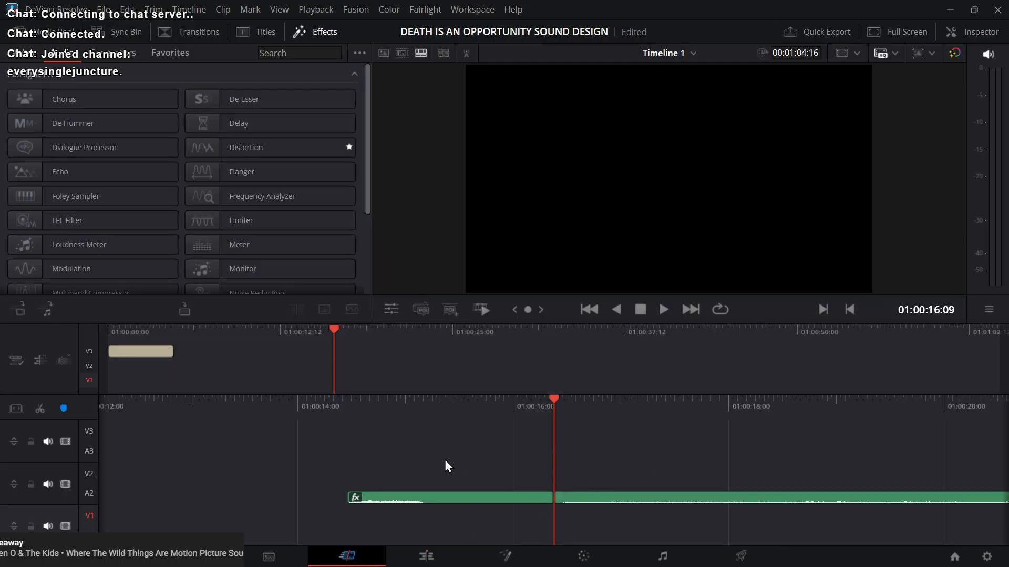
key(space)
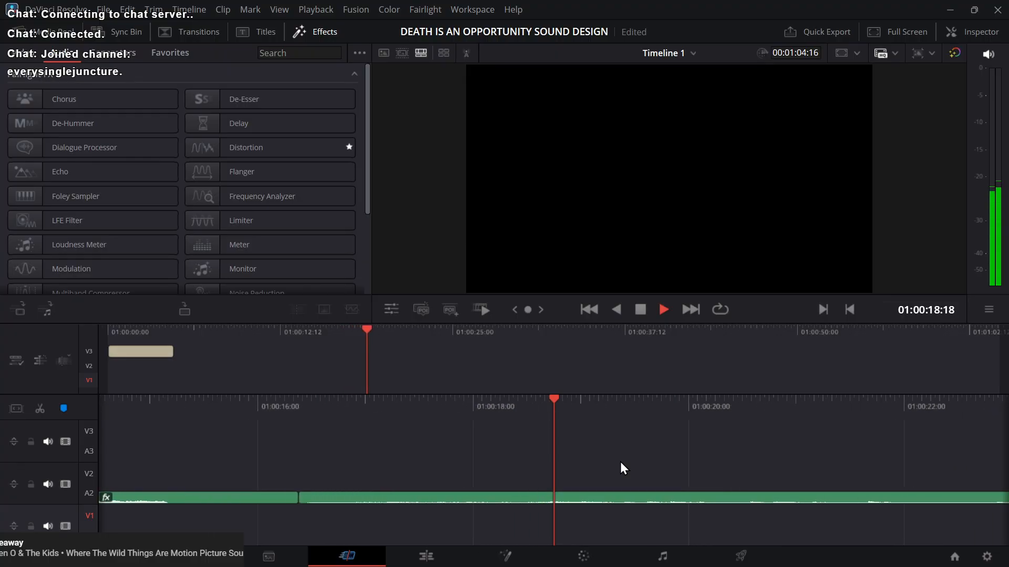
key(space)
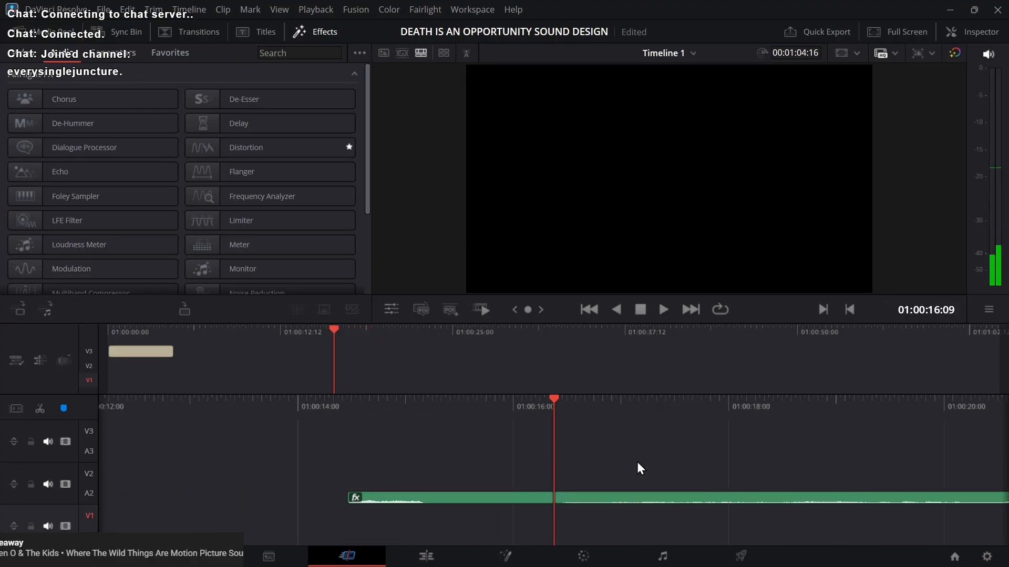
Step: Play the wind chimes clip and trim its start to 01:00:17:05 and its end to about 01:00:18:04
key(space)
key(space)
click(632, 499)
key(shift+bracketleft)
key(space)
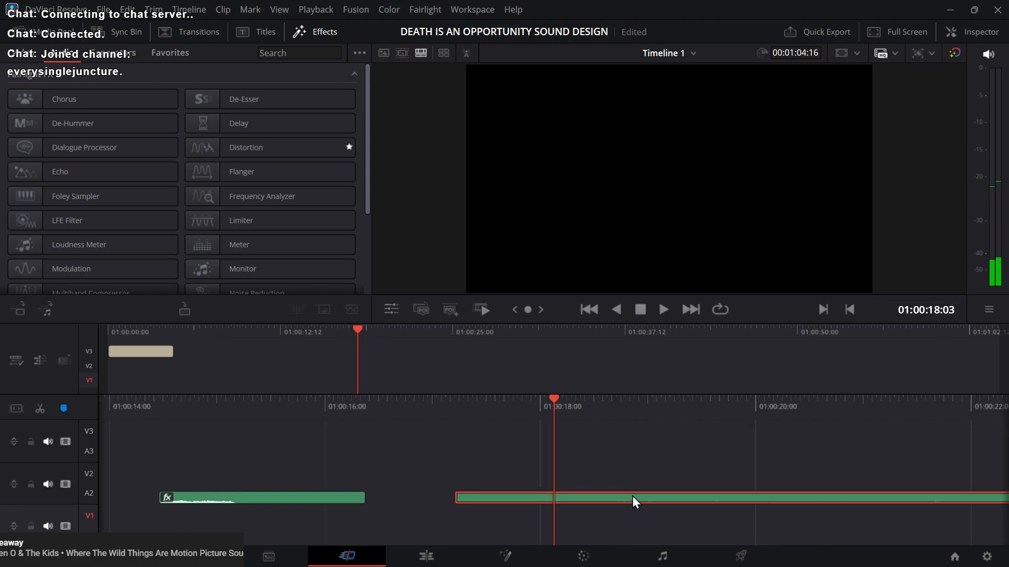
key(shift+bracketright)
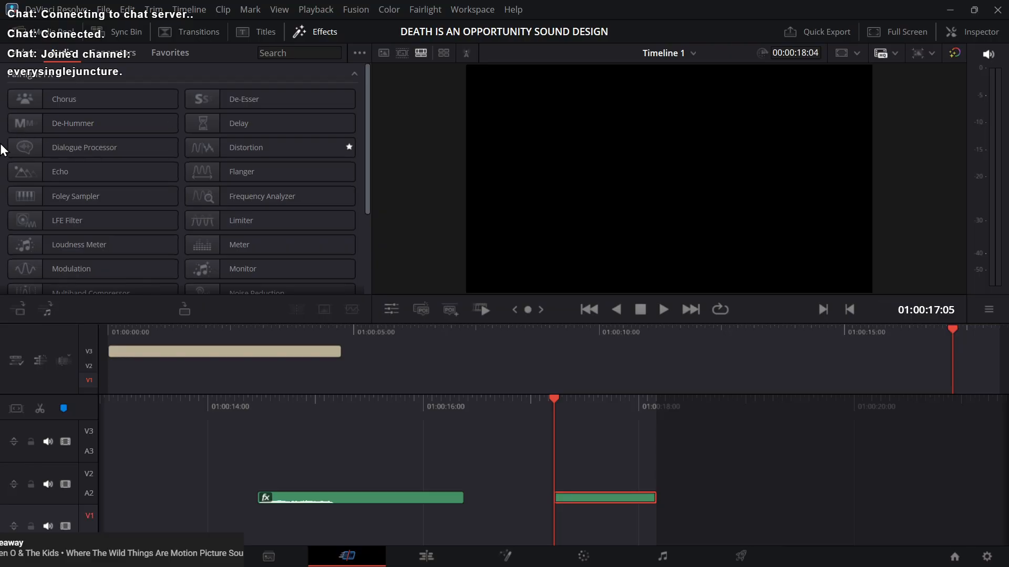
Step: Add the De-Hummer audio effect to the trimmed wind chimes clip and audition it with the default settings
scroll(1, 148, down, 5)
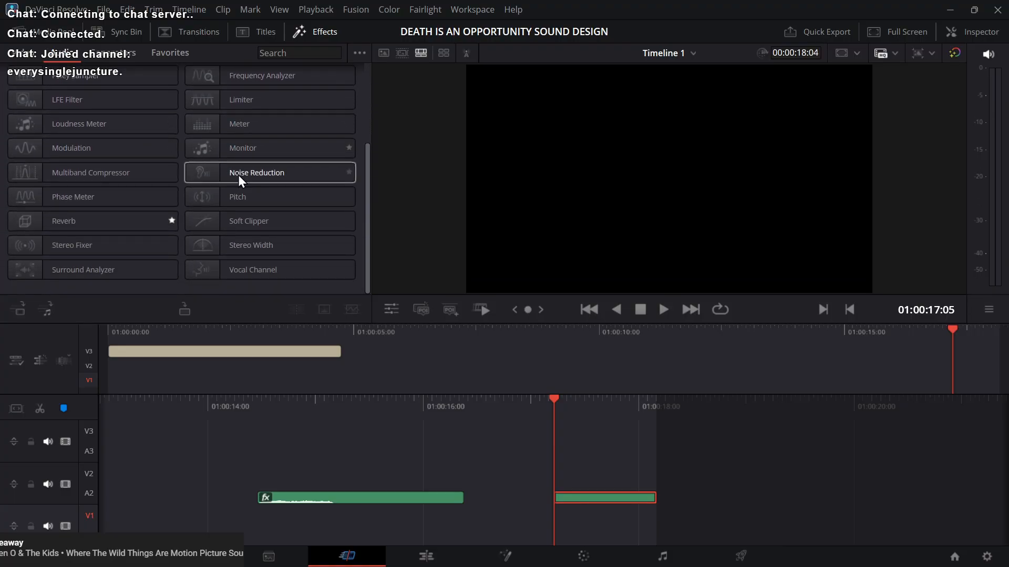
scroll(1, 155, up, 5)
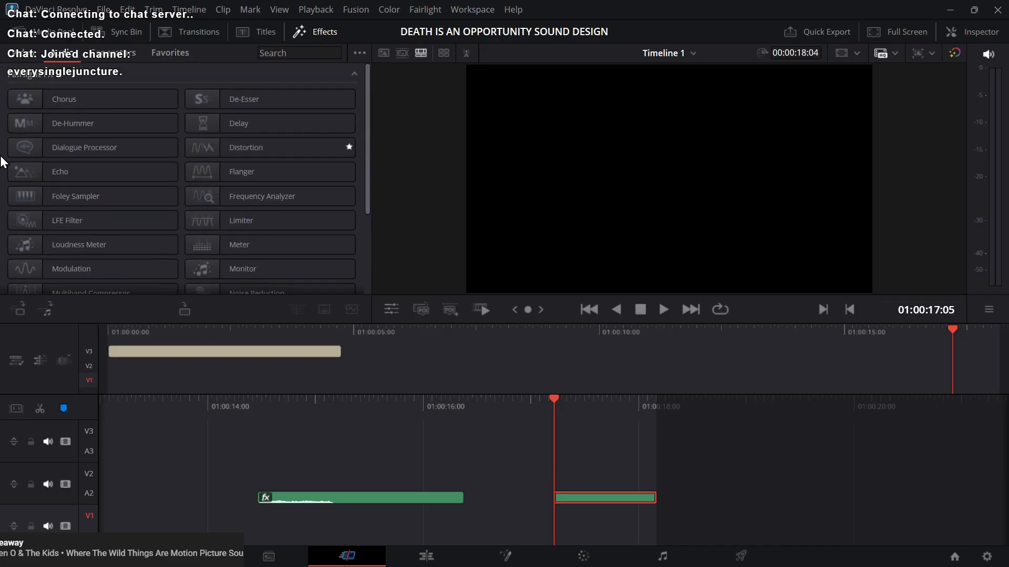
click(78, 132)
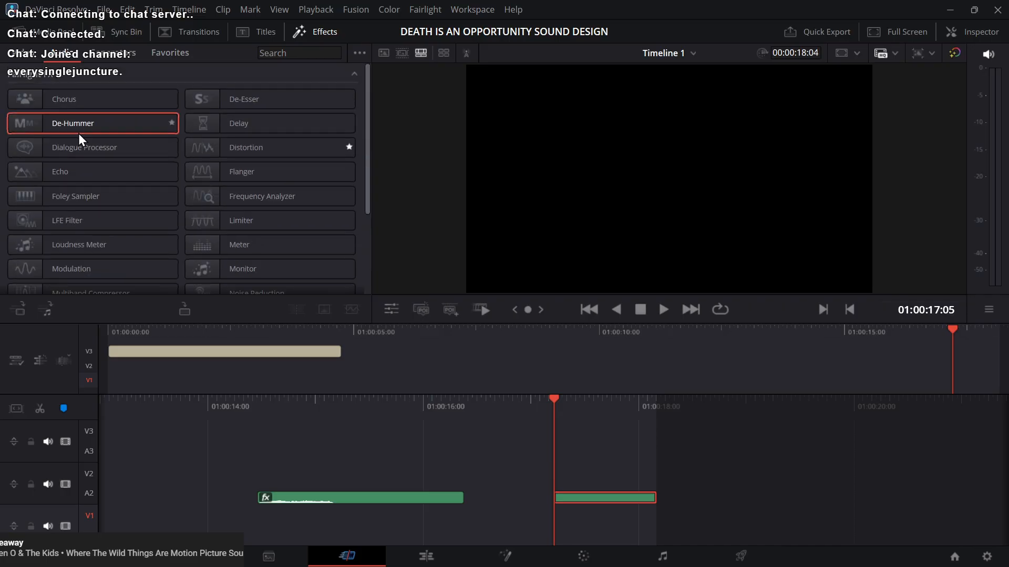
double_click(78, 133)
key(space)
key(space)
key(space)
key(space)
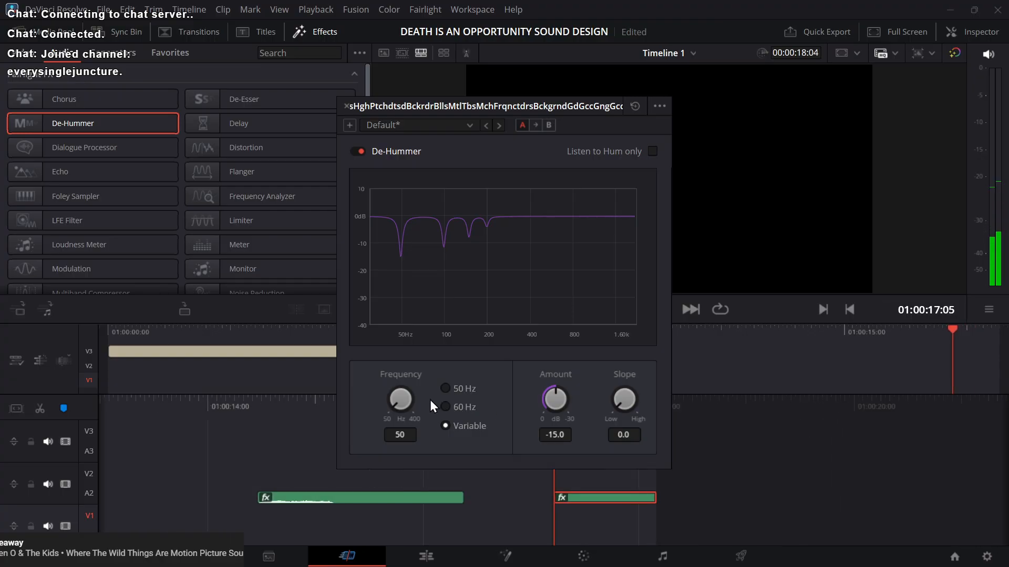
Step: Set the De-Hummer's Amount to -30.0 dB and Slope to 0.1, auditioning the wind chimes after each change
drag(551, 401, 773, 414)
key(space)
key(space)
drag(624, 399, 654, 384)
key(space)
key(space)
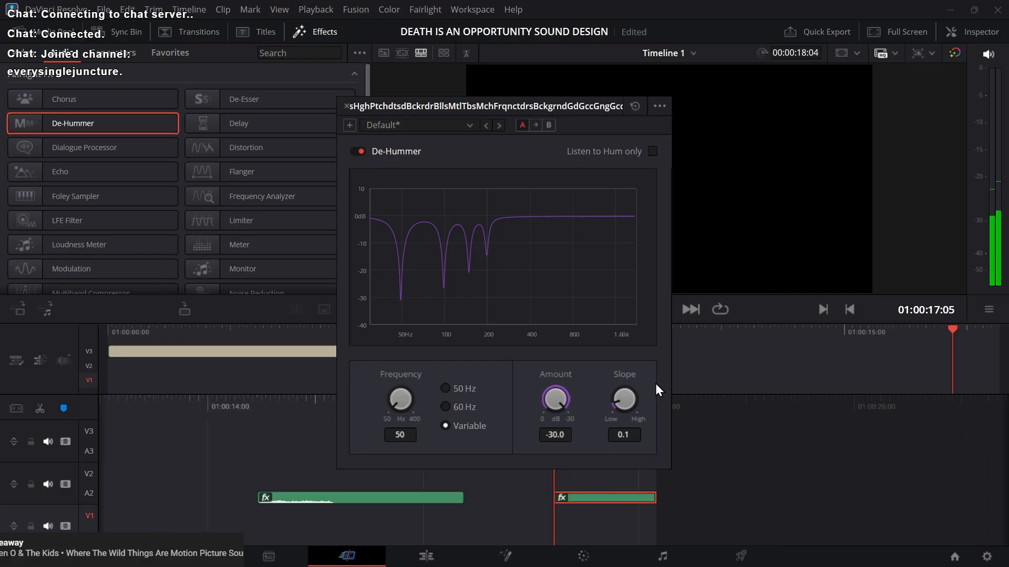
Step: Close the De-Hummer settings window and compare the wind chimes with the effect toggled in the Inspector
click(346, 106)
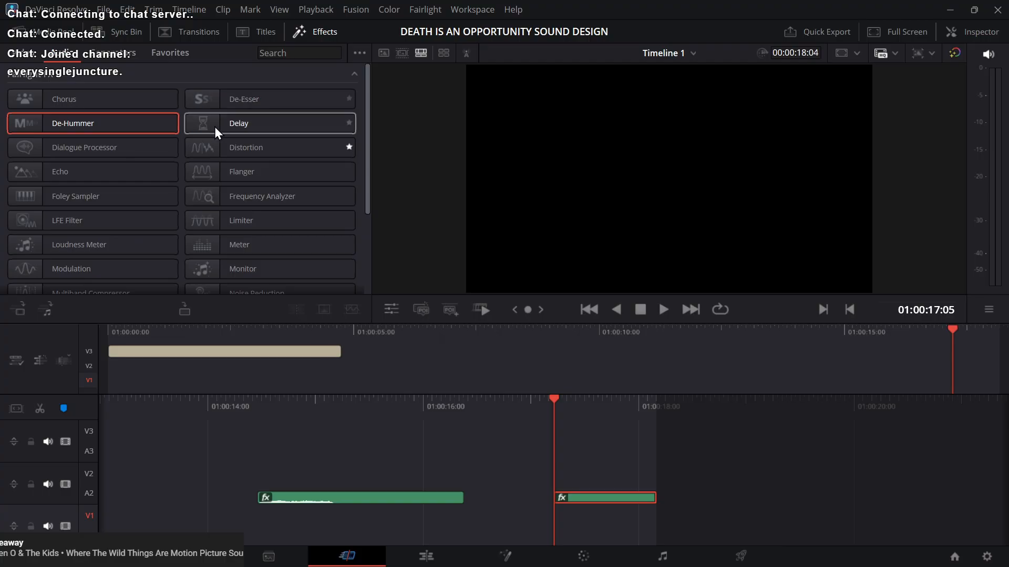
click(964, 33)
key(space)
click(753, 137)
key(space)
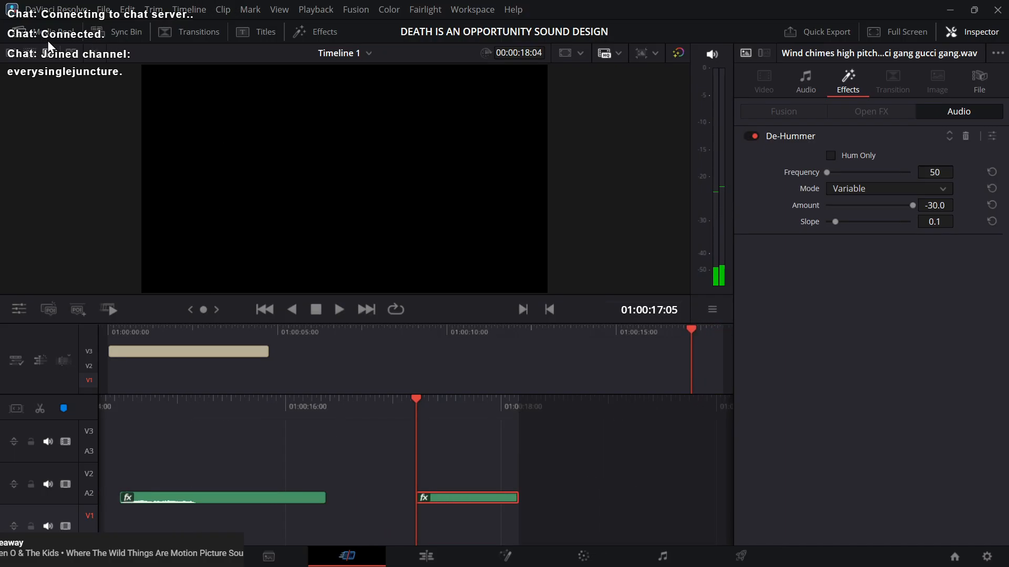
Step: Add the Noise Reduction audio effect to the wind chimes clip, opening its settings window
click(31, 32)
click(294, 31)
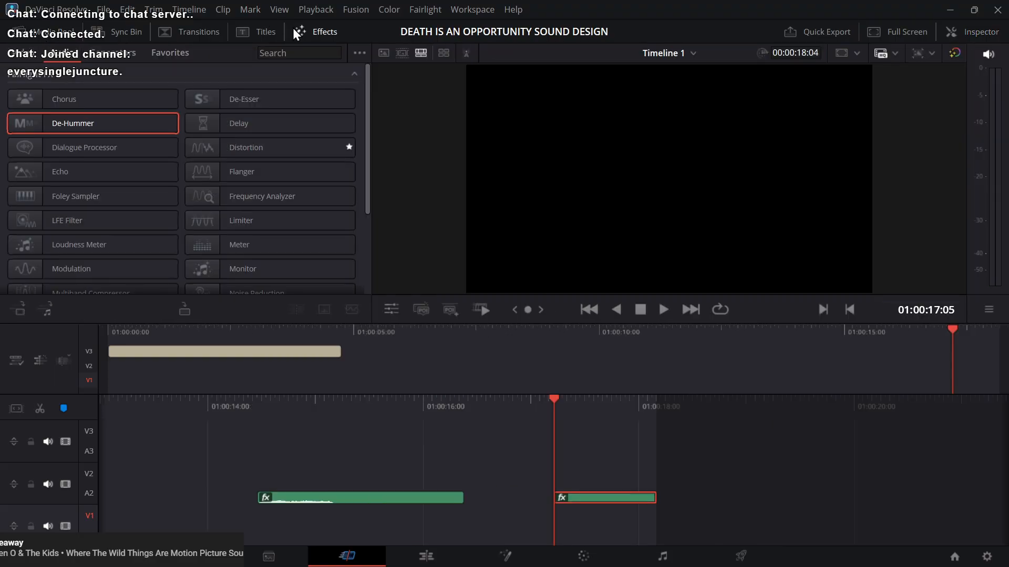
scroll(10, 158, down, 5)
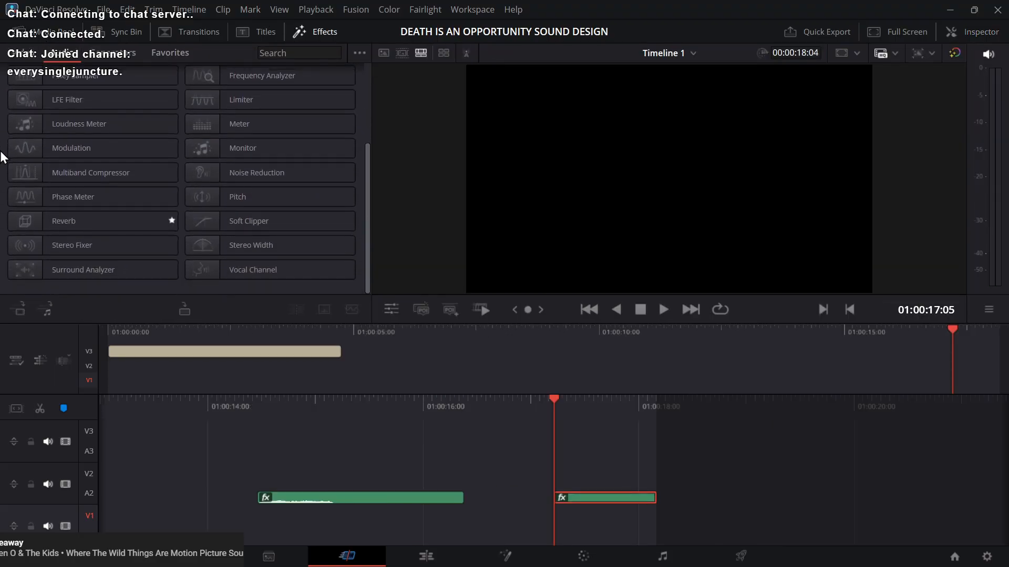
click(57, 26)
click(329, 32)
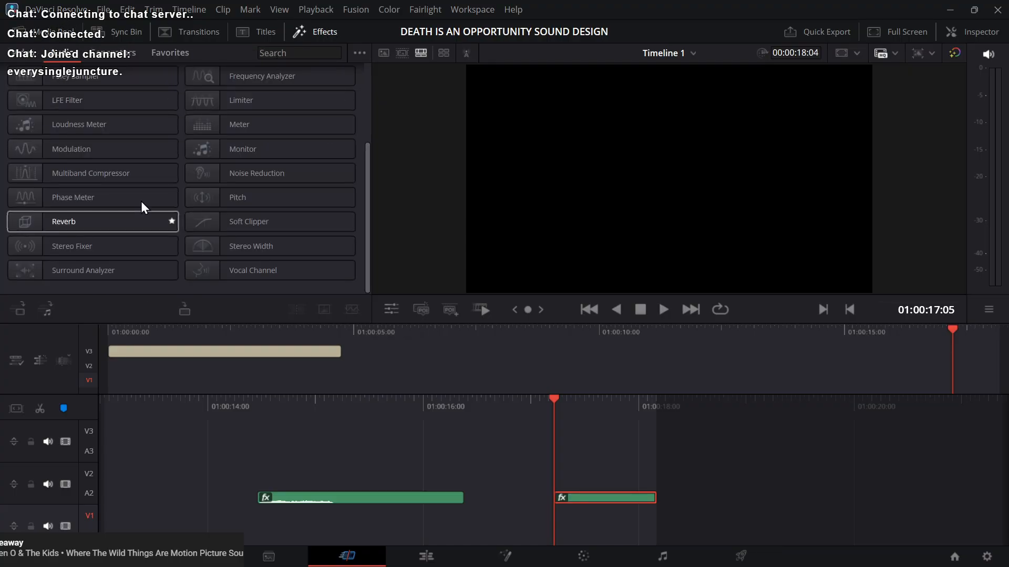
click(255, 181)
double_click(252, 178)
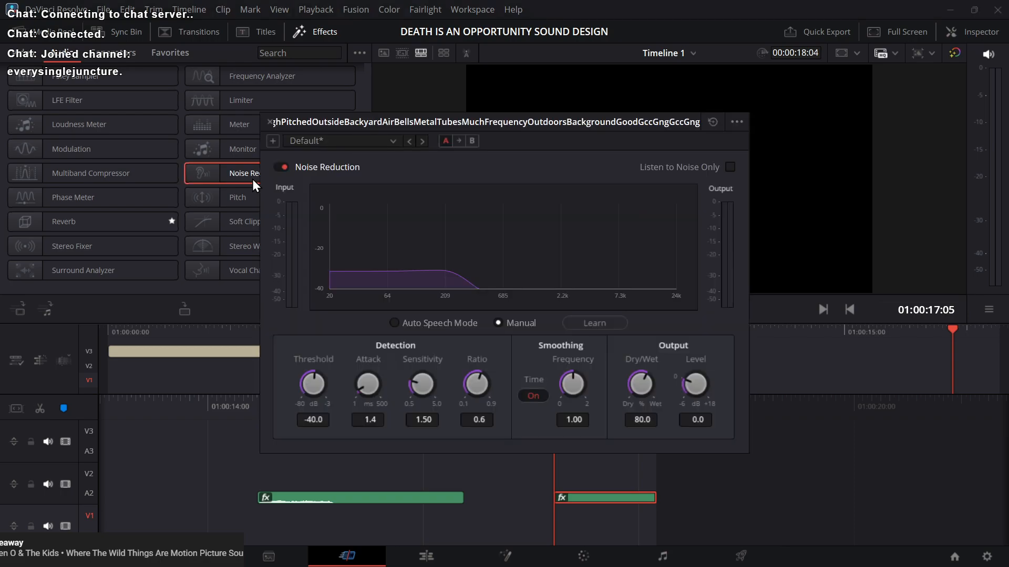
Step: Audition the wind chimes with the default Noise Reduction settings and with the De-Rumble and Hiss preset
key(space)
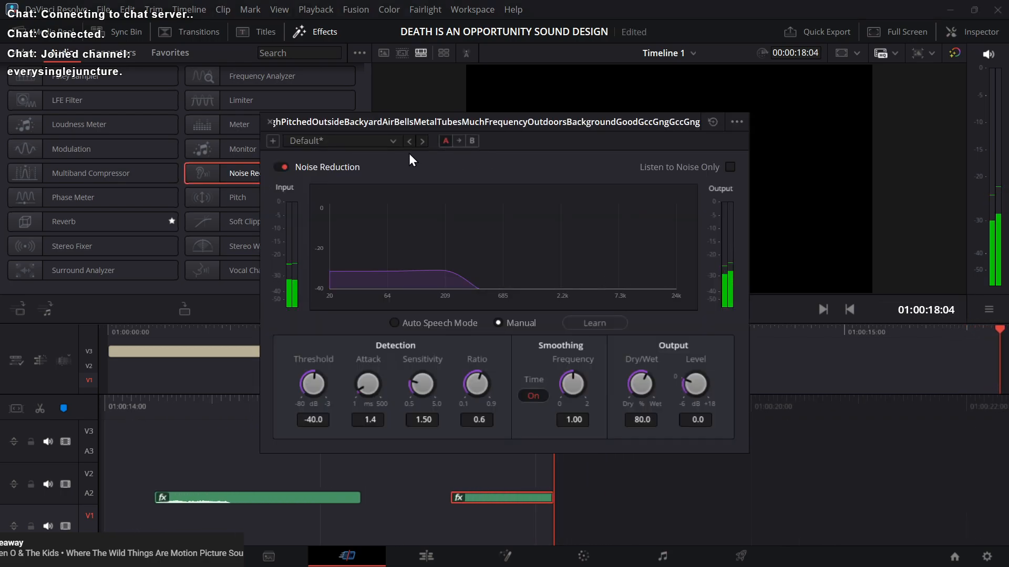
click(367, 141)
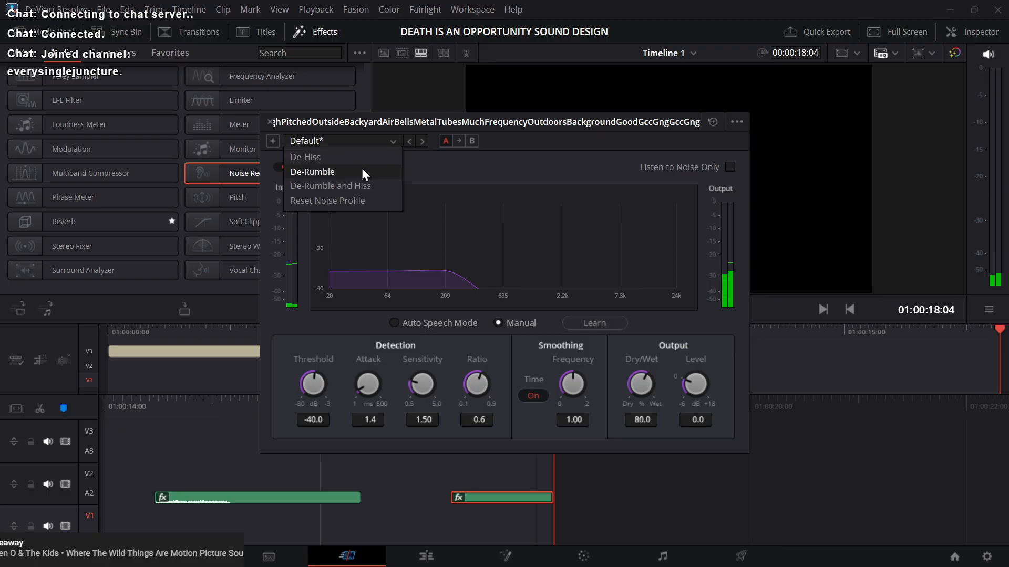
click(362, 184)
key(space)
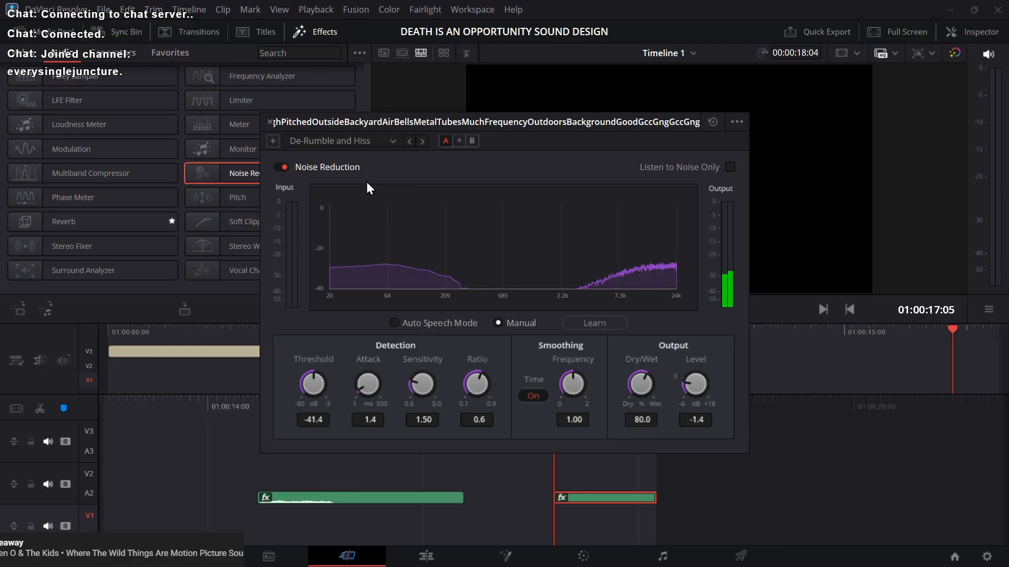
Step: Apply the De-Rumble preset in the Noise Reduction effect and audition the wind chimes
click(357, 142)
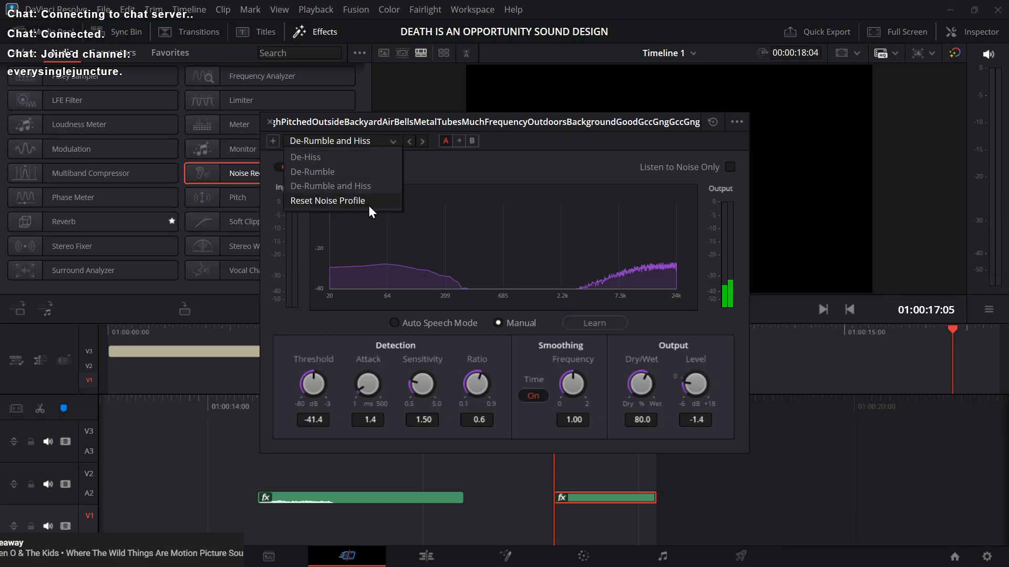
click(341, 177)
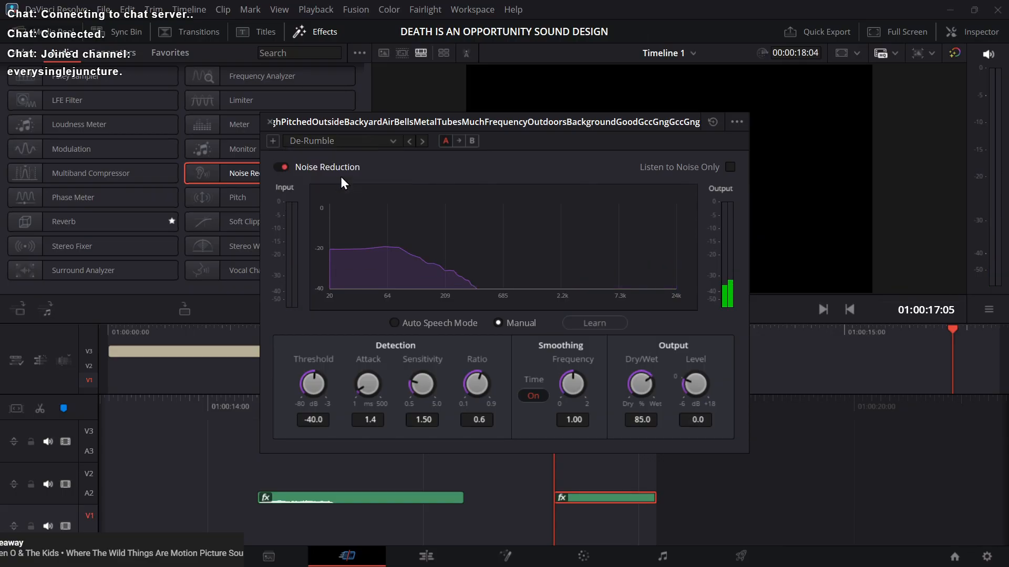
key(space)
key(space)
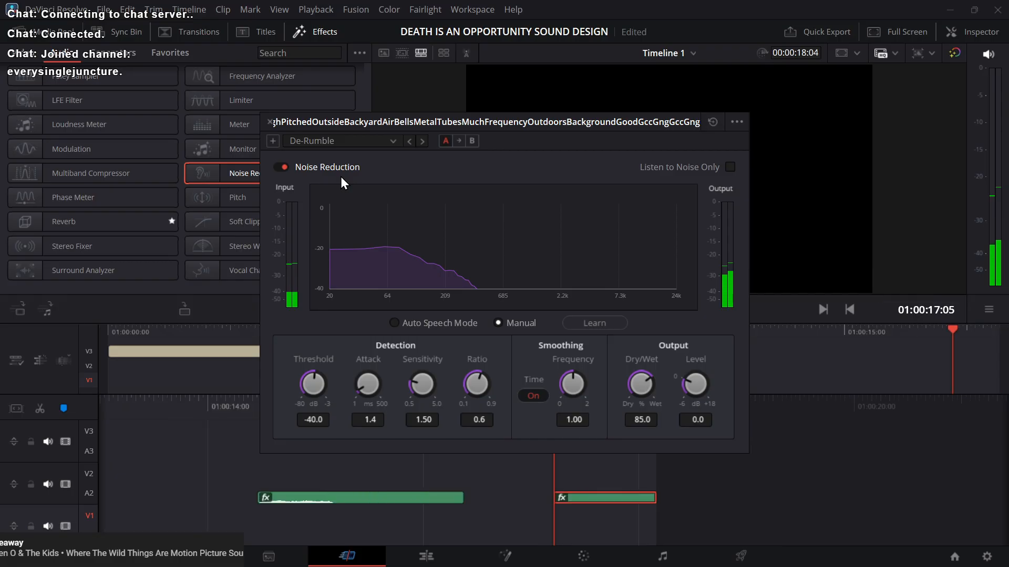
Step: Compare the wind chimes playback with Noise Reduction switched off and back on
click(282, 165)
click(283, 167)
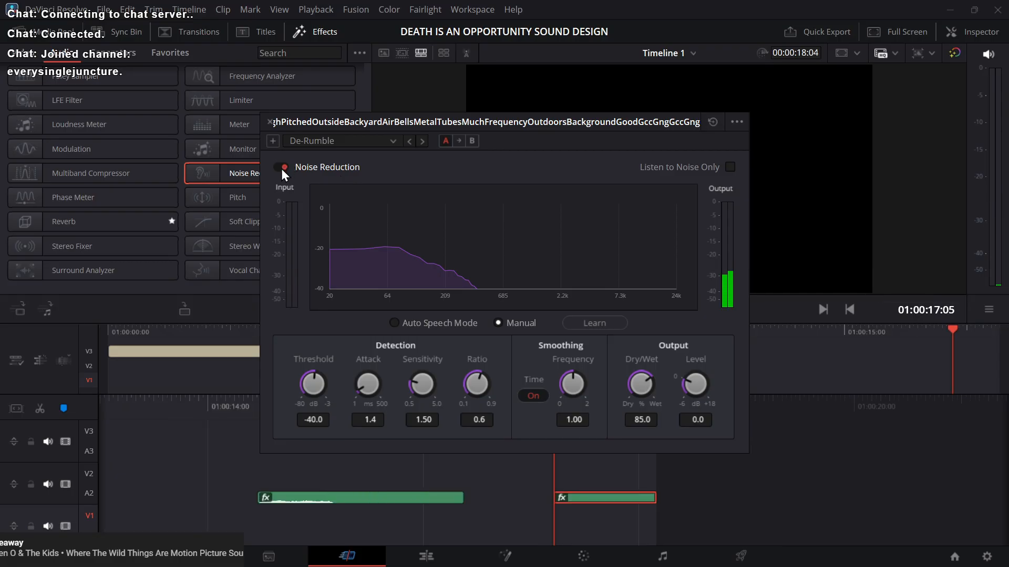
key(space)
key(space)
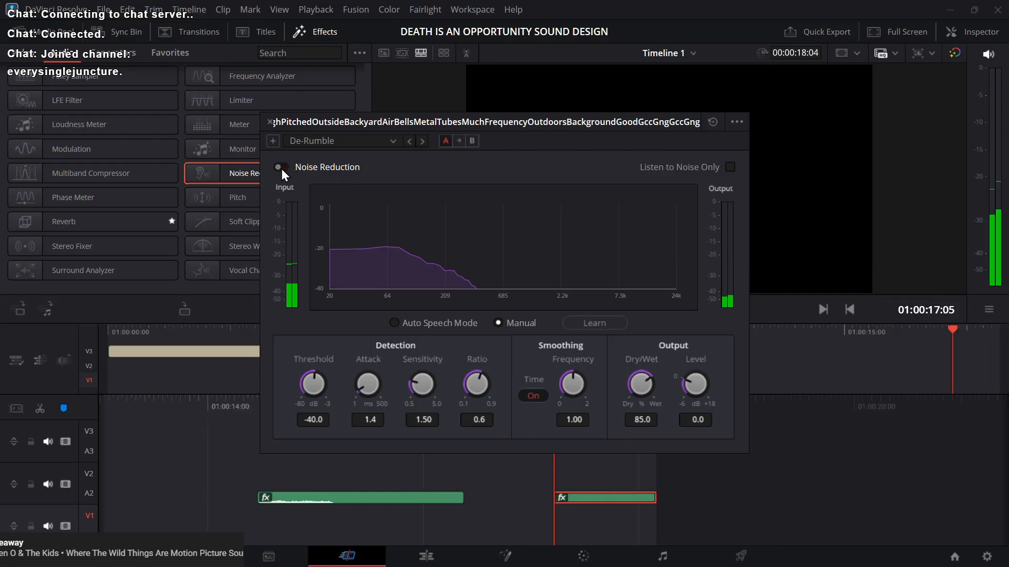
click(282, 167)
key(space)
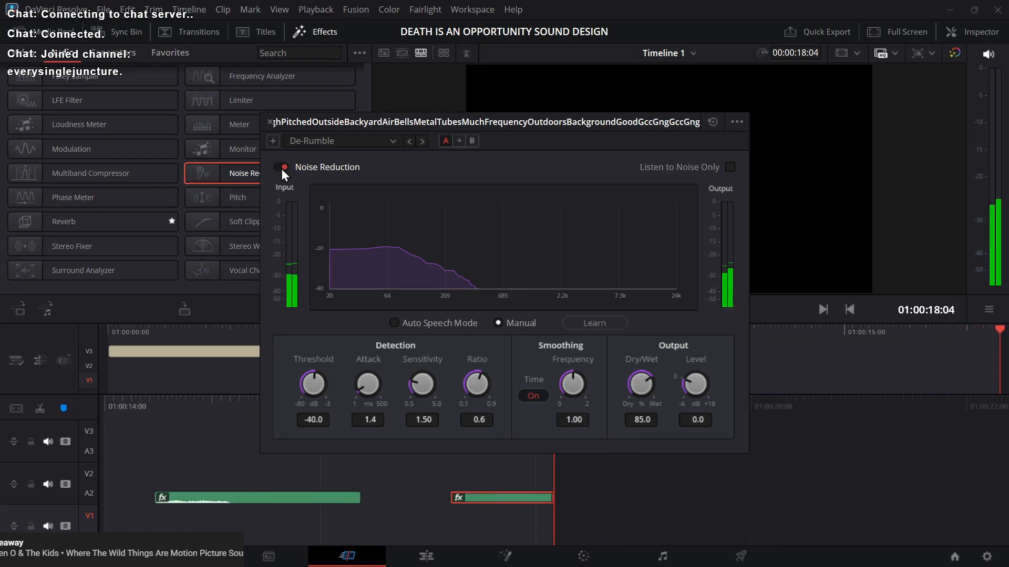
key(space)
Step: Set Noise Reduction's Sensitivity to 1.84, smoothing Frequency to 1.33 and Dry/Wet to 89.4, audition the result, and close the effect window
drag(419, 388, 439, 388)
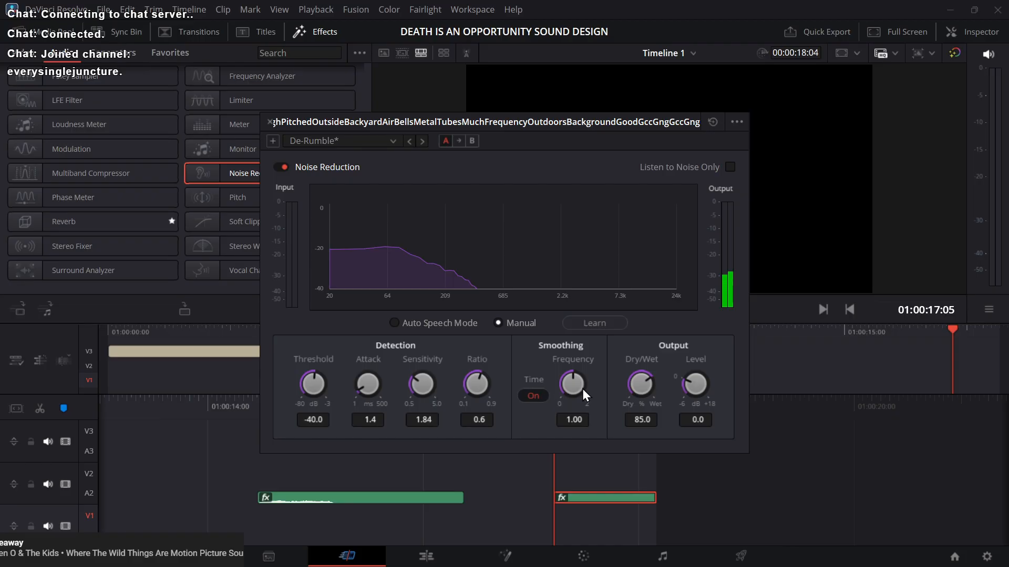
drag(583, 388, 600, 395)
key(space)
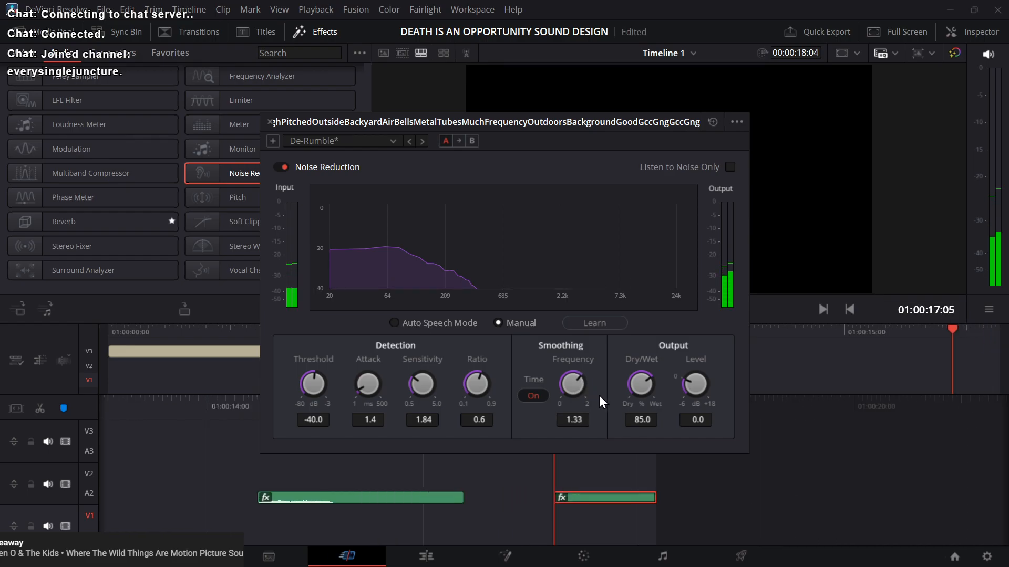
drag(639, 376, 663, 381)
key(space)
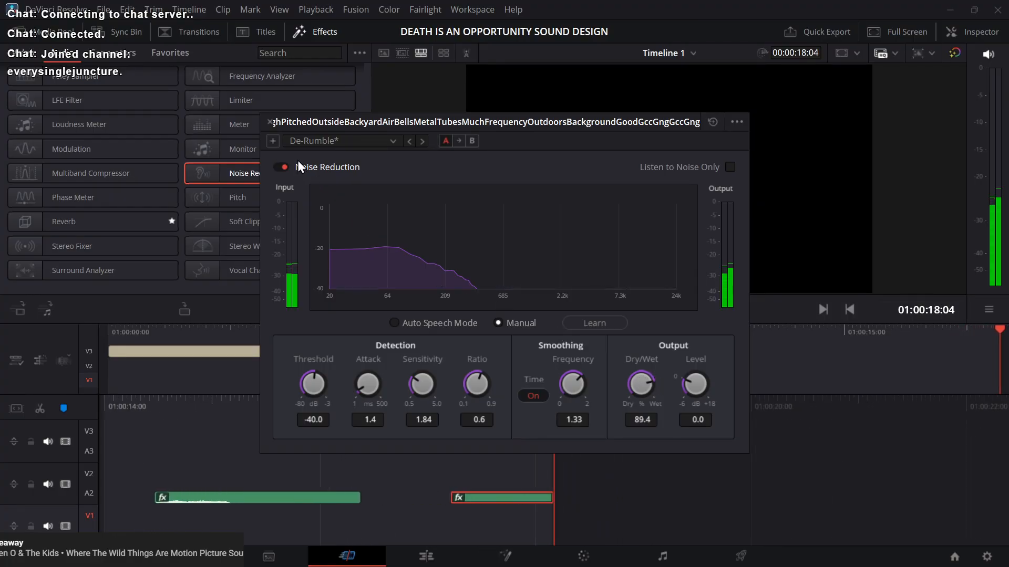
click(271, 122)
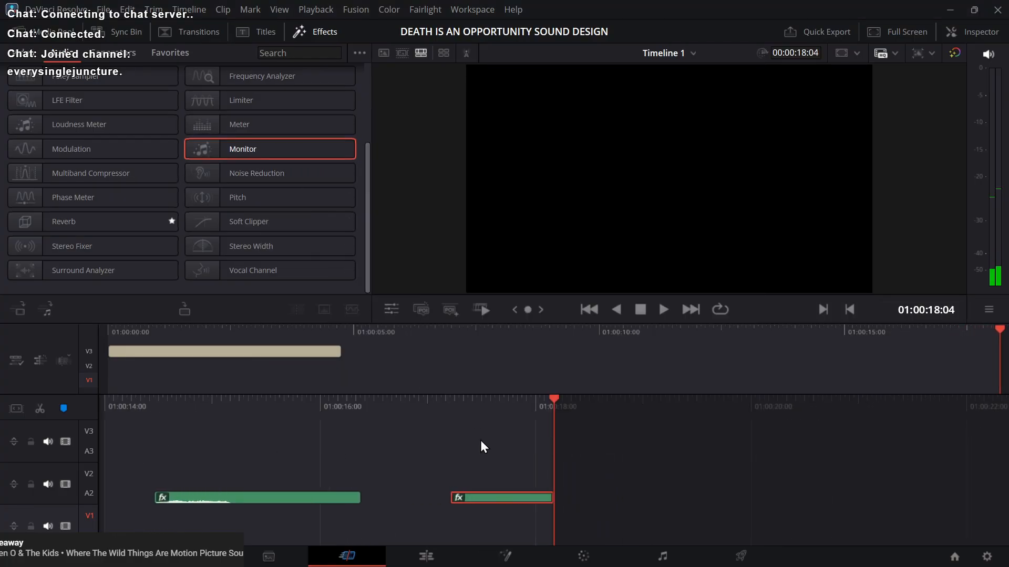
Step: Enable the wind chimes clip's Equalizer, pull Band 2 down to the minimum gain at 656 Hz, and audition it
key(Up)
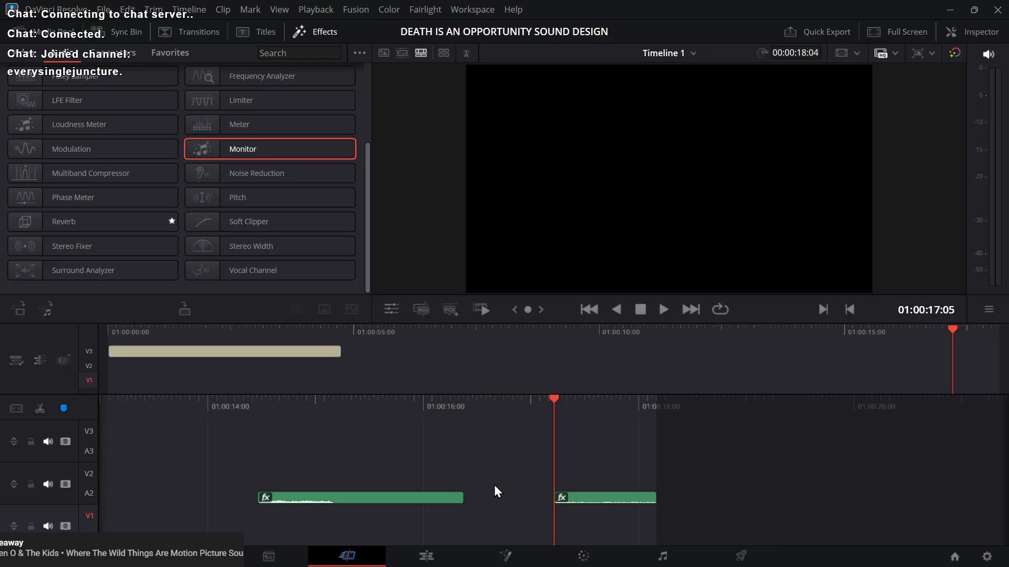
click(972, 32)
click(808, 85)
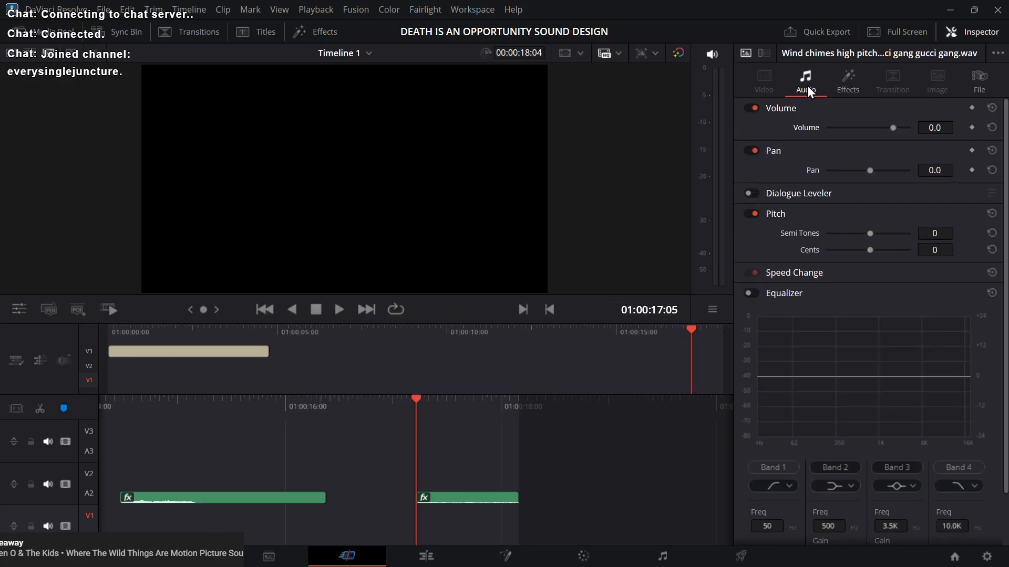
click(752, 293)
drag(860, 379, 866, 439)
key(space)
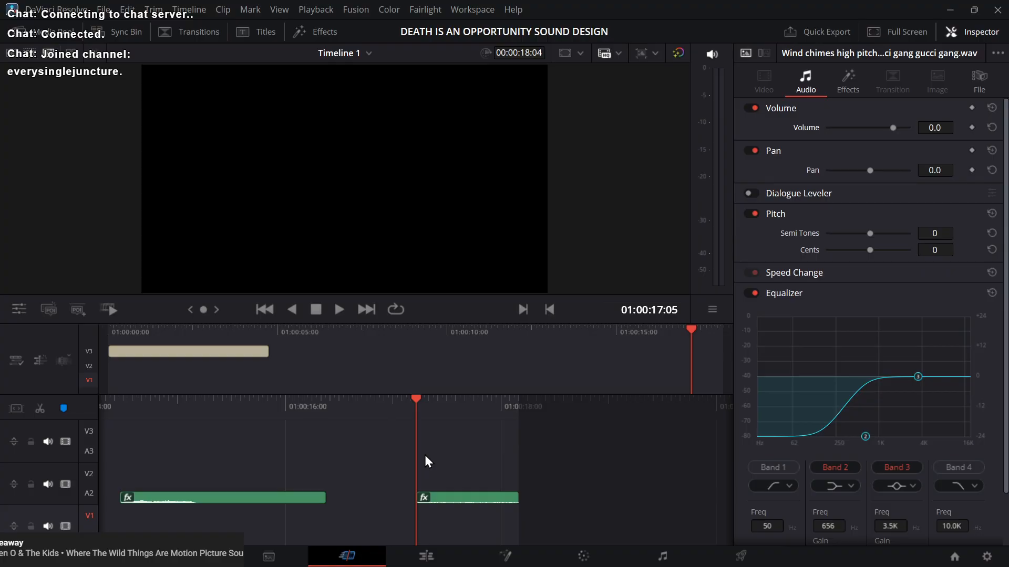
key(space)
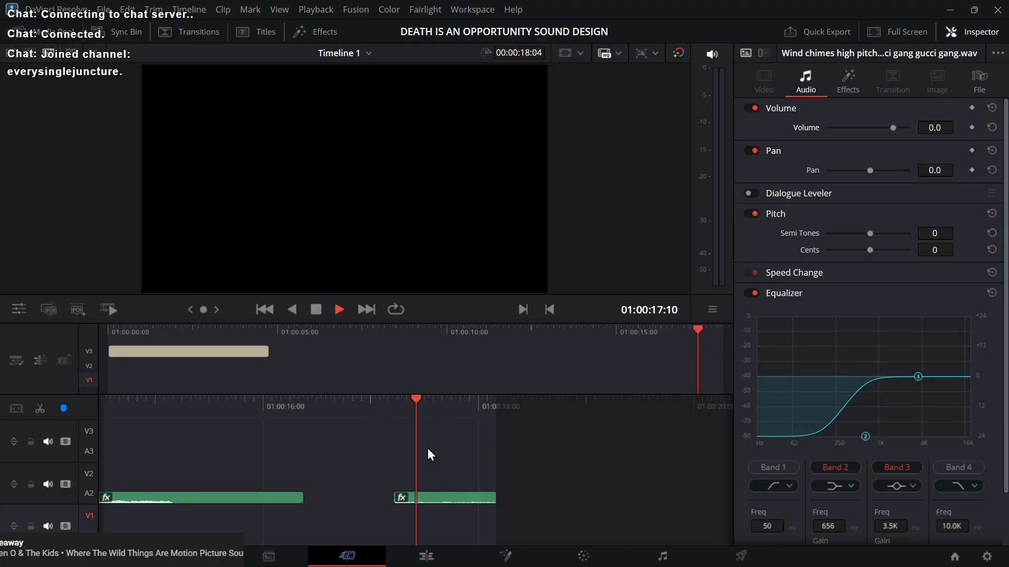
key(space)
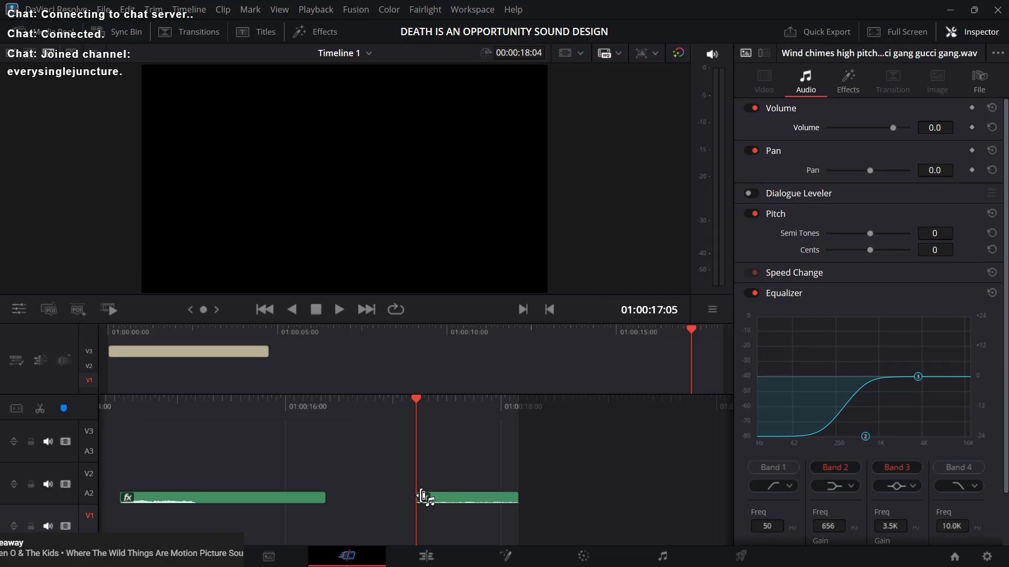
Step: Extend the start of the wind chimes clip back to 01:00:16:18
key(j)
key(k)
key(space)
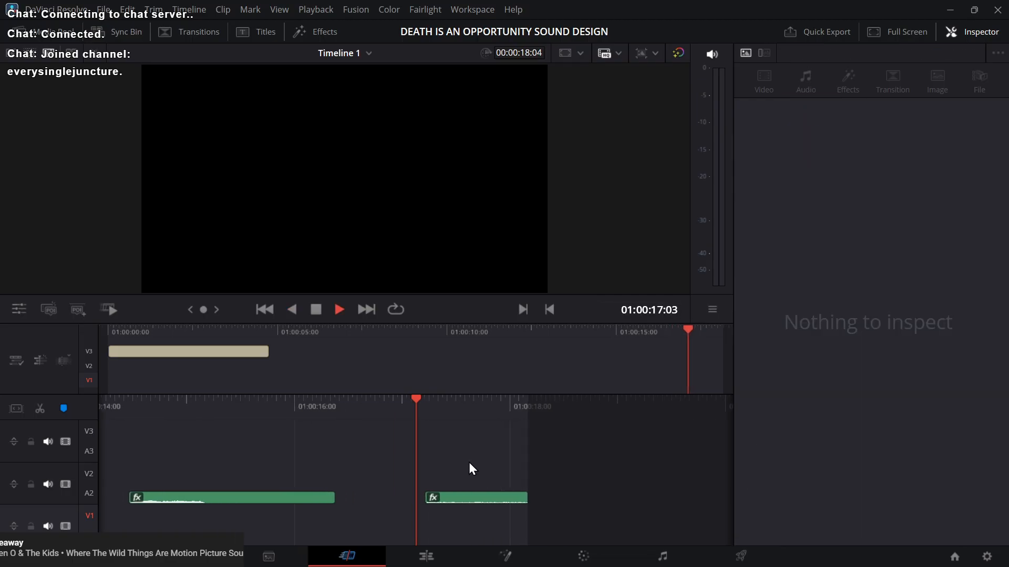
key(Up)
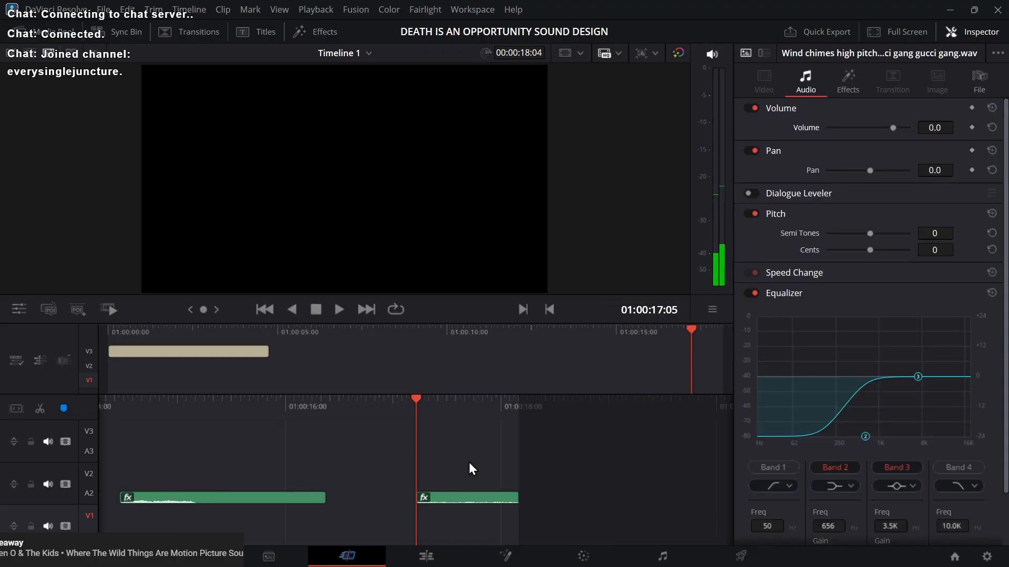
drag(422, 498, 373, 499)
Step: Keyframe a fade-in on the wind chimes: Volume -25 at the clip's start rising to 0.0 at 01:00:17:05, and audition it
click(445, 501)
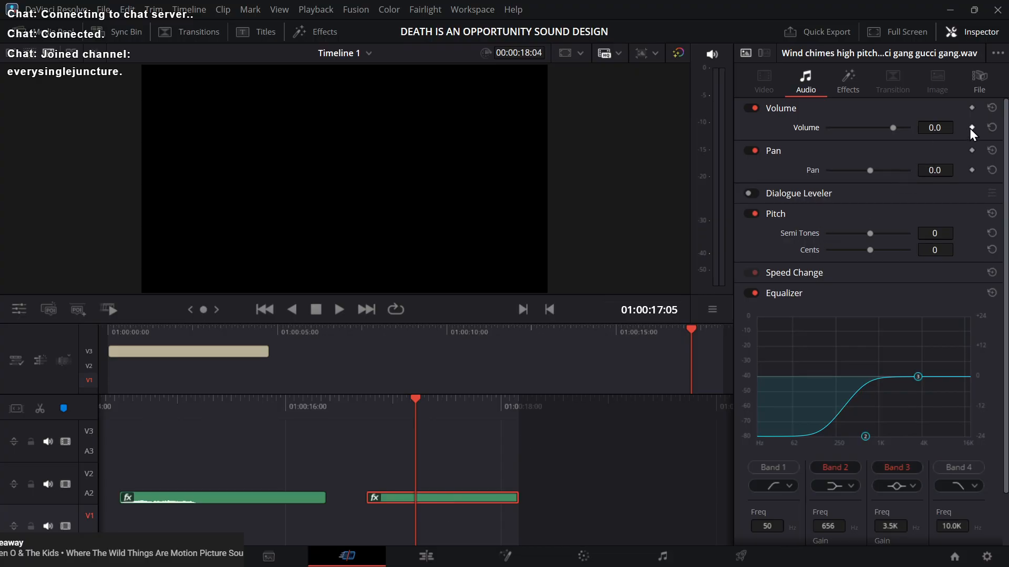
key(Up)
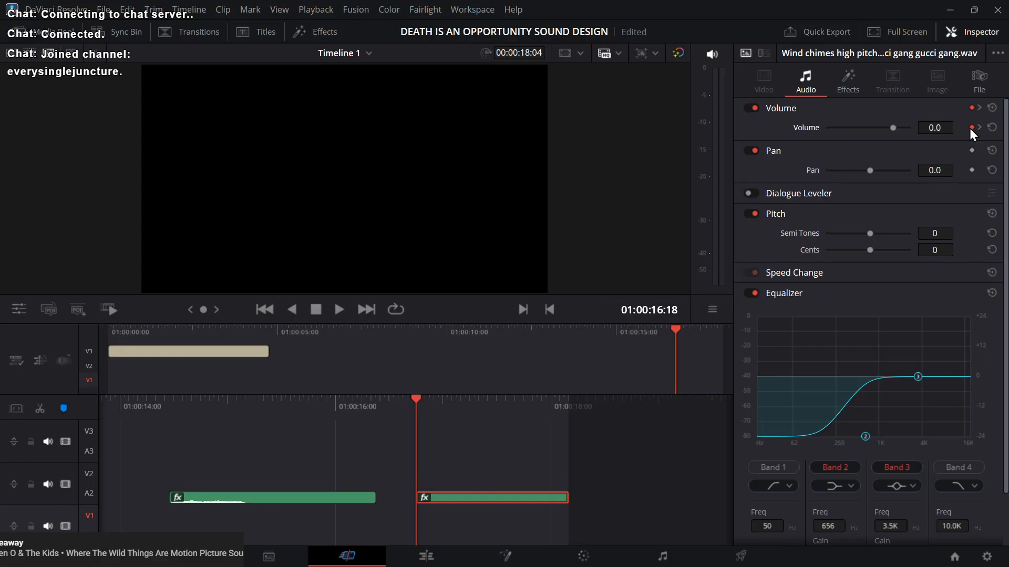
click(944, 129)
text(-25)
key(Return)
click(446, 467)
key(space)
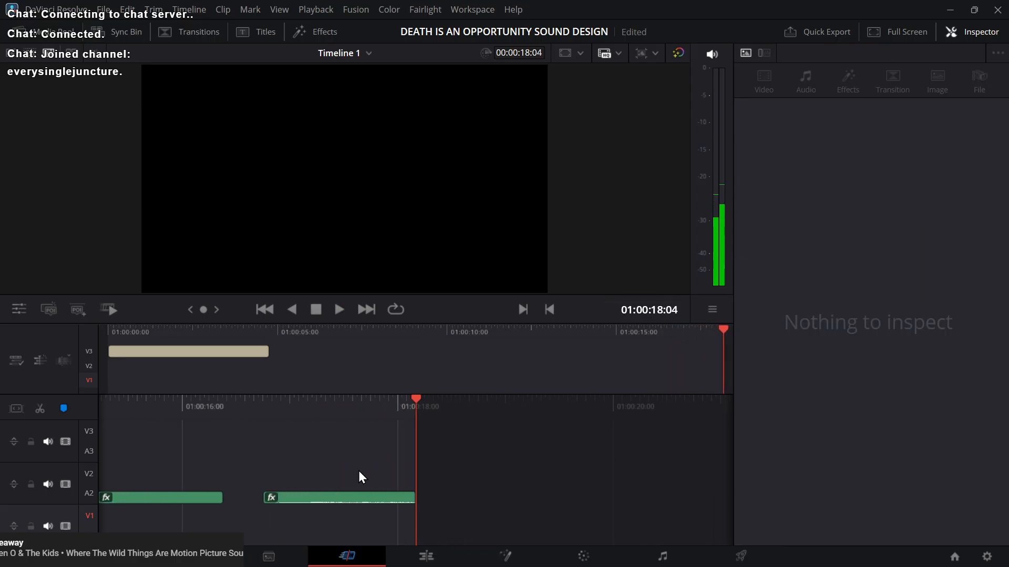
Step: Replay the end of the wind chimes clip and extend its end to 01:00:18:16
key(space)
key(space)
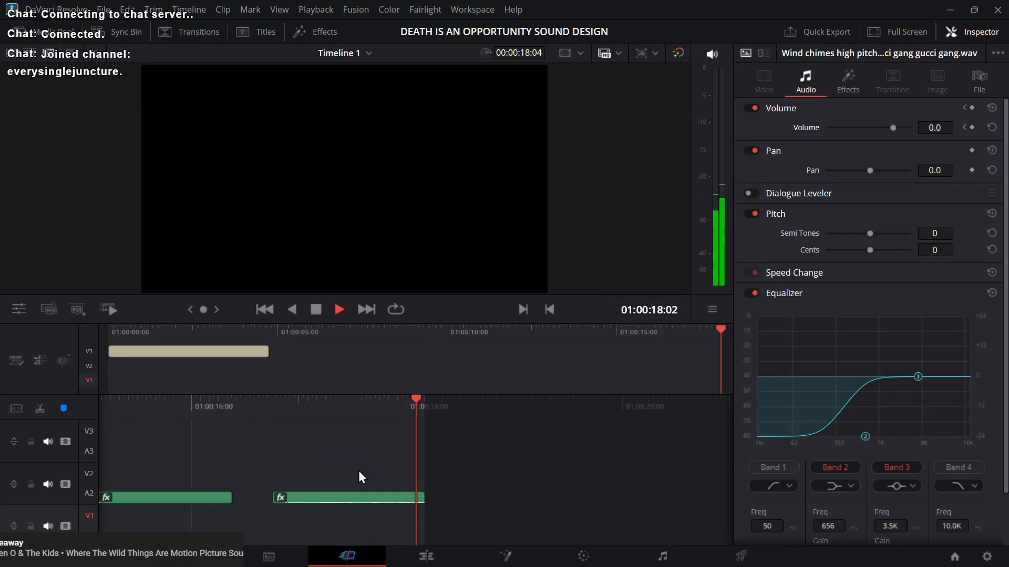
key(space)
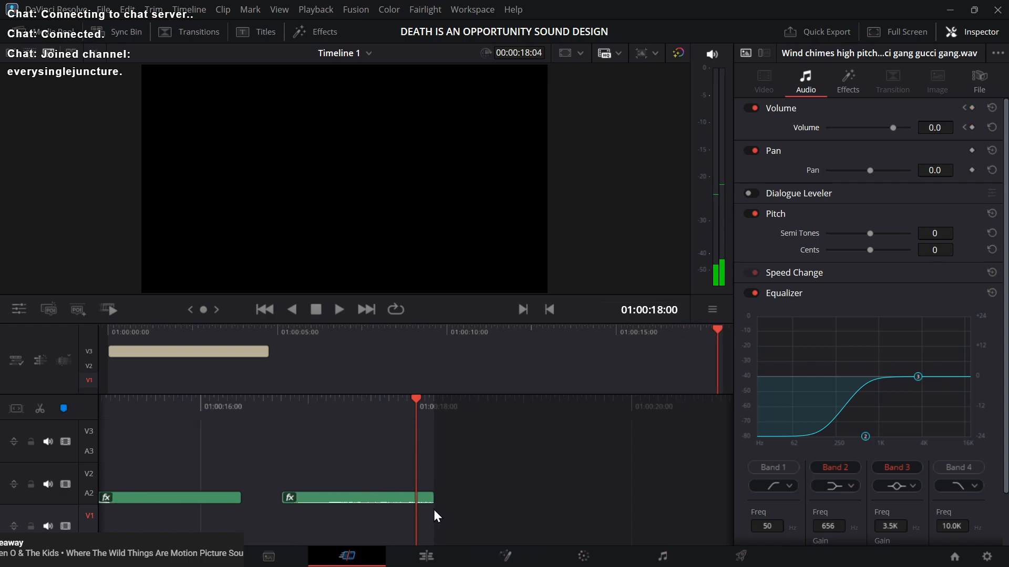
drag(432, 503, 489, 504)
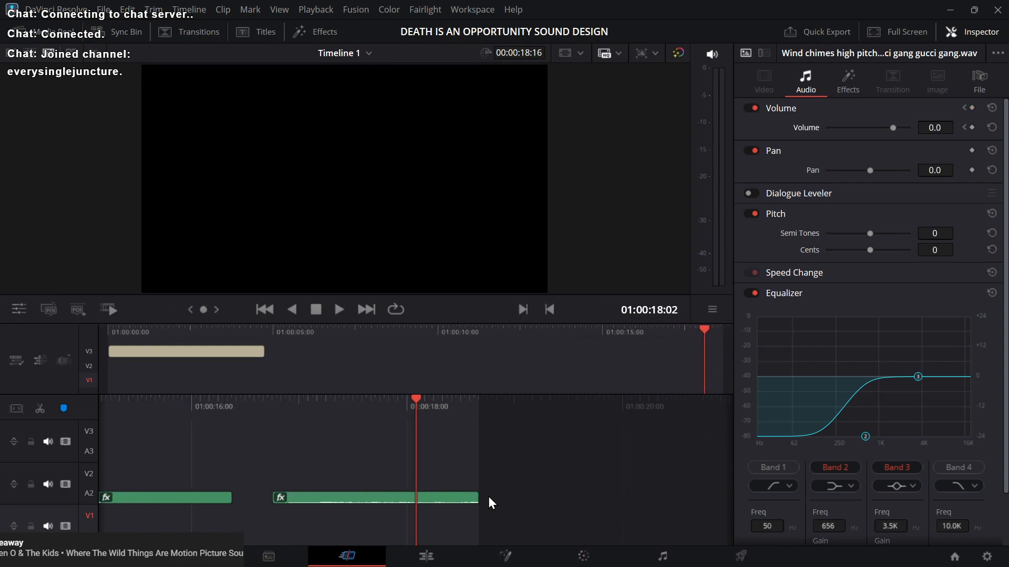
Step: Keyframe a fade-out on the wind chimes from Volume 0.0 at 01:00:18:02 to -25 at 01:00:18:15
click(454, 497)
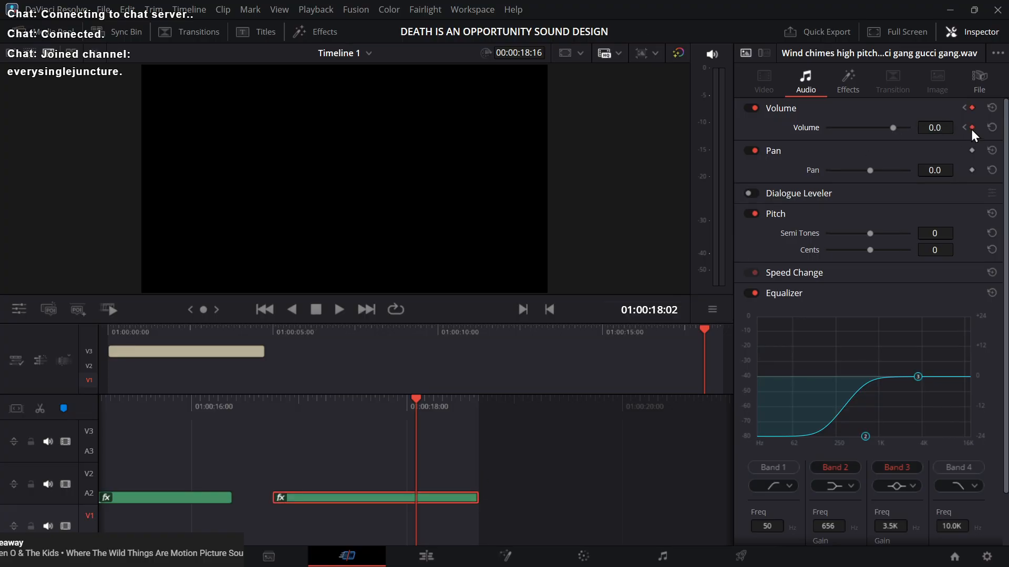
key(Down)
key(Left)
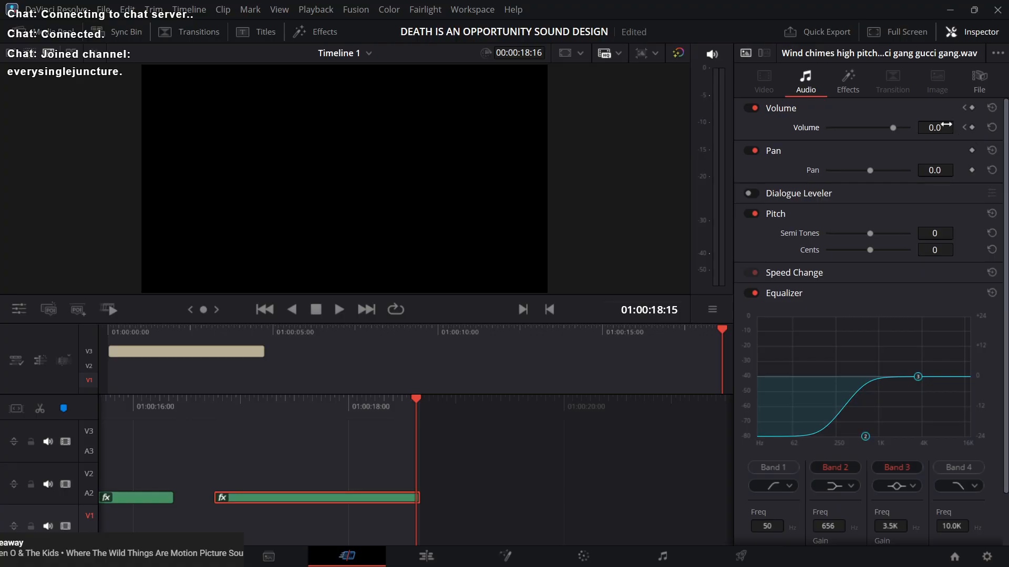
double_click(940, 128)
text(-25)
key(Return)
Step: Play the faded wind chimes clip from its start, and return to the end of the preceding drink-pouring clip
click(350, 444)
key(Up)
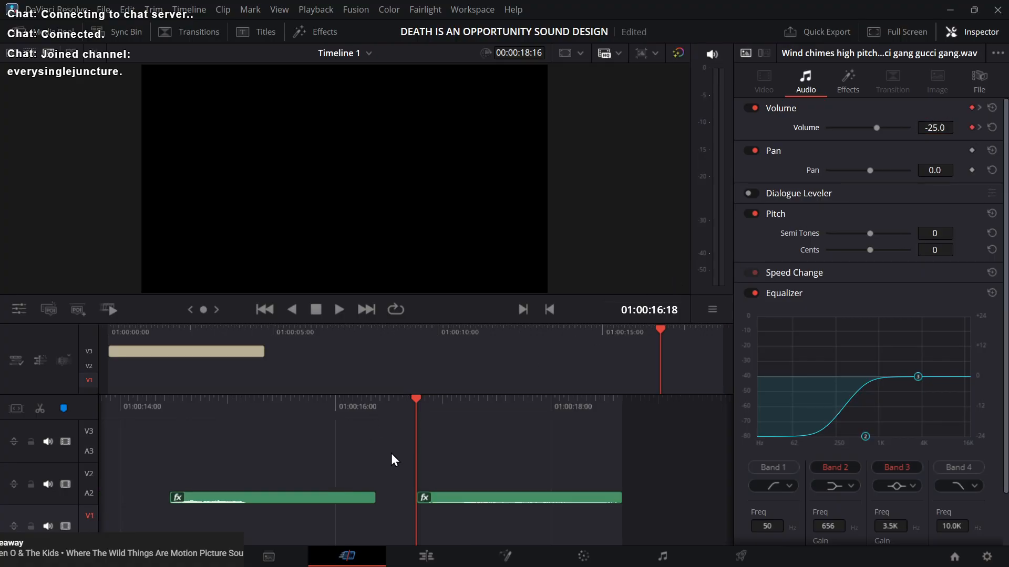
key(space)
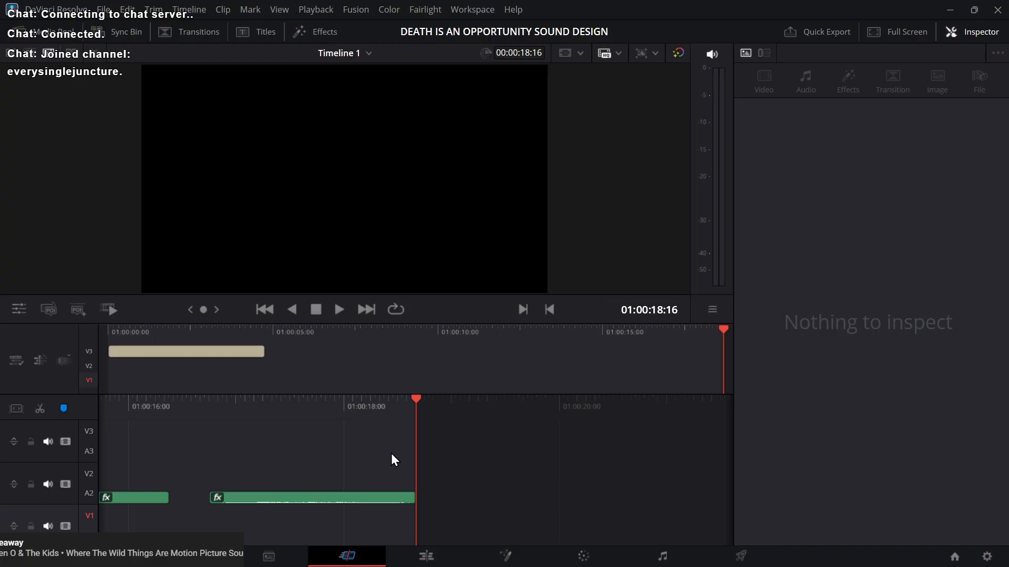
key(Up)
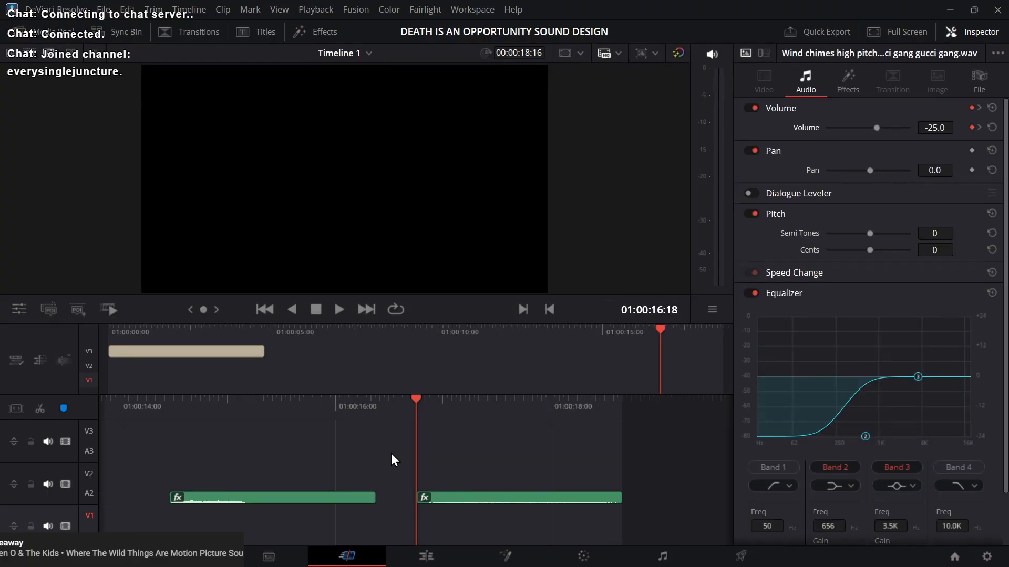
key(Up)
Step: Find the oven ding bell sound in the Elements (E:) search results and place it on track A1 of the Edit page timeline
key(alt+Tab)
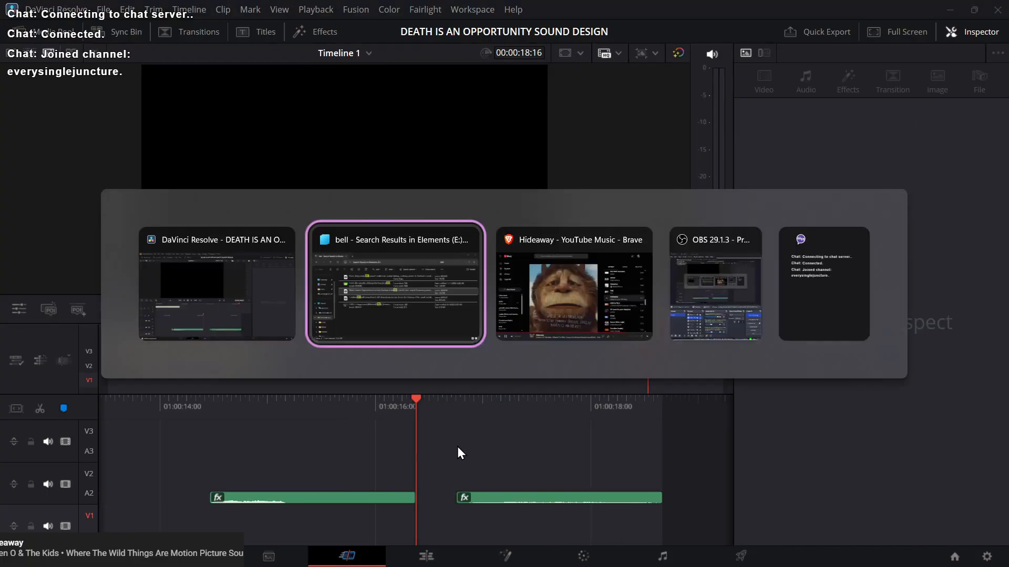
key(alt+shift+Tab)
key(alt+Tab)
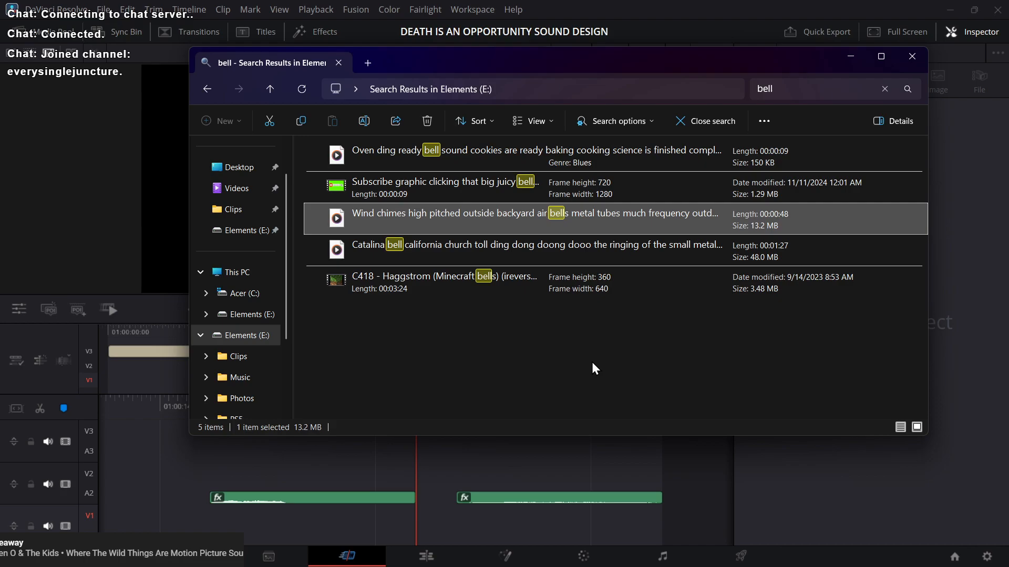
click(449, 165)
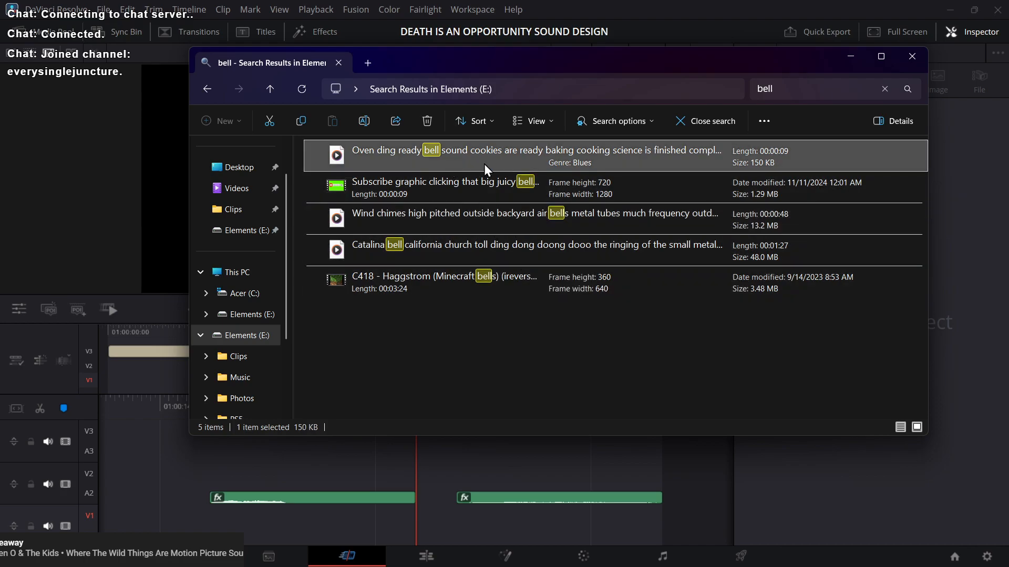
drag(484, 164, 471, 233)
drag(445, 466, 447, 465)
click(426, 556)
key(alt+Tab)
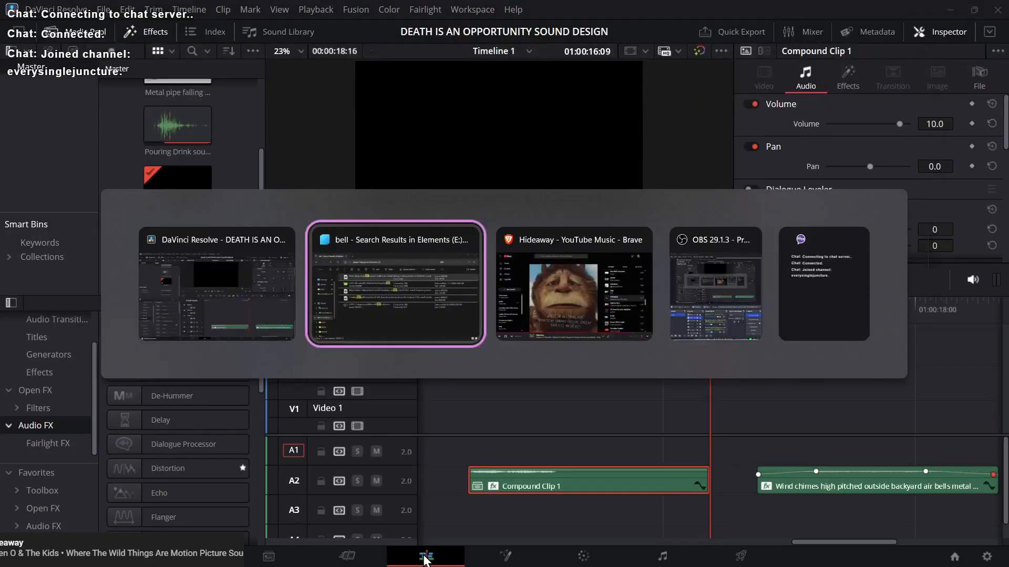
drag(510, 166, 729, 451)
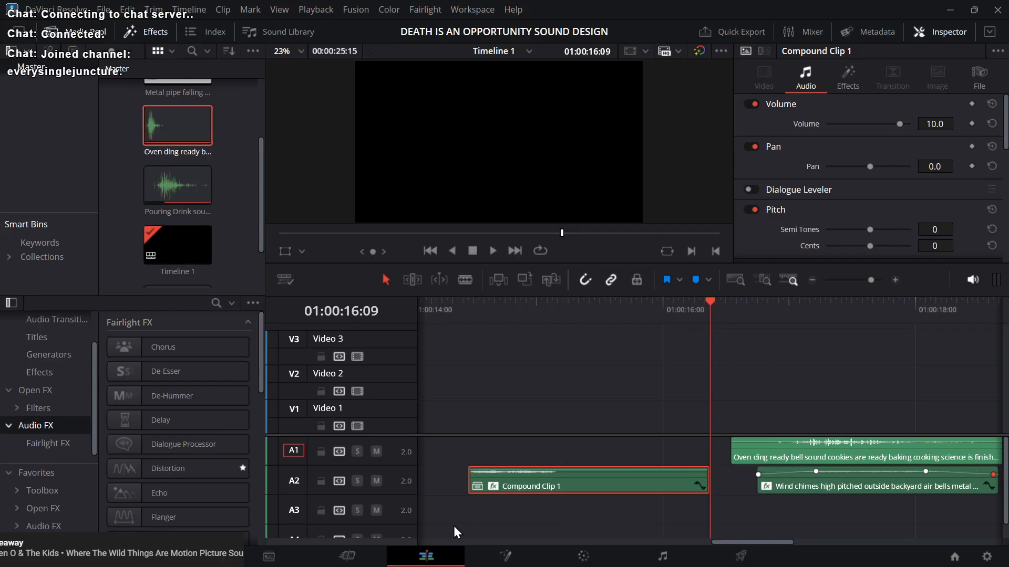
Step: On the Cut page, move the oven ding clip so it starts at the end of the wind chimes, at 01:00:18:16
click(347, 557)
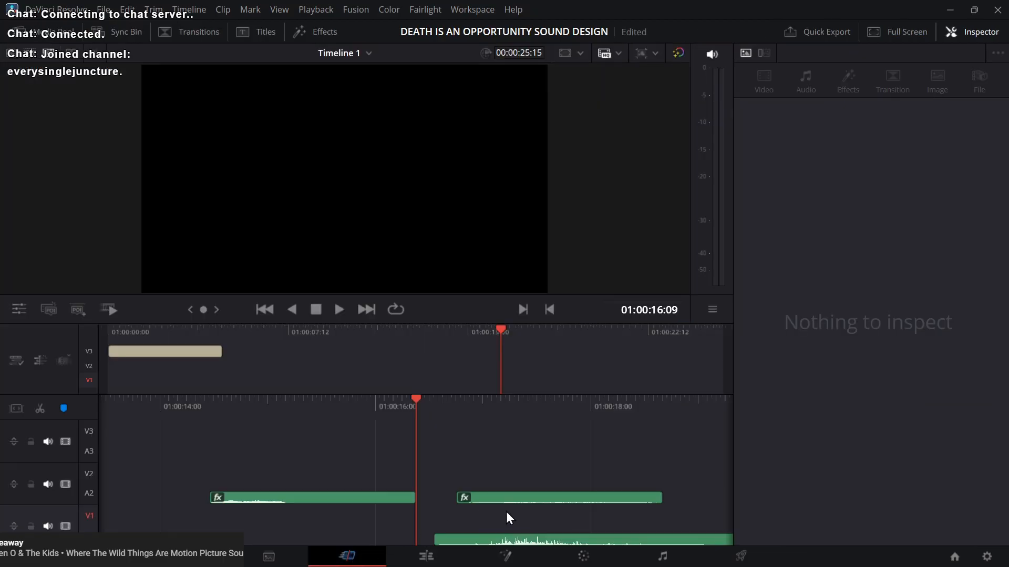
key(Down)
key(Down)
drag(476, 539, 590, 524)
Step: Audition the oven ding clip to locate the bell, and trim the clip's start to 01:00:24:09
key(space)
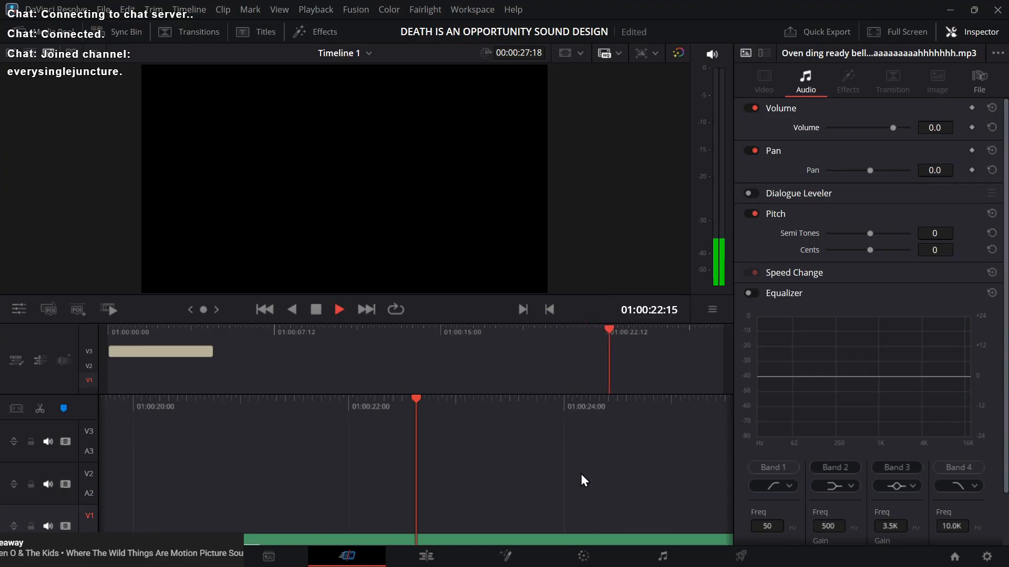
key(l)
key(k)
key(j)
key(j)
key(k)
key(Left)
key(Left)
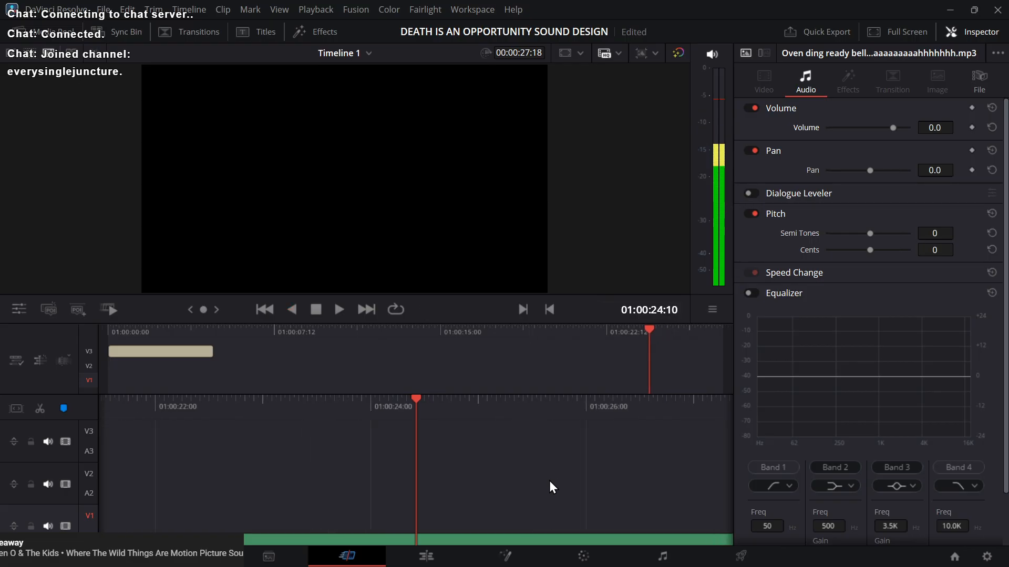
click(543, 537)
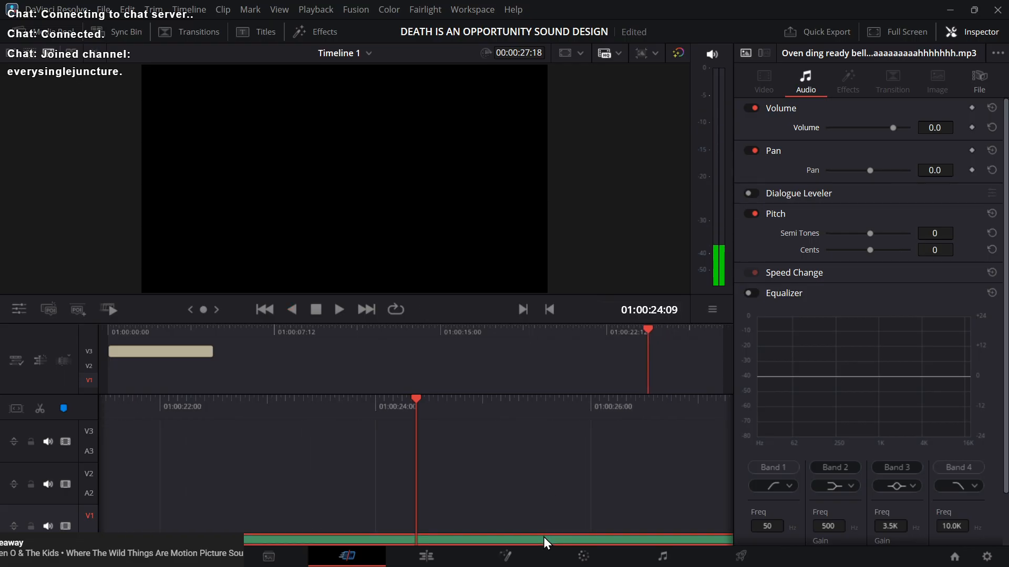
key(shift+bracketleft)
Step: Play the trimmed opening of the oven ding clip and tighten its start by seven more frames, to 01:00:24:16
key(l)
key(k)
key(Up)
key(Right)
key(Right)
key(Right)
key(Right)
key(Right)
key(Right)
key(Right)
key(shift+period)
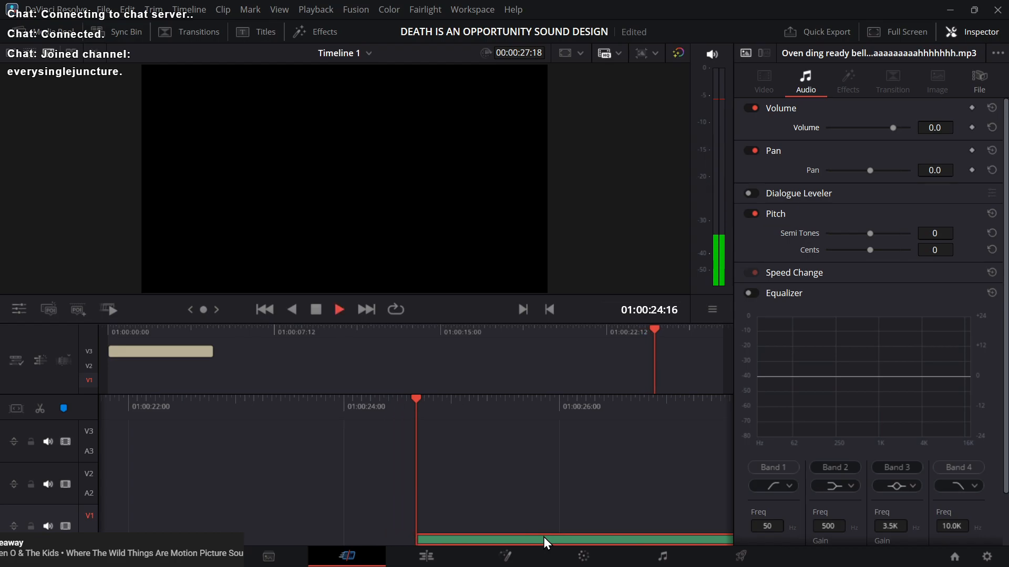
Step: Listen to the trimmed oven ding clip up to about 01:00:26:10, and return the playhead to its start
key(l)
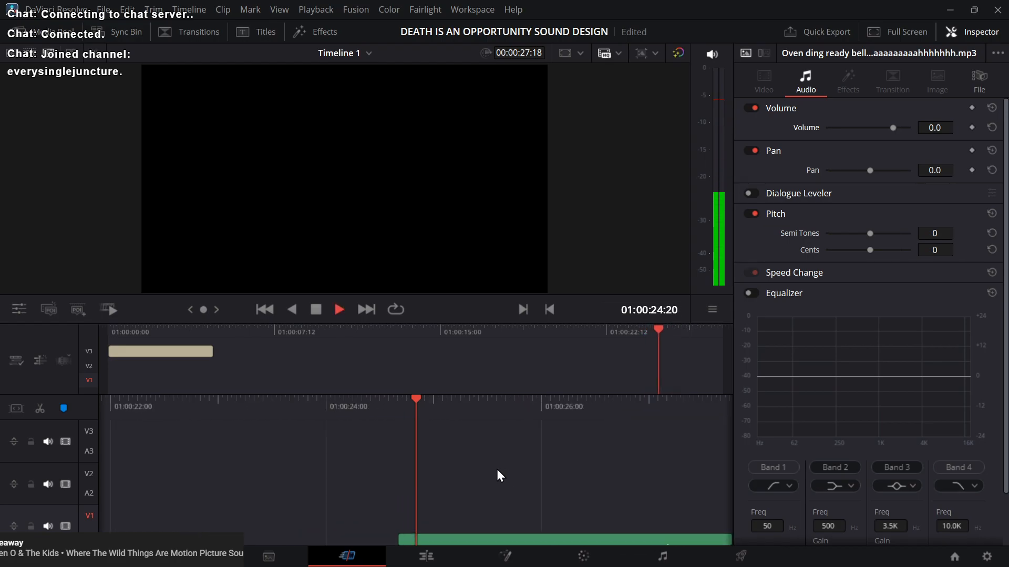
key(k)
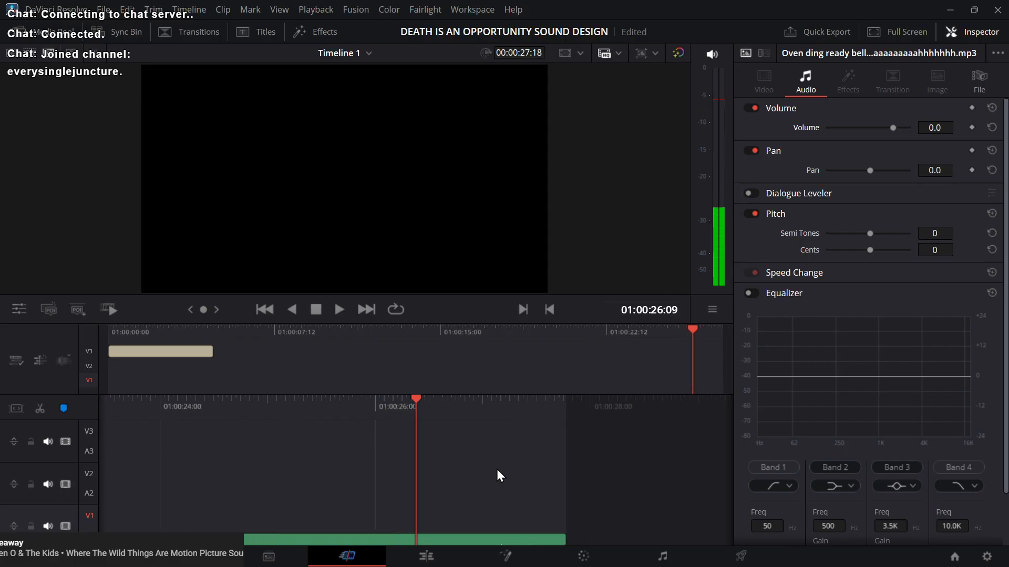
click(490, 540)
key(Right)
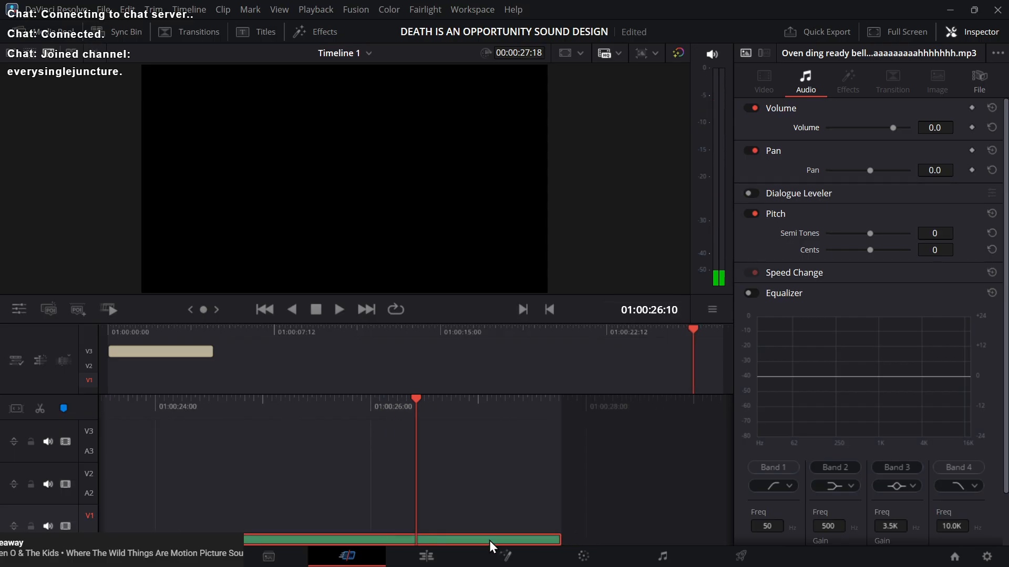
key(Up)
click(568, 510)
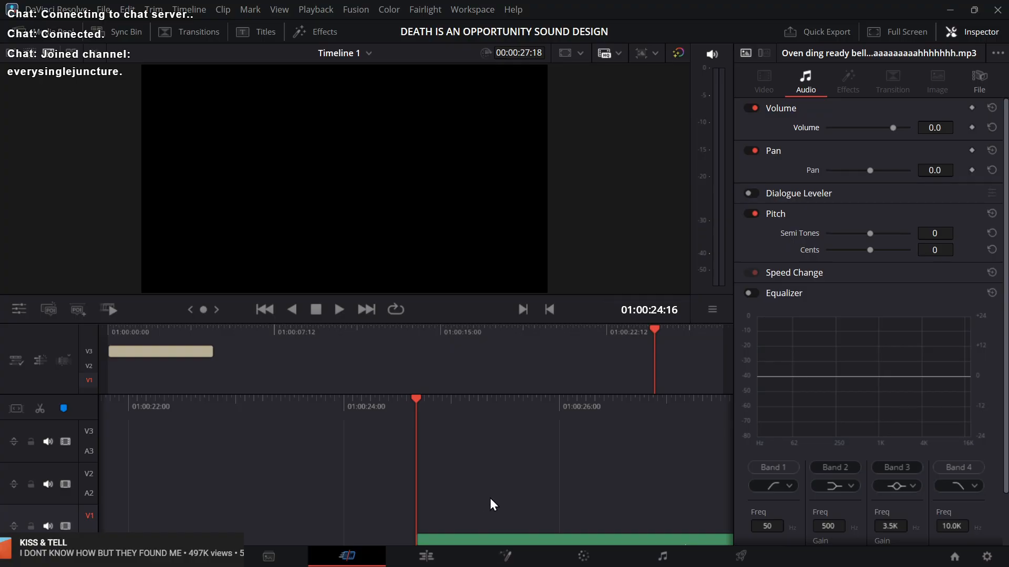
Step: Try the full waveform display for the oven ding clip on the Edit page timeline
key(shift+4)
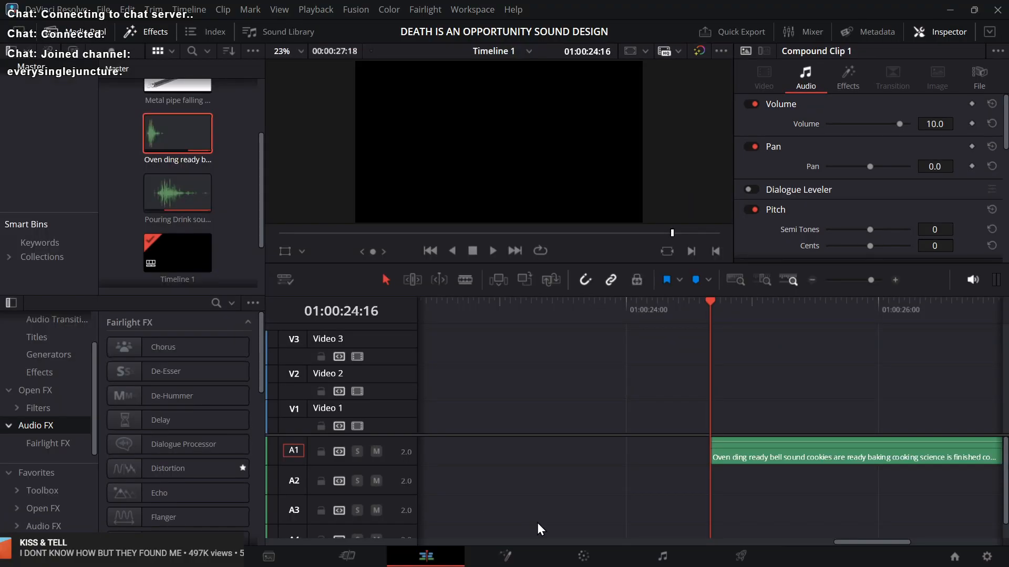
click(745, 445)
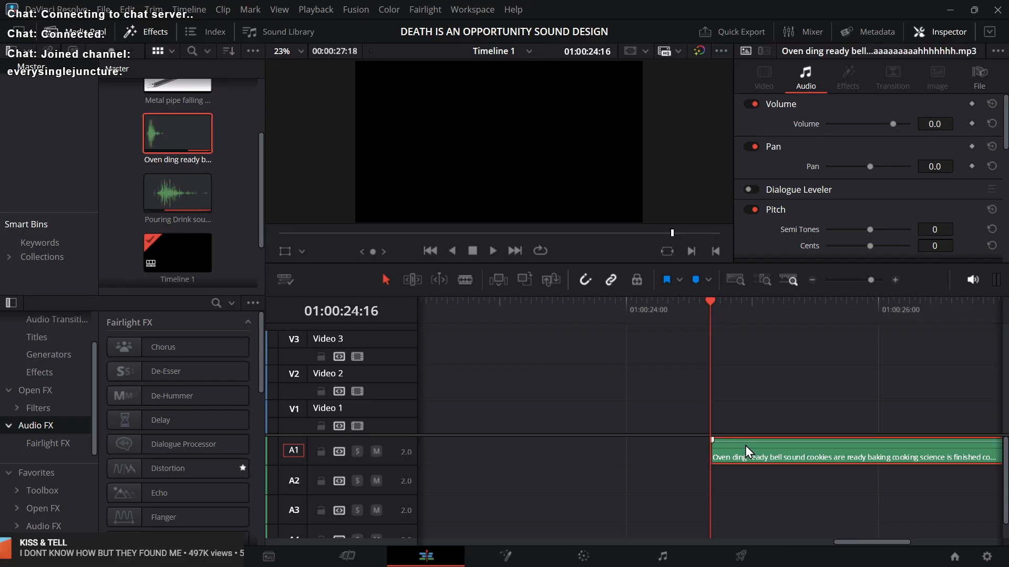
click(293, 279)
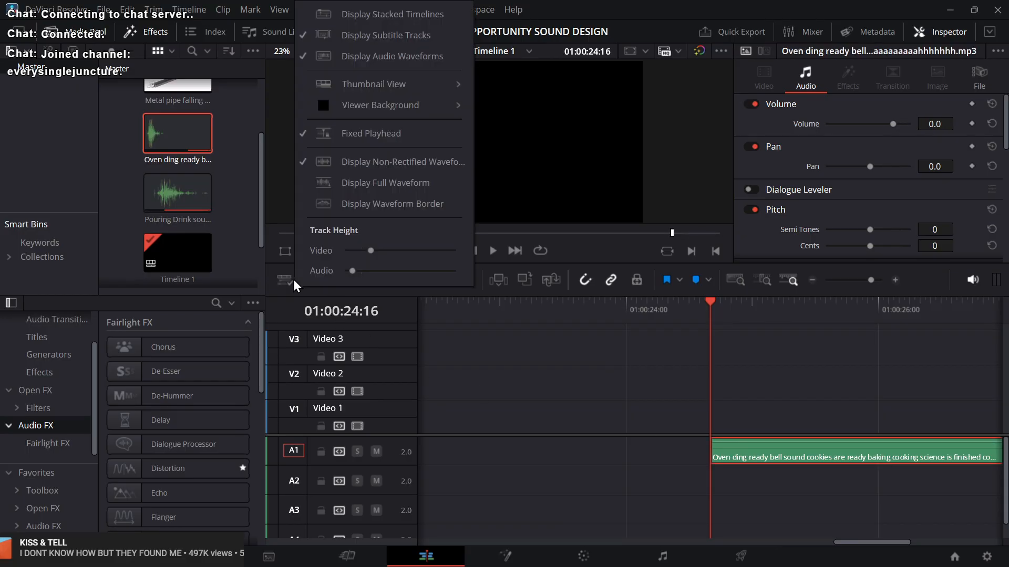
click(371, 184)
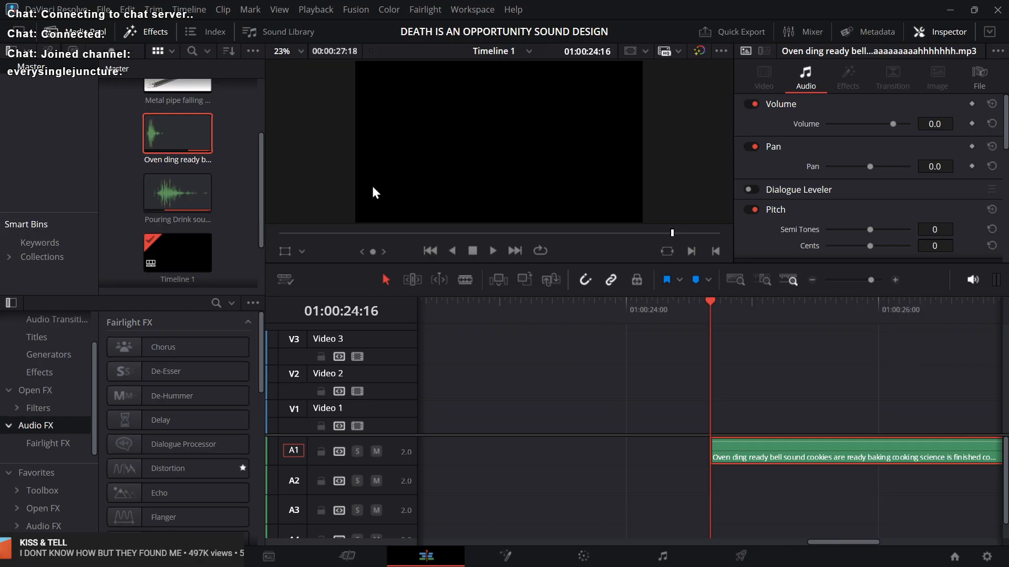
click(287, 280)
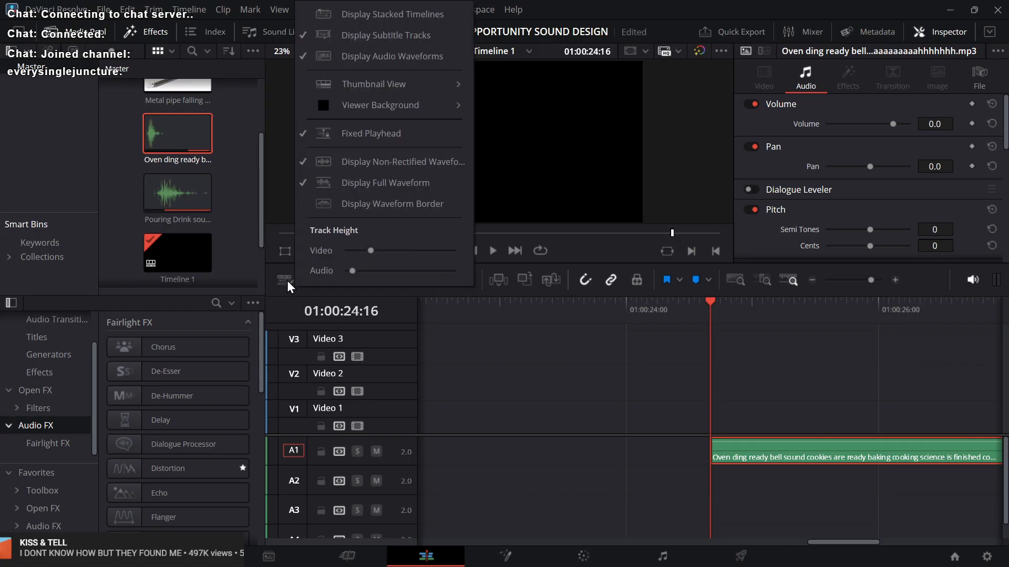
click(380, 188)
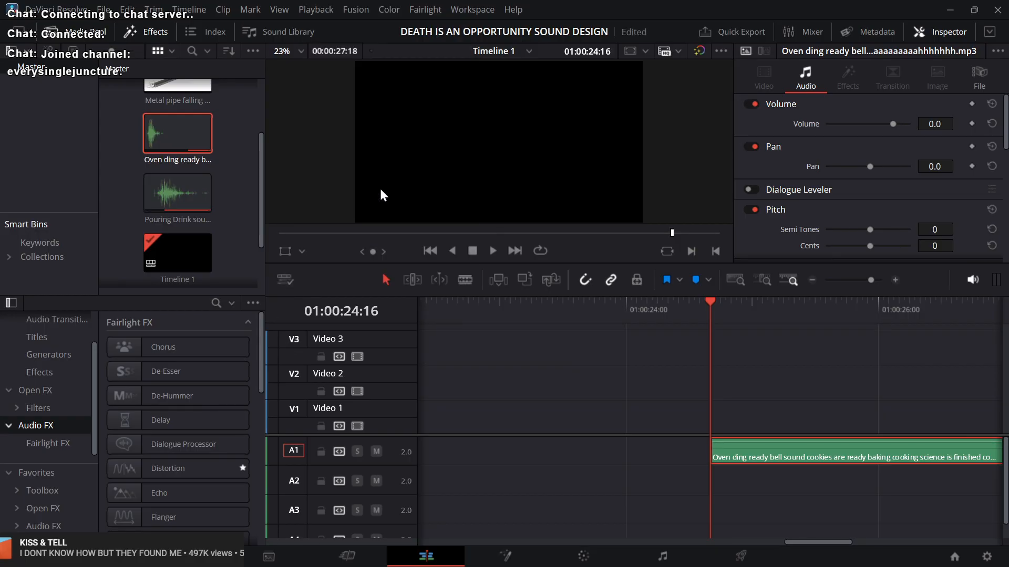
Step: Play the oven ding clip to its end on the Cut page, return to its start, and save the project
click(348, 556)
key(space)
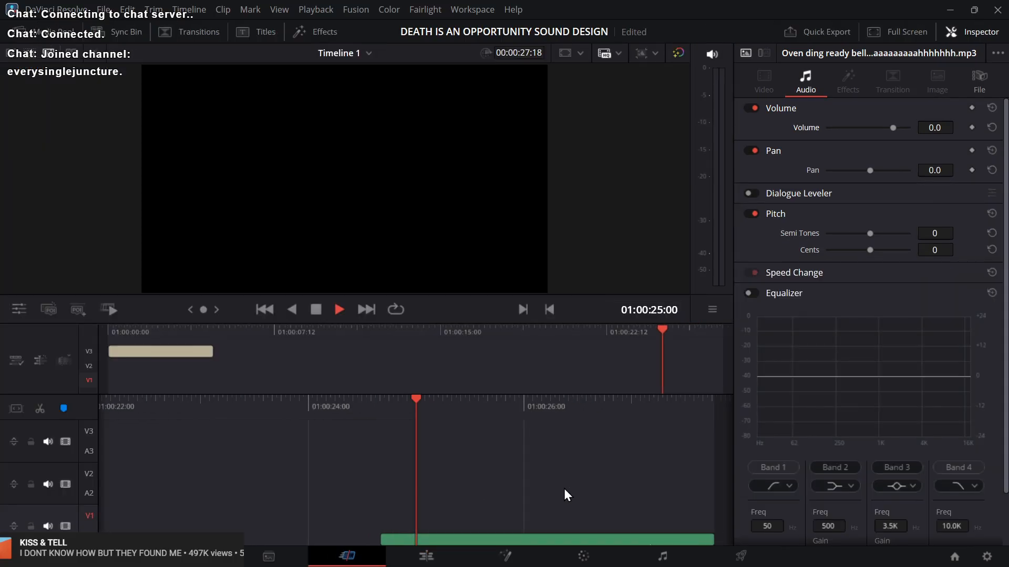
click(414, 469)
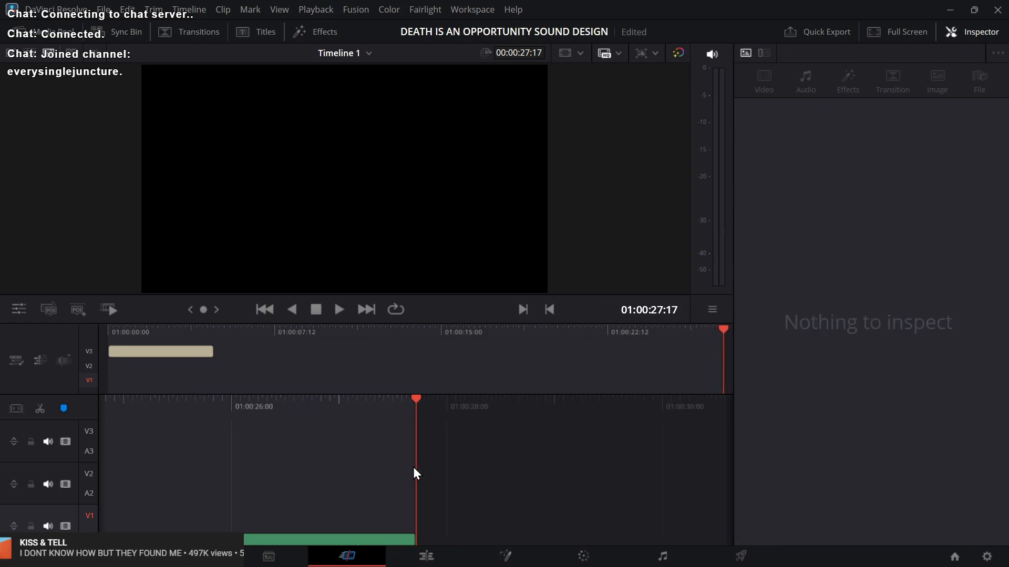
key(Up)
key(ctrl+s)
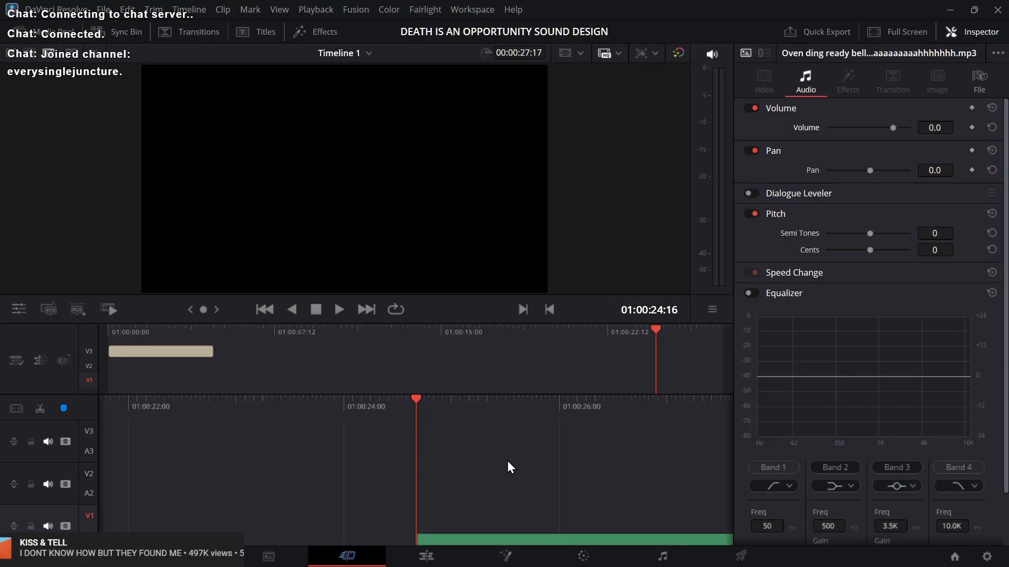
key(alt+Tab)
key(Tab)
key(Tab)
key(Tab)
key(shift+Tab)
key(shift+Tab)
key(shift+Tab)
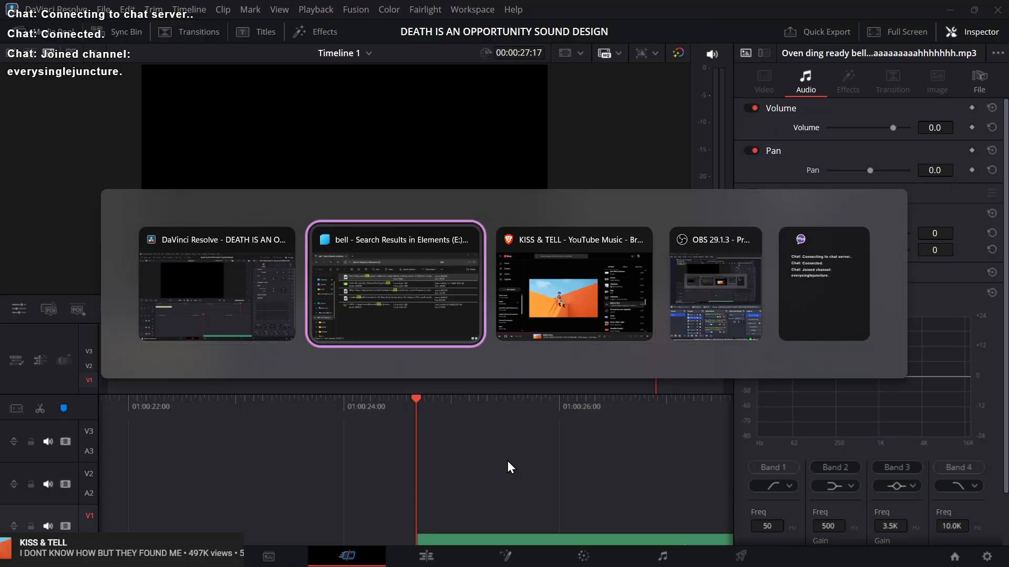
key(Tab)
key(alt+Tab)
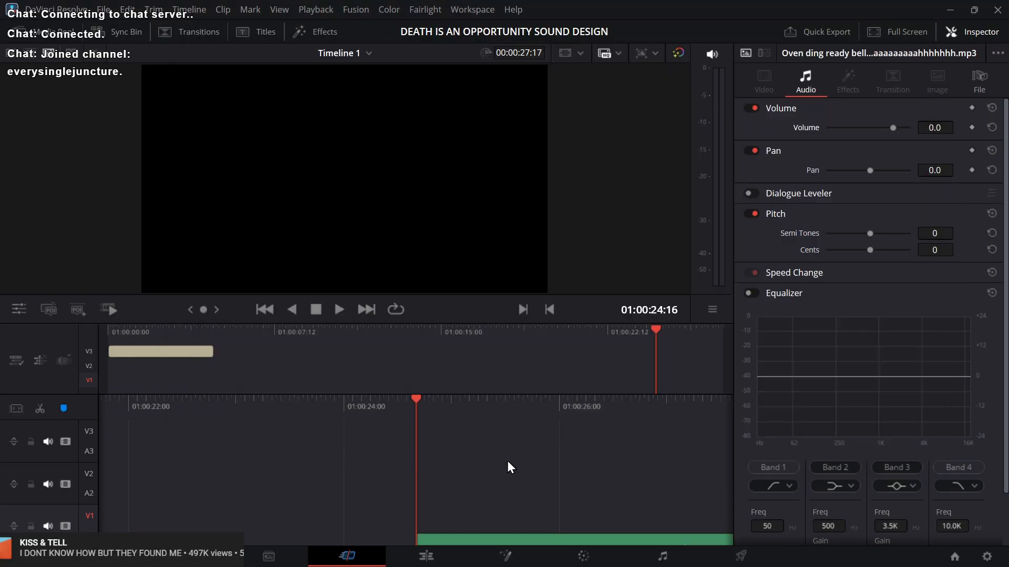
Step: Replay the beginning of the oven ding clip and check the available audio effects
key(space)
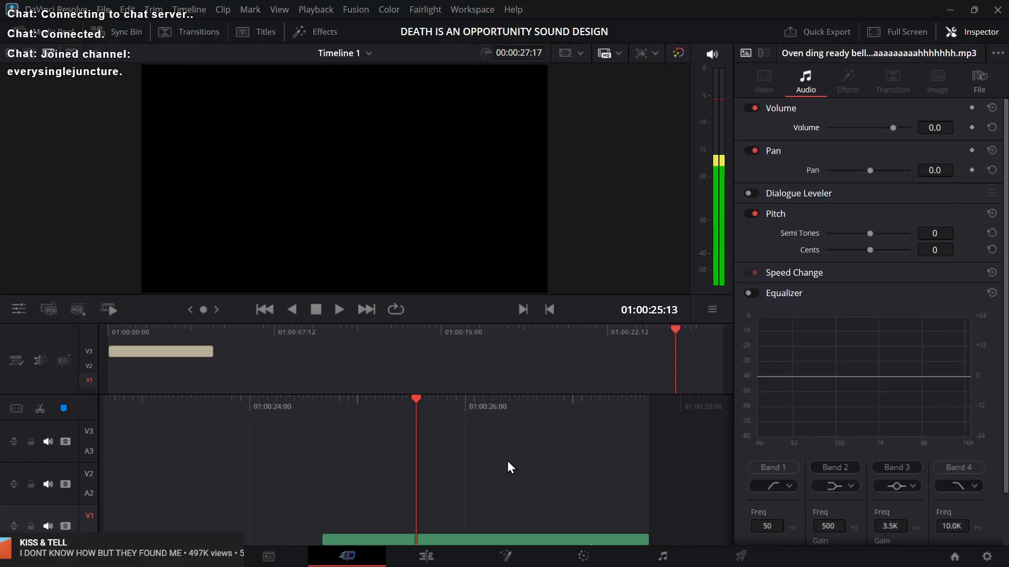
key(space)
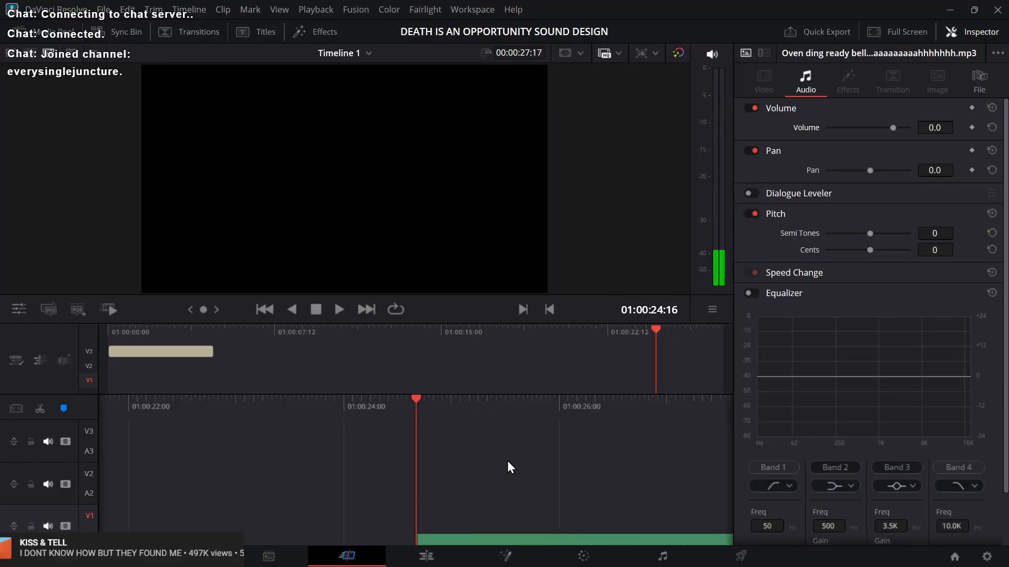
click(325, 31)
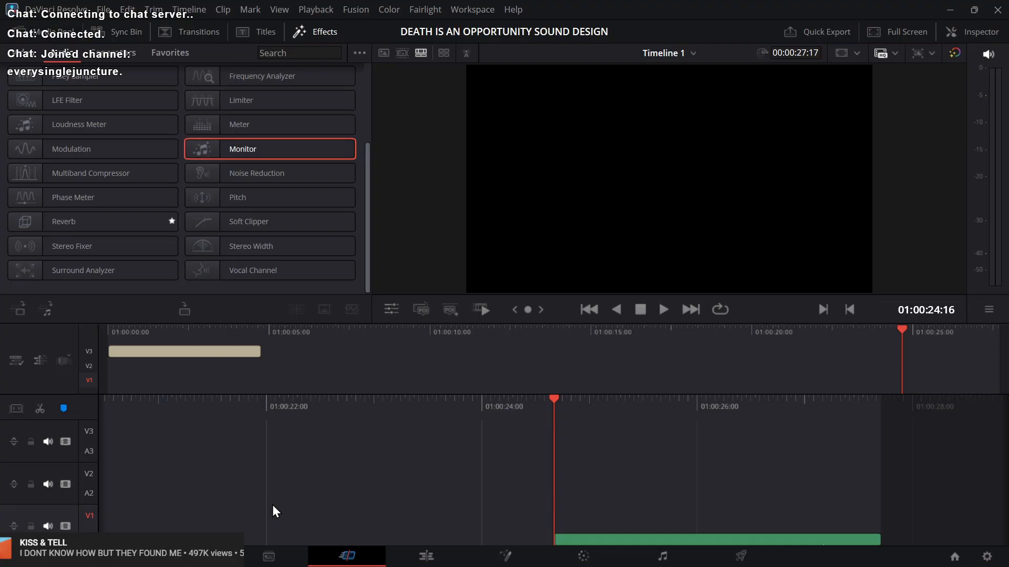
drag(652, 472, 696, 541)
double_click(696, 541)
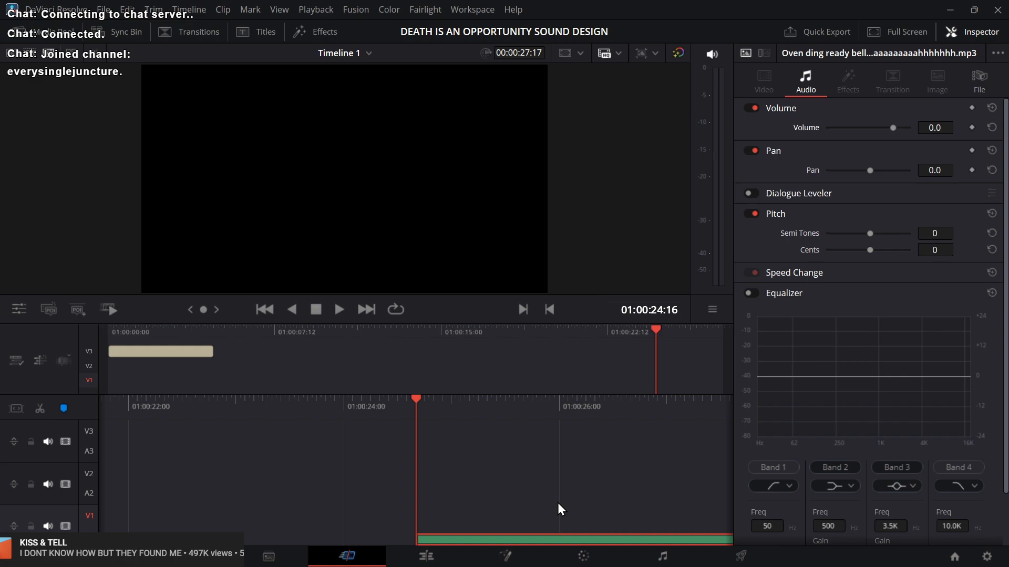
Step: Replay the oven ding from its start and reopen the audio effects library
click(558, 503)
key(space)
key(space)
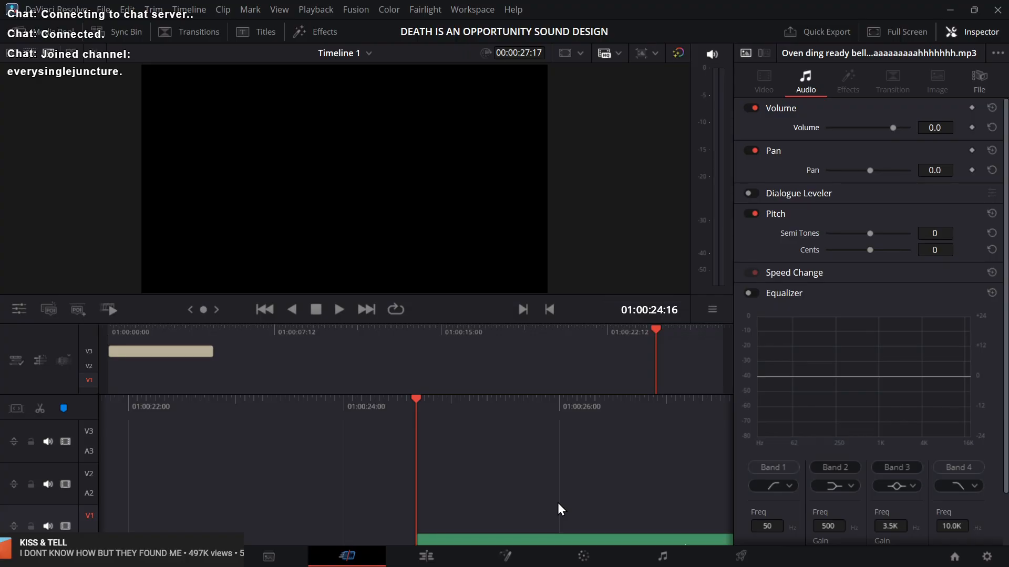
key(space)
key(space)
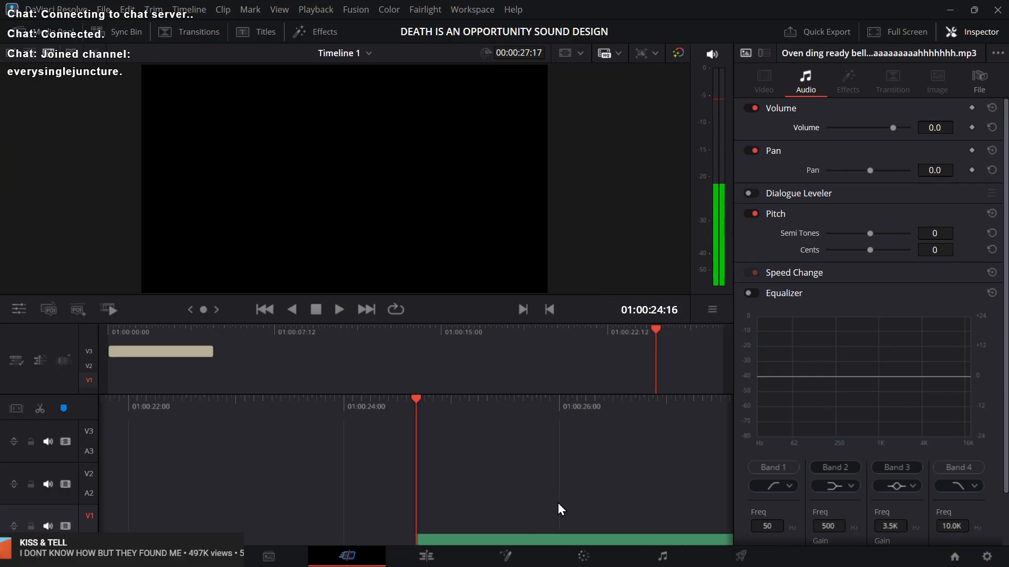
click(308, 38)
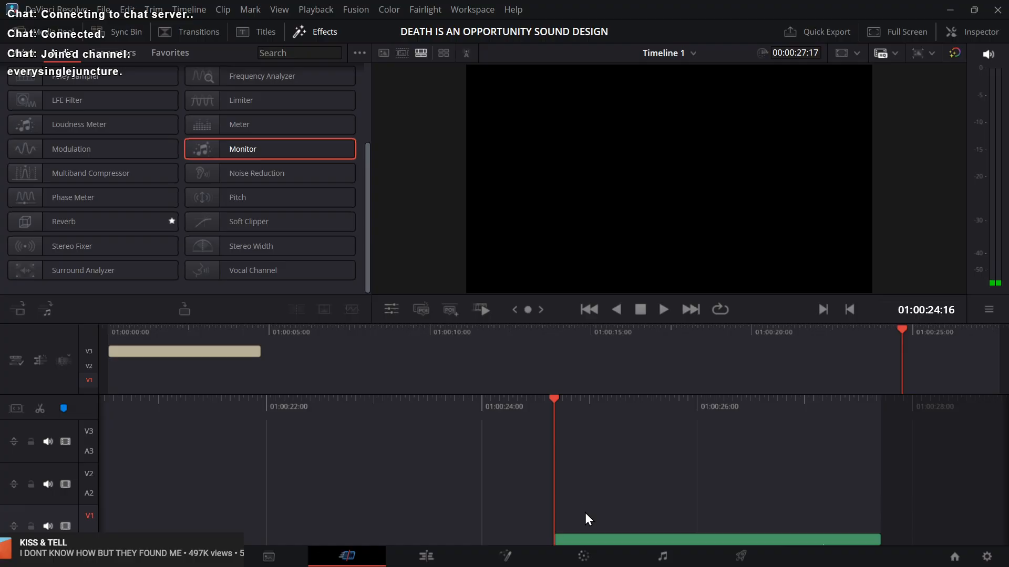
Step: Add the Flanger audio effect to the oven ding clip at the end of the timeline
click(585, 539)
scroll(1, 149, up, 2)
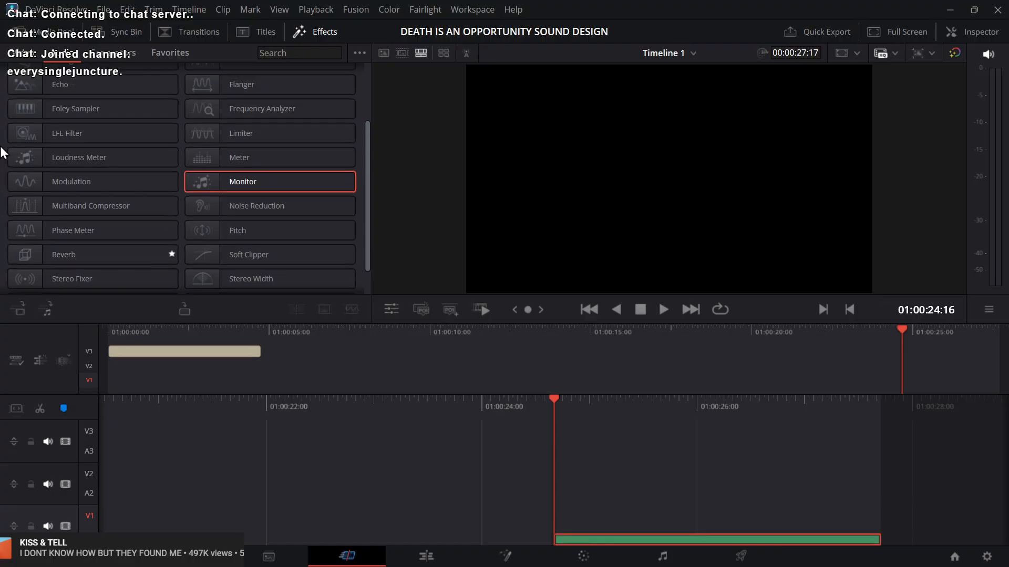
scroll(2, 152, up, 2)
click(259, 147)
double_click(260, 146)
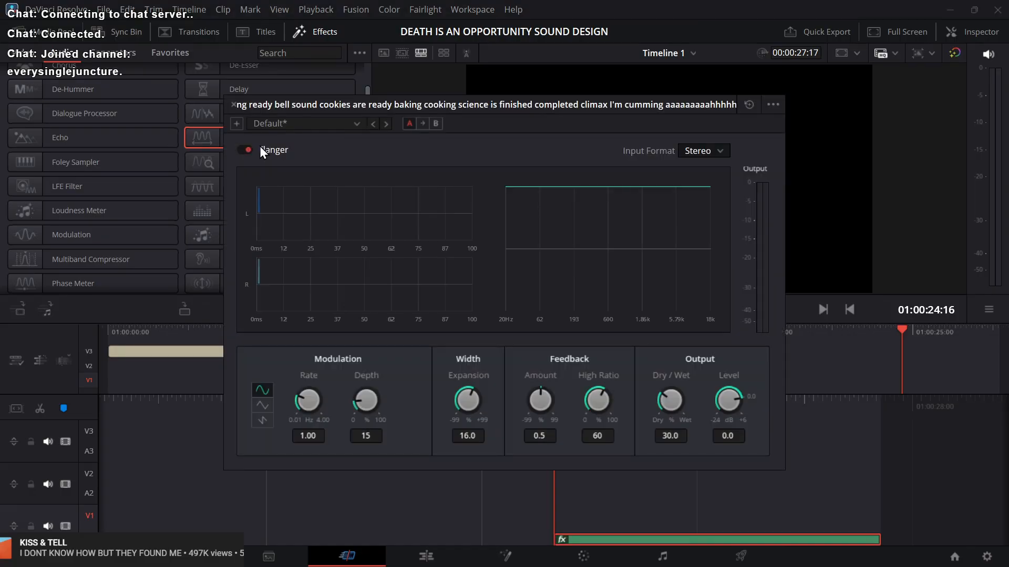
Step: Try the Flanger's Large and Low preset and listen to the clip with it
click(307, 123)
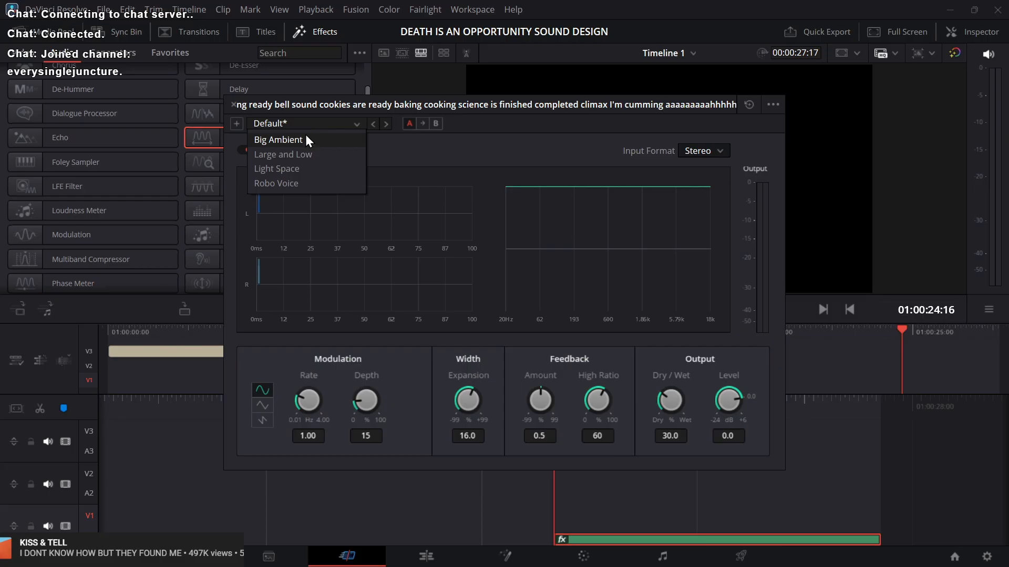
click(311, 155)
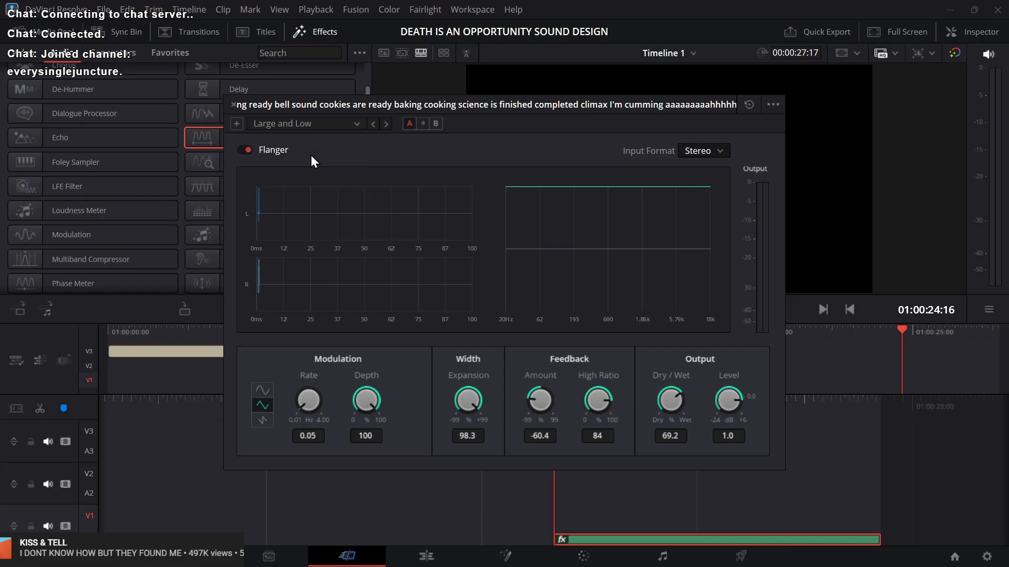
key(space)
key(space)
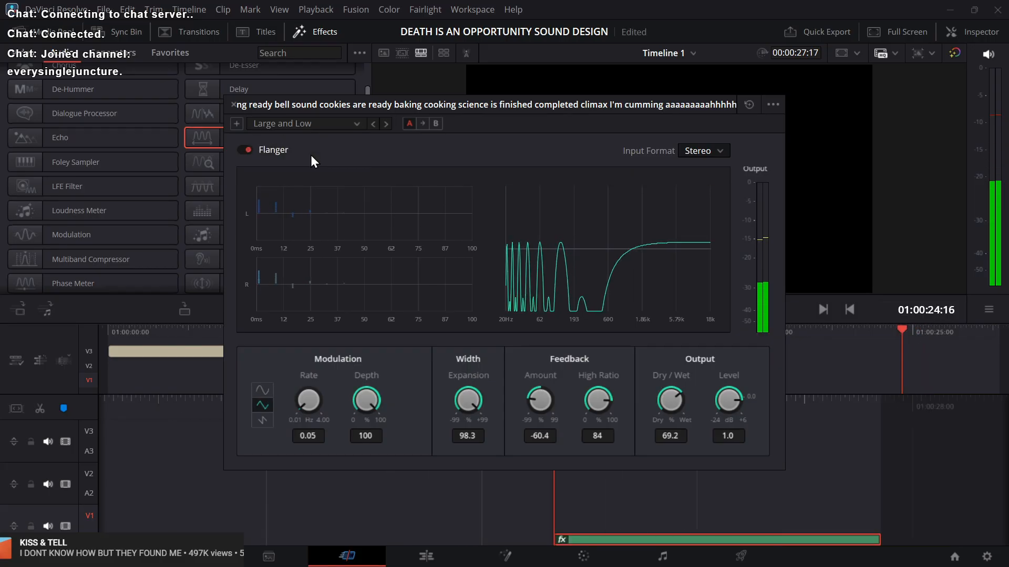
Step: Load the Flanger's Robo Voice preset and listen to the clip with it
click(291, 128)
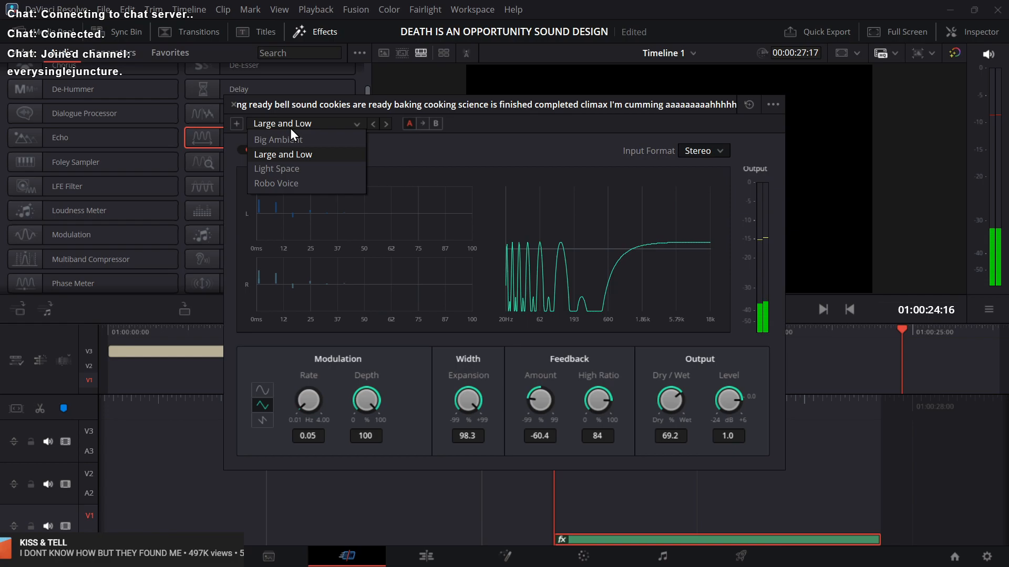
click(293, 181)
key(space)
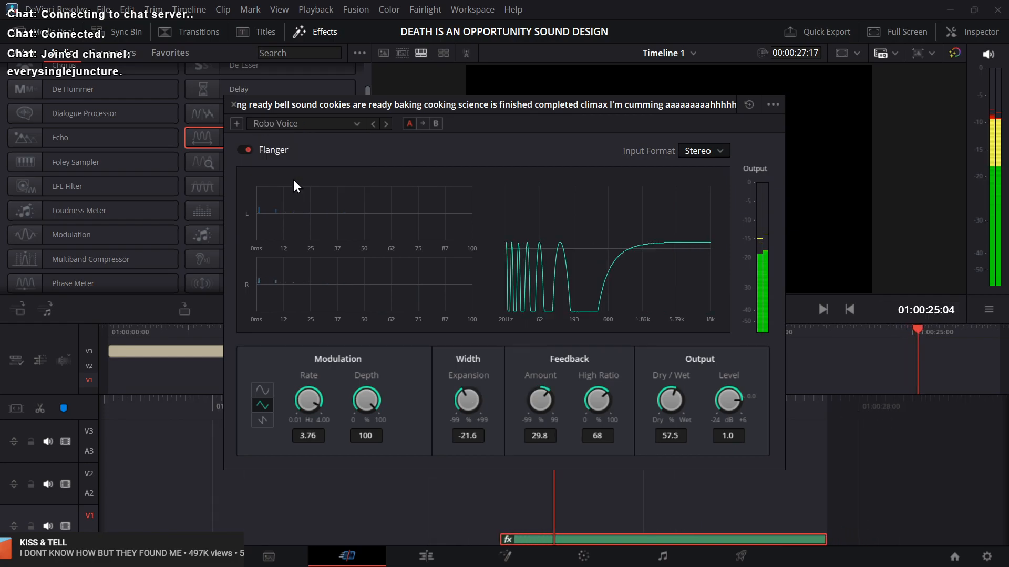
key(space)
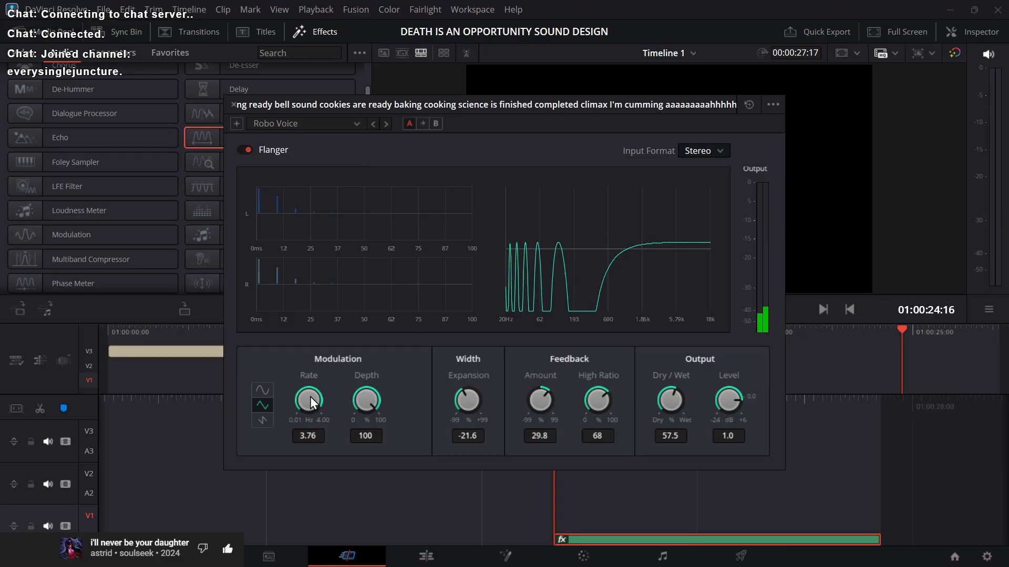
Step: Set the Flanger's Dry/Wet to 29.8 and modulation rate to 2.57, auditioning the sound, and close its settings
drag(663, 403, 594, 398)
key(space)
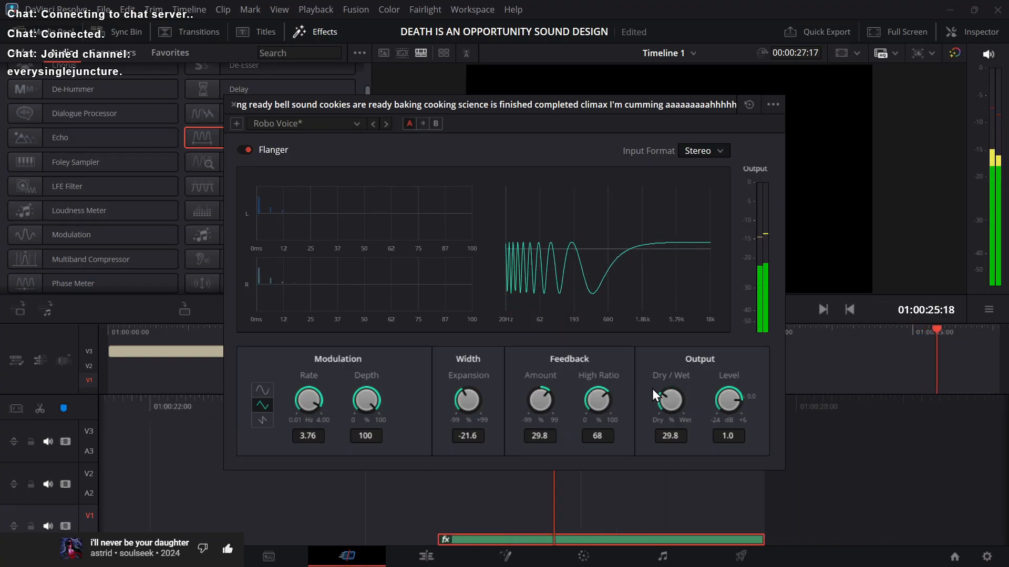
drag(315, 397, 270, 385)
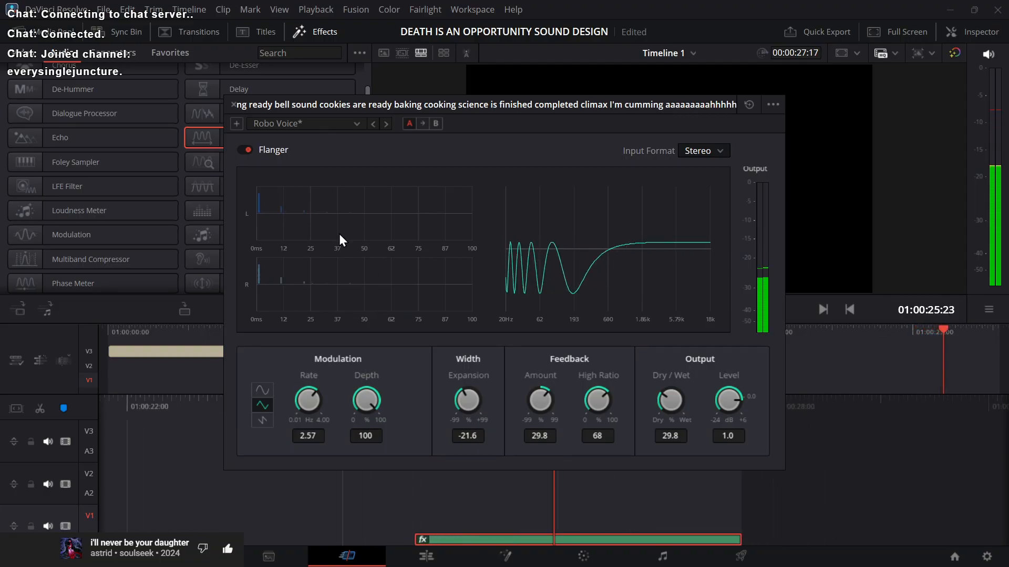
click(235, 105)
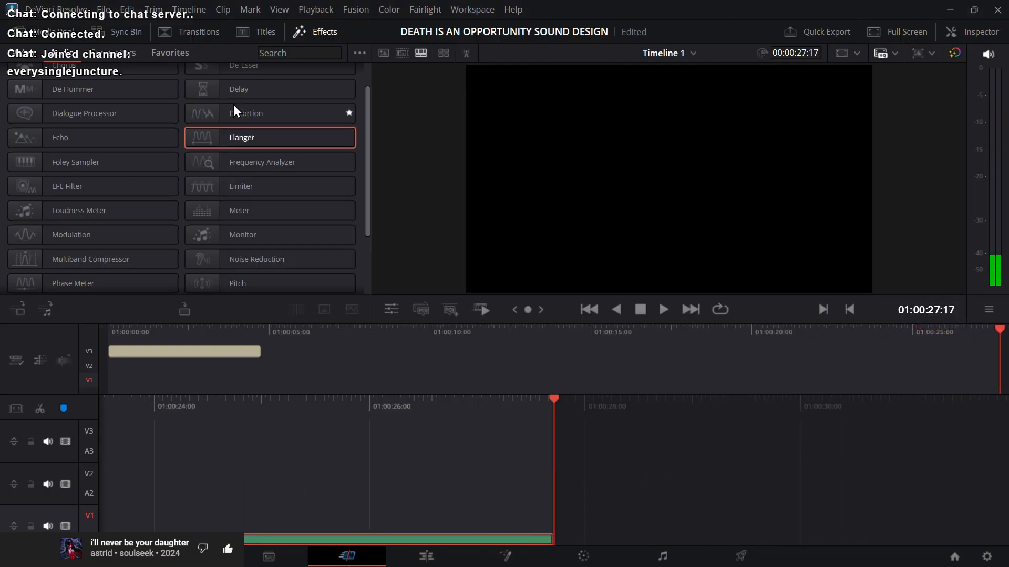
Step: Add the Delay effect to the oven ding clip and set its High Cut to 7.17k while auditioning it
scroll(234, 105, up, 1)
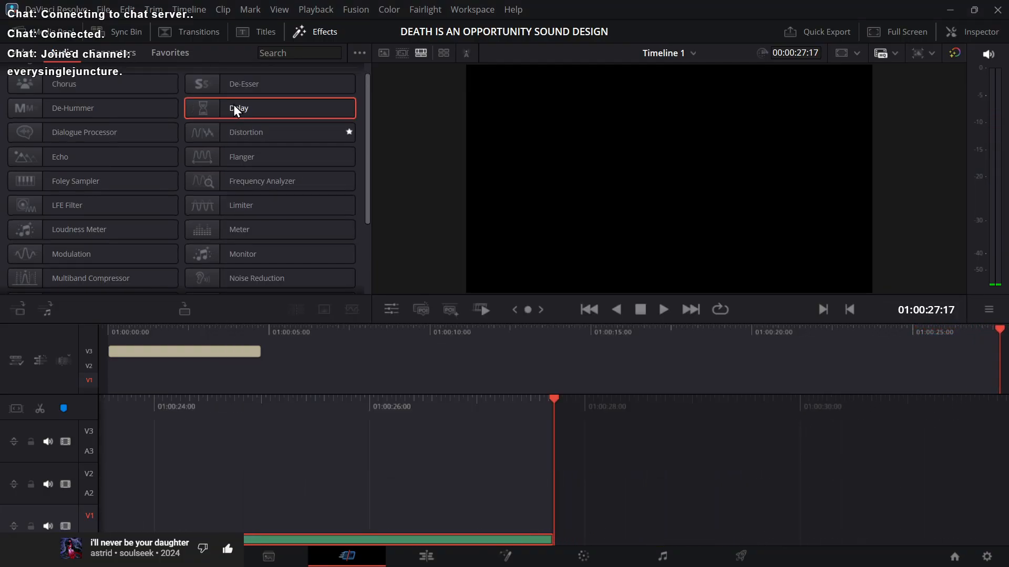
double_click(267, 108)
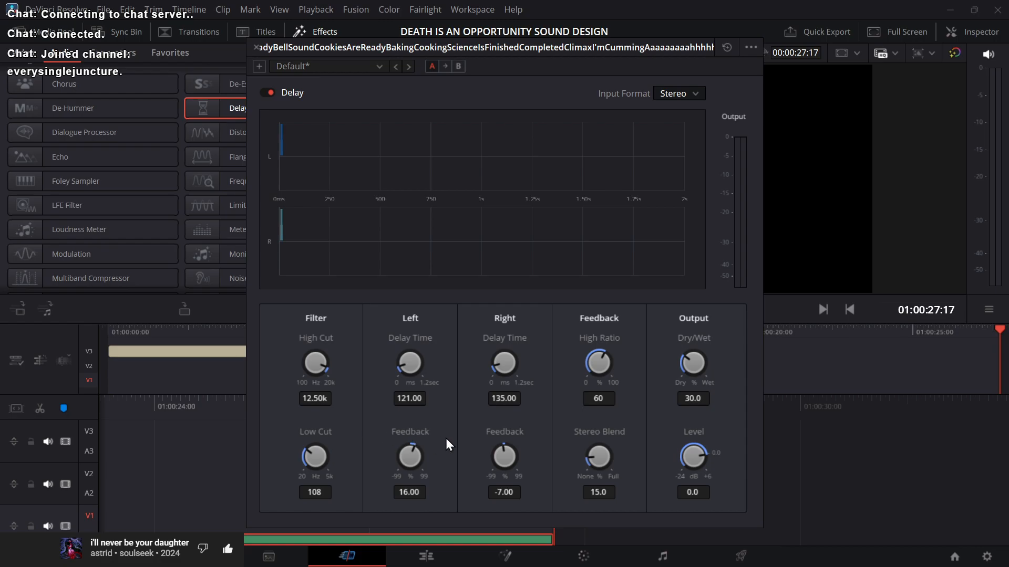
key(space)
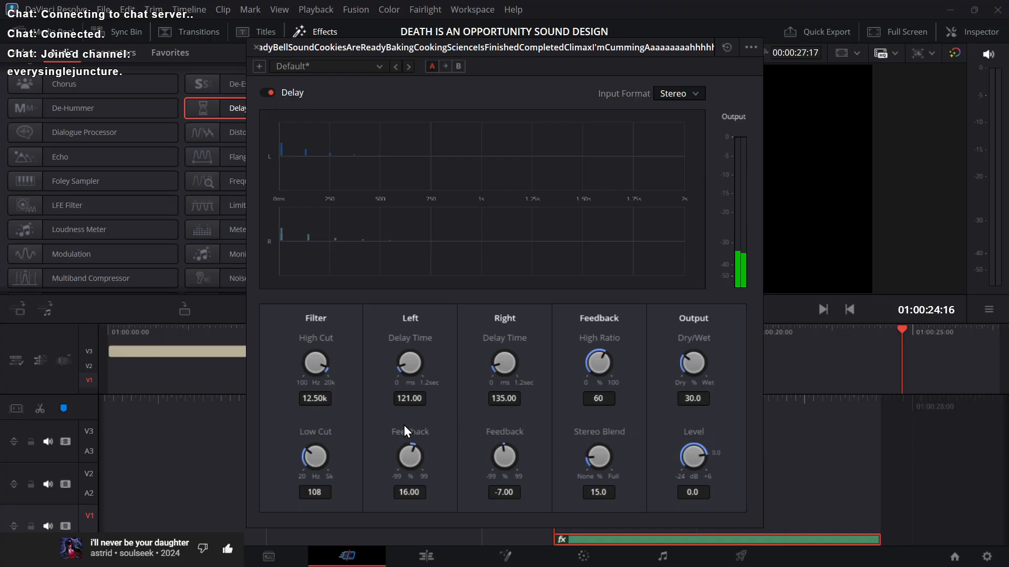
drag(310, 369, 282, 364)
key(space)
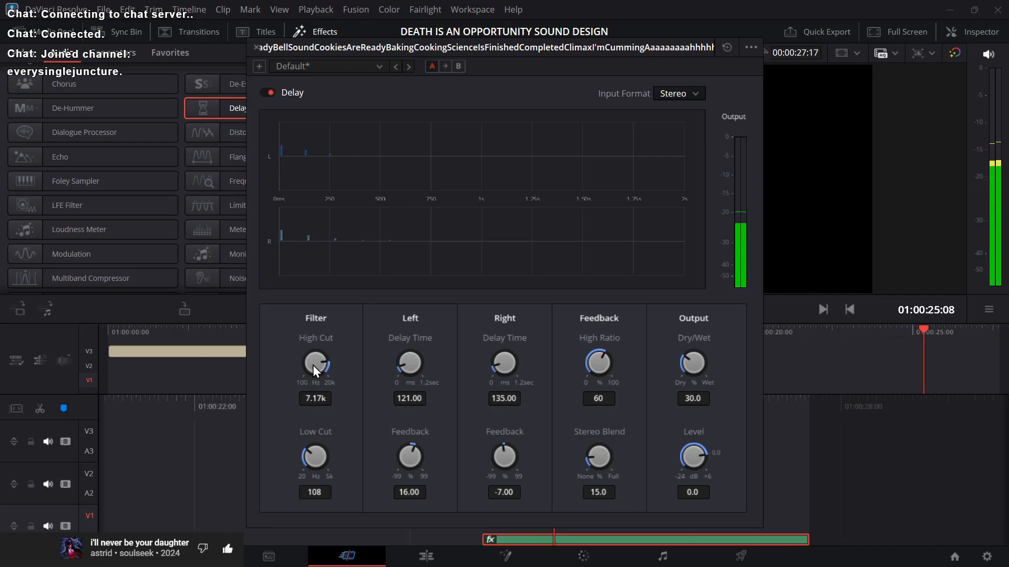
Step: Set the Delay's Dry/Wet to 16.5, audition the result and close the effect's settings
key(space)
drag(692, 366, 661, 344)
key(space)
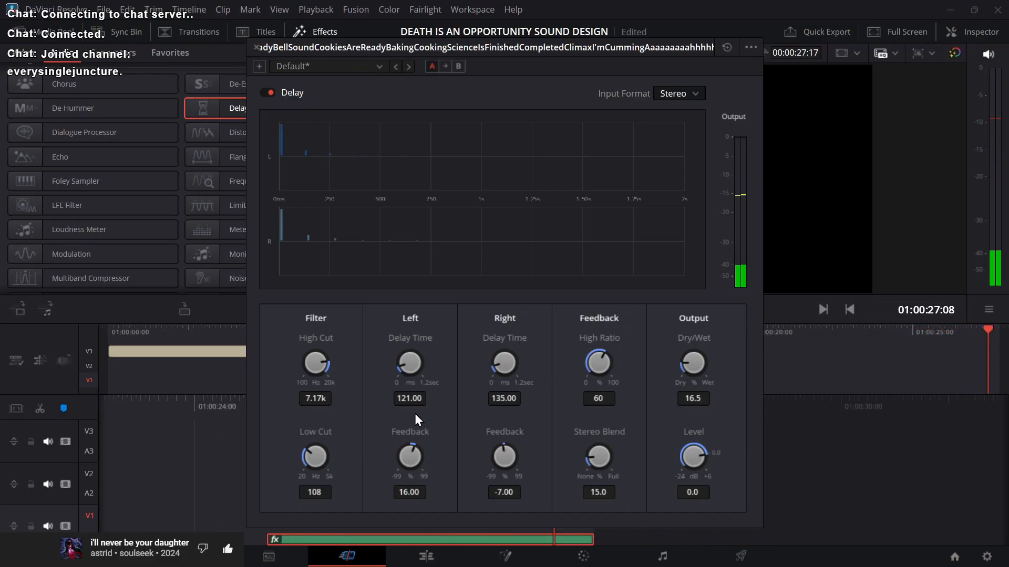
key(space)
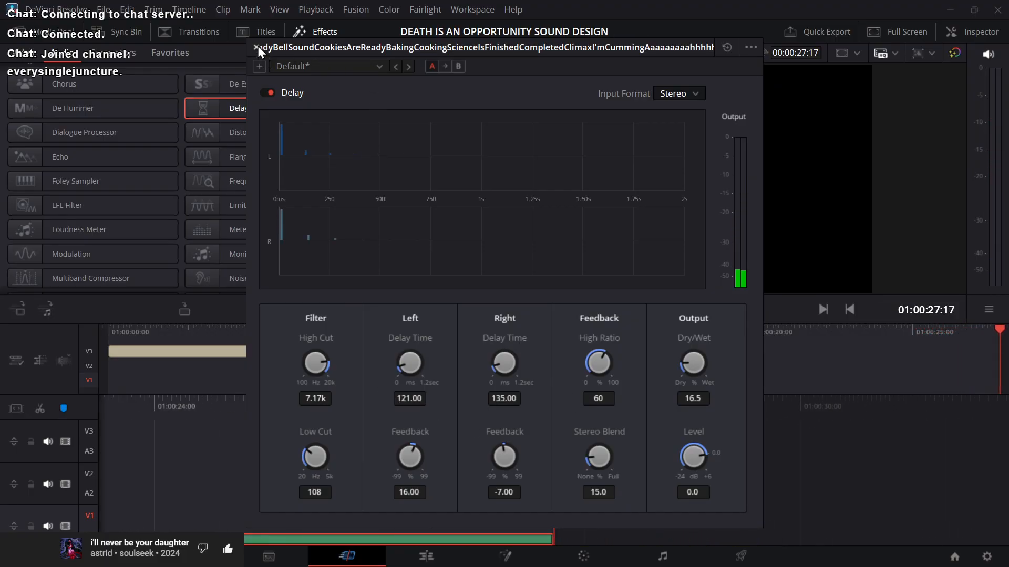
click(257, 47)
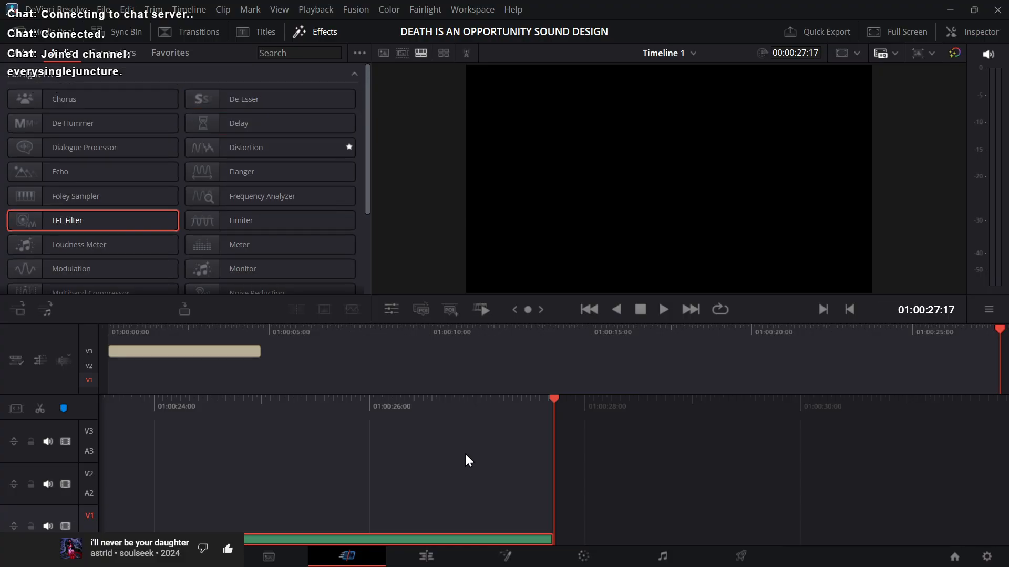
Step: Play the oven ding clip with both effects and display its audio effect settings for inspection
key(space)
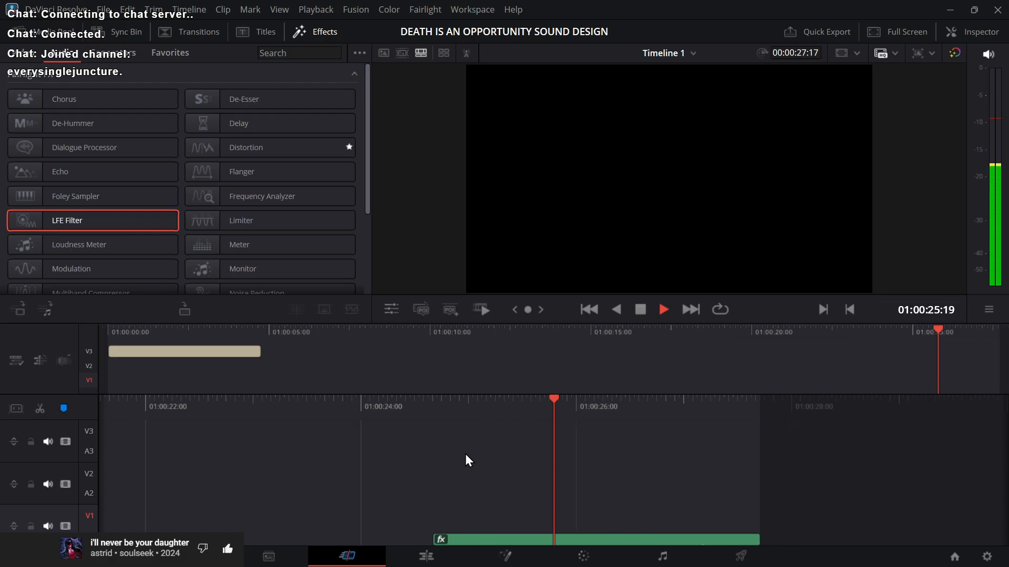
click(981, 33)
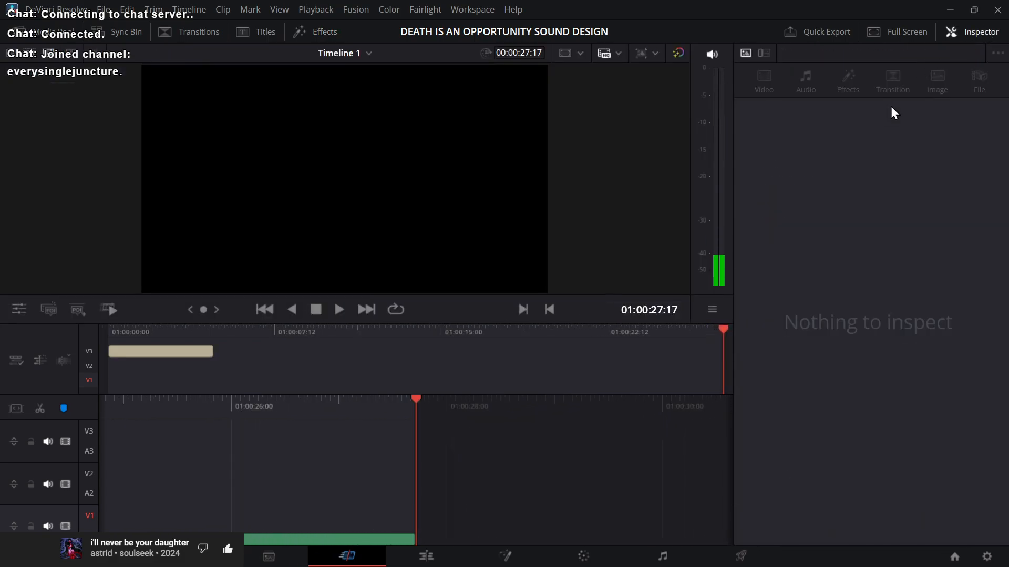
key(Up)
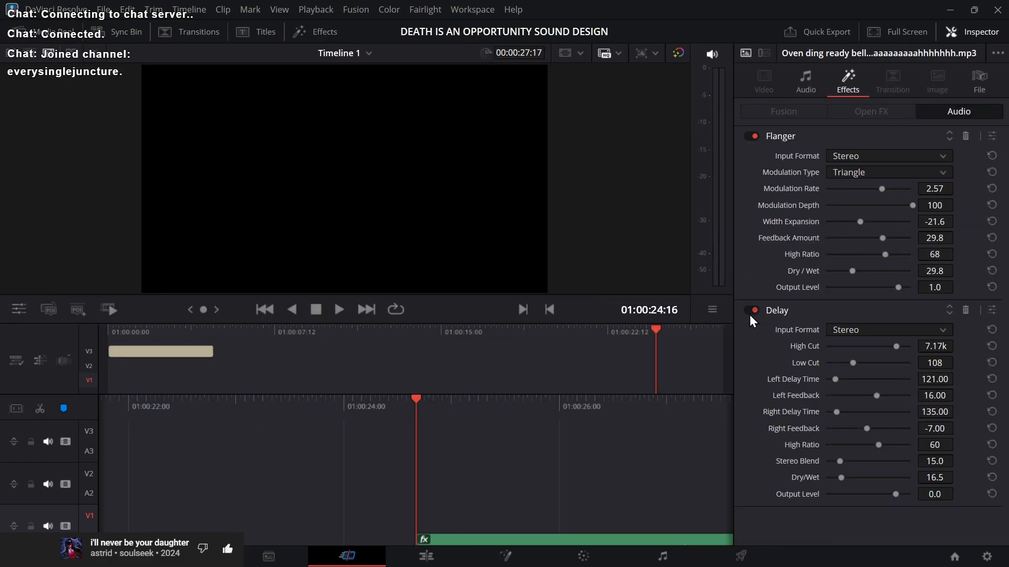
key(space)
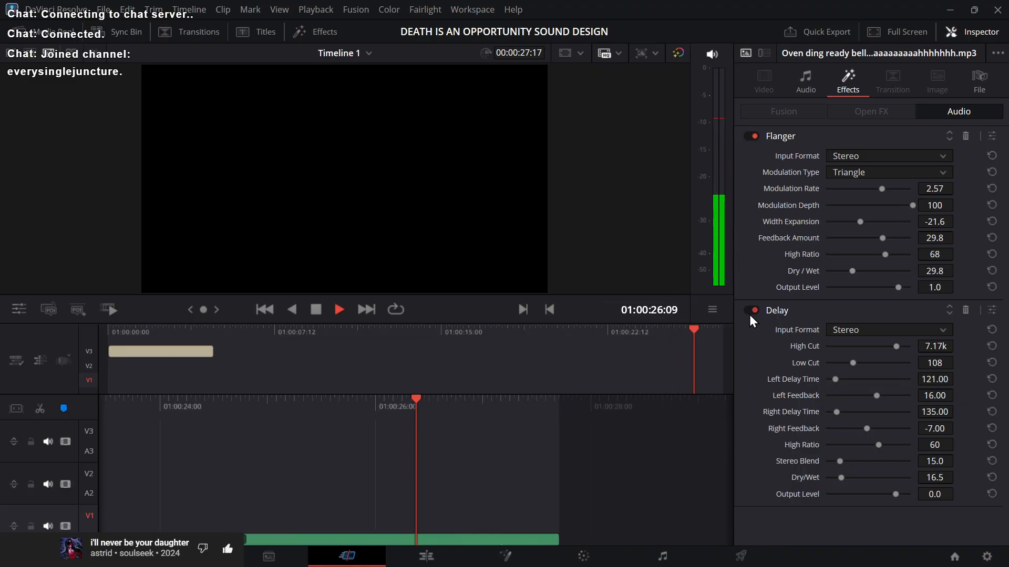
Step: Bypass the Delay effect and replay the clip to hear it with only the Flanger
click(750, 311)
key(space)
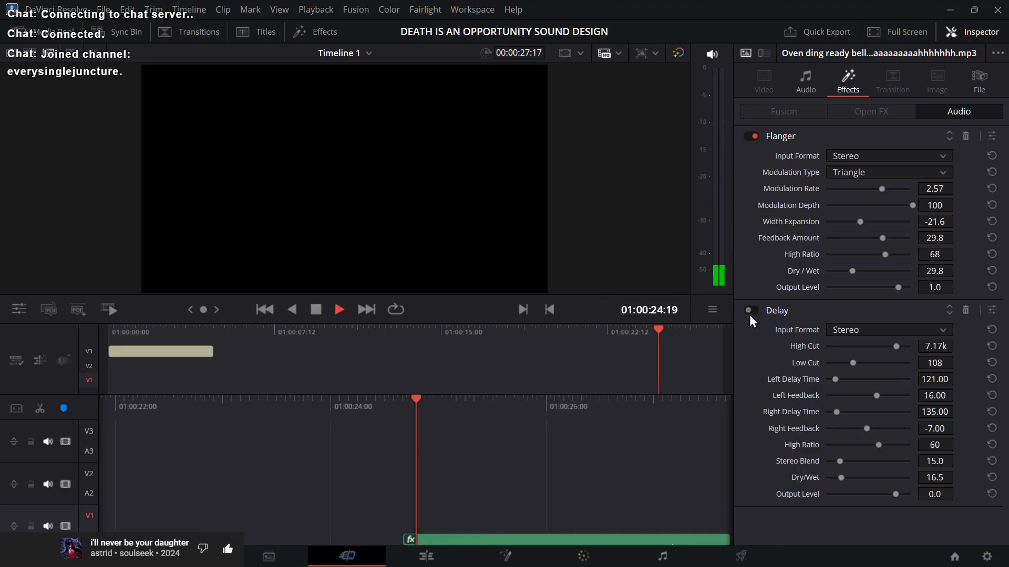
key(space)
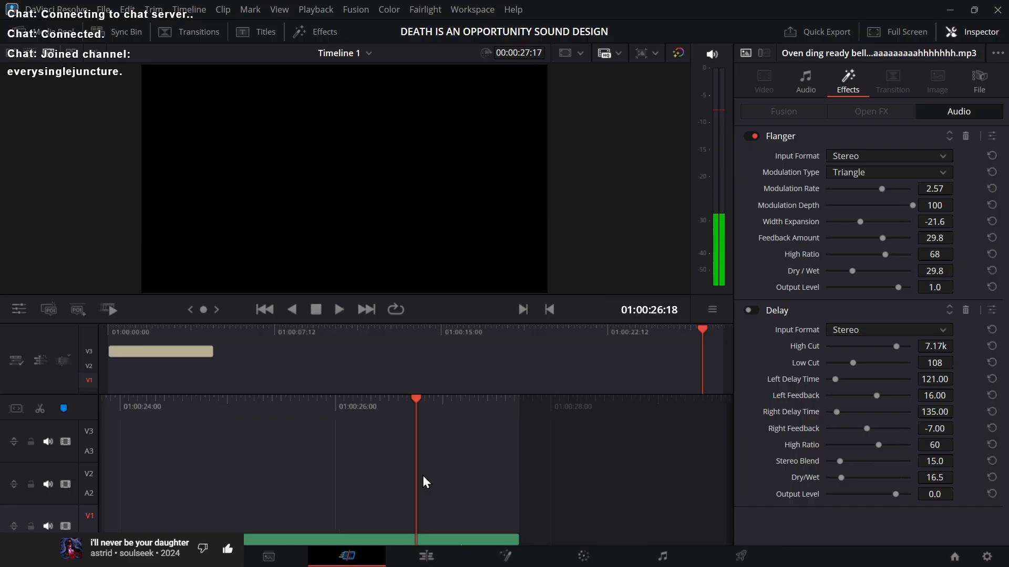
key(space)
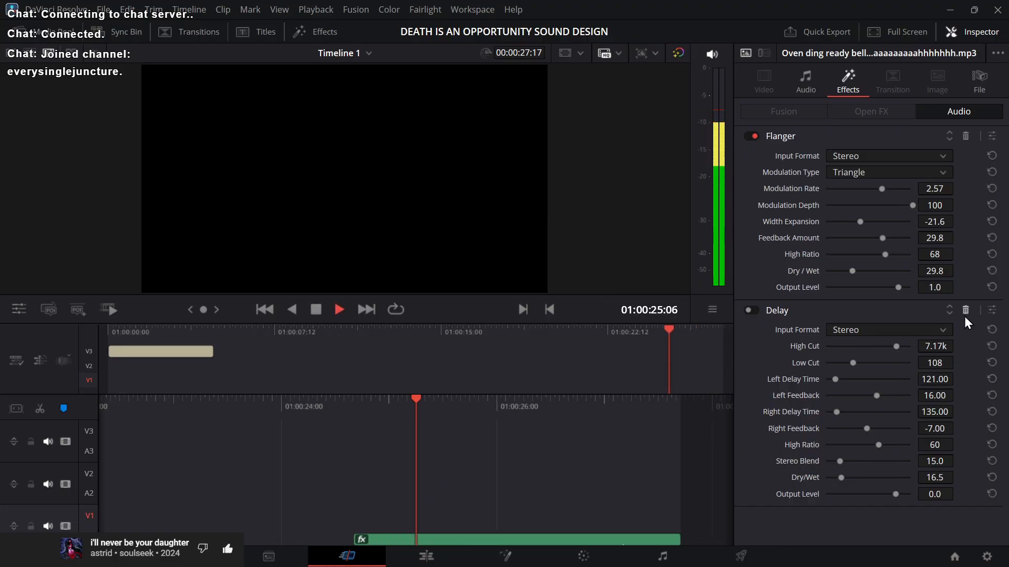
key(space)
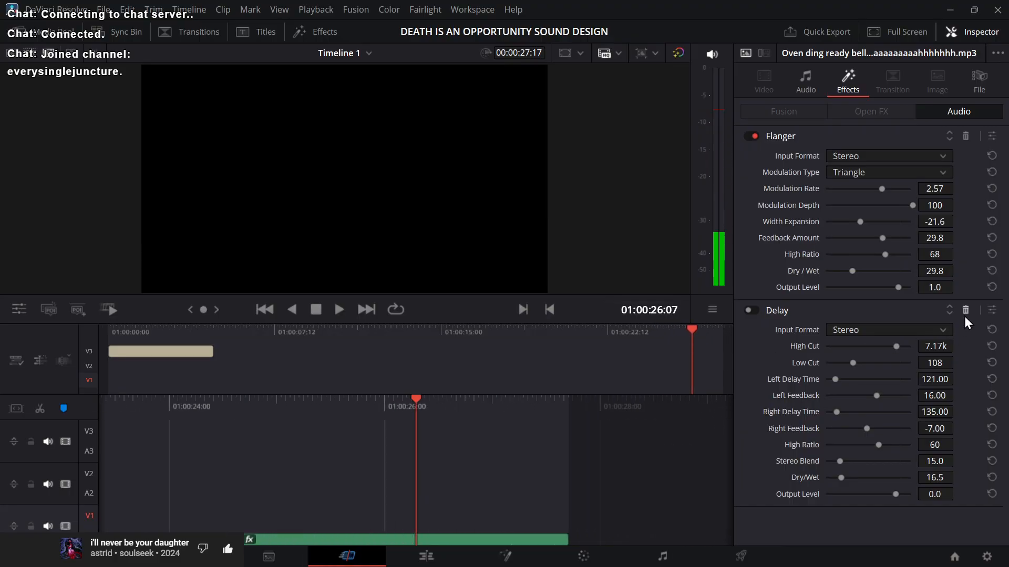
Step: Switch the Delay effect back on and replay the clip several times to compare the sound
key(ctrl+z)
key(ctrl+shift+z)
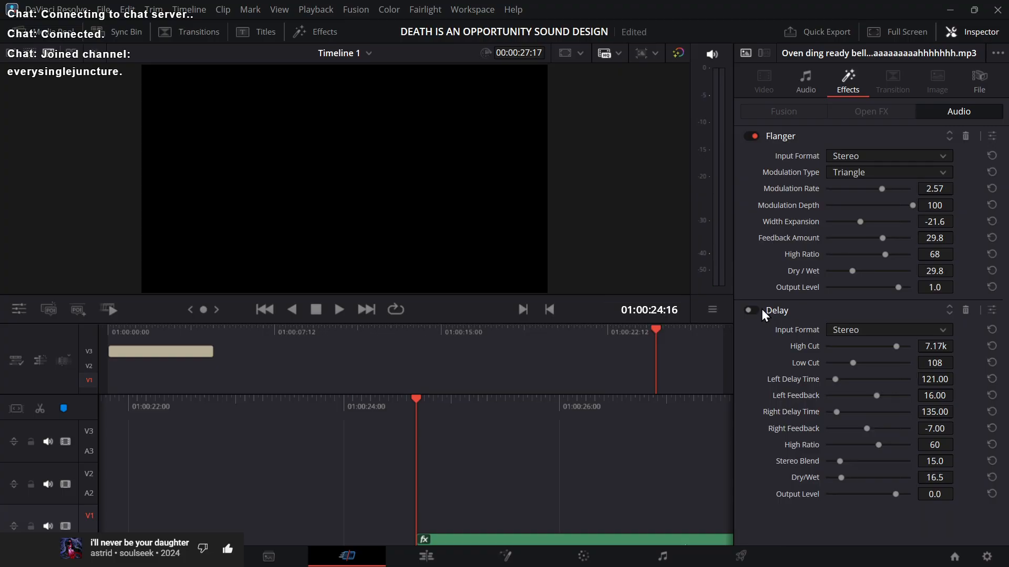
click(756, 309)
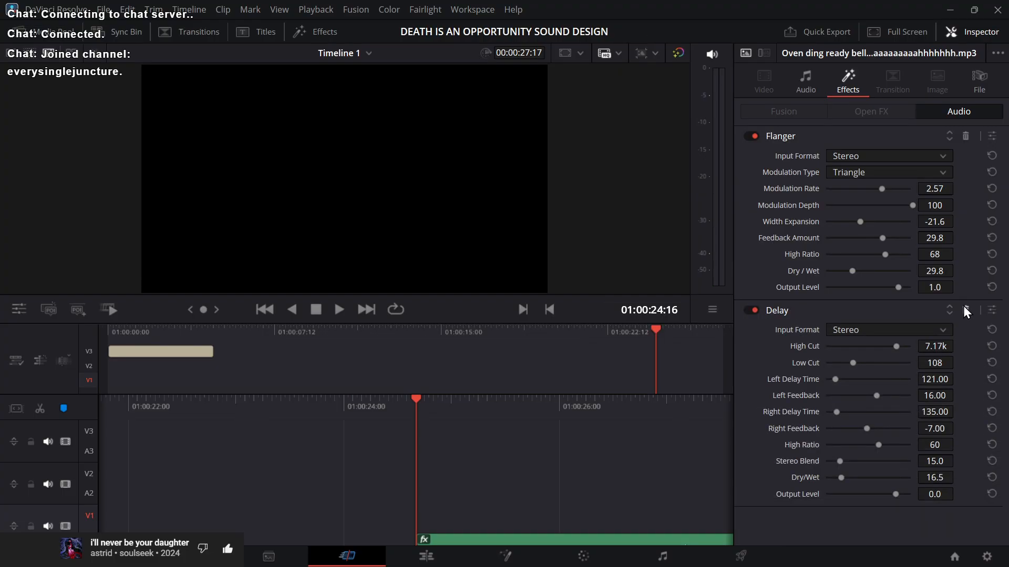
key(space)
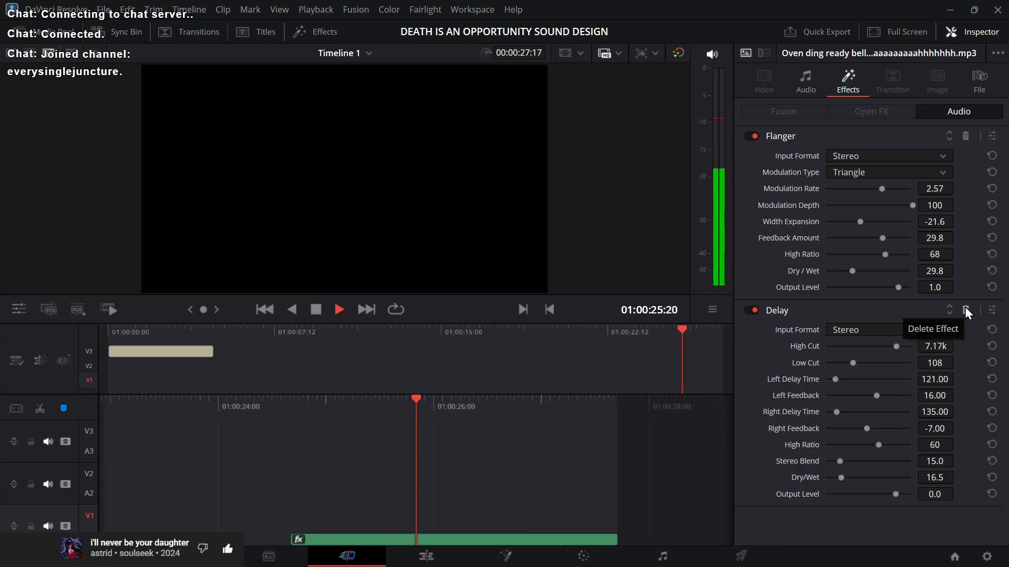
key(space)
key(space)
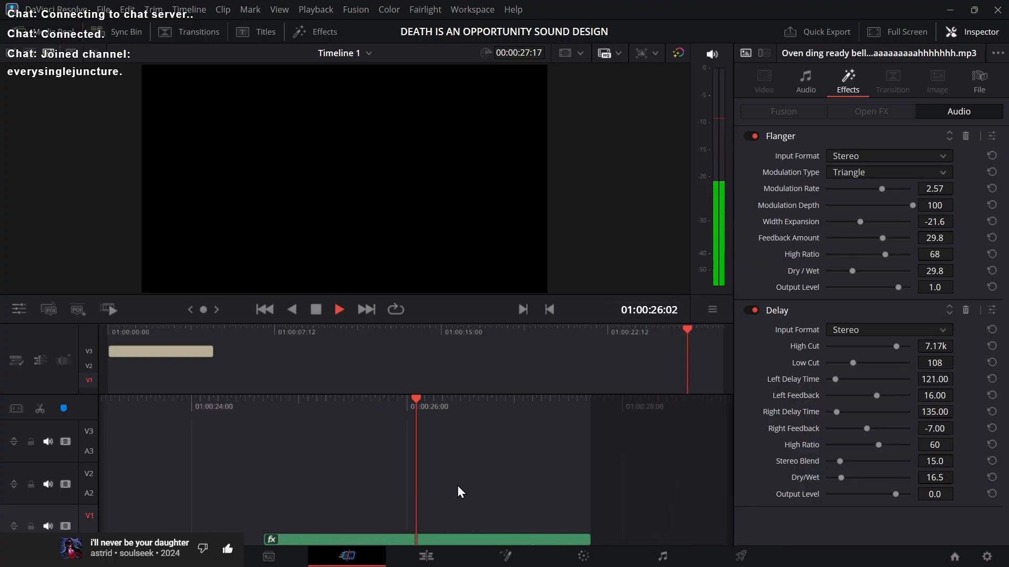
key(space)
key(space)
key(space)
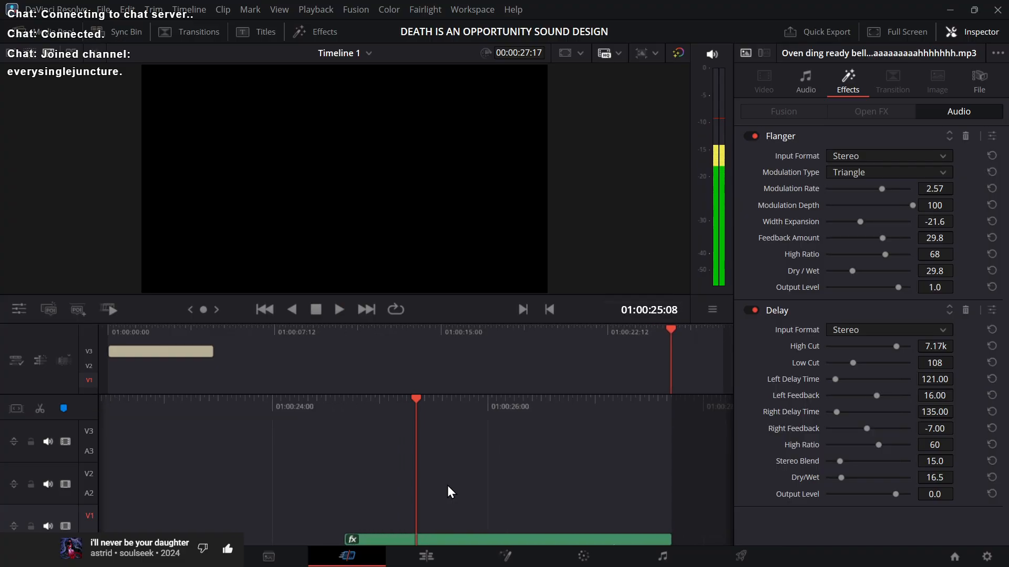
key(space)
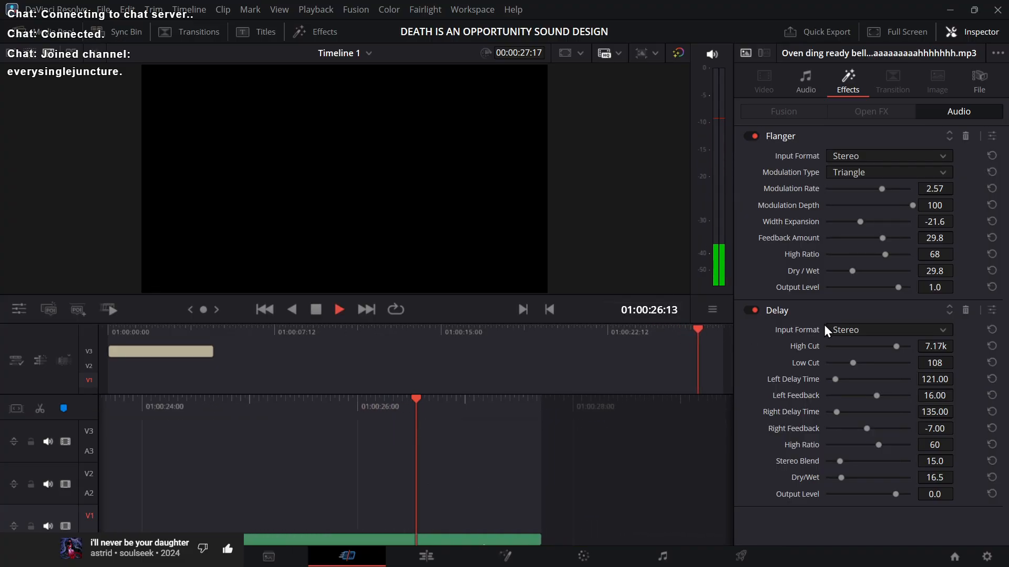
Step: Turn off the Delay effect on the oven ding clip and replay the clip without it
click(753, 309)
key(space)
key(space)
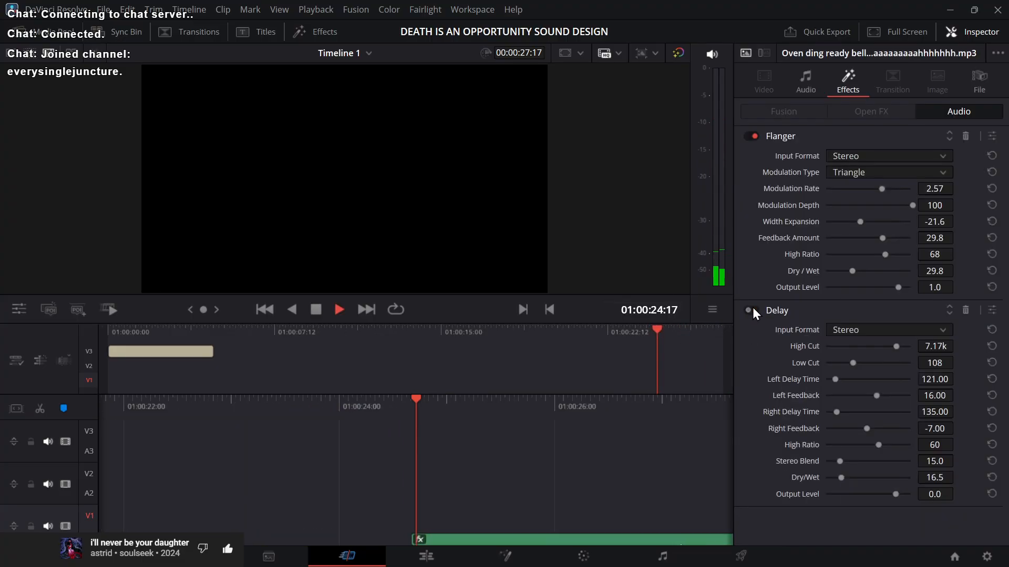
key(space)
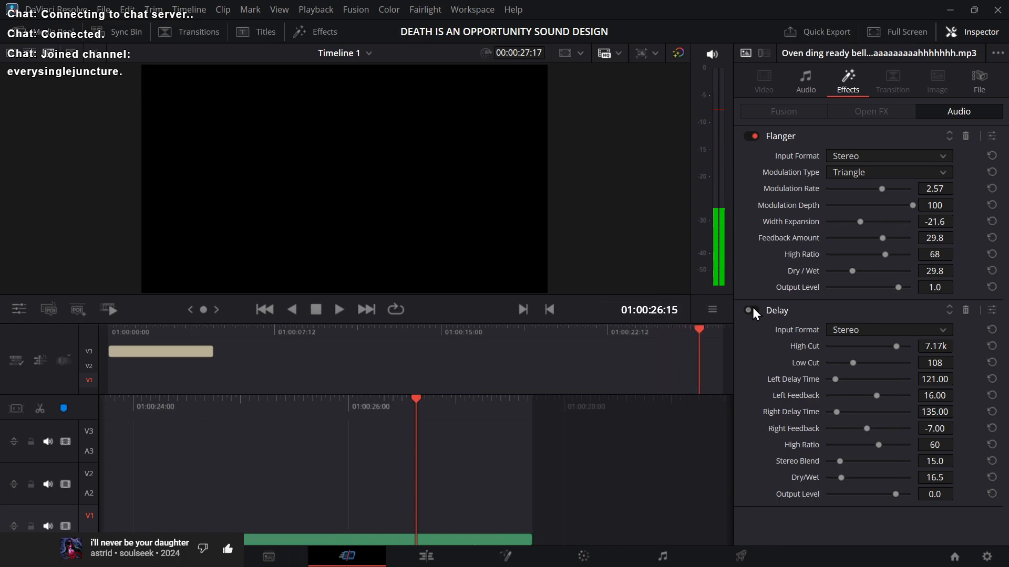
key(space)
key(space)
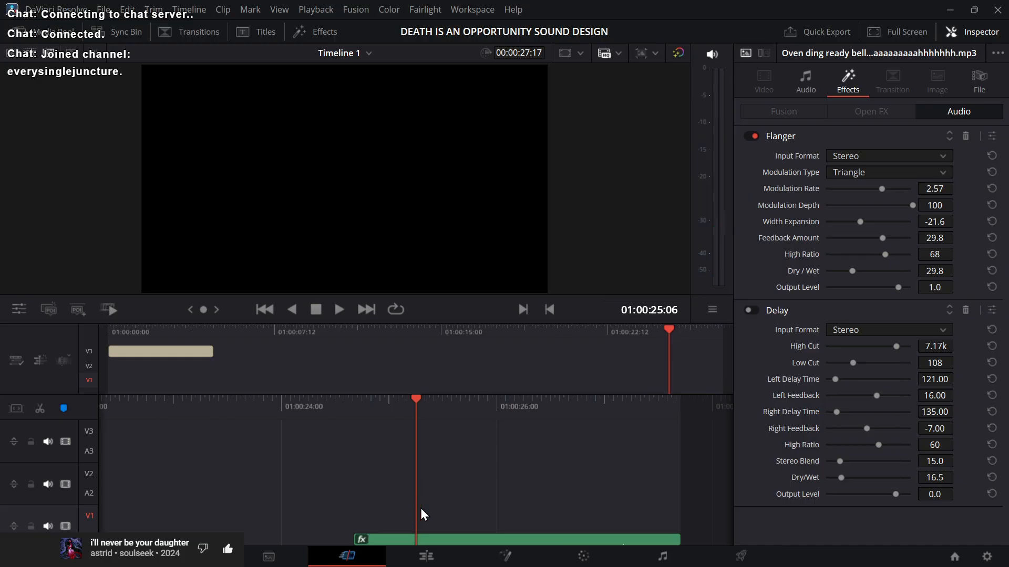
Step: Try splitting the oven ding clip at 01:00:25:06, enabling Delay only on the second part and playing the result
key(ctrl+b)
click(457, 535)
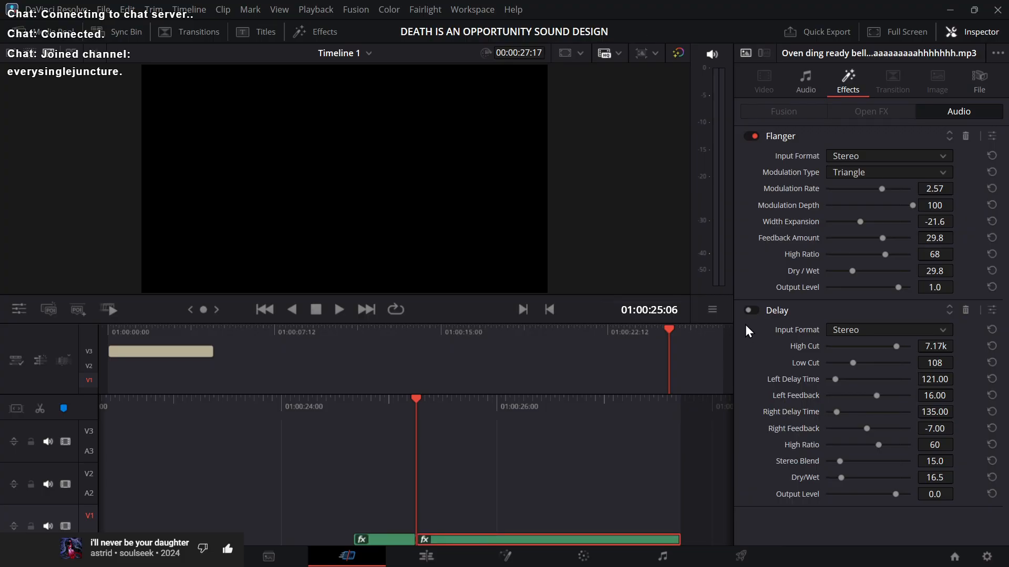
click(750, 311)
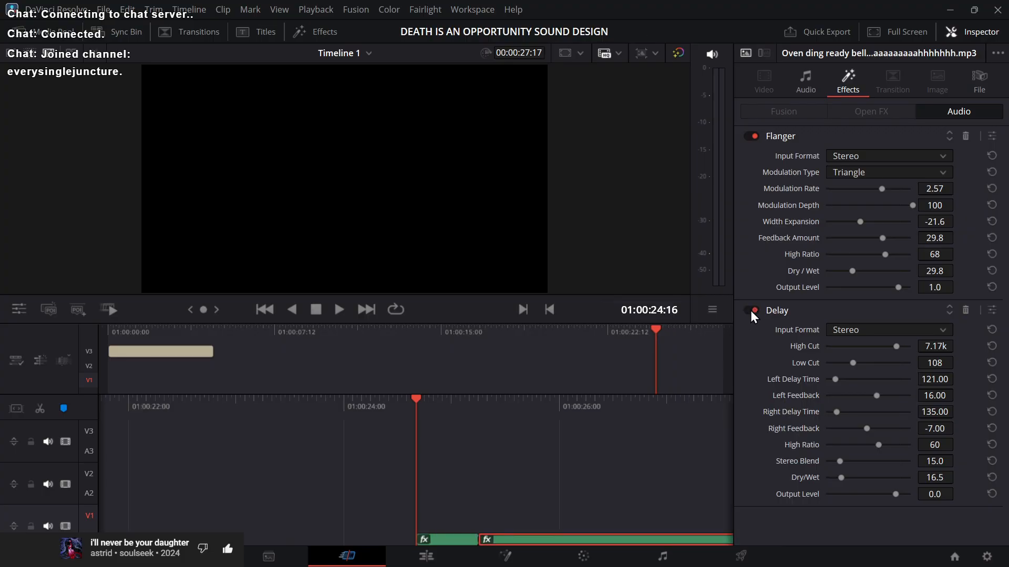
key(space)
click(477, 488)
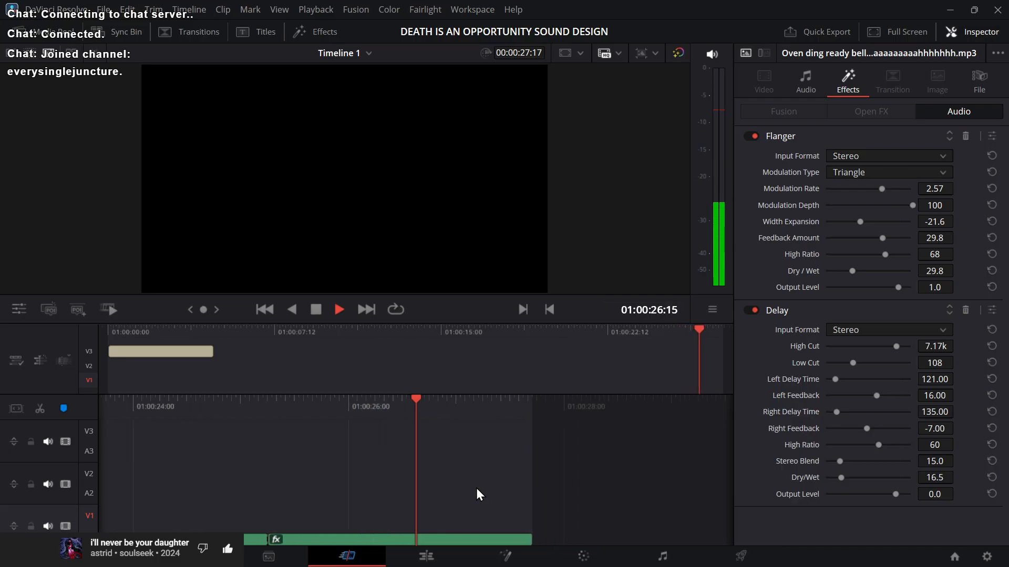
key(space)
key(ctrl+z)
key(ctrl+shift+z)
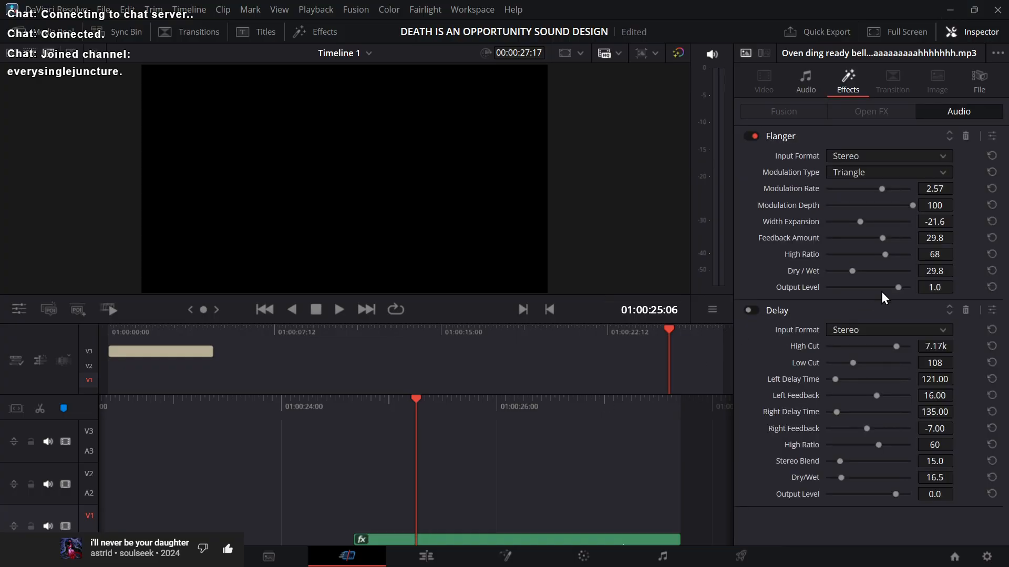
Step: Remove the Delay effect from the oven ding clip and select the clip at its start
click(965, 311)
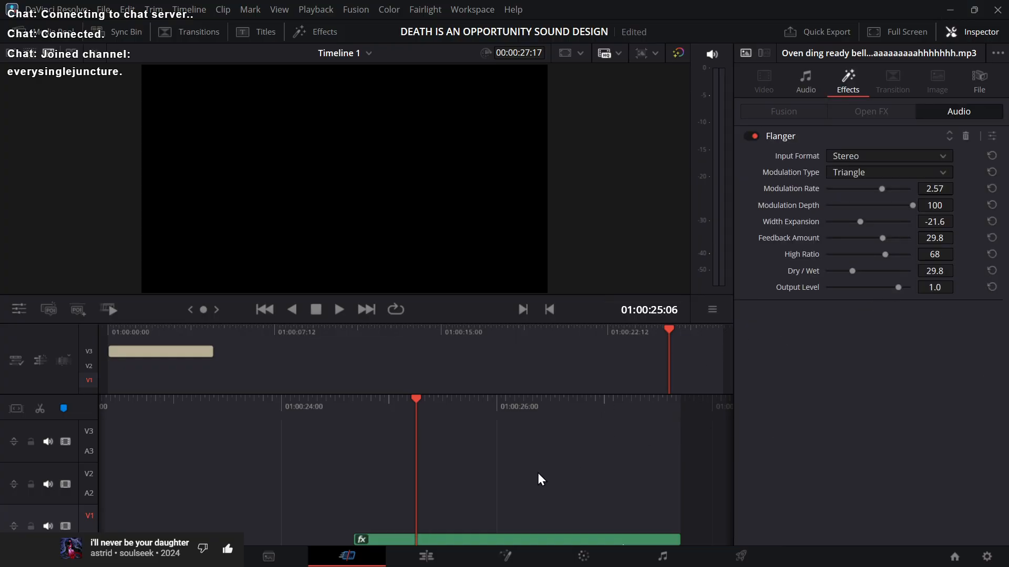
key(Up)
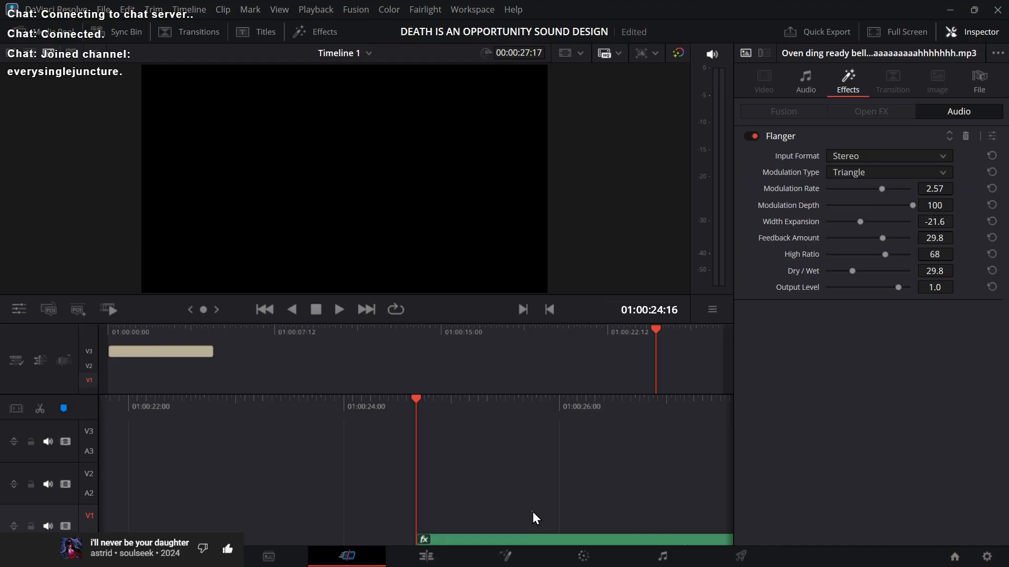
click(550, 539)
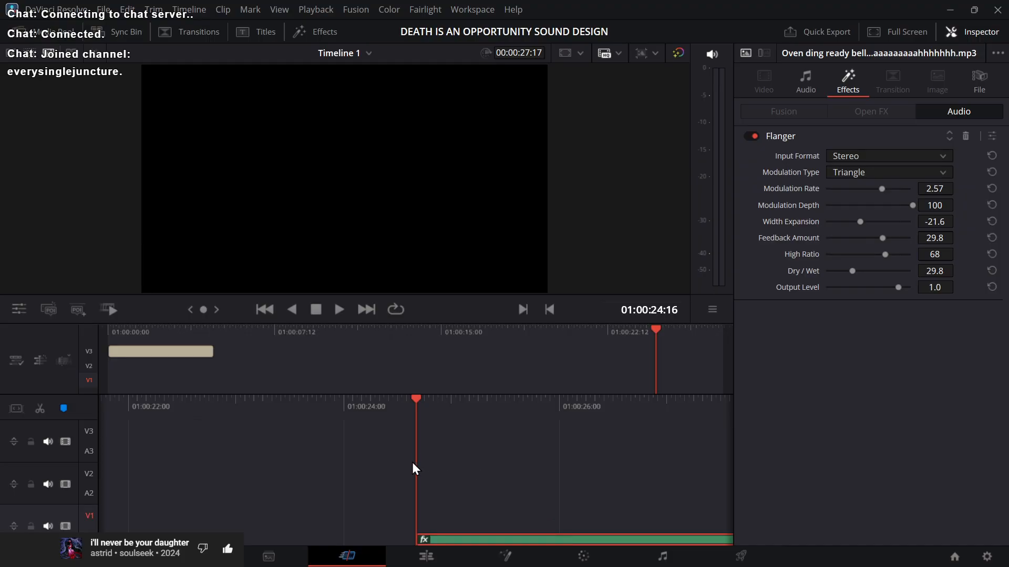
Step: Browse the available audio effects for one to apply to the oven ding clip
click(318, 39)
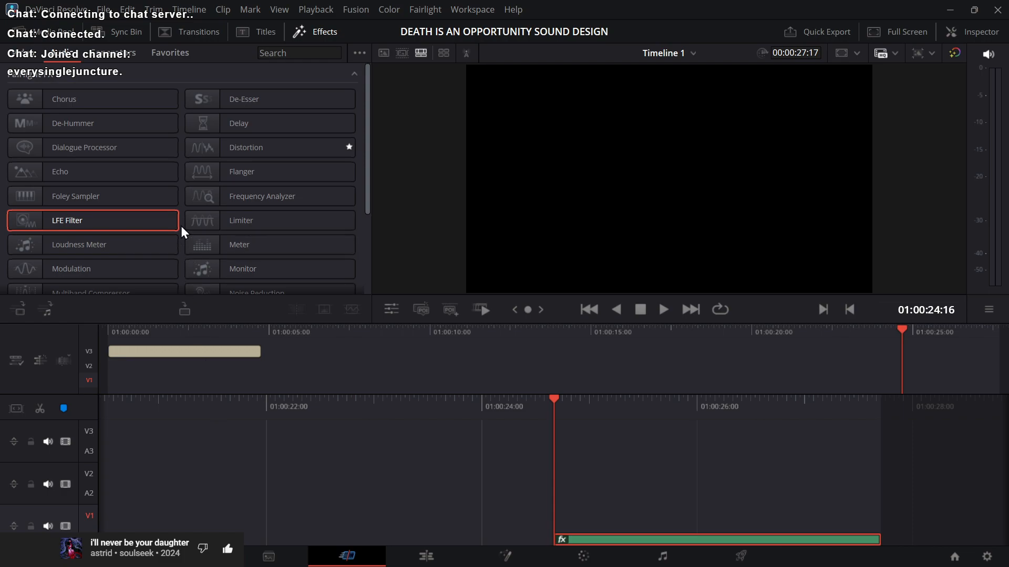
scroll(180, 226, down, 4)
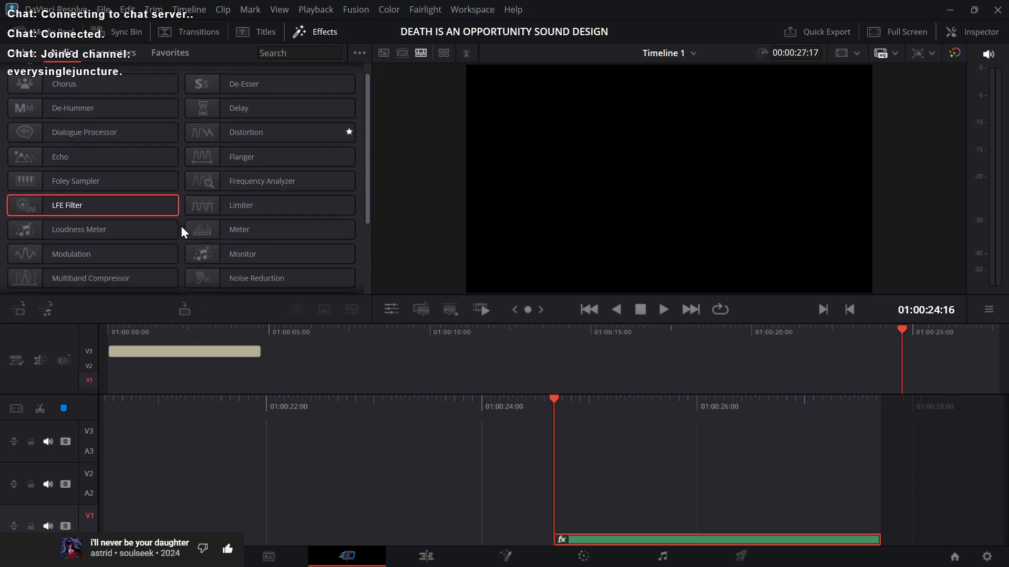
scroll(181, 227, up, 4)
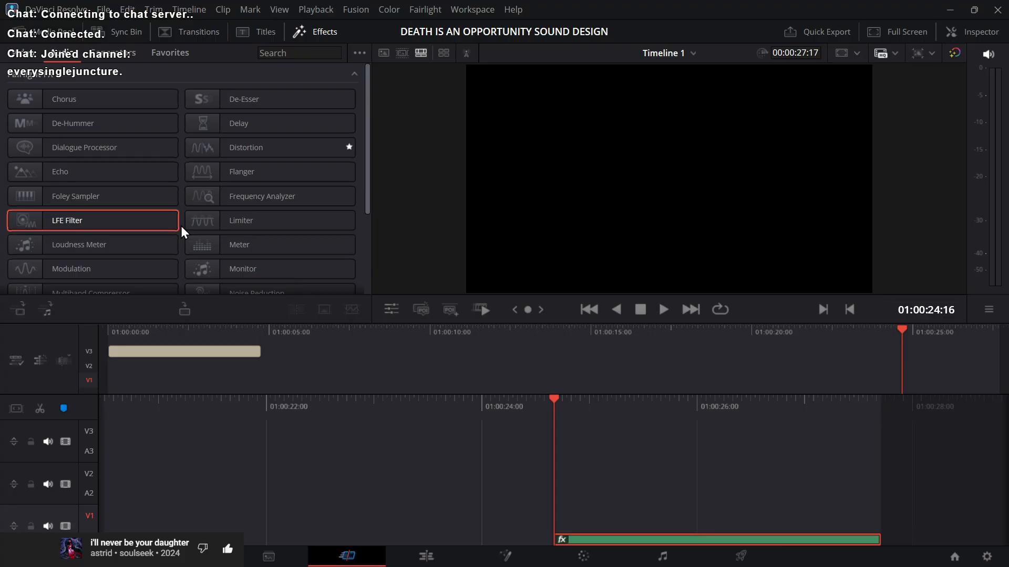
Step: Move the oven ding clip earlier on its track so it starts at 01:00:21:11, and play it
click(515, 454)
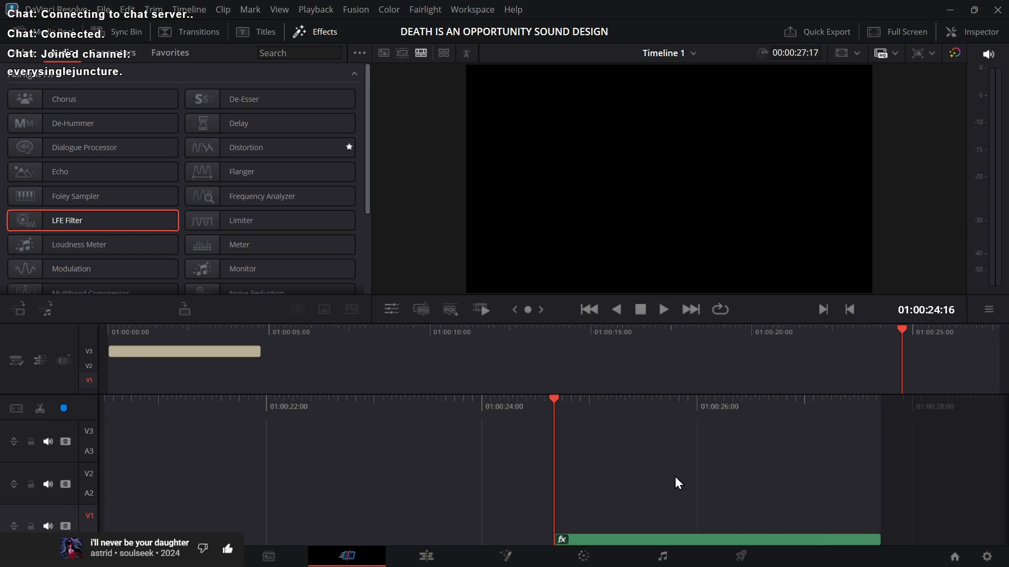
drag(675, 477, 753, 486)
key(Up)
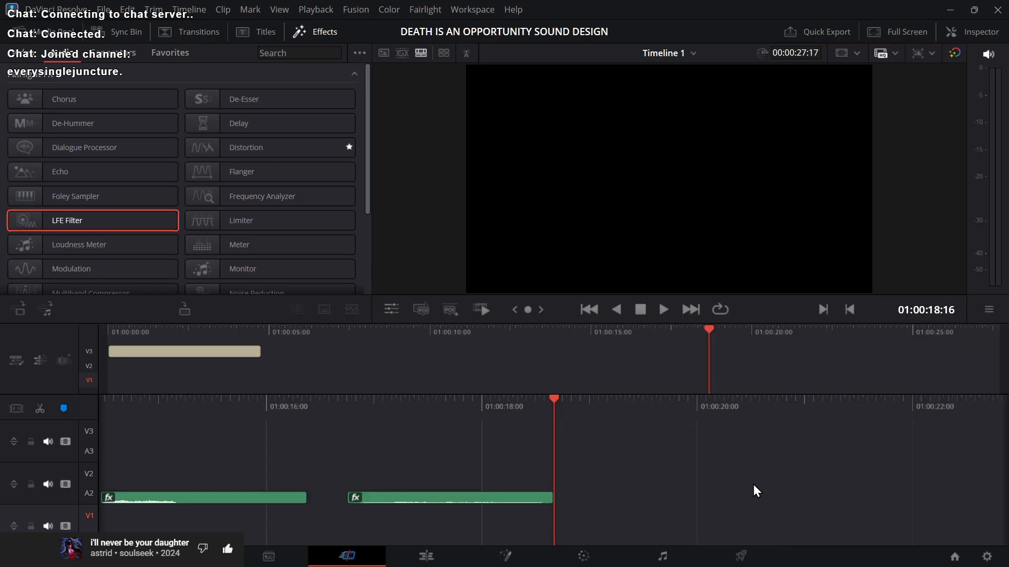
key(Down)
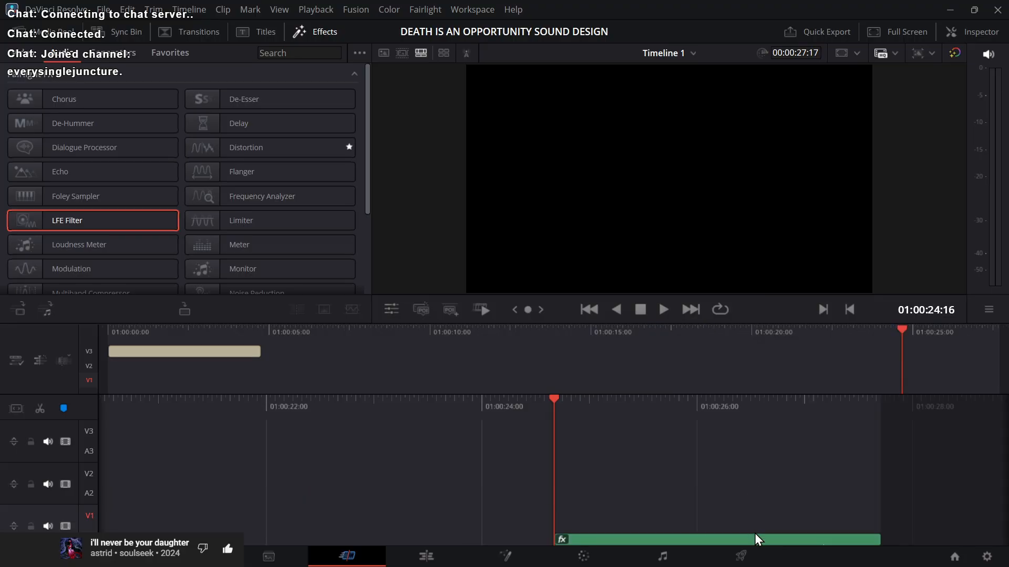
drag(782, 542, 437, 531)
key(Up)
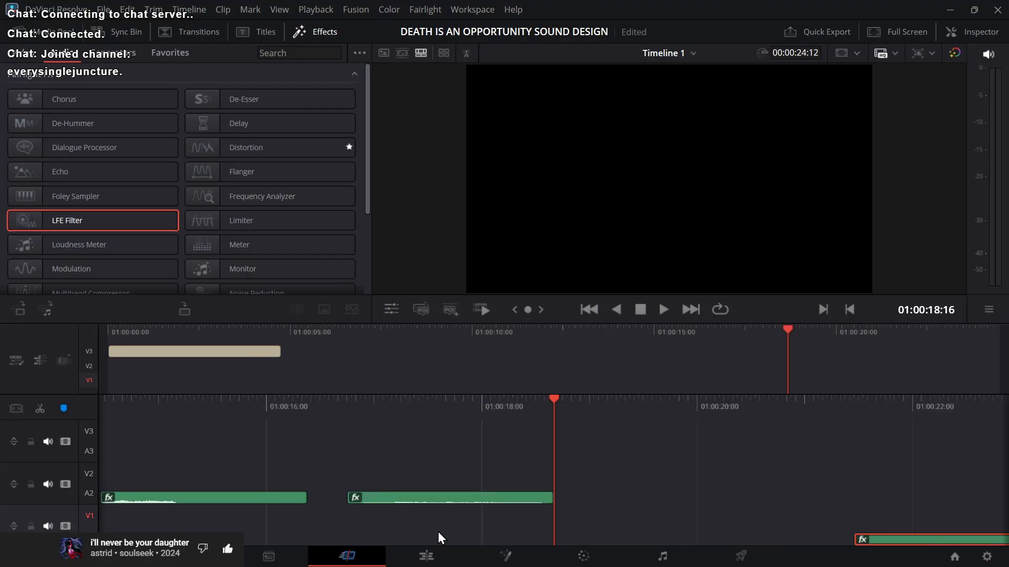
key(Down)
click(502, 498)
key(space)
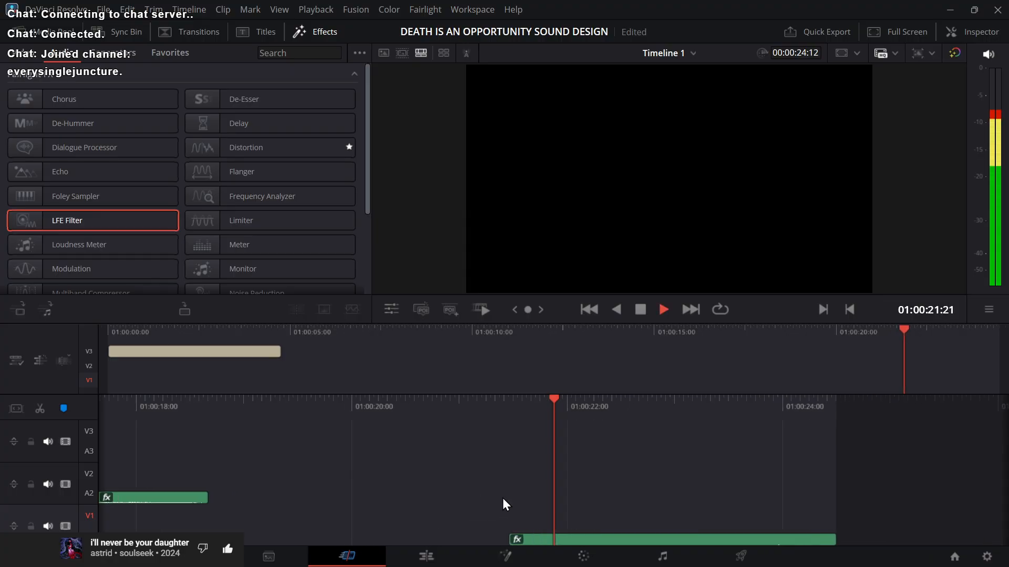
key(space)
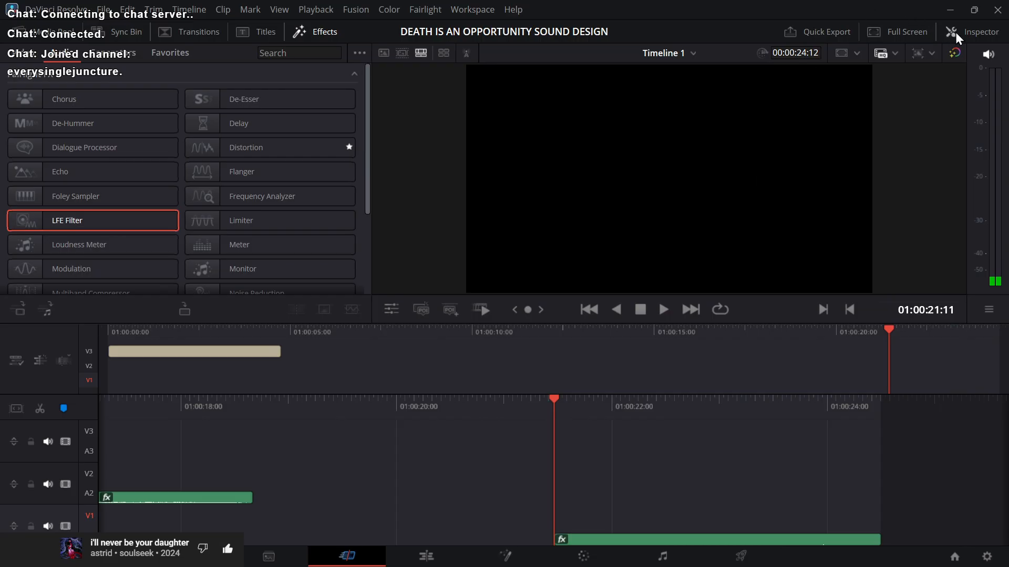
Step: Enable the clip's Equalizer, make band 3 a high shelf cutting about 12 dB at 1.0K, and raise band 2 slightly at 1.0K
click(970, 33)
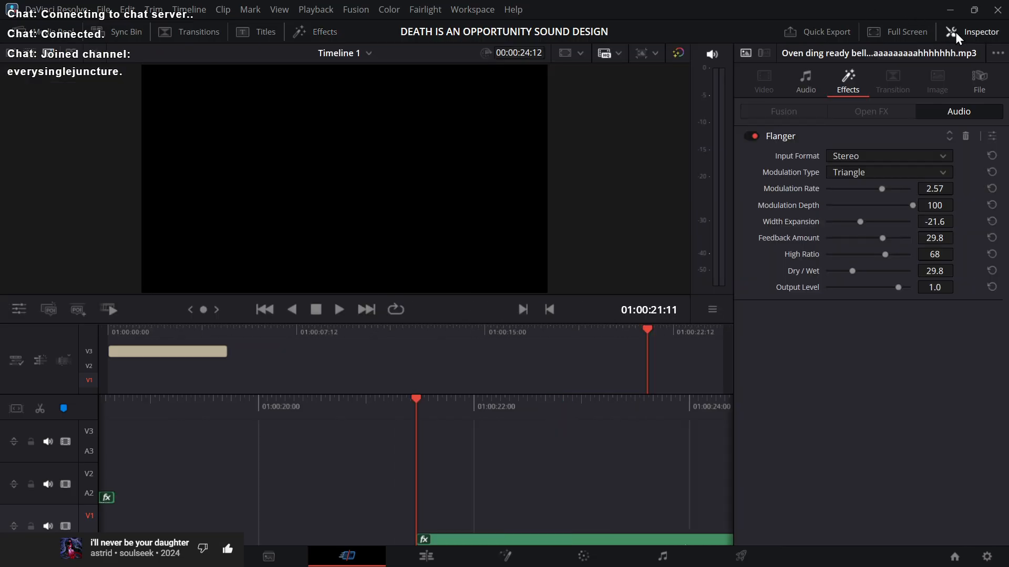
click(809, 92)
click(752, 294)
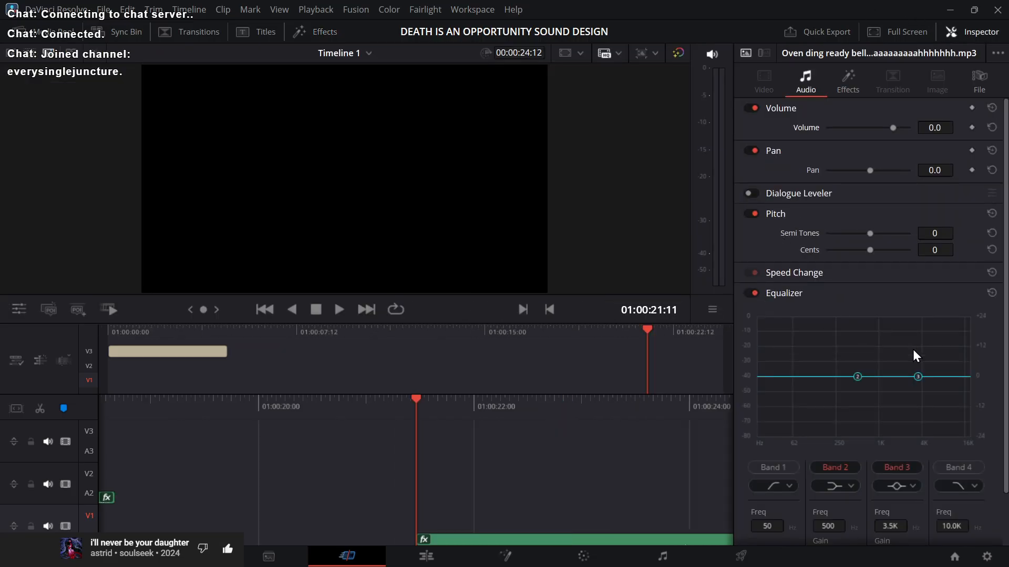
drag(917, 378, 879, 408)
click(883, 485)
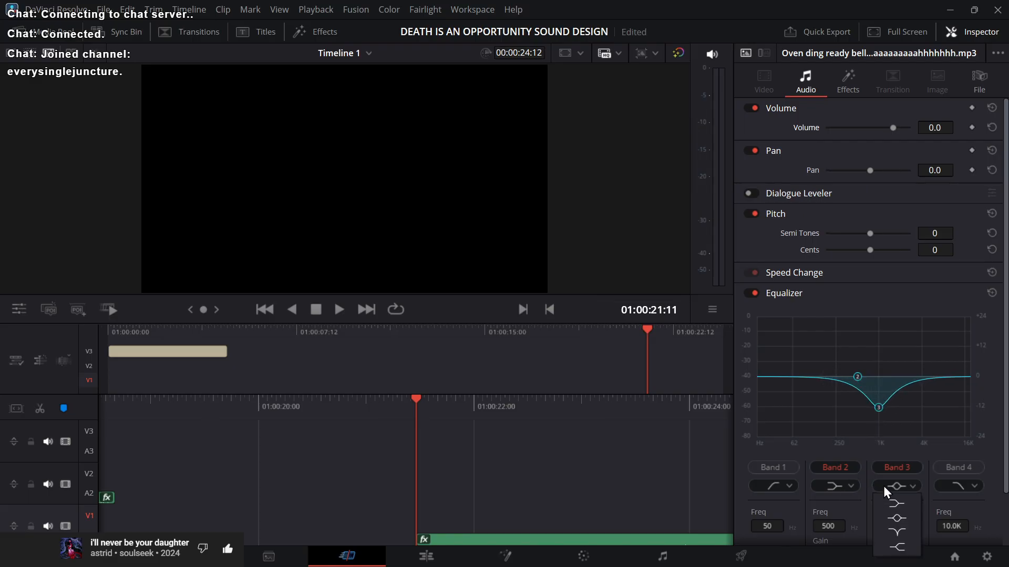
click(913, 548)
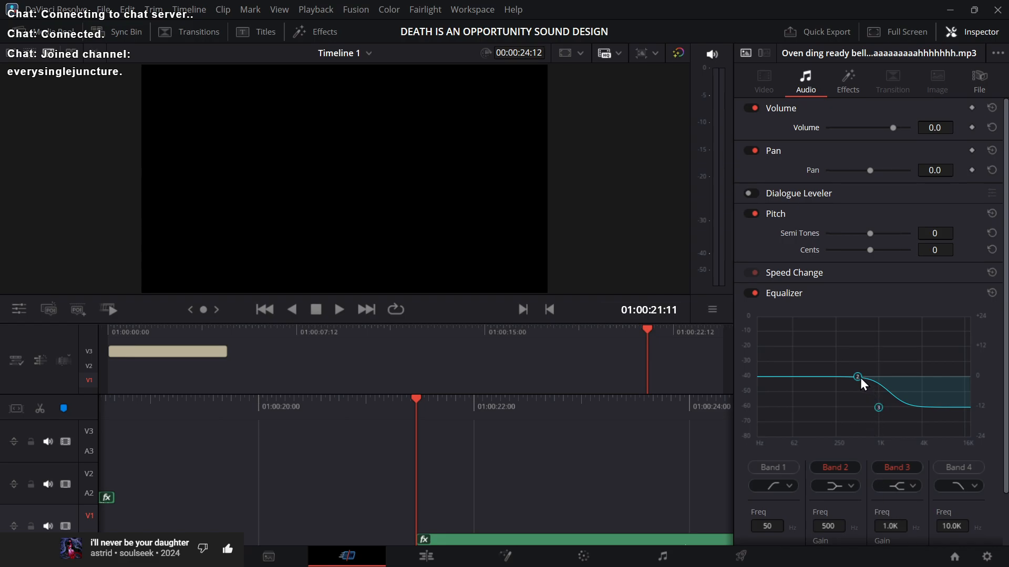
drag(857, 377, 880, 372)
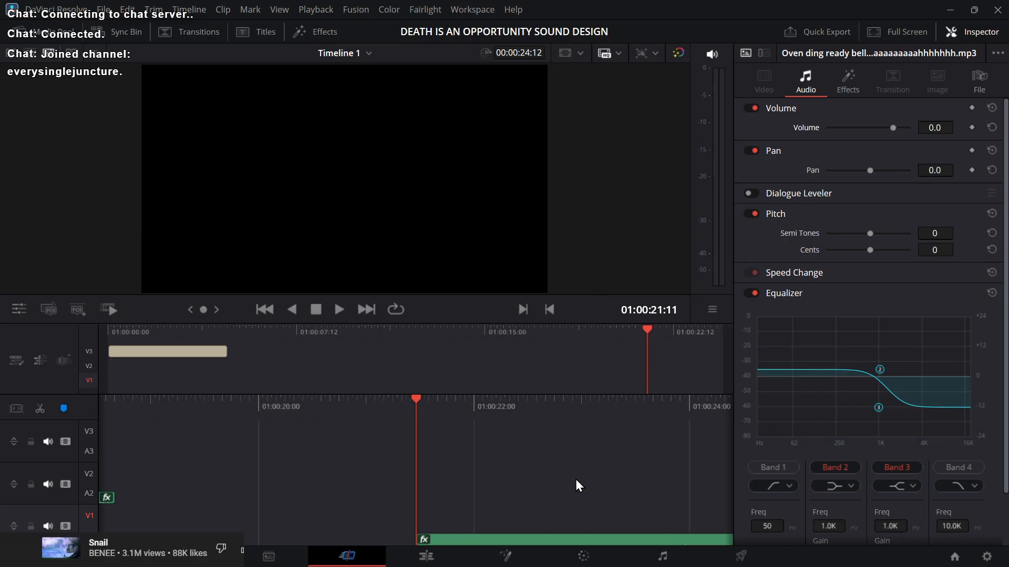
Step: Replay the oven ding clip several times to hear the equalizer shaping
key(space)
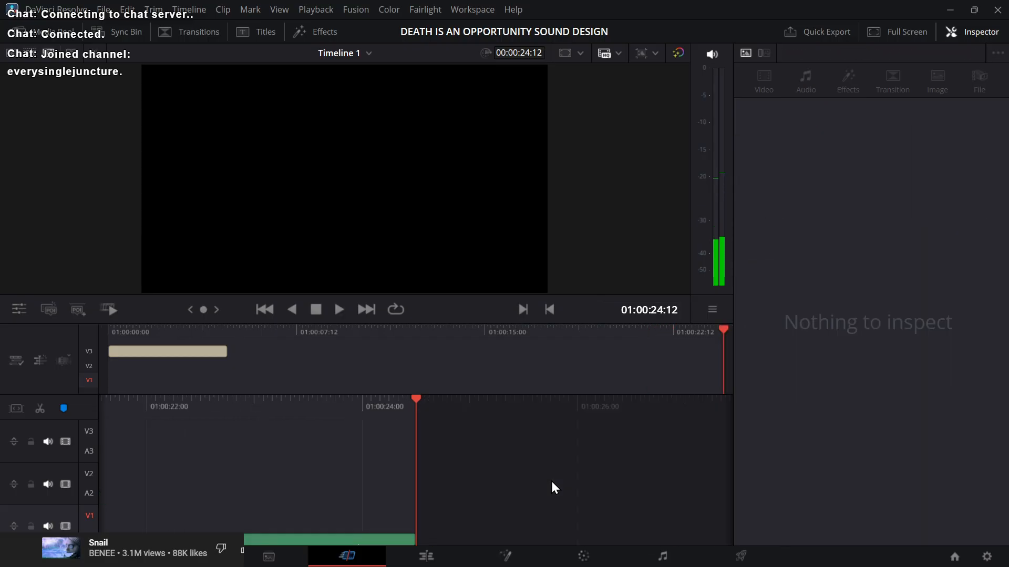
key(space)
key(space)
key(space)
key(space)
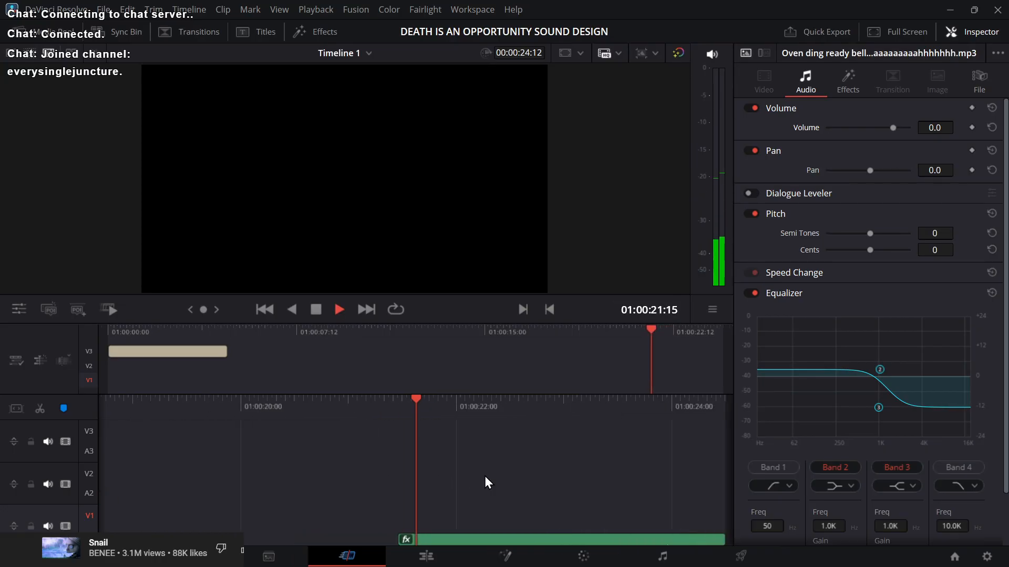
key(space)
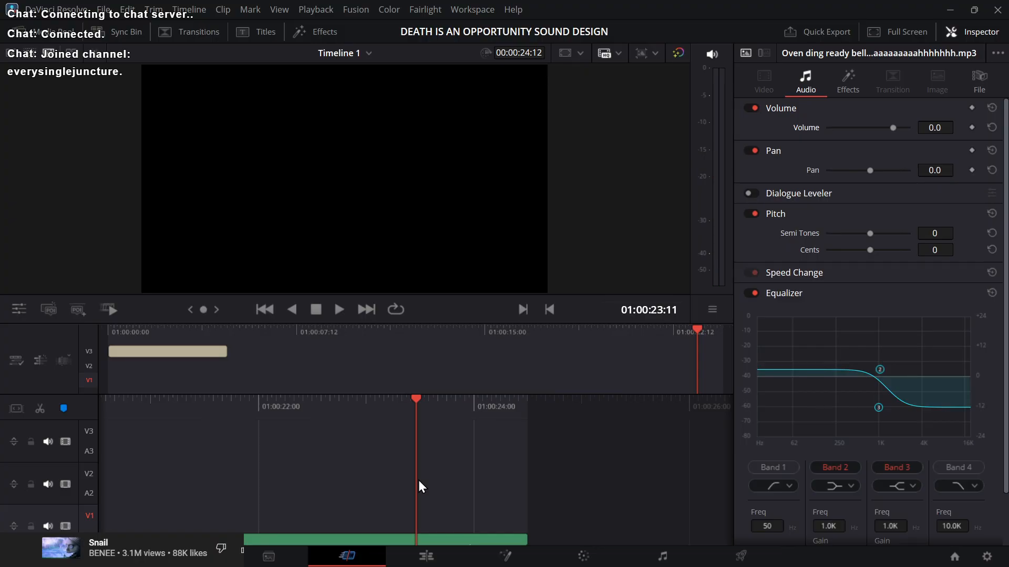
key(space)
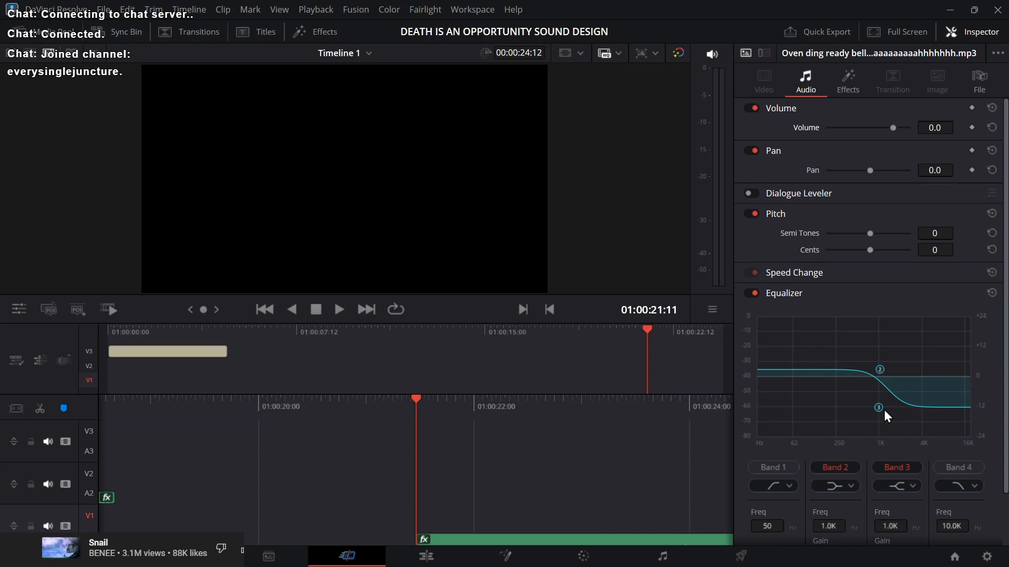
Step: Lower equalizer band 3 to about -17 dB at 981 Hz and replay the clip with the stronger cut
drag(878, 410, 878, 419)
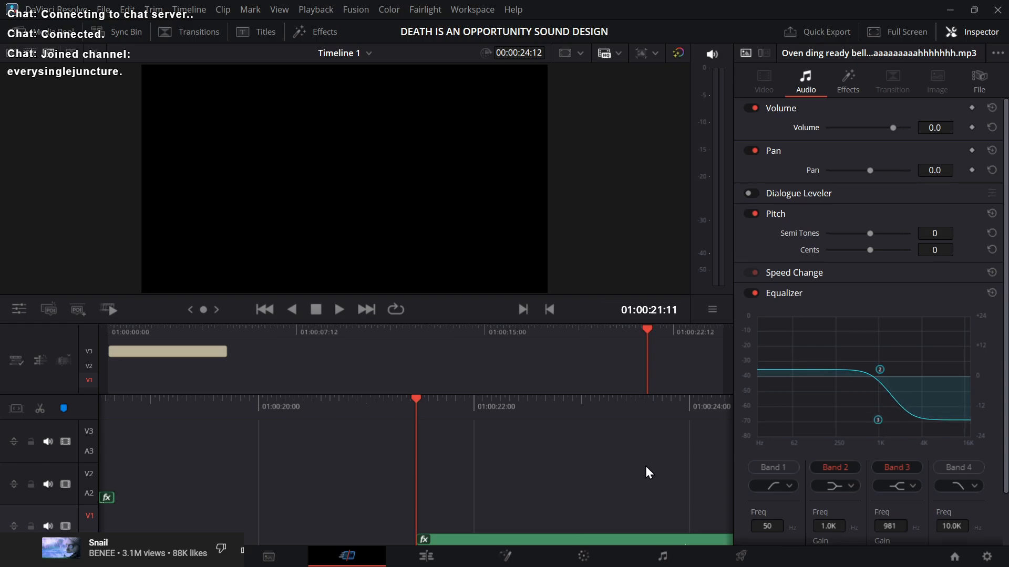
key(space)
key(space)
key(space)
key(space)
key(space)
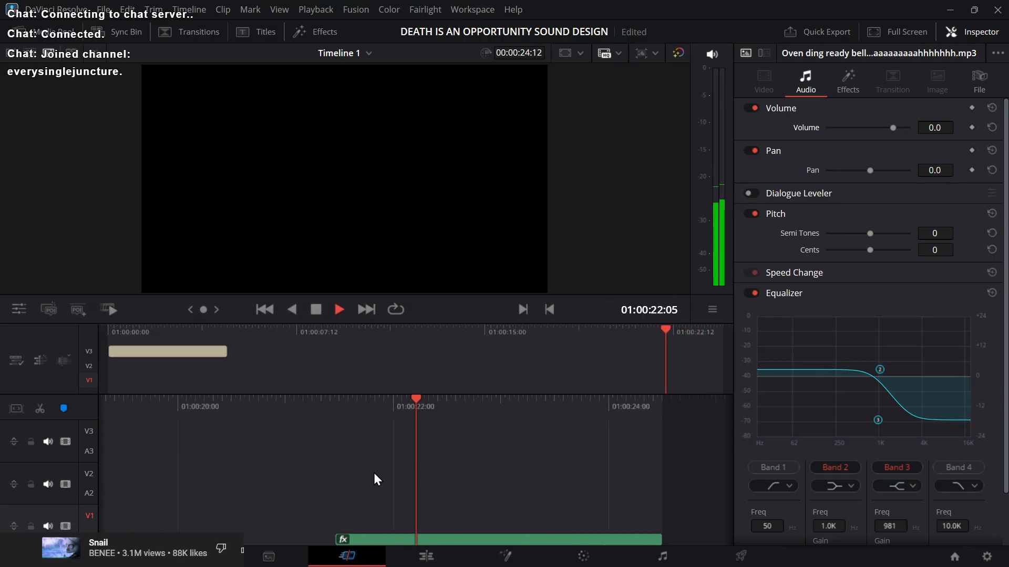
key(j)
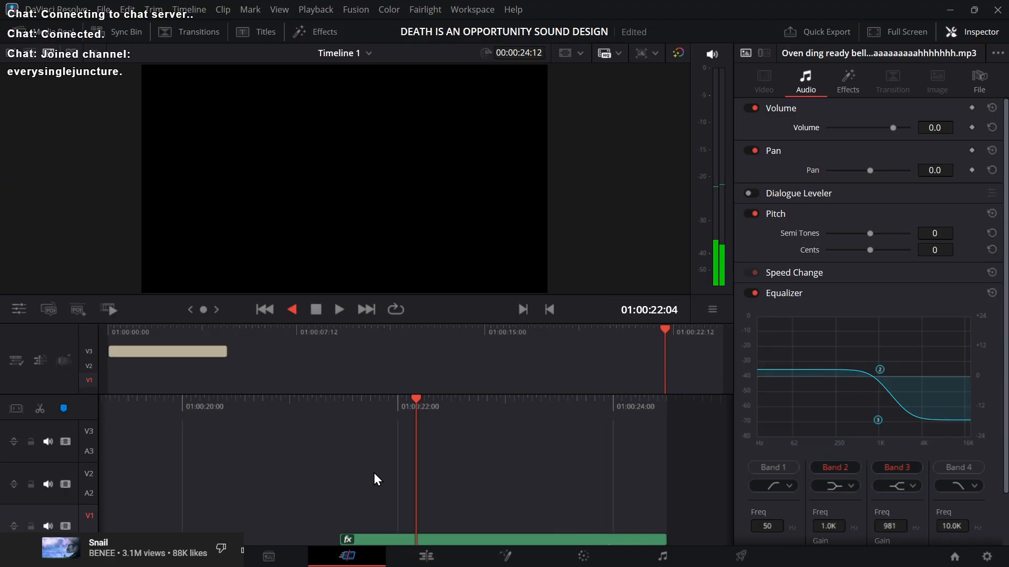
Step: Find the ding's onset at 01:00:21:16 and ripple trim the start of the clip to that point
key(space)
key(space)
scroll(374, 473, up, 2)
scroll(374, 473, down, 1)
scroll(374, 473, down, 1)
scroll(374, 473, up, 1)
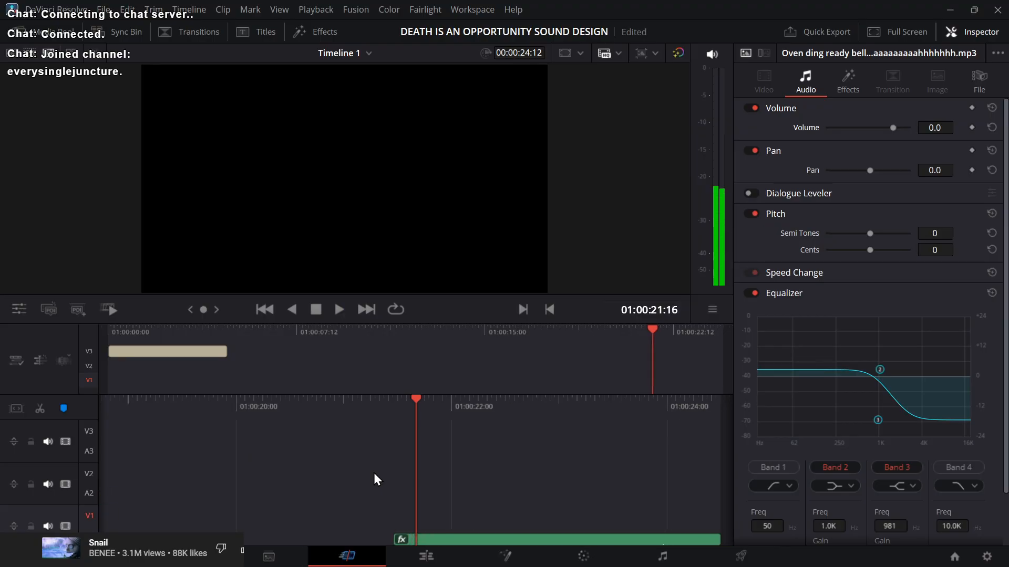
scroll(429, 472, up, 2)
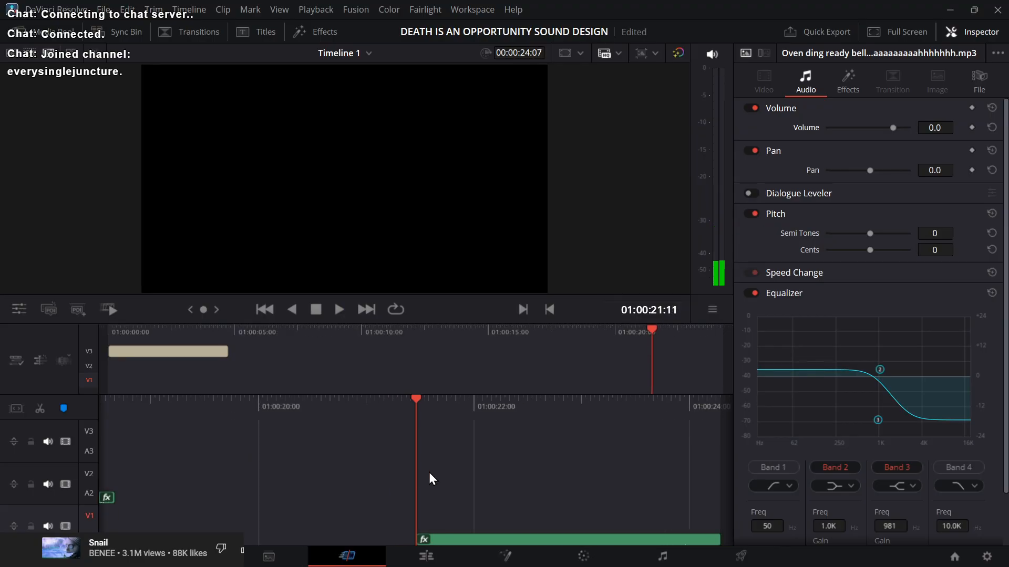
Step: Replay the trimmed oven ding clip forward and in reverse to check its beginning
key(space)
key(space)
key(j)
key(space)
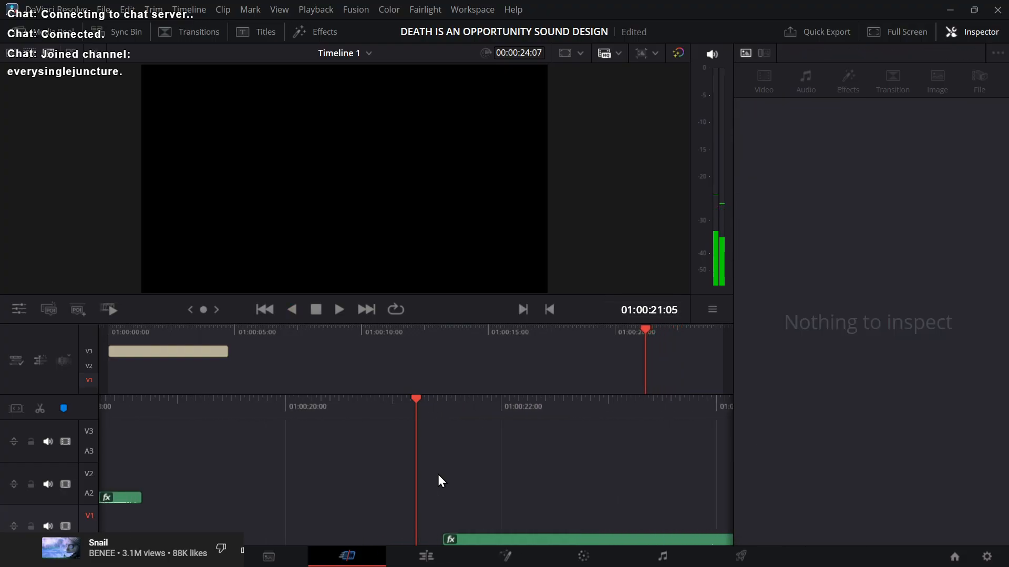
Step: Play the oven ding clip from its start to 01:00:22:00 and trim its end there
key(Down)
click(516, 537)
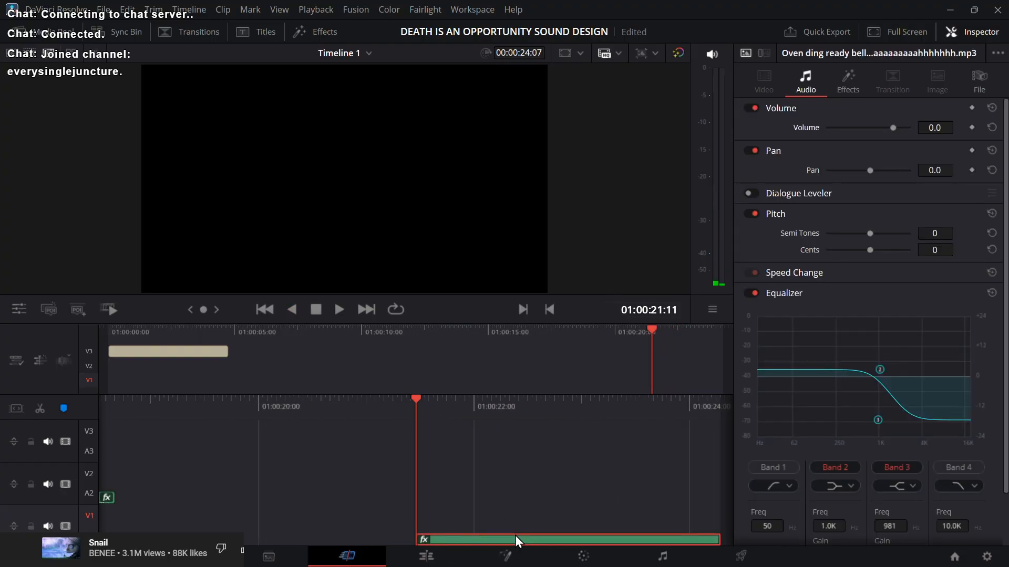
key(space)
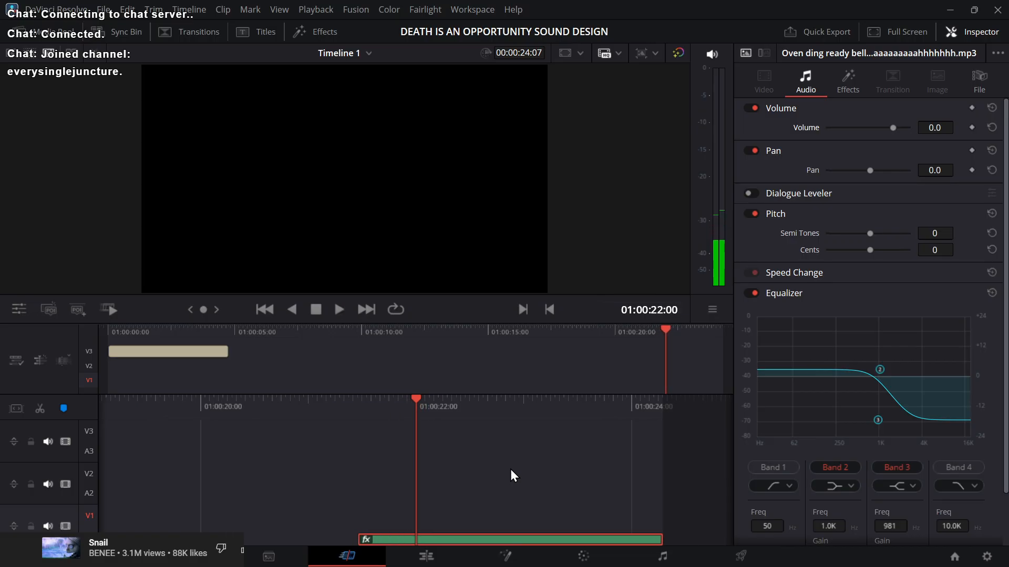
key(shift+])
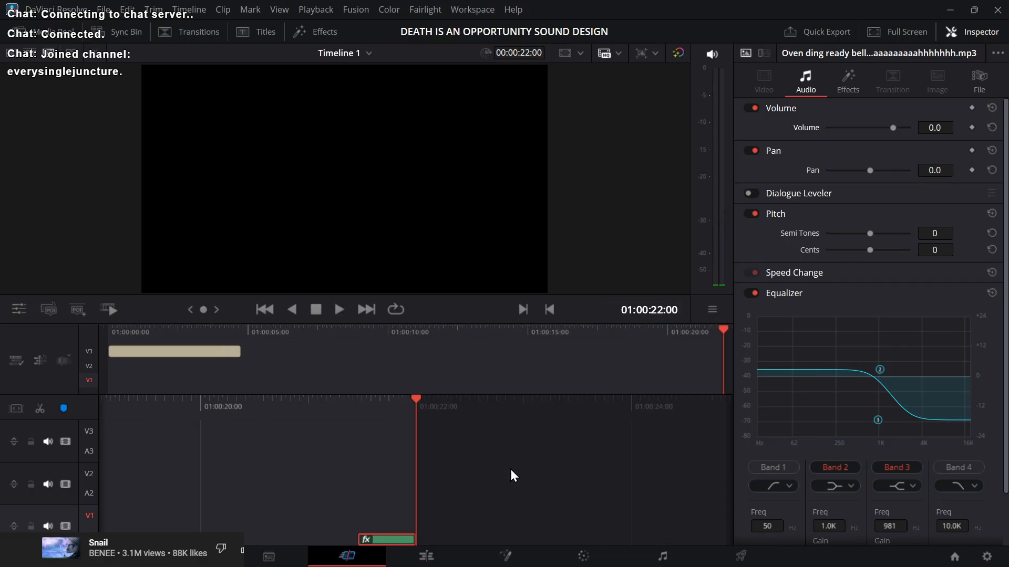
key(Up)
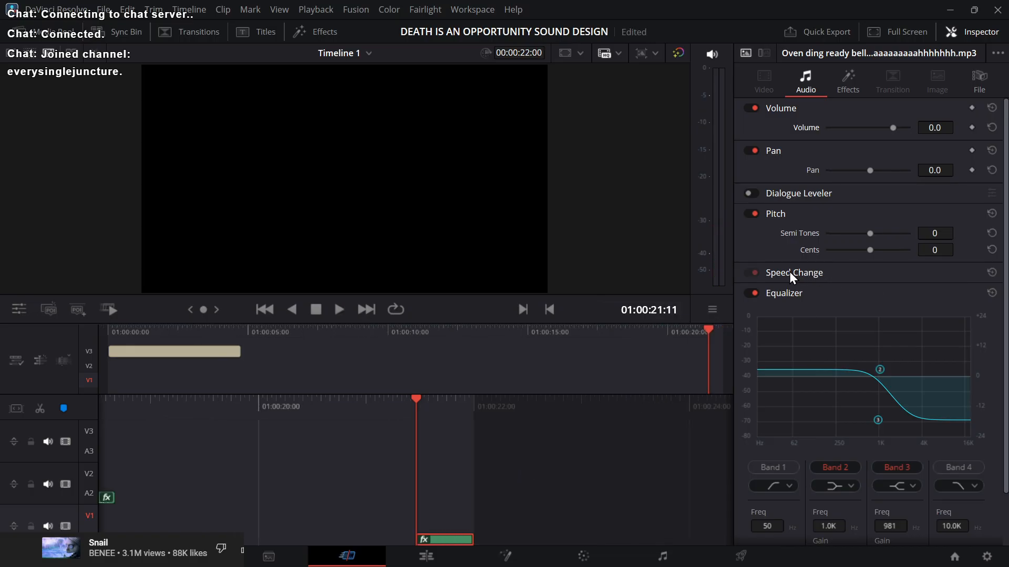
Step: Reverse the oven ding clip's playback direction in its Speed Change settings and play the reversed sound
click(788, 272)
click(857, 294)
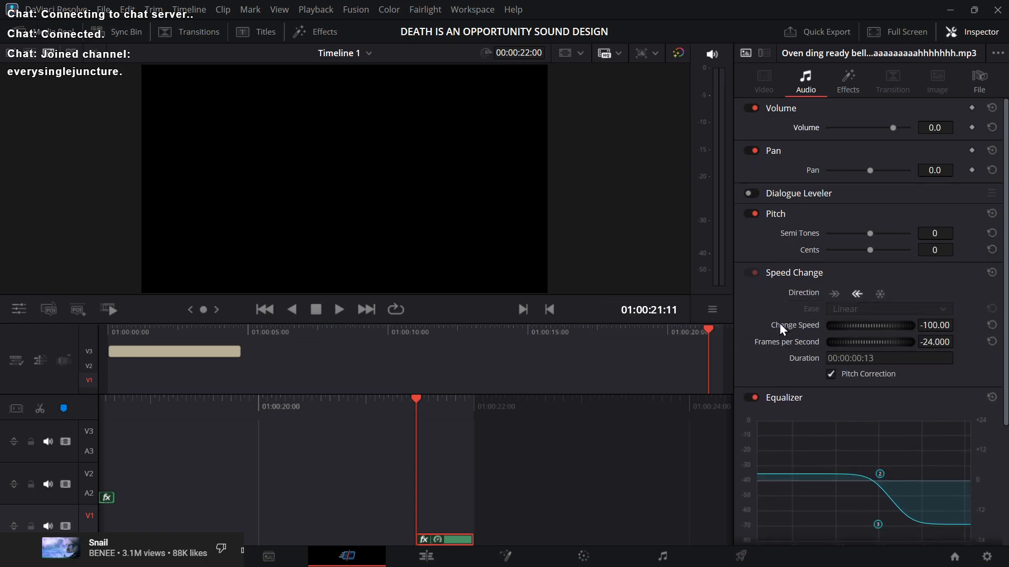
key(space)
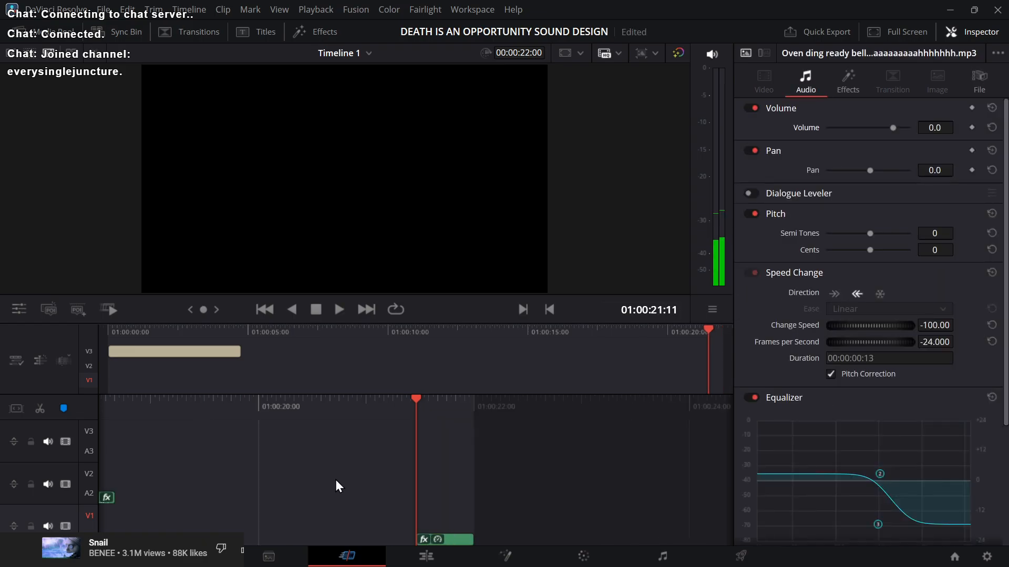
key(space)
Step: Ripple trim the start of the reversed oven ding clip at 01:00:21:17 and replay the shortened clip several times
key(Right)
key(ctrl+shift+])
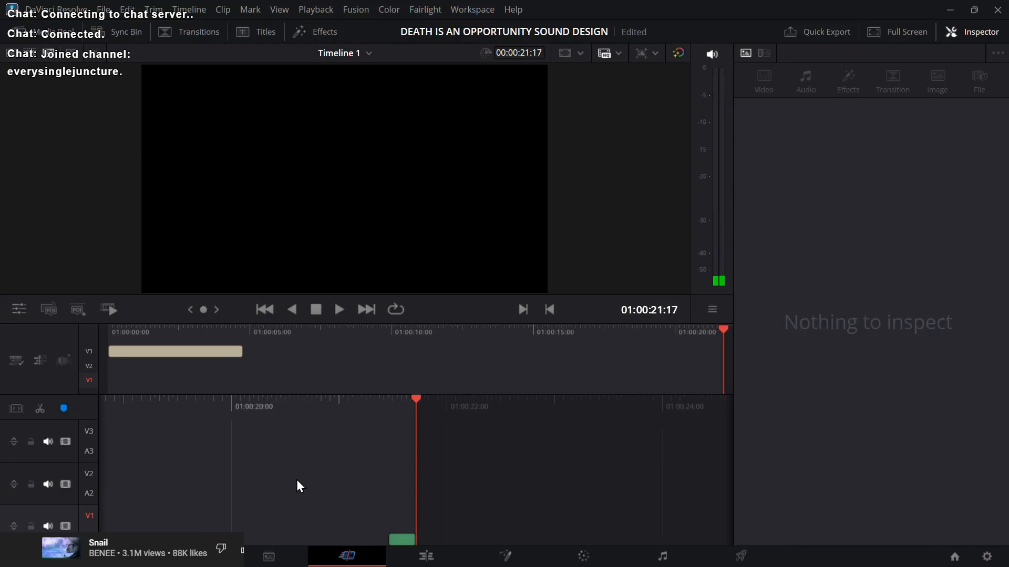
key(ctrl+z)
key(ctrl+shift+[)
key(space)
key(Up)
key(space)
key(Up)
key(space)
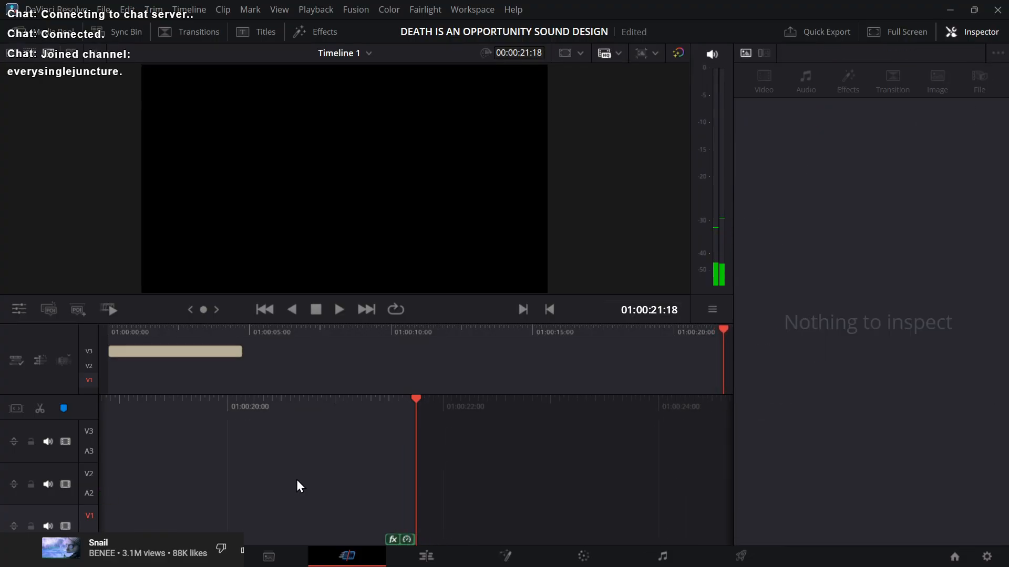
key(Up)
Step: Switch to File Explorer and search the Elements (E:) drive for "whoosh"
key(alt+Tab)
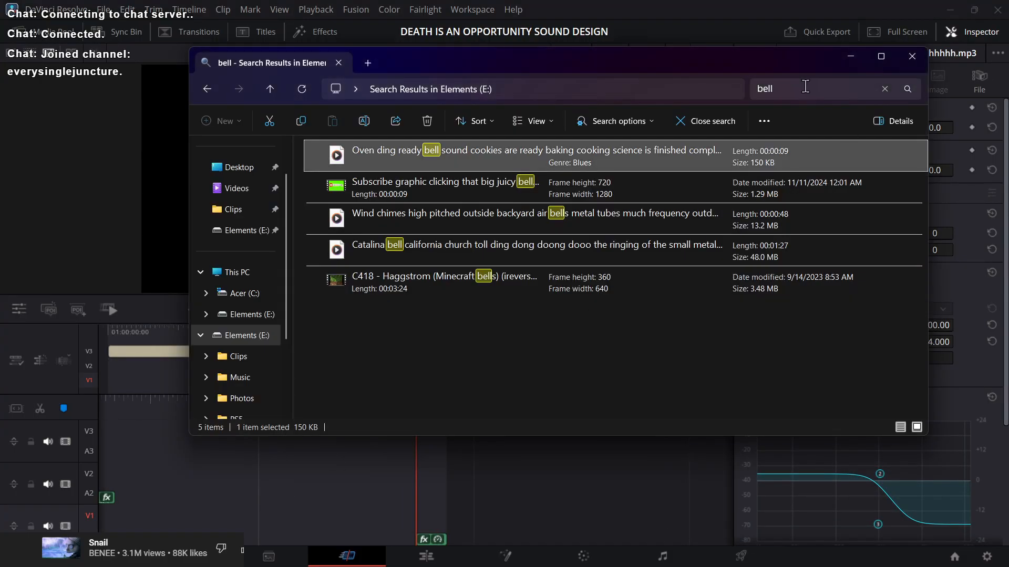
click(806, 86)
text(whoosh)
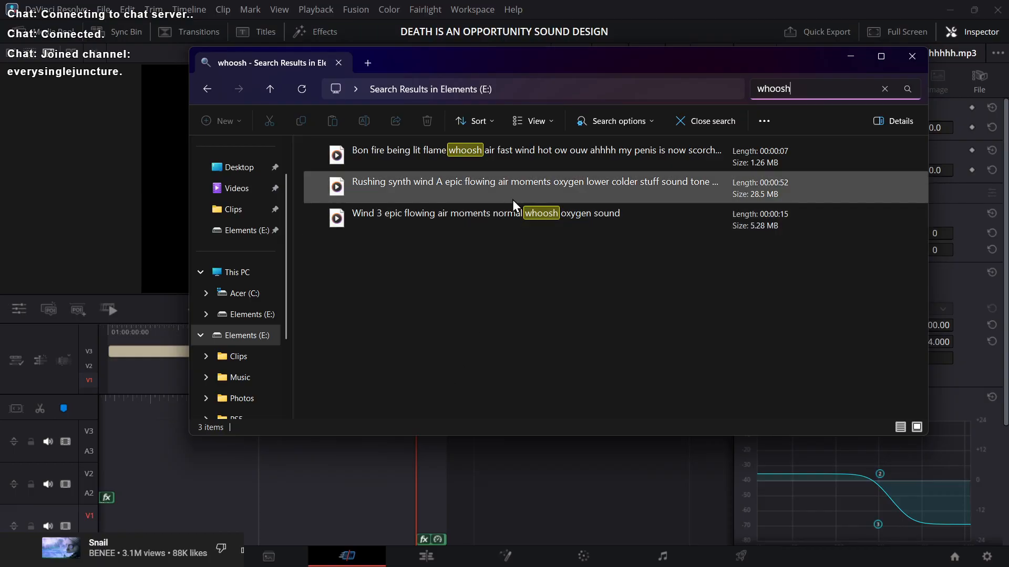
Step: Place the "Rushing synth wind" whoosh file on audio track 2 at 01:00:21:11, beneath the oven ding clip
click(528, 195)
click(435, 551)
key(alt+Tab)
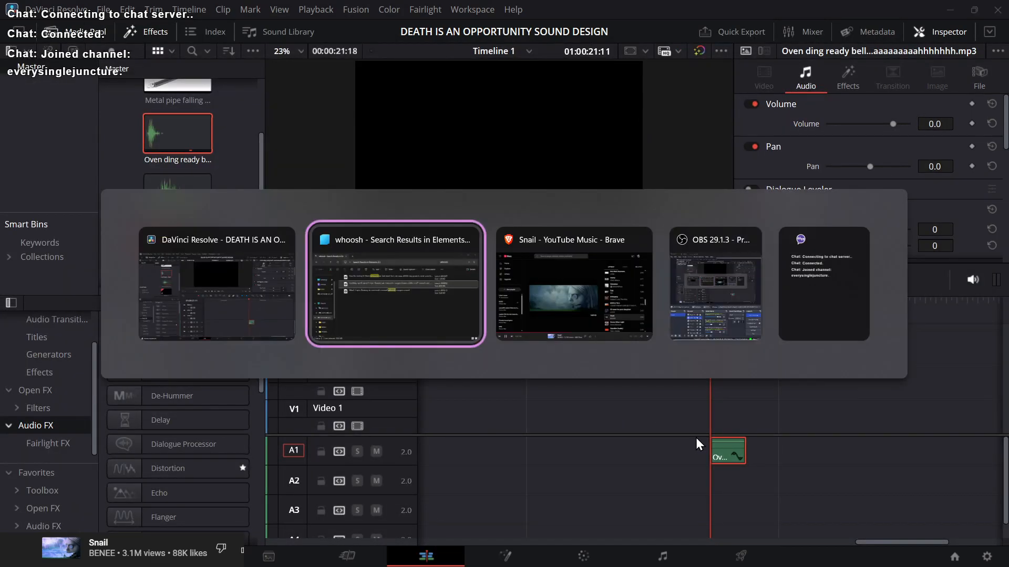
drag(482, 199, 708, 488)
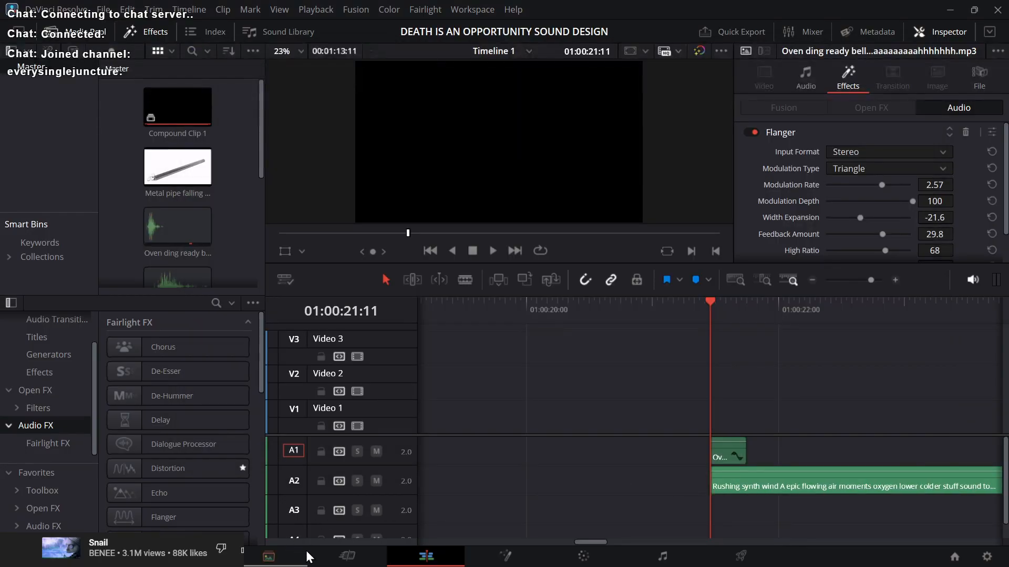
Step: Listen through the rushing synth wind clip and delete it from audio track 2
click(347, 556)
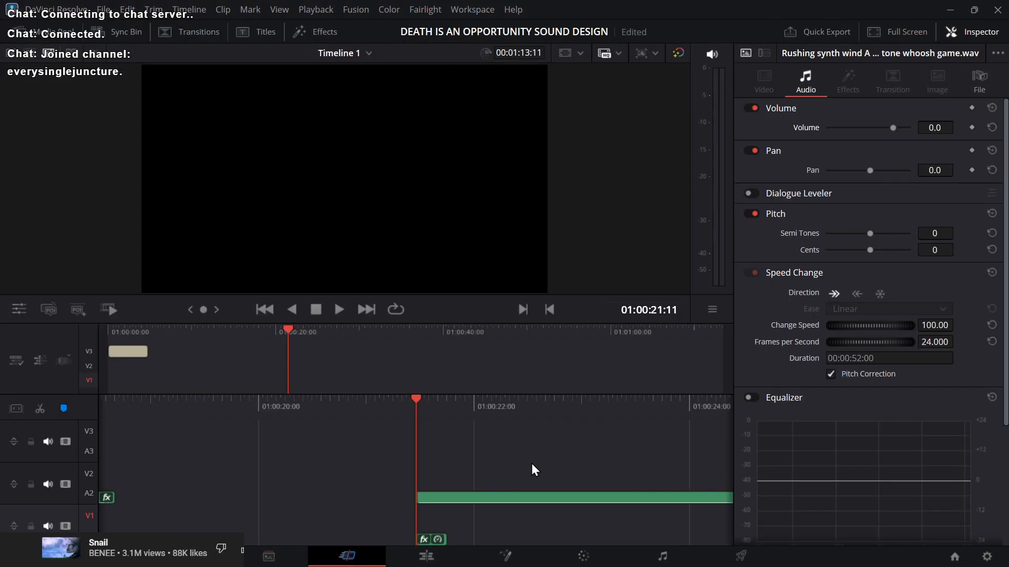
key(space)
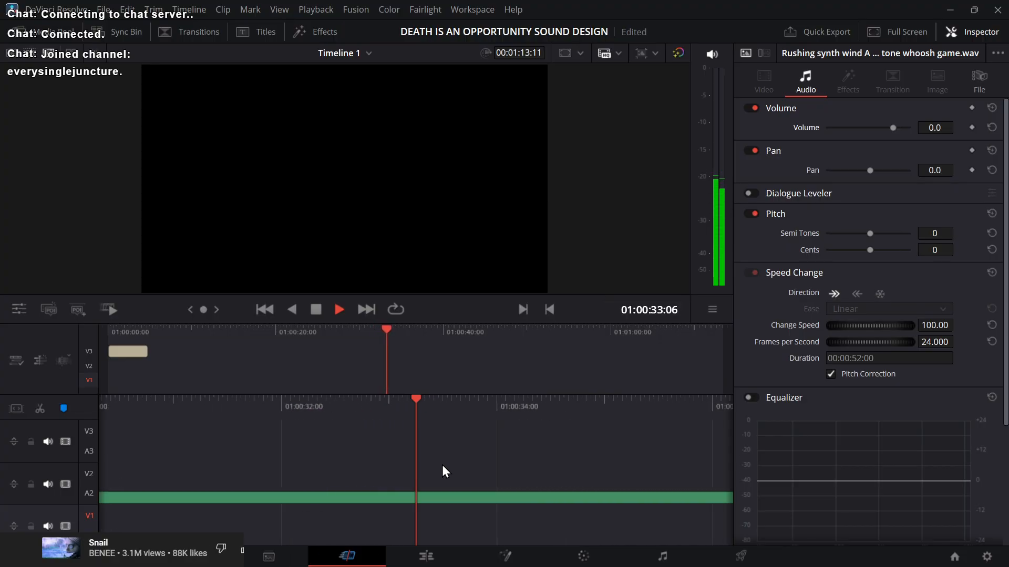
click(466, 498)
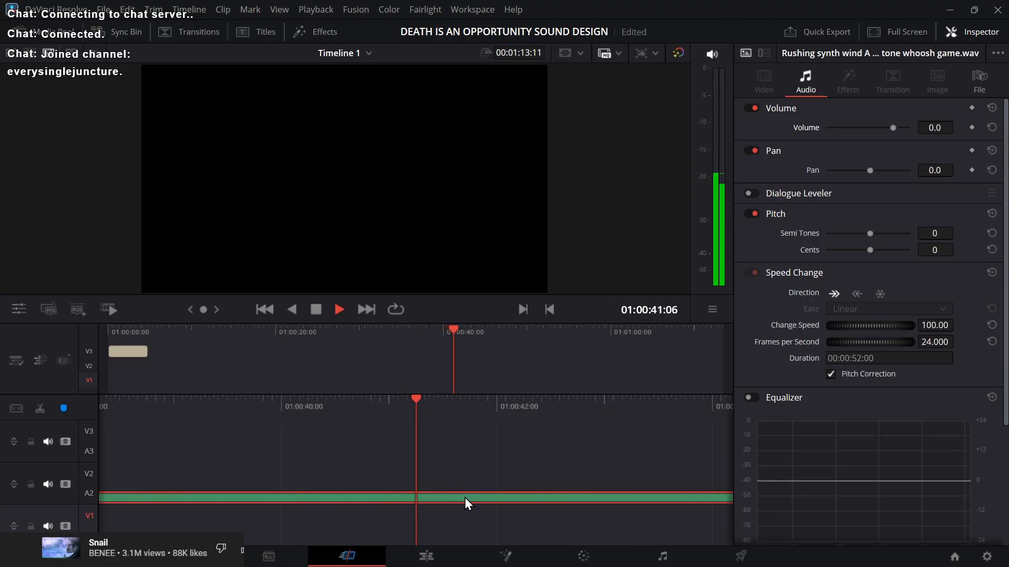
click(527, 471)
drag(527, 471, 556, 493)
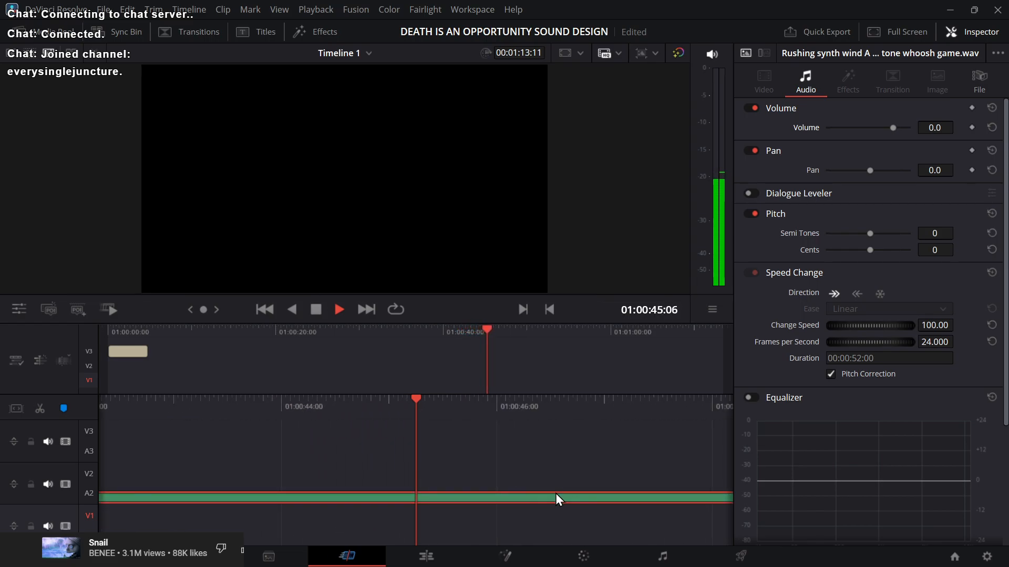
key(Delete)
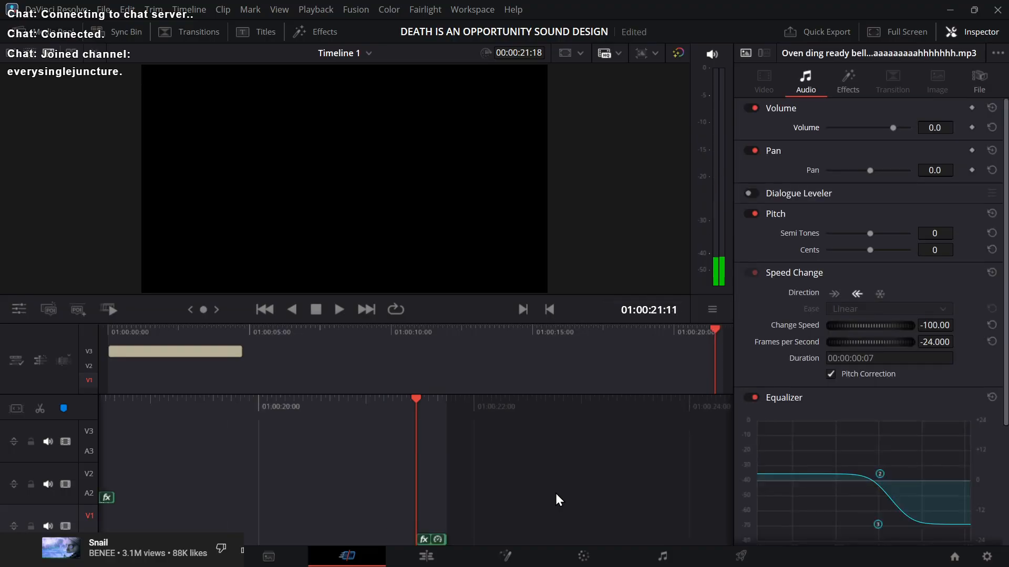
Step: Place the "Bon fire being lit" whoosh file from File Explorer on audio track 2 directly after the oven ding's end
key(alt+Tab)
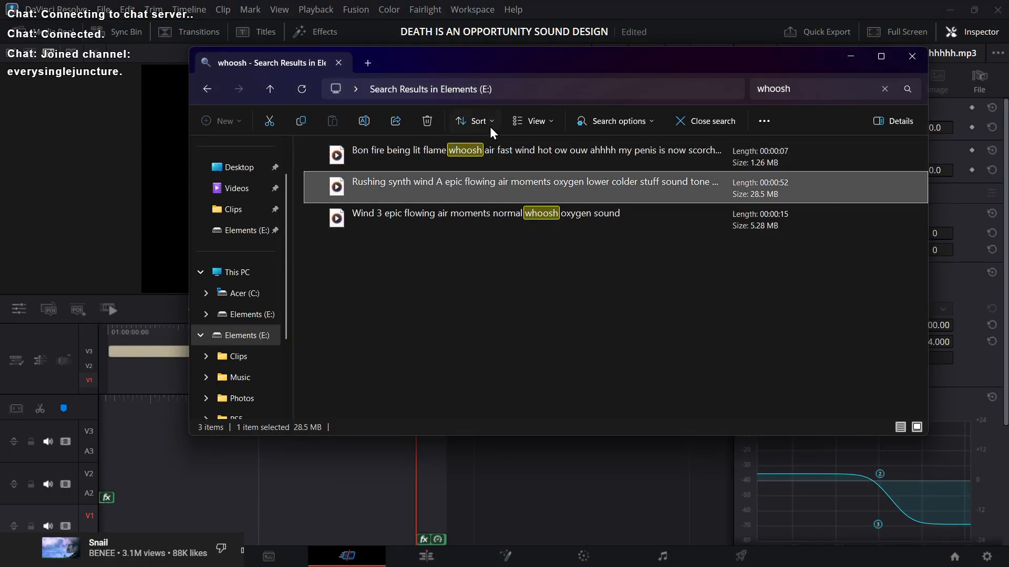
click(560, 155)
drag(553, 161, 487, 269)
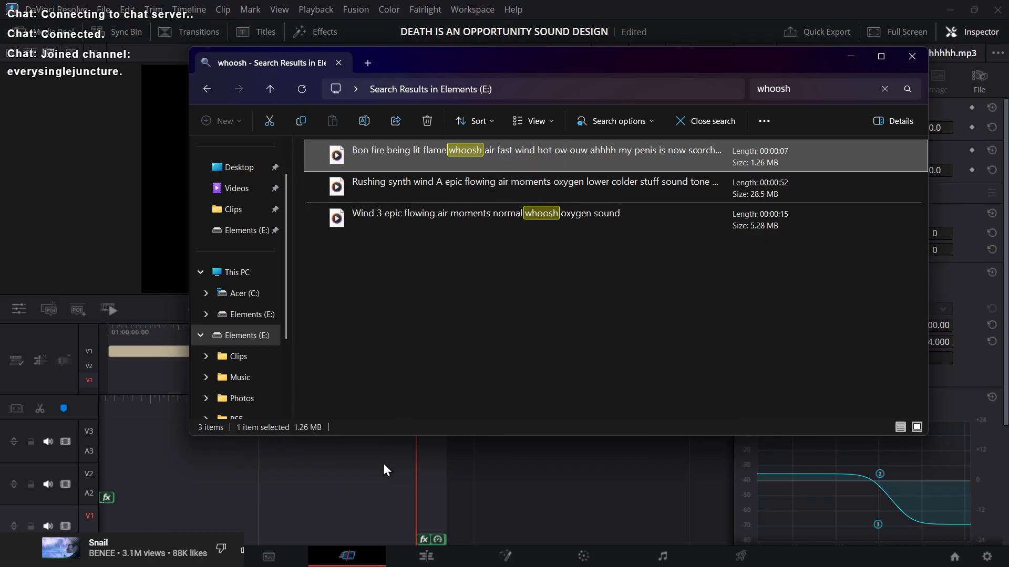
click(426, 556)
key(alt+Tab)
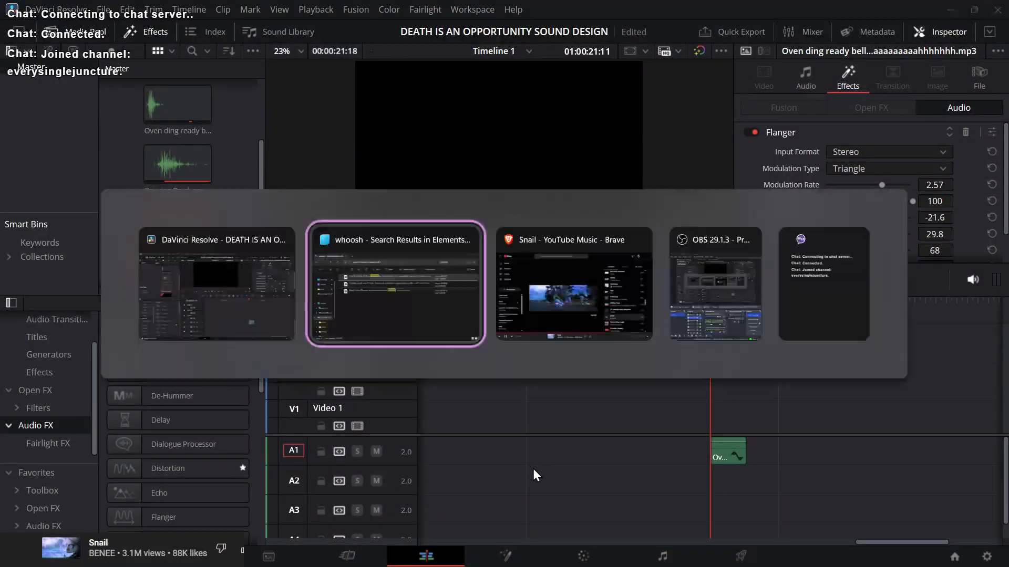
drag(519, 166, 748, 486)
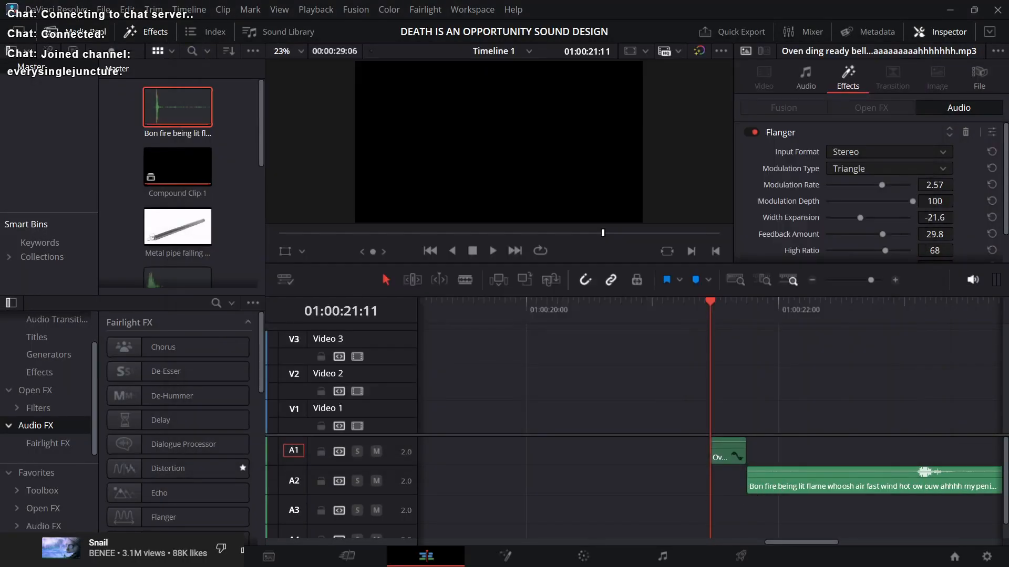
Step: Play the bonfire clip to its loud onset at 01:00:23:02 and trim its start to that point
click(347, 555)
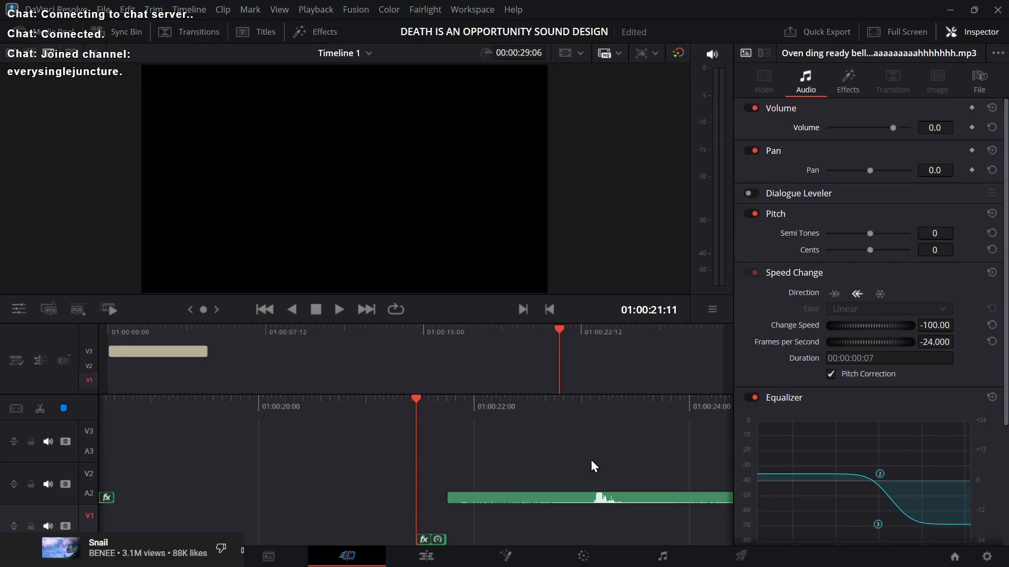
key(Down)
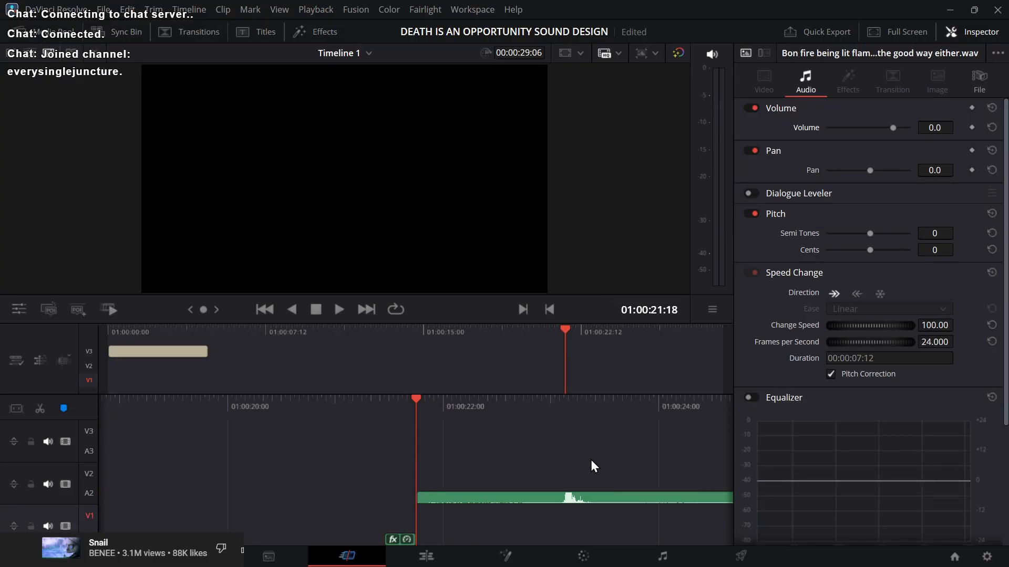
key(space)
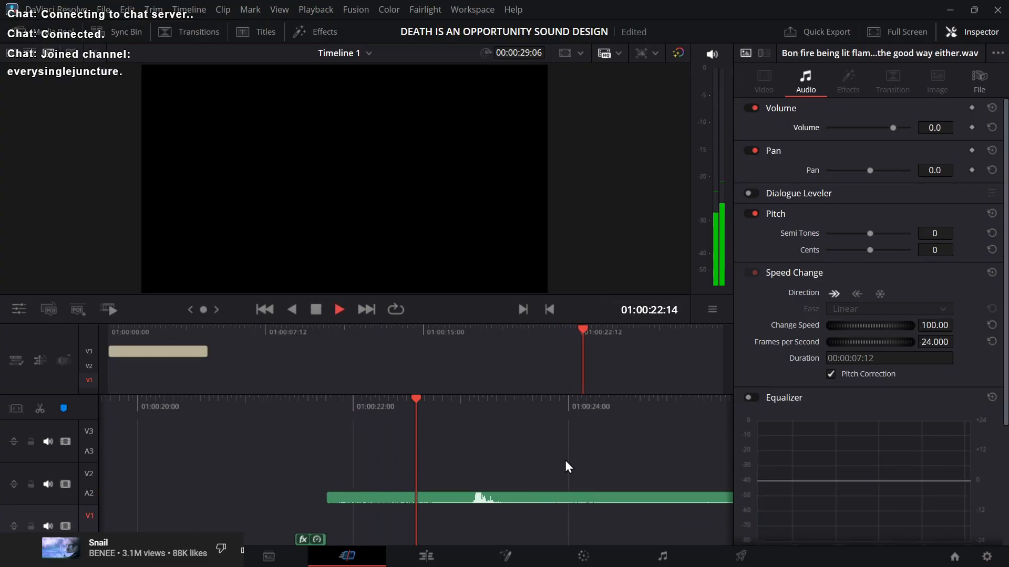
key(space)
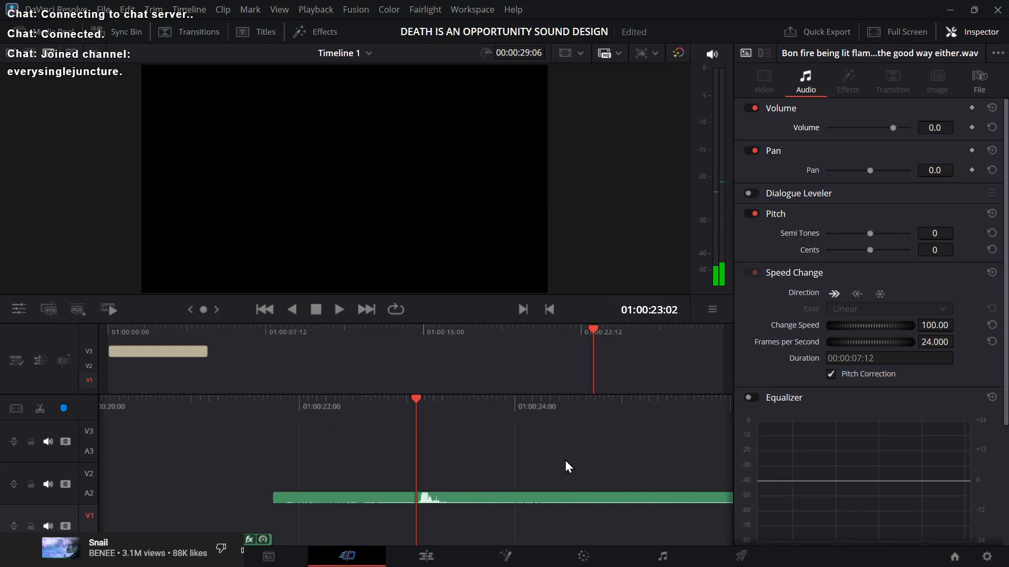
click(507, 499)
key(shift+bracketleft)
click(599, 474)
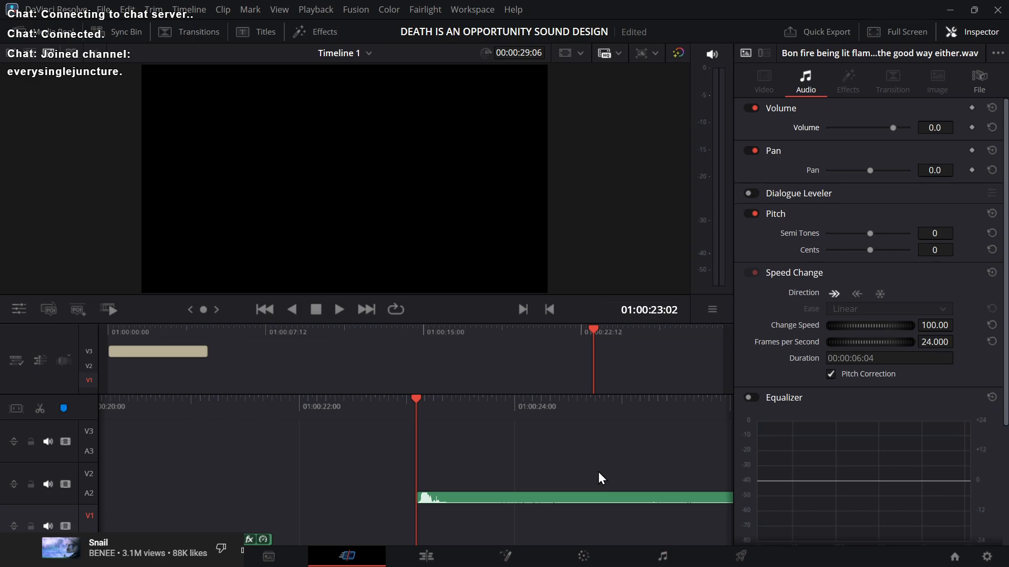
Step: Replay the bonfire whoosh up to 01:00:23:13, split the clip there and play the remainder at 2x speed
key(space)
key(space)
key(Up)
key(space)
key(space)
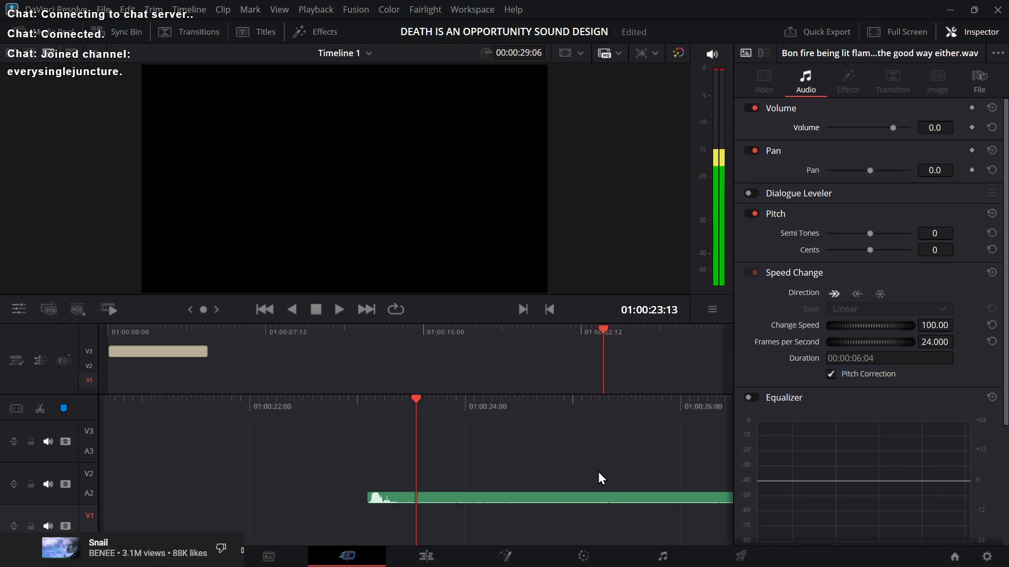
key(l)
key(l)
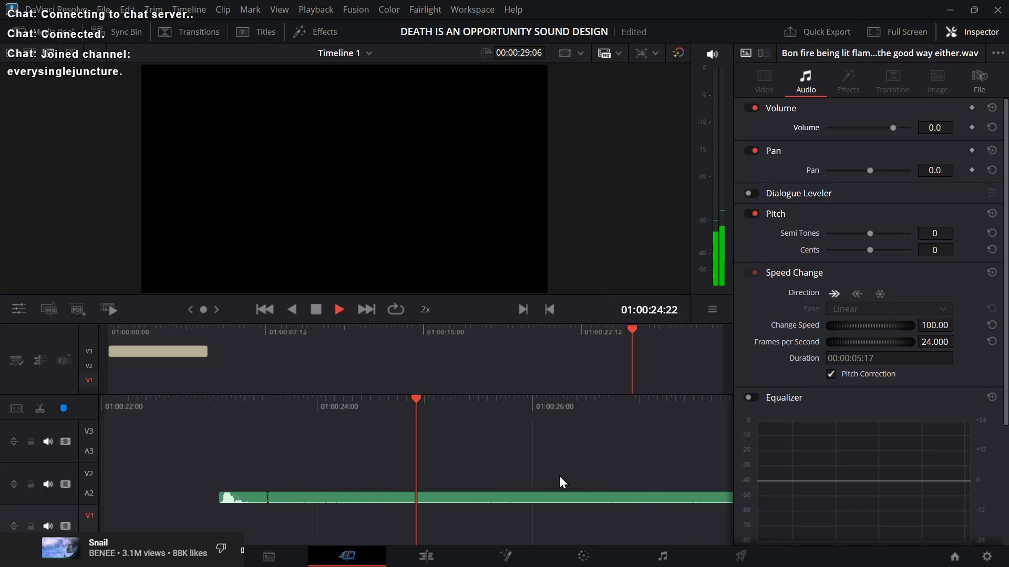
Step: Raise the volume of the bonfire clip's second part to 8.0 and play it from its start
key(Up)
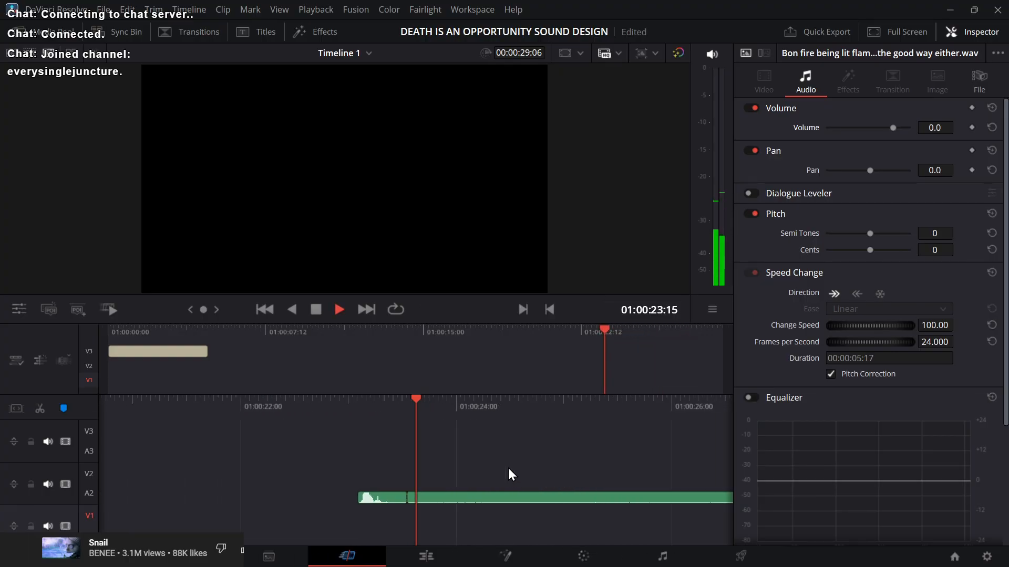
key(space)
click(502, 499)
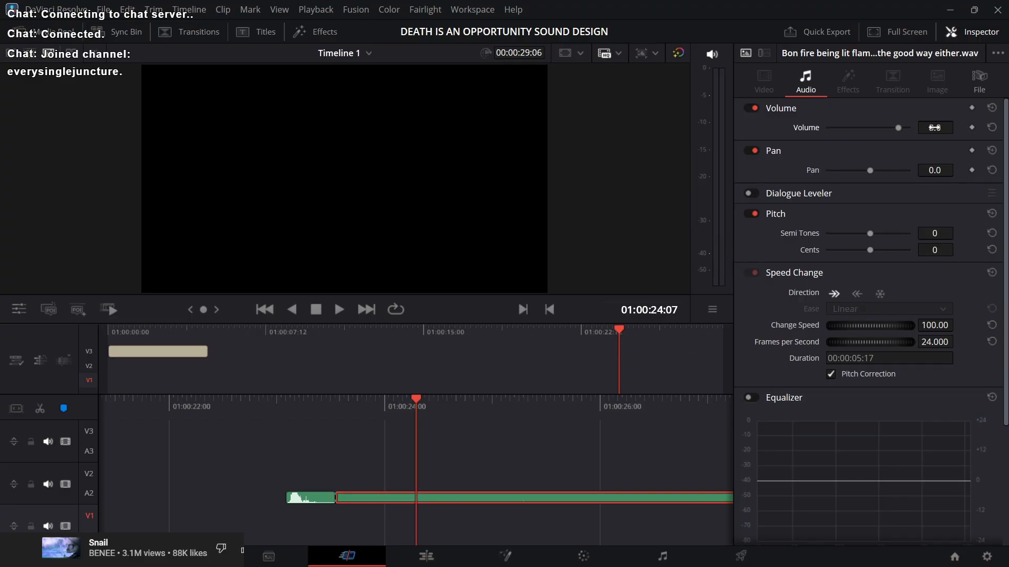
key(Up)
key(space)
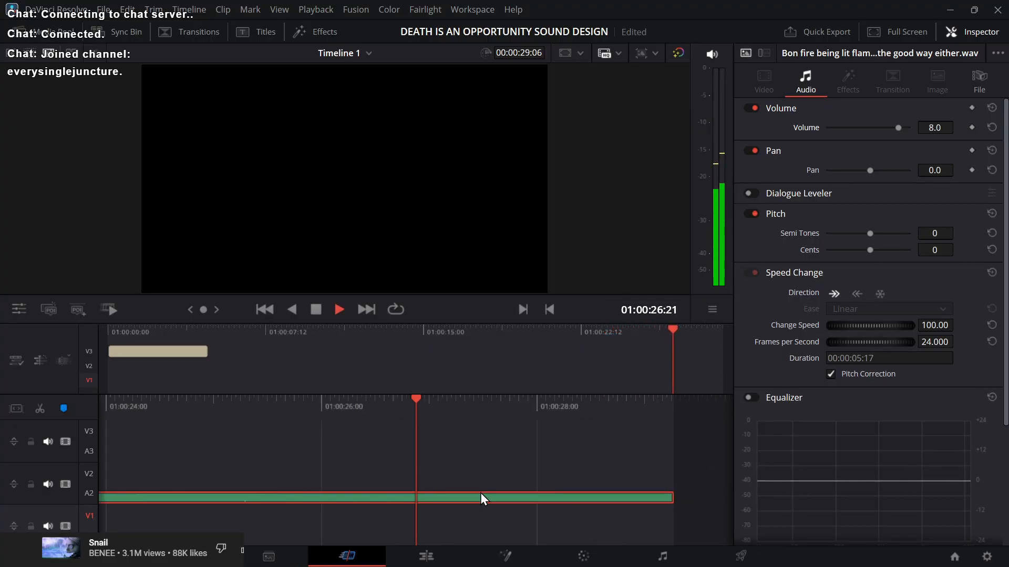
Step: Delete the second part of the bonfire clip and replay the remaining short whoosh
key(Up)
key(Delete)
key(Up)
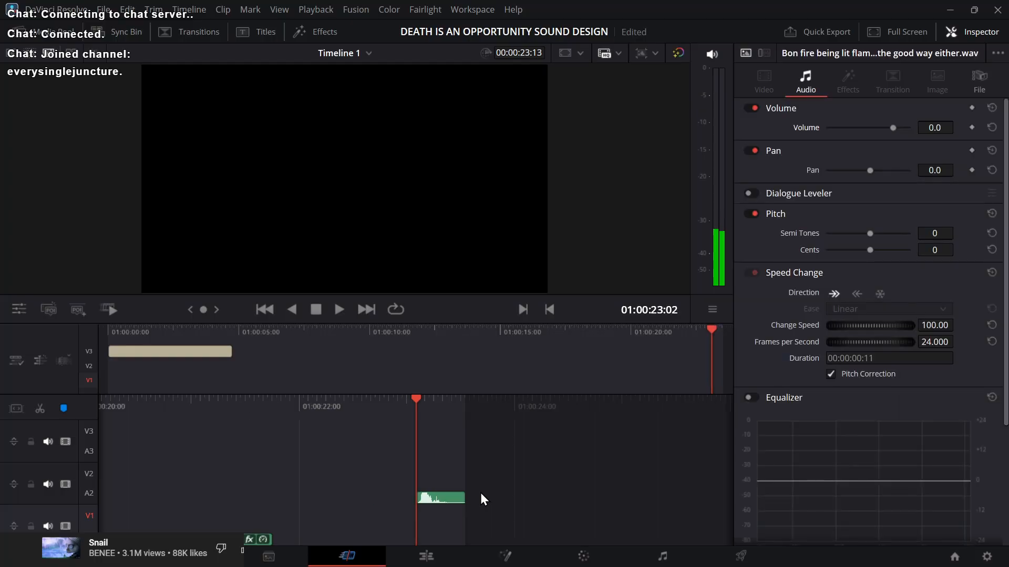
key(space)
key(Up)
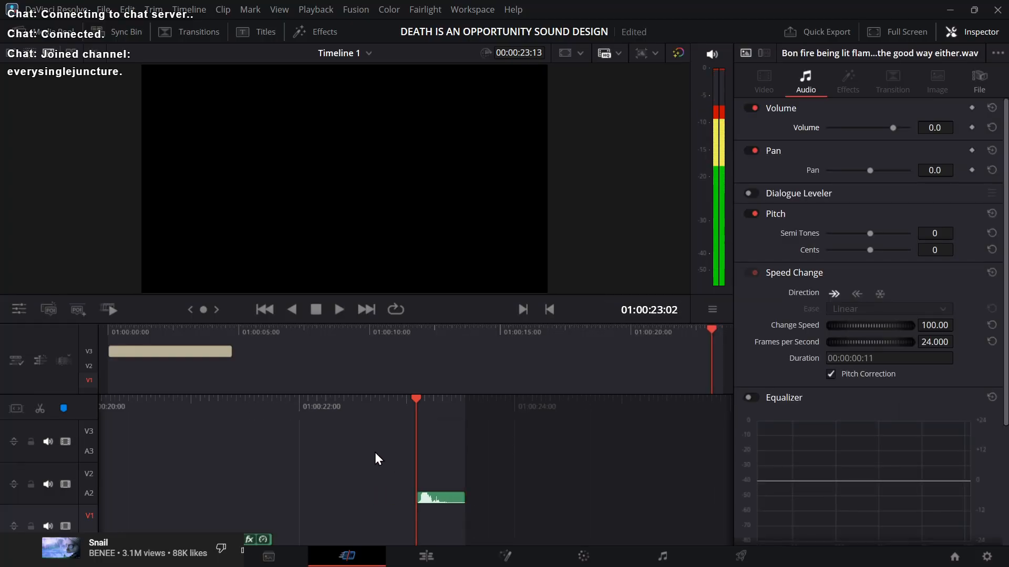
Step: Move the bonfire whoosh on audio track 2 to start with the oven ding at 01:00:21:11 and trim its end to 01:00:21:18
drag(446, 503, 268, 495)
key(Up)
key(Down)
key(shift+])
key(Up)
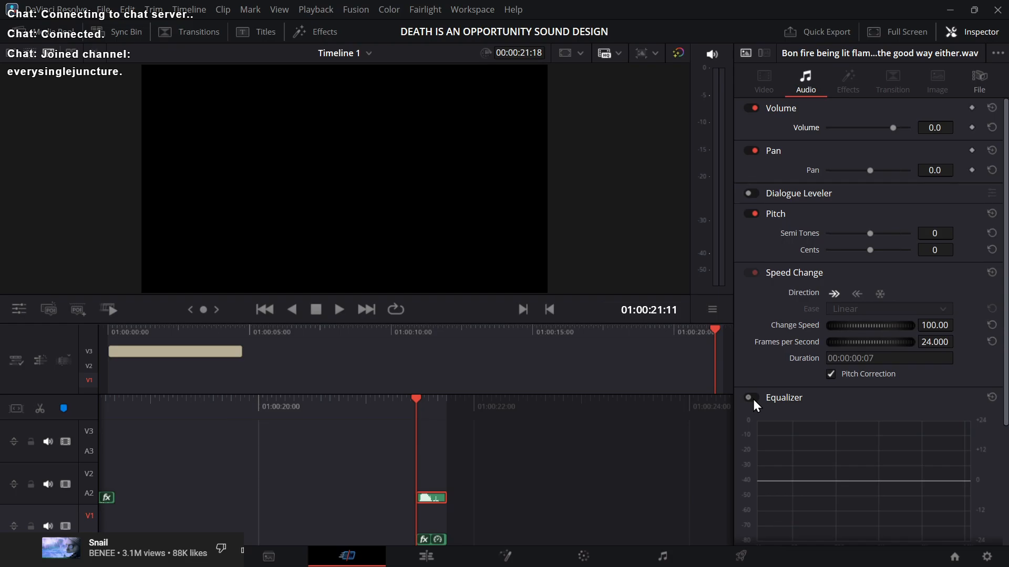
Step: Set the bonfire whoosh's volume to -20 and play it together with the oven ding
click(931, 129)
text(-20)
key(Return)
key(space)
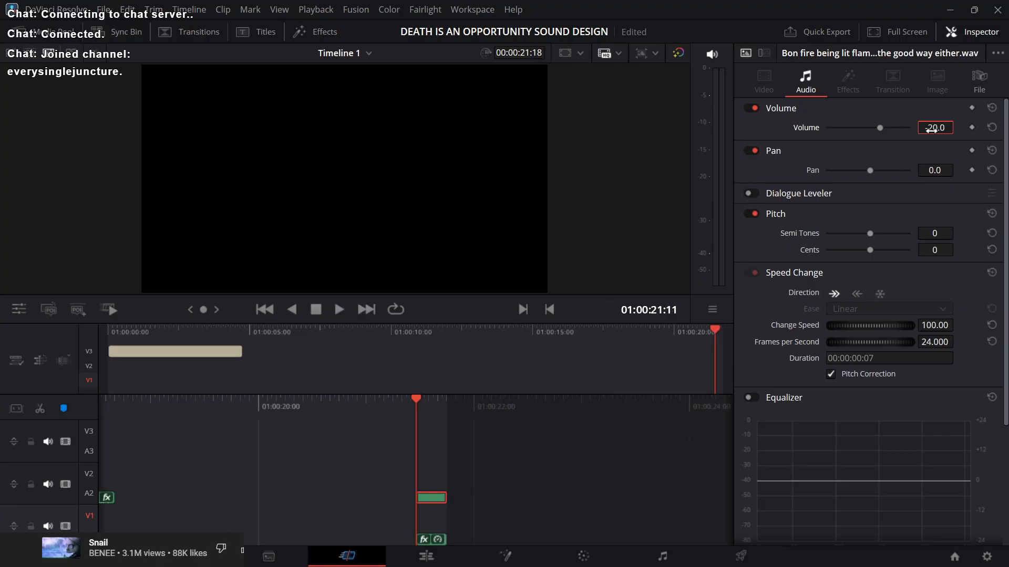
Step: Save the project, set the bonfire whoosh's volume to -15 and replay the layered sounds
key(ctrl+s)
text(-15)
key(Return)
key(space)
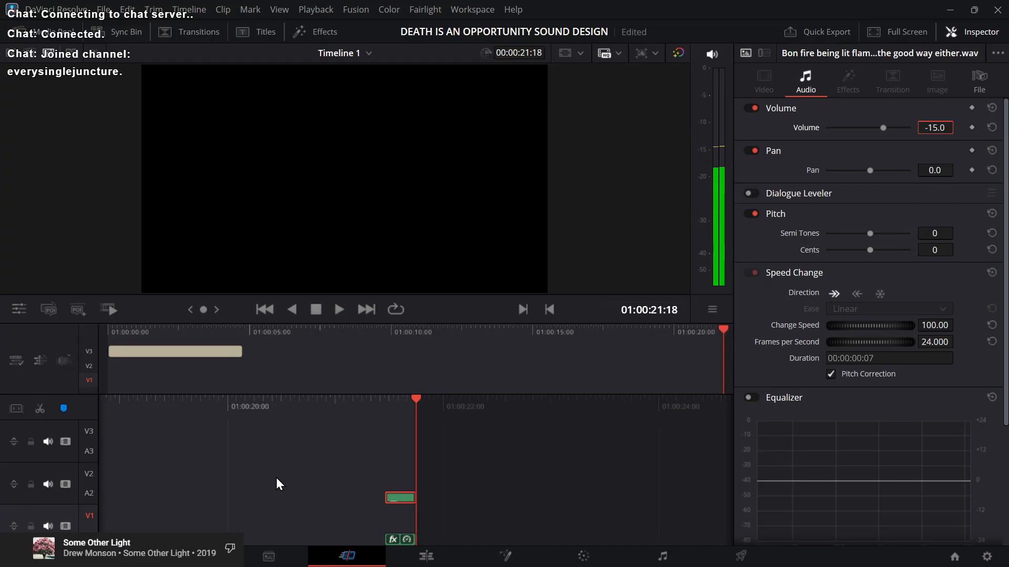
key(Up)
key(space)
key(Up)
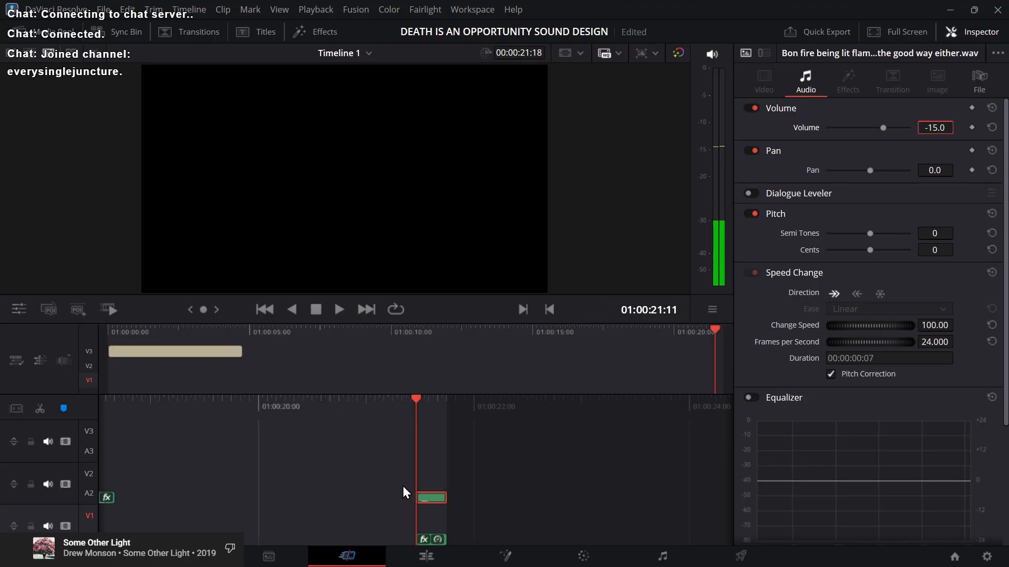
Step: Try shifting the bonfire whoosh slightly later on audio track 2, replay it with the oven ding and undo the shift
drag(427, 497, 434, 497)
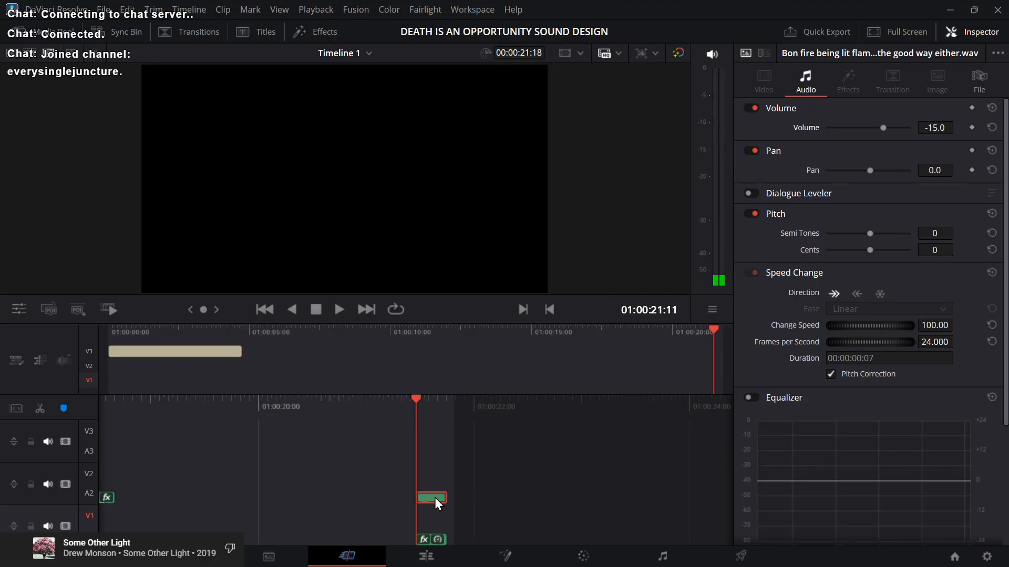
key(Down)
key(Right)
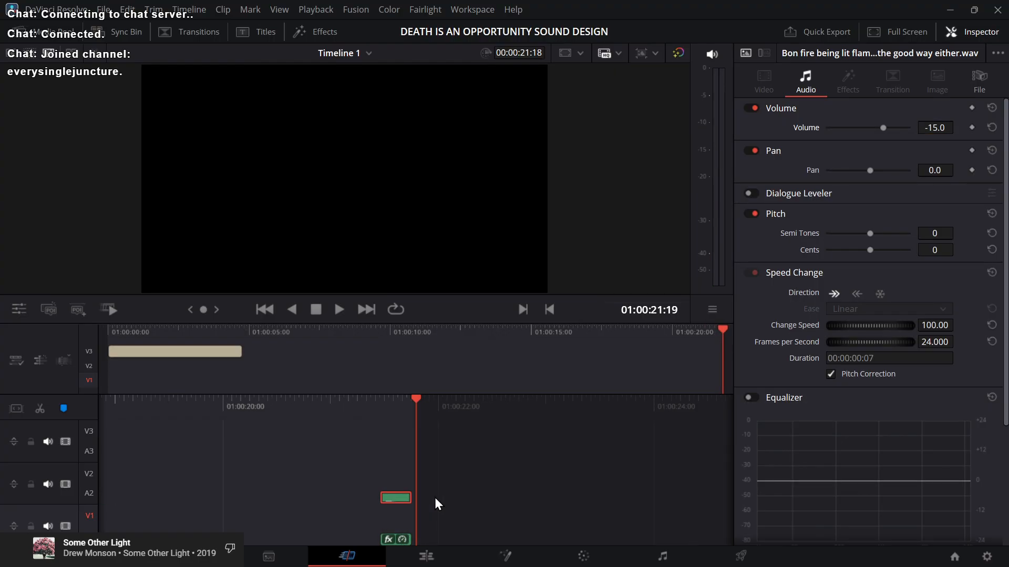
drag(394, 499, 401, 499)
key(Up)
key(Up)
key(Up)
key(Up)
key(Down)
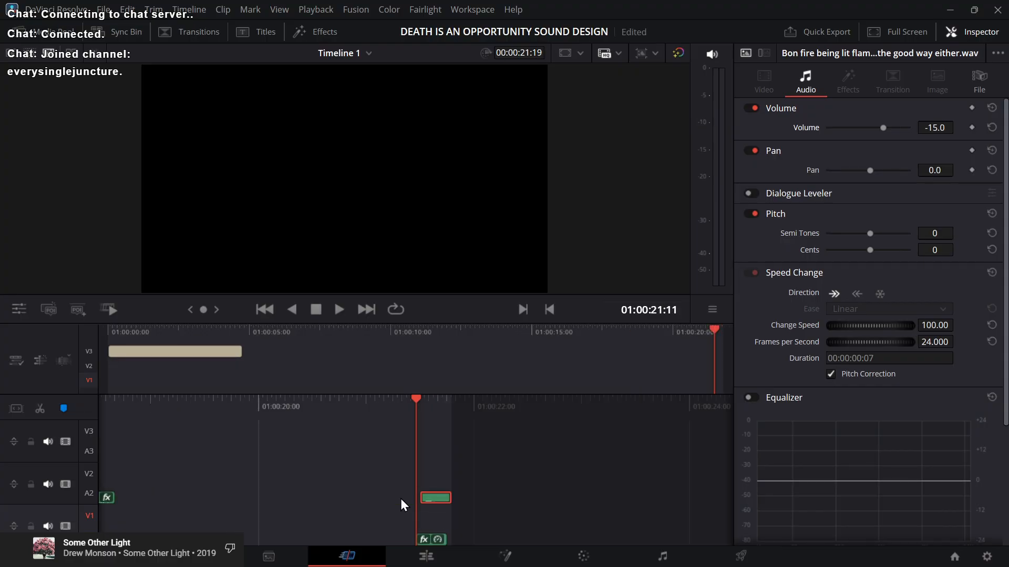
key(space)
key(Up)
key(Up)
click(435, 469)
key(ctrl+z)
key(space)
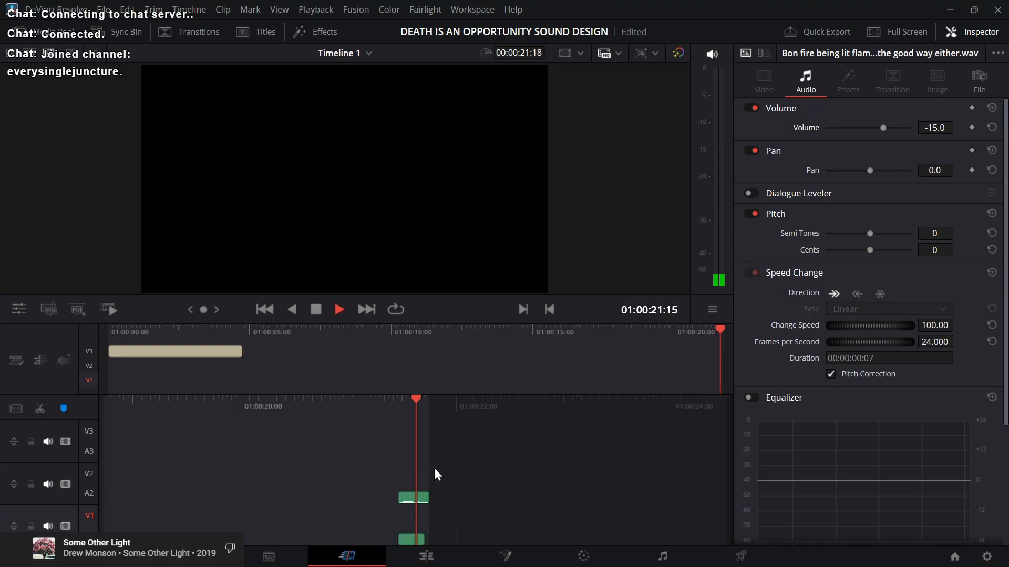
Step: Trim the bonfire whoosh's end to 01:00:21:17 to match the oven ding and replay both sounds several times
key(Up)
key(ctrl+z)
key(Up)
key(space)
key(Up)
key(space)
key(Up)
key(space)
key(Up)
key(space)
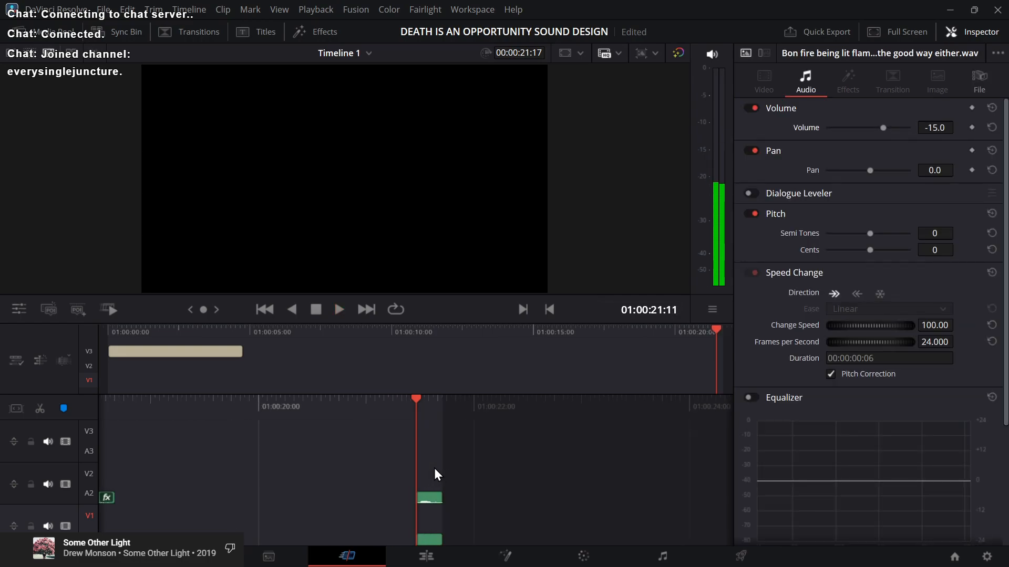
Step: Set the bonfire whoosh's volume to -20 and replay the layered sounds
click(402, 497)
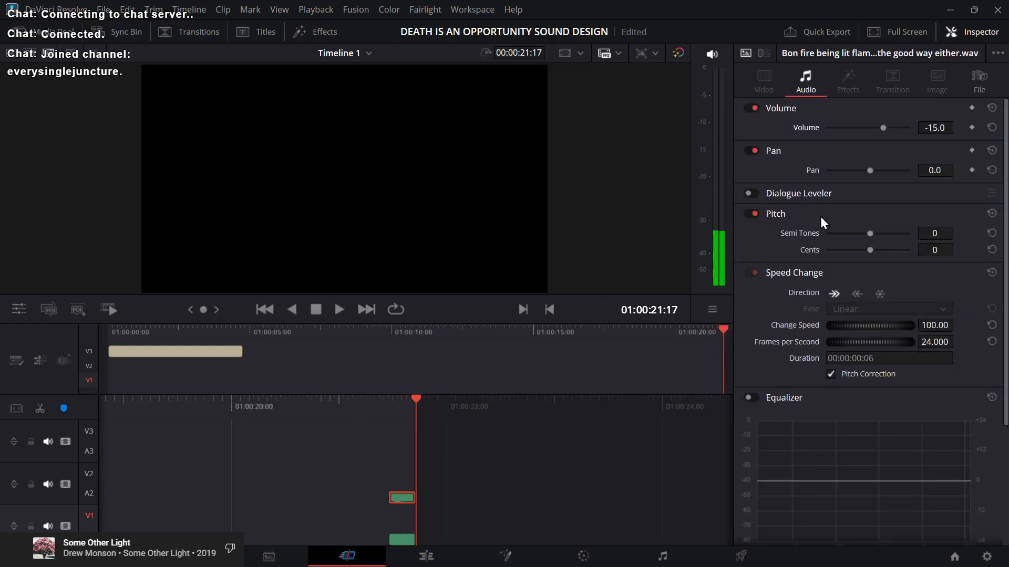
click(921, 129)
text(-20)
key(Return)
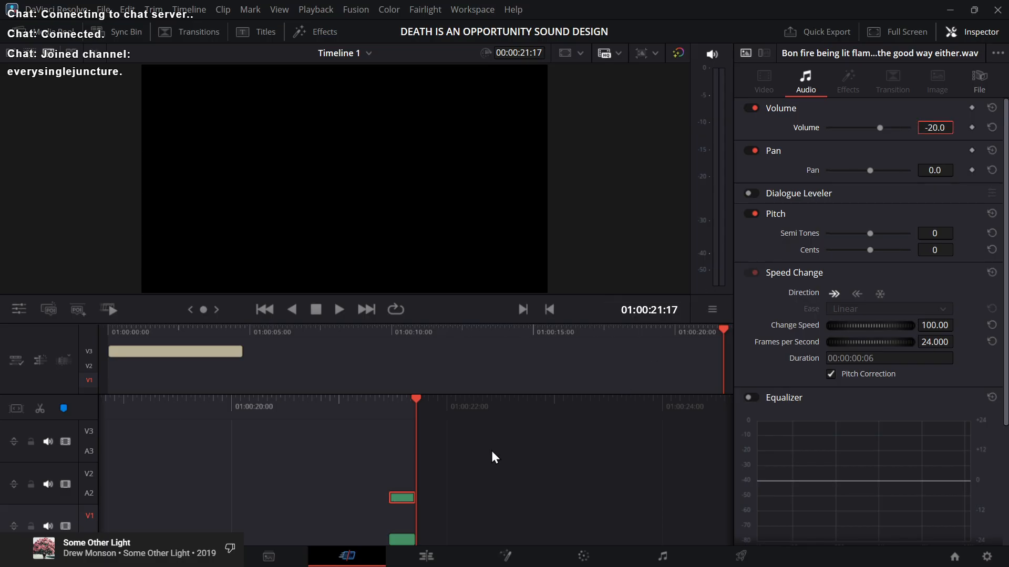
click(289, 493)
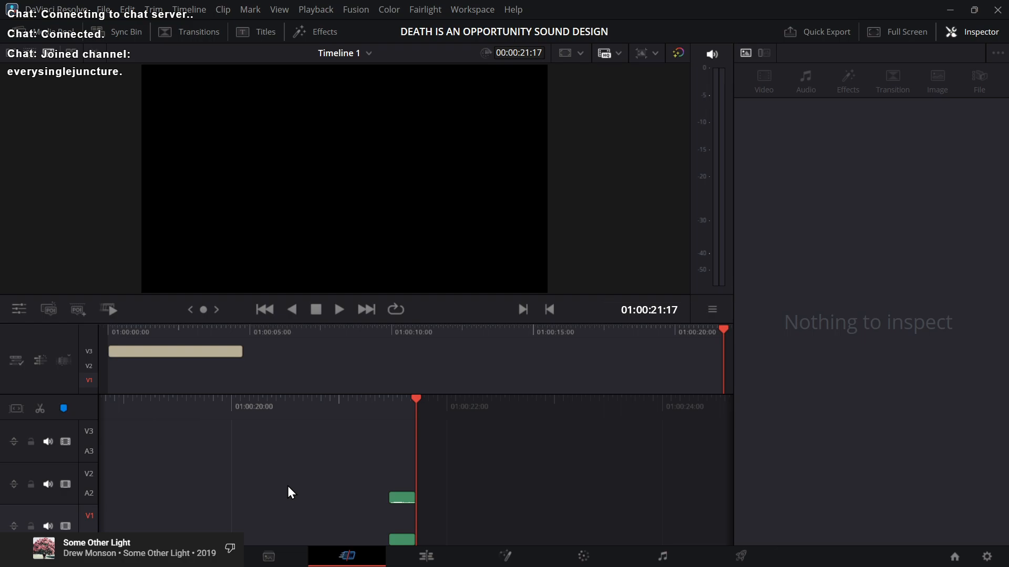
key(Up)
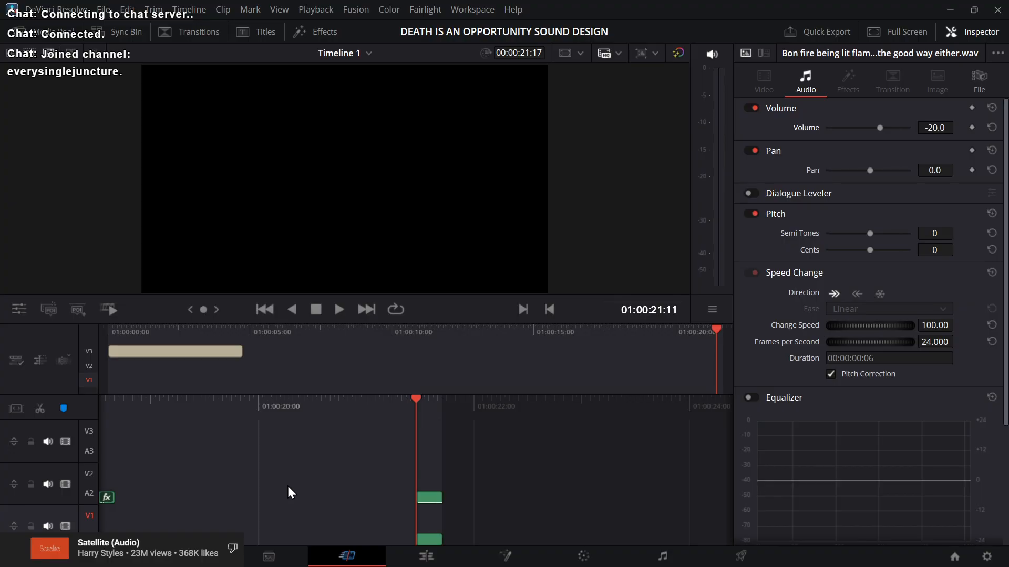
key(ctrl+z)
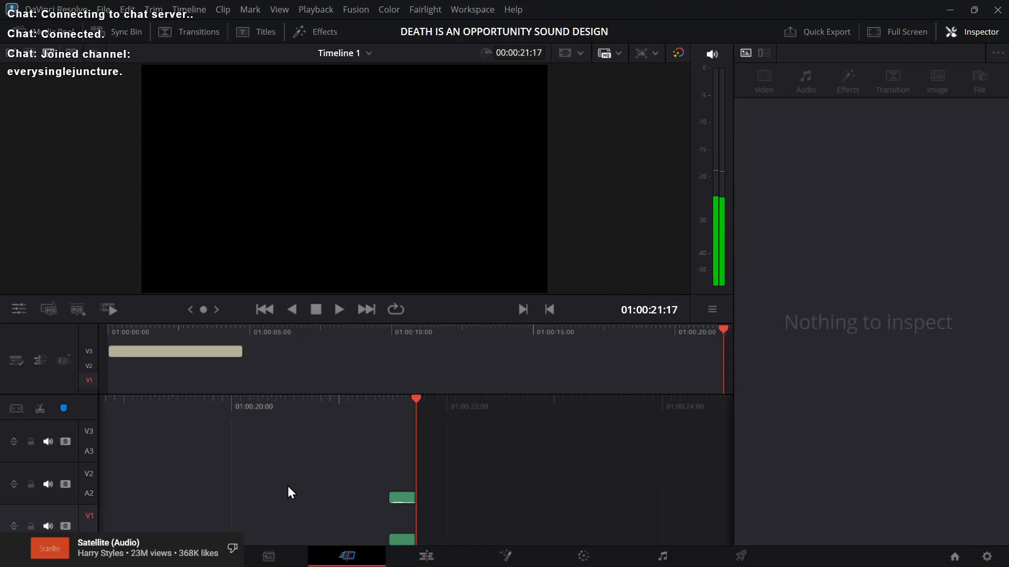
Step: Switch to File Explorer, search the Elements (E:) drive for "punc" and select the shouting punches audio file
key(alt+Tab)
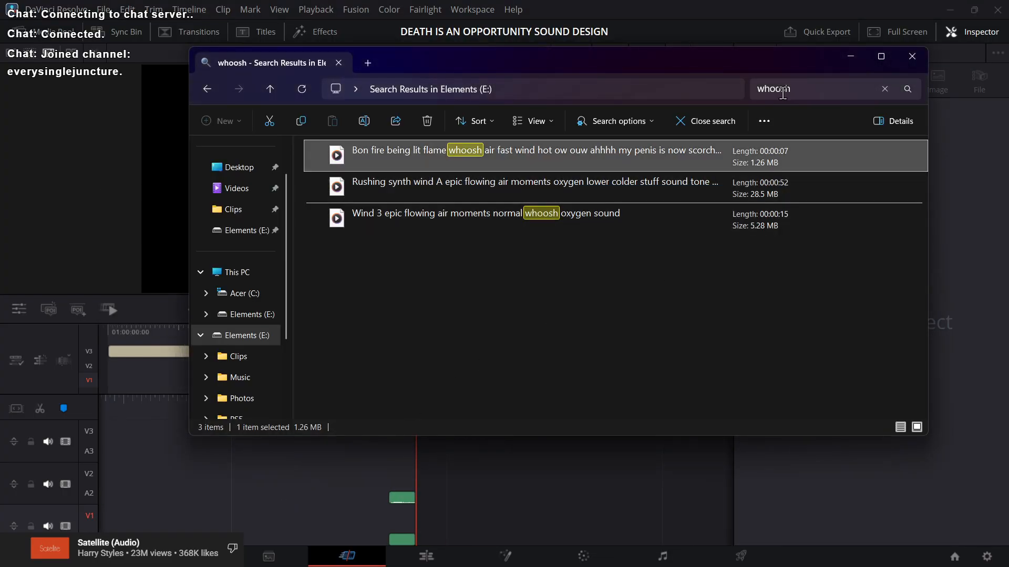
click(824, 89)
key(ctrl+a)
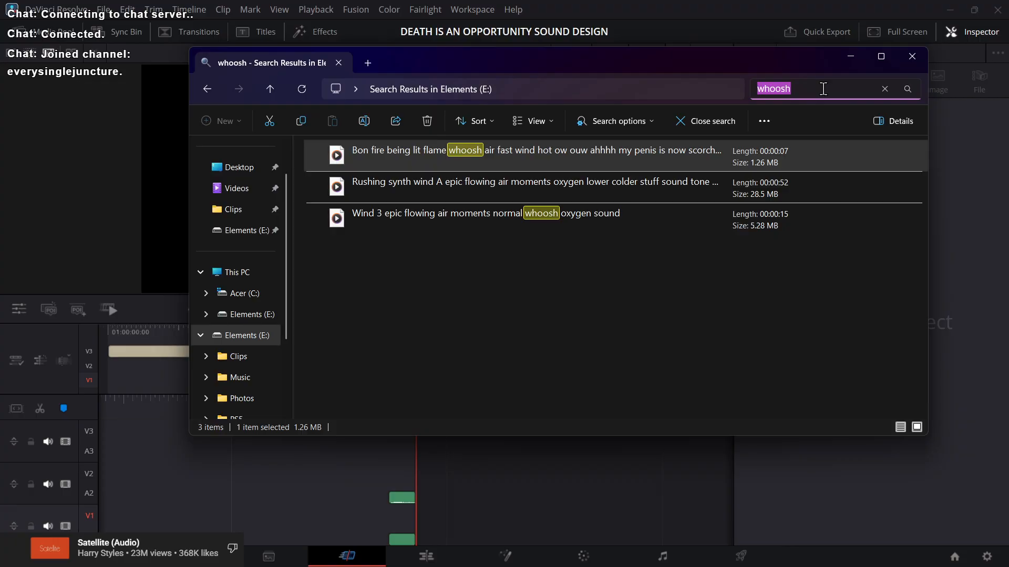
text(punc)
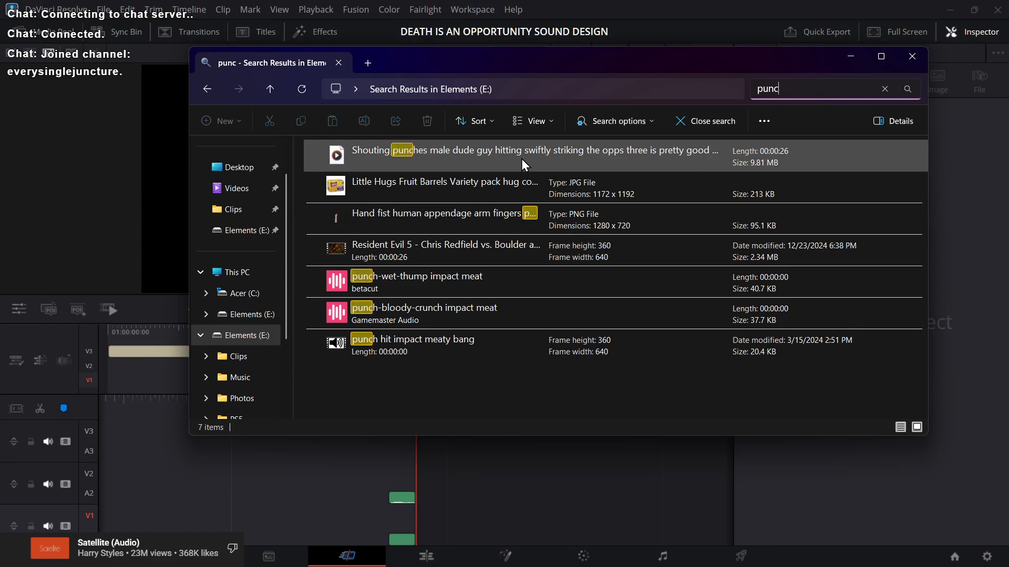
click(521, 158)
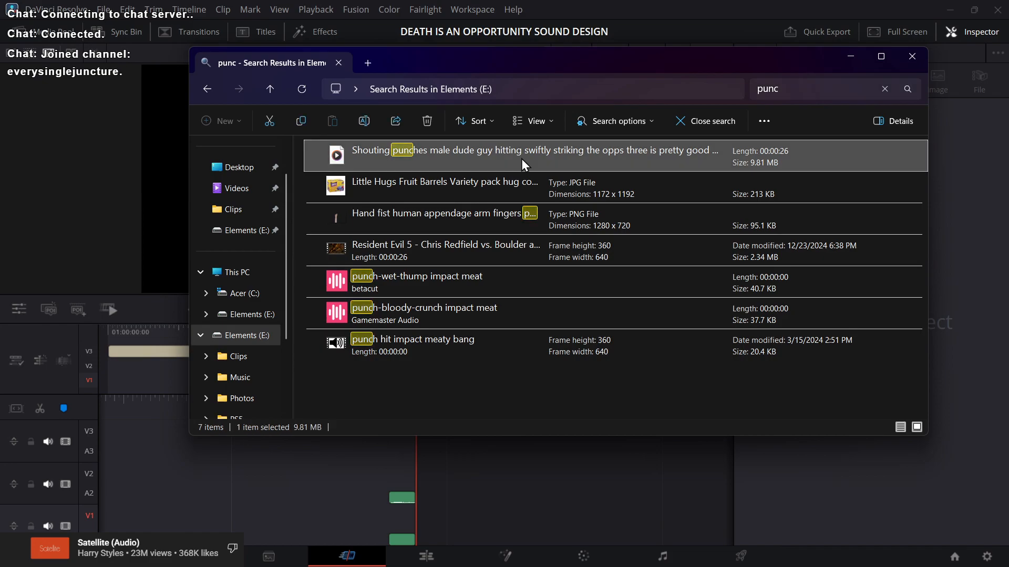
Step: Place the shouting punches file on audio track 1 at 01:00:21:17 using the Edit page and return to the Cut page
click(427, 556)
key(alt+Tab)
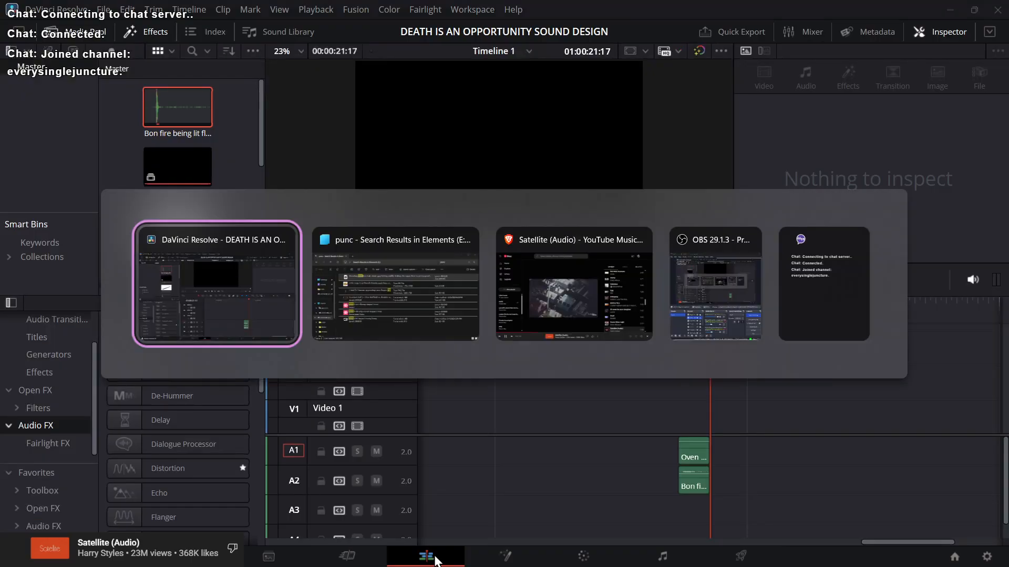
key(alt+Tab)
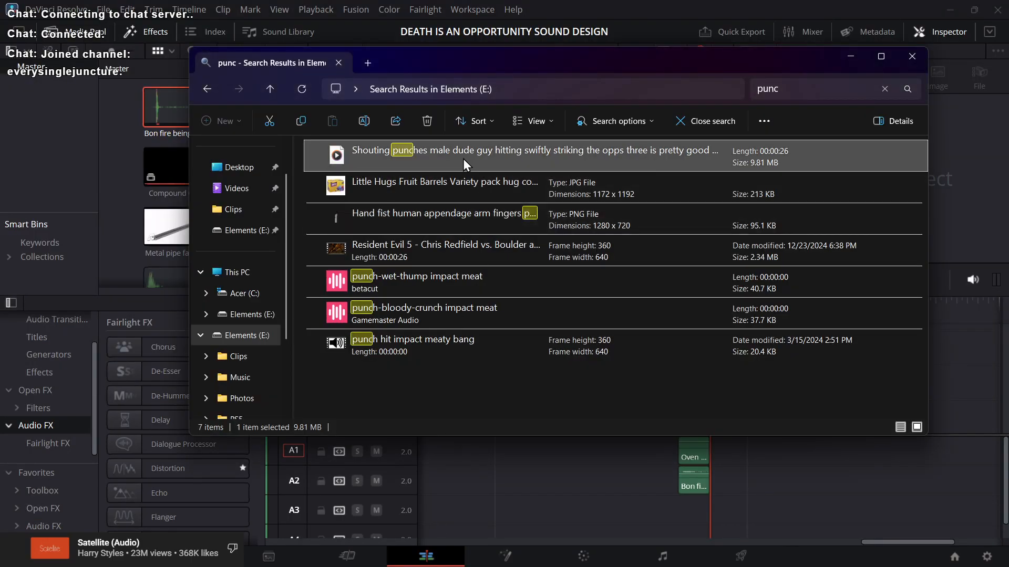
drag(465, 162, 712, 454)
click(344, 556)
Step: Play the shouting punches clip, split it at 01:00:24:10 and delete the part before the split
key(space)
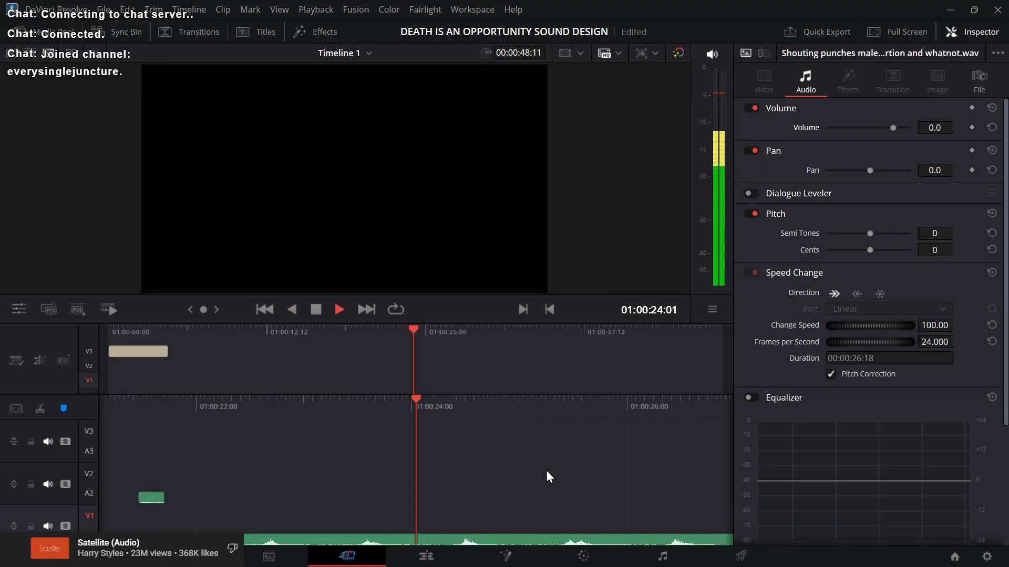
key(space)
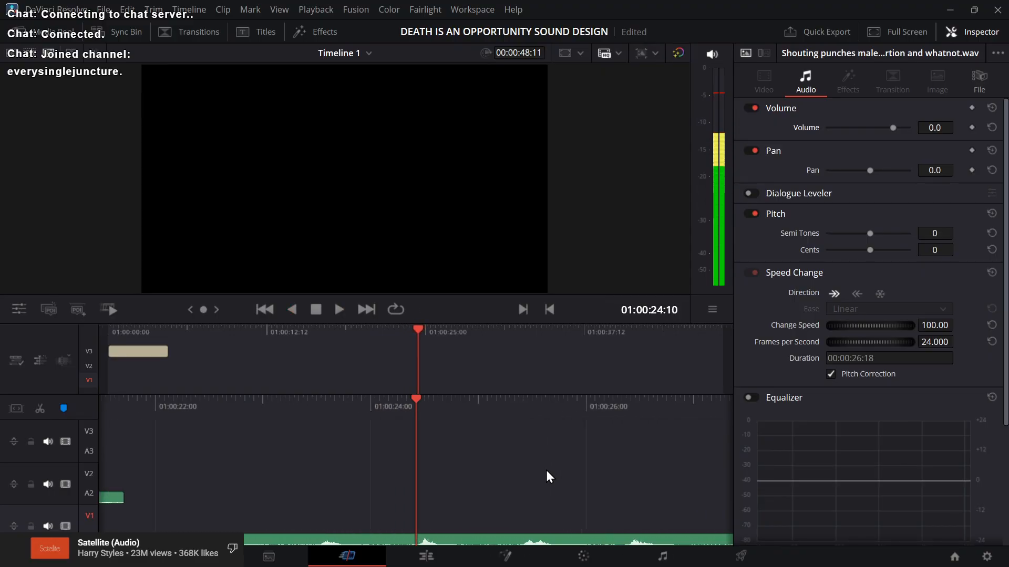
click(526, 539)
key(ctrl+b)
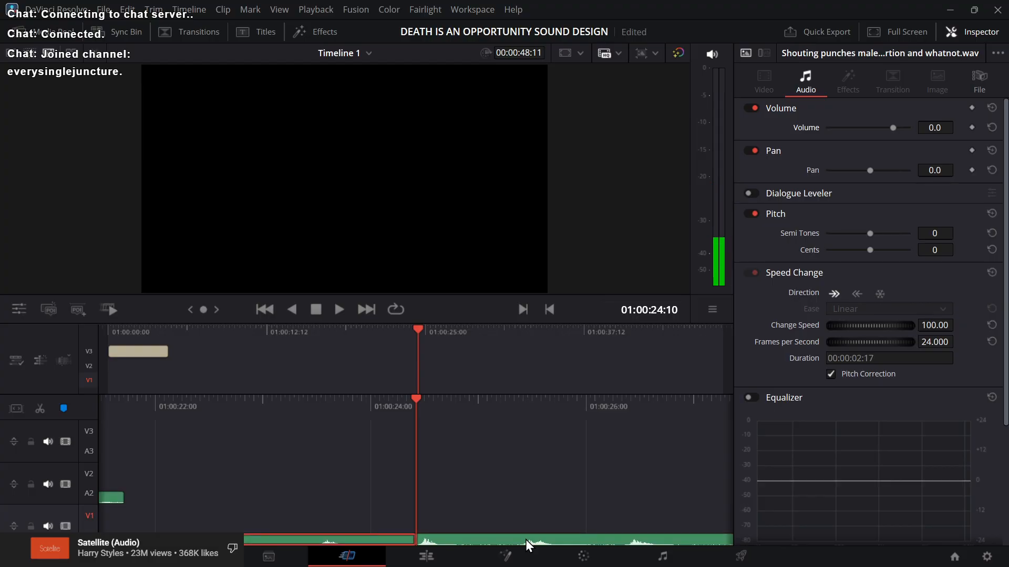
key(BackSpace)
Step: Split the punches clip at 01:00:24:18 and delete everything after it, keeping a single 8-frame punch
key(space)
key(space)
click(526, 540)
key(ctrl+b)
key(space)
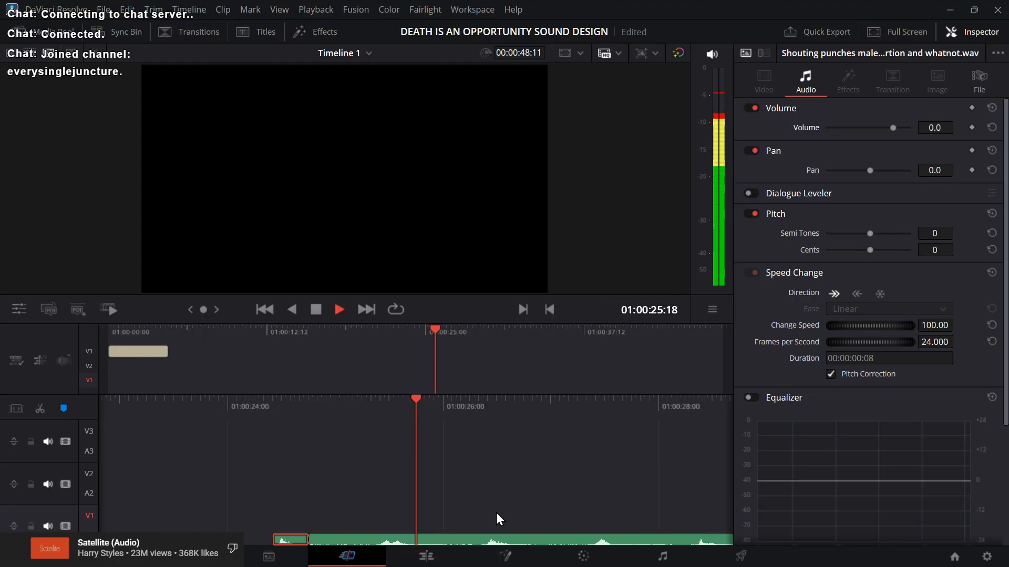
key(space)
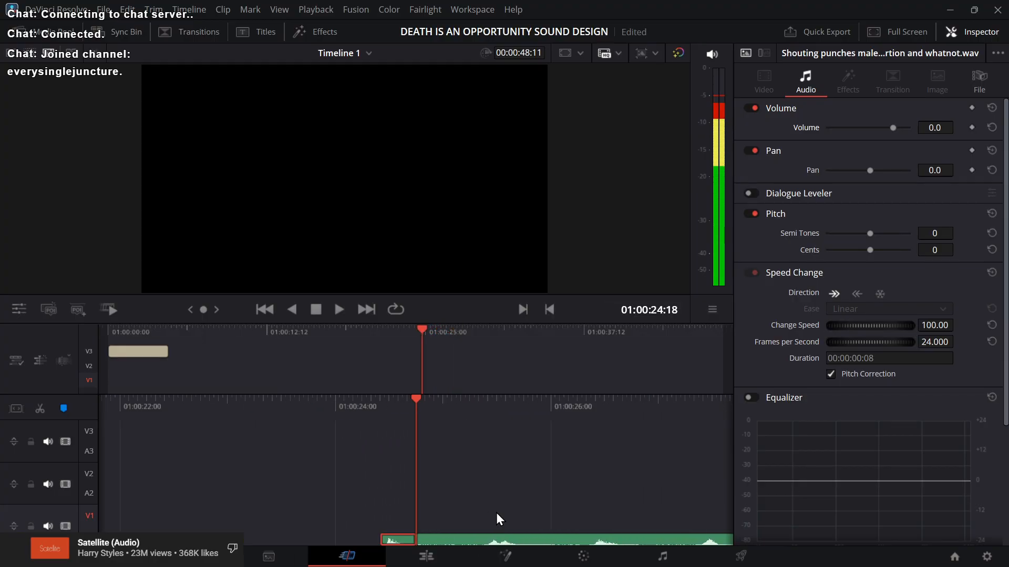
drag(496, 513, 545, 542)
key(BackSpace)
Step: Move the short punch clip to start at 01:00:21:19 on audio track 1, just after the oven ding, and play it
key(Up)
key(space)
key(space)
key(Up)
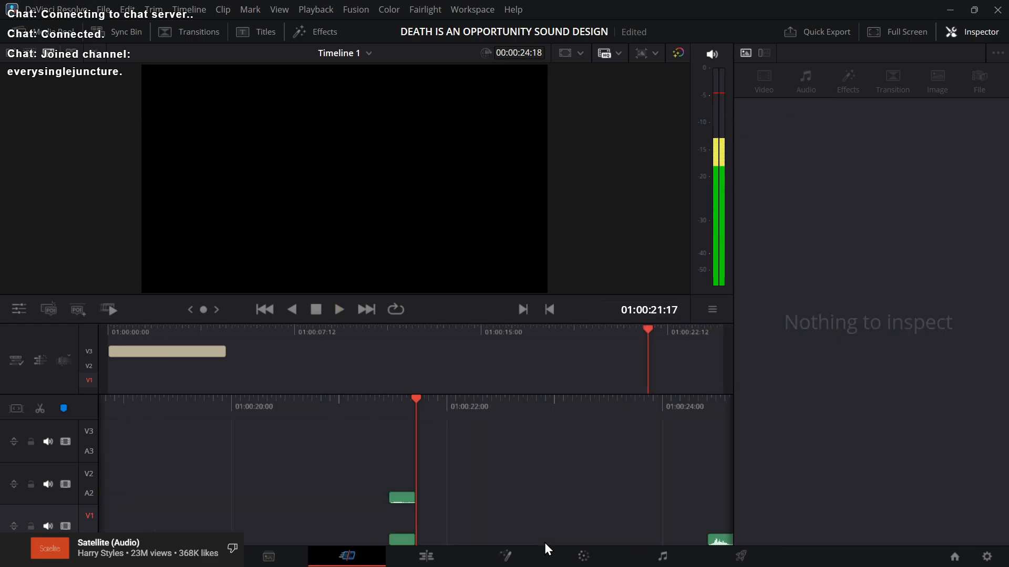
drag(722, 541, 436, 495)
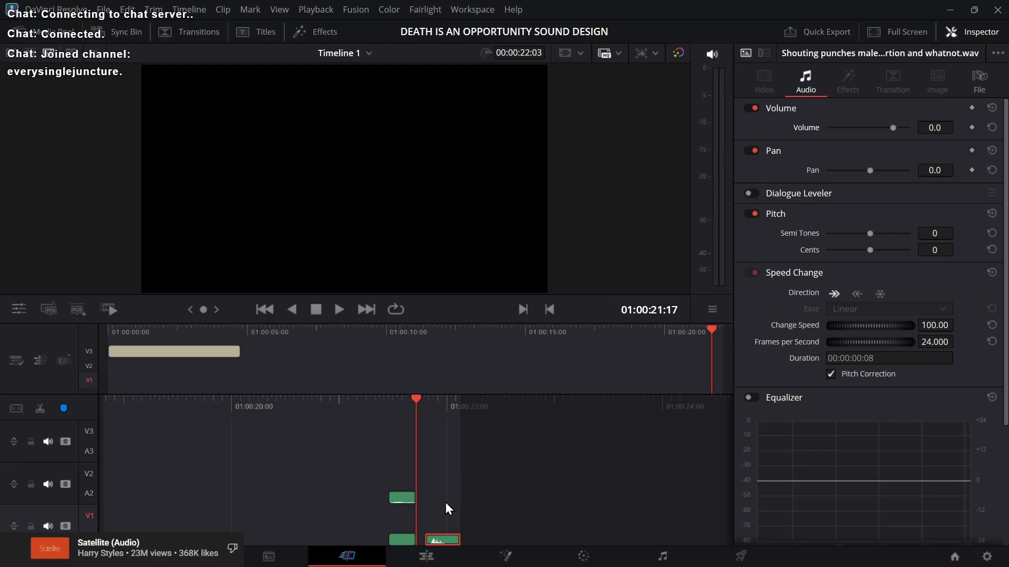
key(space)
key(Up)
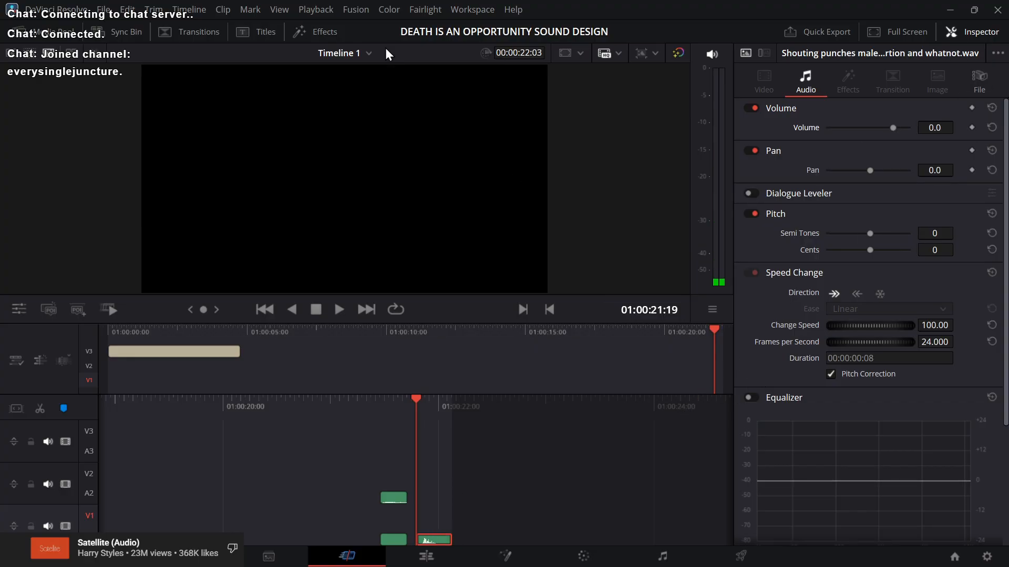
Step: Add the Fairlight FX Distortion effect to the punch clip and raise its distortion level to 100
click(307, 34)
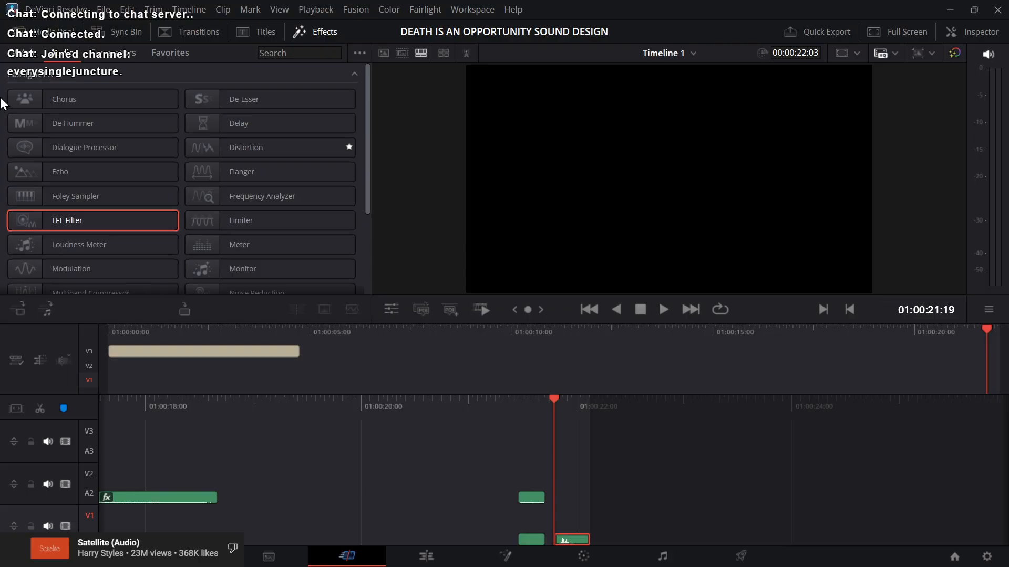
scroll(1, 128, down, 1)
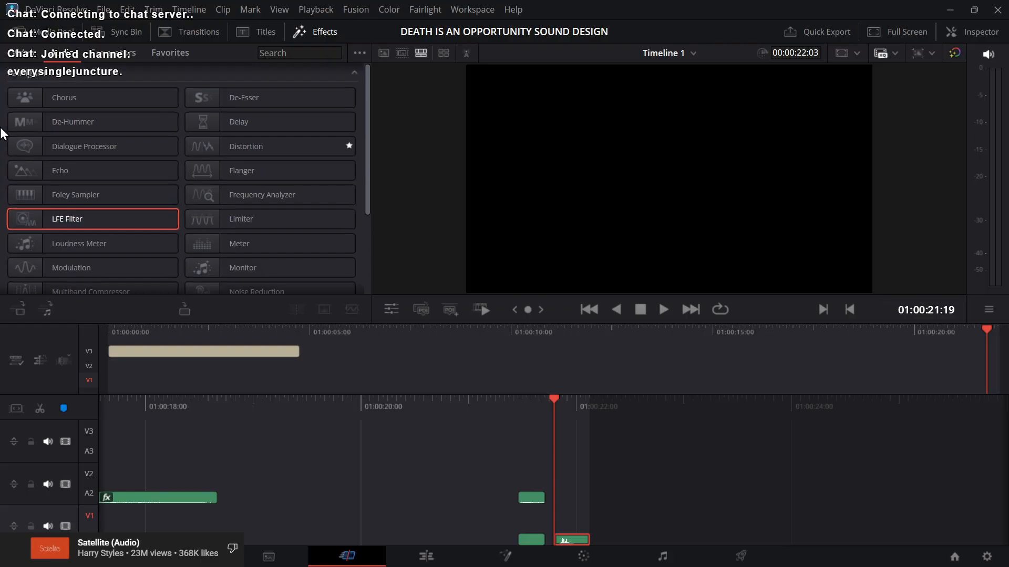
double_click(258, 136)
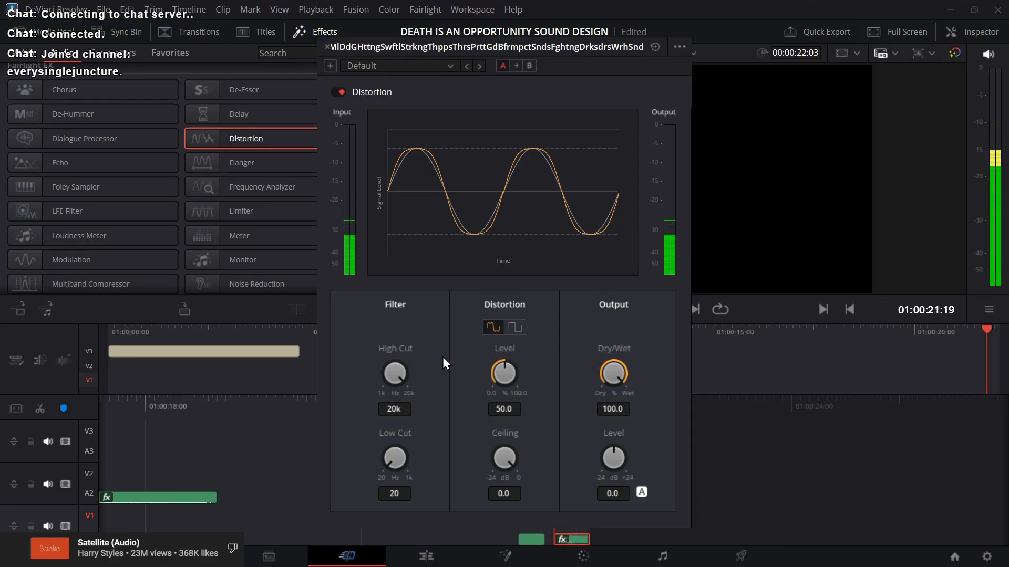
drag(496, 381, 638, 376)
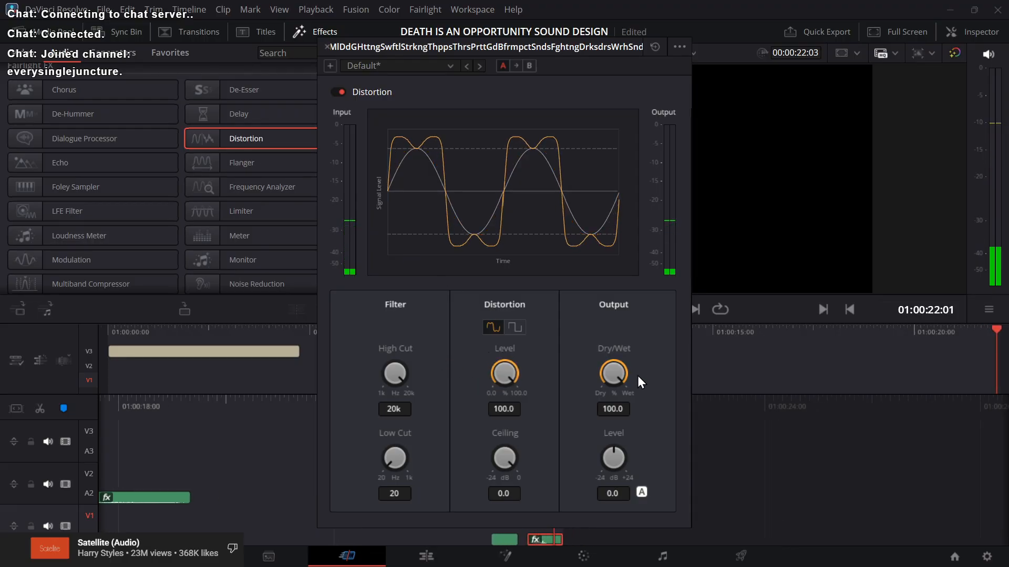
Step: Audition the Crunchy and Megaphone presets for the punch's Distortion, apply LoFi Radio and show the effect in the Inspector
click(395, 69)
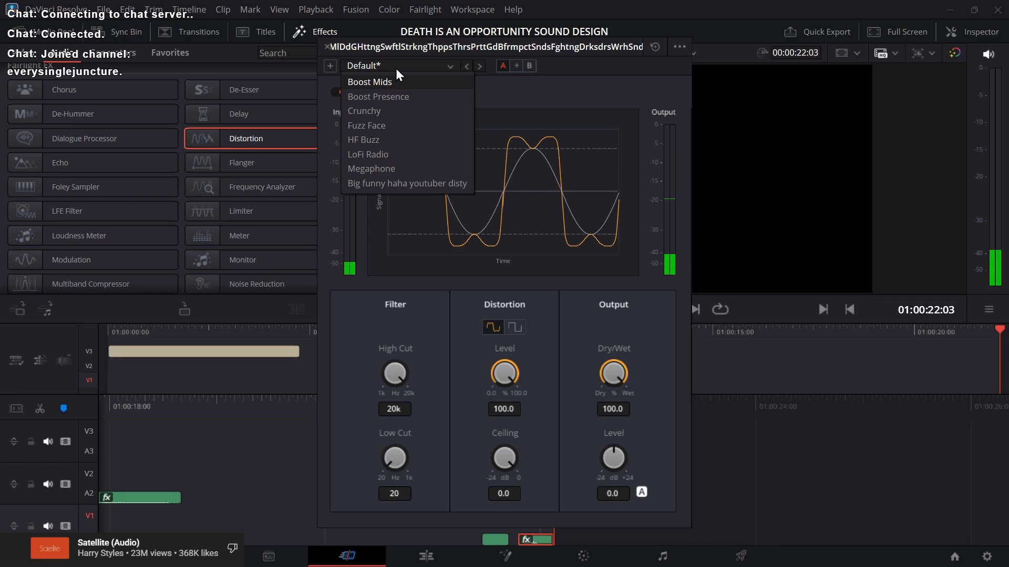
click(426, 112)
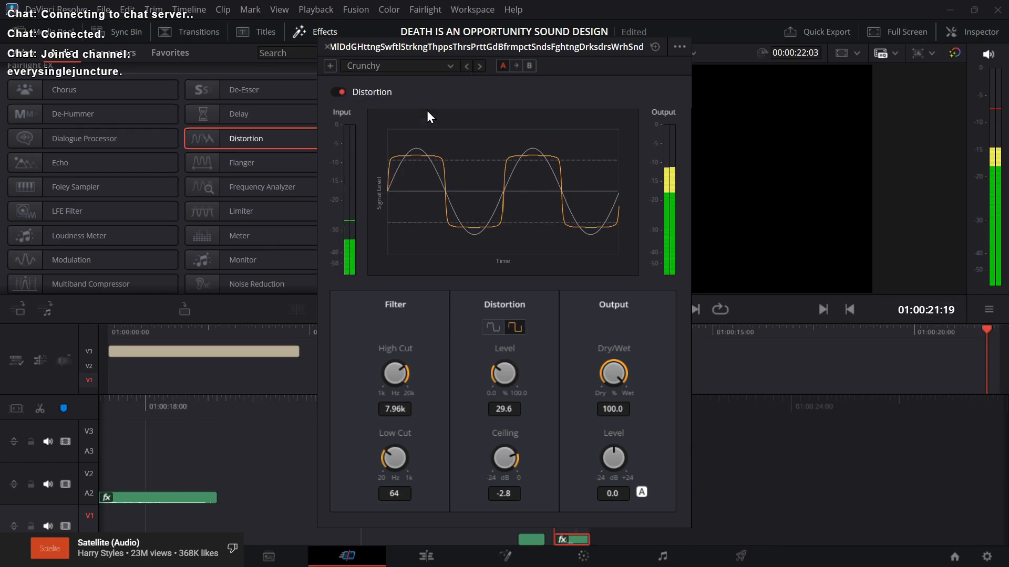
click(389, 67)
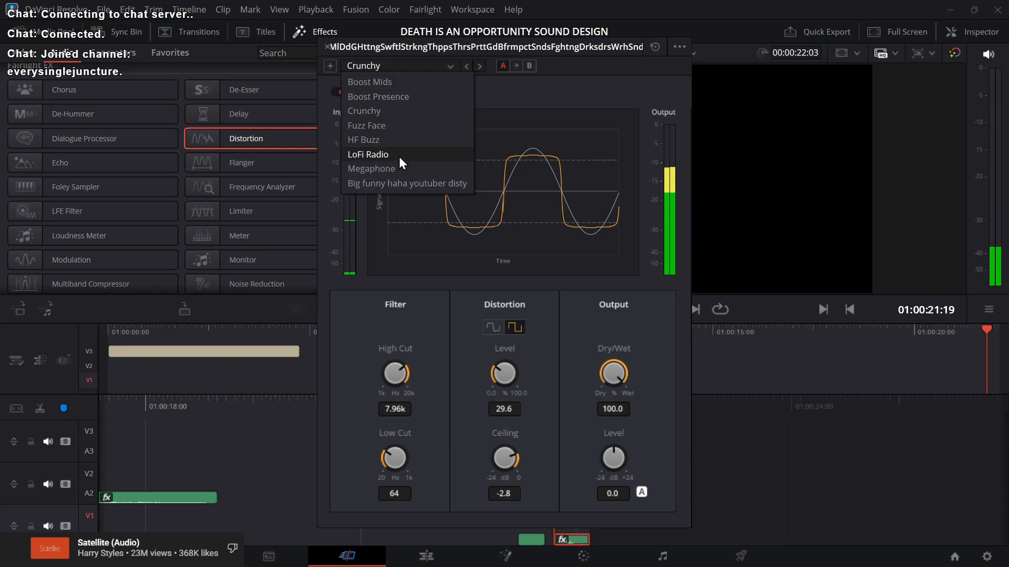
click(413, 168)
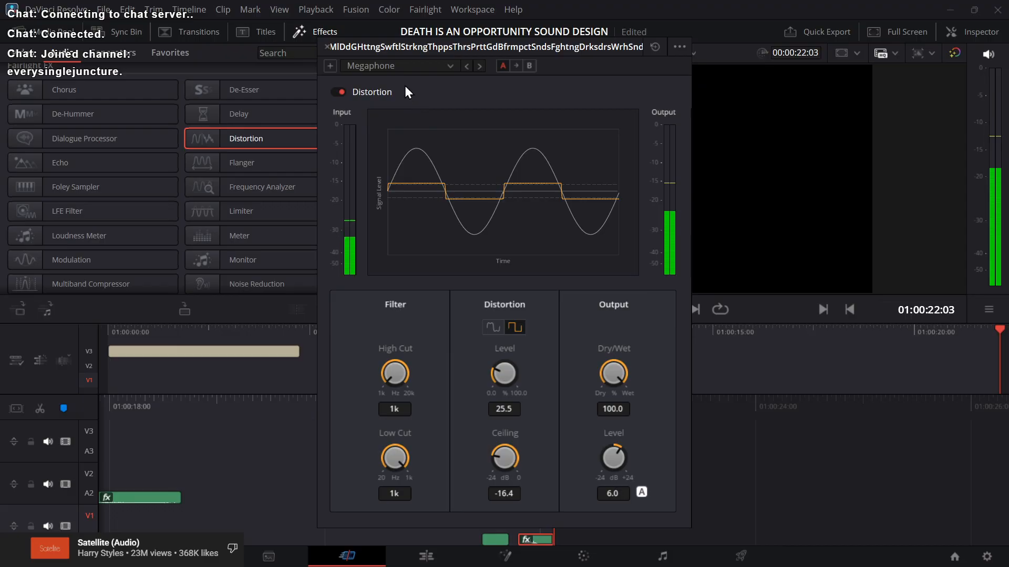
click(394, 70)
click(401, 158)
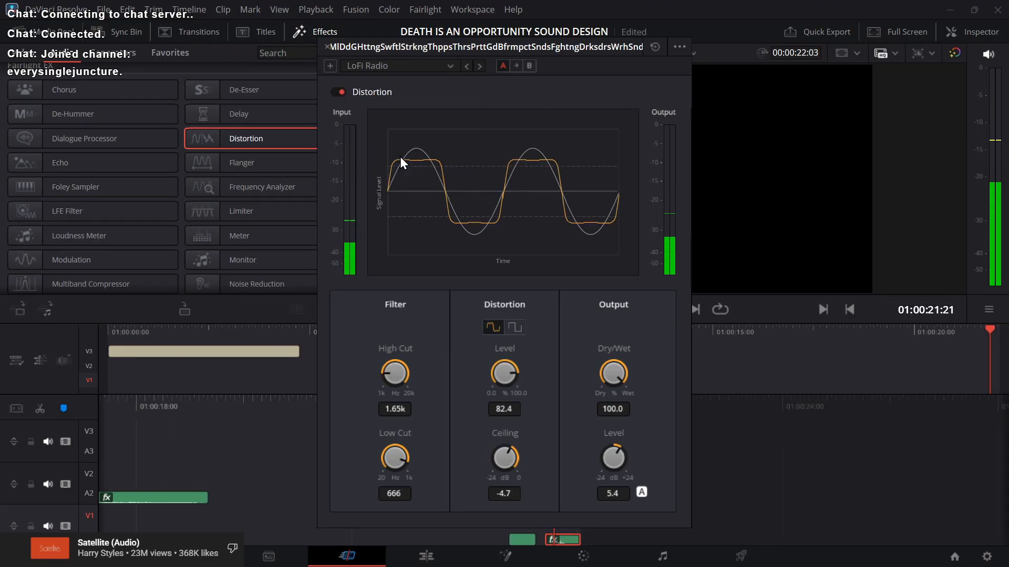
click(326, 47)
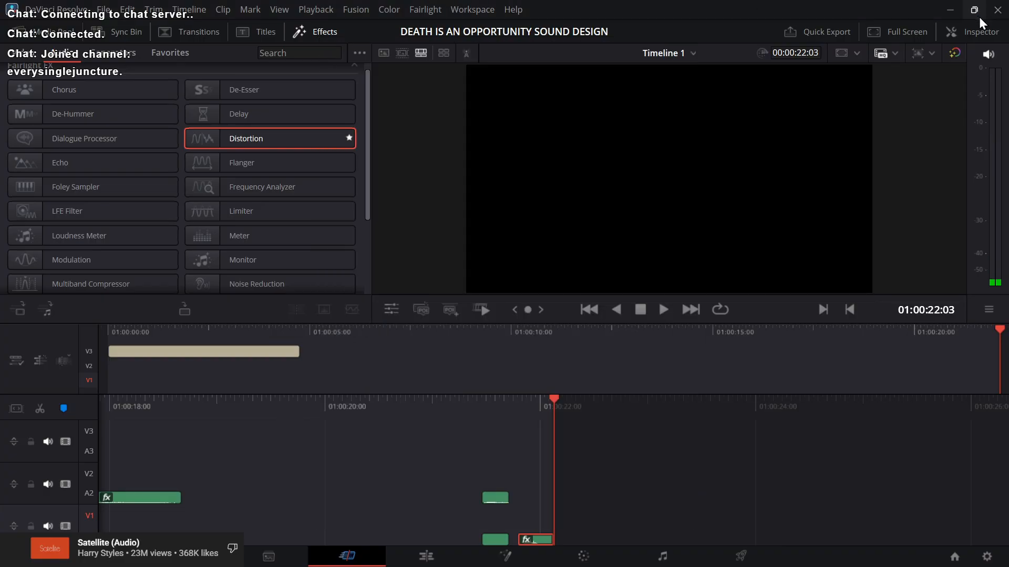
click(952, 32)
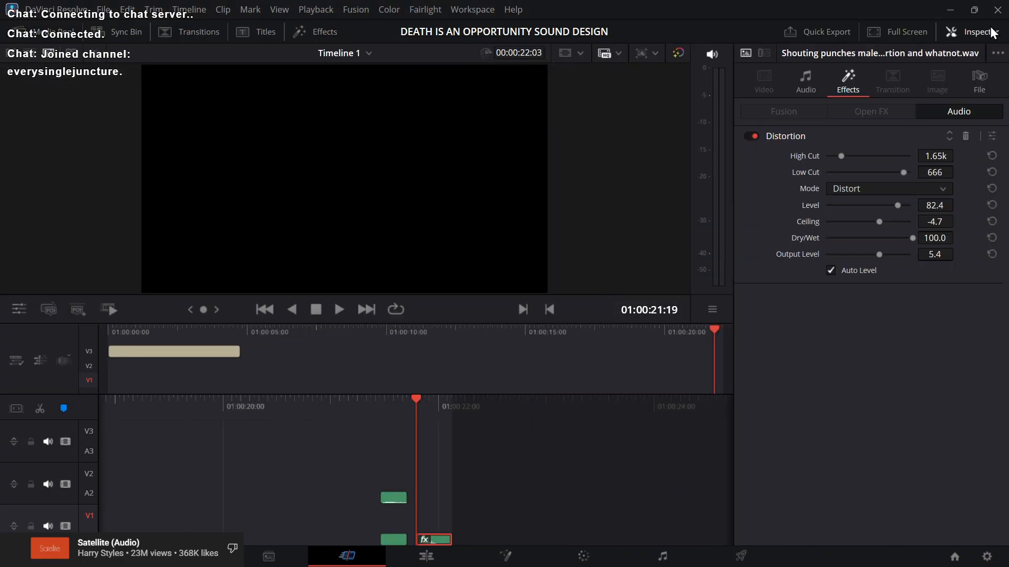
Step: In the punch clip's equalizer, pull Band 3 into a deep cut near 961 Hz and move Band 2 to 1.0K with a slight boost
click(800, 98)
click(749, 398)
scroll(881, 395, down, 2)
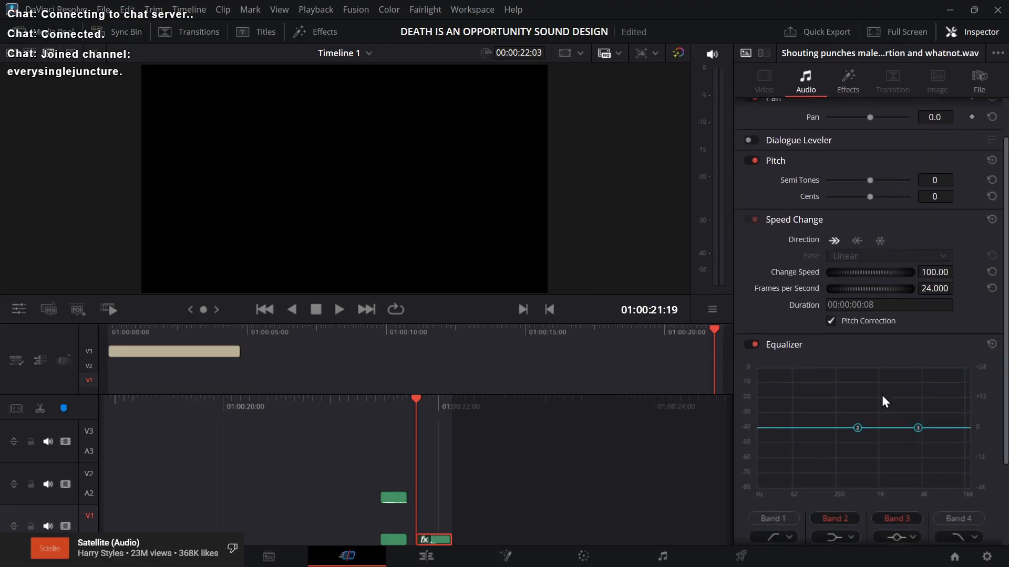
scroll(978, 320, down, 1)
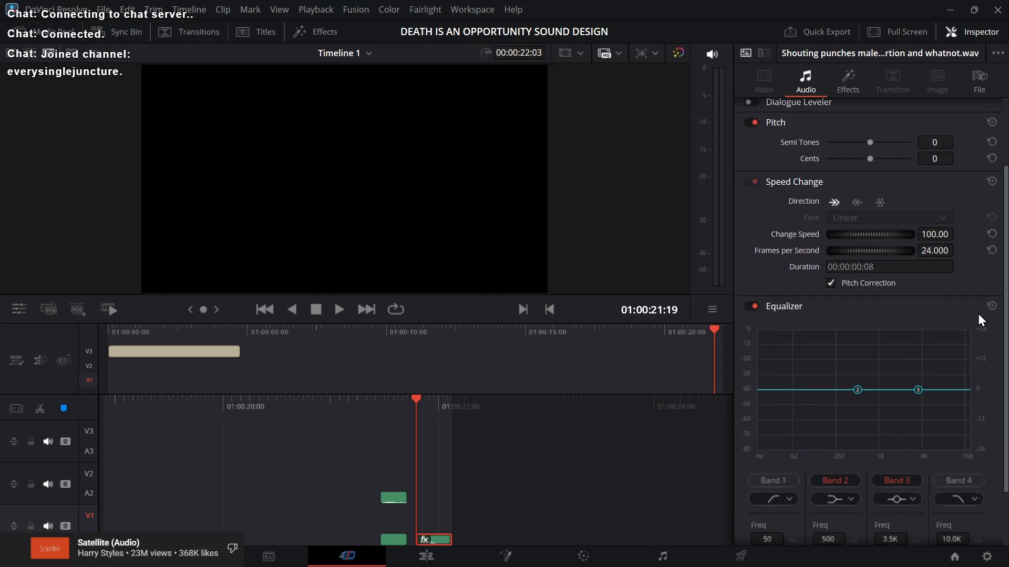
drag(917, 391, 878, 438)
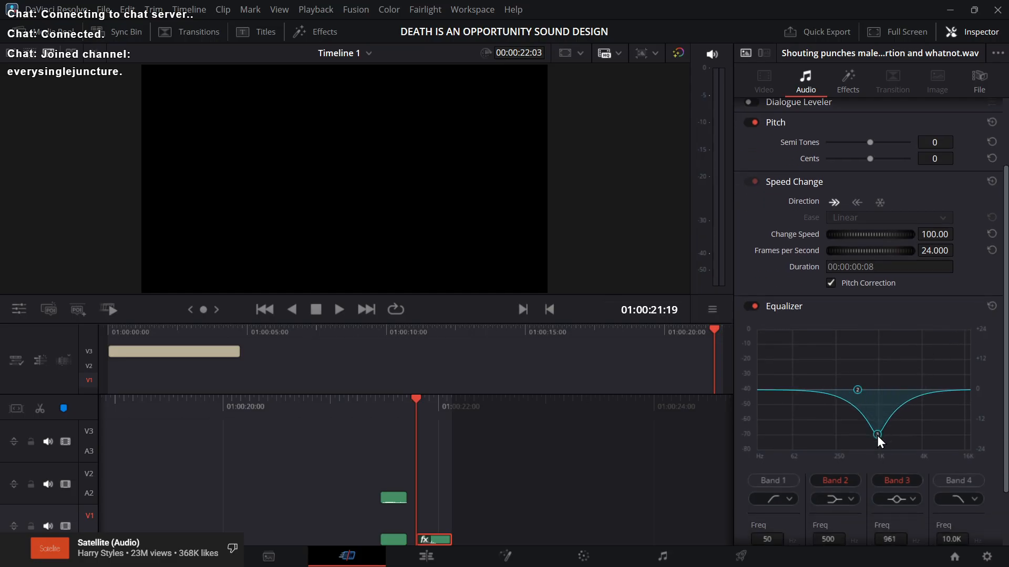
drag(854, 392, 879, 384)
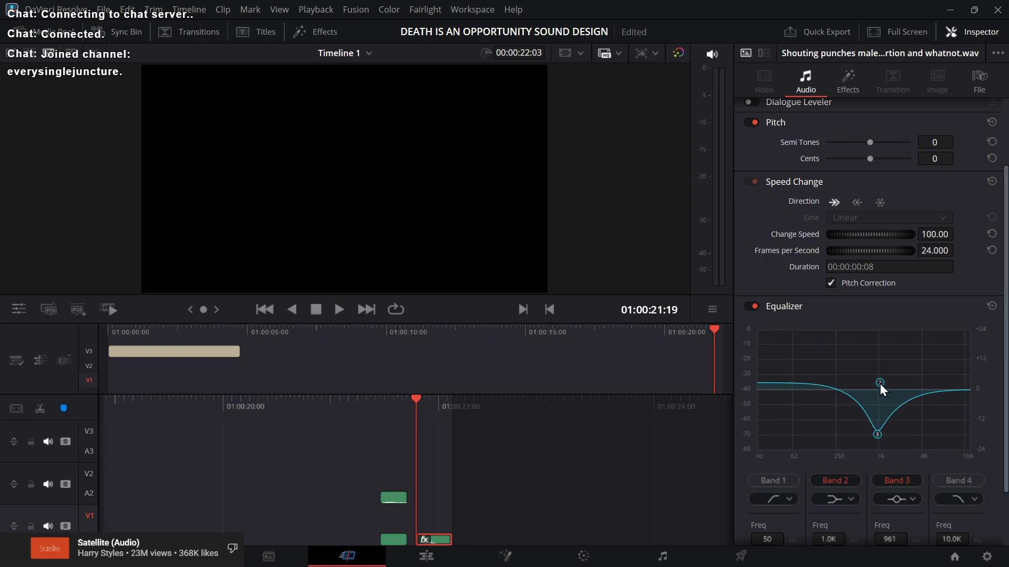
Step: Change Band 3 of the punch's equalizer to a high shelf, shift it to 1.0K and play the clip
click(887, 499)
click(895, 563)
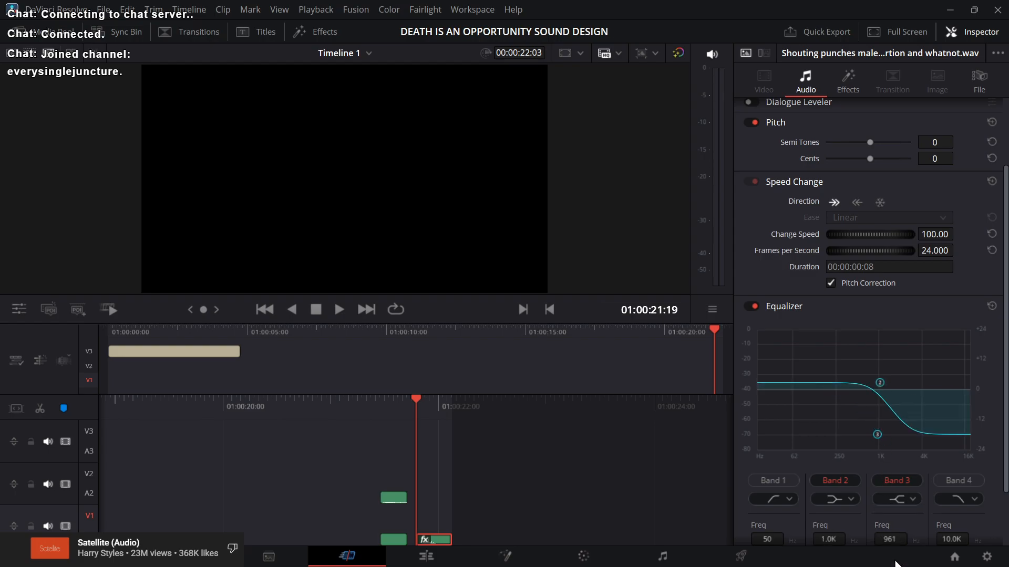
drag(877, 437, 879, 433)
key(space)
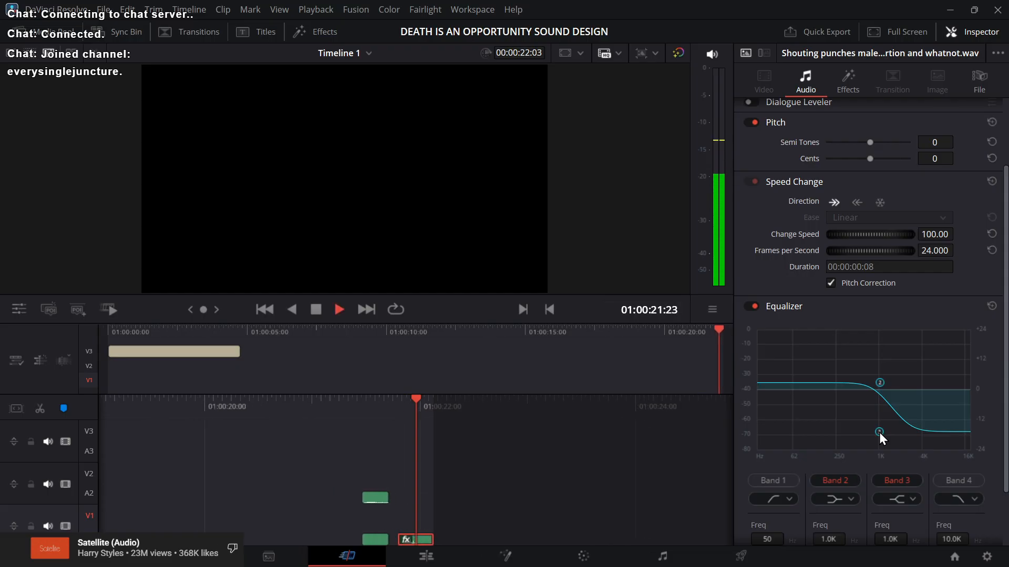
key(space)
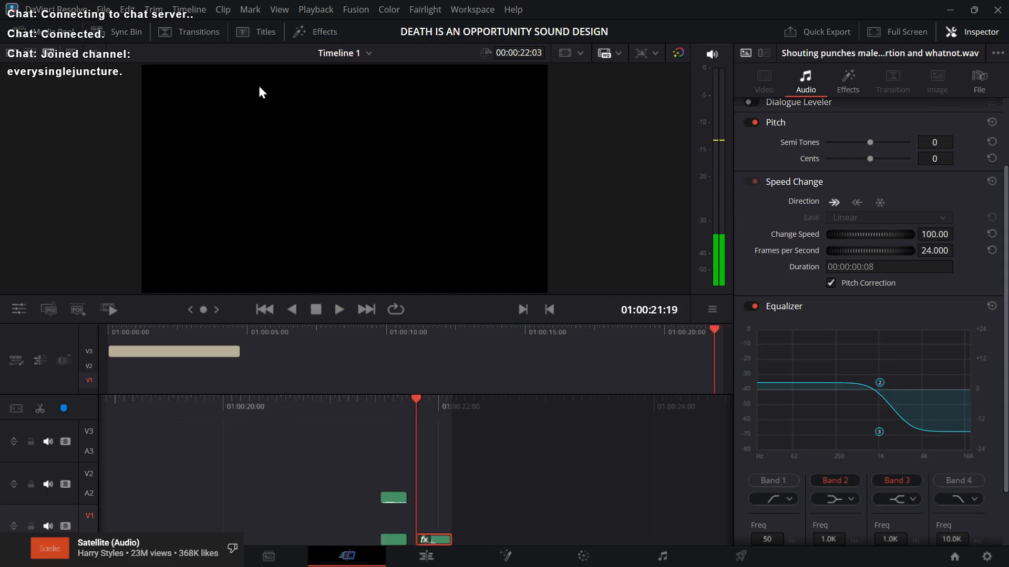
Step: Switch to the Edit page and enable Ripple Timeline in the punch clip's speed change settings
click(307, 35)
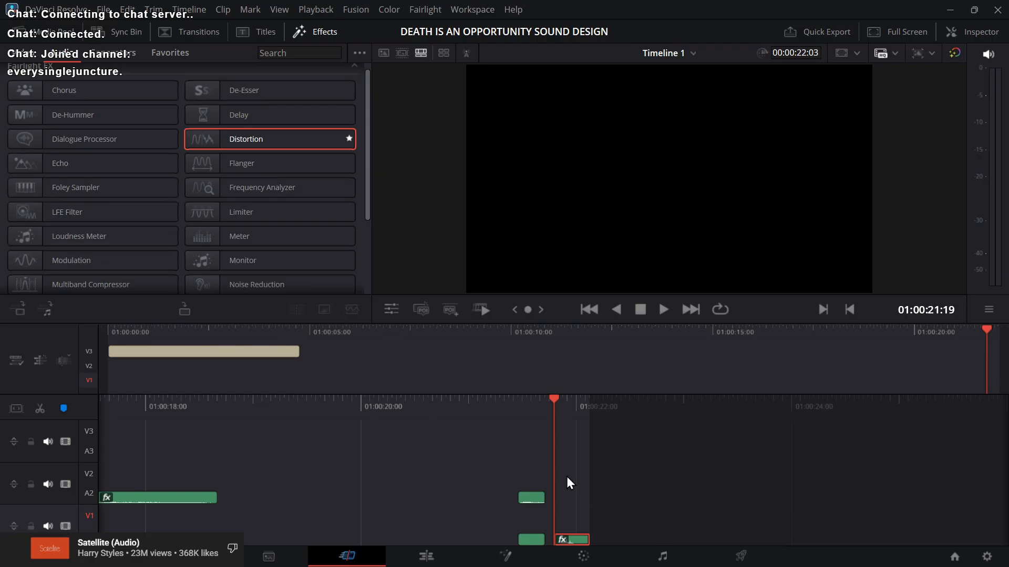
key(shift+7)
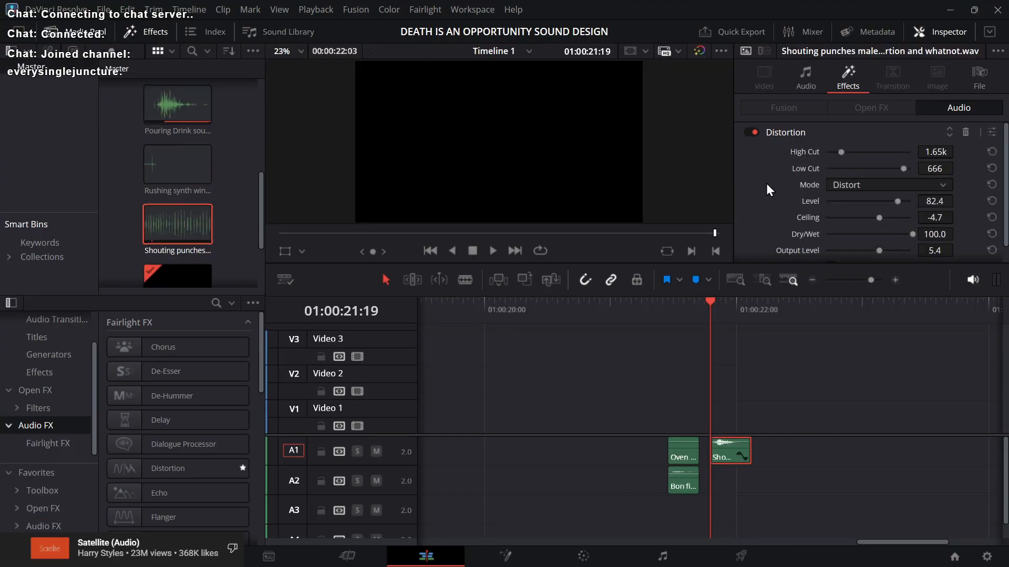
click(800, 91)
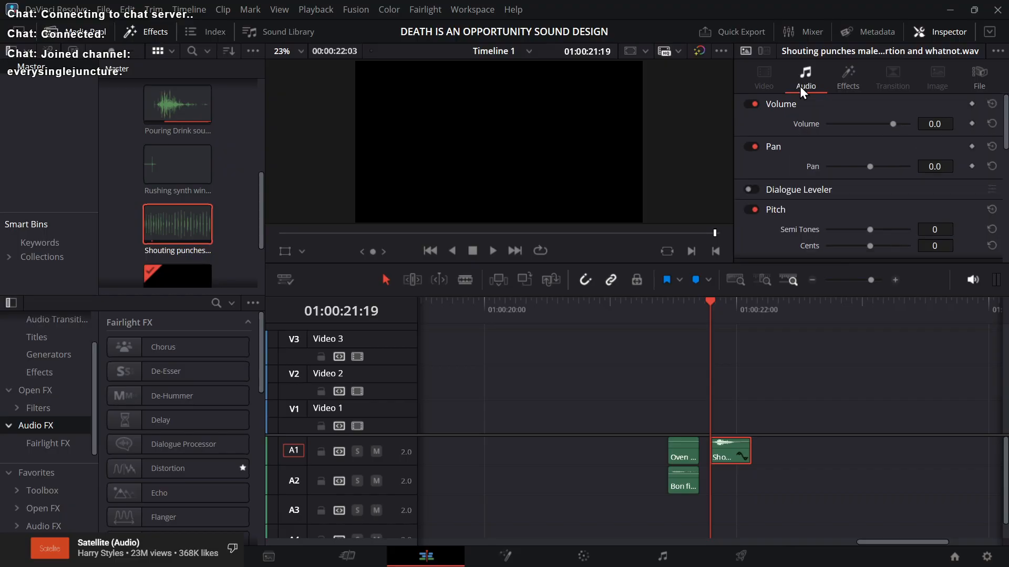
scroll(774, 165, down, 4)
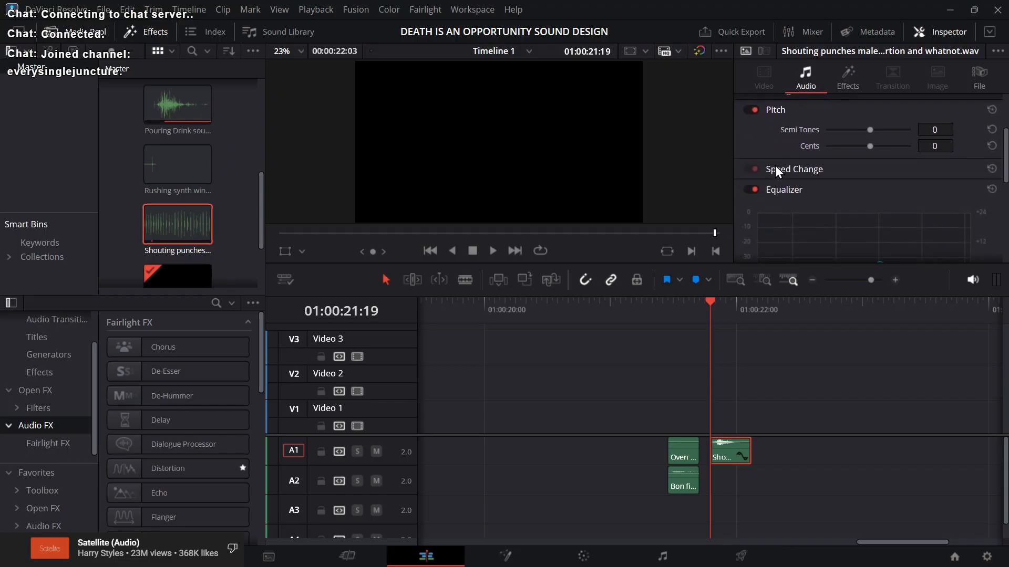
click(805, 173)
scroll(806, 172, down, 1)
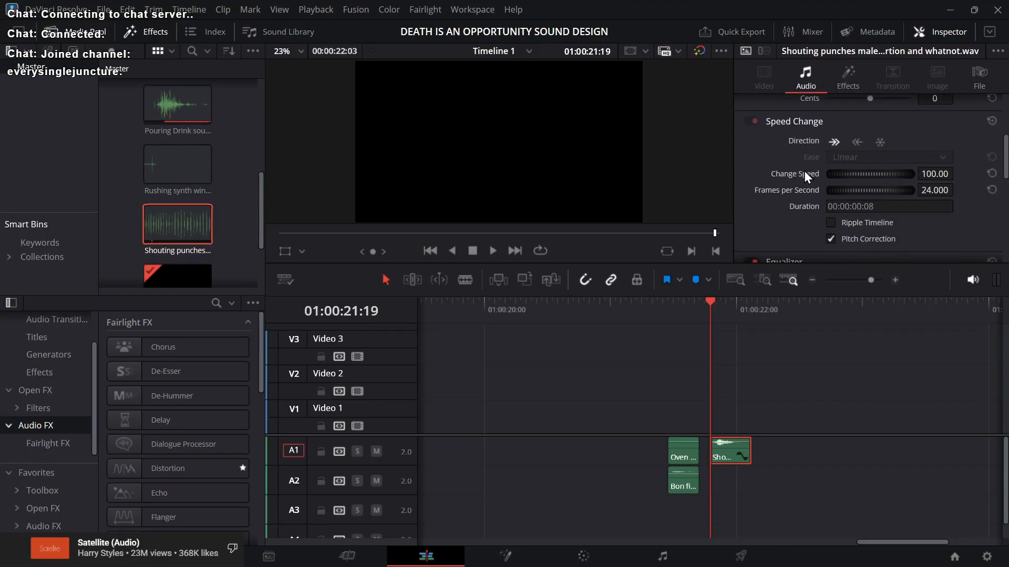
click(831, 221)
Step: Try a change speed of 50 on the punch clip and play it repeatedly
double_click(940, 171)
text(50)
key(Return)
key(space)
key(space)
key(space)
key(space)
key(space)
key(space)
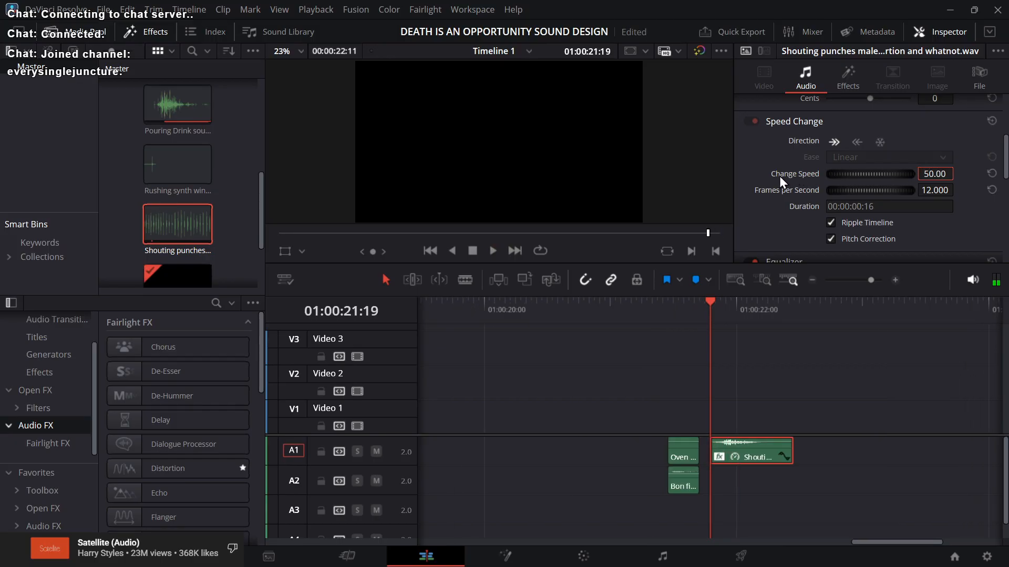
Step: Set the punch clip's change speed to 7 and audition the slowed sound forwards and backwards
key(ctrl+s)
text(7)
key(Return)
key(space)
key(j)
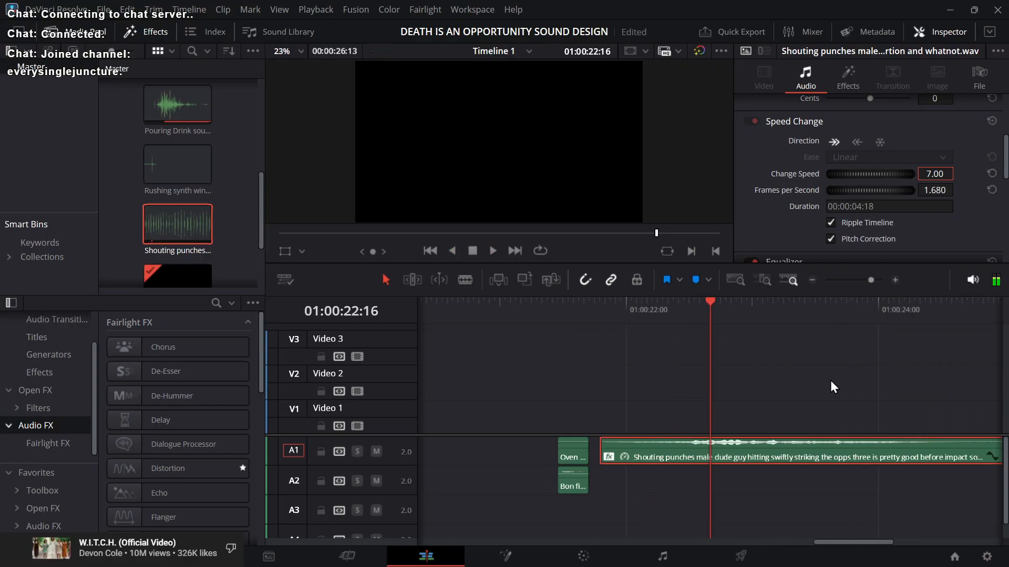
key(l)
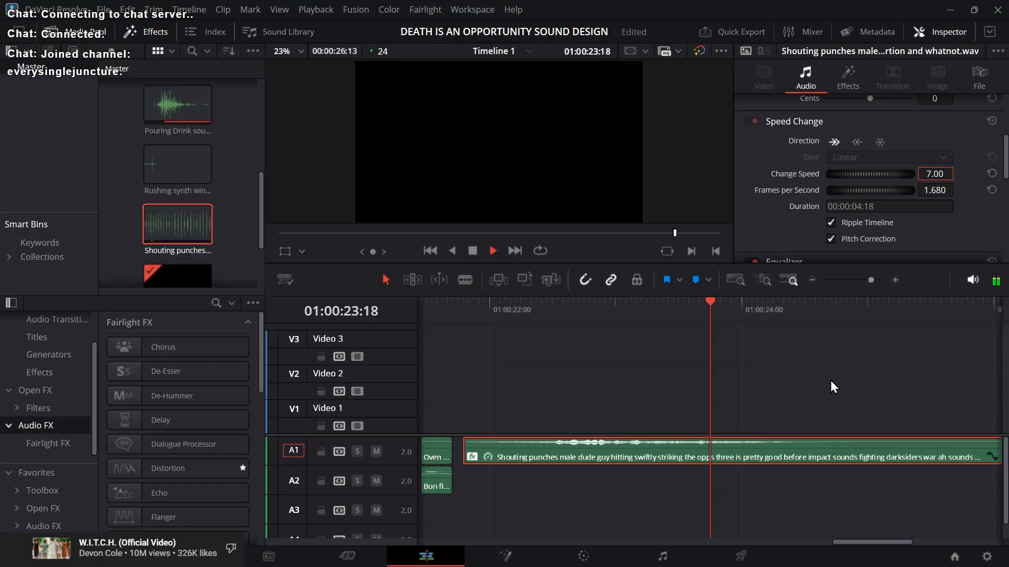
key(j)
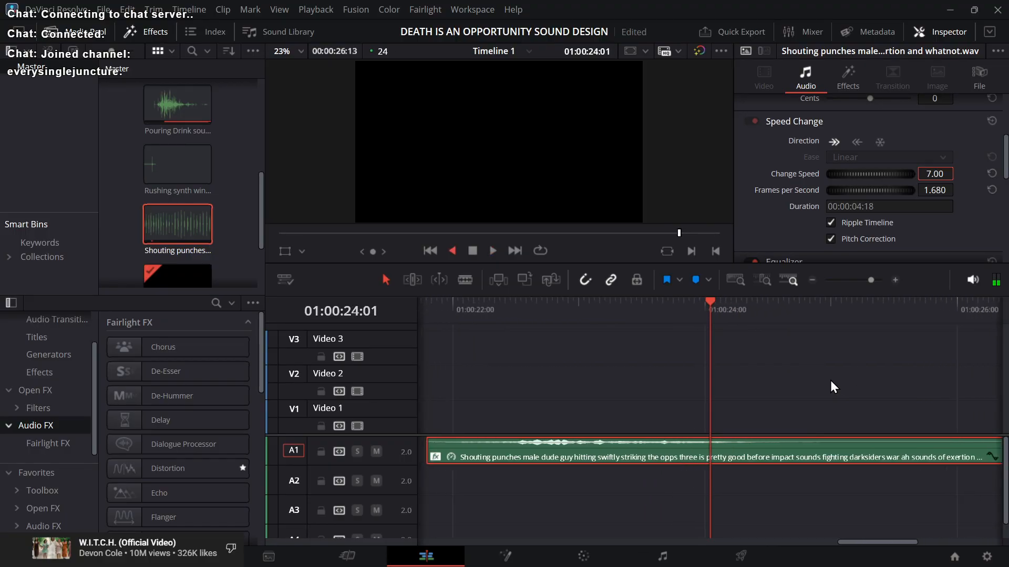
Step: Trim the start of the slowed punch clip to 01:00:23:12 with a ripple trim
key(k)
key(Left)
text(.)
click(799, 384)
click(836, 459)
key(shift+bracketleft)
Step: Move the trimmed punch clip to audio track 3, slightly after the oven ding, and play the combination on the Cut page
drag(837, 459, 633, 519)
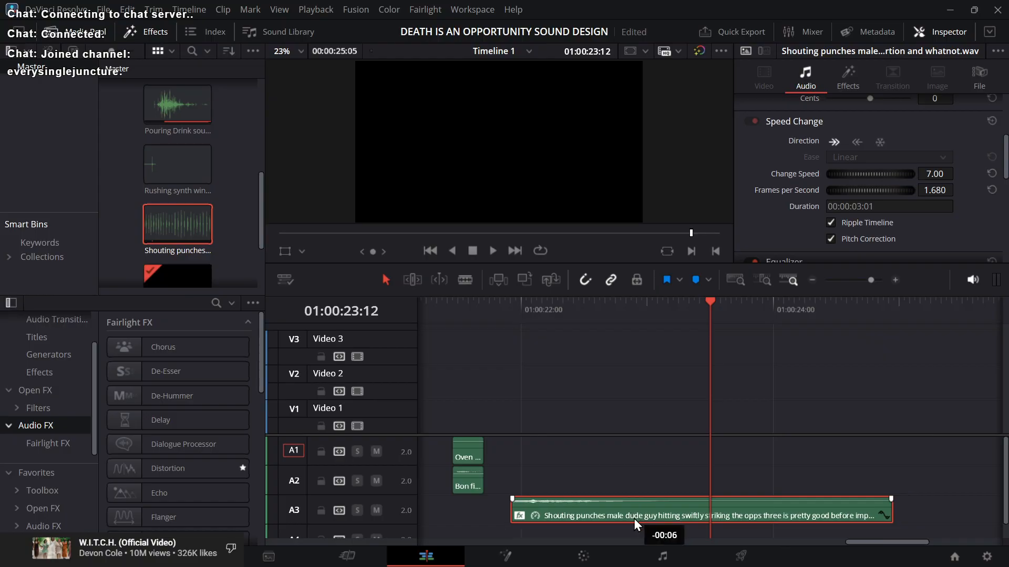
key(shift+3)
key(Up)
key(Up)
key(Up)
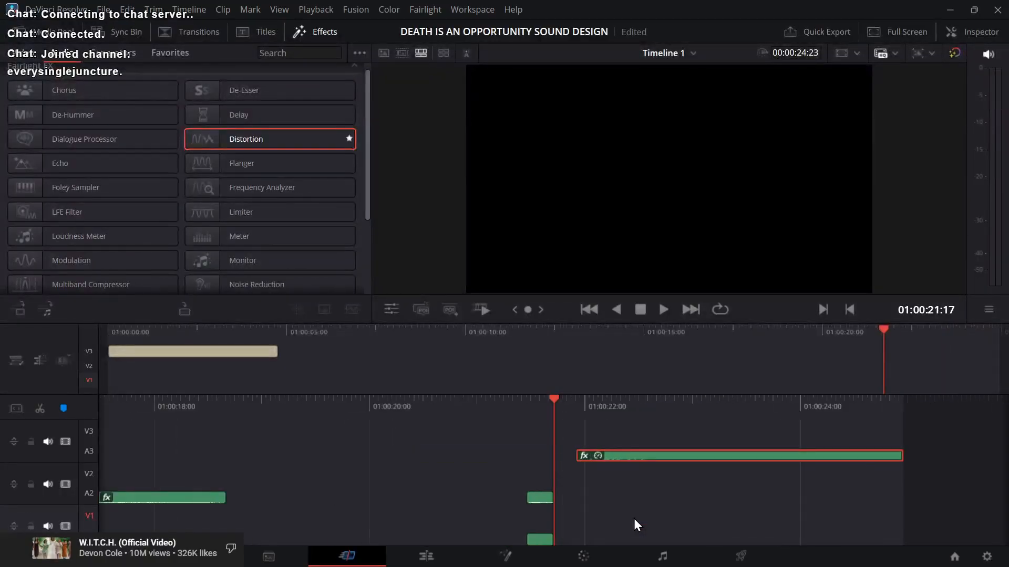
key(space)
key(Up)
key(Up)
key(space)
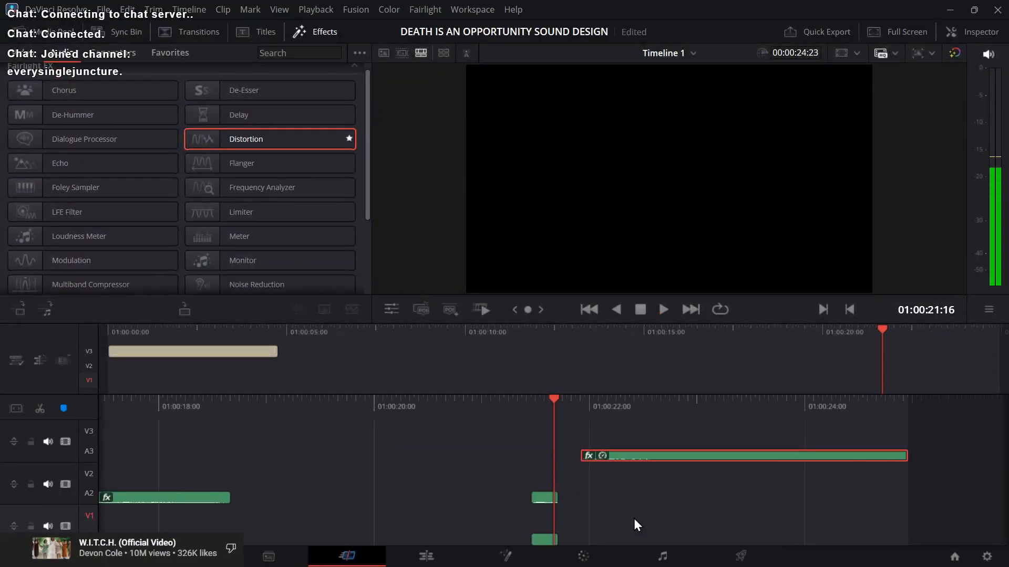
Step: Shift the slowed punch clip to start at 01:00:22:00 and play the layered sounds through to 01:00:23:16
drag(670, 460, 682, 460)
key(space)
key(space)
key(Up)
key(space)
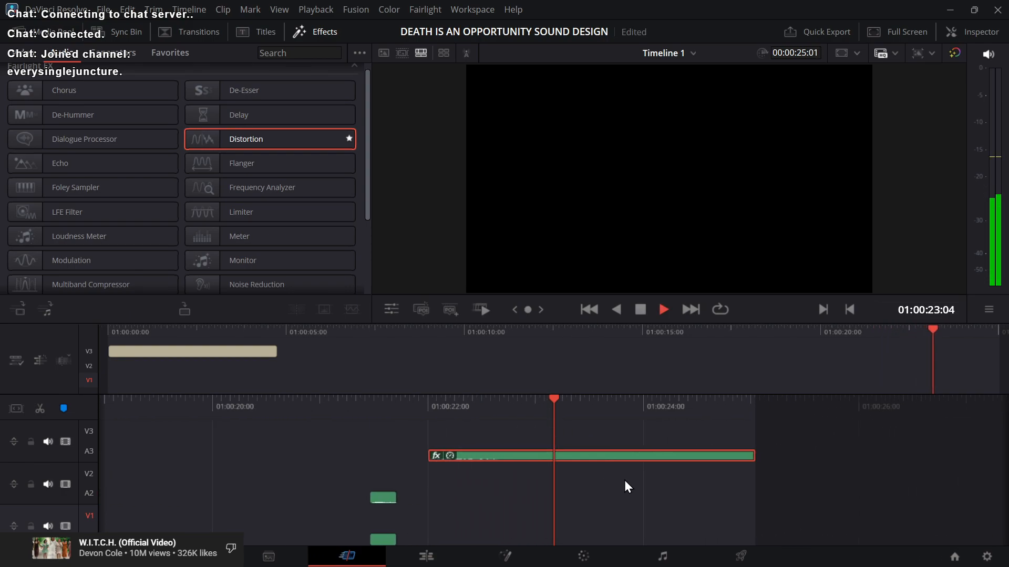
key(space)
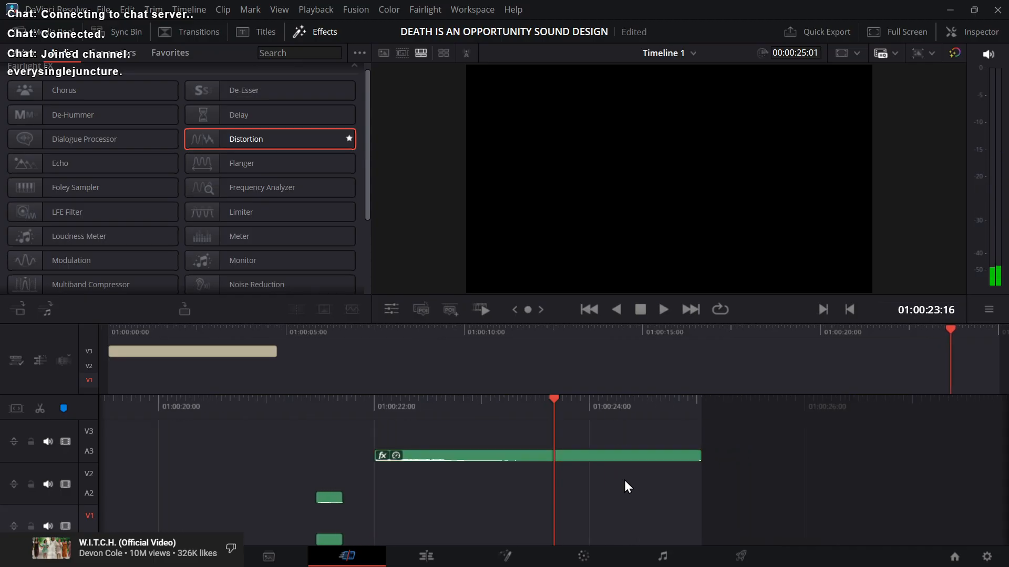
Step: Trim the end of the slowed punch clip to 01:00:23:17 and return to its start
key(Right)
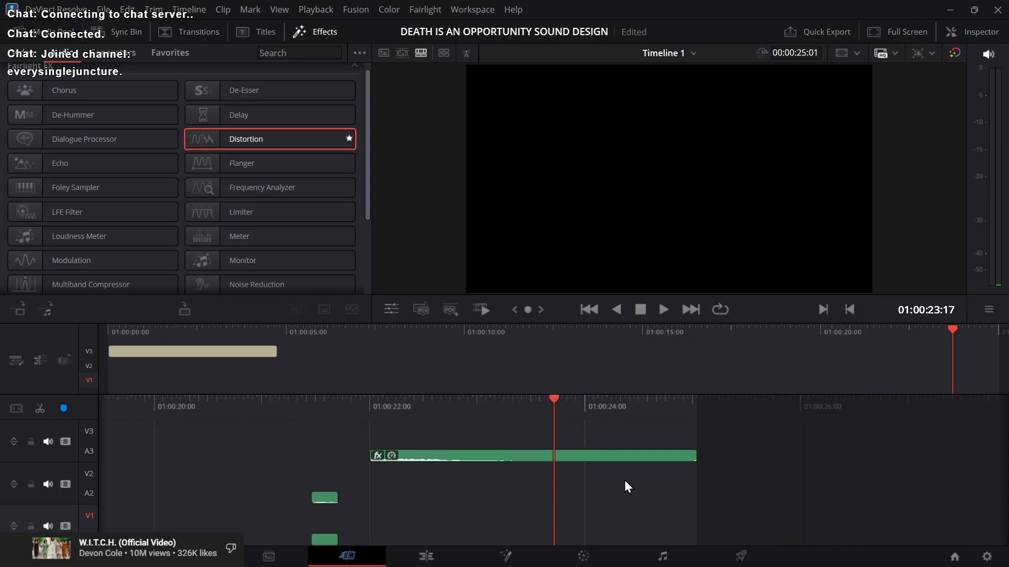
click(600, 458)
key(shift+])
key(Up)
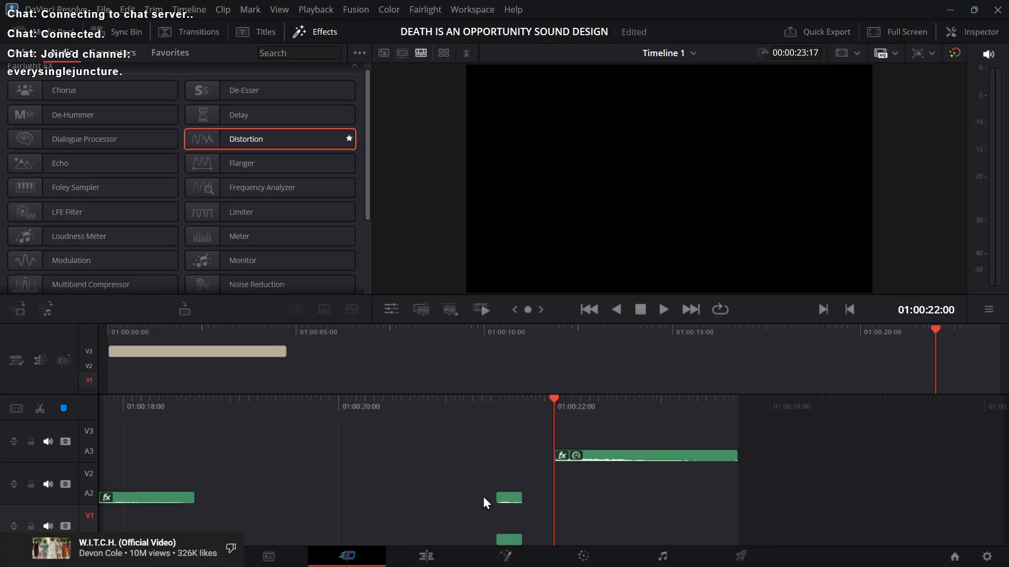
Step: Go back to the earlier effect clips on audio track 2 and listen to them from 01:00:14:11
key(Up)
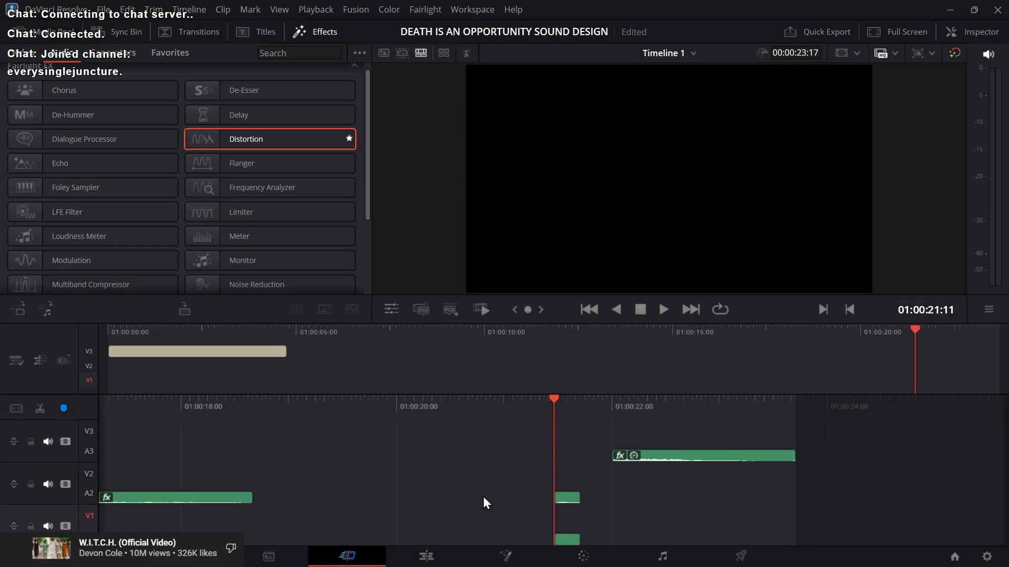
key(Up)
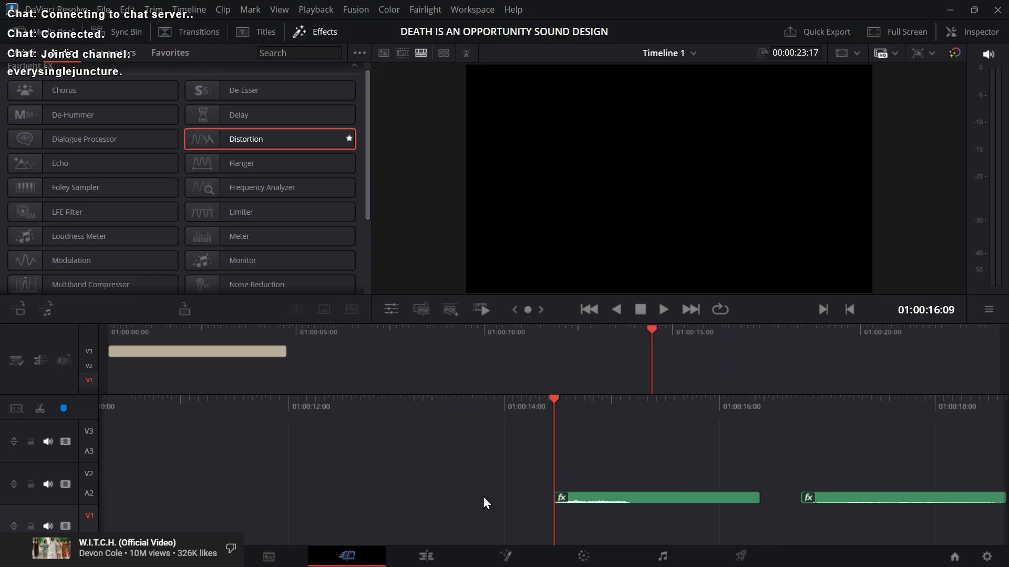
key(Up)
key(Up)
key(Down)
key(space)
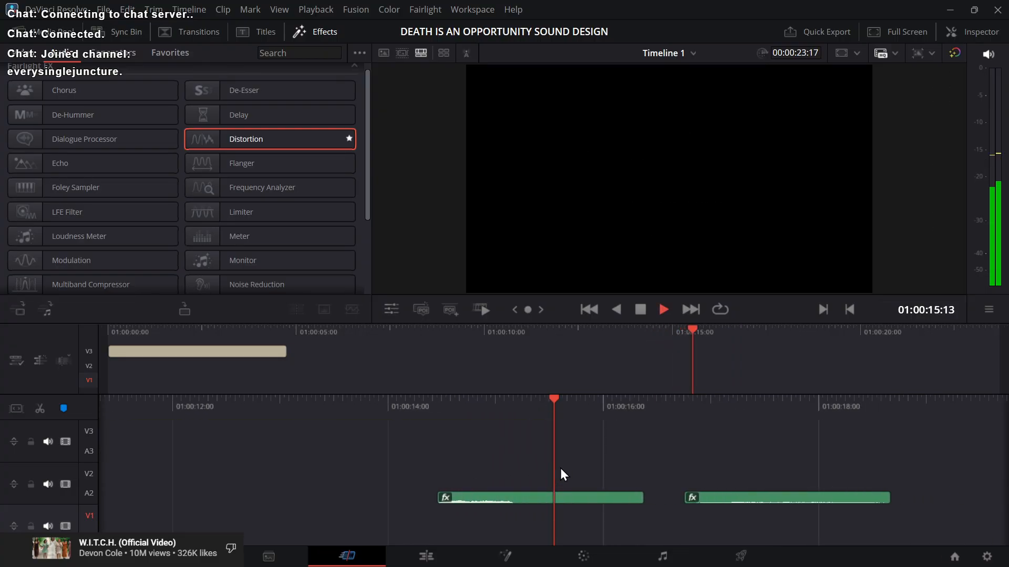
key(Up)
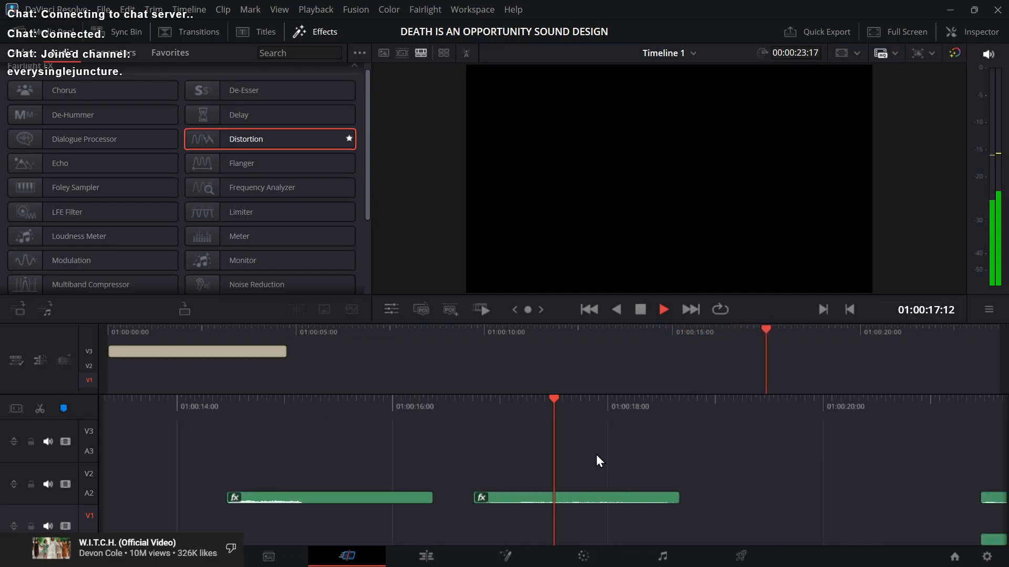
key(space)
key(space)
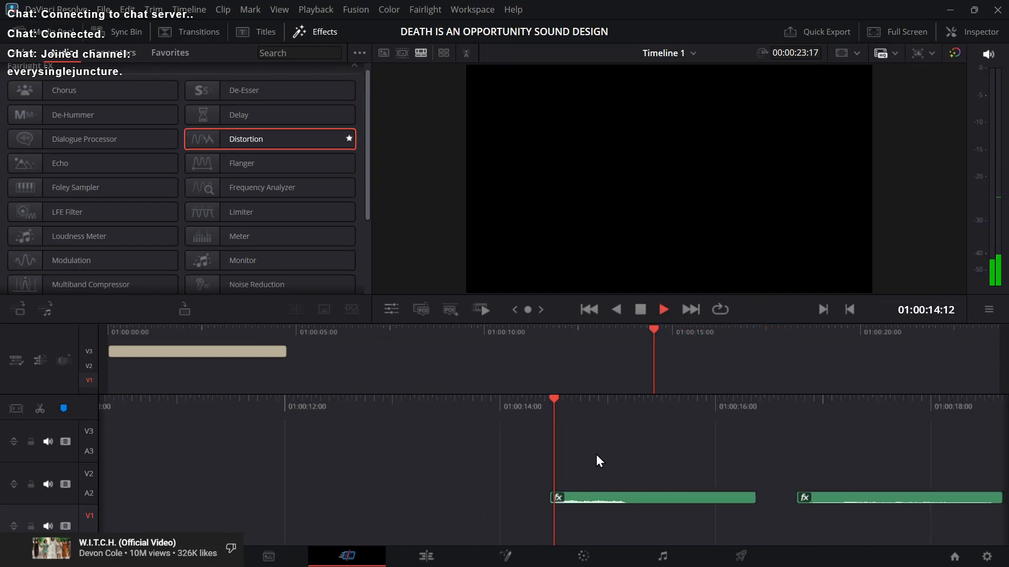
key(space)
click(610, 497)
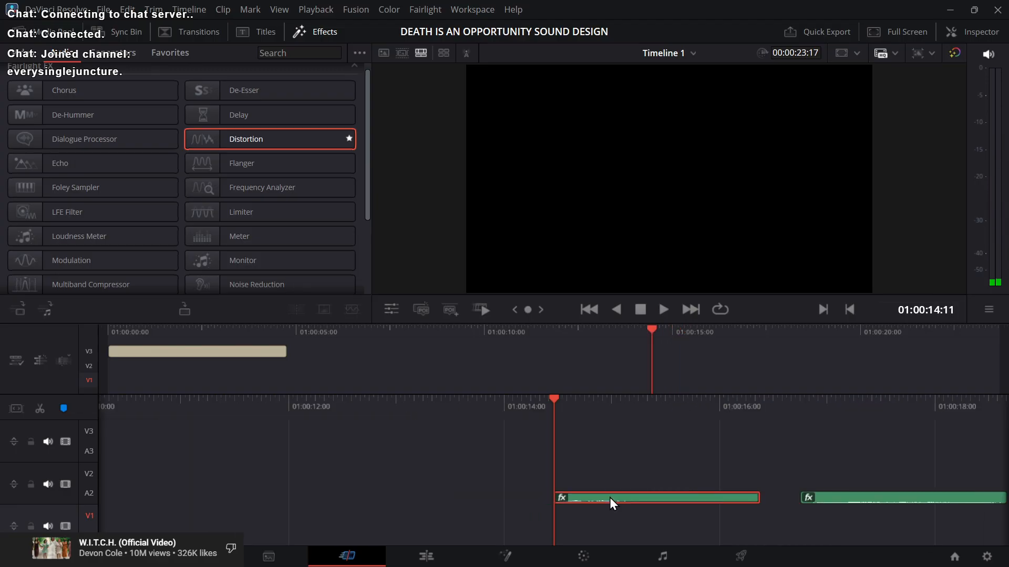
click(657, 477)
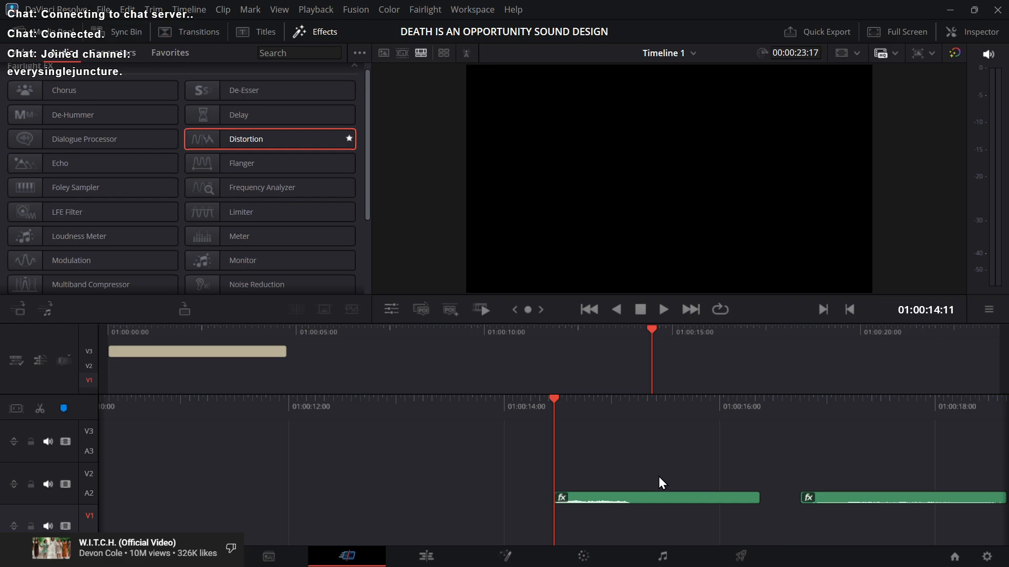
Step: On the Edit page, set Compound Clip 1's change speed to 20 and play it from its start
key(shift+4)
click(878, 466)
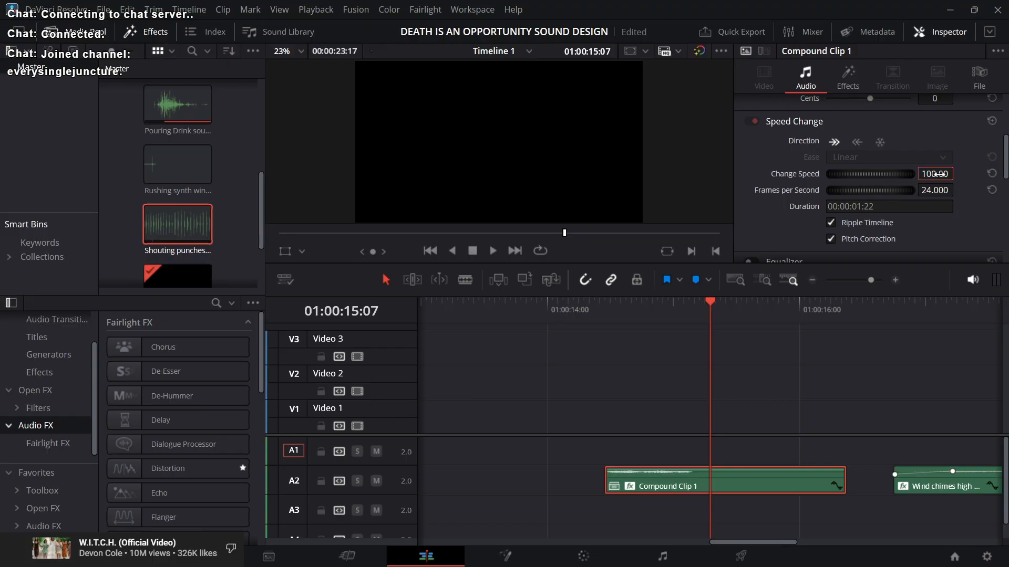
drag(935, 174, 934, 174)
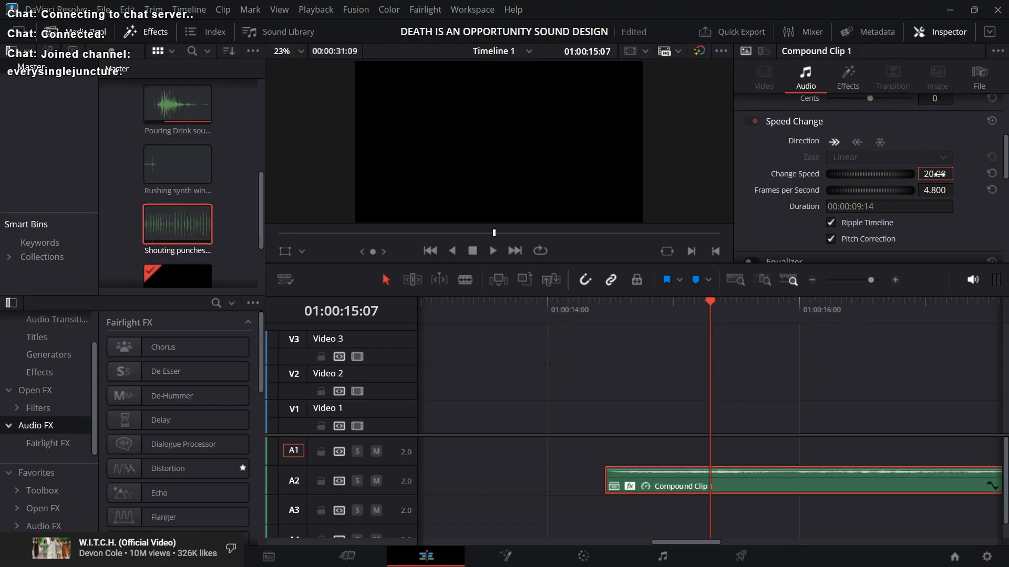
key(space)
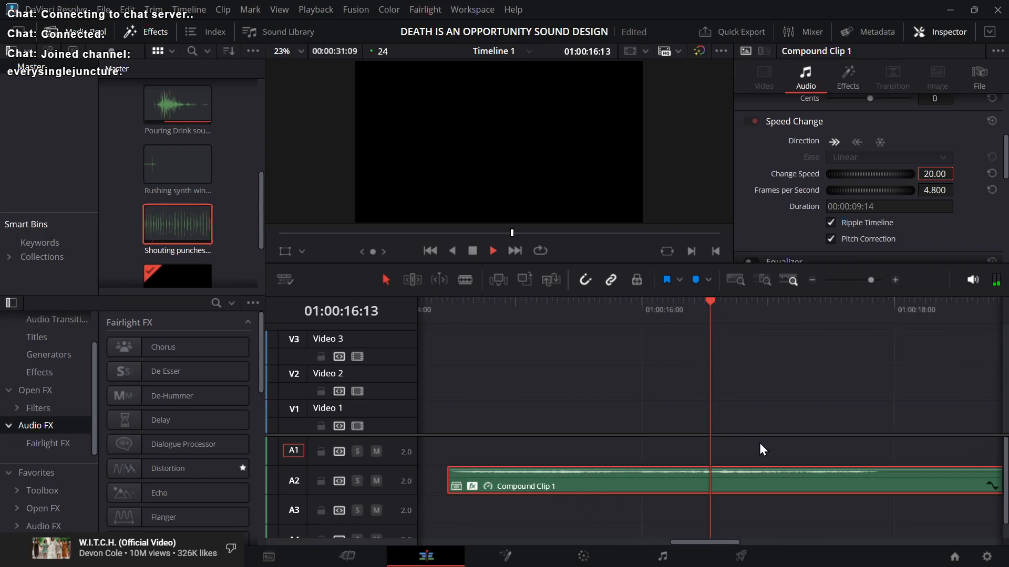
key(Up)
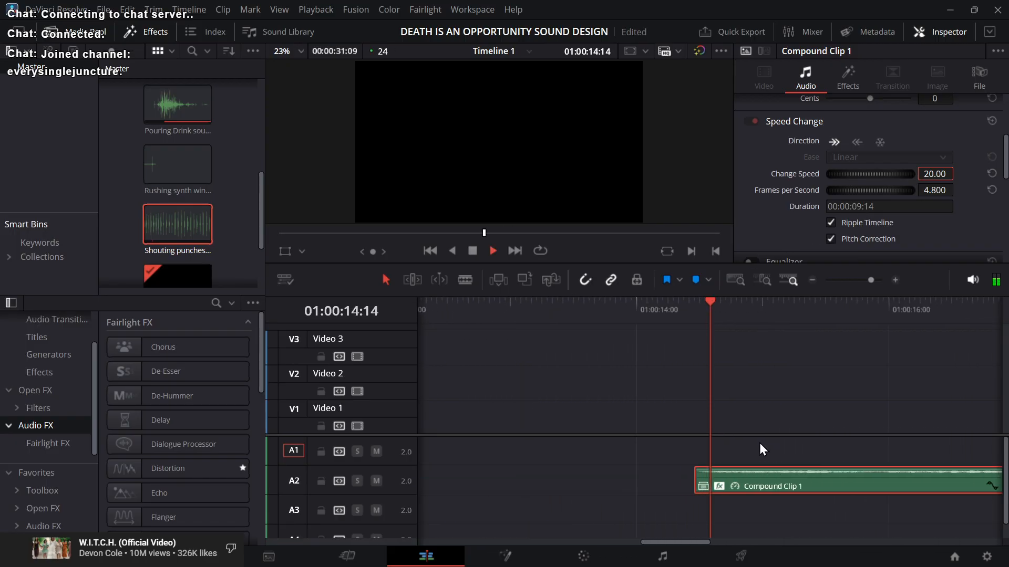
key(space)
key(Up)
key(space)
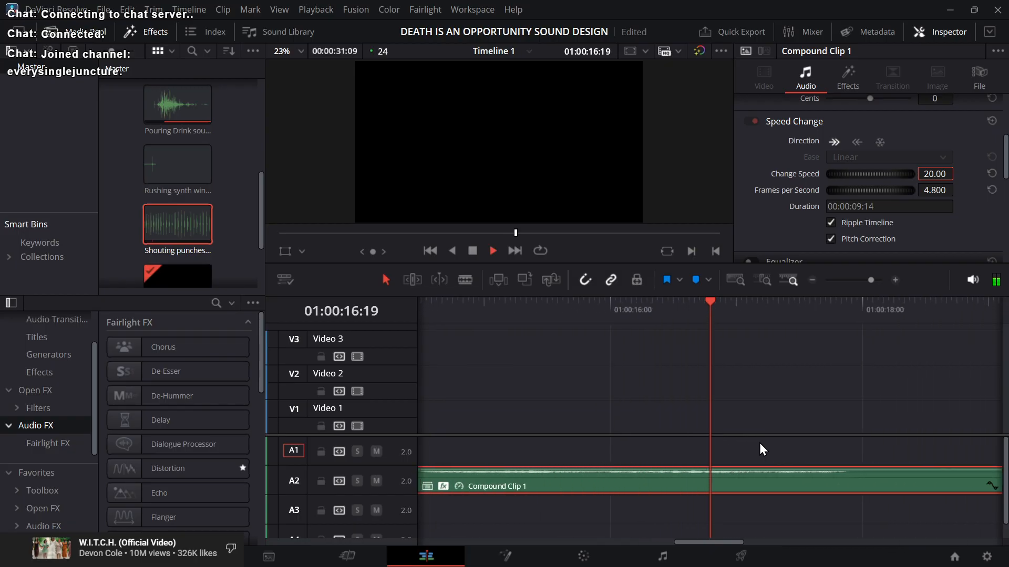
Step: On the Cut page, ripple-trim the quiet tail off Compound Clip 1 to a duration of 00:00:03:11 and return to its start
key(space)
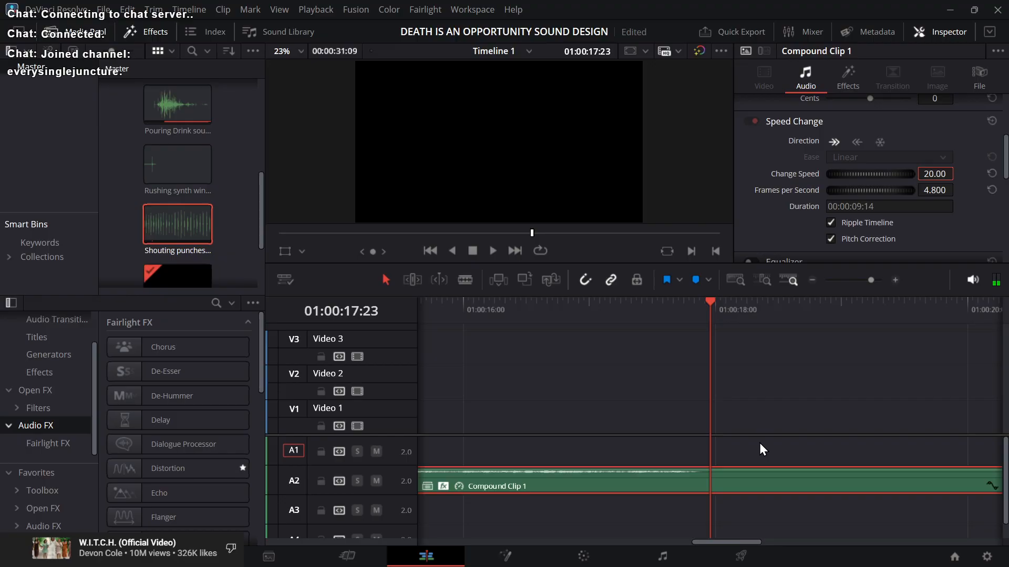
key(shift+3)
key(space)
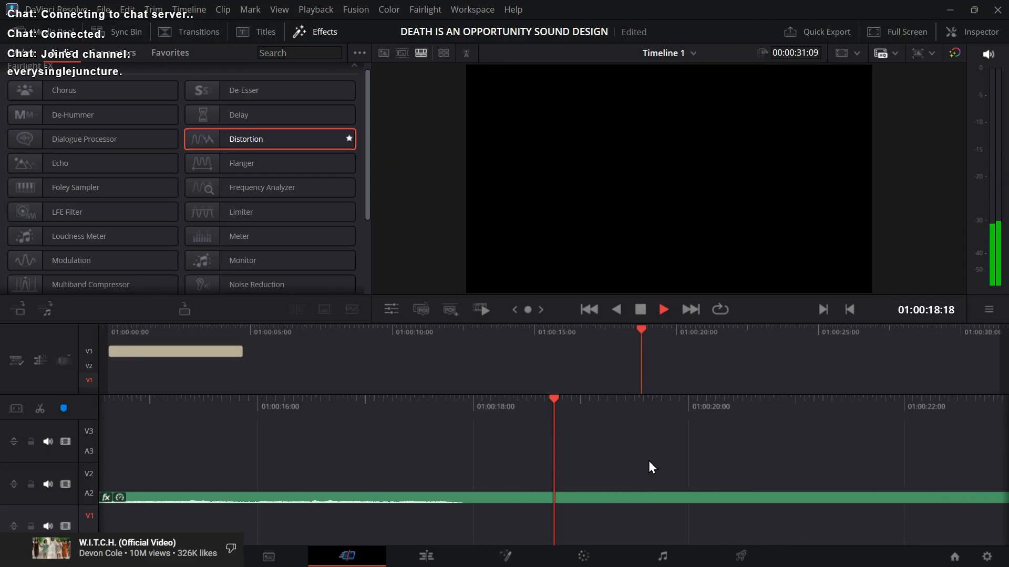
key(j)
key(j)
key(j)
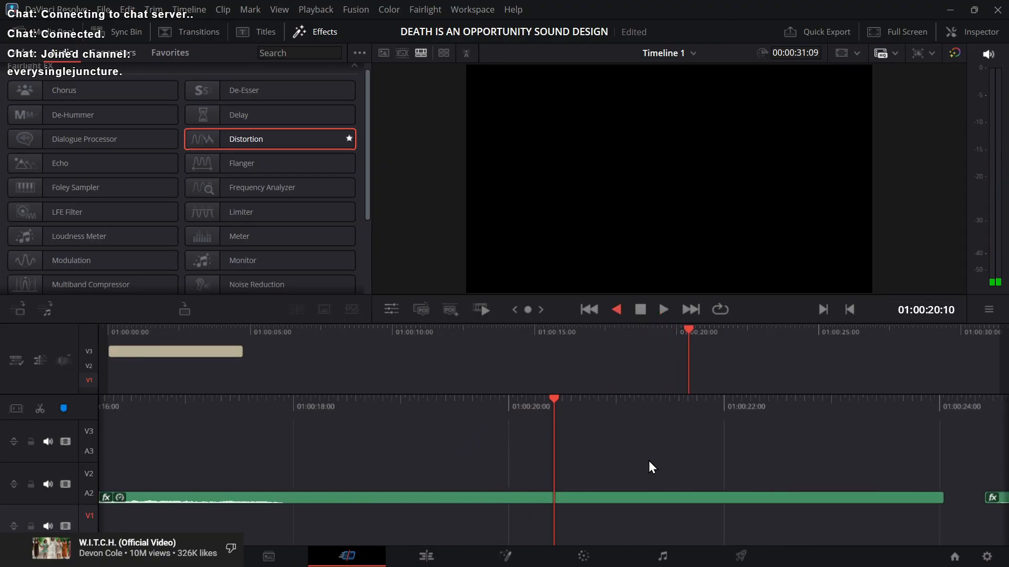
key(space)
key(Left)
key(Left)
key(Left)
key(Left)
key(Left)
key(Left)
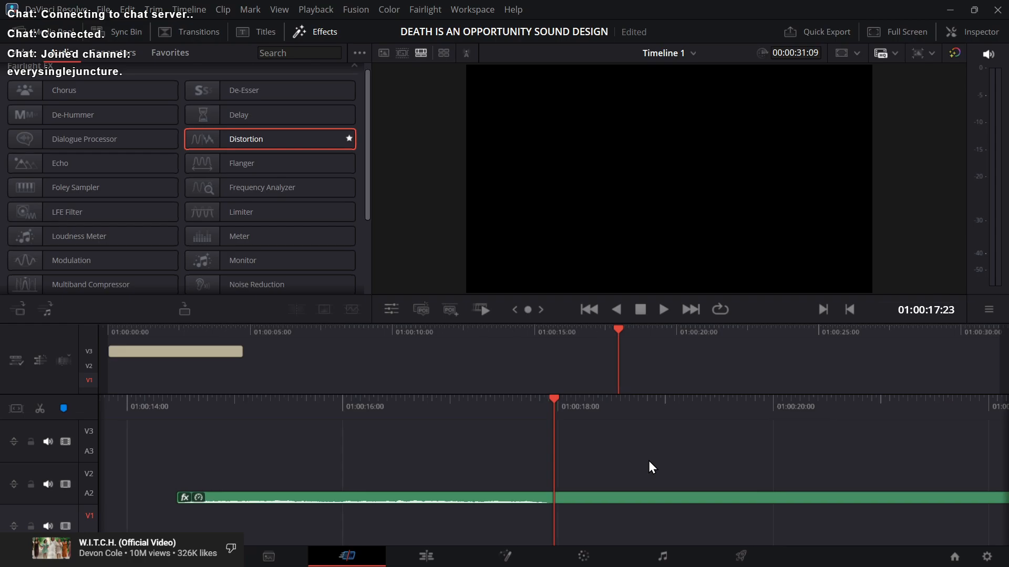
key(ctrl+shift+])
key(Up)
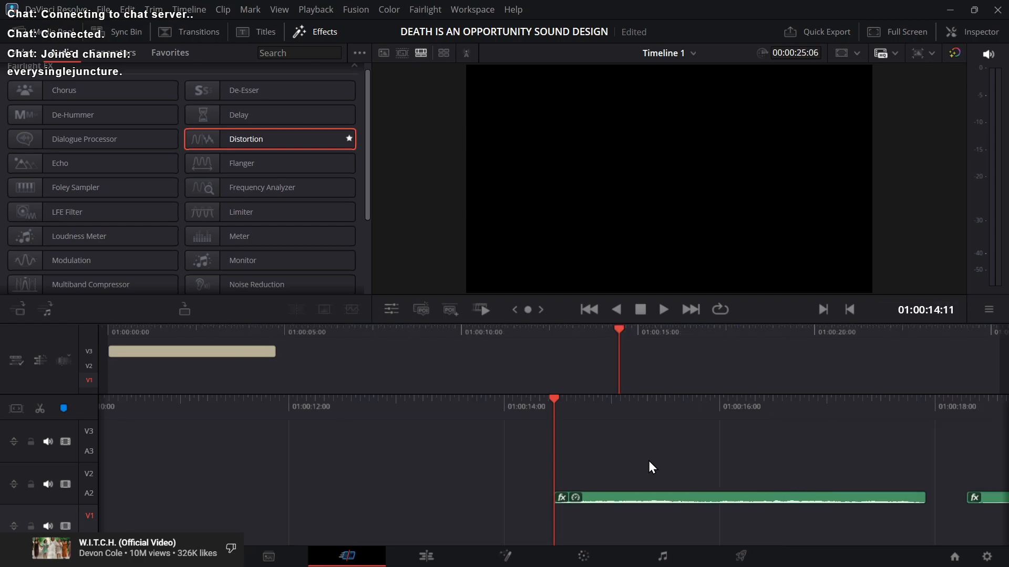
Step: Show Compound Clip 1's properties in the Inspector and listen to it and the wind chimes clip from 01:00:18:07
click(645, 500)
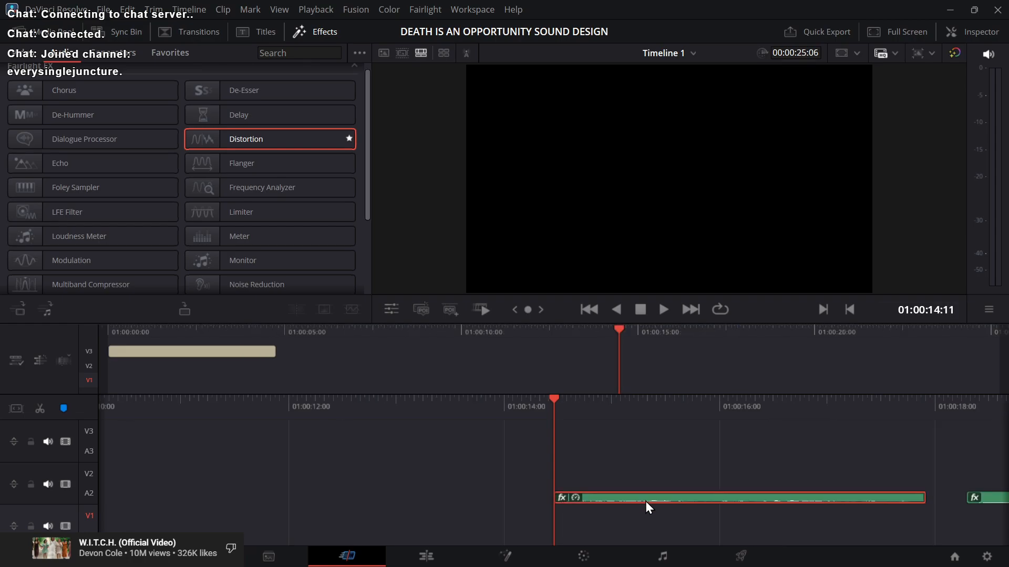
key(ctrl+9)
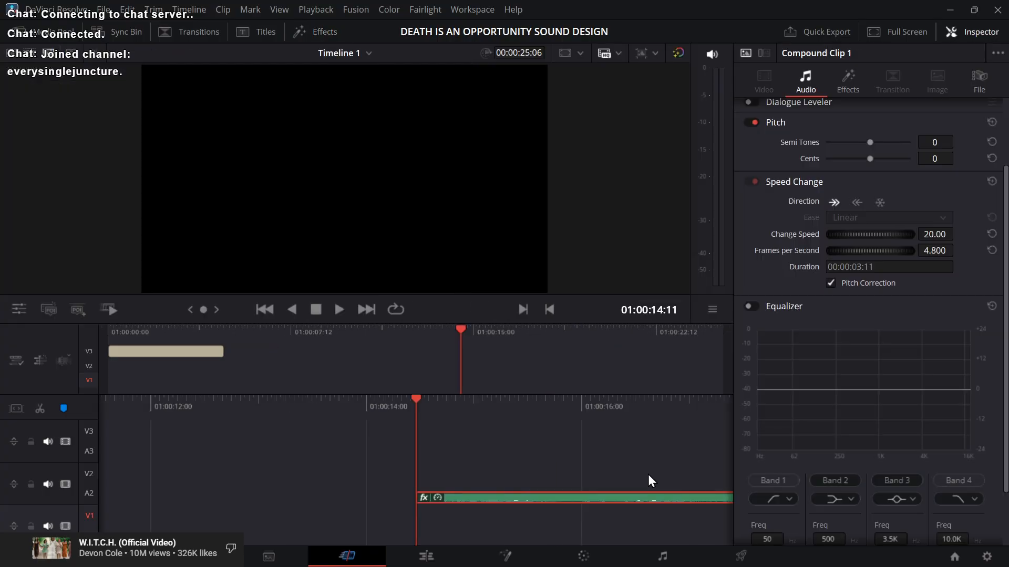
click(549, 478)
key(space)
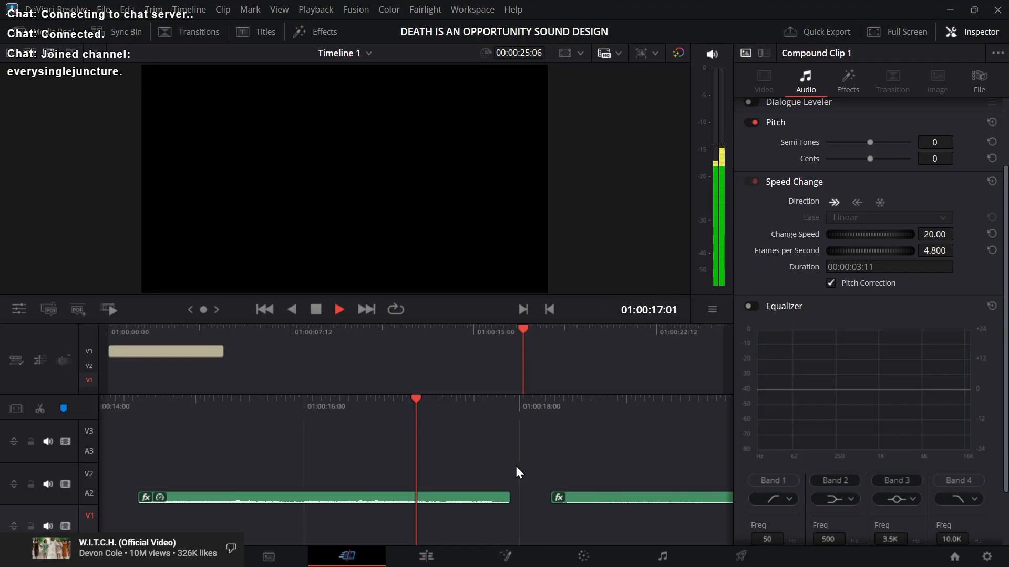
key(space)
key(Up)
key(Down)
key(space)
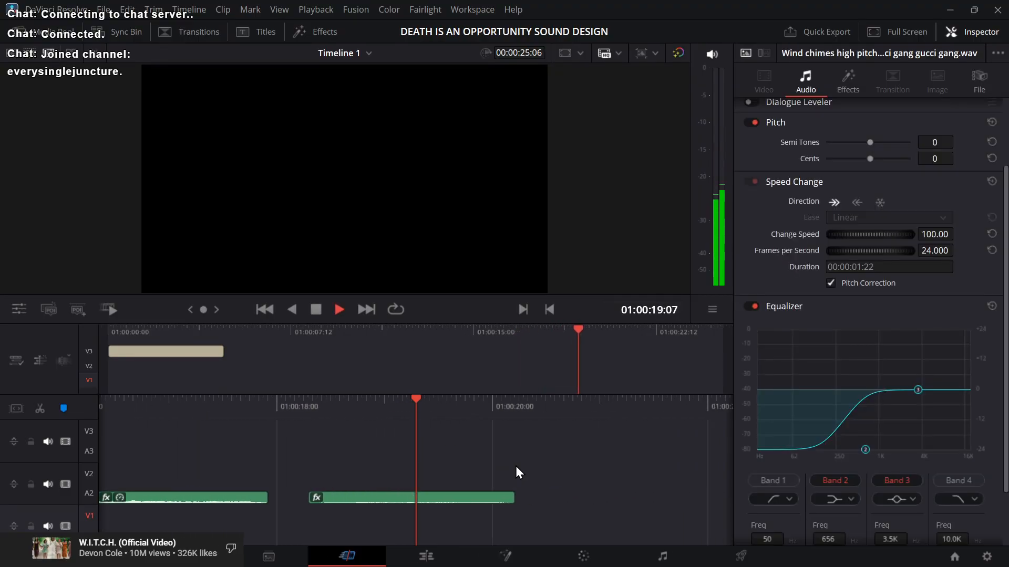
key(Up)
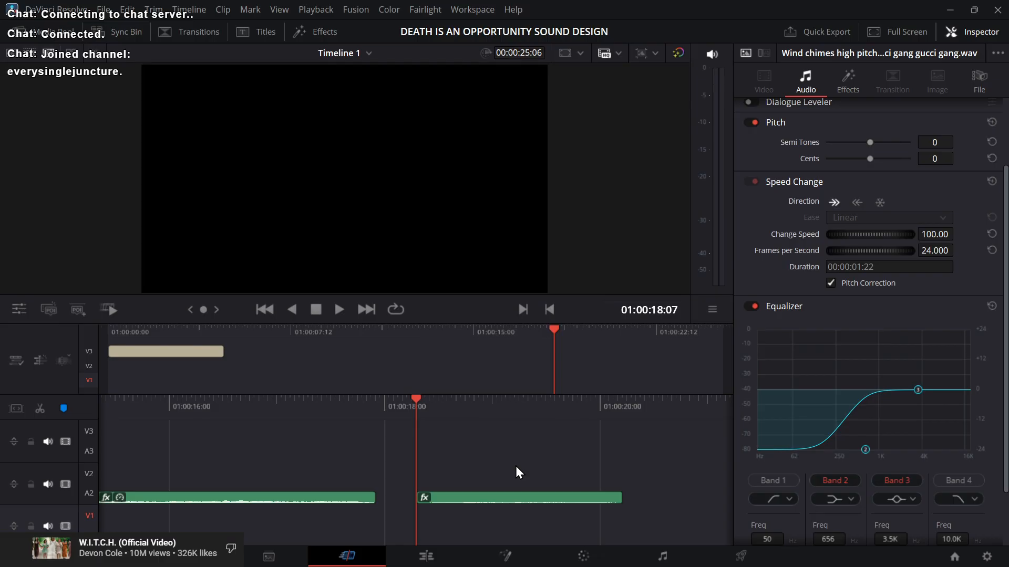
Step: Listen from 01:00:23:00, move the slowed shouting punches clip on A3 to start at about 01:00:22:21, and replay
key(Down)
key(Down)
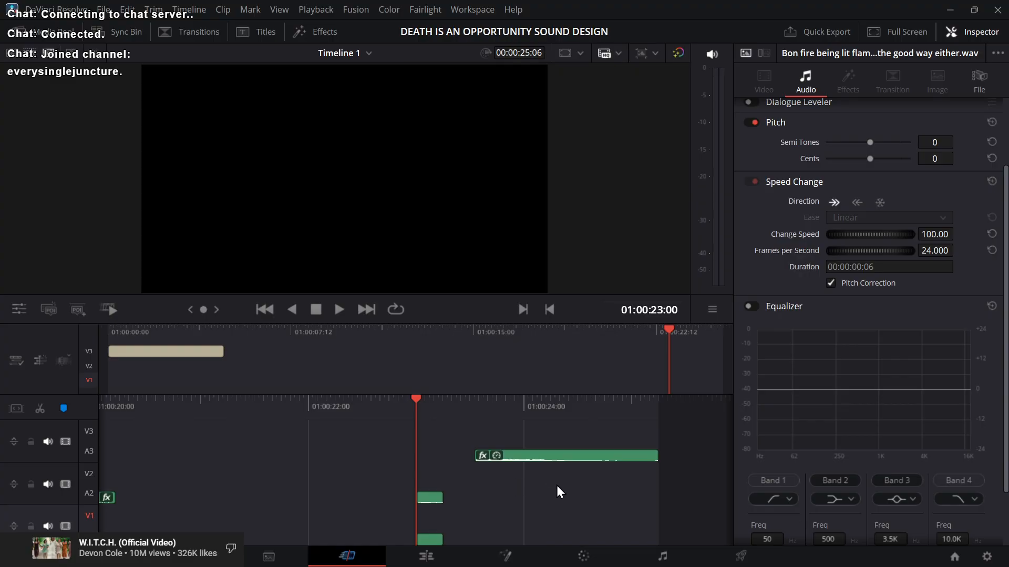
key(space)
key(space)
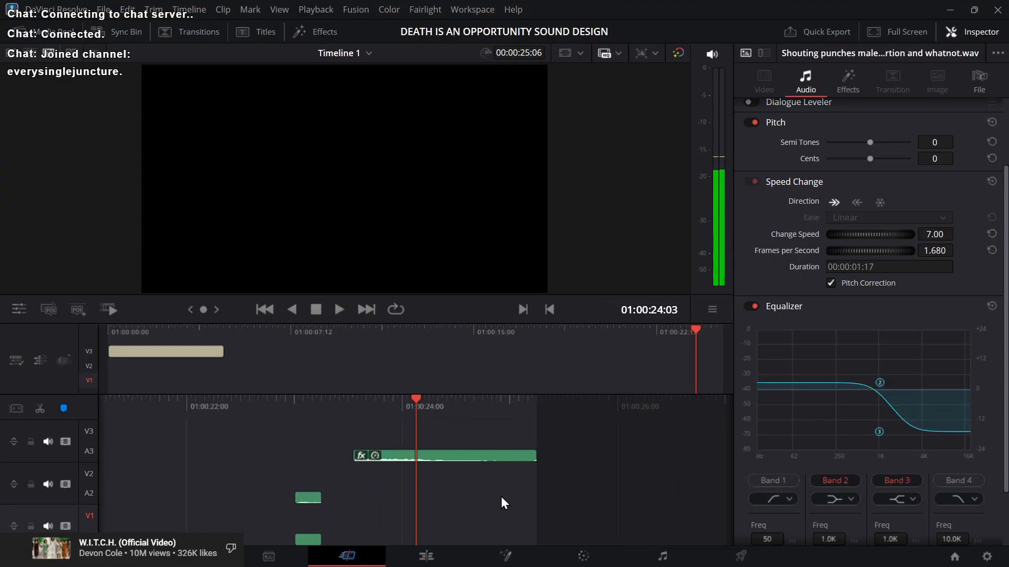
key(Up)
key(Up)
key(Up)
click(573, 453)
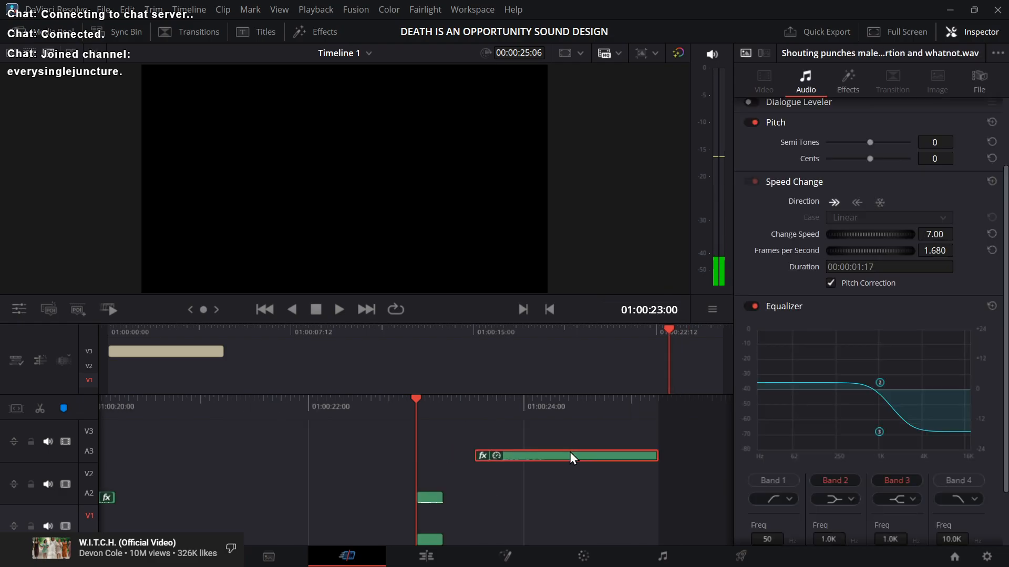
drag(573, 453, 501, 453)
key(space)
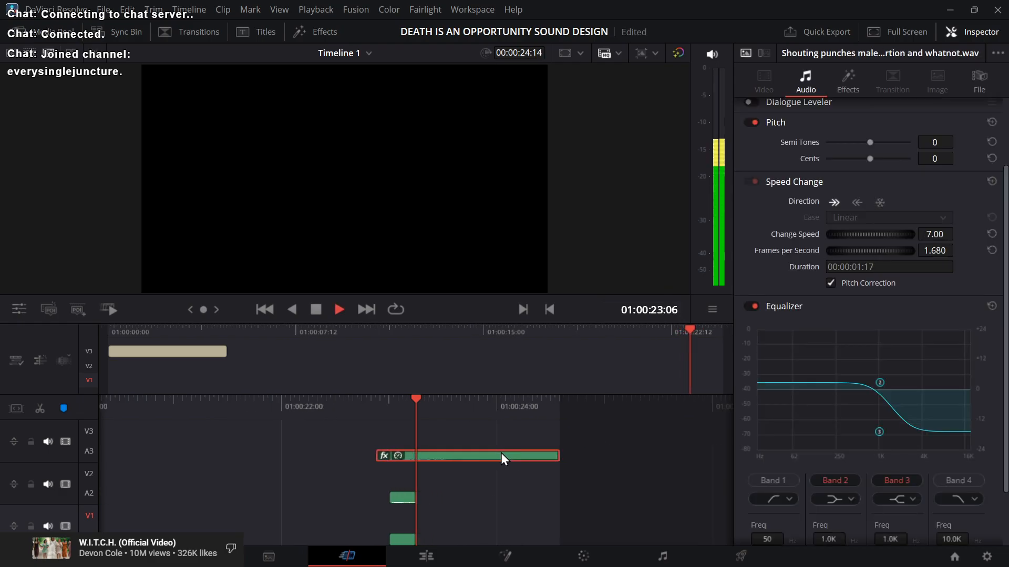
key(space)
key(Up)
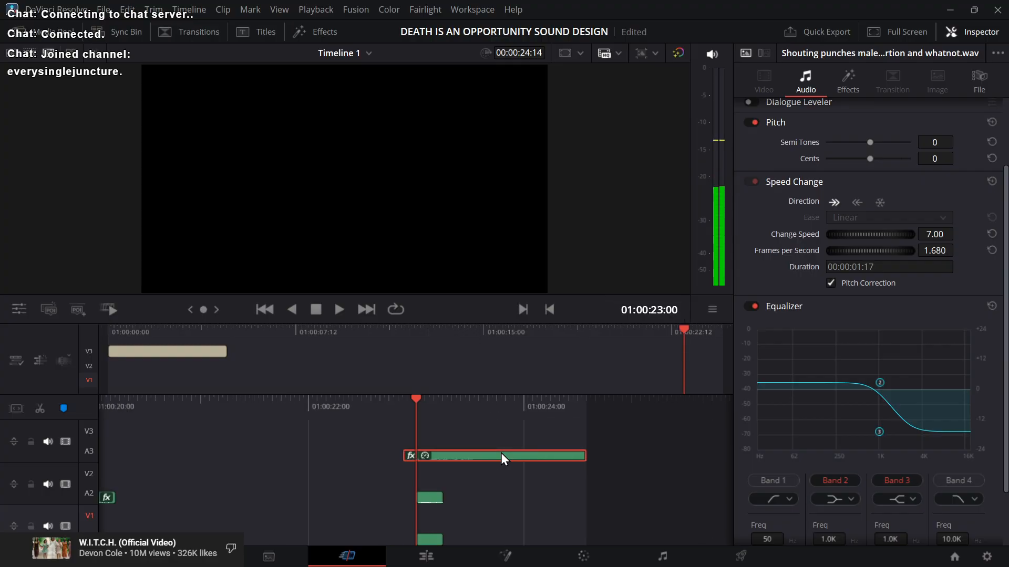
Step: Trim the shouting punches clip to run from 01:00:23:00 to 01:00:23:06, matching the bonfire clip beneath it
key(space)
key(space)
key(Up)
key(shift+[)
key(Down)
key(shift+])
key(Up)
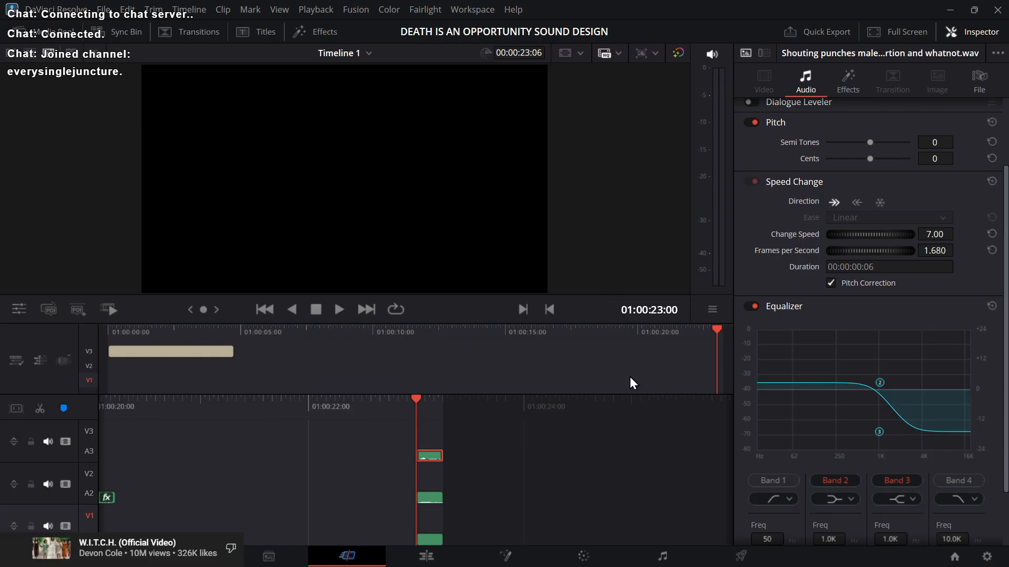
Step: Set the shouting punches clip's volume to -15 and play the layered sounds
scroll(758, 225, up, 3)
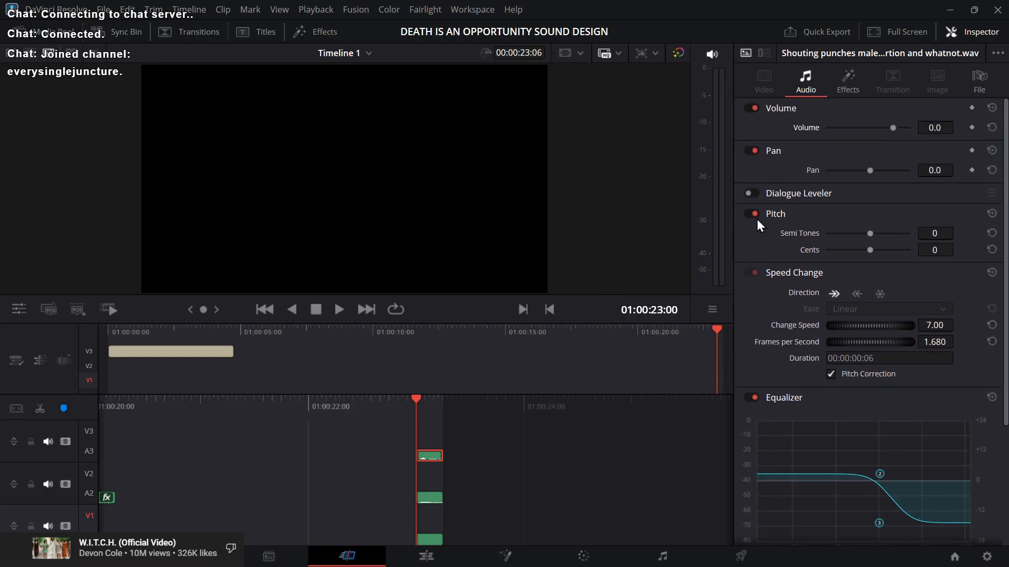
click(927, 128)
text(-15)
key(Return)
key(space)
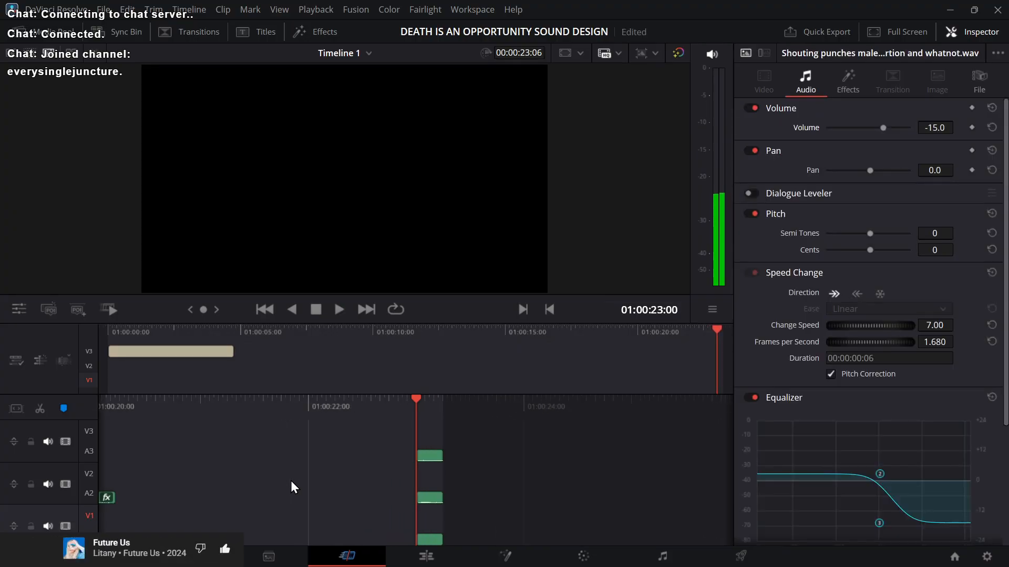
key(Up)
key(space)
key(Up)
key(space)
Step: Enable the equalizer on the bonfire clip on A2, set Band 2 to 155 Hz with -12.9 gain, and replay the layers
click(397, 497)
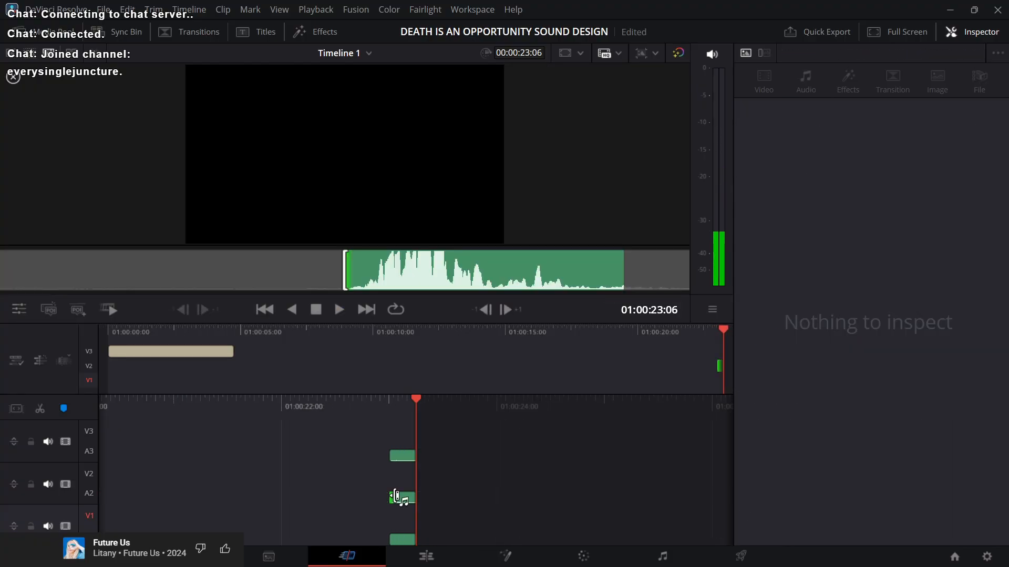
click(403, 499)
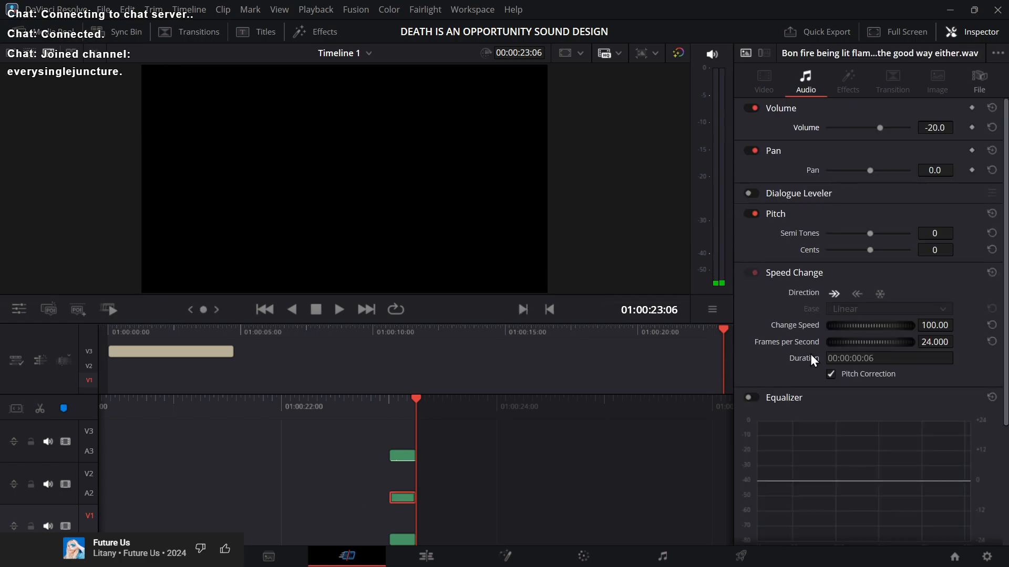
click(751, 397)
scroll(813, 375, down, 5)
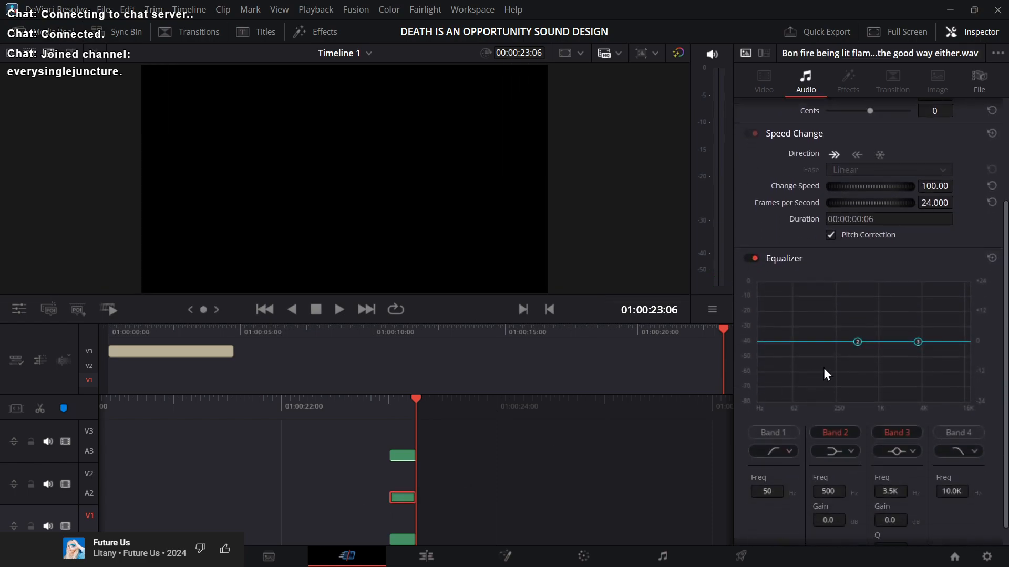
drag(858, 343, 821, 375)
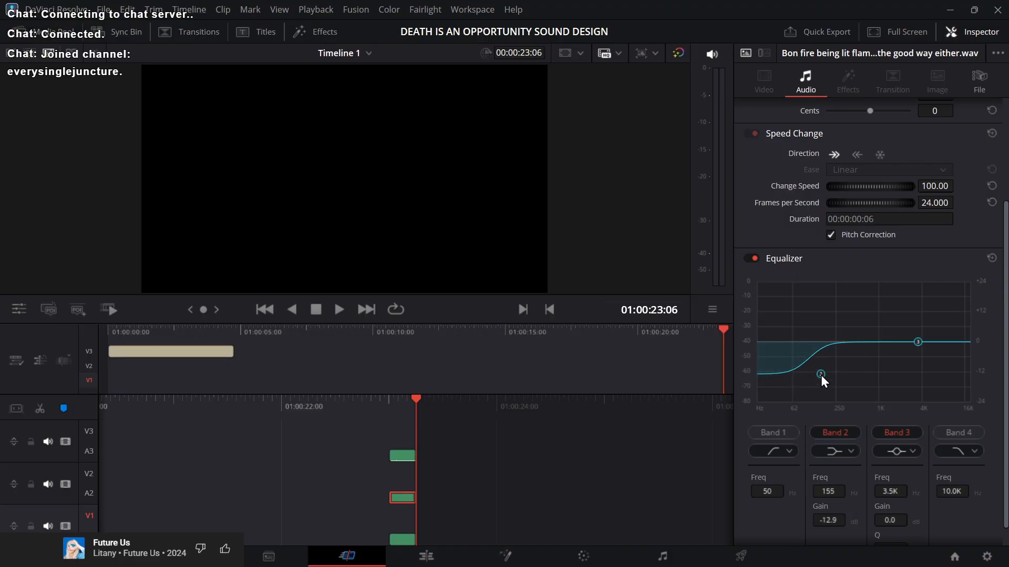
key(Up)
click(327, 475)
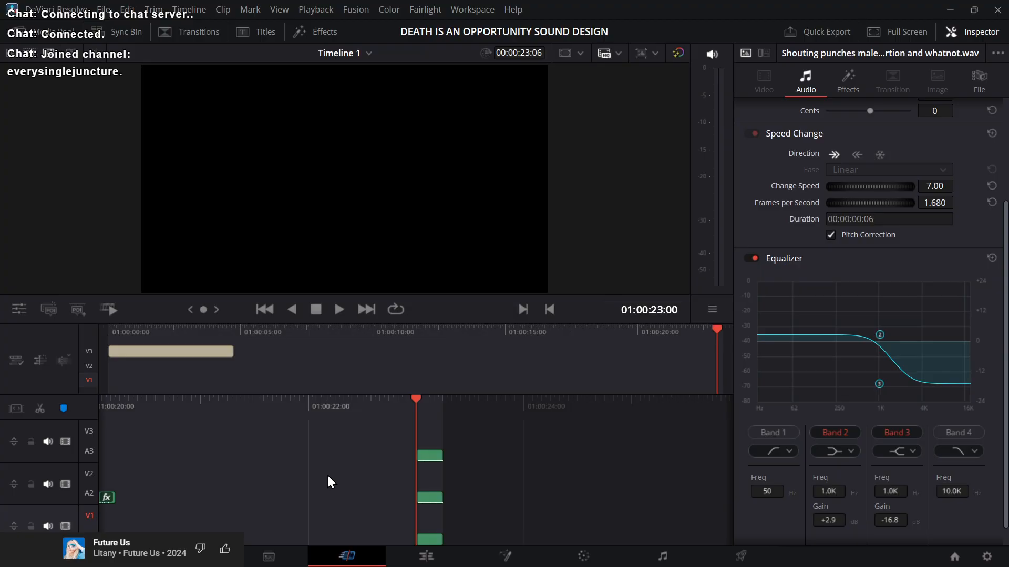
key(space)
key(Up)
key(space)
key(Up)
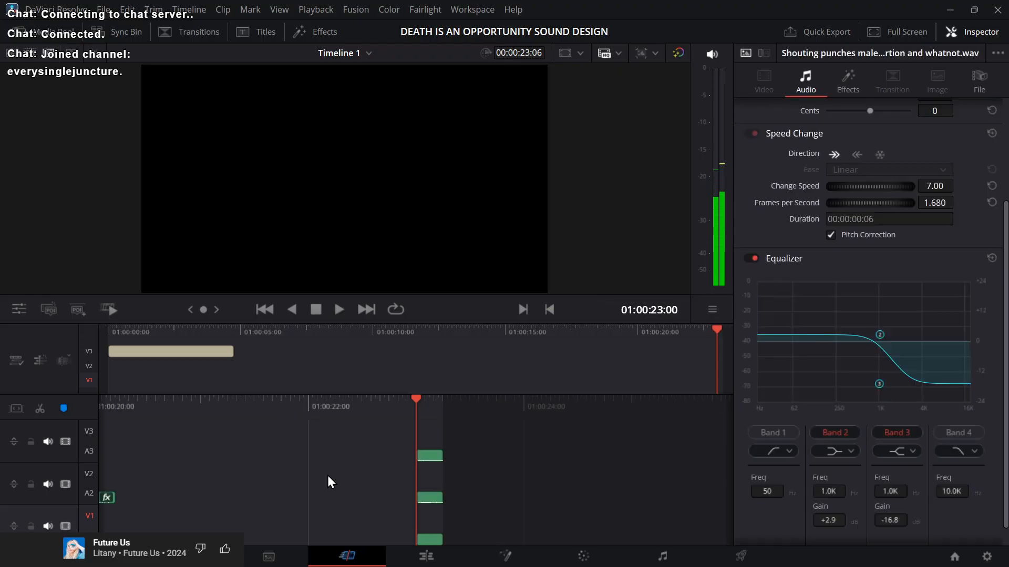
Step: Reset the bonfire clip's volume to 0 and listen to it from 01:00:23:00
click(431, 498)
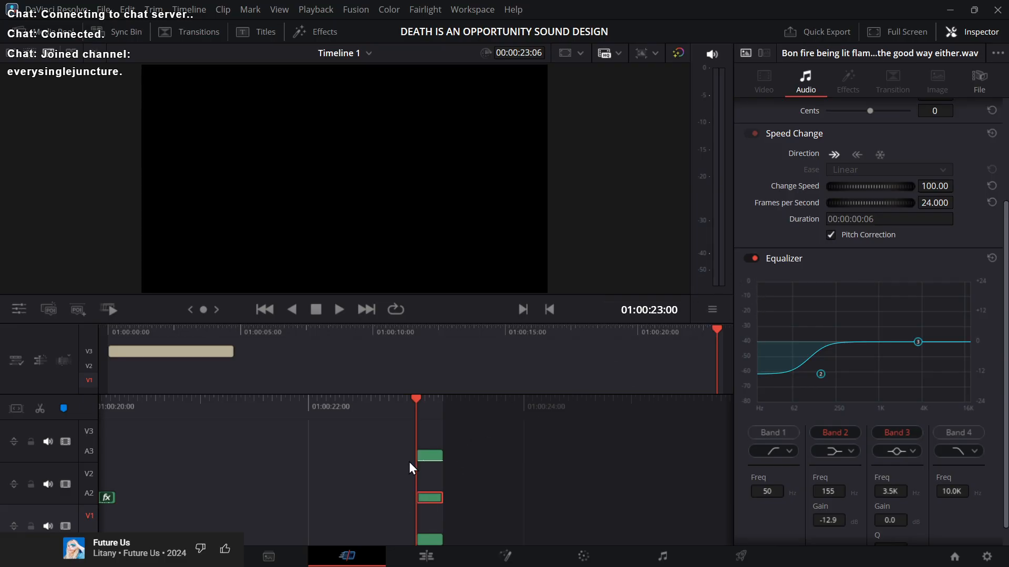
scroll(764, 178, up, 5)
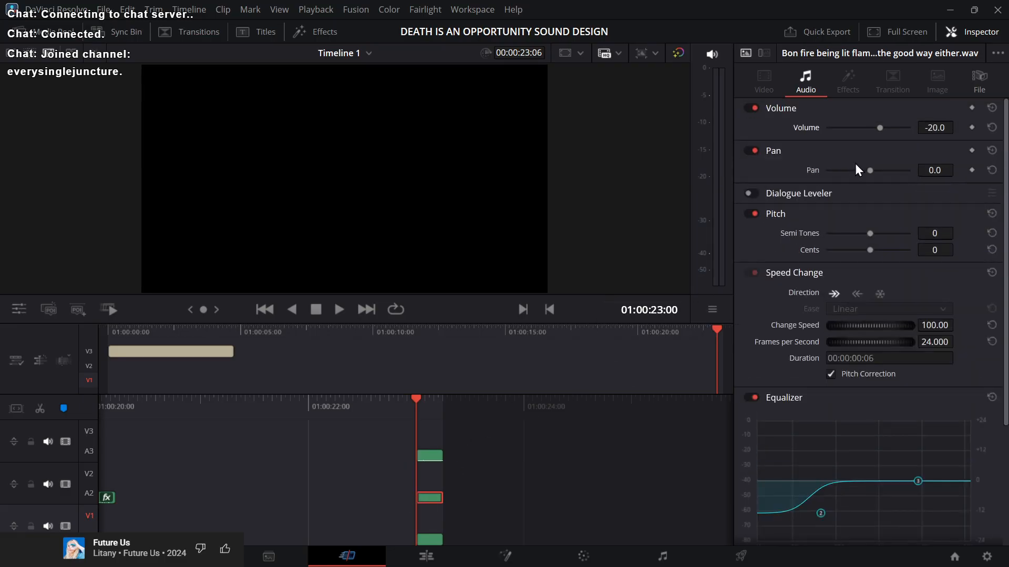
drag(926, 128, 931, 128)
key(space)
key(Up)
key(Right)
key(Right)
key(Left)
text(.)
click(301, 465)
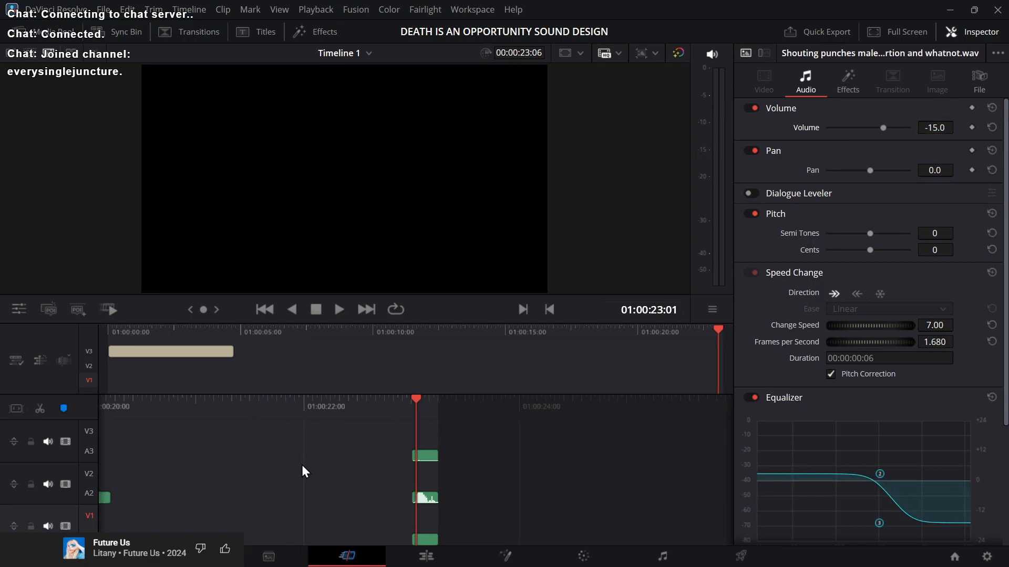
Step: Find the bonfire clip's peak, trim its start to 01:00:23:02, and shift the clip to begin at 01:00:23:00
key(Right)
key(space)
key(Up)
key(space)
key(space)
key(Left)
key(Left)
key(Left)
key(Left)
key(space)
key(space)
key(Left)
key(Left)
key(Right)
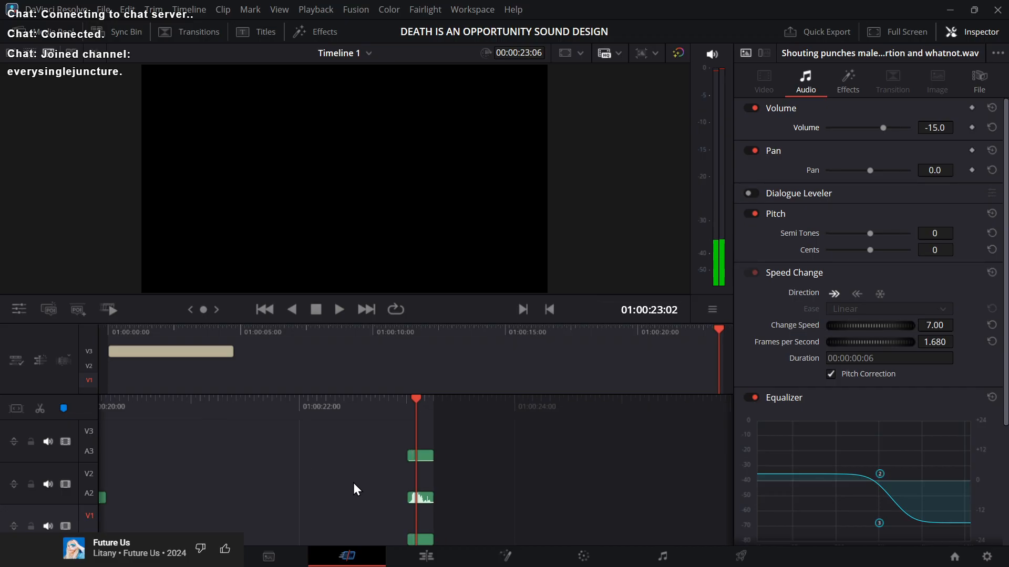
click(422, 496)
drag(422, 494, 421, 495)
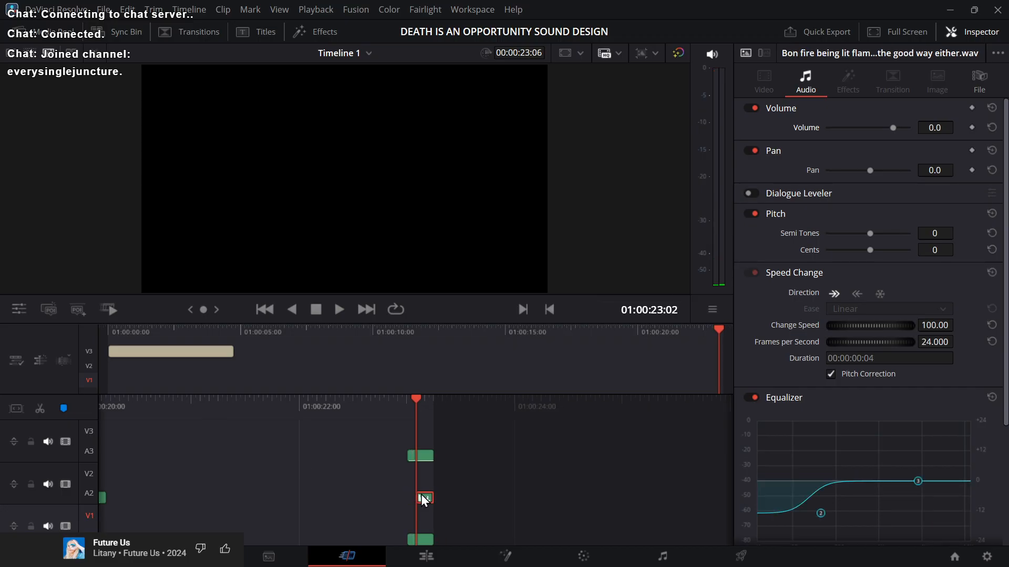
key(Up)
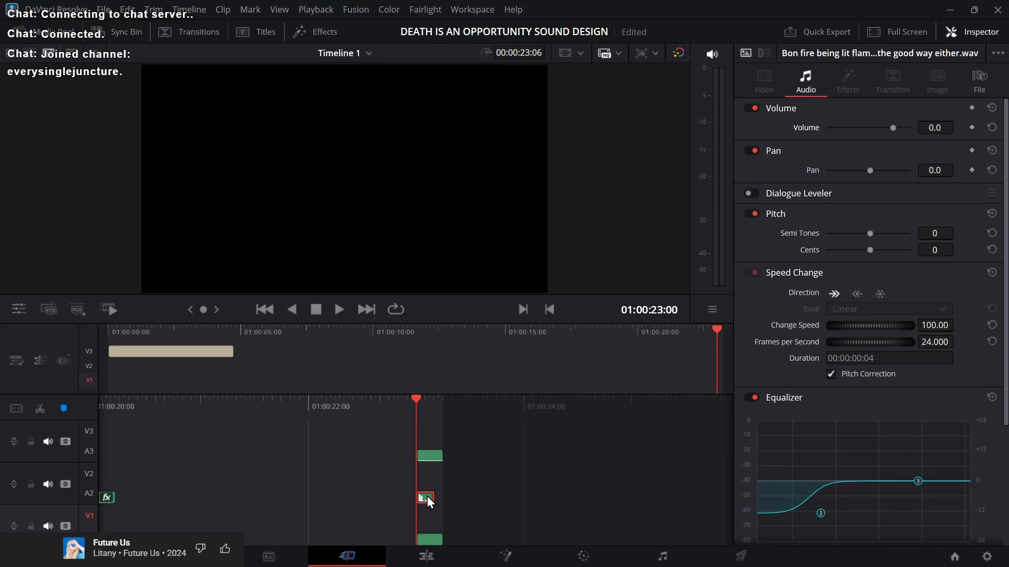
Step: Save the project, extend the bonfire clip's end to 01:00:23:06 on the Edit page, and replay the layers on the Cut page
key(ctrl+s)
key(shift+4)
drag(728, 480, 738, 479)
key(shift+3)
key(space)
key(Up)
key(space)
key(Up)
key(space)
key(Up)
Step: Reset the bonfire clip's equalizer, set its volume to -20, and play the layered sounds
click(990, 402)
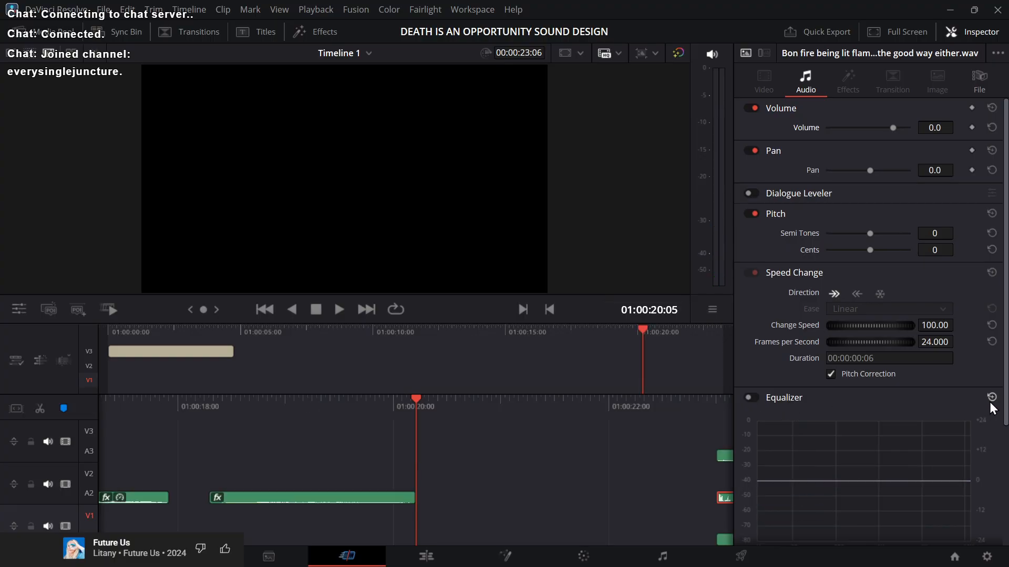
key(space)
key(Up)
click(945, 128)
text(-20)
key(Return)
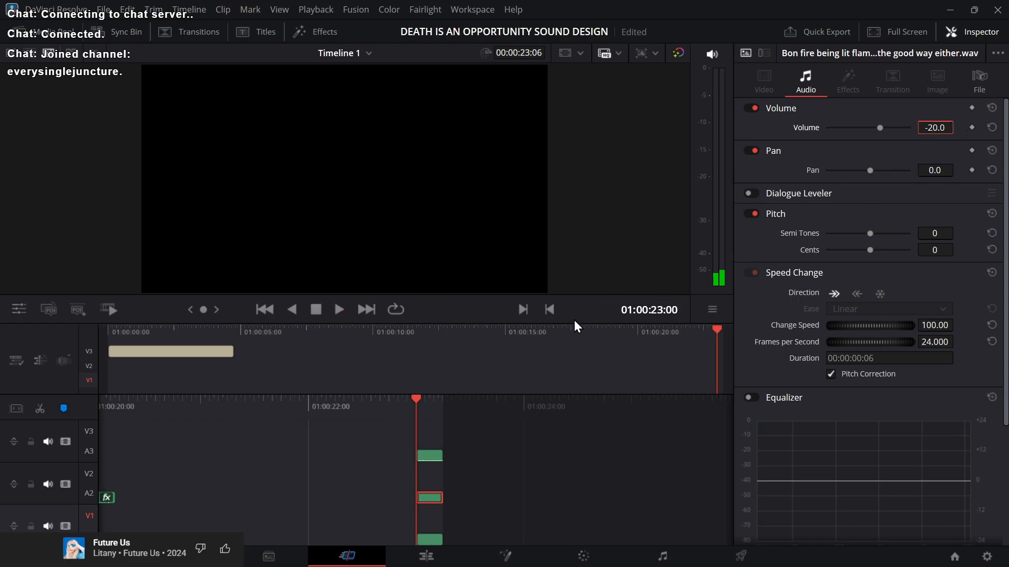
key(space)
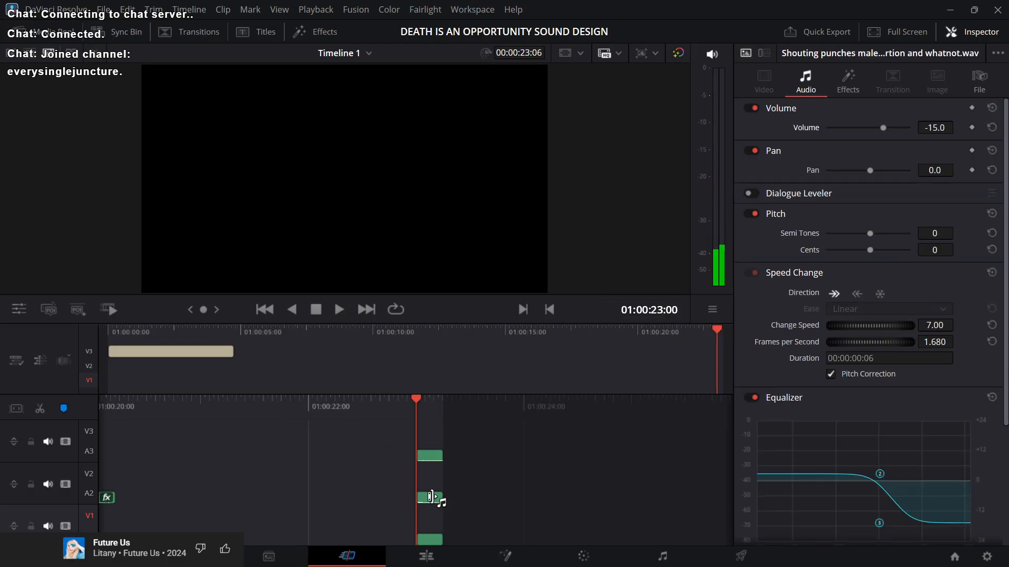
Step: Try a volume of -7 on the bonfire clip and listen to the layered sounds from 01:00:23:00
click(431, 498)
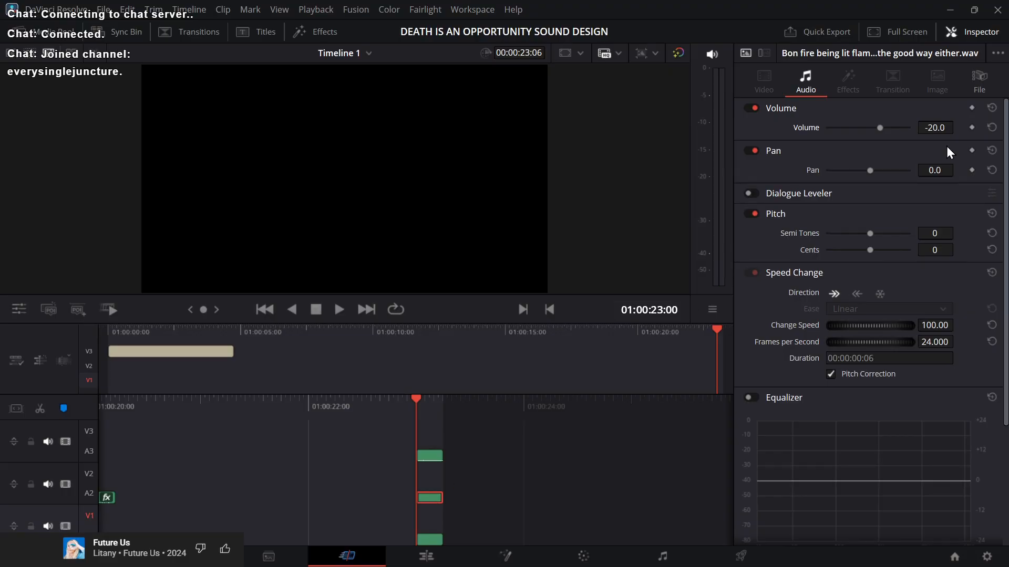
double_click(935, 127)
text(-)
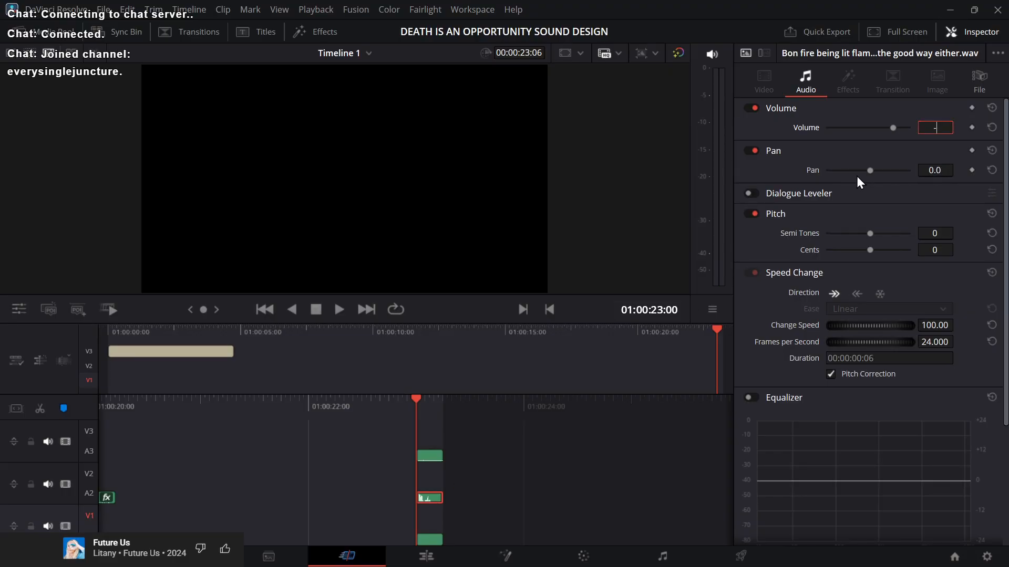
text(7)
key(Return)
click(312, 458)
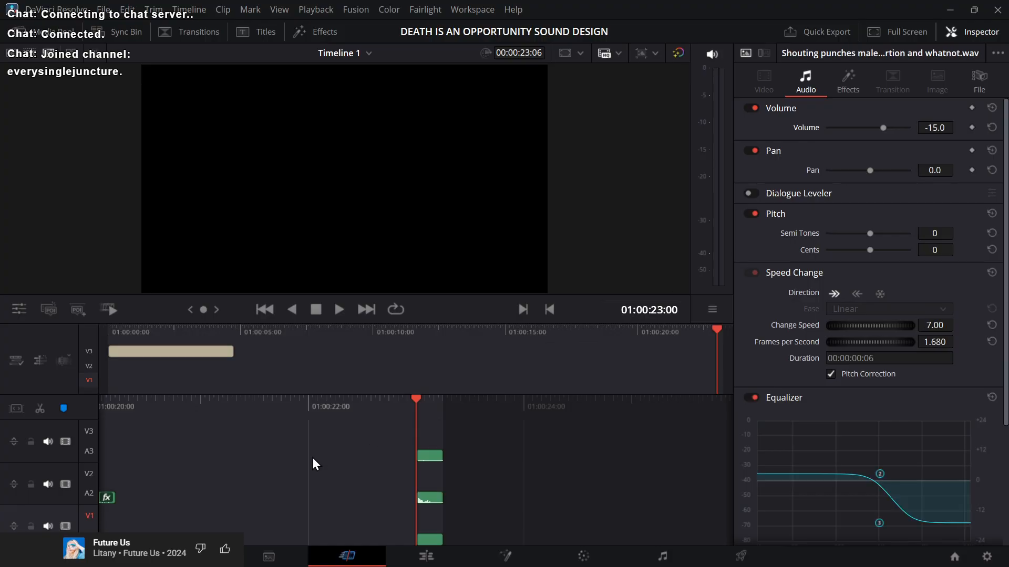
key(space)
key(Up)
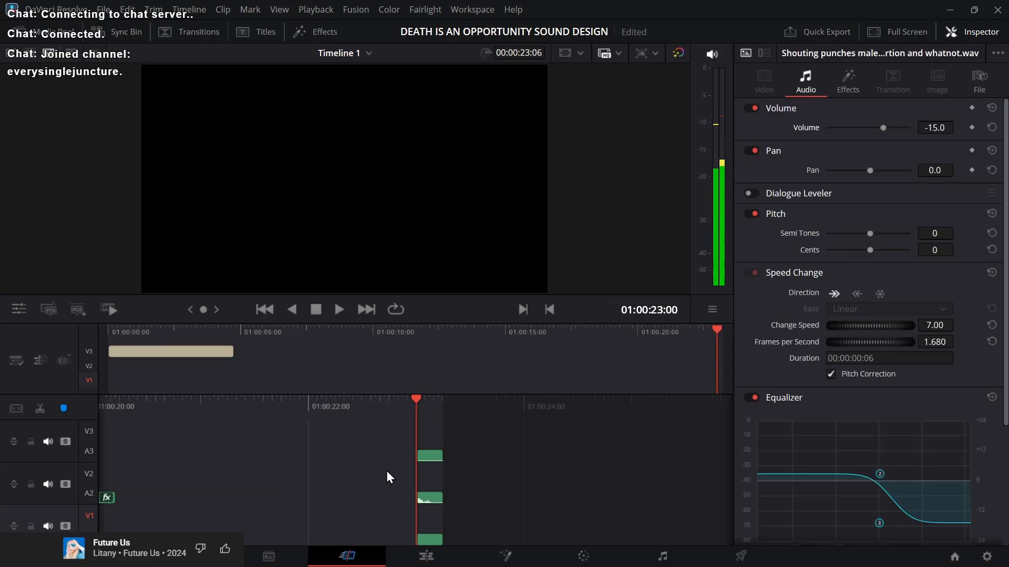
Step: Set the bonfire clip's volume to -8 and play the layers
click(434, 497)
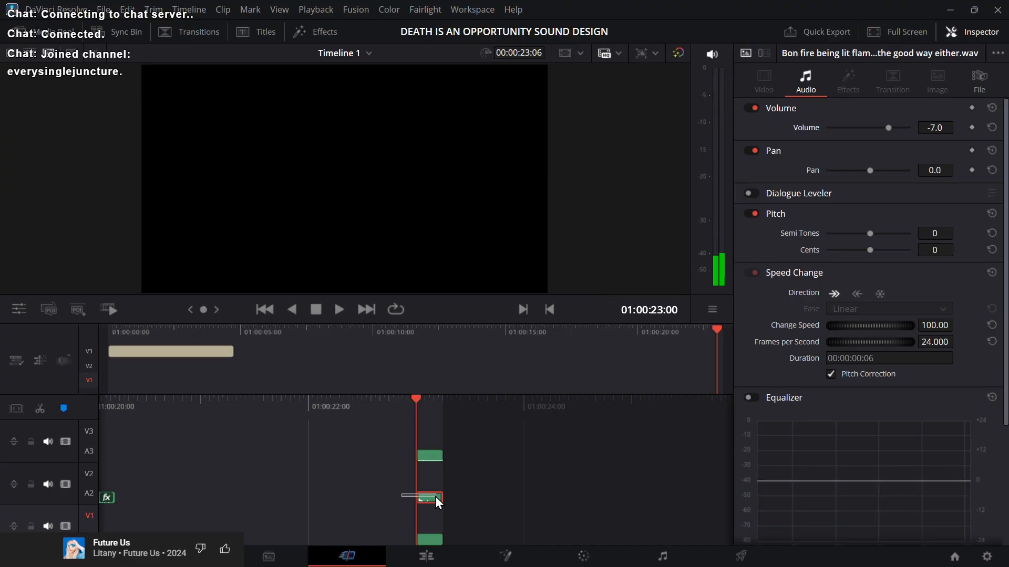
click(931, 127)
key(BackSpace)
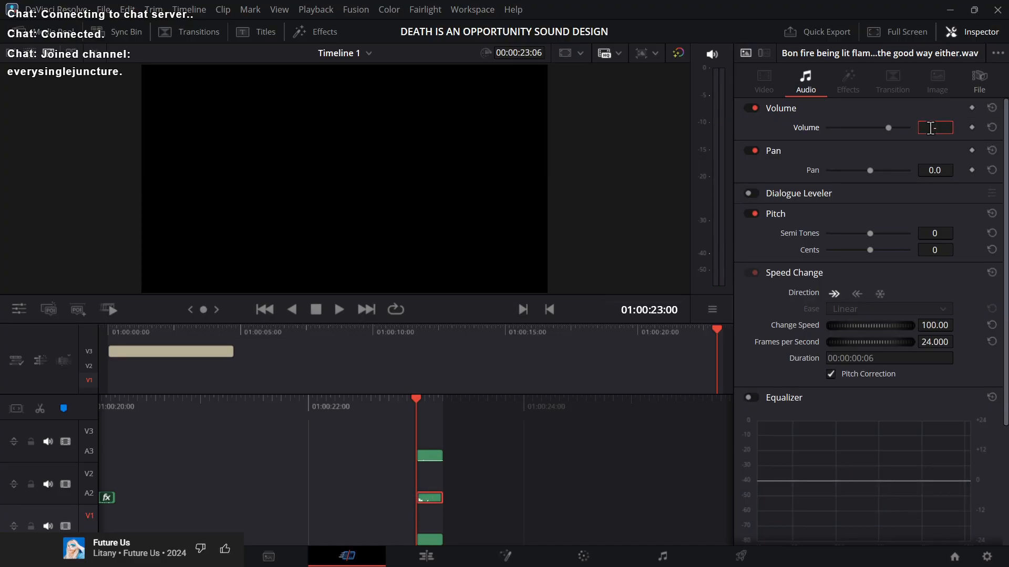
text(-8)
key(Return)
key(space)
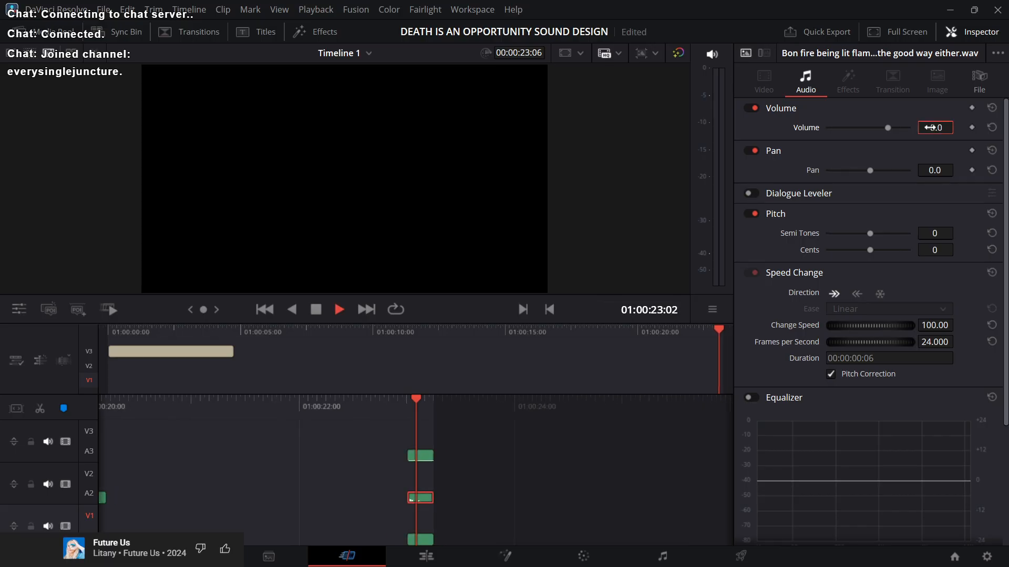
key(space)
Step: Deselect the bonfire clip, save the project, and replay the layered sounds from 01:00:23:00
click(307, 487)
key(ctrl+a)
click(307, 487)
key(ctrl+a)
click(308, 486)
key(ctrl+a)
click(308, 486)
key(ctrl+a)
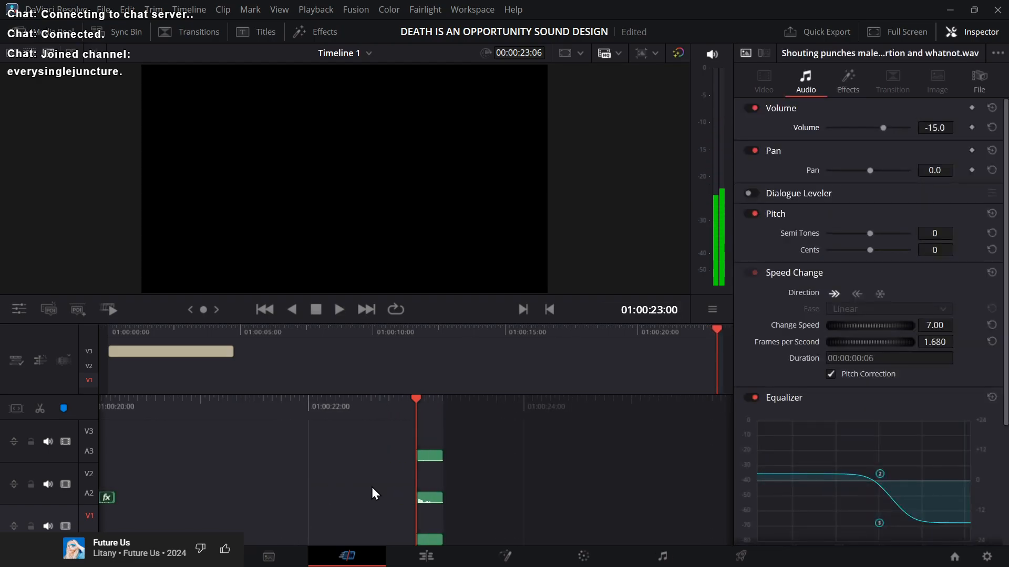
key(ctrl+s)
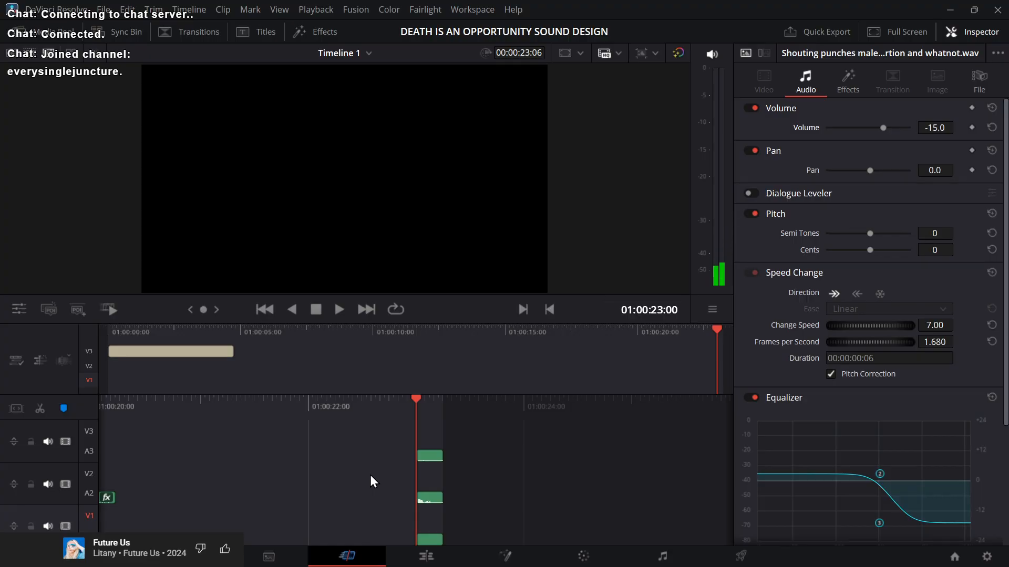
key(space)
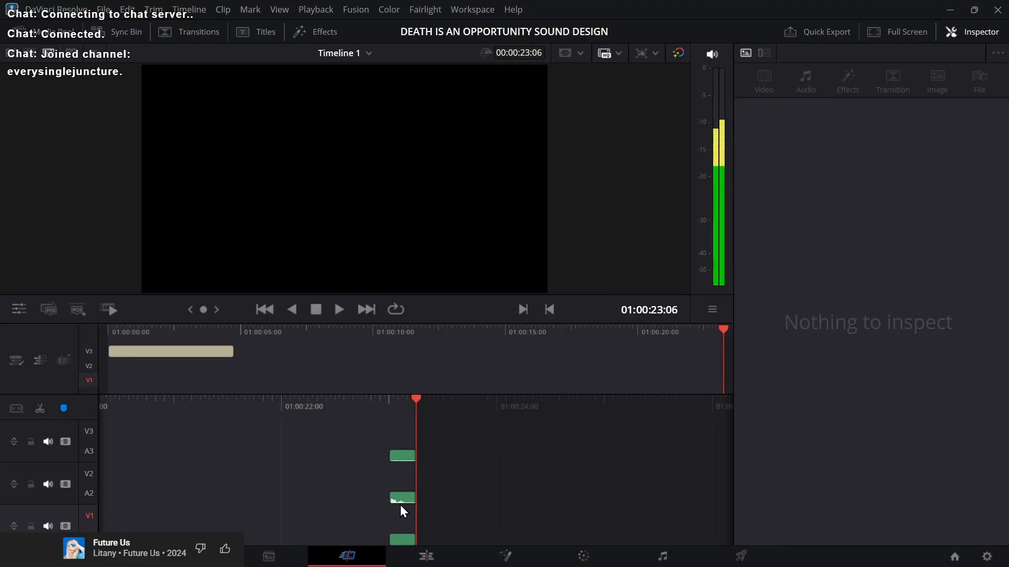
Step: Try lowering the oven ding clip's pitch to -100 cents, listen to it, and undo the change
click(403, 543)
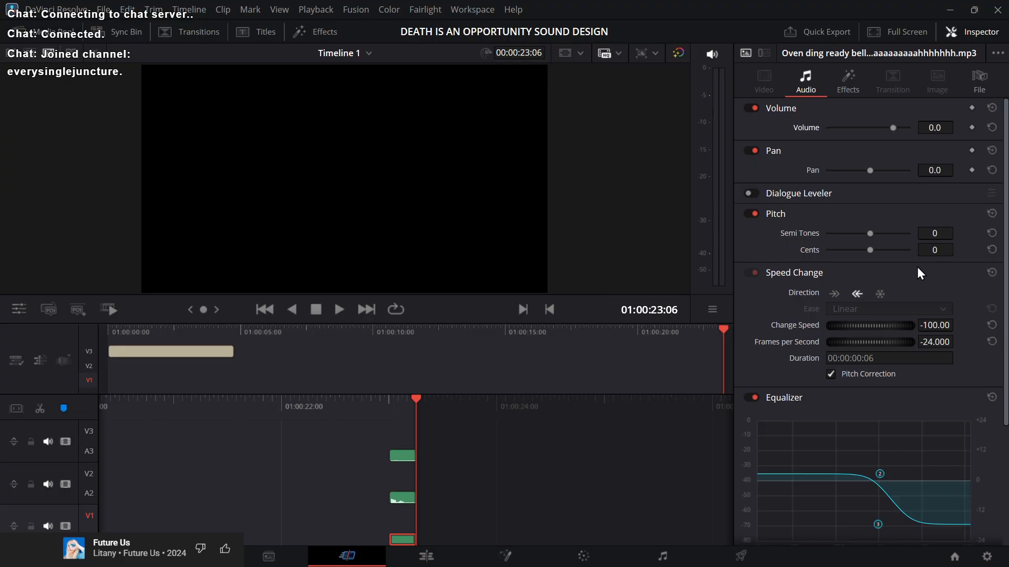
drag(869, 251, 807, 255)
key(Up)
key(space)
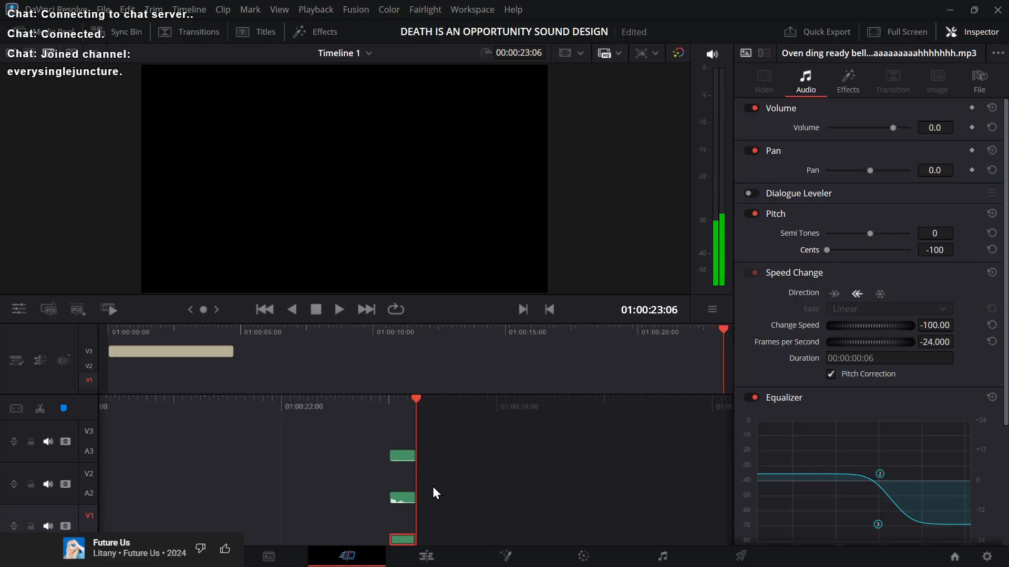
key(ctrl+z)
Step: Listen repeatedly to the three layered clips from 01:00:23:00 to judge how they blend
key(Up)
key(space)
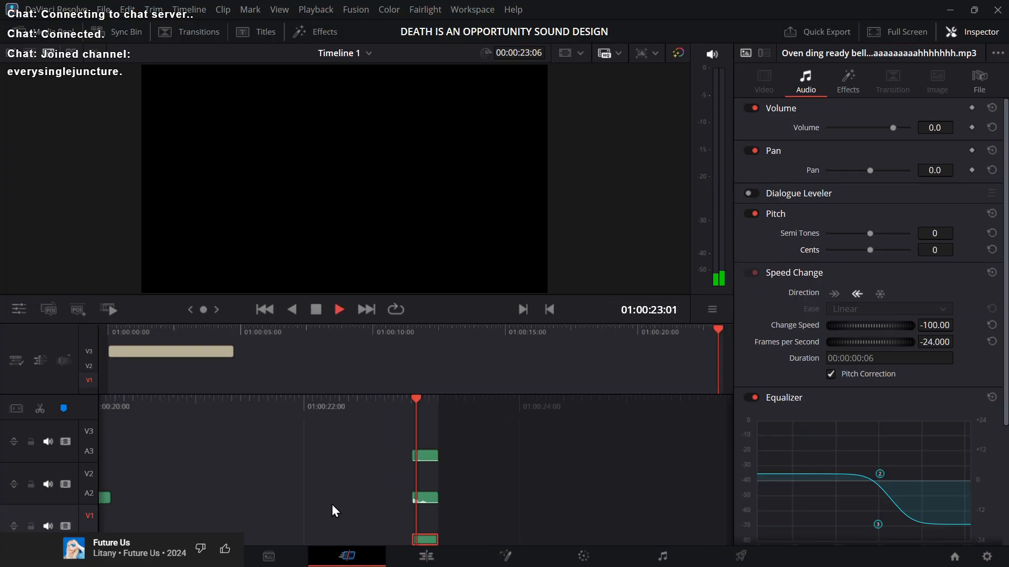
key(Up)
key(space)
key(Up)
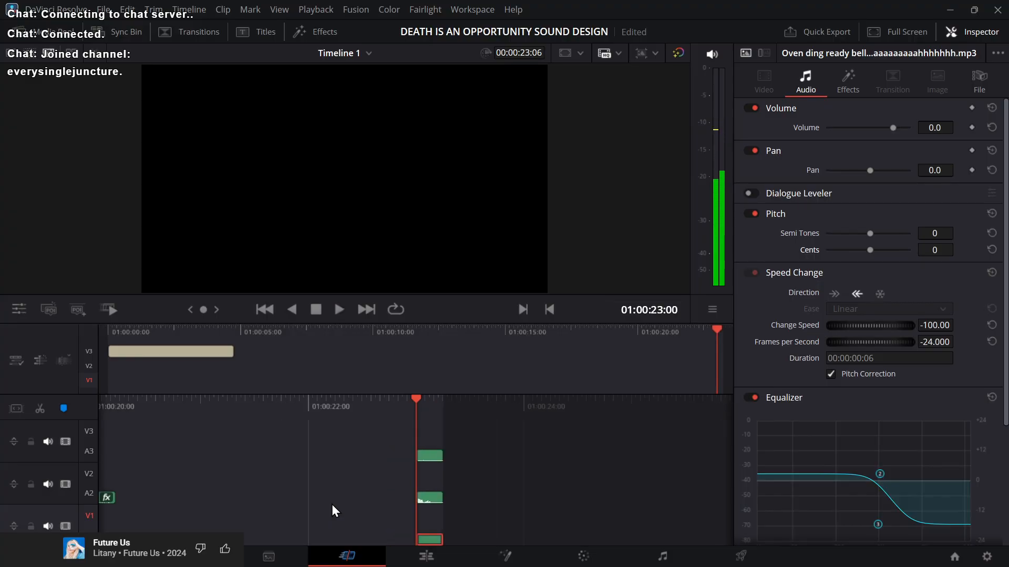
key(space)
key(Up)
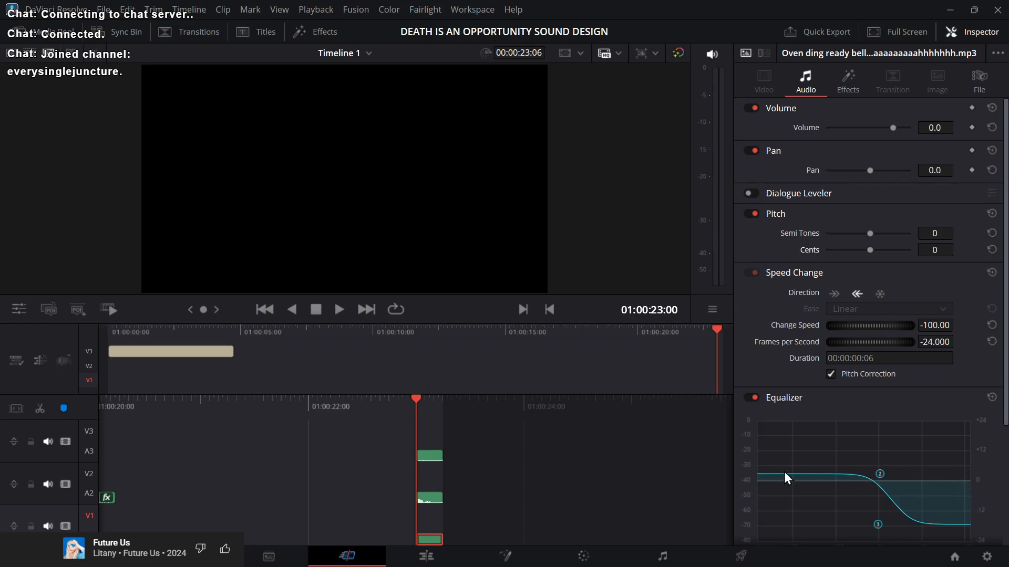
click(336, 502)
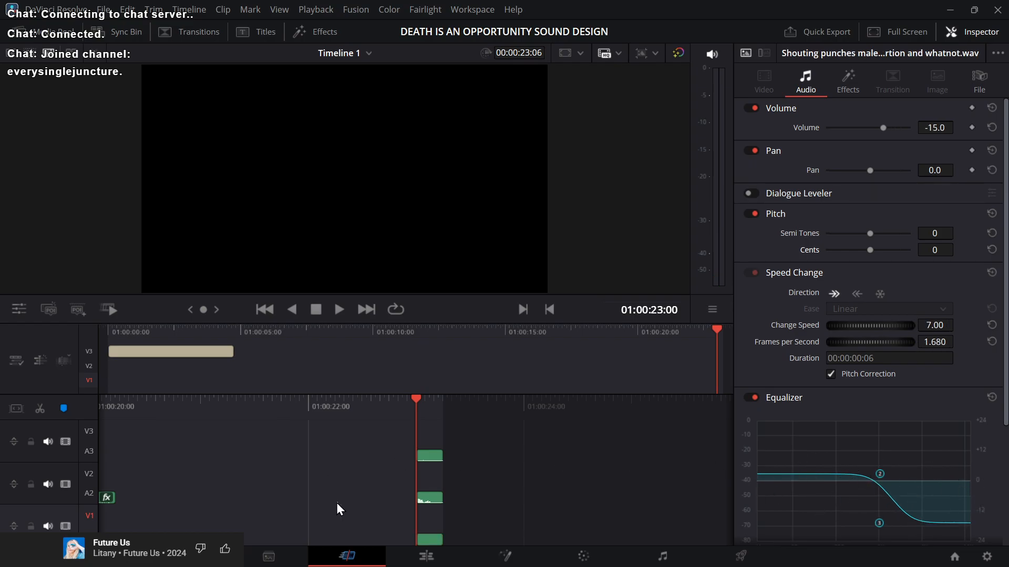
key(space)
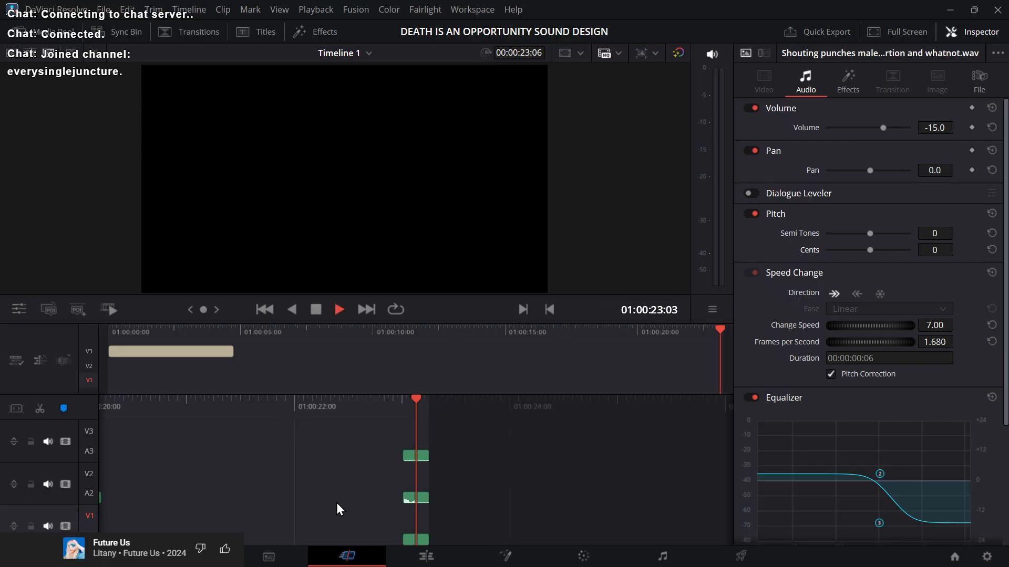
key(Up)
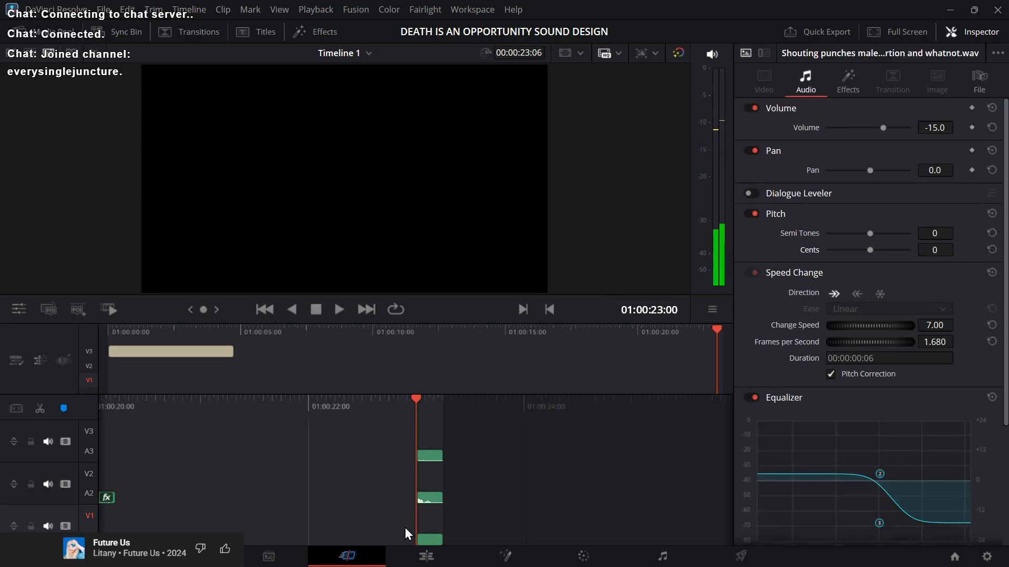
Step: Lower band 3 of the oven ding clip's equalizer slightly and play the layers
click(430, 538)
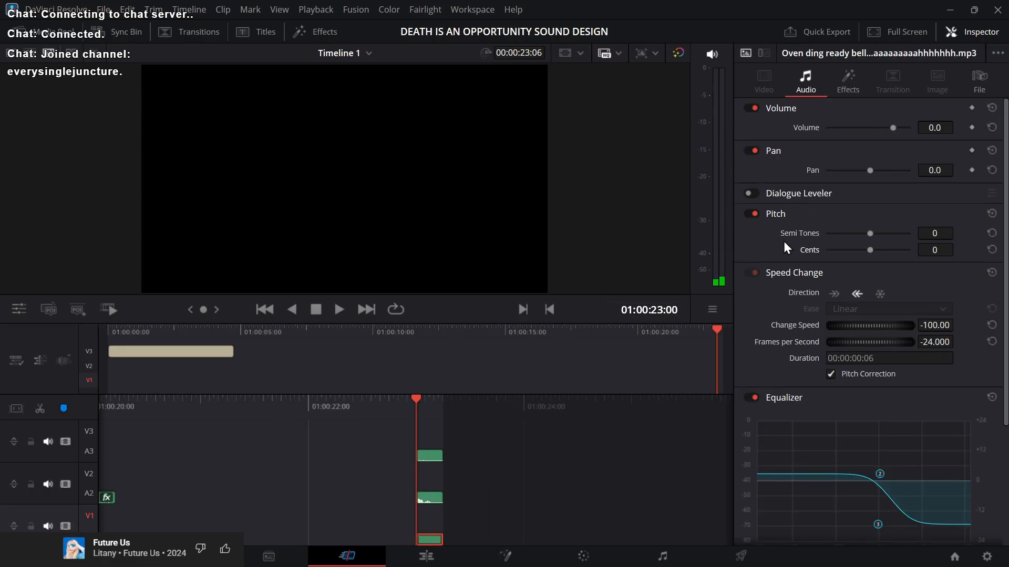
scroll(806, 286, down, 2)
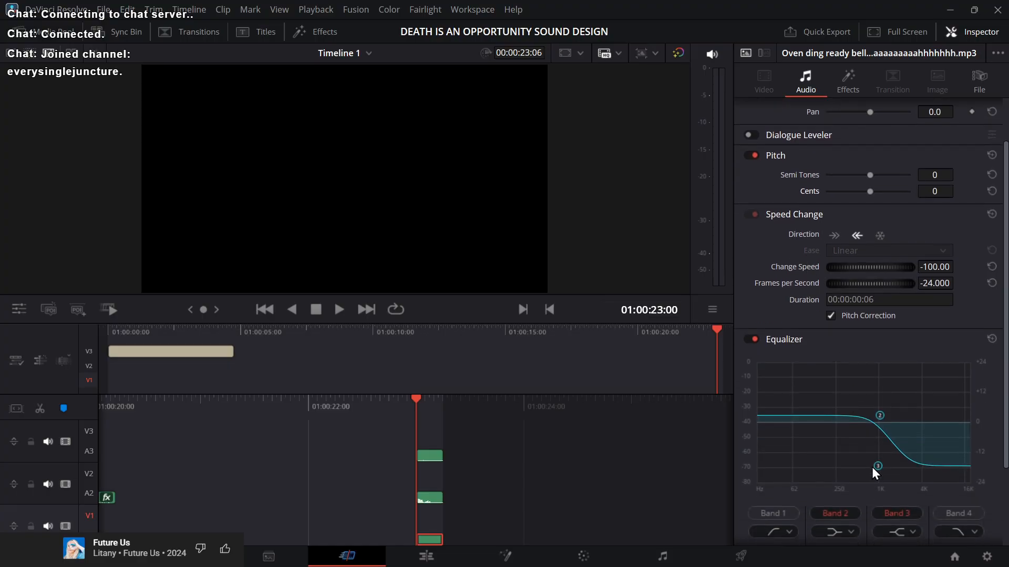
drag(877, 468, 875, 474)
key(space)
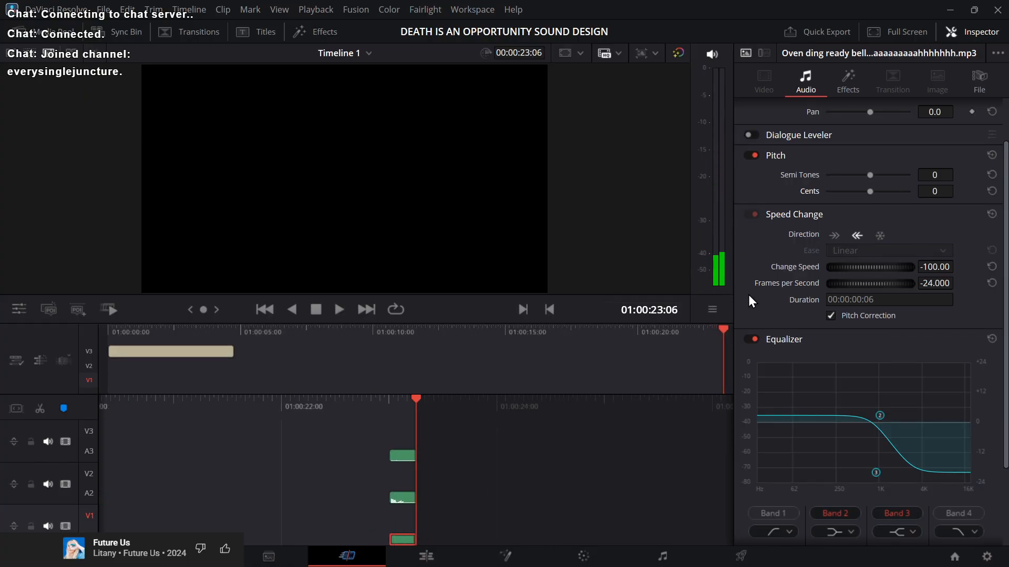
scroll(748, 294, up, 2)
key(Up)
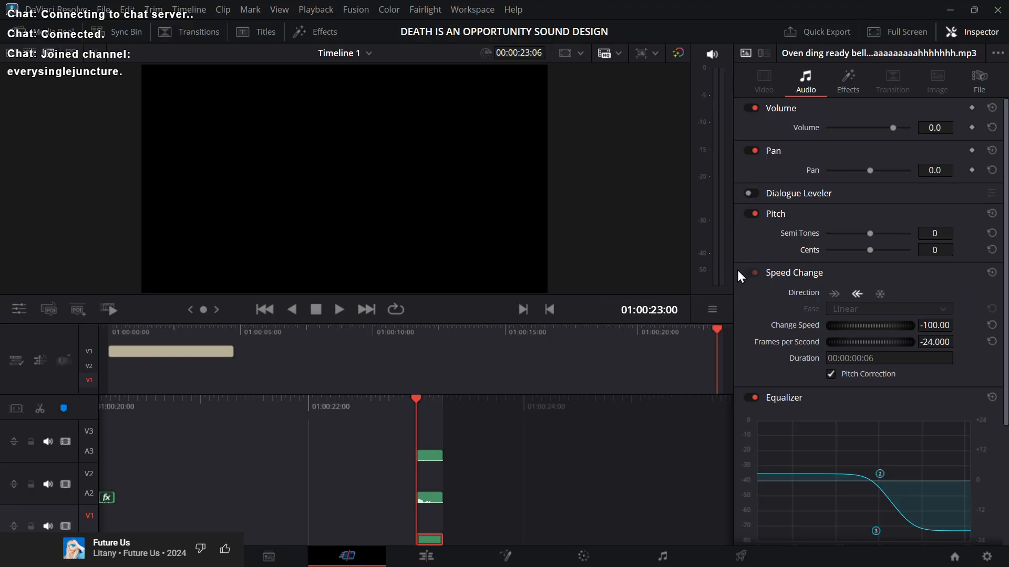
Step: Add volume keyframes to the oven ding clip at 01:00:23:00 and 01:00:23:02
click(972, 127)
key(Right)
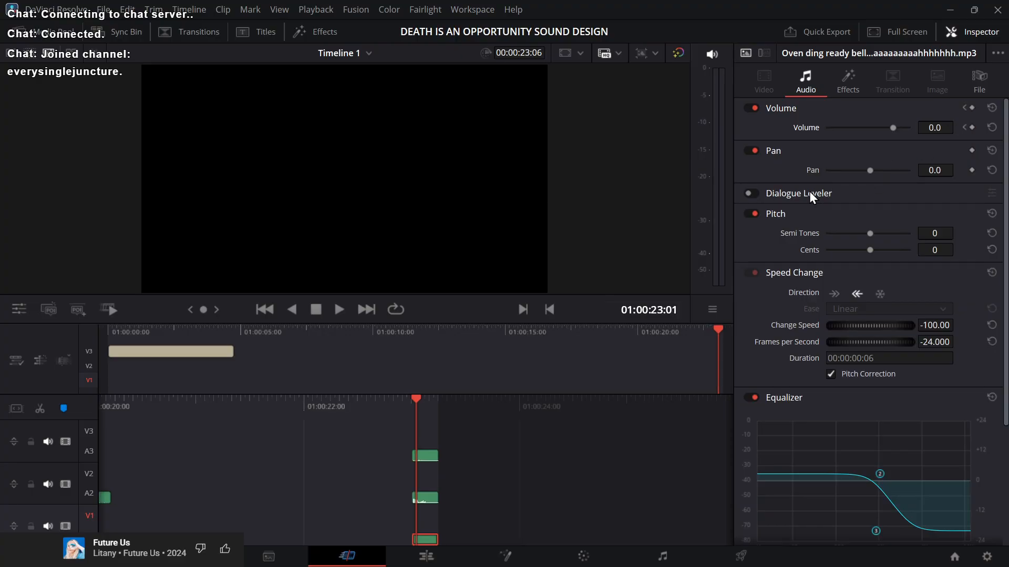
key(Right)
key(Right)
key(Right)
key(Right)
key(Right)
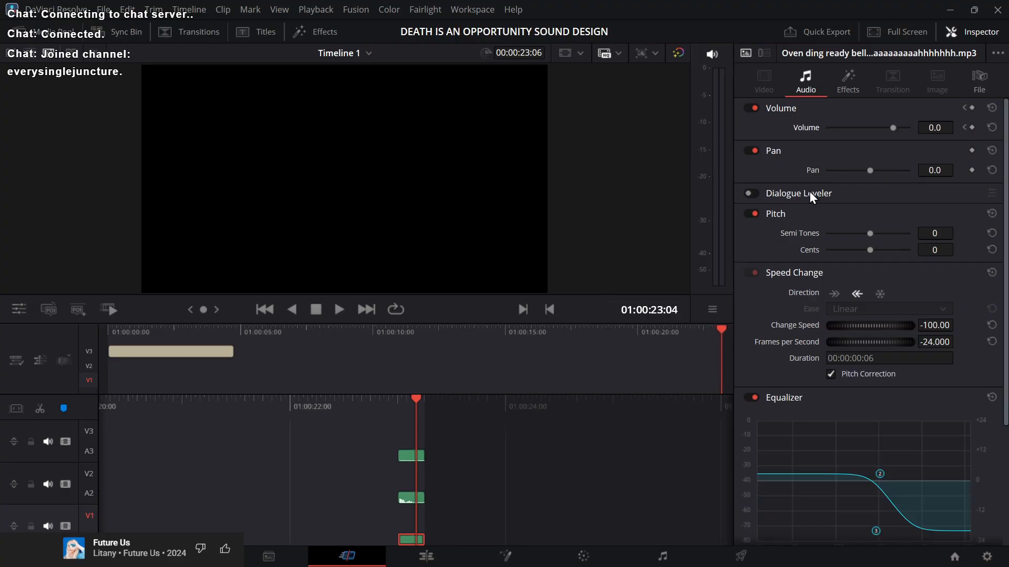
key(Left)
key(Left)
key(Left)
key(Left)
key(Left)
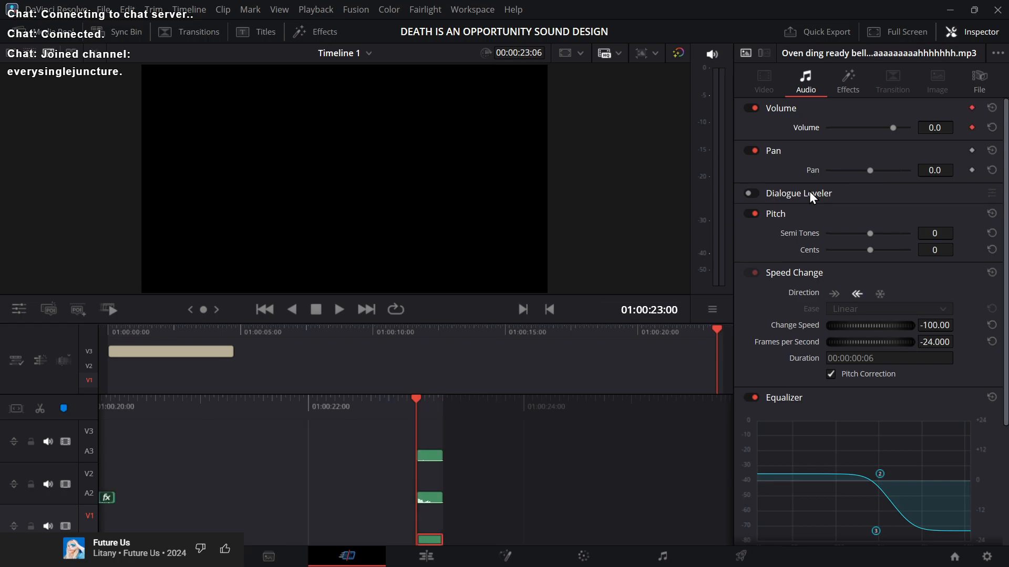
key(Right)
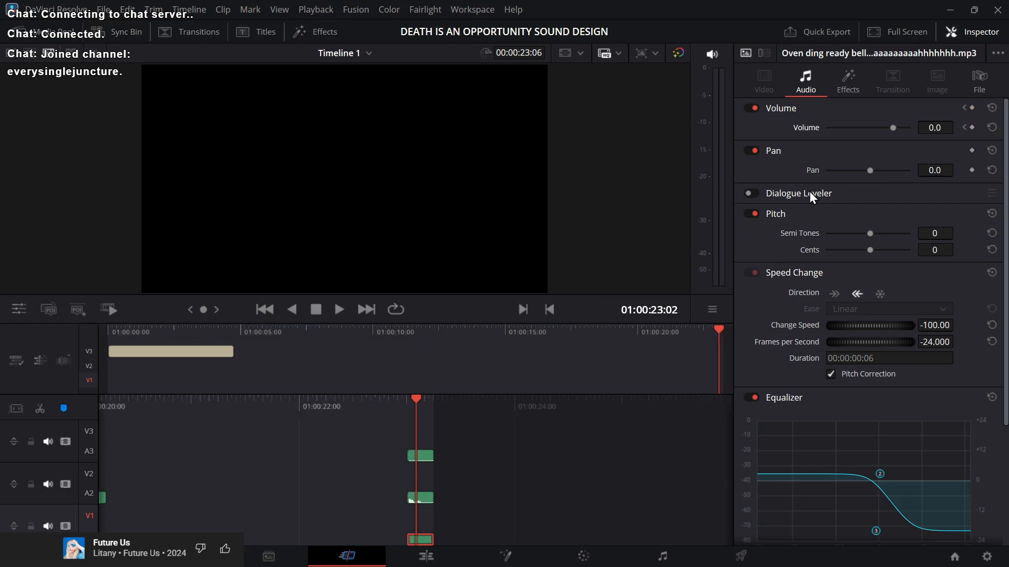
click(933, 127)
click(973, 127)
Step: Check the oven ding clip's volume keyframes, adjust its volume at the 01:00:23:00 keyframe, and play the layers
key(Right)
key(Right)
key(Right)
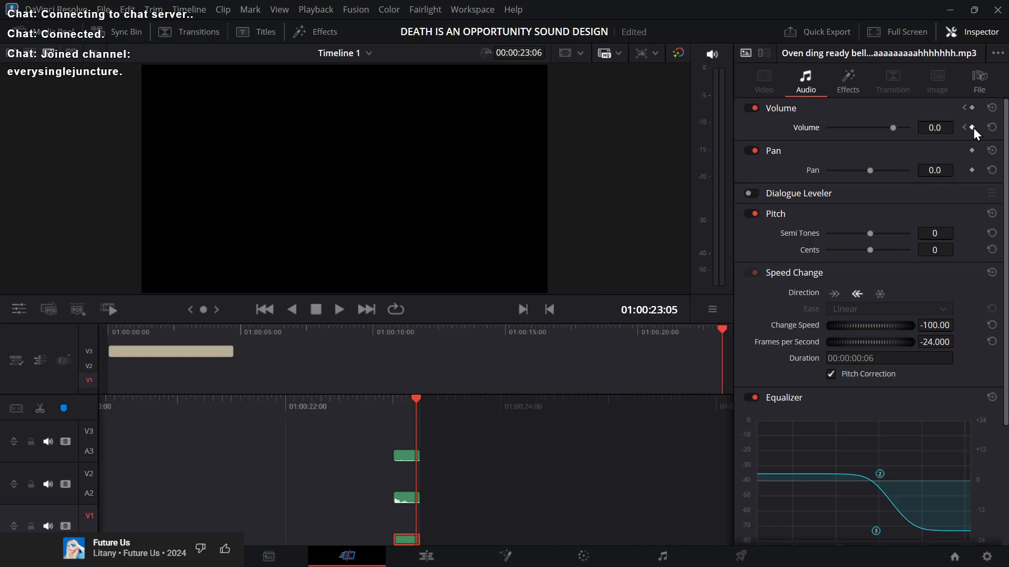
key(Left)
key(Left)
key(Left)
key(Left)
key(Right)
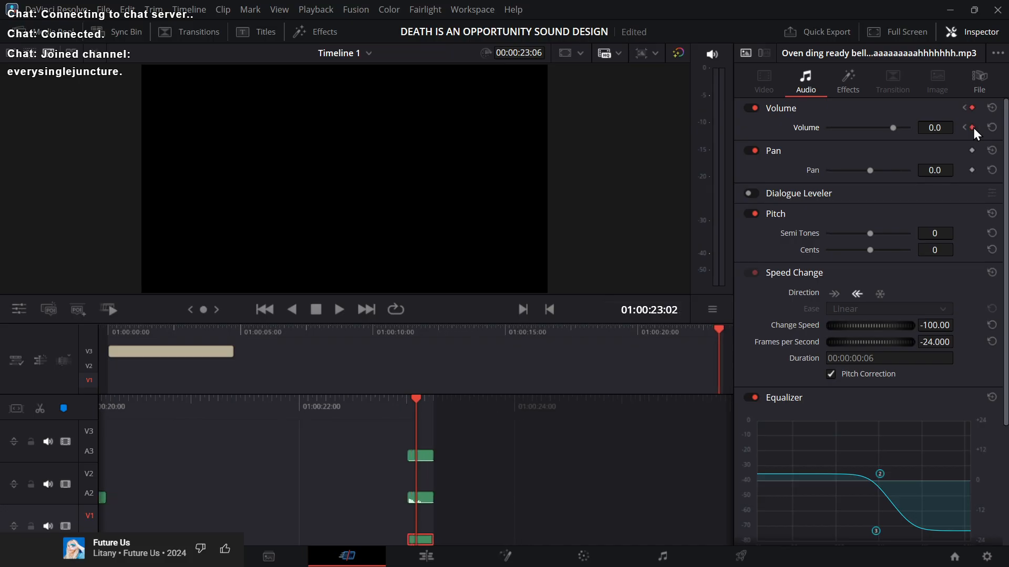
key(Left)
key(Left)
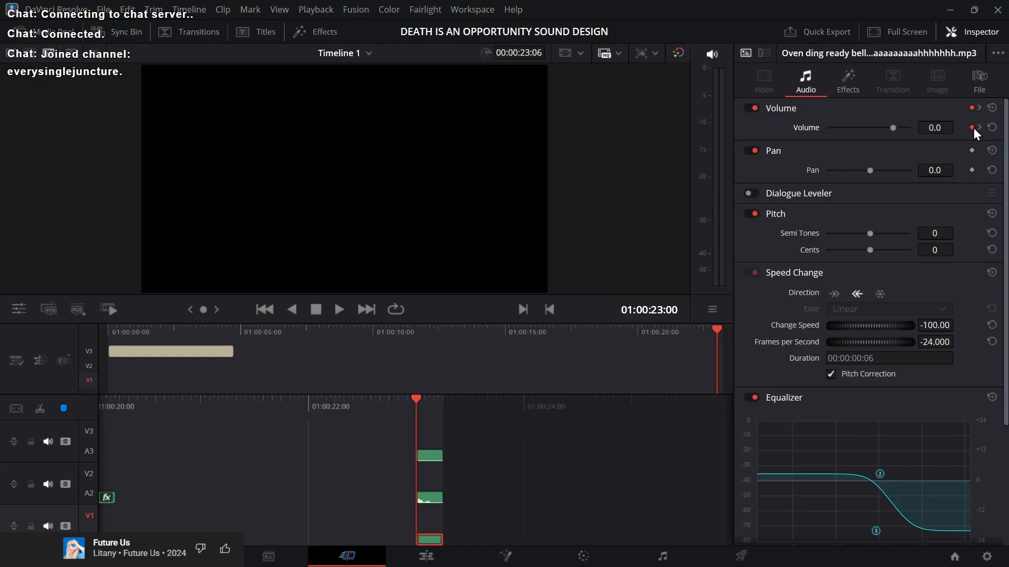
drag(946, 128, 946, 127)
key(space)
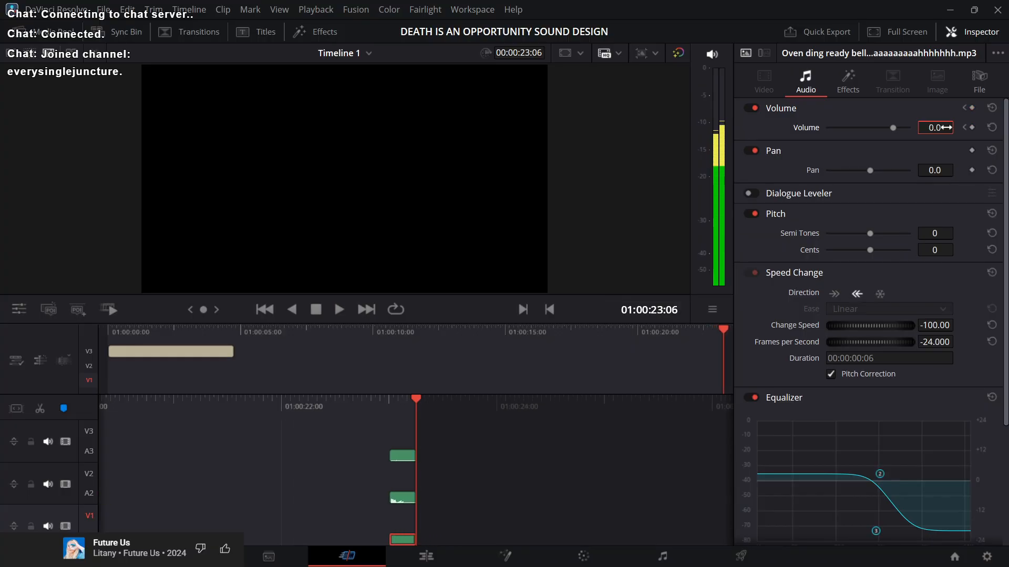
Step: Replay the layered clips from 01:00:23:00 several times to evaluate the oven ding clip's keyframed volume
key(Up)
key(space)
key(Up)
key(space)
click(323, 478)
key(Up)
key(space)
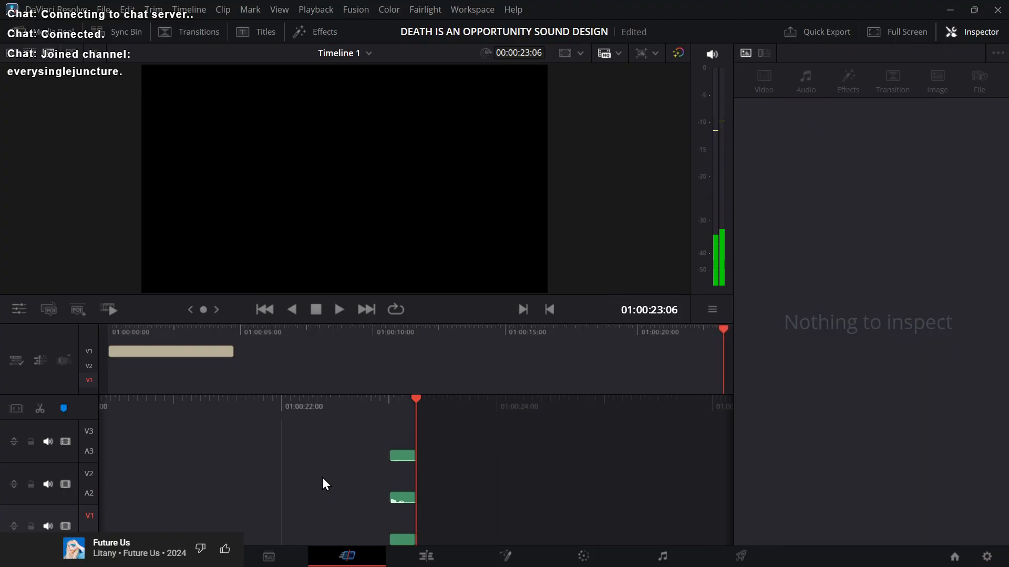
key(Up)
key(space)
key(Up)
key(Up)
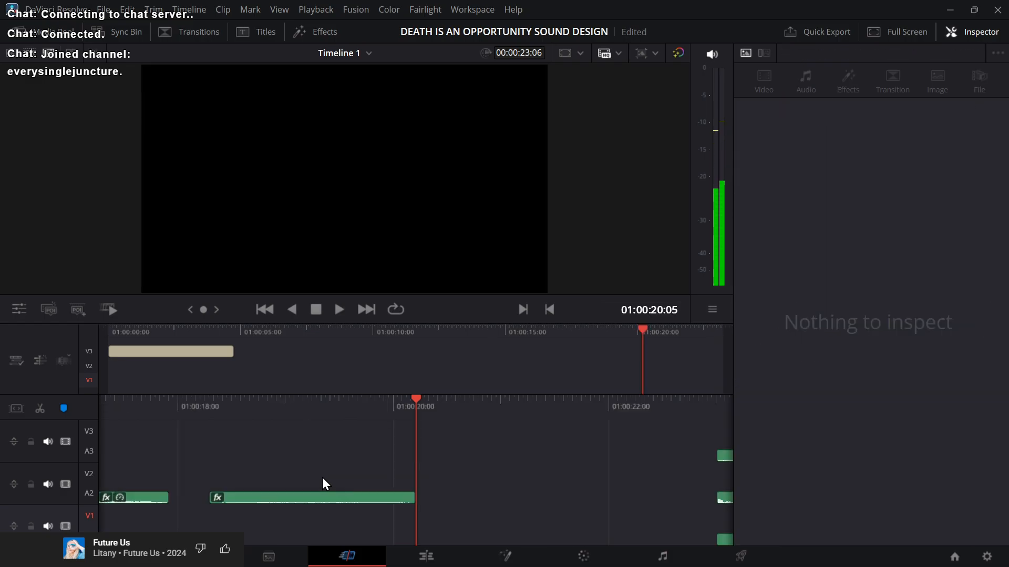
key(Down)
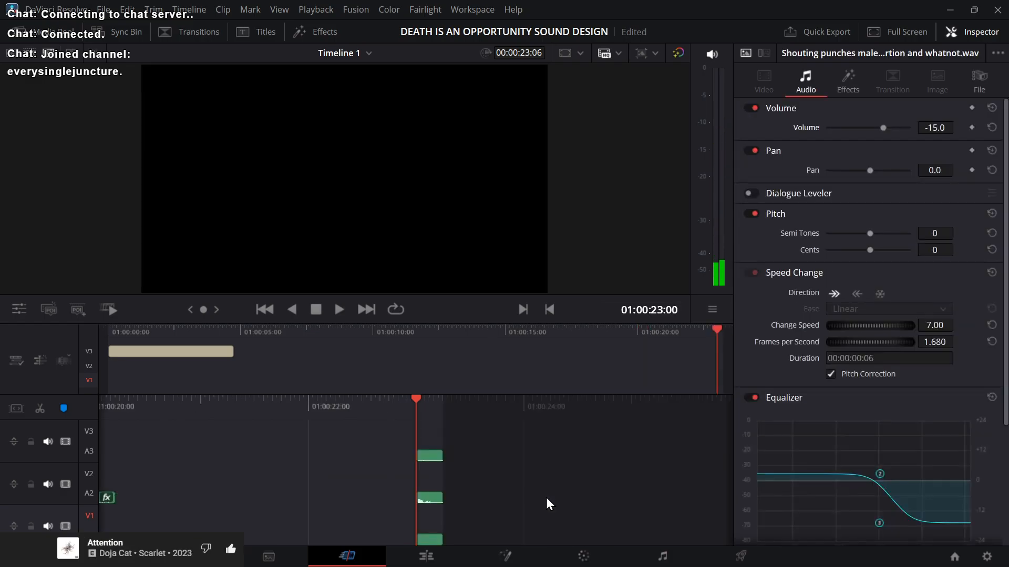
key(space)
key(Up)
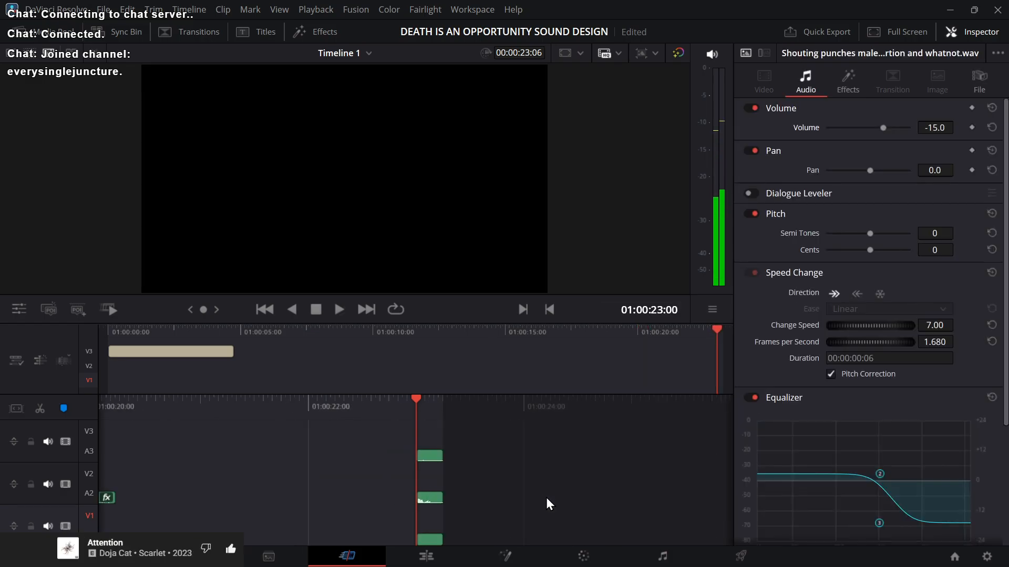
Step: Set the shouting punches clip's volume to -100 and play the remaining layers
click(420, 457)
click(386, 457)
click(438, 452)
drag(935, 128, 840, 127)
key(space)
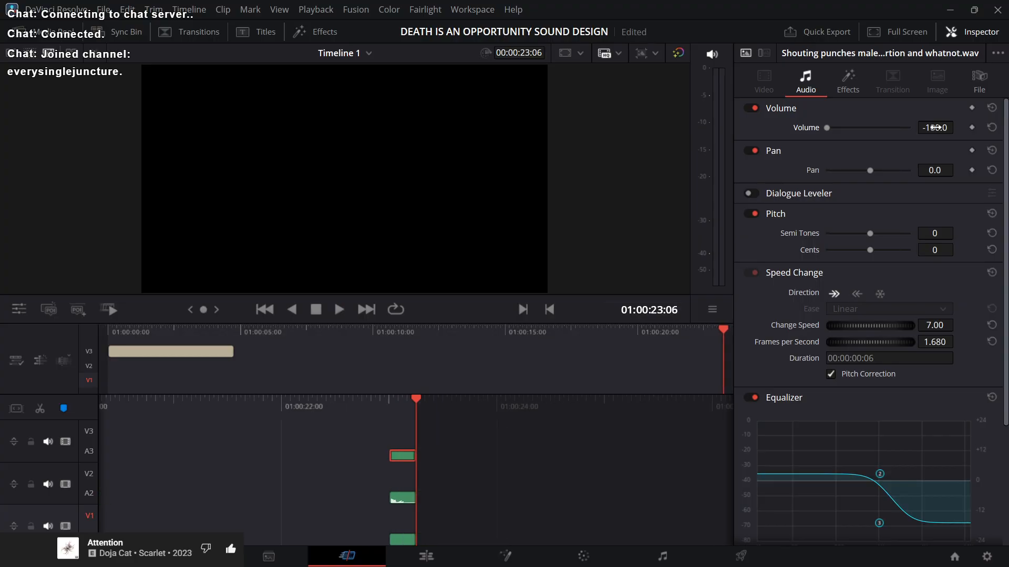
Step: Undo the shouting punches clip's last volume change and replay the layered clips from 01:00:23:00
key(ctrl+z)
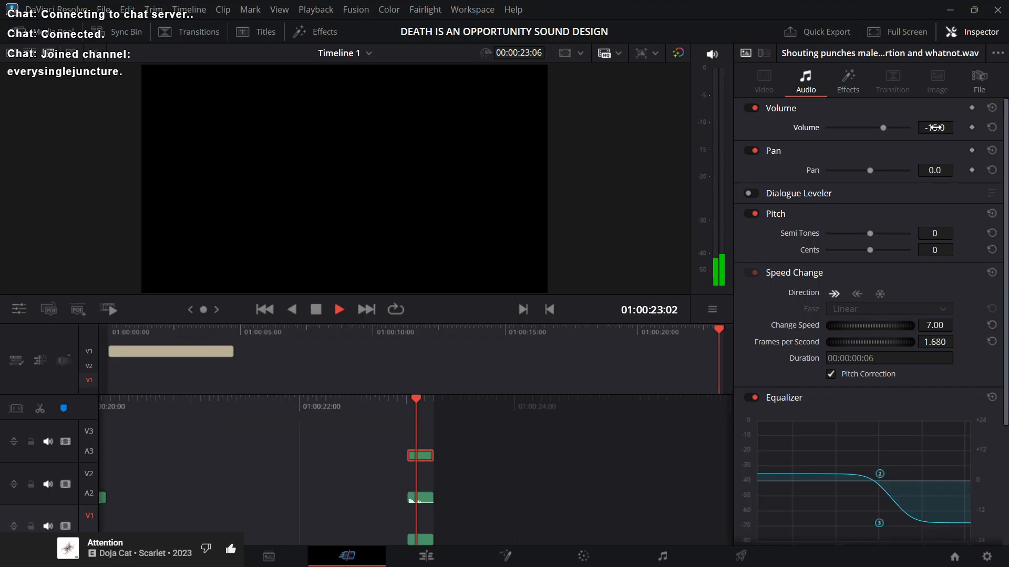
key(Up)
key(space)
key(Up)
key(space)
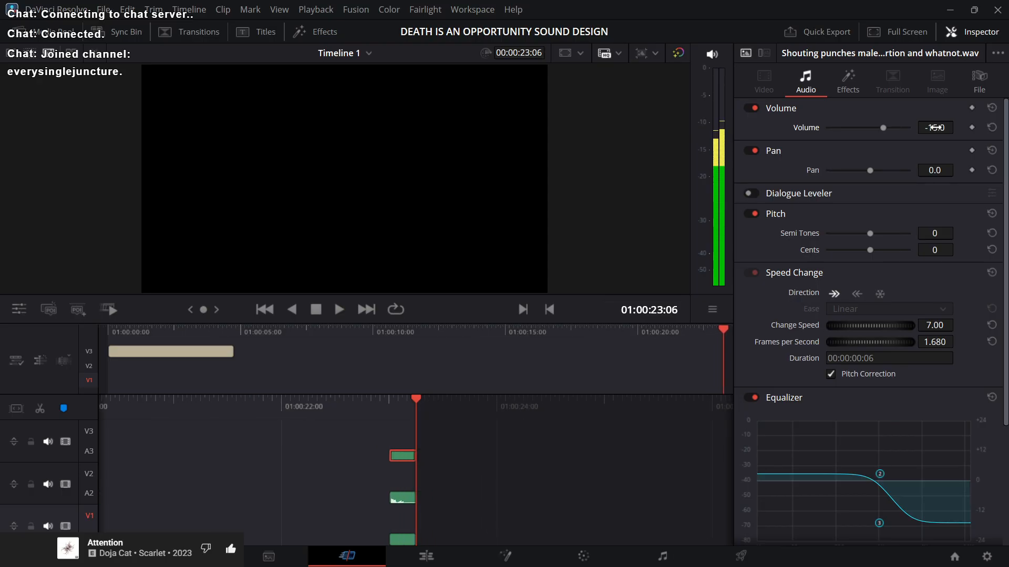
click(346, 457)
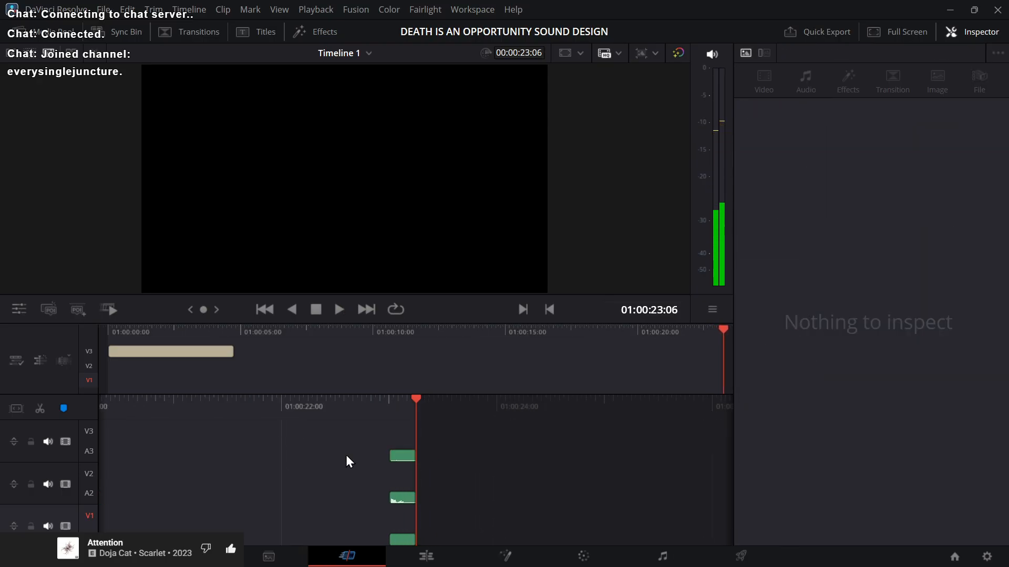
key(Up)
key(Up)
key(Down)
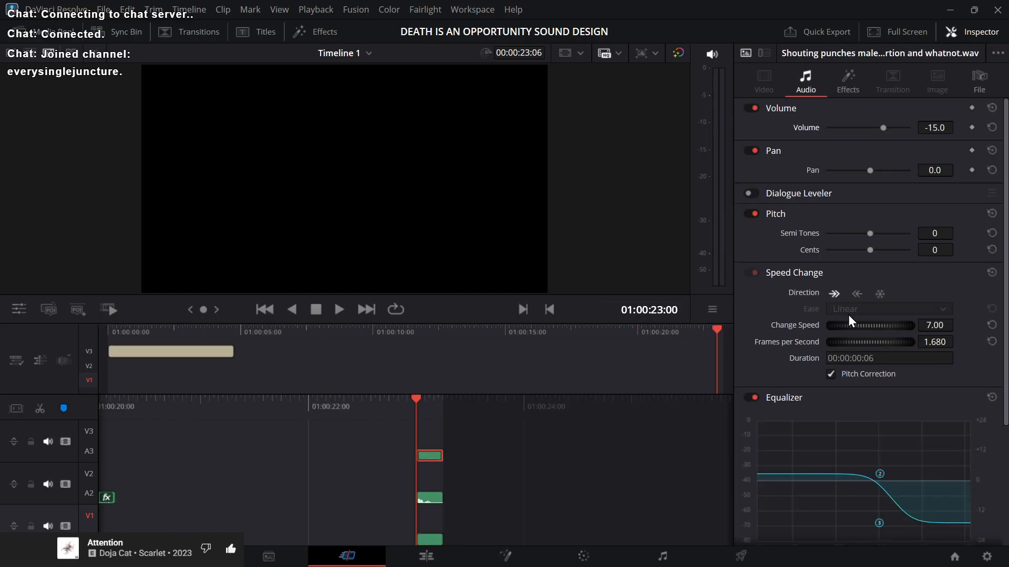
Step: On the Edit page, set the shouting punches clip's speed to 10
click(329, 471)
key(shift+4)
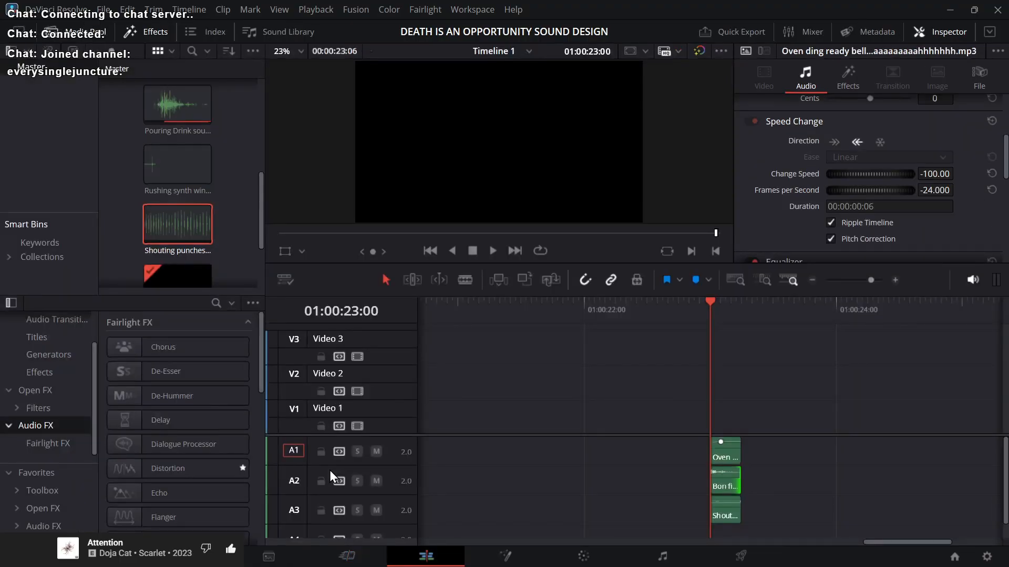
click(727, 517)
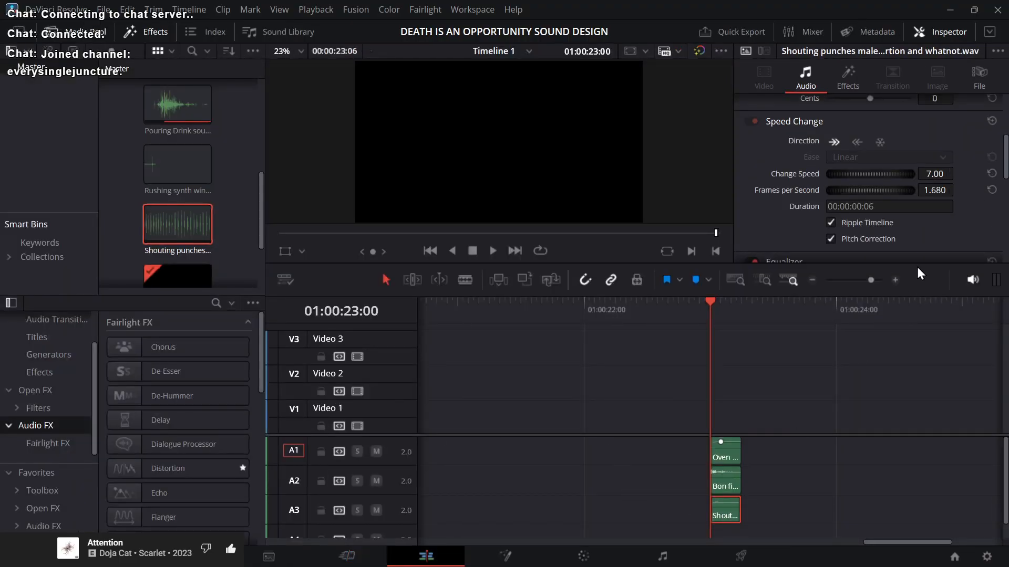
double_click(947, 176)
text(10)
key(Return)
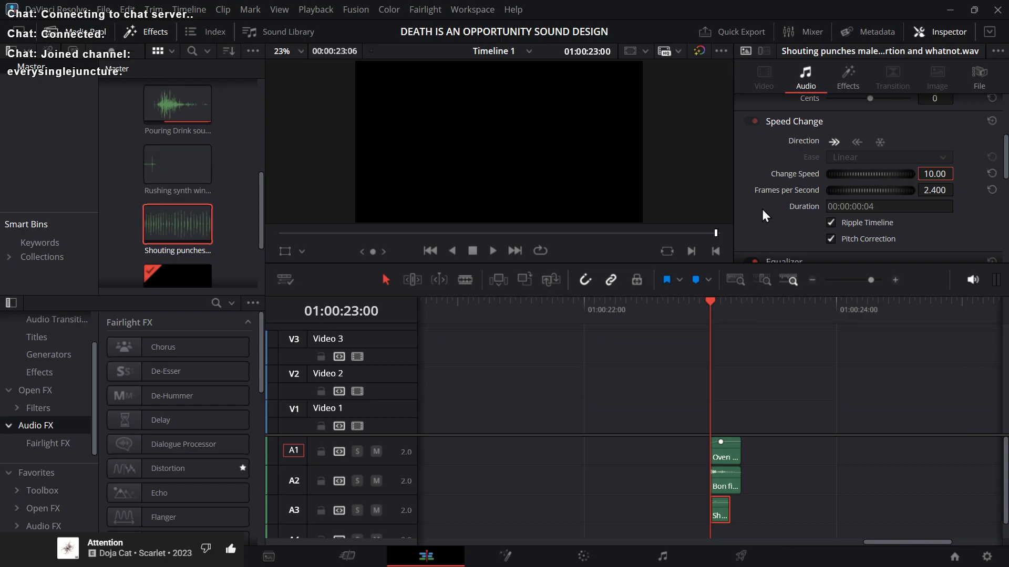
Step: Play the layers and extend the end of the shouting punches clip to a duration of 00:00:00:06
key(space)
key(Up)
key(Up)
drag(728, 515, 736, 512)
Step: Return to the Cut page and replay the earlier compound and wind chimes clips through to the layered clips
key(shift+3)
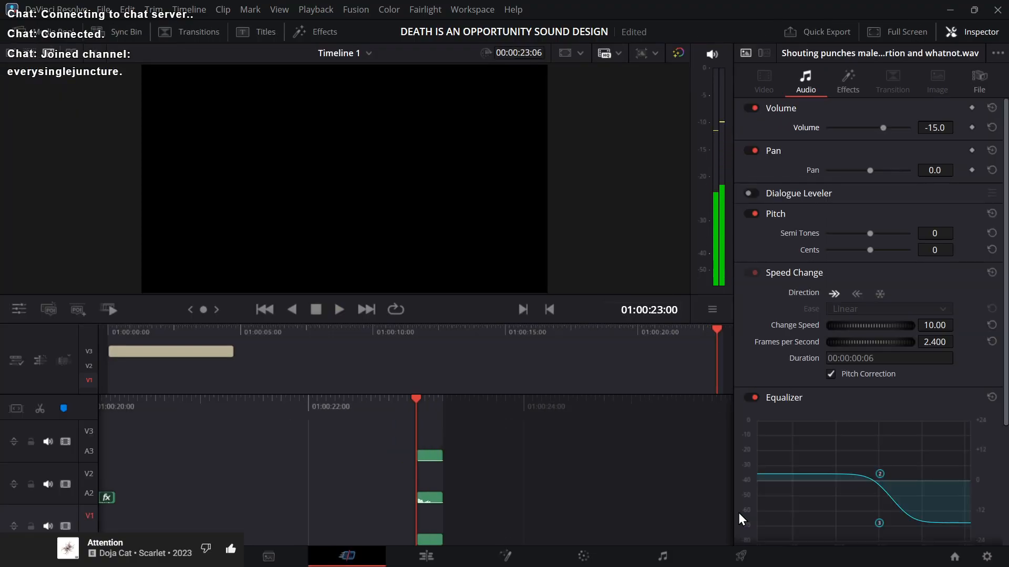
key(Up)
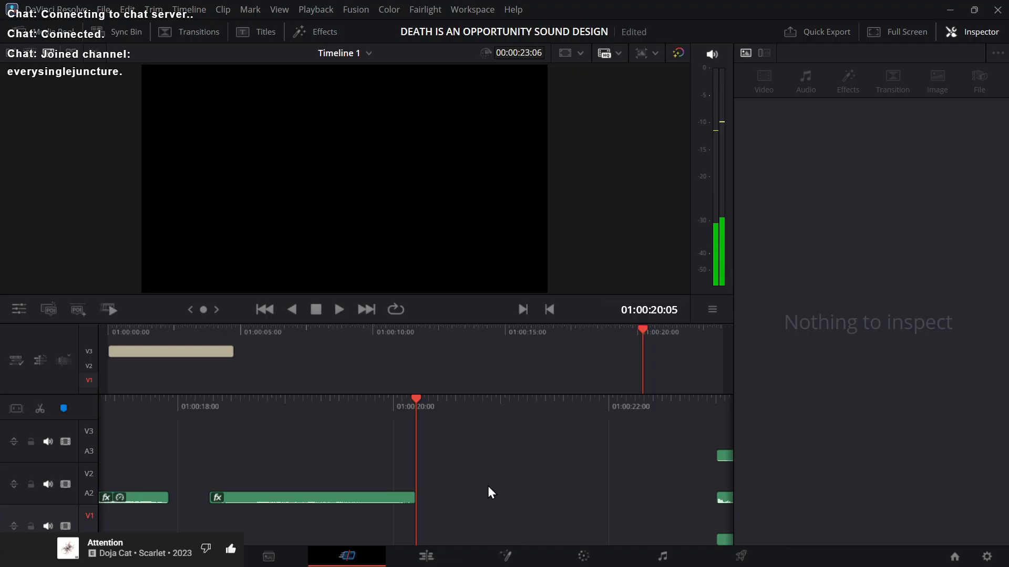
key(Up)
key(space)
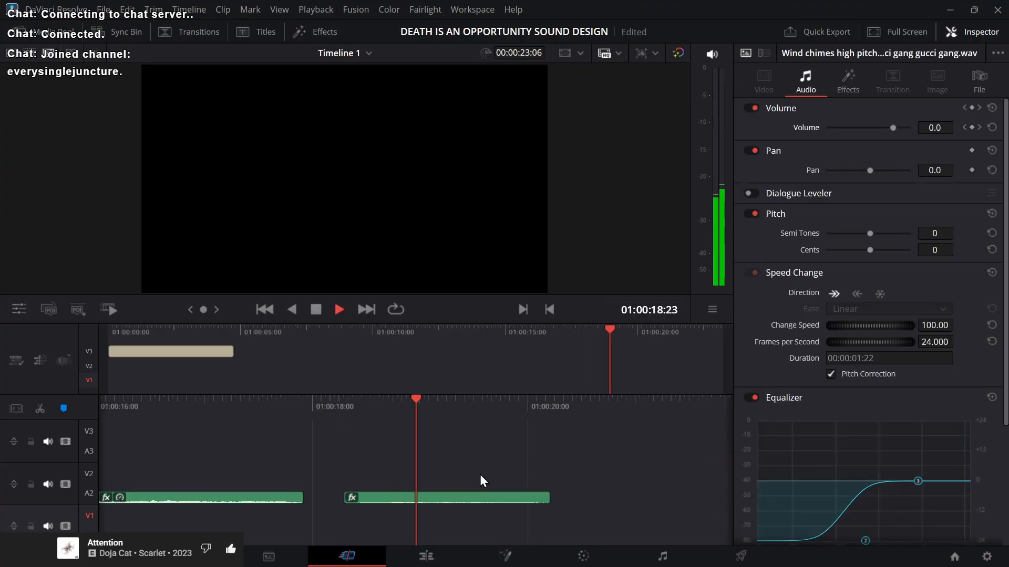
key(space)
key(Up)
key(Up)
key(Up)
key(space)
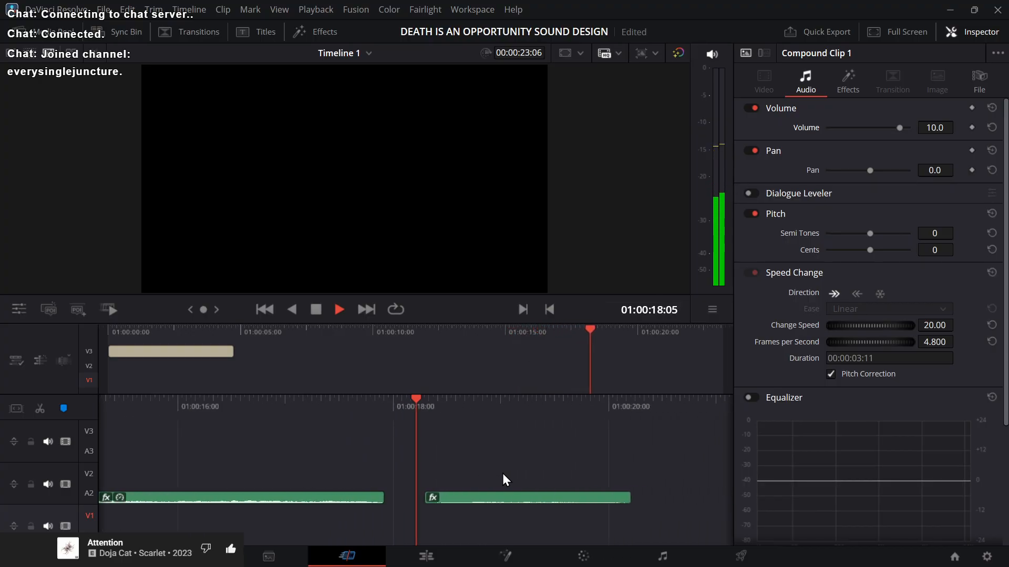
key(Down)
key(Down)
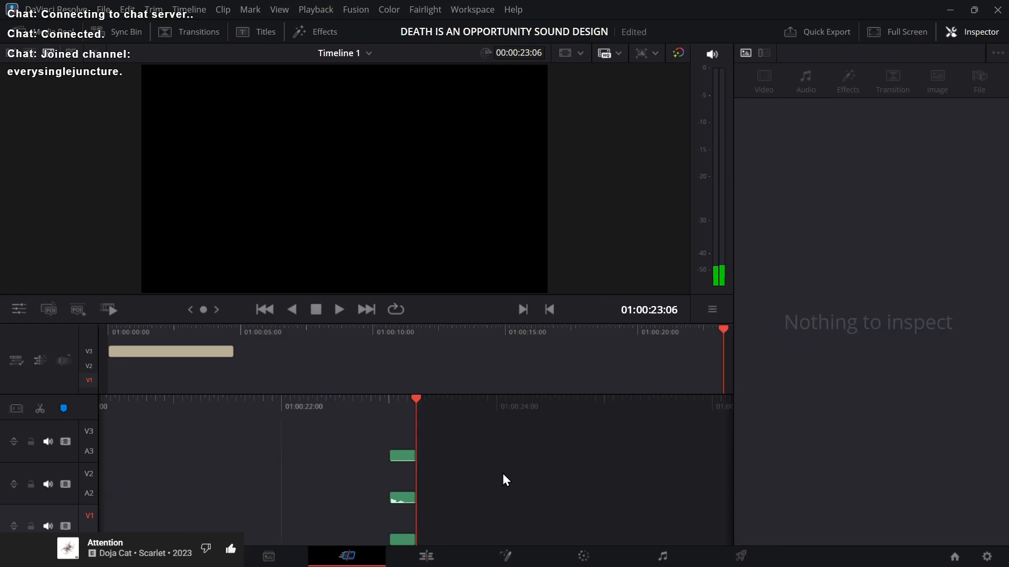
Step: Switch to File Explorer and search the Elements (E:) drive for "what"
key(alt+Tab)
key(alt+Tab)
key(alt+shift+Tab)
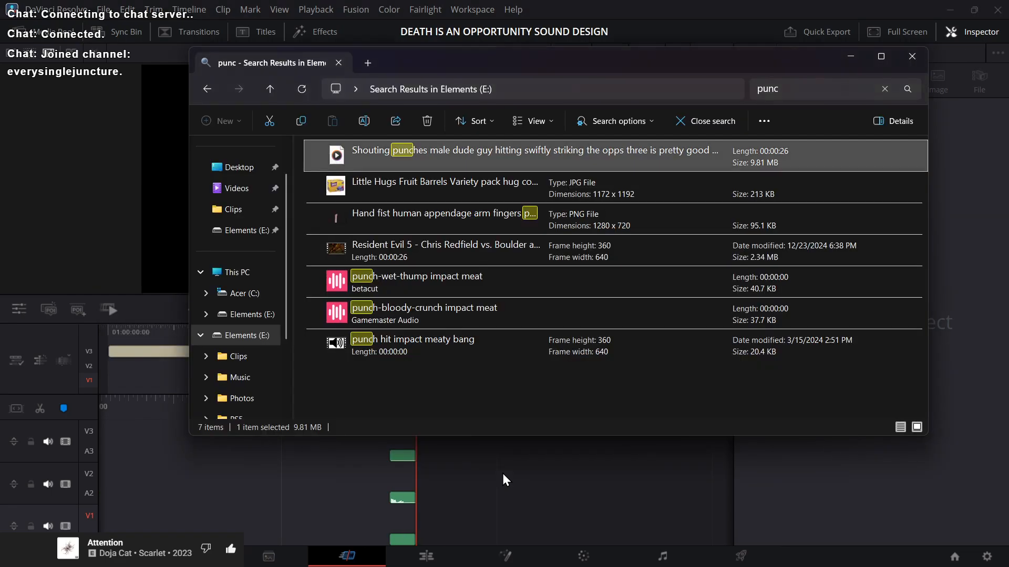
click(800, 95)
double_click(800, 94)
key(BackSpace)
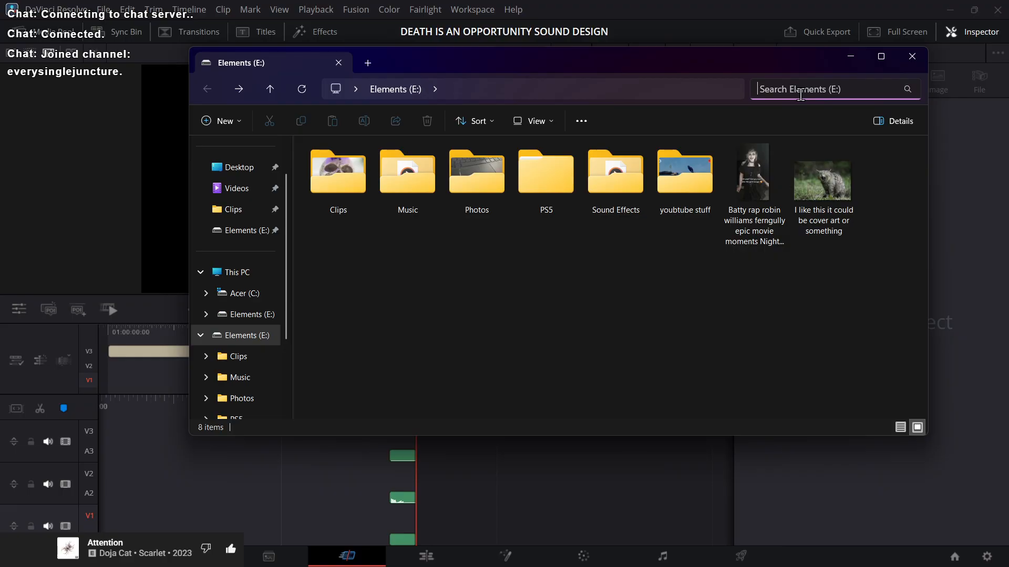
text(what)
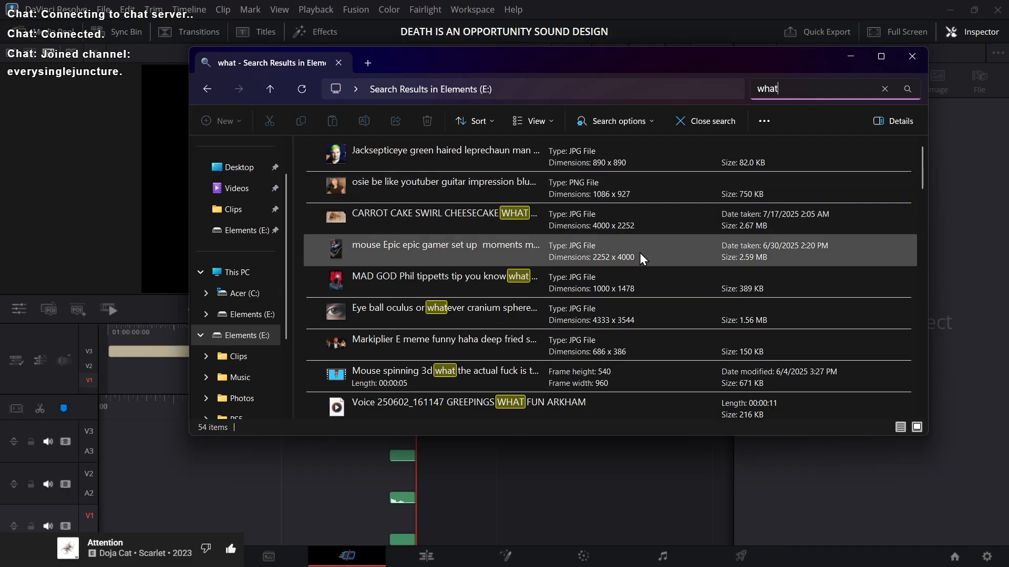
Step: Find the Danger Alarm Meme Sound Effect file and add it to track A1 of the Edit page timeline, just after the layered clips
scroll(639, 254, down, 1)
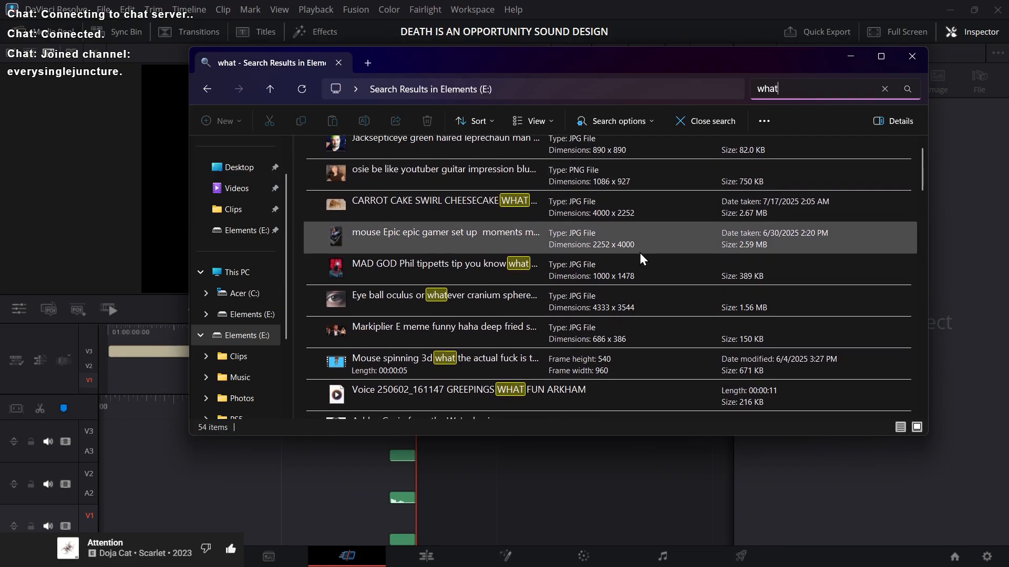
scroll(639, 253, down, 3)
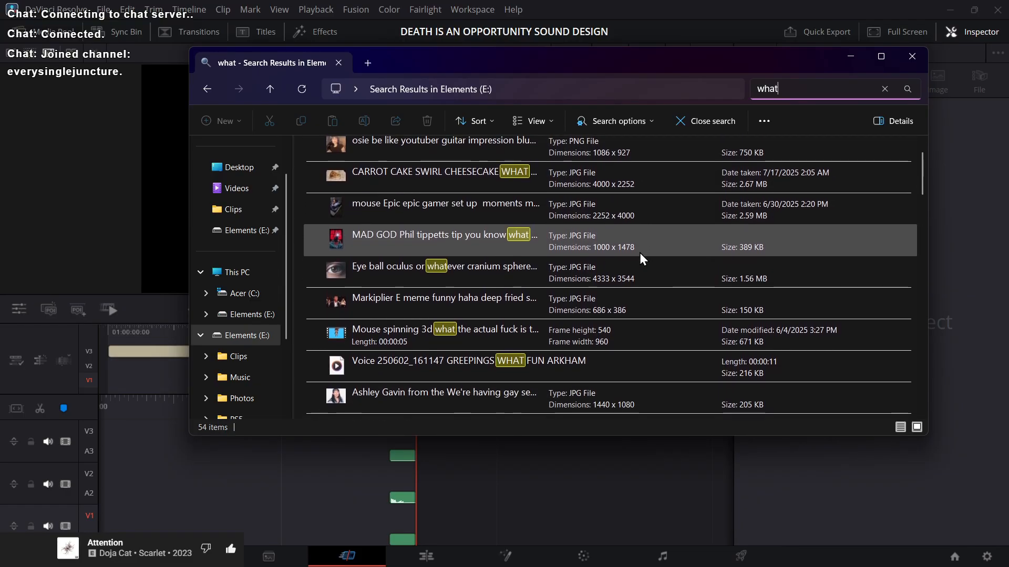
scroll(639, 253, down, 1)
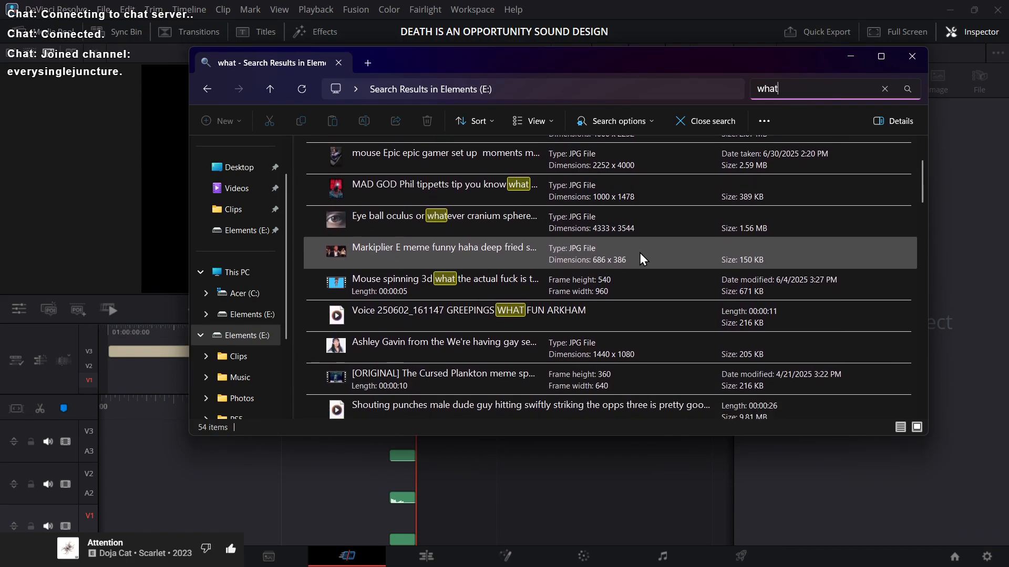
scroll(640, 257, down, 1)
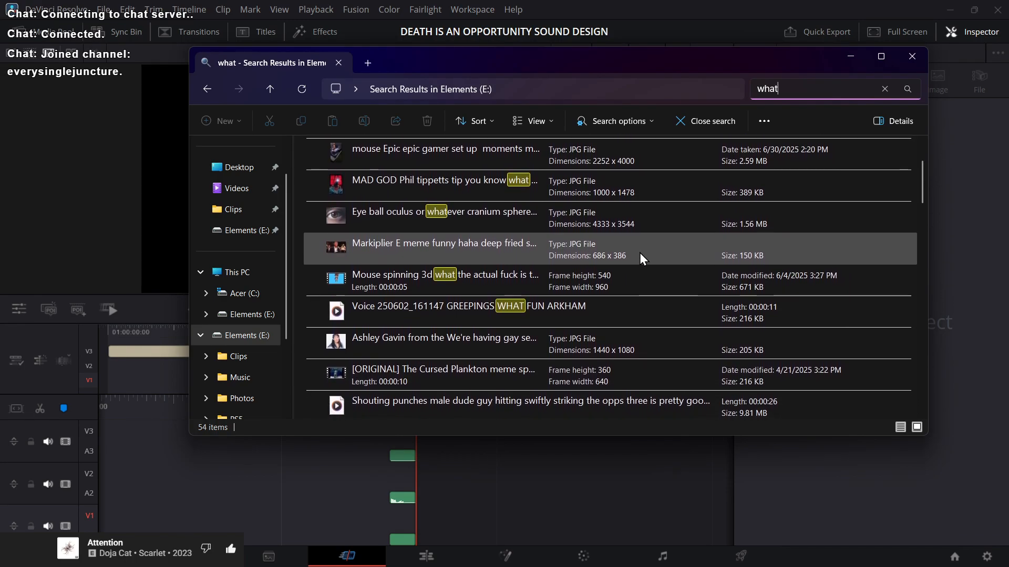
scroll(639, 255, down, 2)
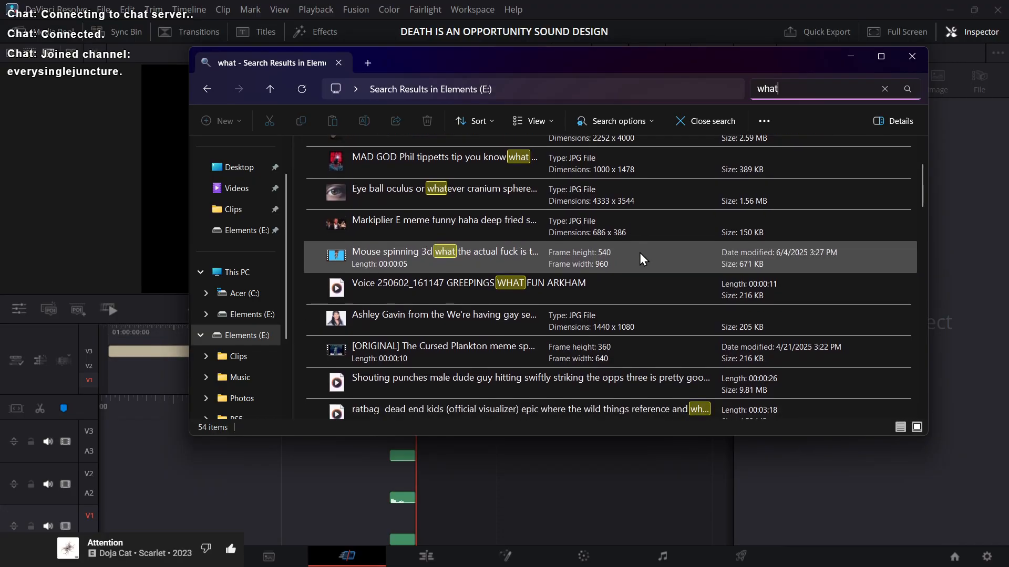
scroll(638, 253, down, 1)
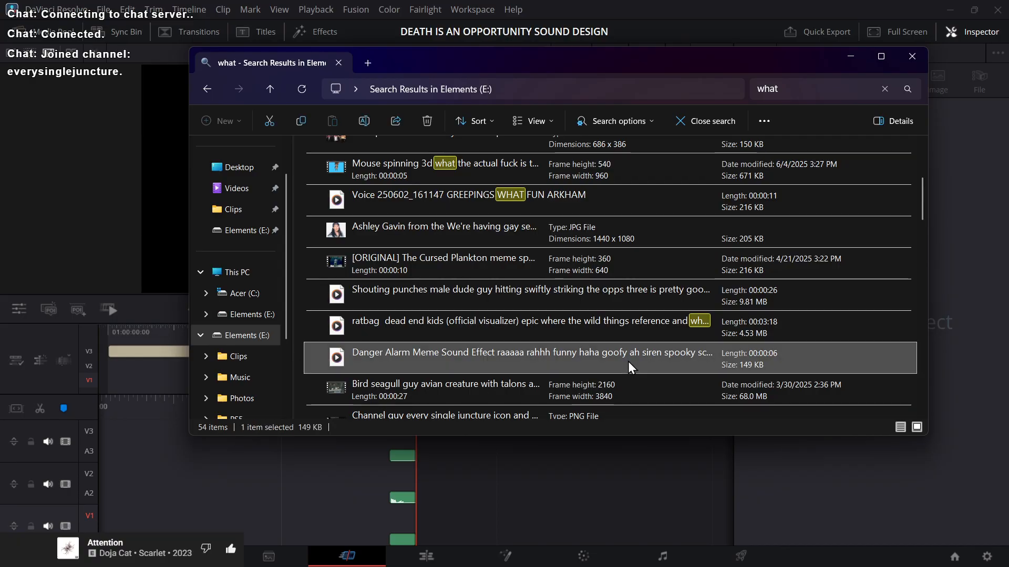
click(440, 557)
key(alt+Tab)
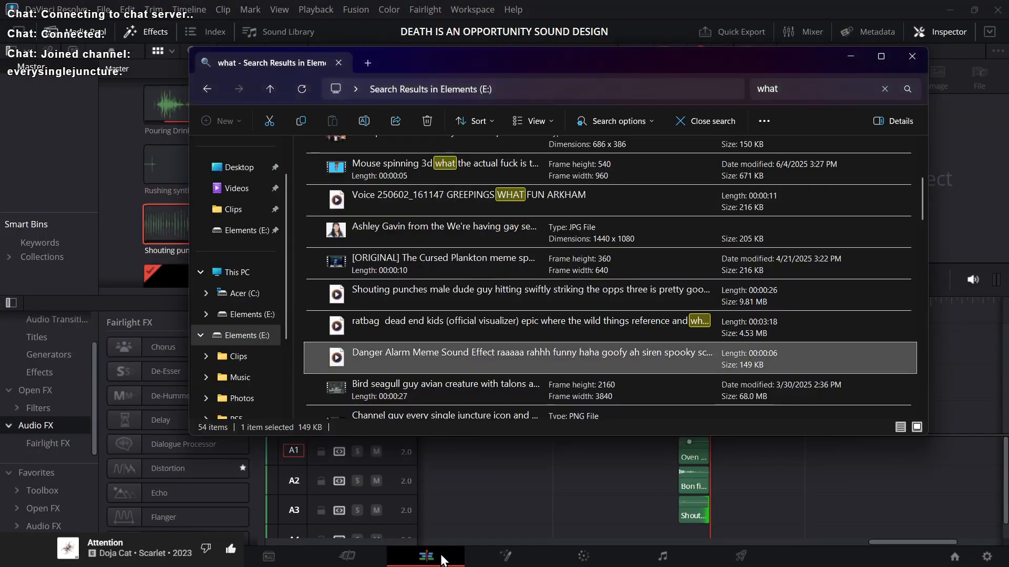
drag(425, 361, 771, 453)
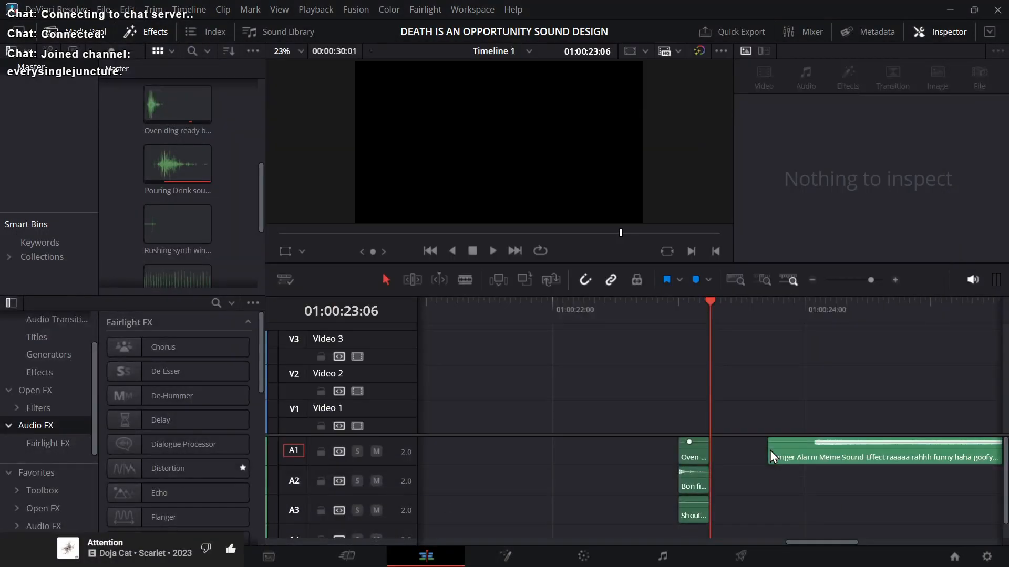
Step: Play the danger alarm clip on the Cut page, trim its quiet start to a duration of 00:00:05:23, and select the clip
click(347, 556)
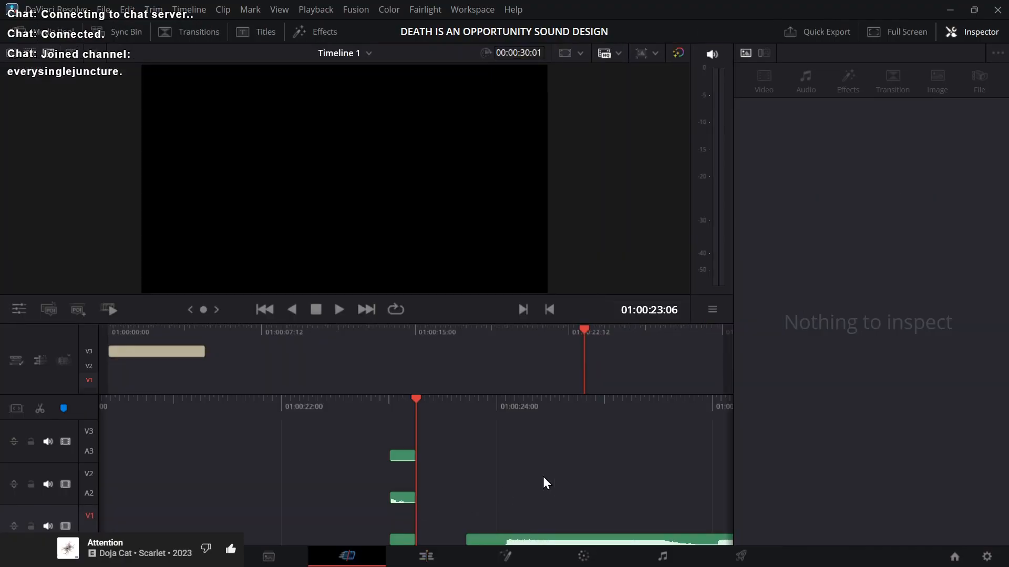
key(Down)
key(space)
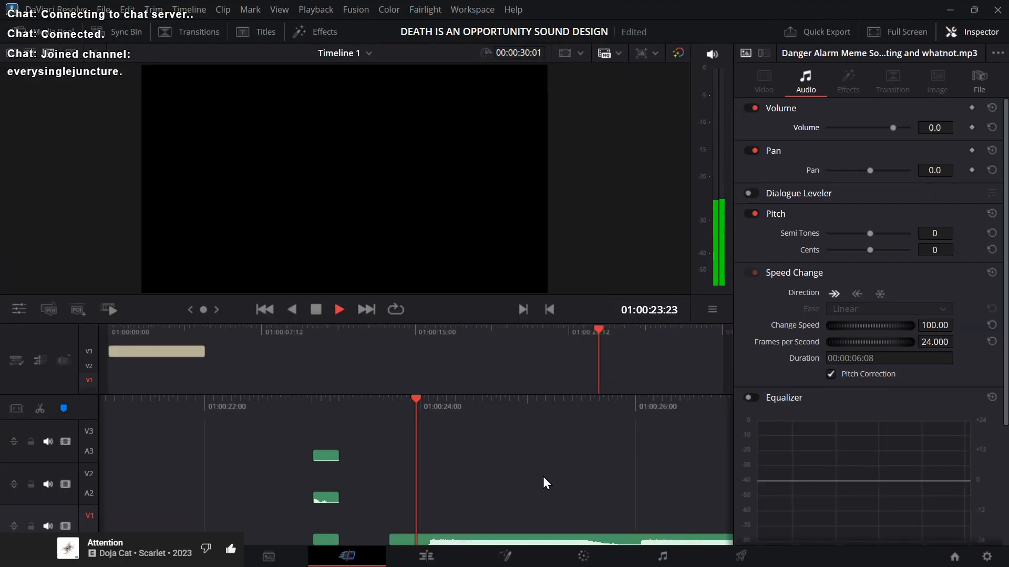
key(space)
key(Up)
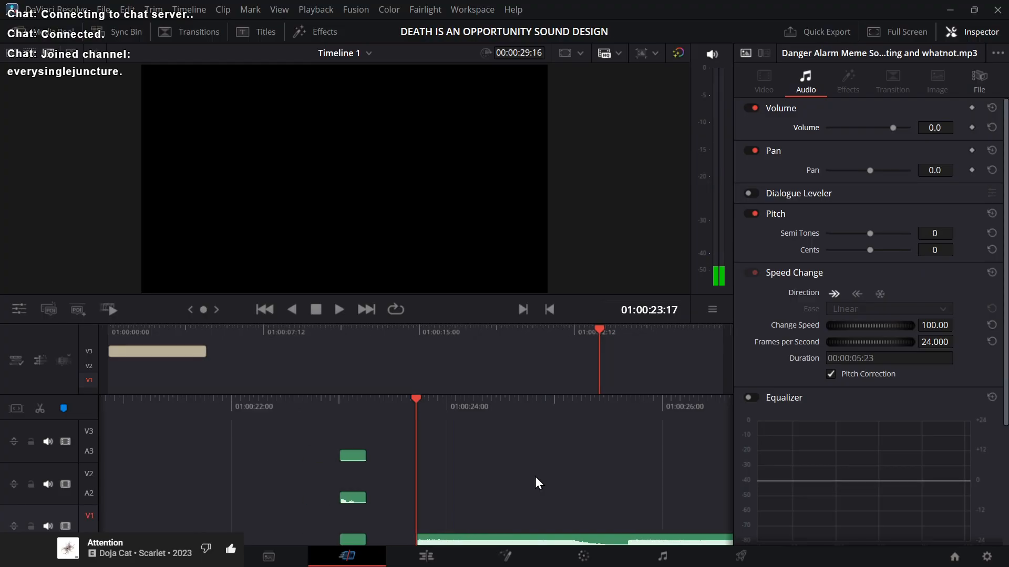
click(541, 542)
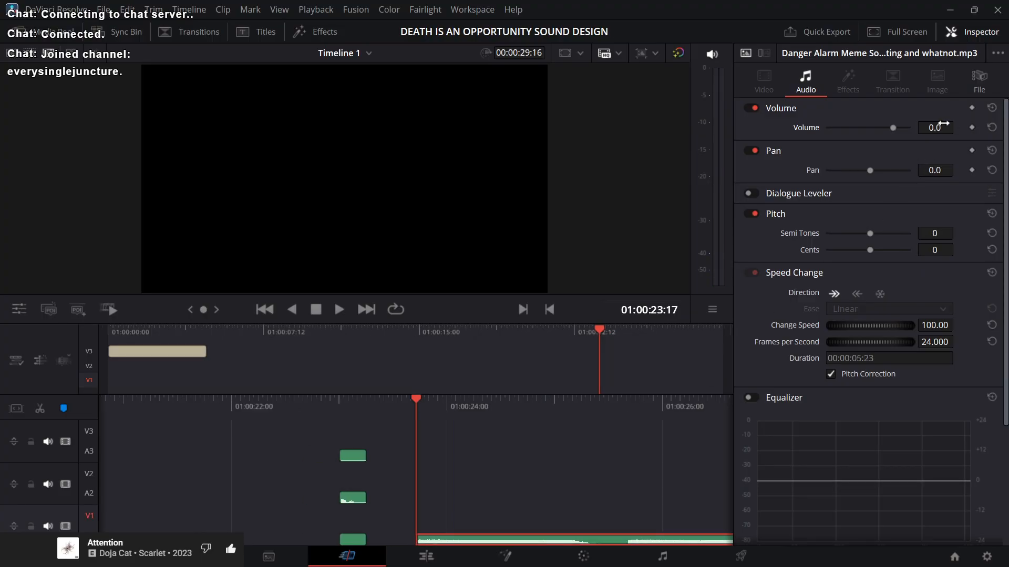
Step: Set the Danger Alarm clip's volume to -10 and play it back
click(941, 126)
text(-10)
key(Return)
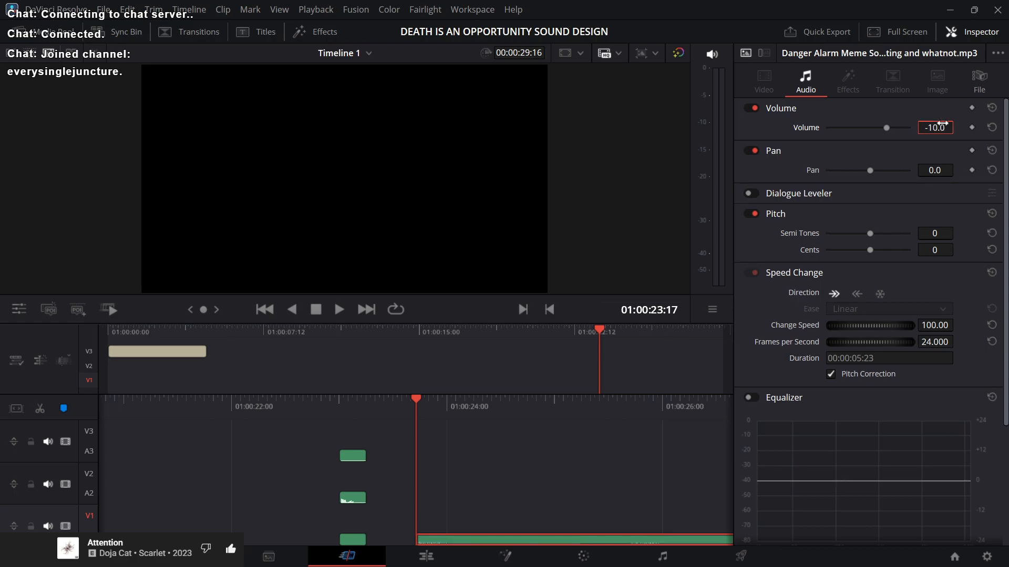
key(space)
click(522, 486)
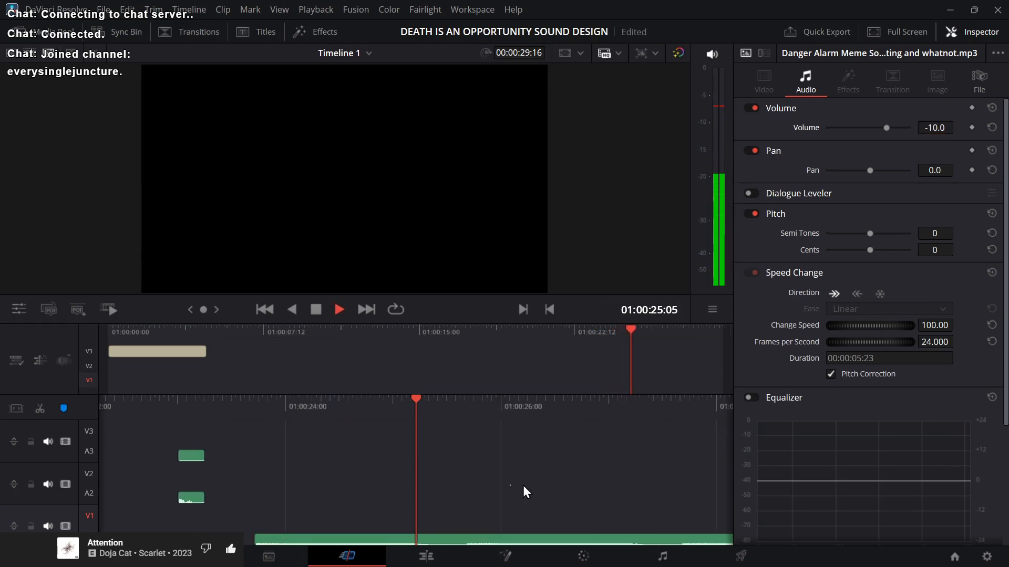
key(space)
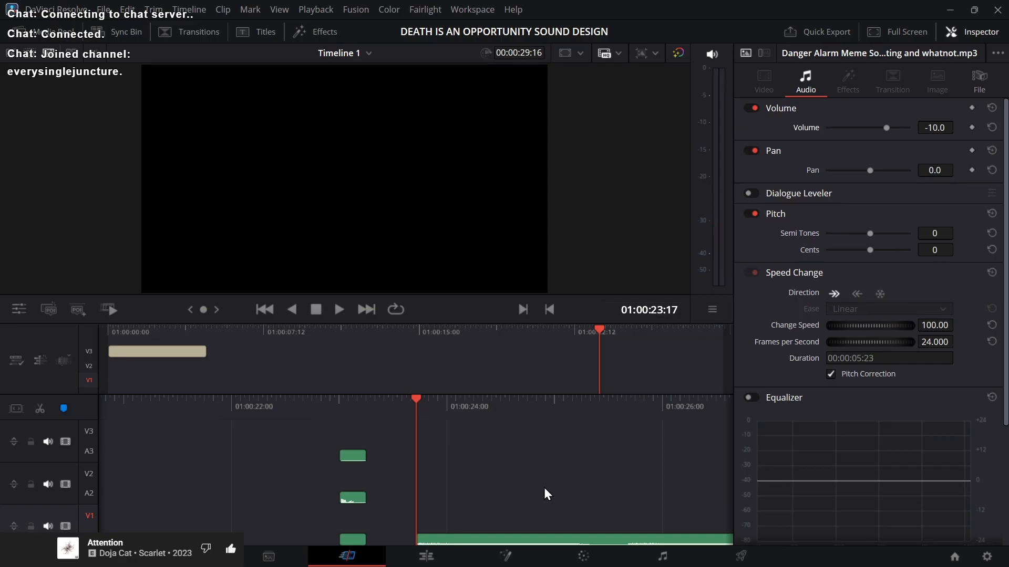
Step: Set the Danger Alarm clip's volume to -15 and play it back
key(alt+Tab)
click(597, 538)
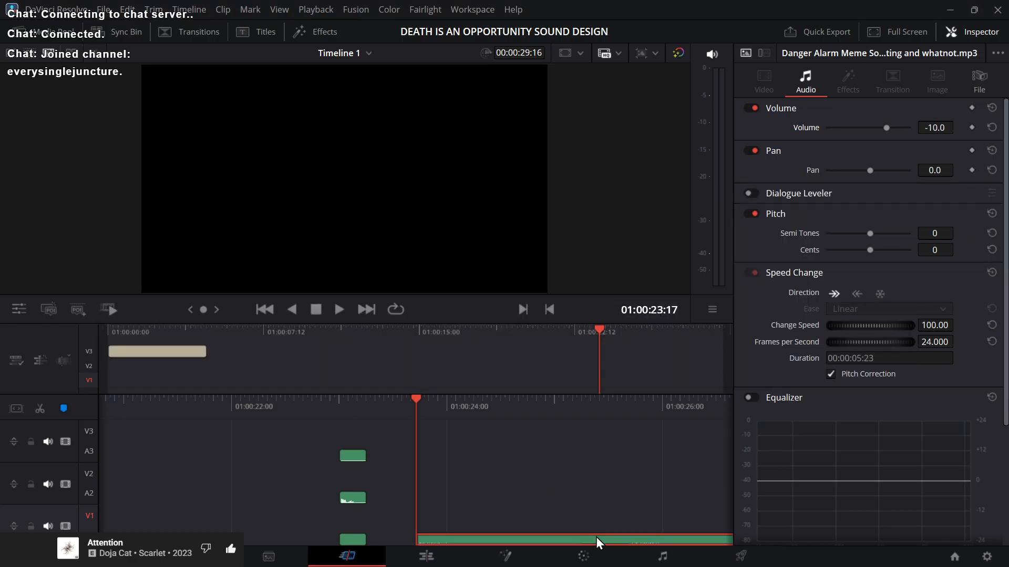
double_click(936, 130)
text(-15)
key(Return)
click(527, 509)
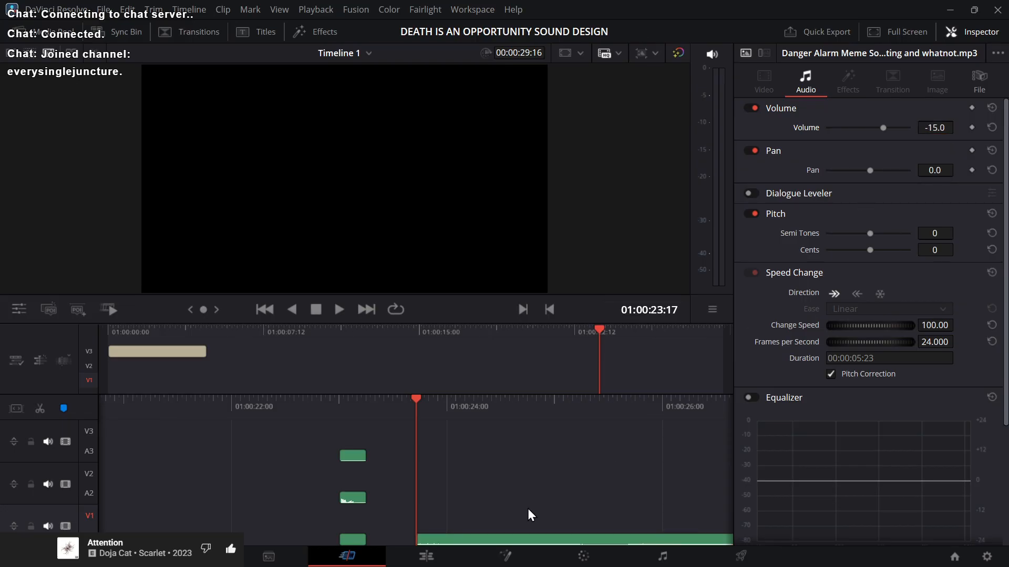
key(space)
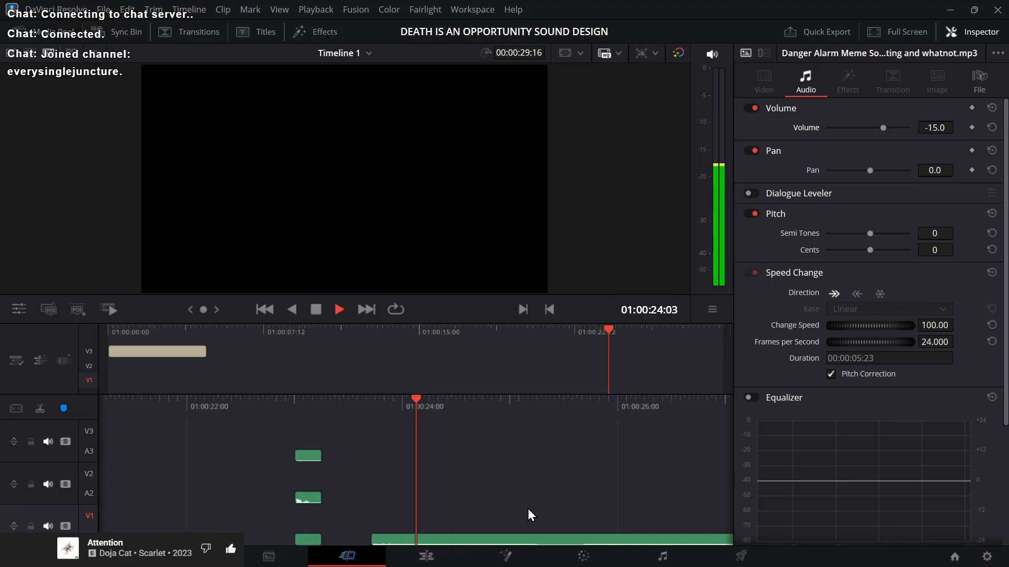
key(space)
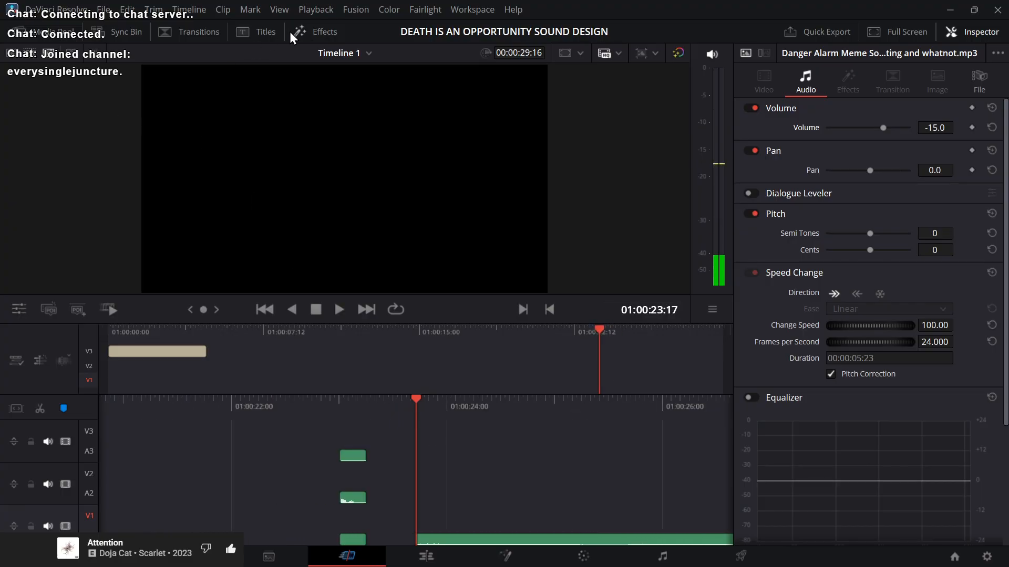
Step: On the Edit page, turn off pitch correction for the Danger Alarm clip and set its speed to 400
click(310, 33)
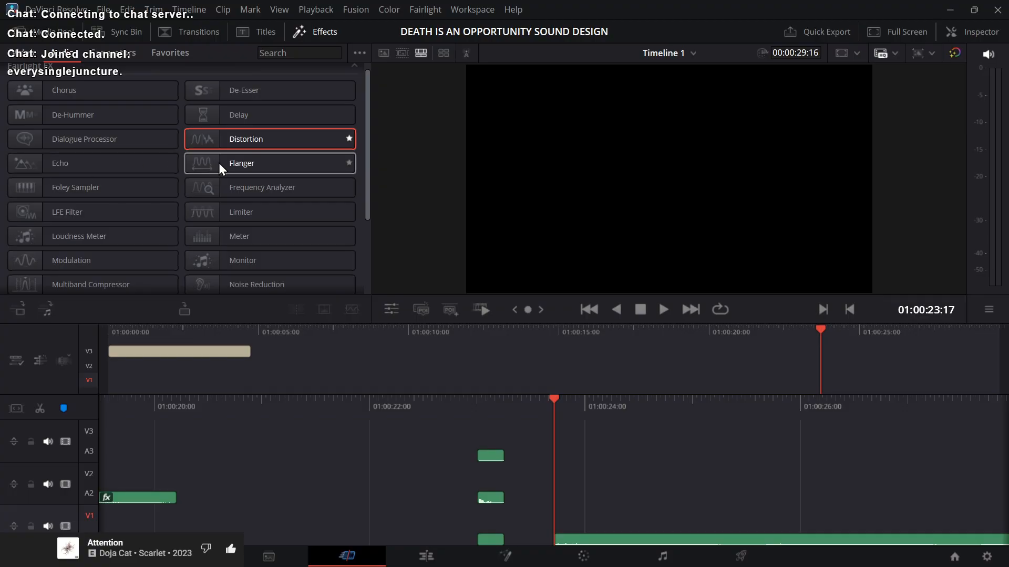
key(shift+4)
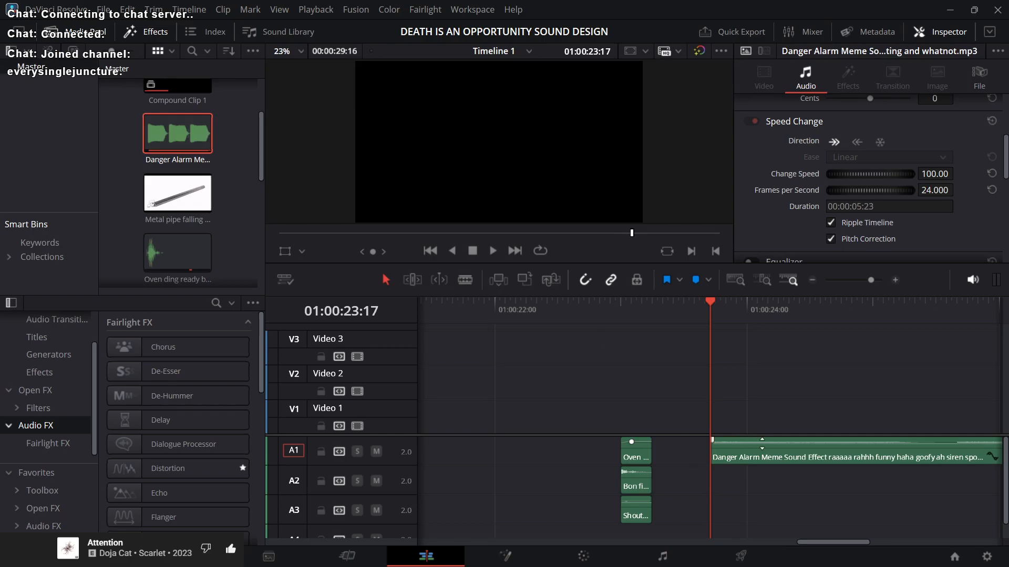
click(783, 456)
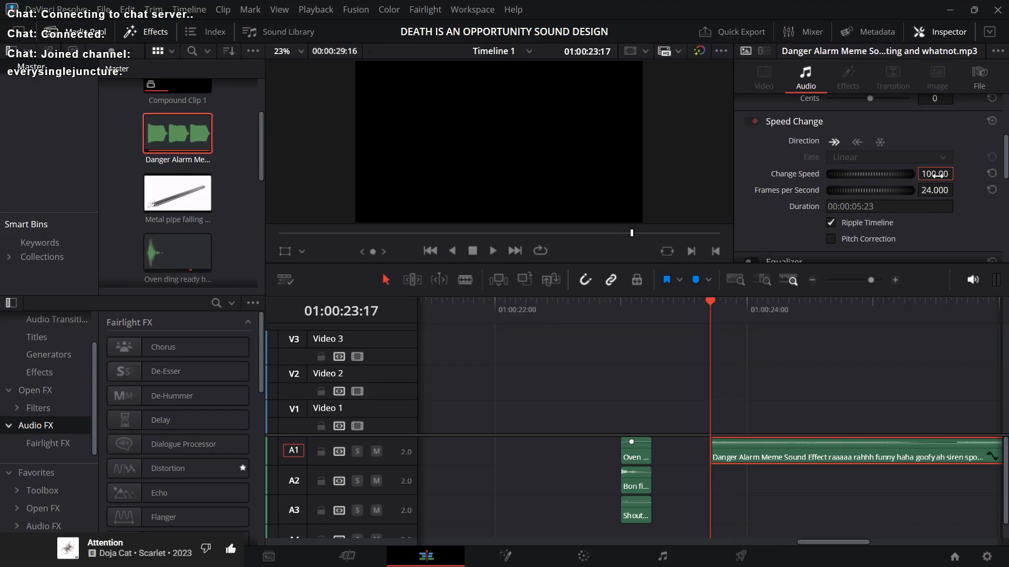
text(400)
key(Return)
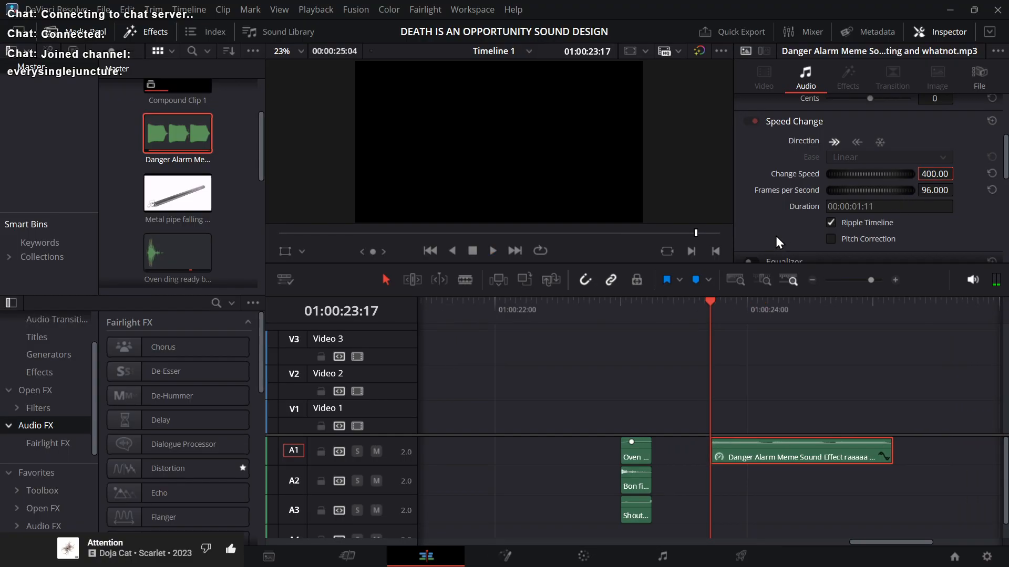
Step: Lower the sped-up alarm clip's pitch to -13 semitones and listen to it
scroll(775, 235, up, 2)
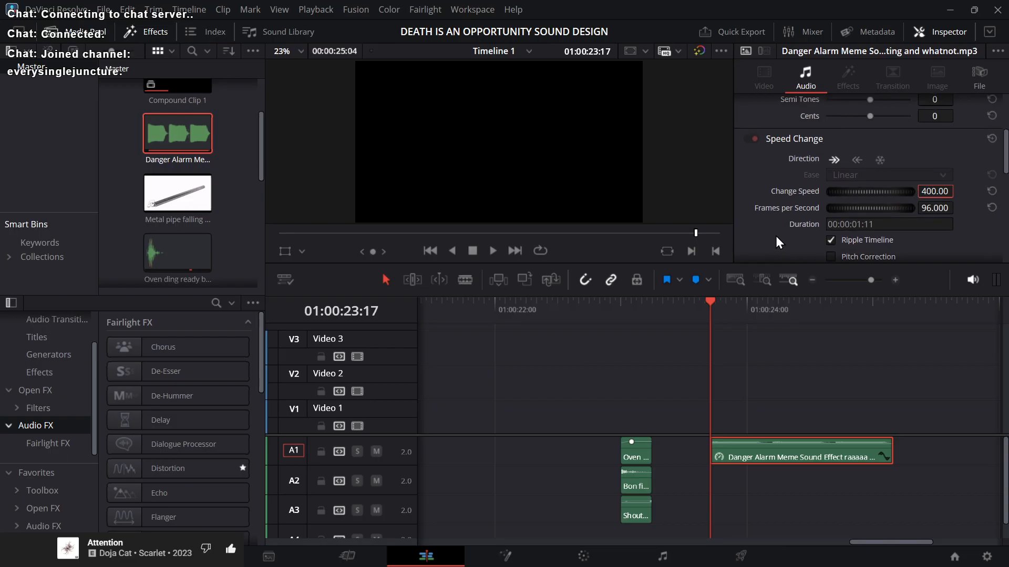
click(845, 117)
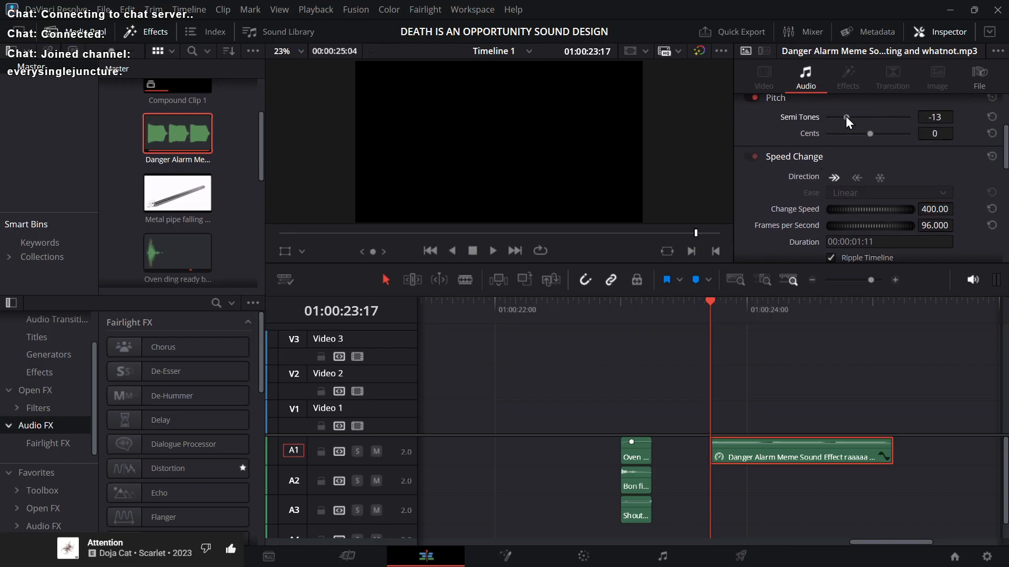
key(space)
key(space)
key(space)
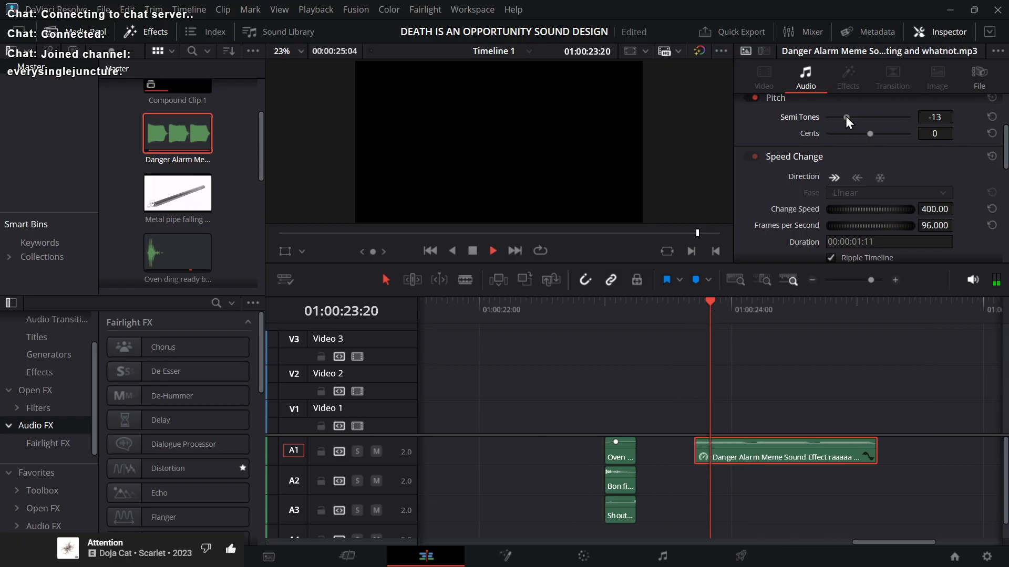
key(Up)
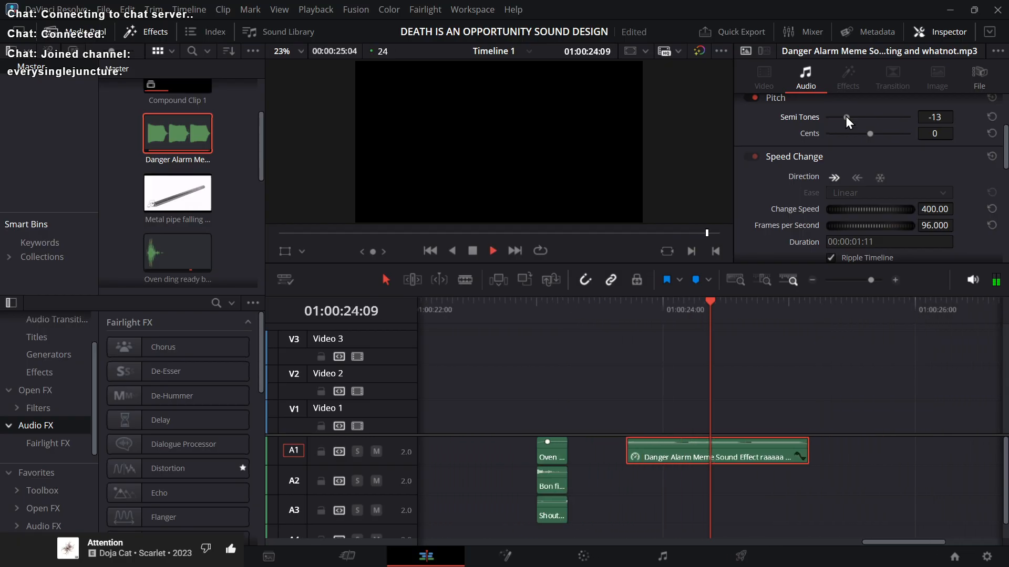
key(space)
Step: Return to the Cut page and add the Modulation audio effect to the alarm clip at its start
key(shift+3)
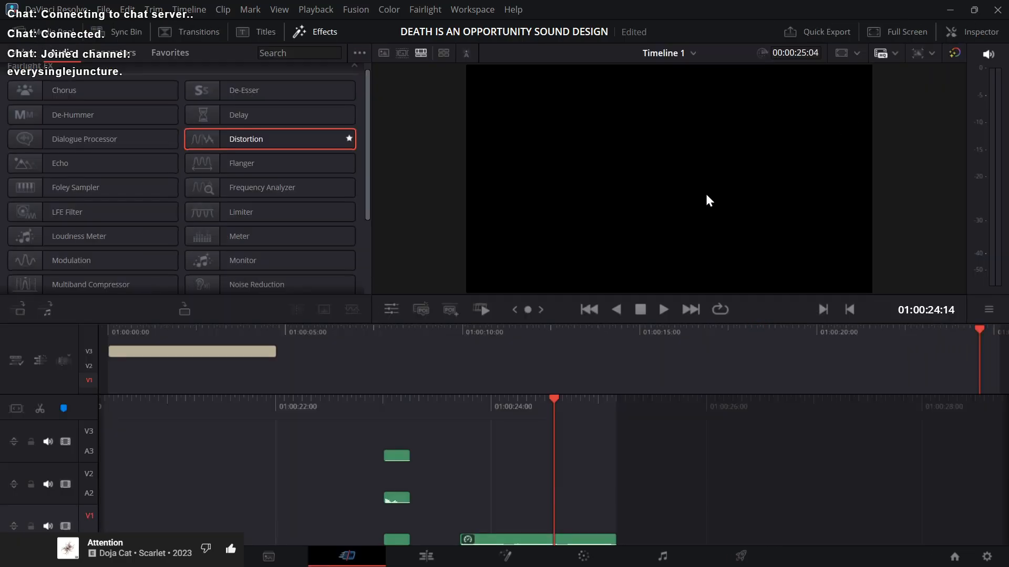
drag(546, 462, 566, 462)
key(Up)
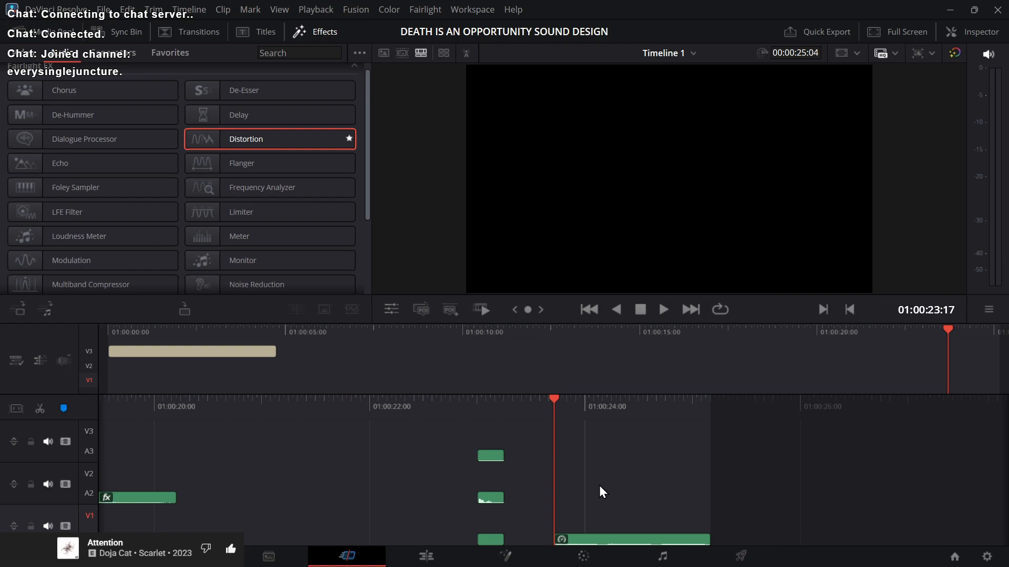
double_click(96, 262)
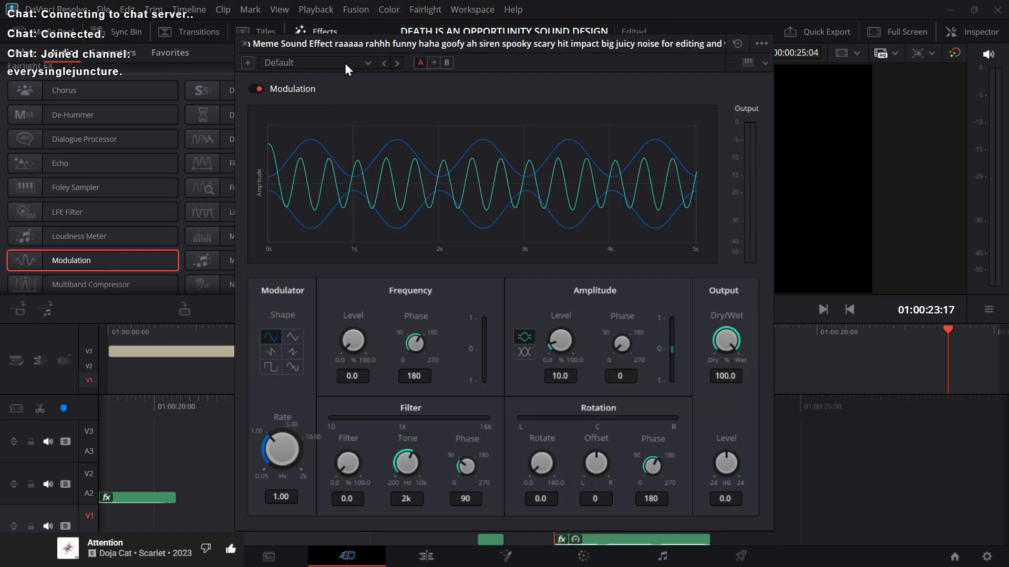
Step: Try the Rotary Speaker preset of the Modulation effect and audition the alarm clip
click(344, 63)
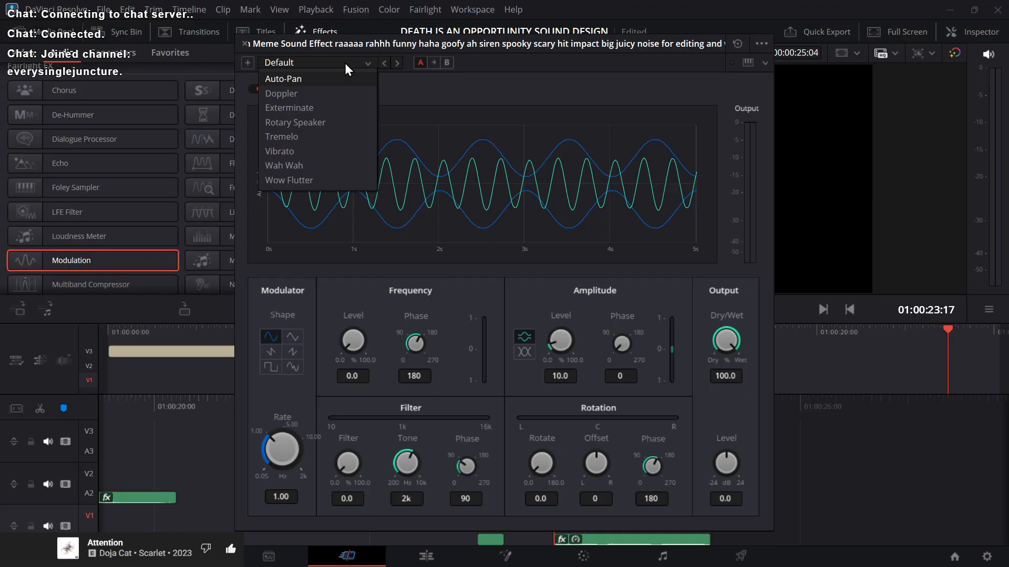
click(323, 125)
key(space)
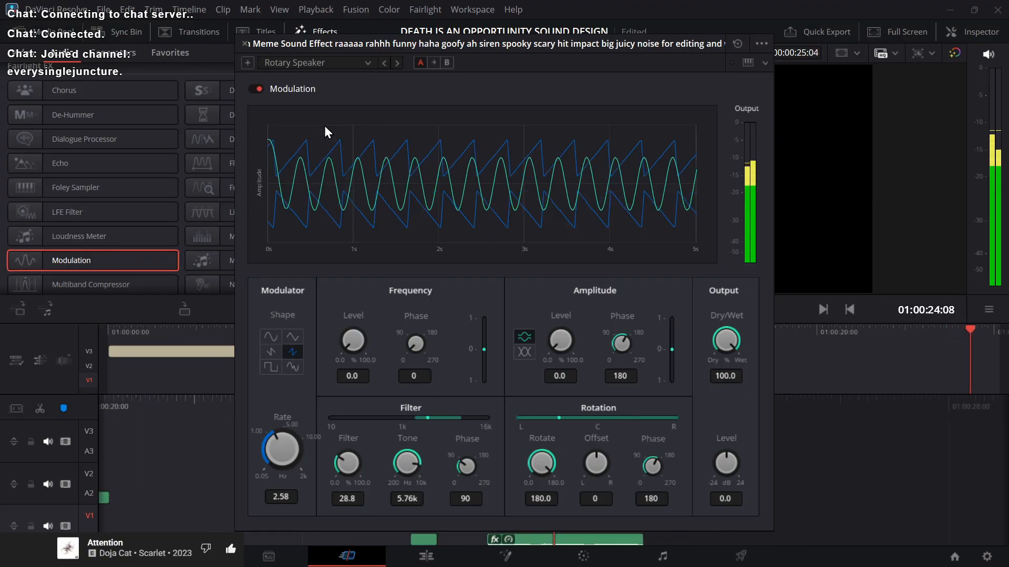
key(space)
Step: Apply the Exterminate preset to the Modulation effect, audition the alarm clip and close the effect's settings
click(342, 65)
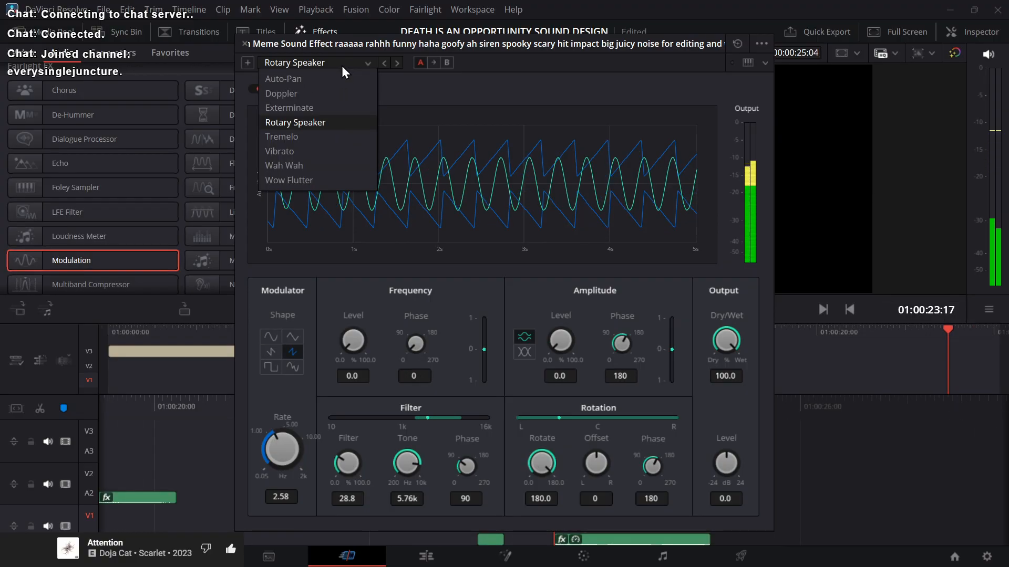
click(341, 103)
key(space)
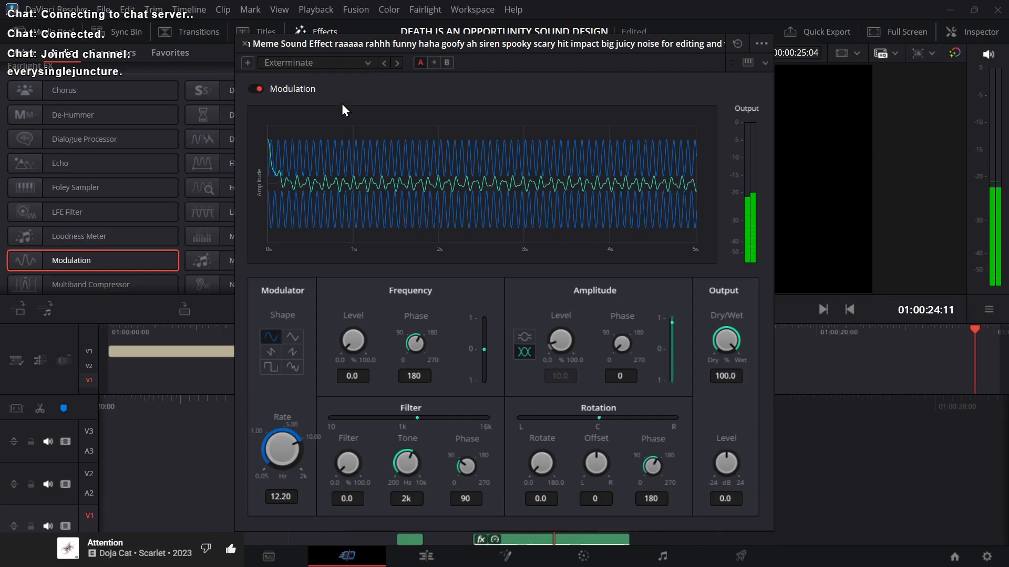
key(space)
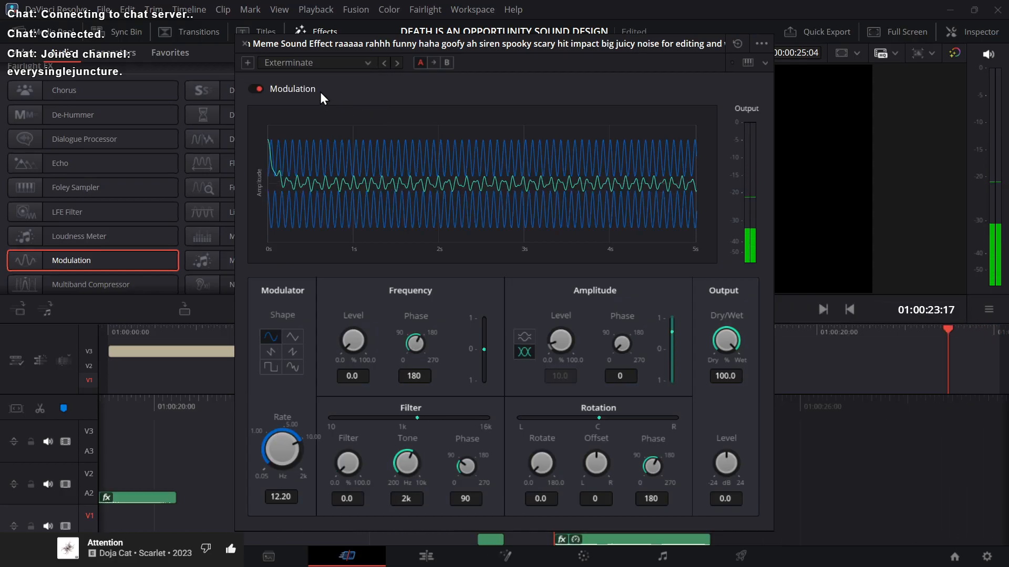
click(246, 43)
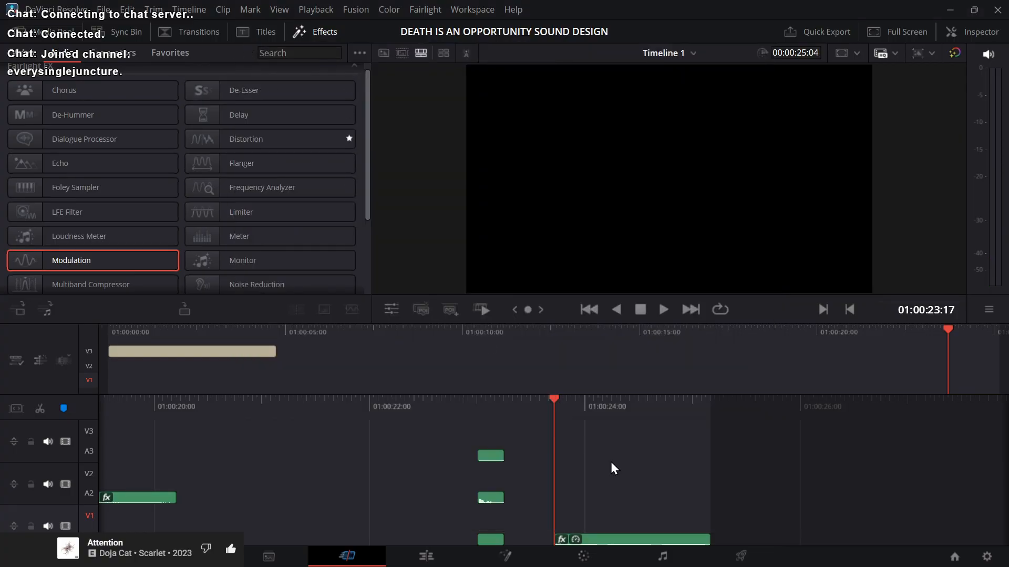
Step: Play the modulated alarm clip in the Cut page, then lower its semitone pitch further in the clip's audio properties
key(ctrl+9)
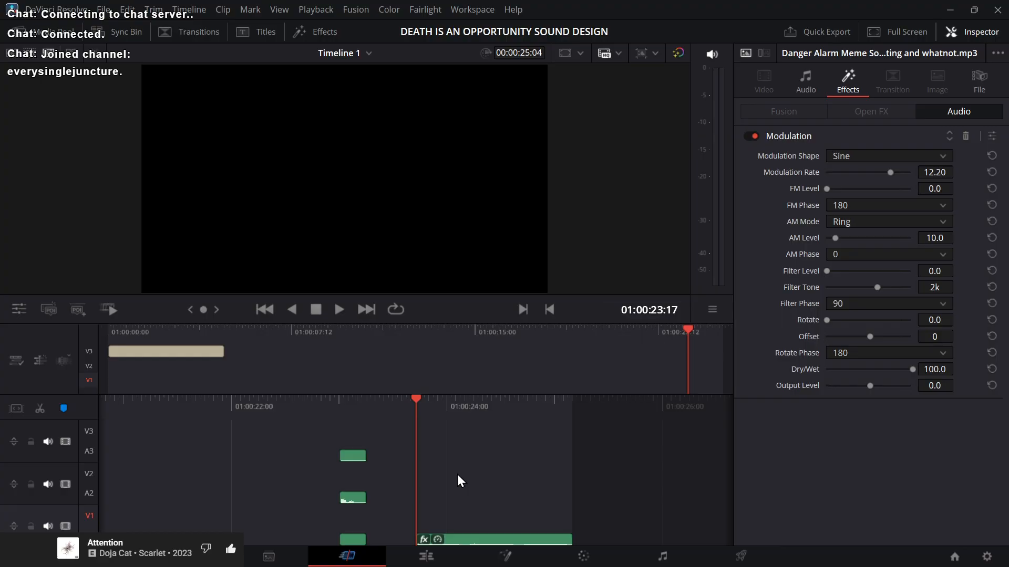
key(space)
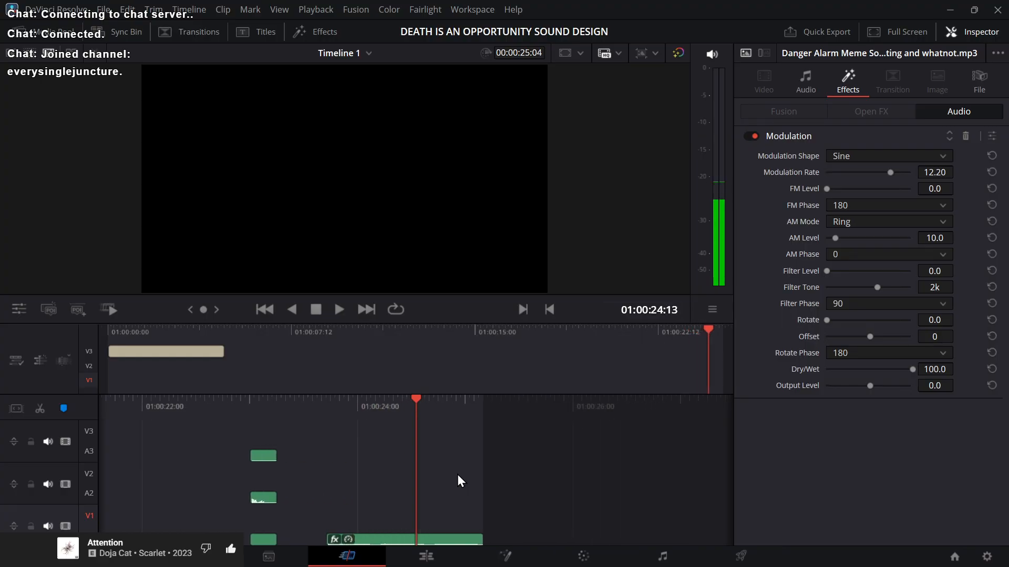
key(space)
click(804, 83)
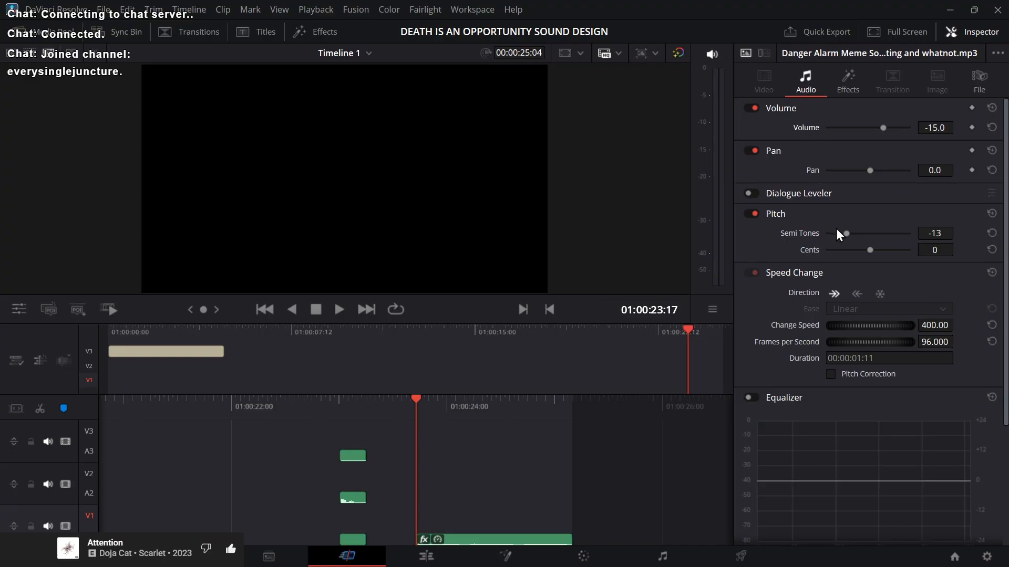
drag(840, 234, 827, 236)
Step: Switch to OBS and toggle the visibility of the Display Capture source
key(alt+Tab)
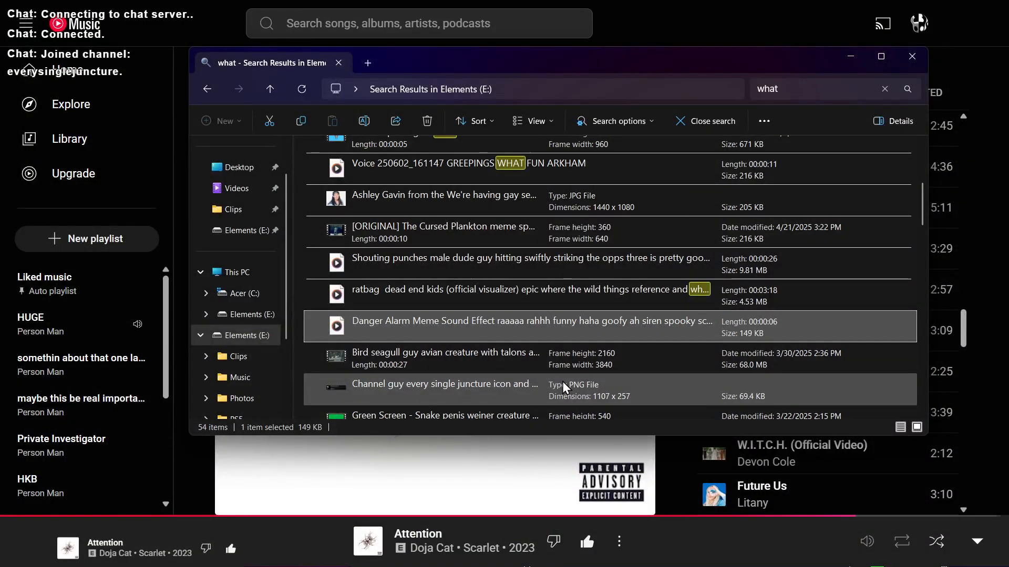
key(alt+Tab)
key(alt+shift+Tab)
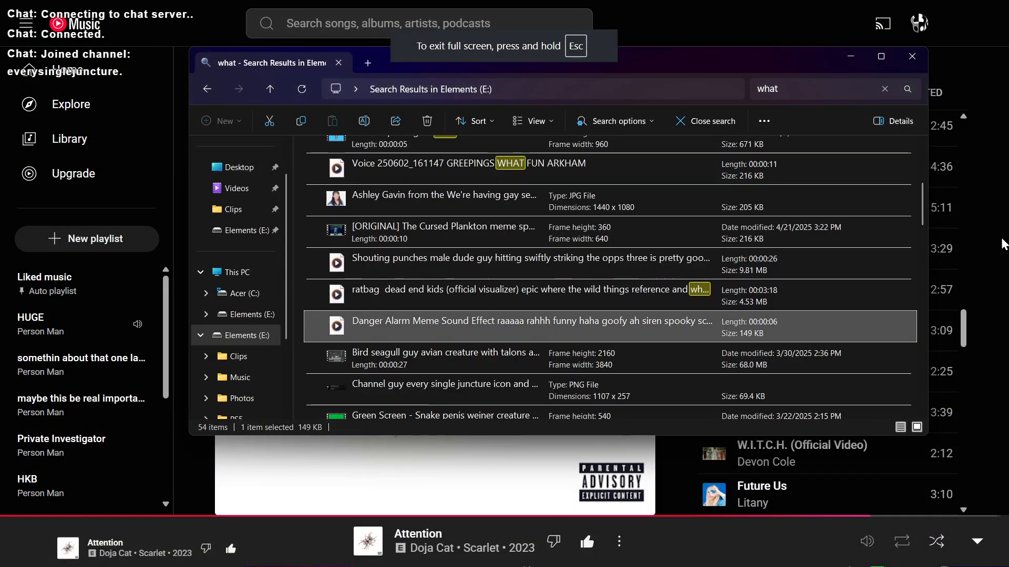
key(alt+Tab)
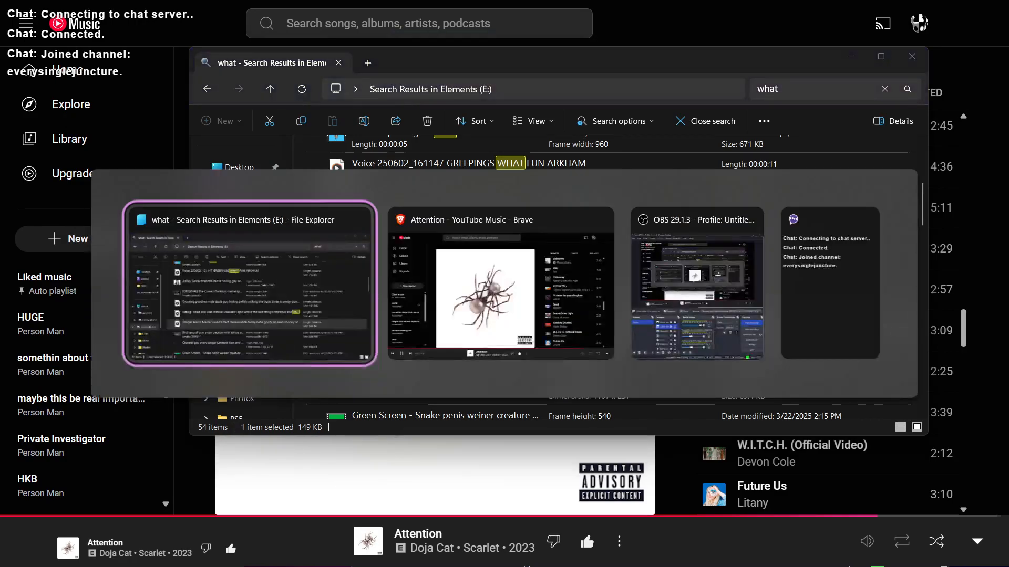
key(alt+Tab)
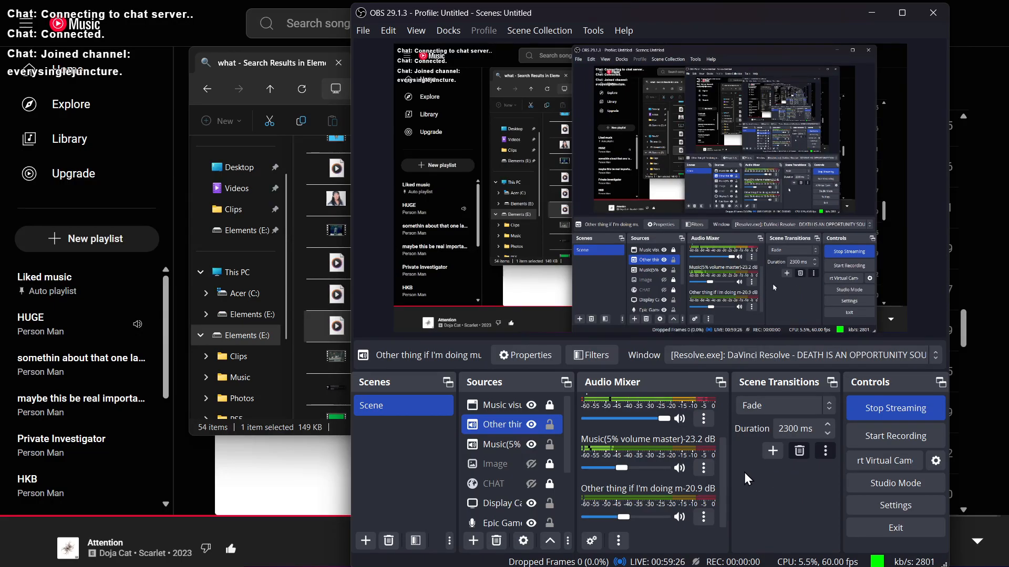
click(543, 503)
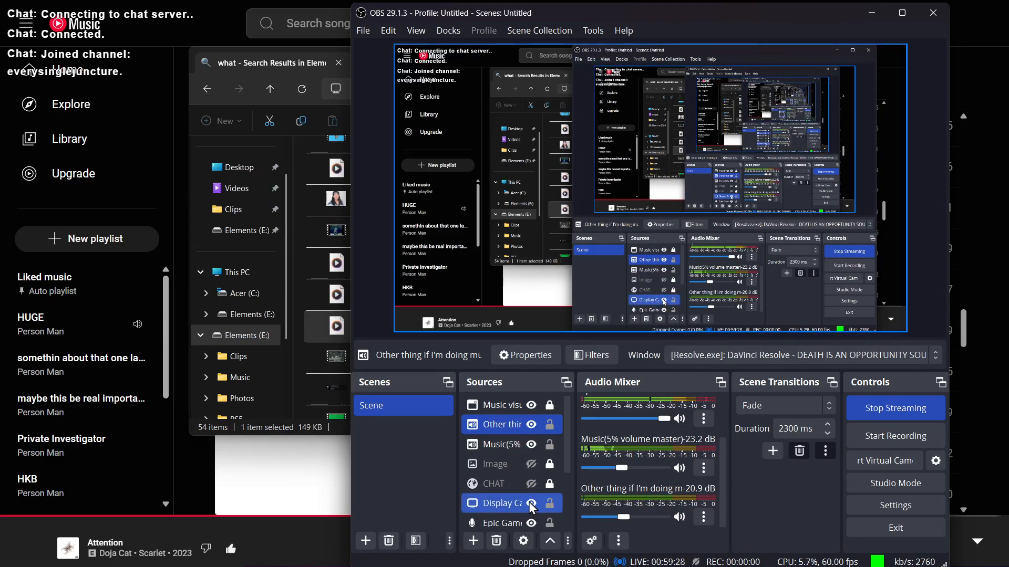
click(531, 504)
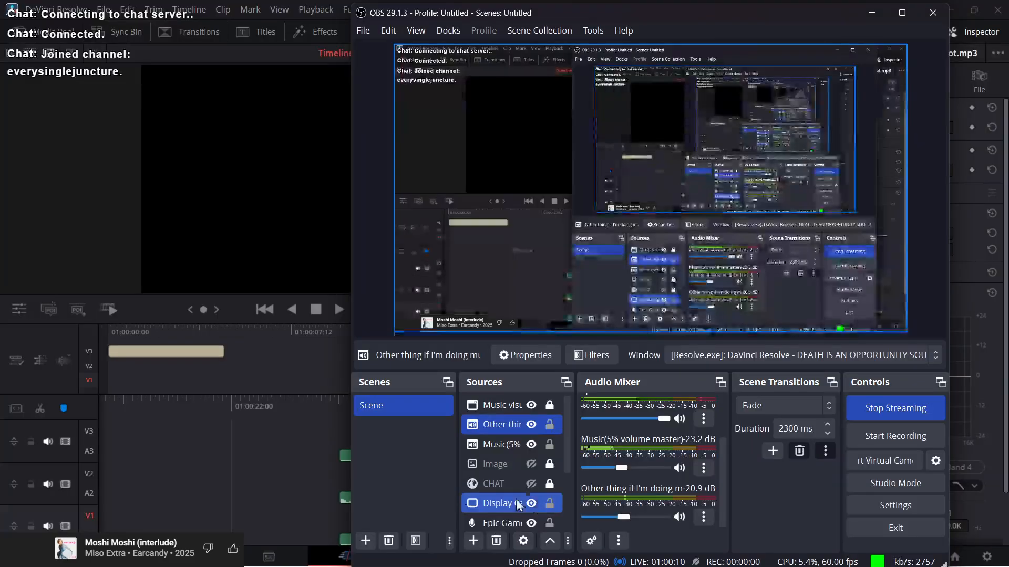
Step: Switch back to DaVinci Resolve and play the timeline from the end of the short stacked clips before the alarm
click(289, 471)
key(Up)
key(Up)
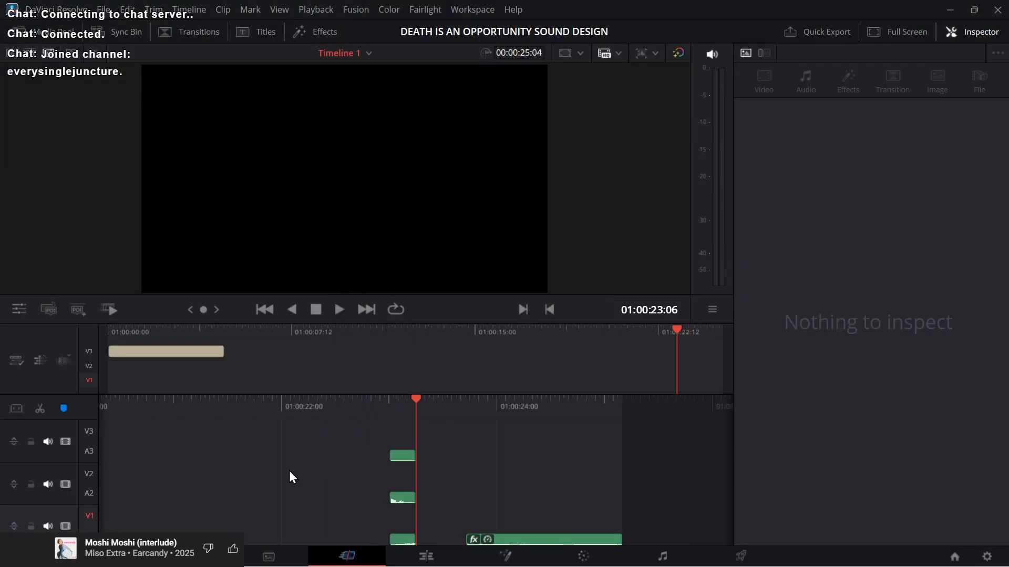
key(space)
key(space)
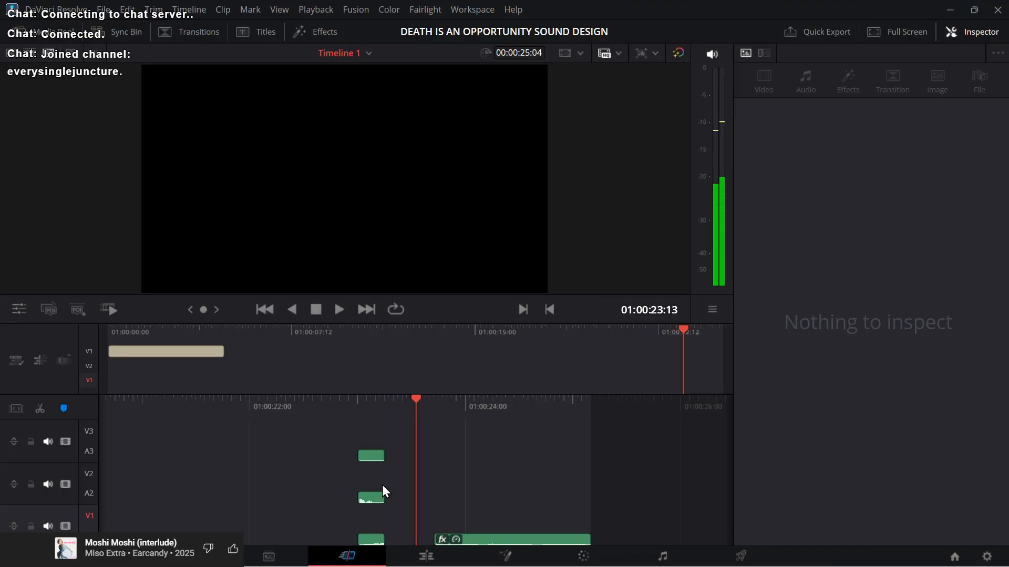
Step: Play the alarm clip while switching to OBS to check its audio mixer levels, and return to DaVinci Resolve
key(alt+Tab)
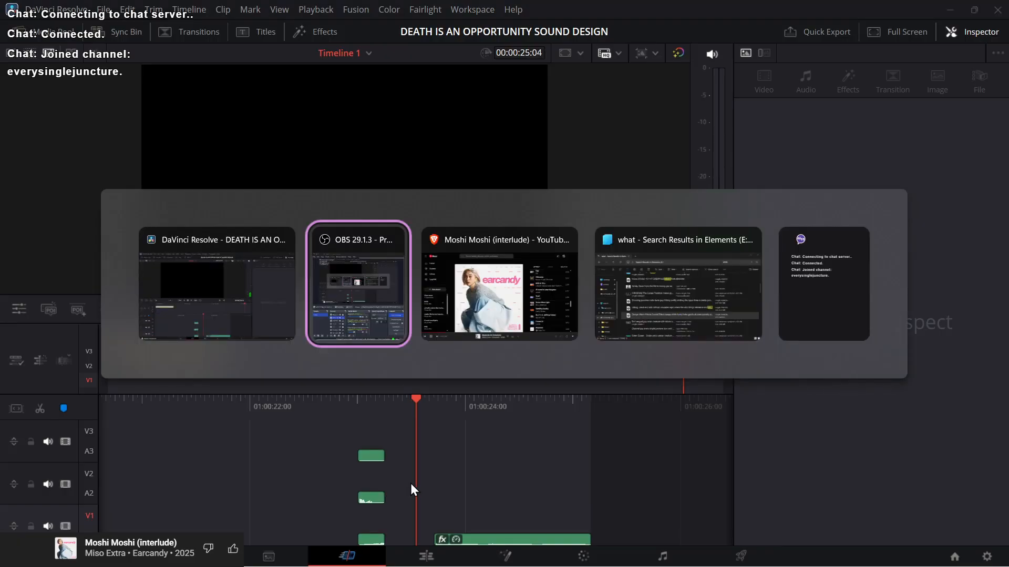
key(alt+Tab)
key(alt+Tab)
key(alt+Tab)
key(alt+Tab)
key(Up)
key(alt+Tab)
key(alt+Tab)
key(alt+Tab)
key(alt+Tab)
key(alt+Tab)
key(space)
key(alt+Tab)
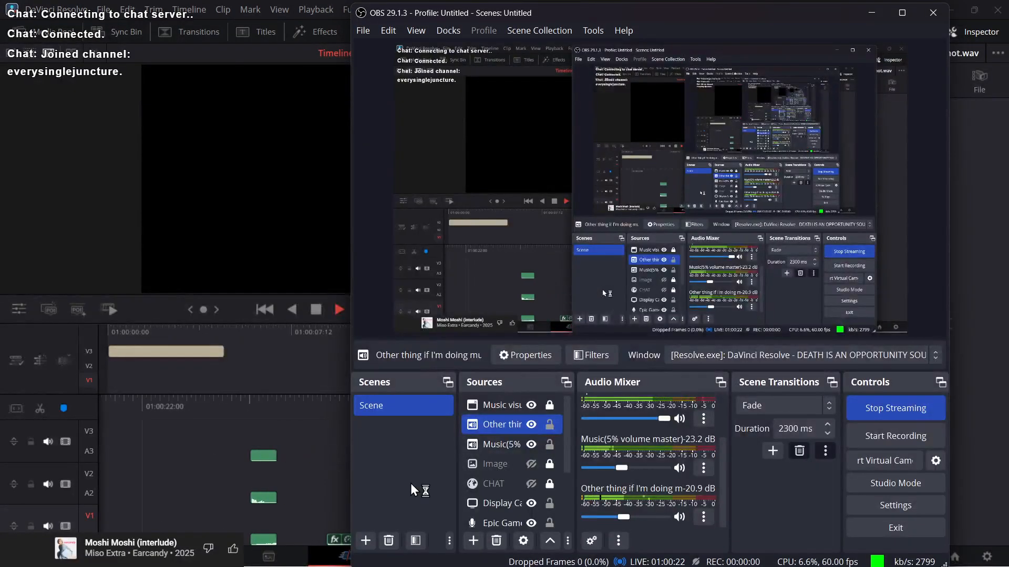
click(283, 474)
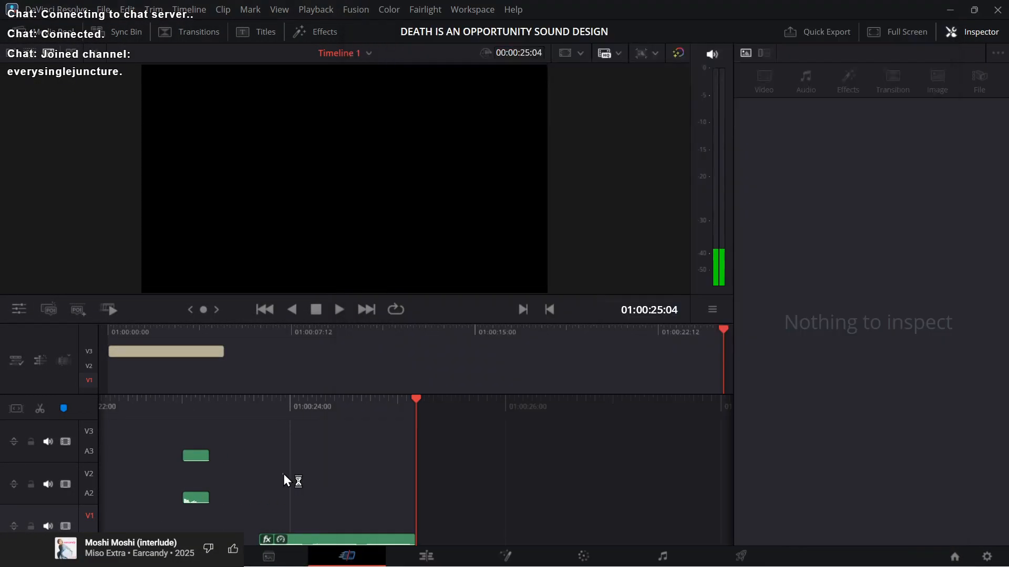
key(Up)
key(alt+Tab)
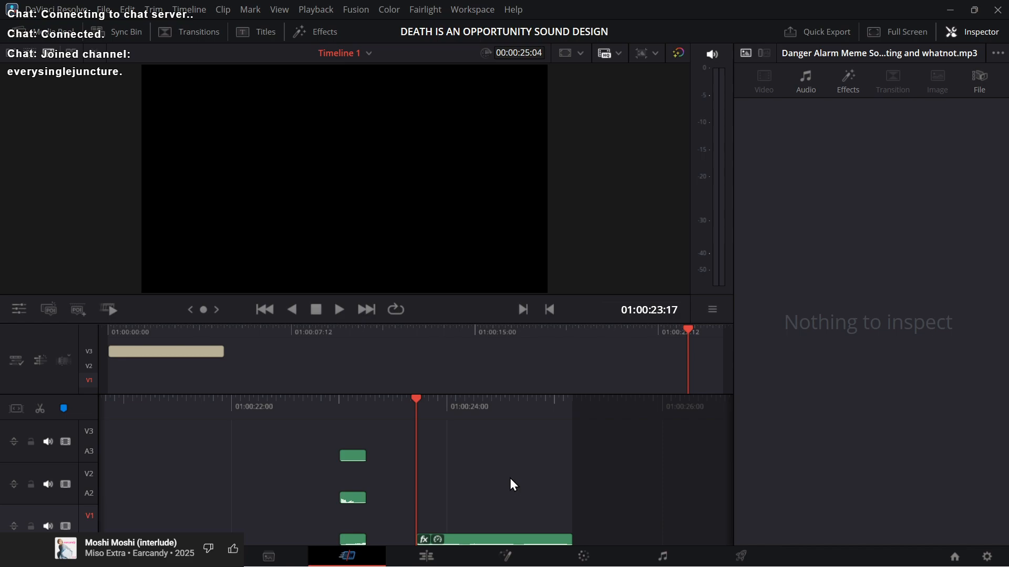
Step: Lower the alarm clip's pitch to -17 semitones
click(529, 540)
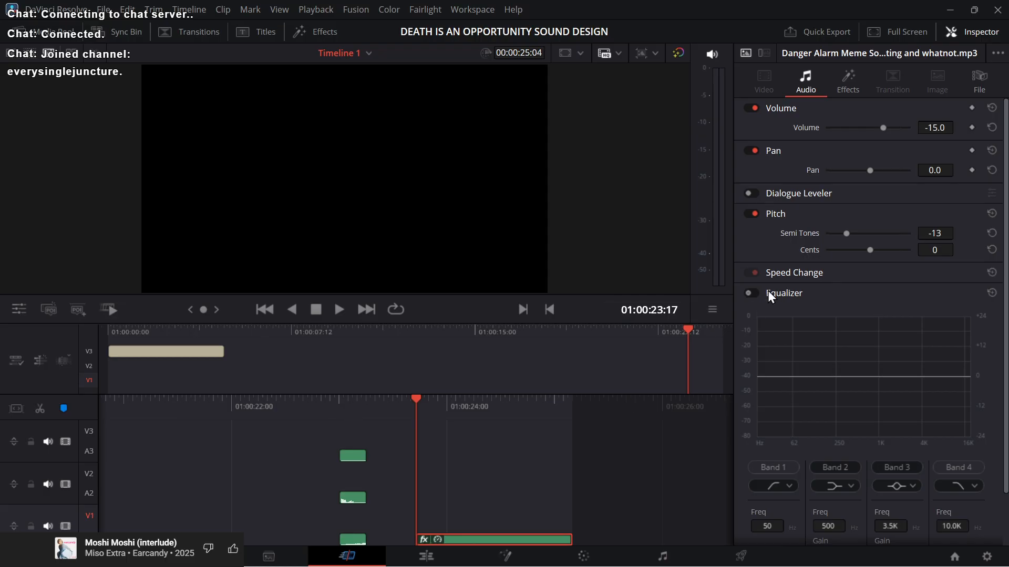
click(849, 236)
drag(843, 236, 841, 235)
click(510, 508)
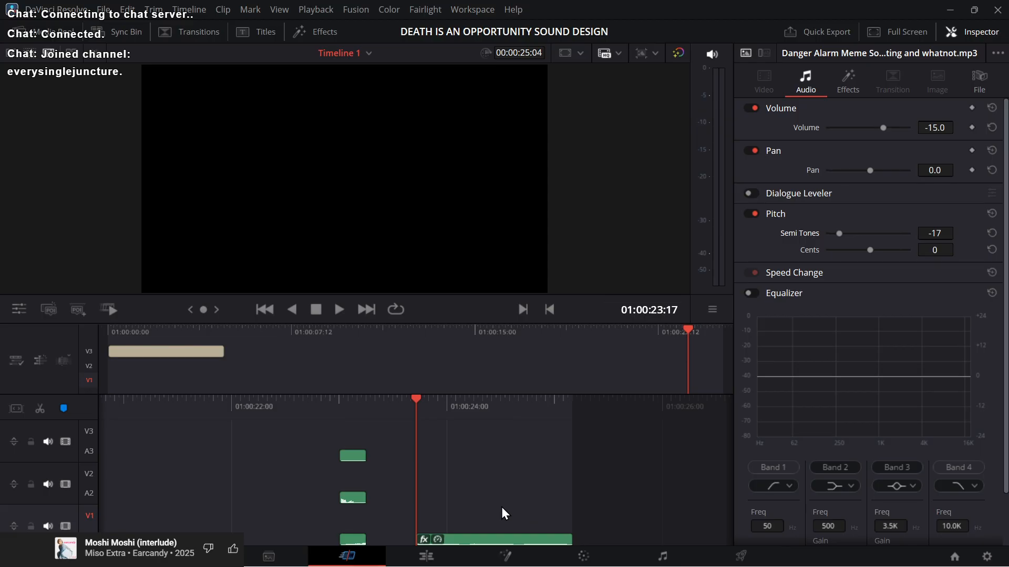
Step: Return the playhead to the start of the alarm clip and play it to hear the lowered pitch
key(Right)
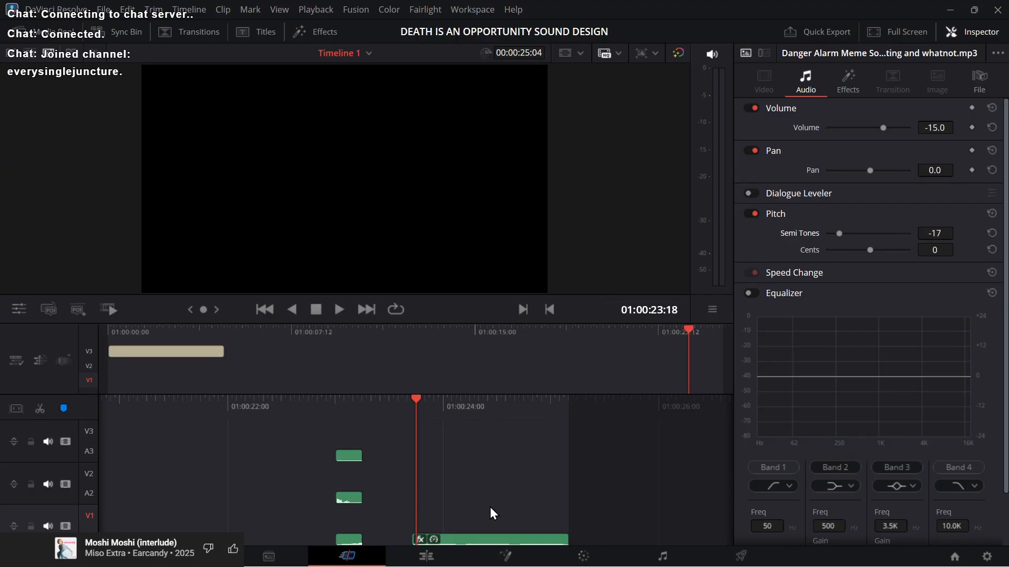
key(Up)
key(Up)
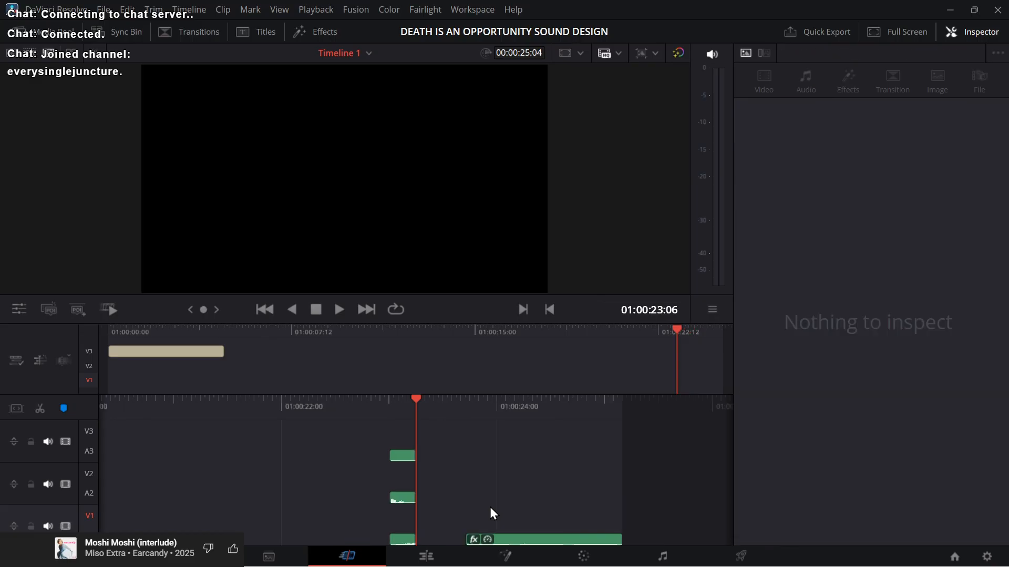
key(Down)
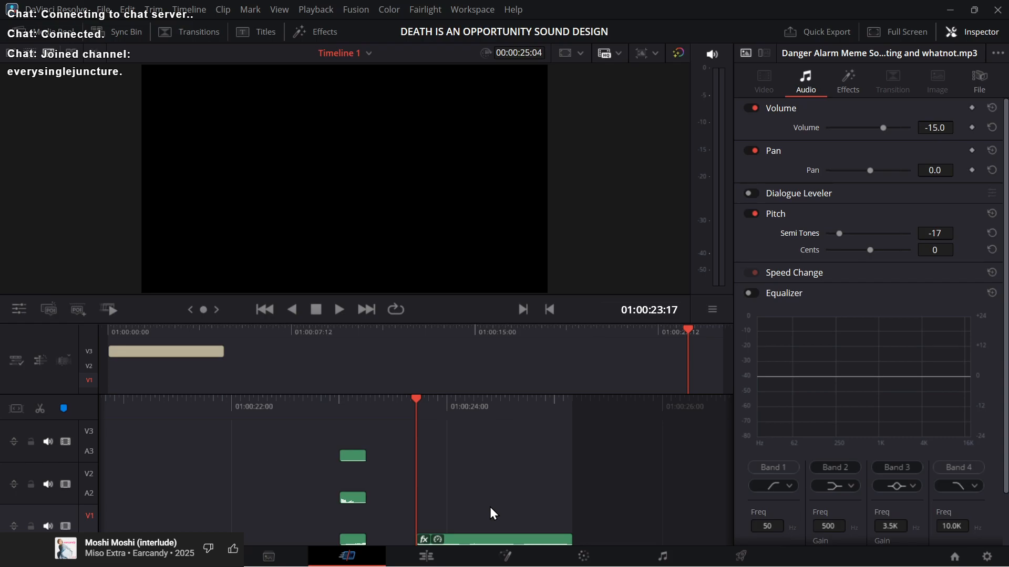
key(space)
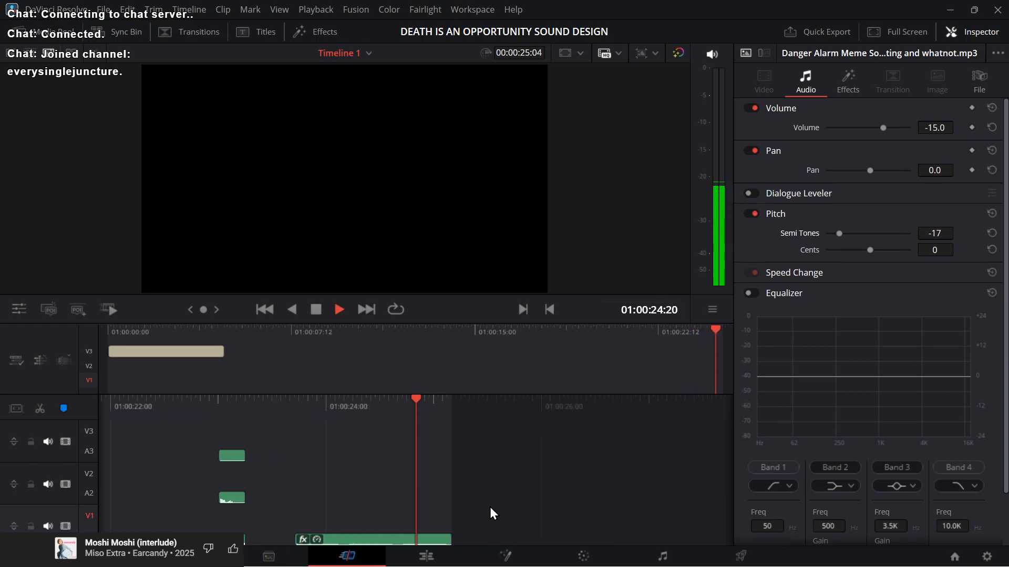
key(Up)
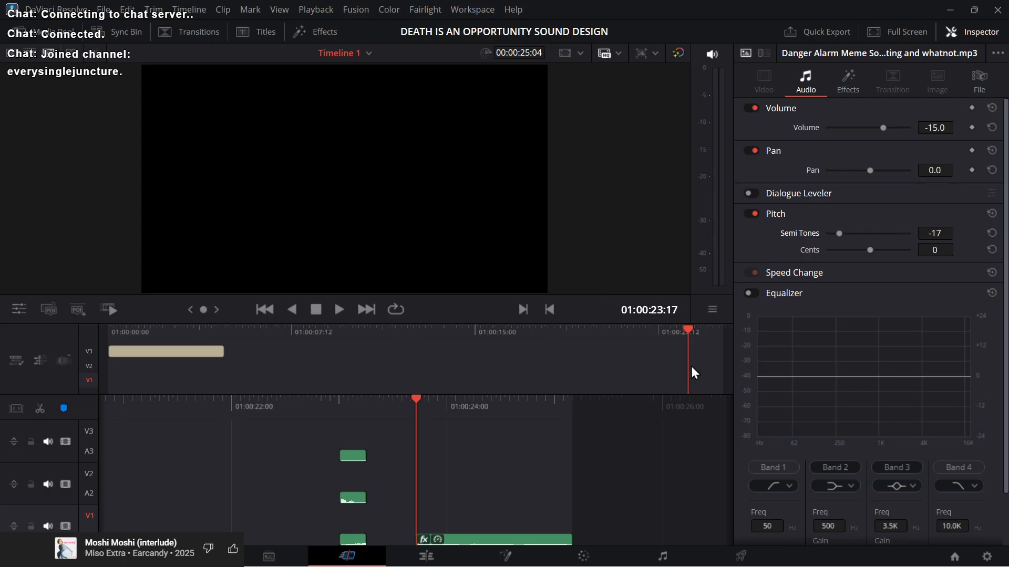
Step: Enable the alarm clip's equalizer, boost the low frequencies with Band 2 at 306 Hz, and audition the result
click(752, 296)
drag(862, 376, 842, 327)
key(space)
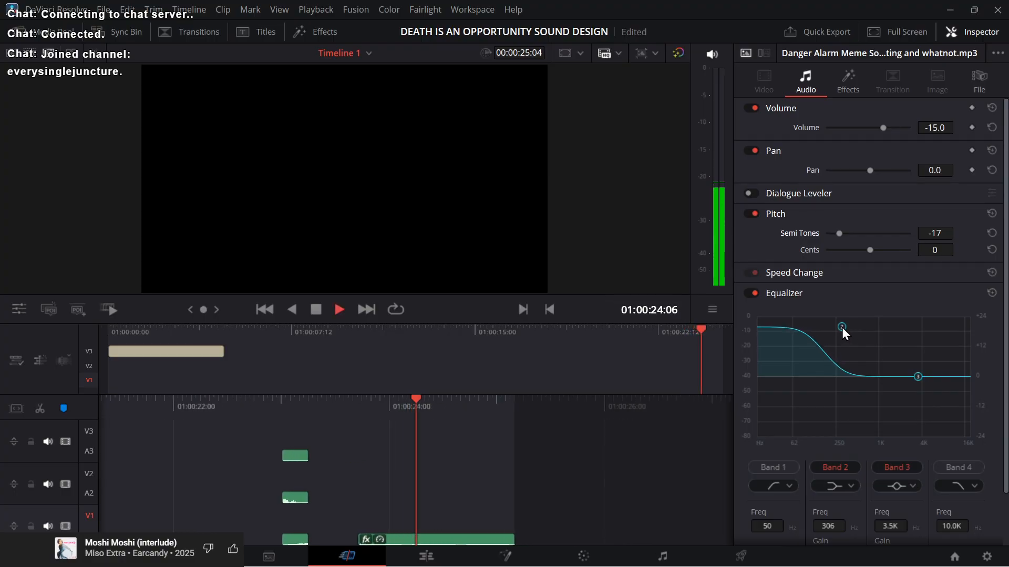
key(space)
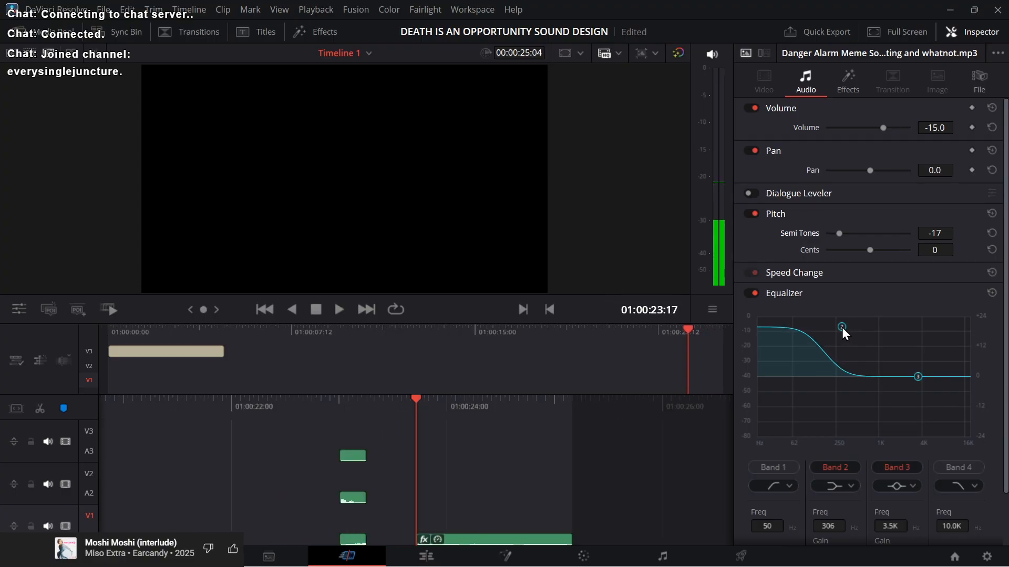
Step: Set the alarm clip's volume to -16 and save the project
click(939, 126)
text(-16)
key(Return)
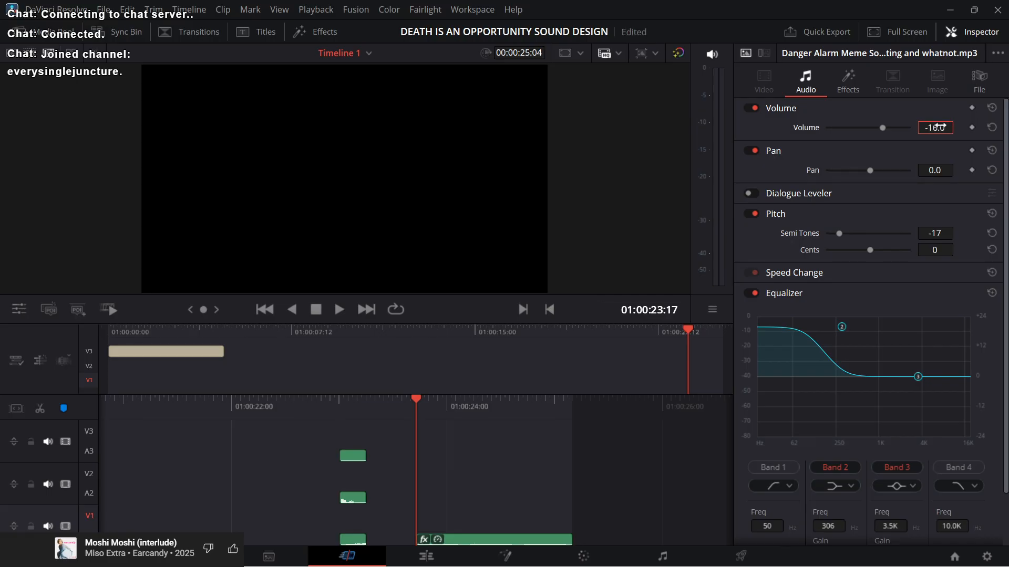
key(ctrl+s)
Step: Replay the equalized alarm clip from its start to judge the low boost and volume
key(space)
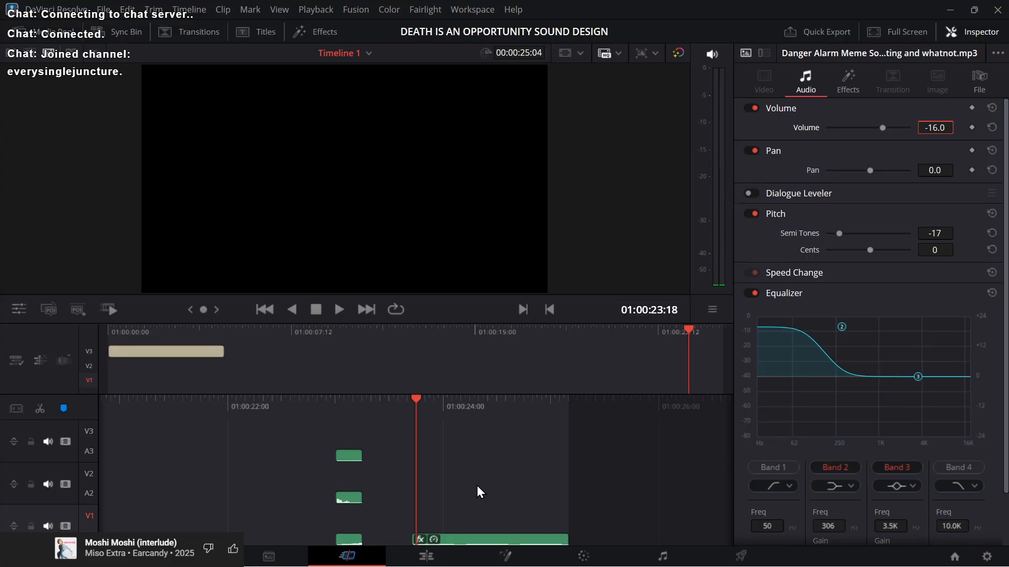
drag(477, 486, 496, 487)
key(Up)
key(Down)
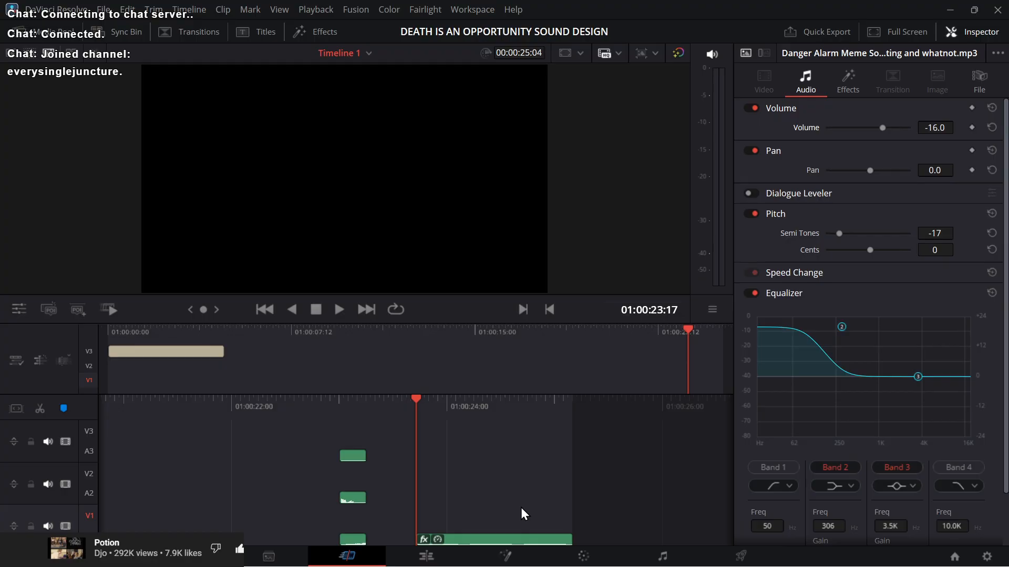
key(space)
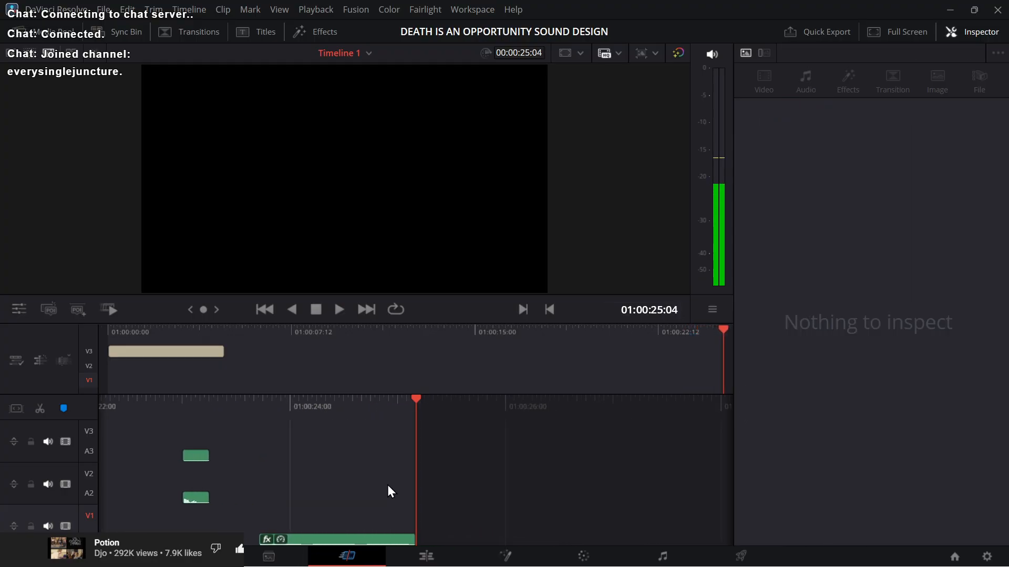
key(space)
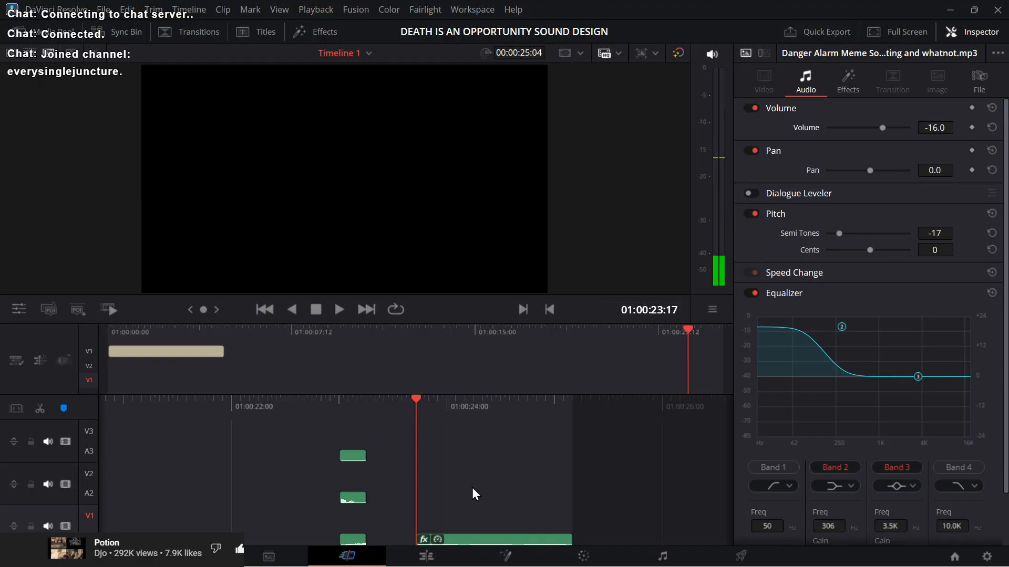
Step: Cut equalizer Band 3 at 1.0K on the alarm clip and change its filter shape to a high shelf
drag(918, 377, 878, 403)
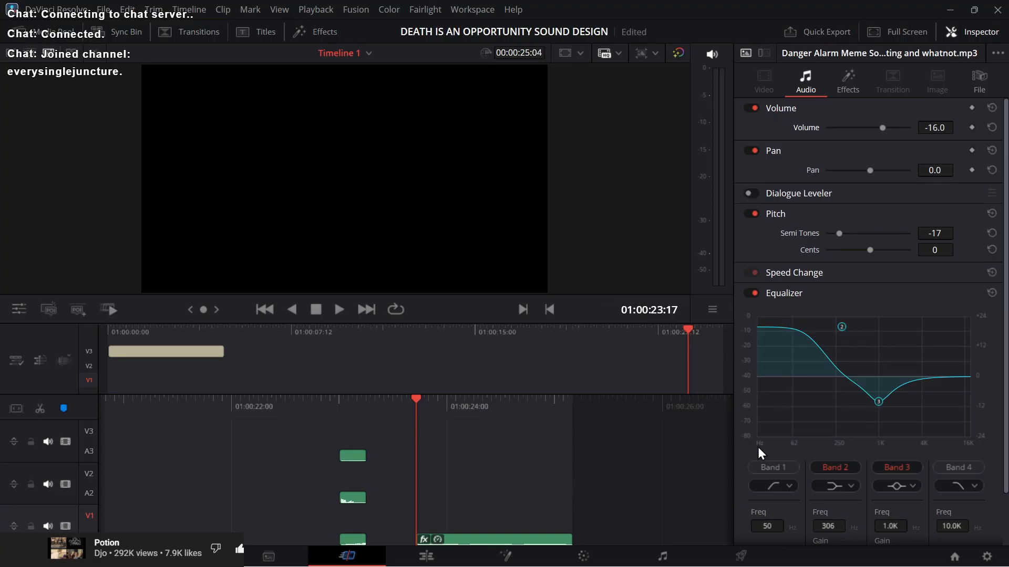
click(886, 491)
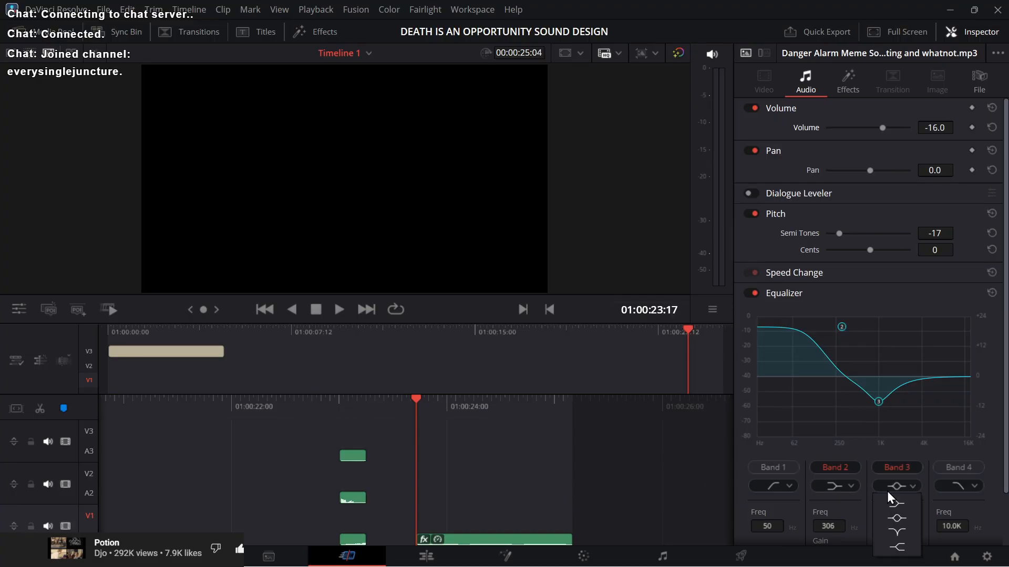
click(897, 547)
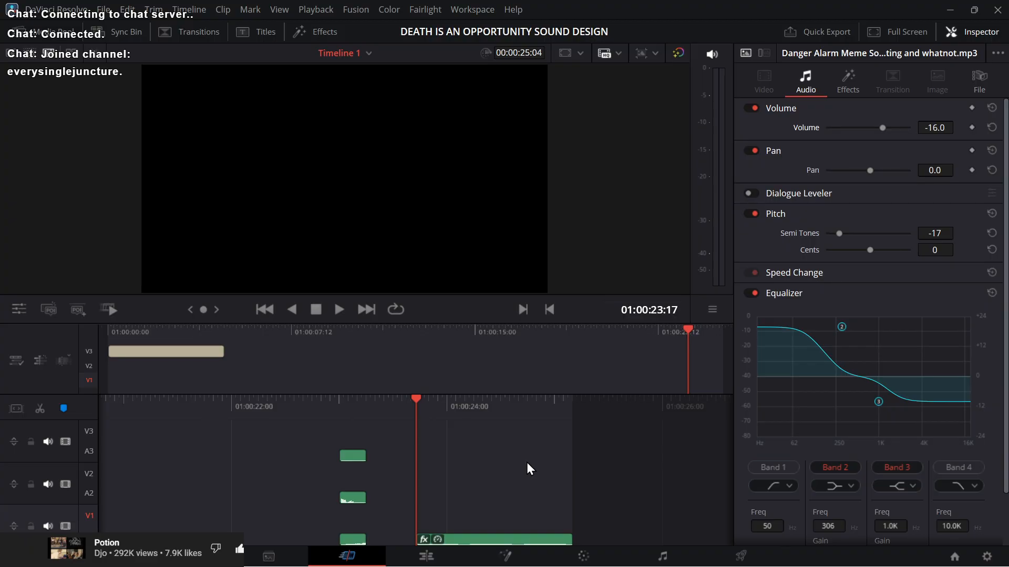
Step: Check the YouTube Music window, return to DaVinci Resolve and play the alarm clip from its start
key(Up)
key(Down)
key(alt+Tab)
key(alt+Tab)
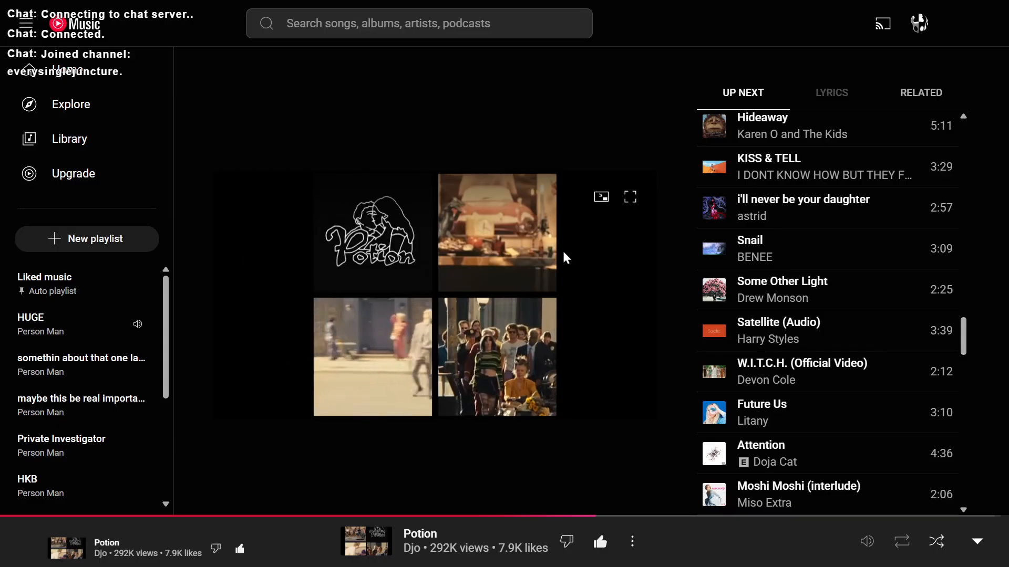
key(alt+Tab)
key(alt+Tab)
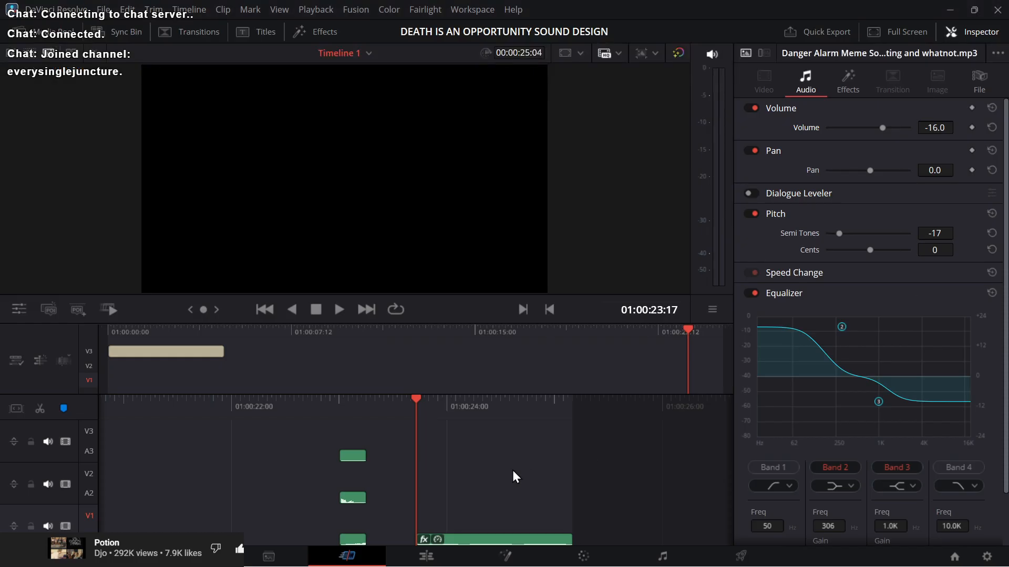
key(space)
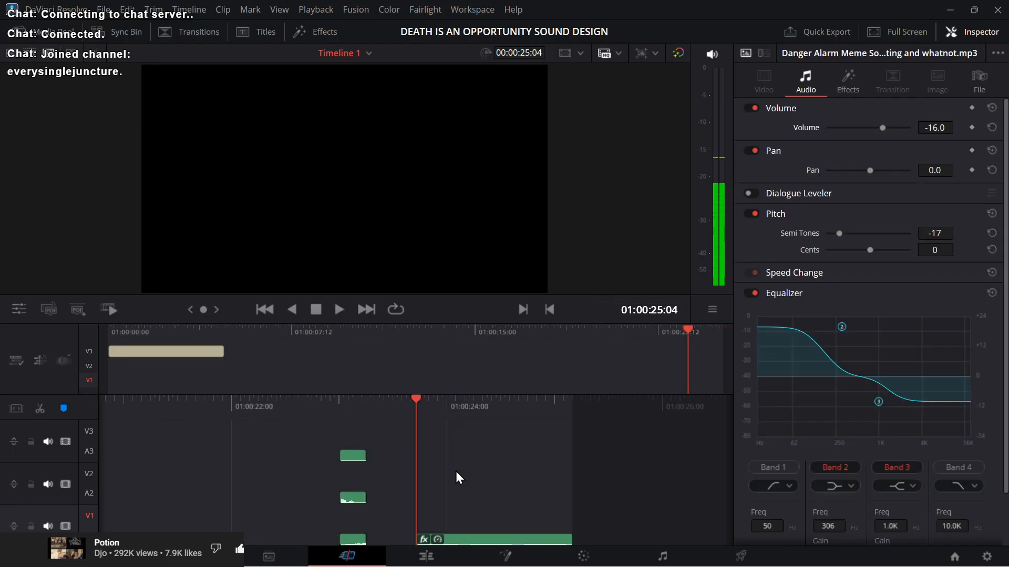
Step: Add the Reverb effect from the audio effects library to the alarm clip
click(471, 541)
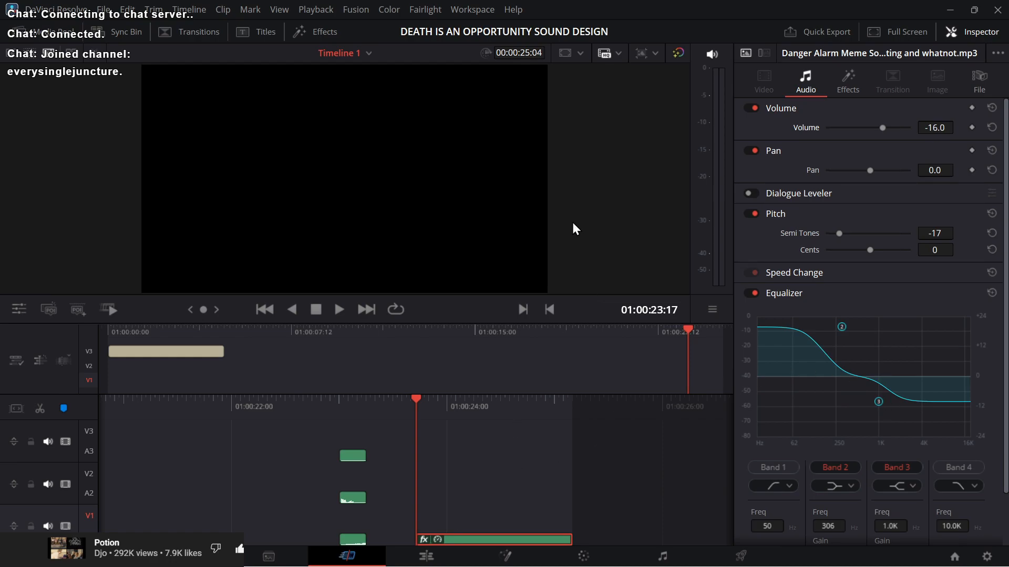
click(320, 25)
scroll(2, 169, down, 5)
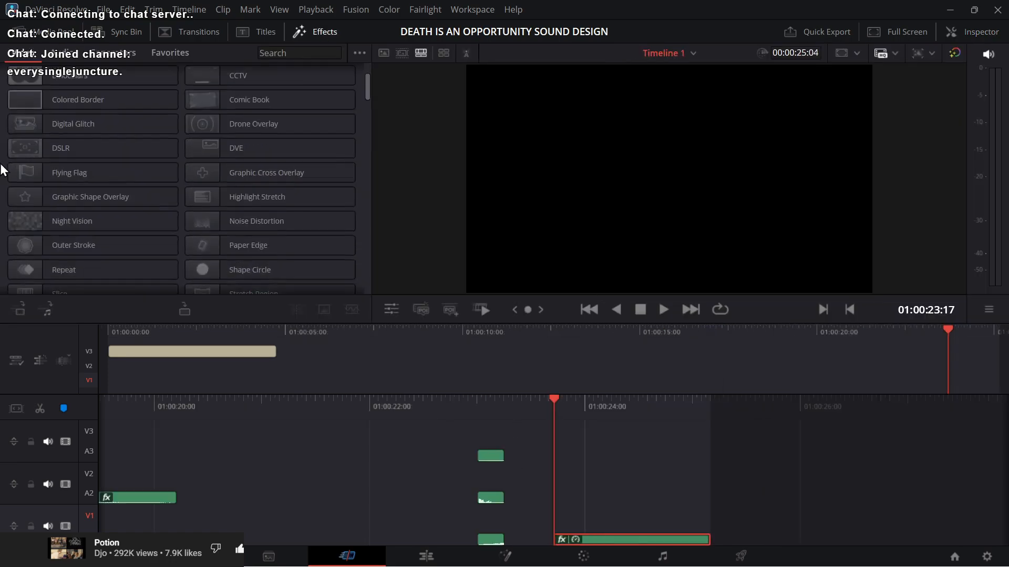
scroll(2, 169, down, 3)
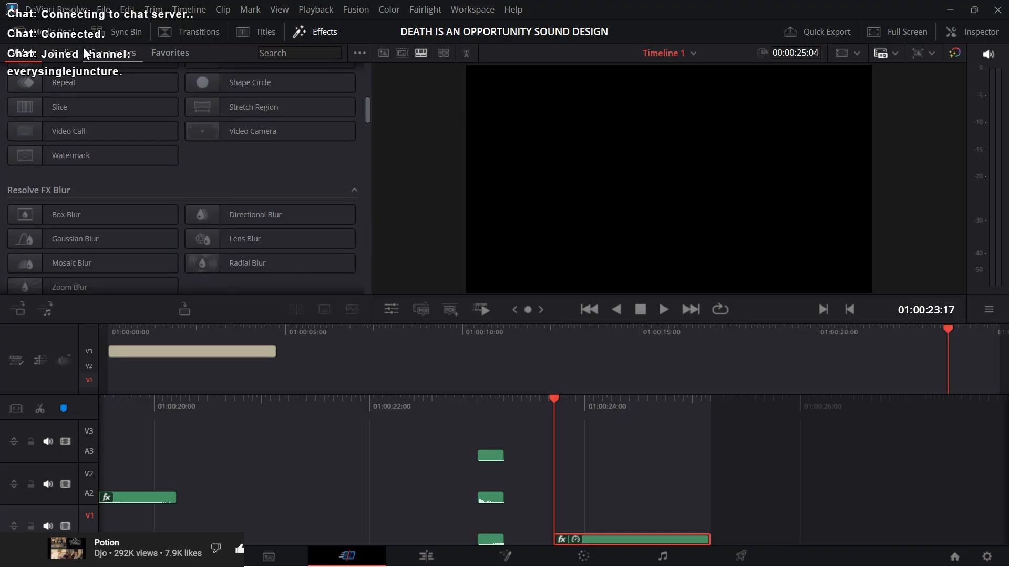
click(58, 47)
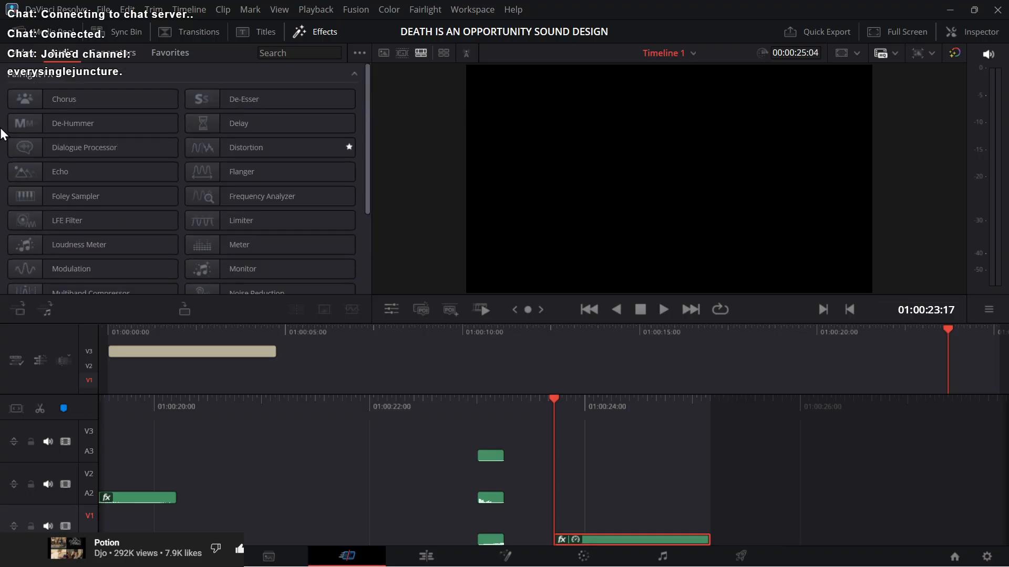
scroll(2, 131, down, 1)
scroll(3, 134, down, 1)
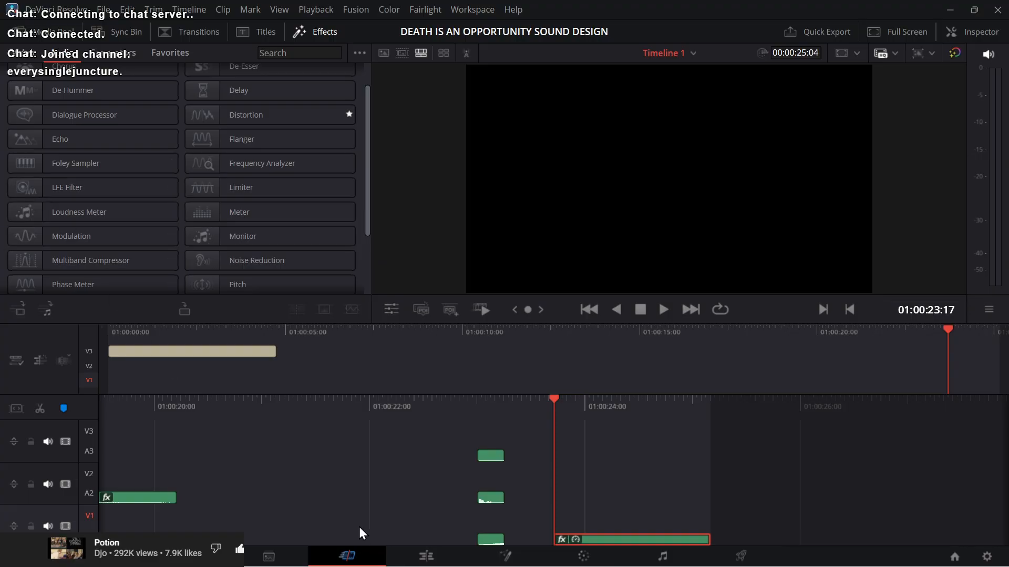
scroll(348, 500, up, 5)
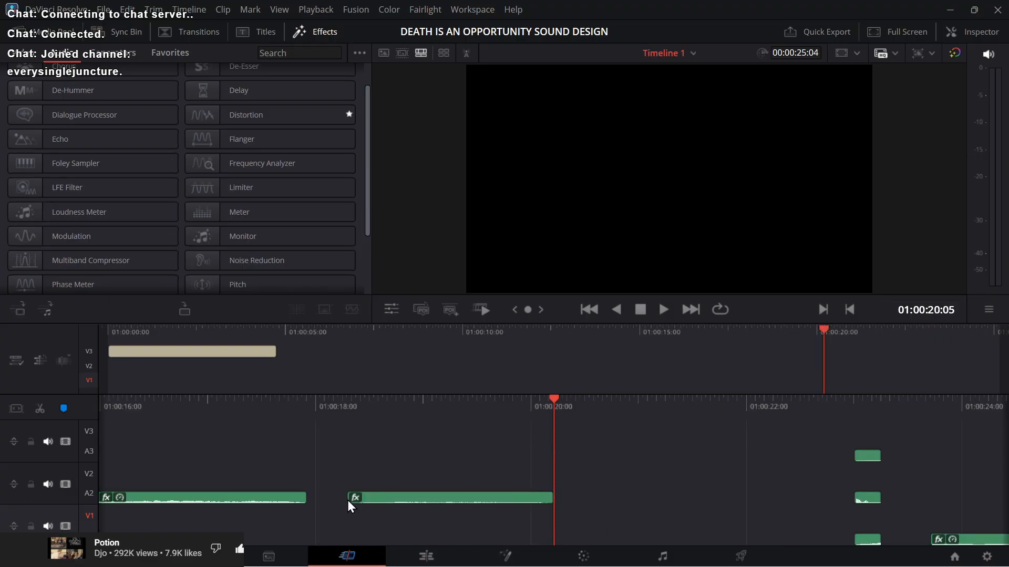
scroll(348, 501, up, 3)
scroll(347, 500, down, 7)
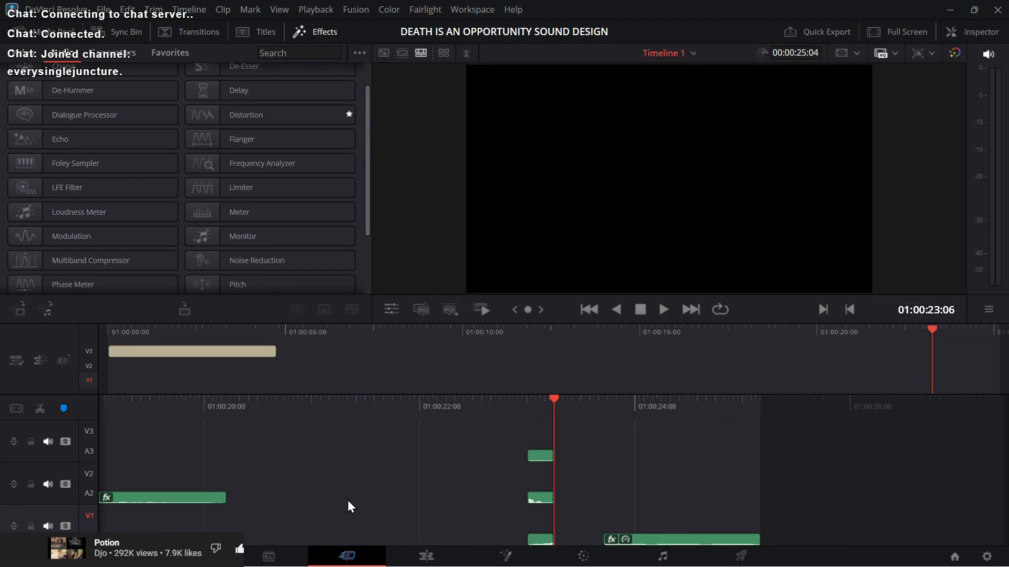
scroll(347, 500, down, 1)
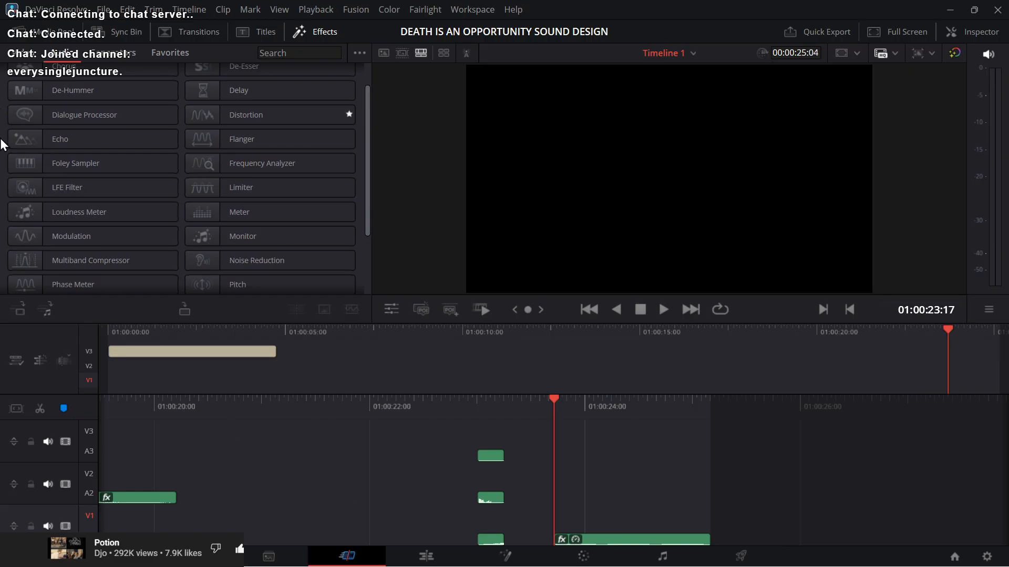
scroll(2, 141, down, 3)
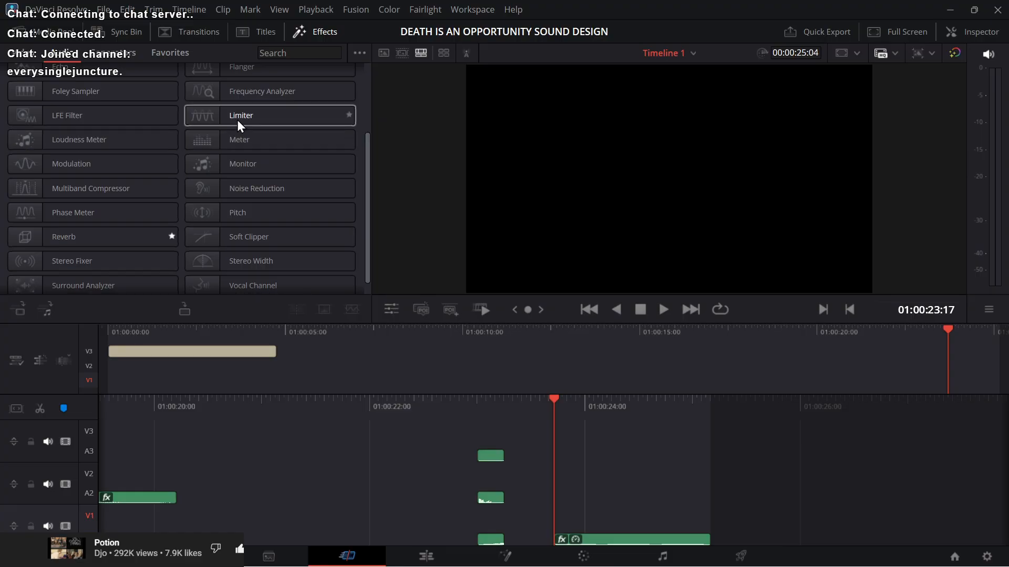
scroll(5, 230, down, 1)
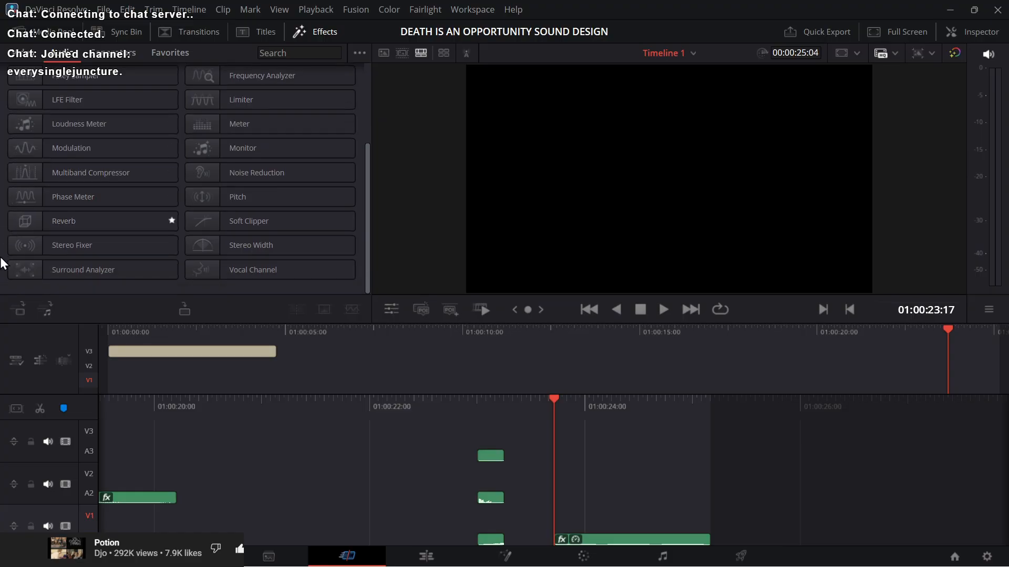
double_click(62, 227)
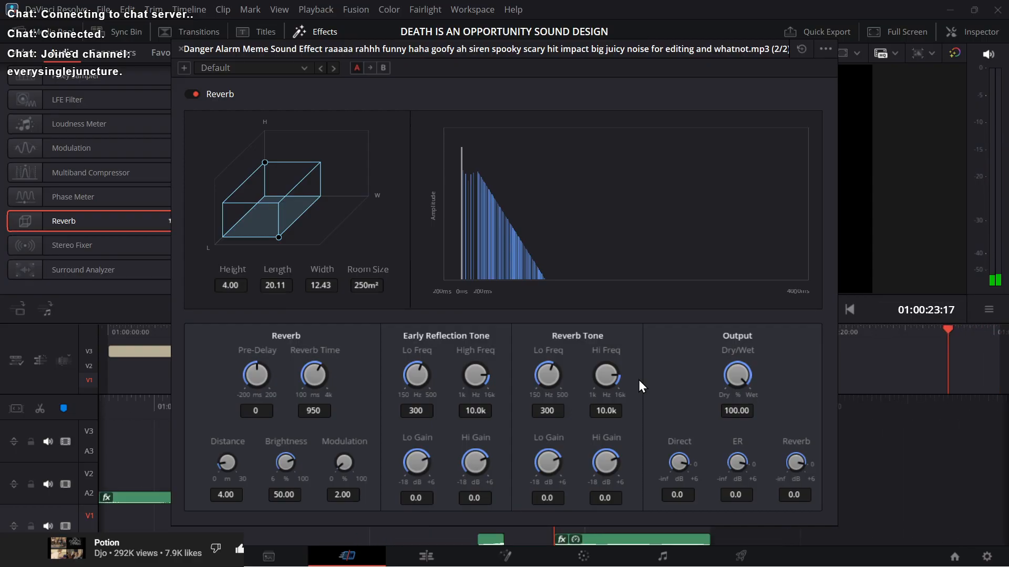
Step: Apply the Cathedral preset to the alarm clip's reverb and play the clip to judge the sound
click(293, 72)
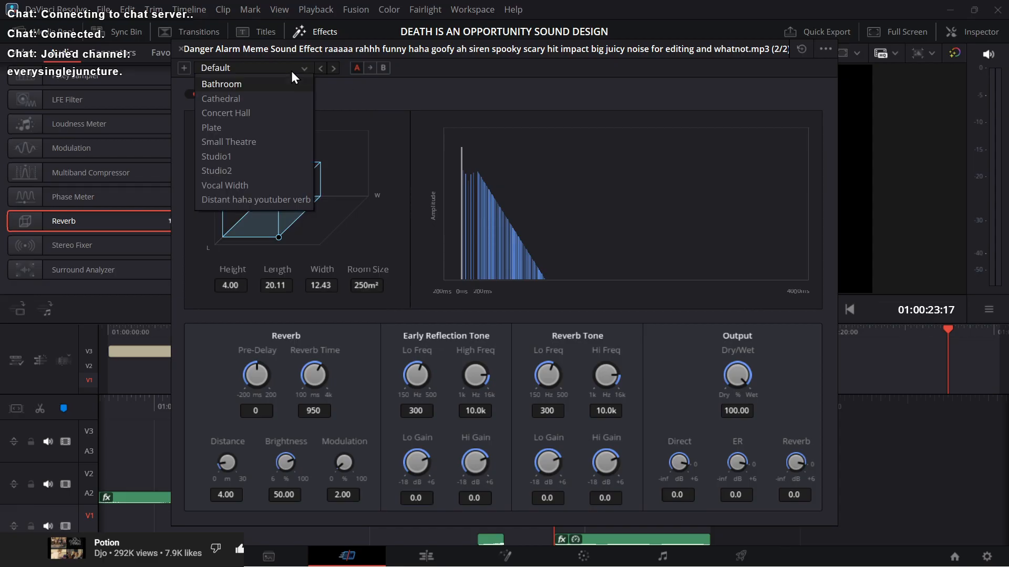
click(272, 98)
key(space)
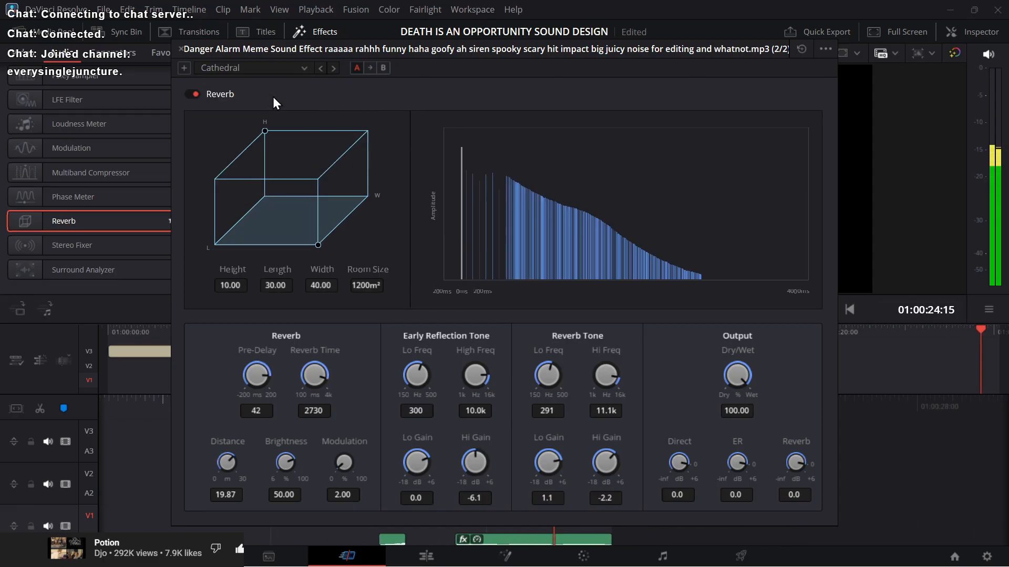
click(181, 48)
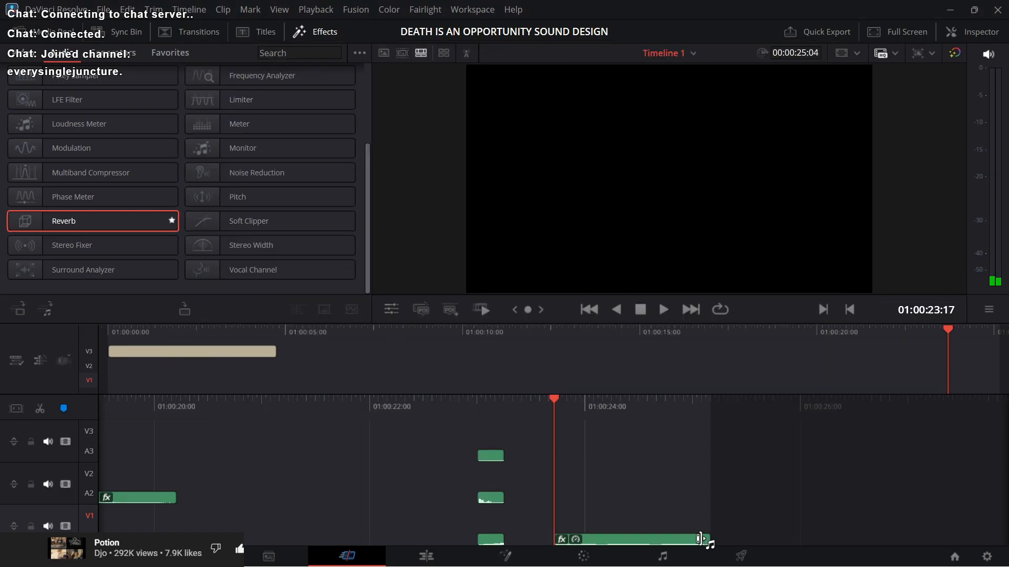
key(space)
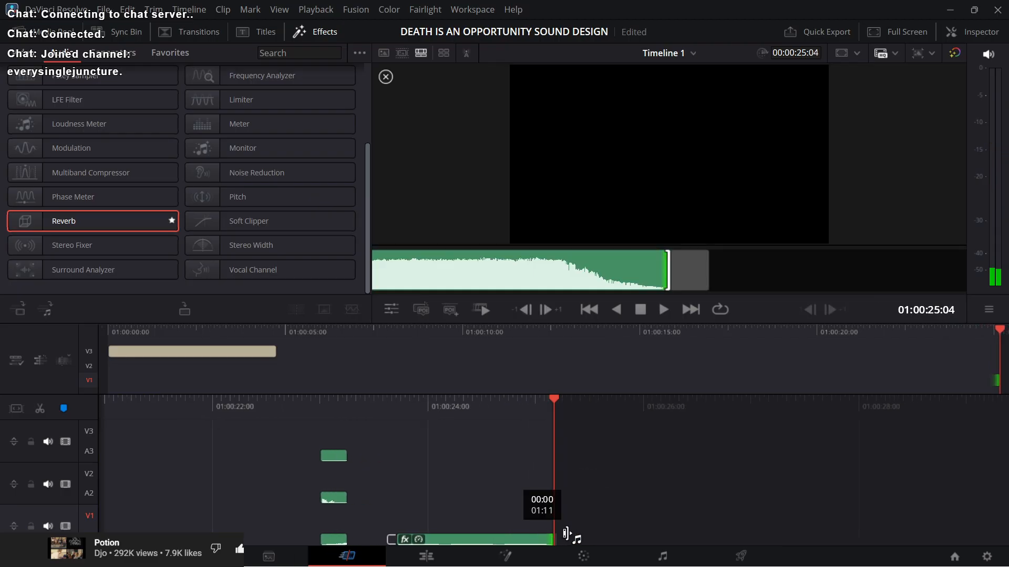
Step: Split the alarm clip at 01:00:24:15 and place a copy of its tail piece at the end of the full clip
click(490, 538)
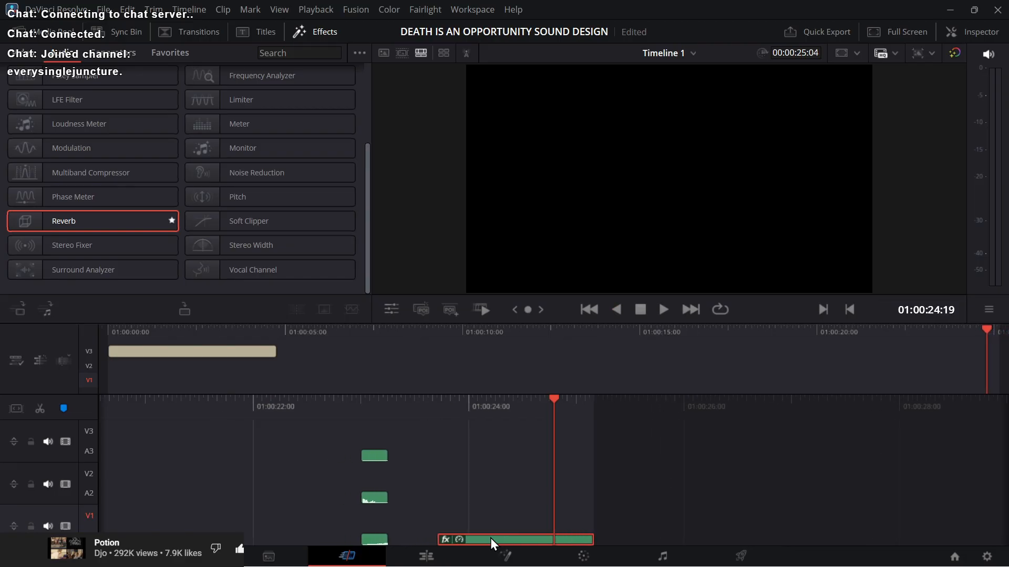
key(ctrl+b)
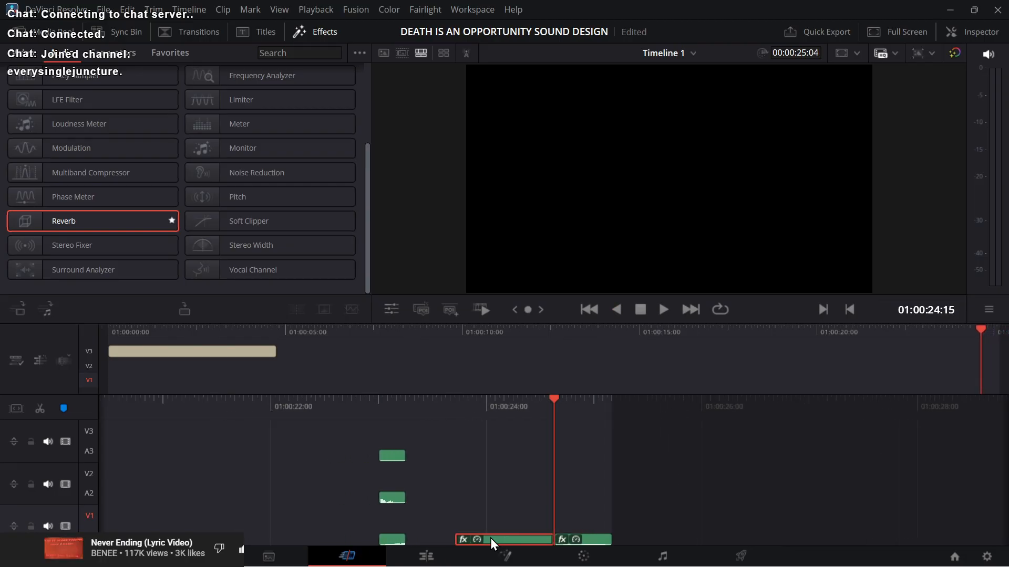
click(576, 536)
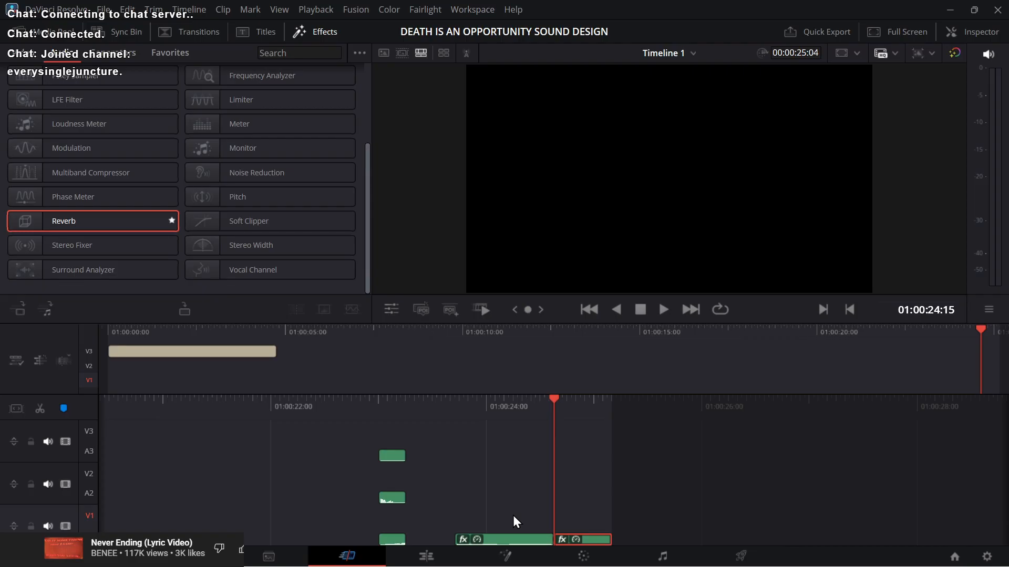
key(Delete)
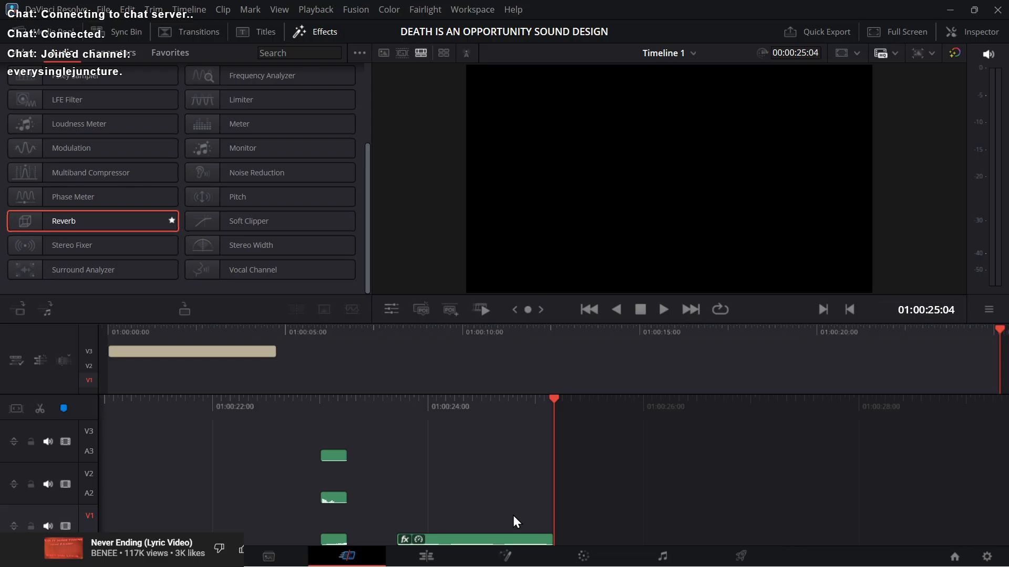
key(ctrl+z)
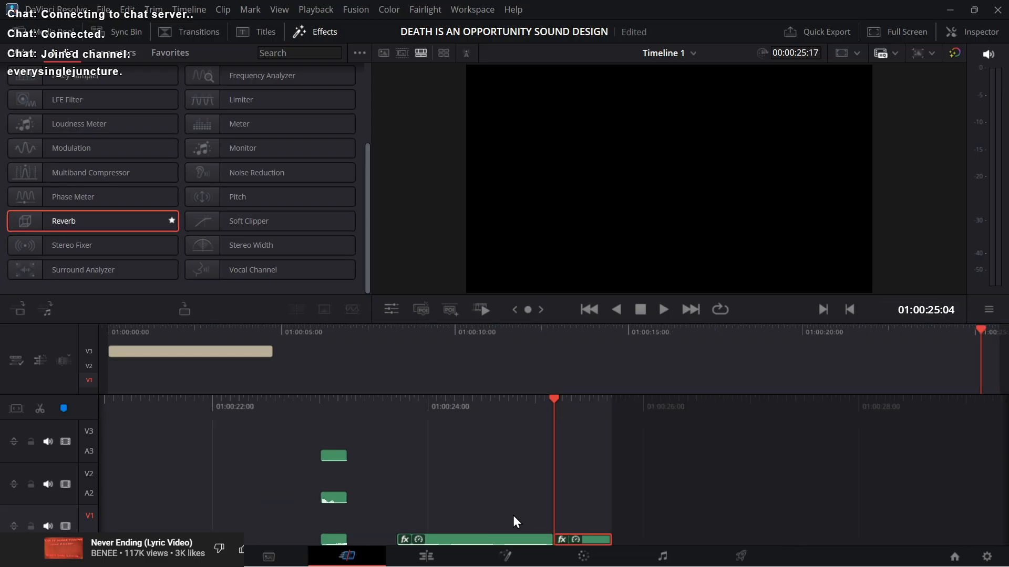
Step: Lower the volume of the short alarm piece after the main clip to -100.0
key(shift+4)
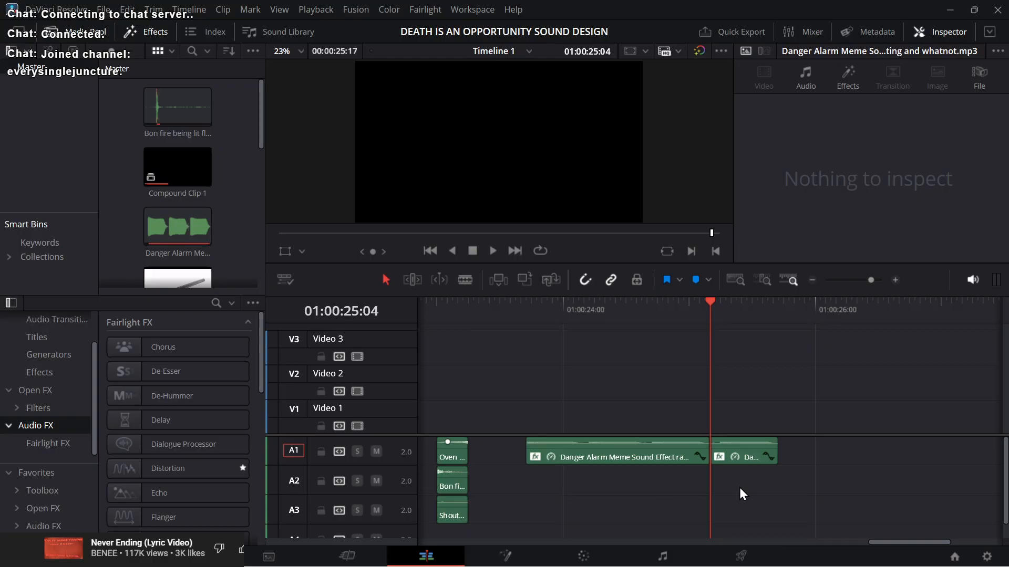
click(746, 445)
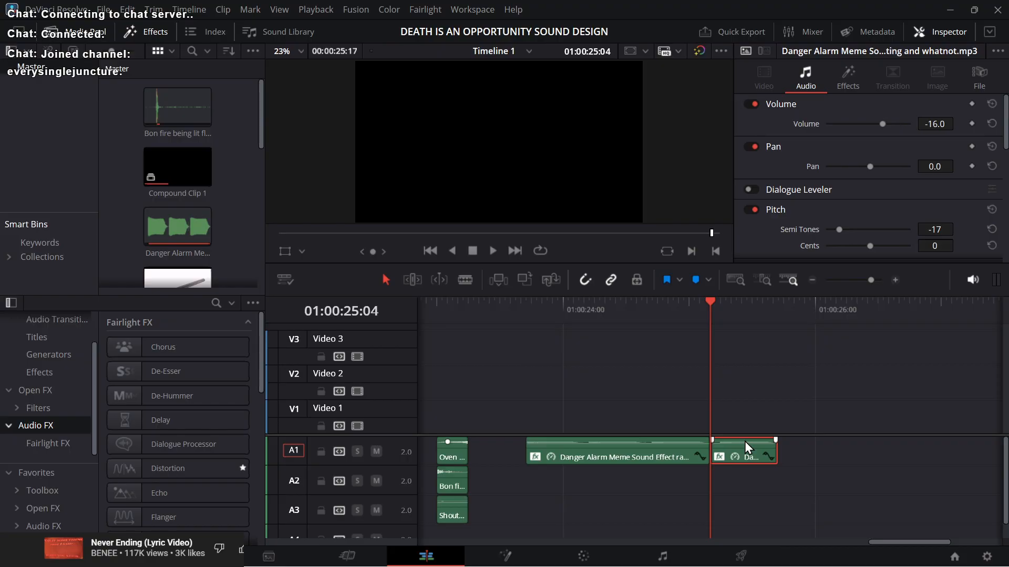
drag(931, 127, 830, 127)
click(351, 559)
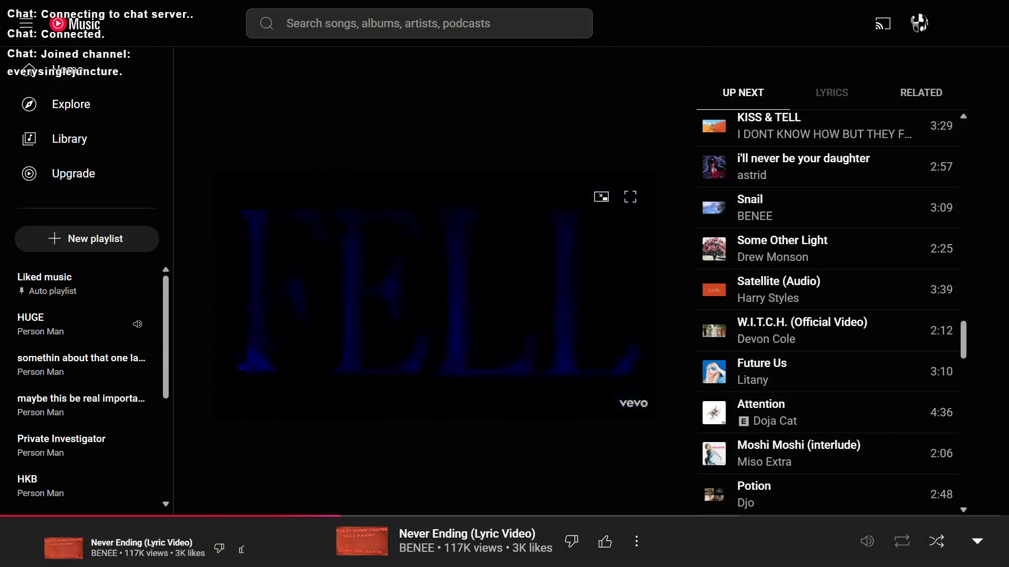
Step: Check the OBS and File Explorer windows and return to the timeline in DaVinci Resolve
key(alt+Tab)
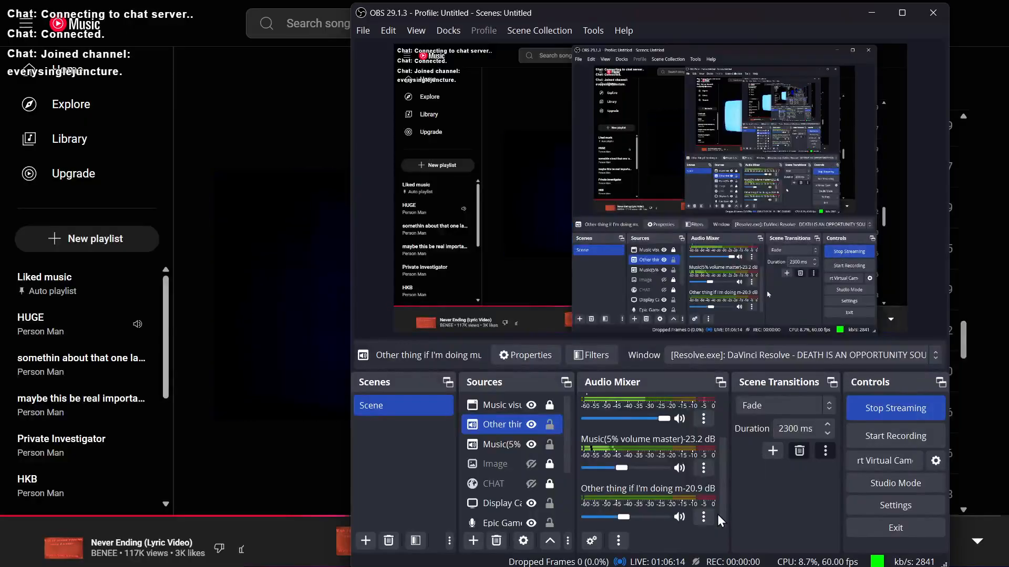
key(alt+Tab)
key(alt+Tab)
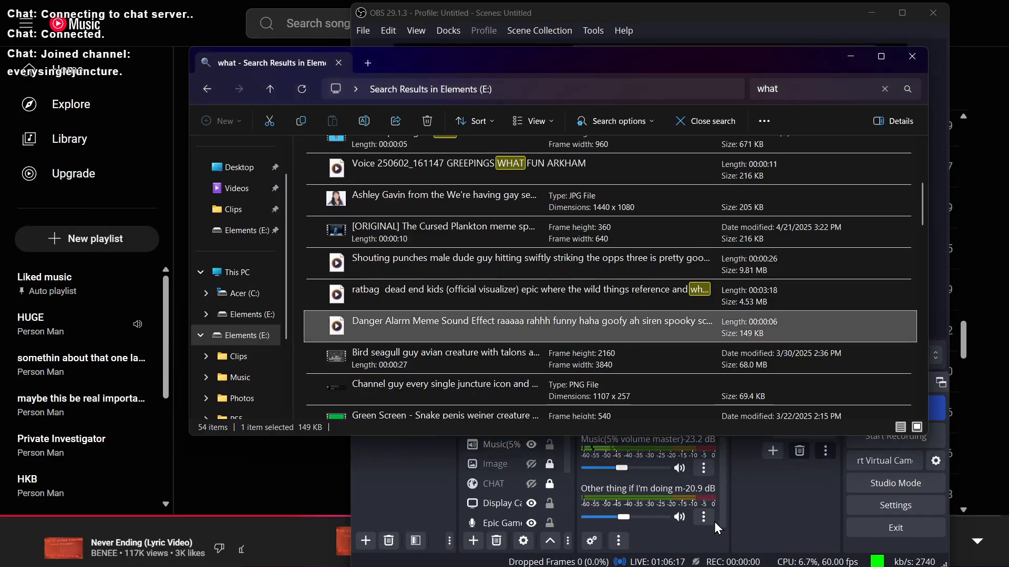
mouse_move(723, 566)
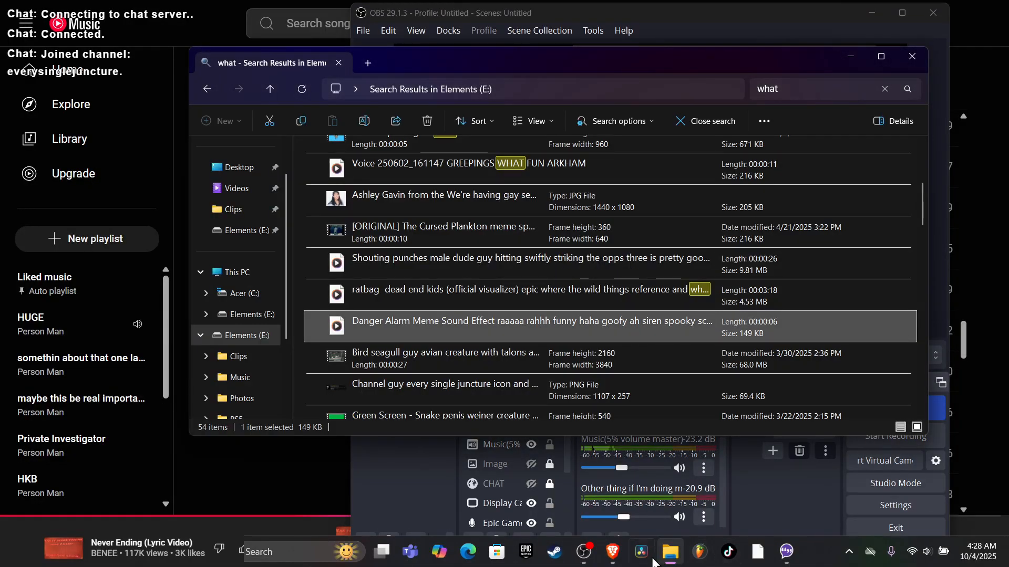
mouse_move(625, 563)
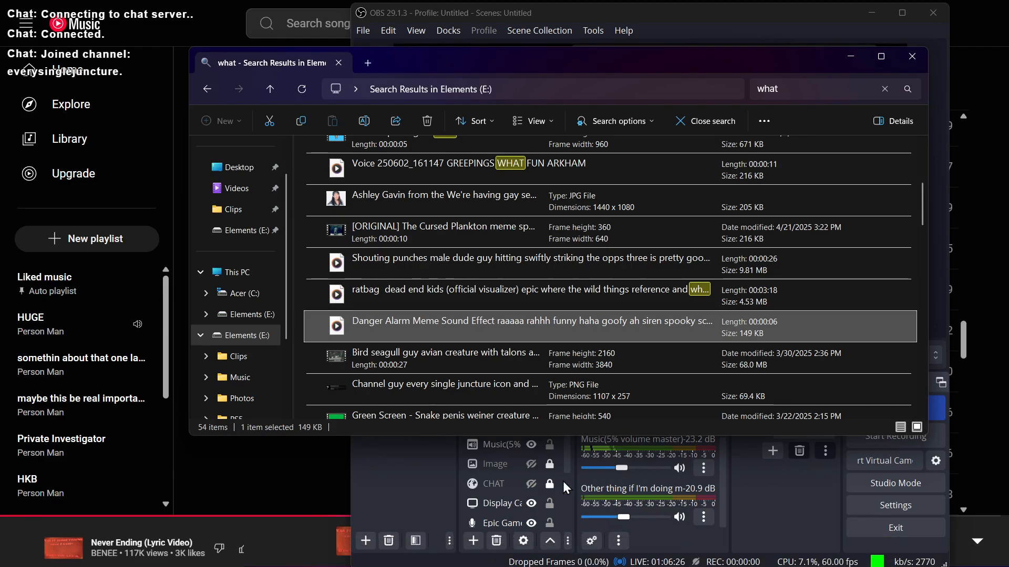
click(525, 503)
click(531, 504)
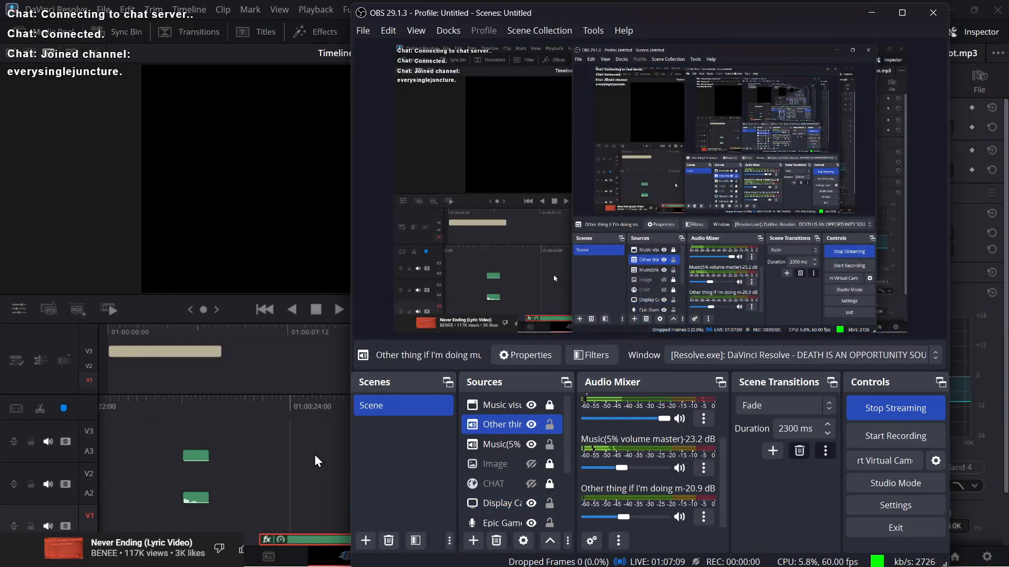
click(314, 455)
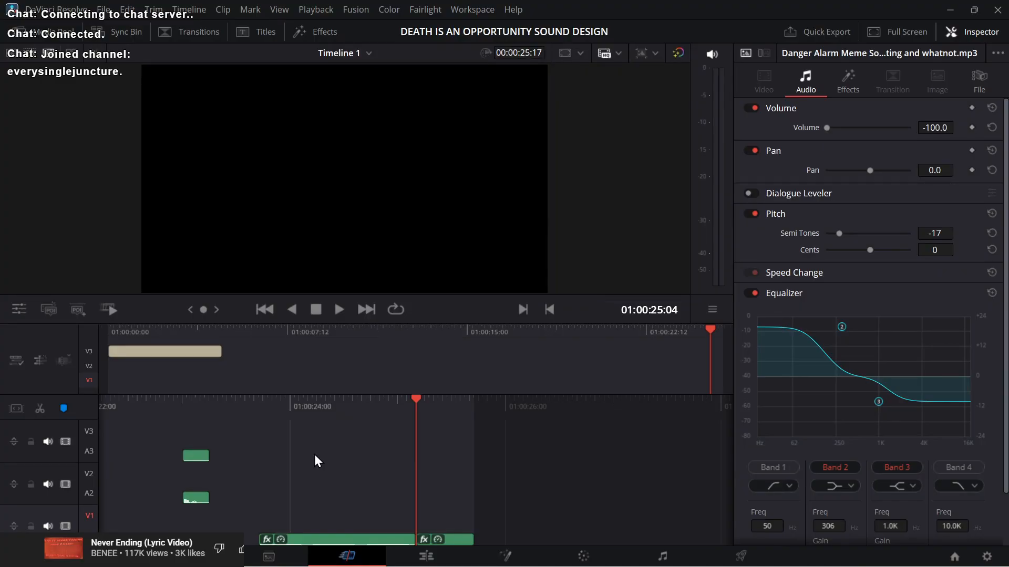
Step: Review the Reverb settings on the longer alarm clip and remove the effect from it
click(342, 540)
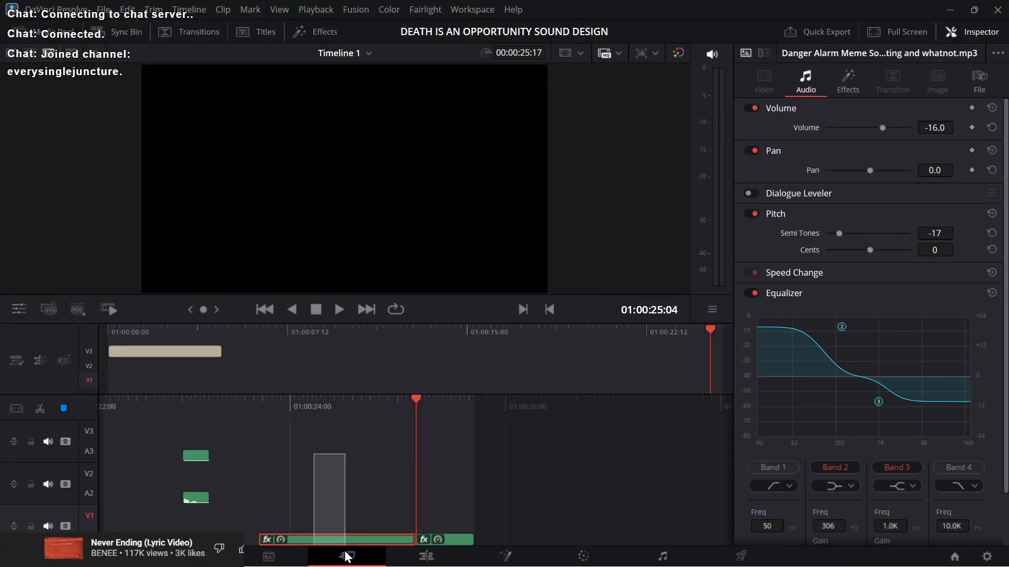
click(848, 97)
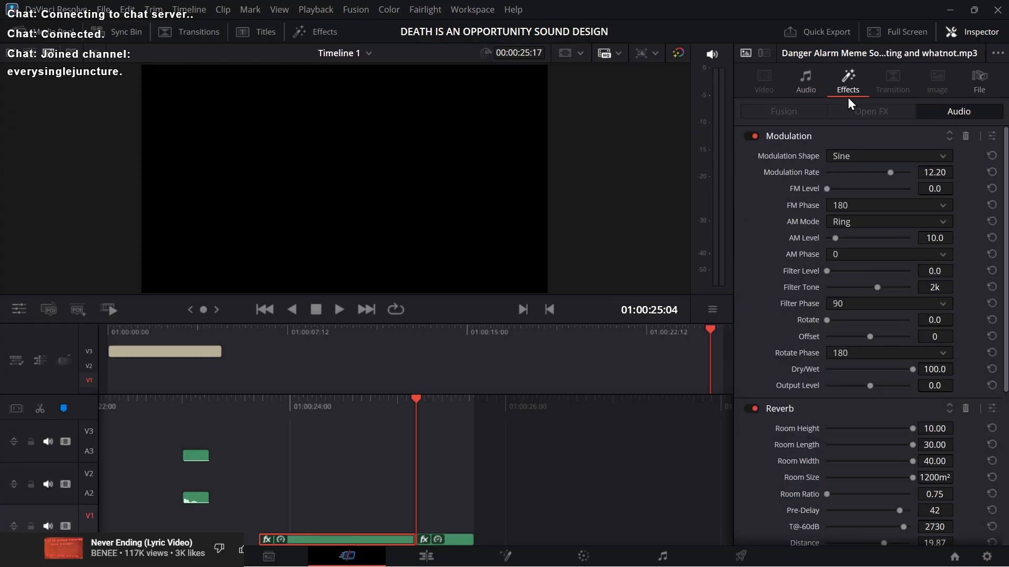
scroll(758, 265, down, 8)
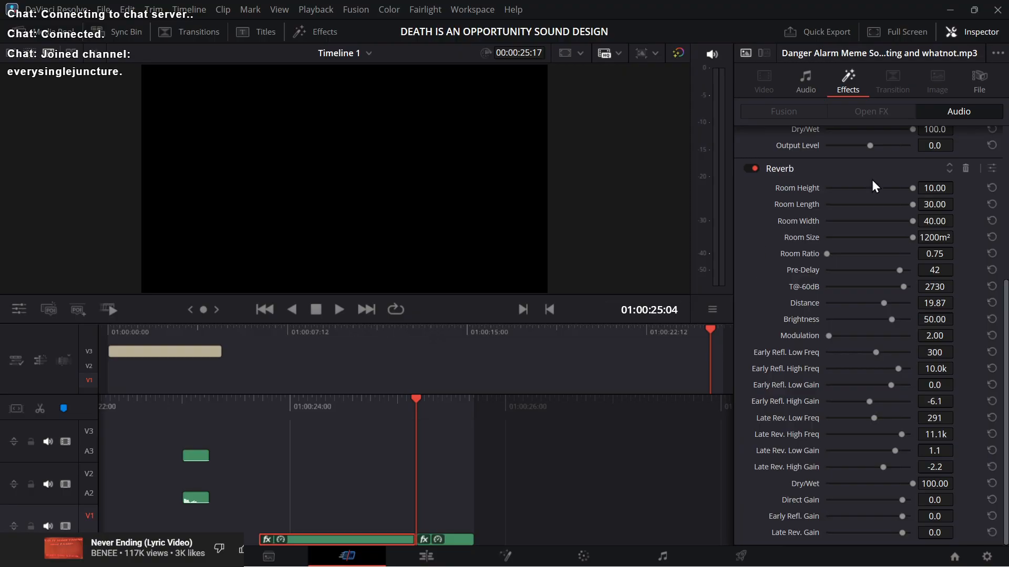
click(990, 171)
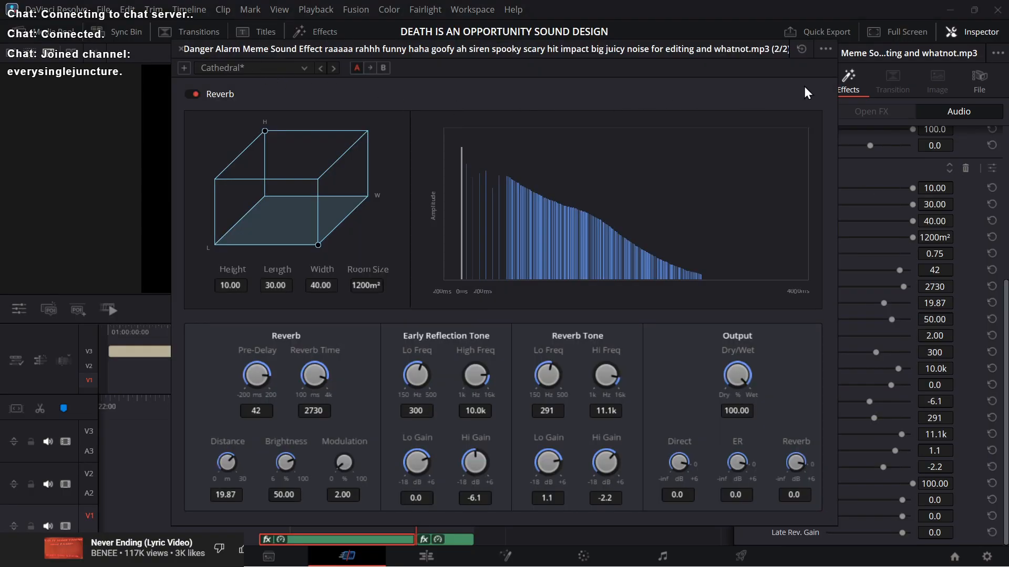
click(182, 49)
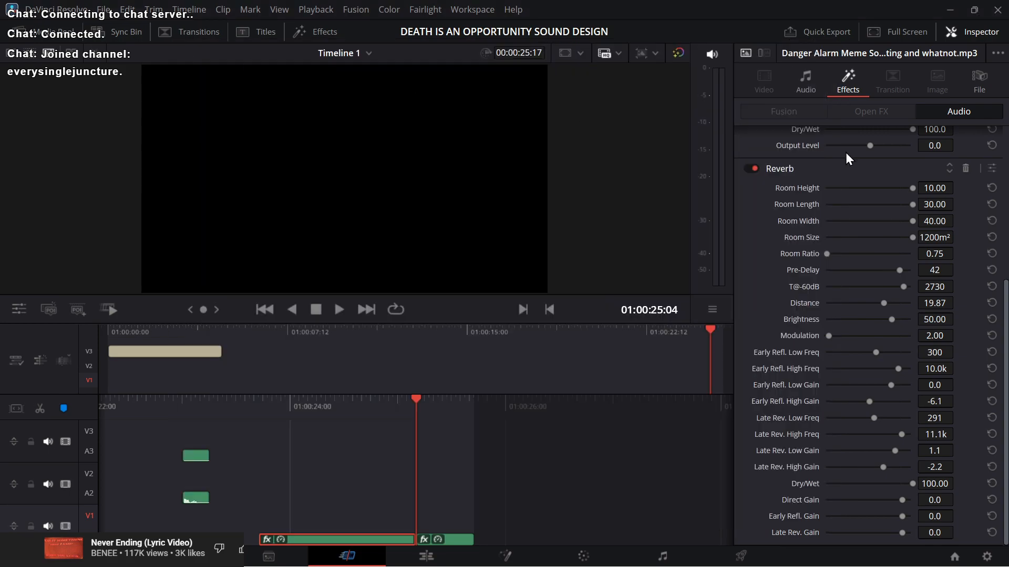
click(966, 168)
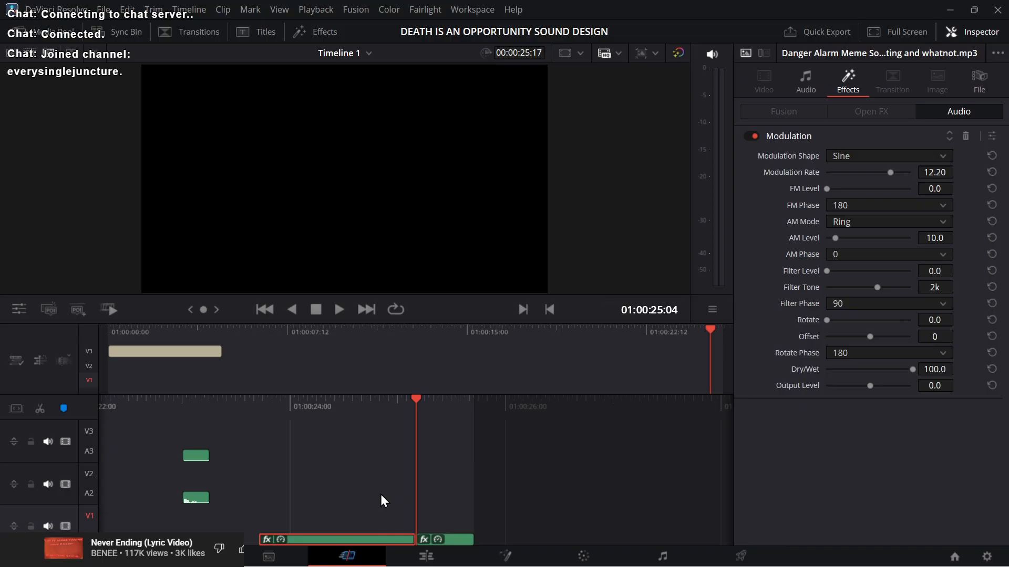
Step: Combine the long alarm clip and the muted short piece on track A1 into a new compound clip
key(shift+4)
drag(665, 490, 733, 461)
right_click(733, 462)
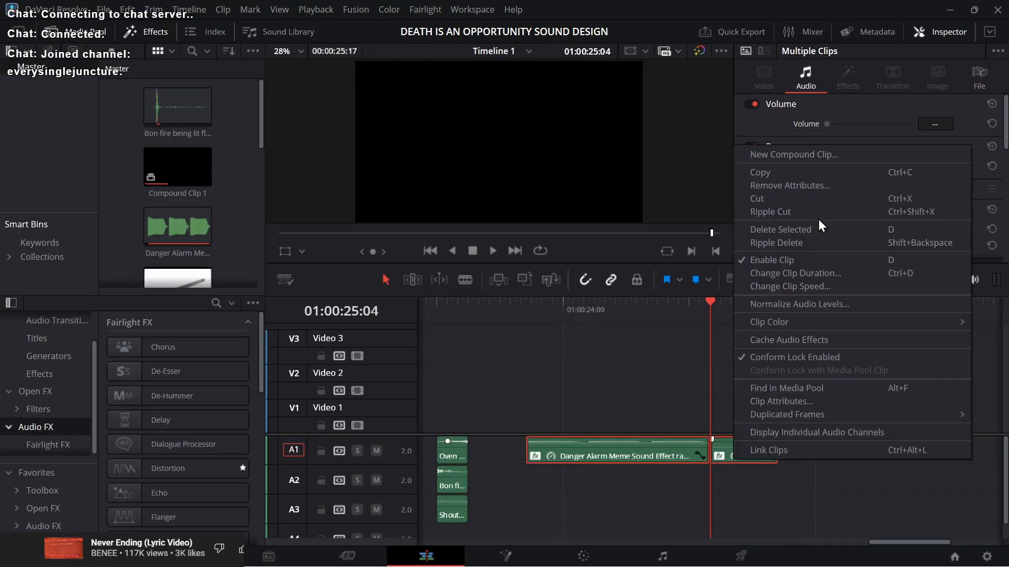
click(799, 157)
key(Return)
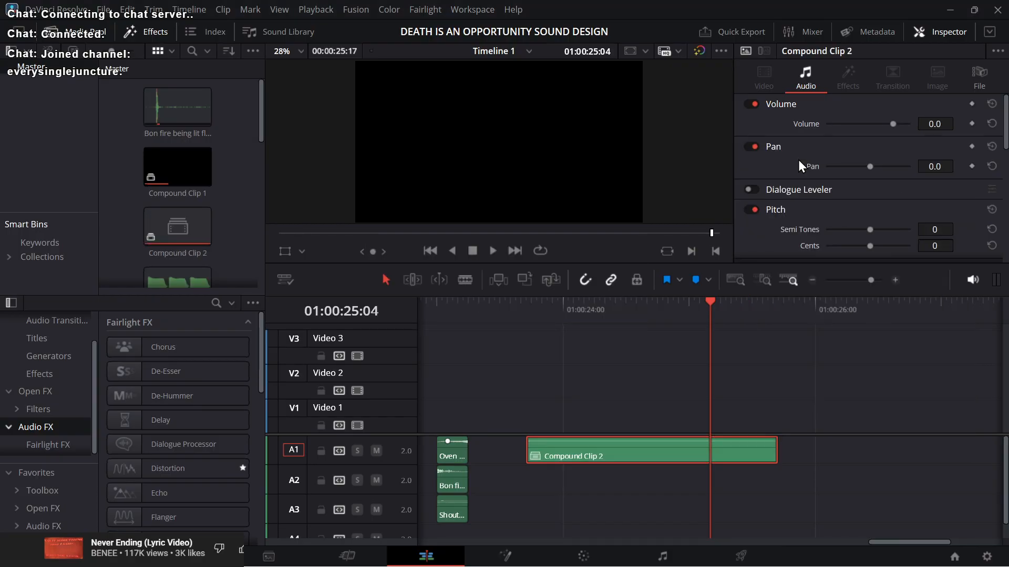
Step: Add the Reverb effect to the alarm compound clip and apply its Cathedral preset
key(shift+3)
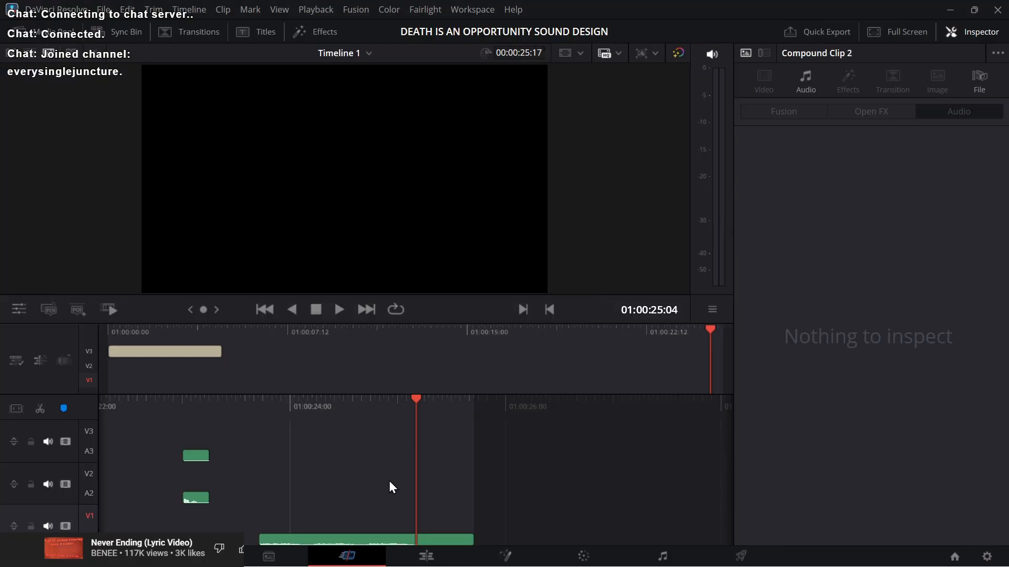
key(Up)
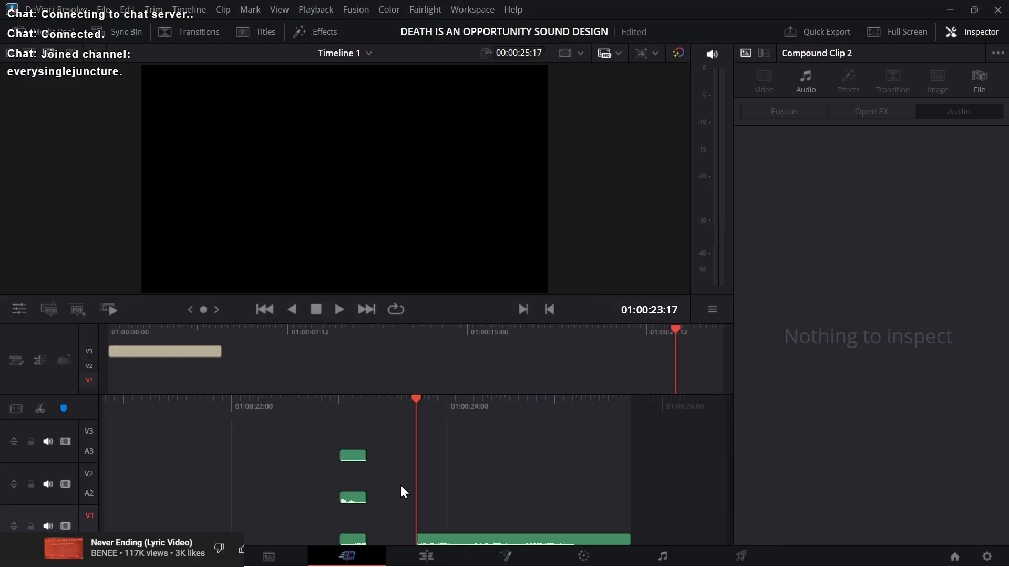
click(577, 542)
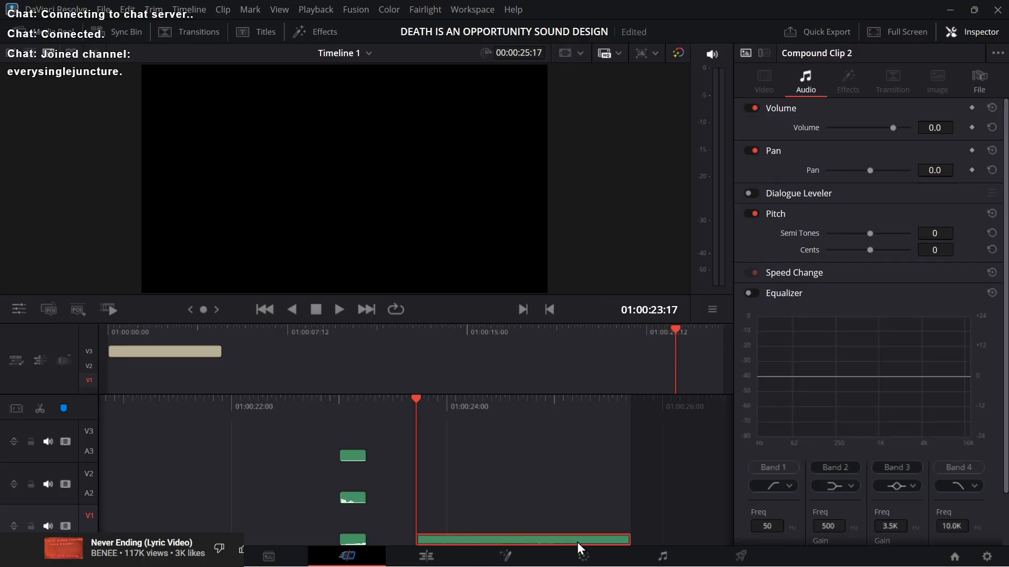
click(325, 30)
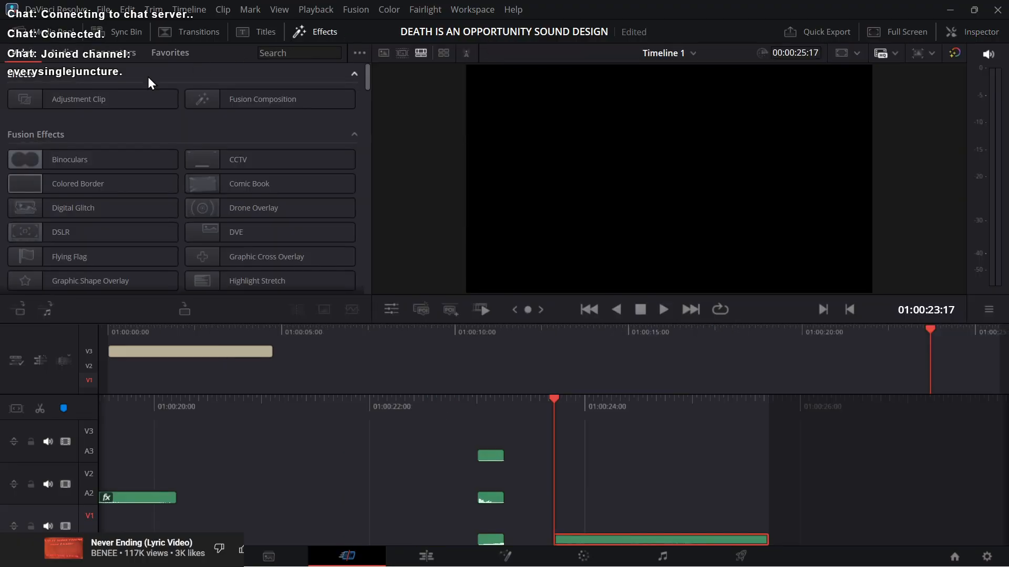
scroll(4, 155, down, 2)
scroll(5, 155, down, 5)
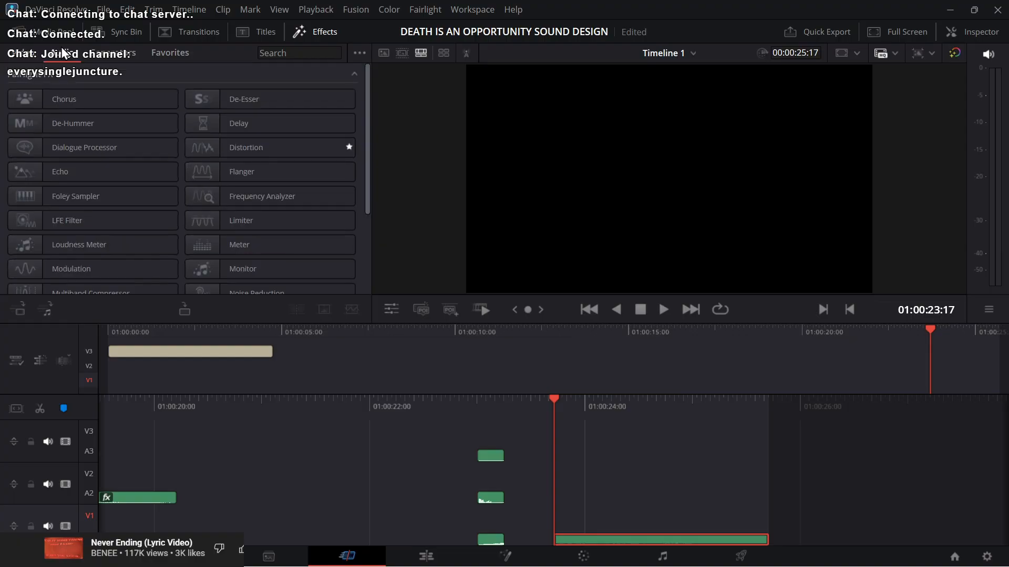
scroll(5, 179, down, 4)
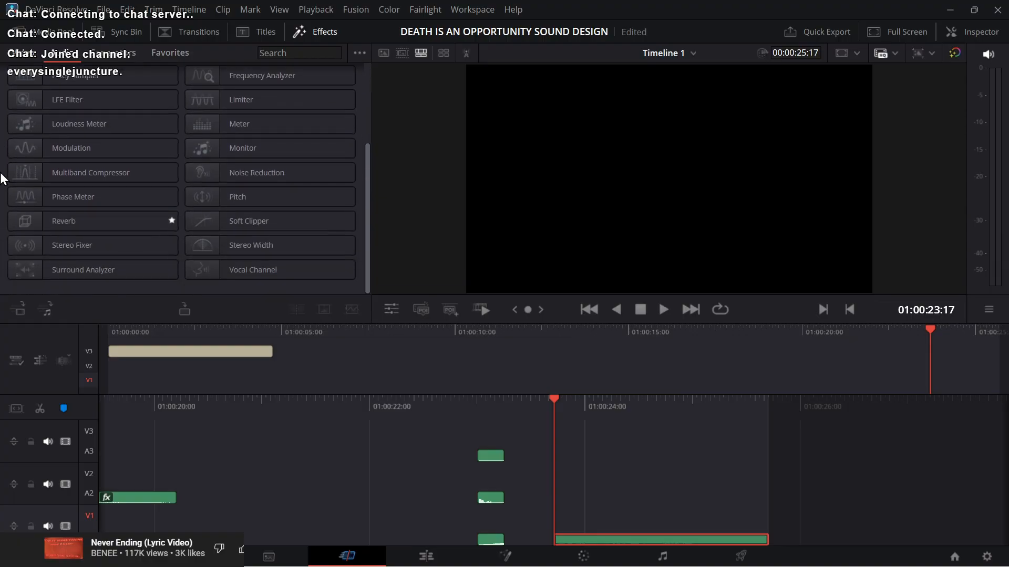
double_click(81, 219)
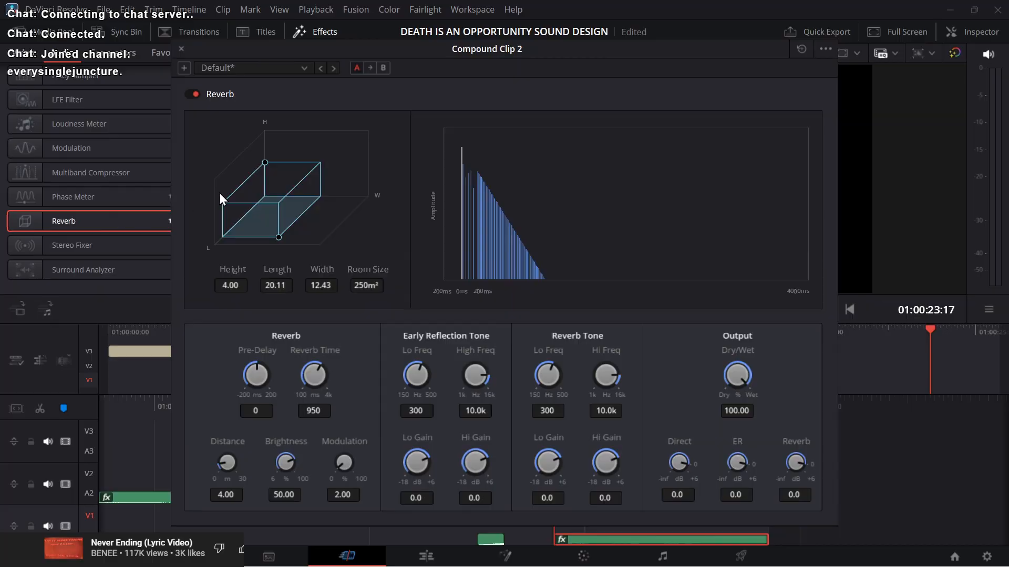
click(256, 69)
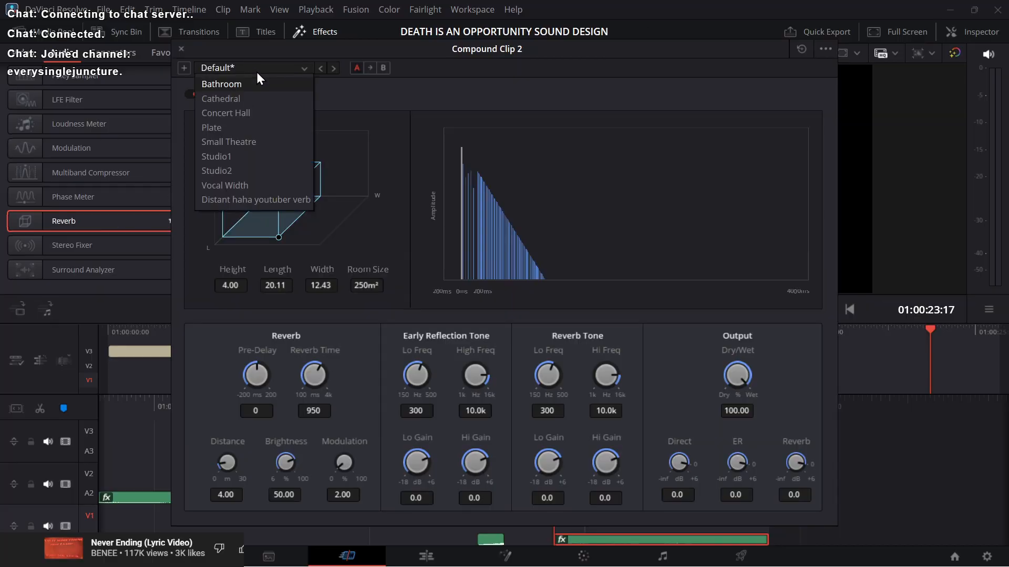
click(257, 104)
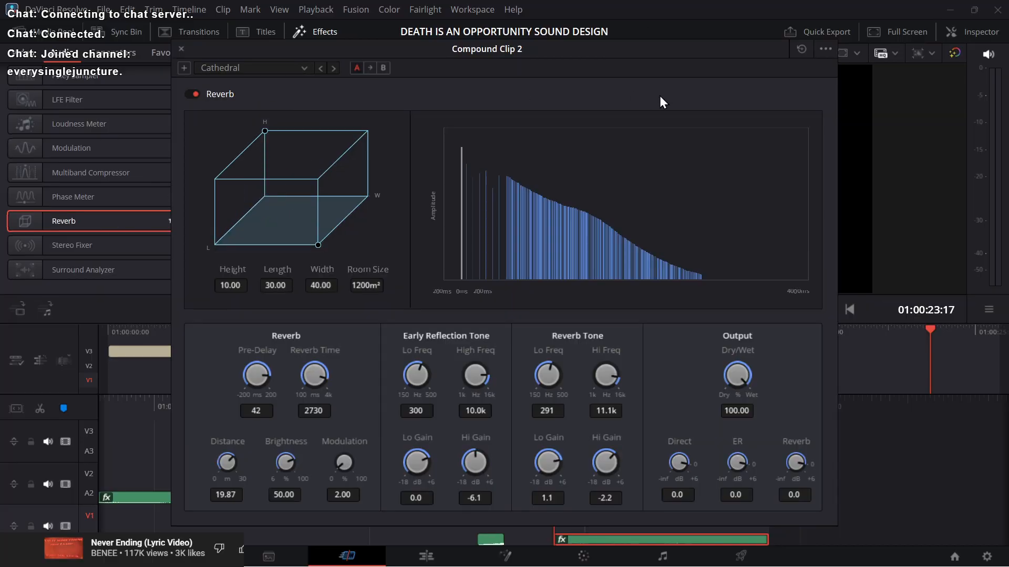
Step: Close the Reverb settings and play back the alarm compound clip from its start to hear the reverb tail
key(space)
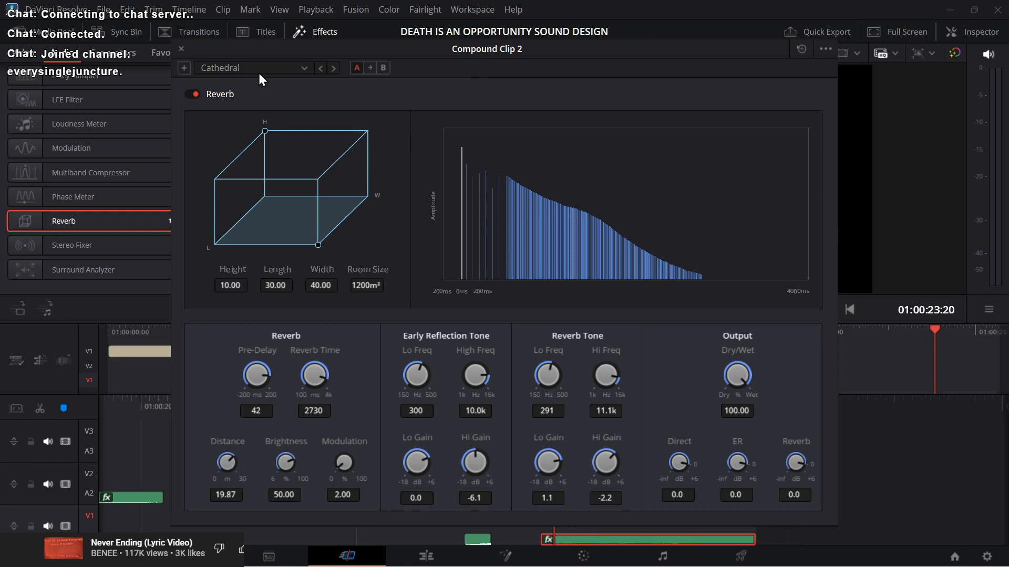
click(182, 49)
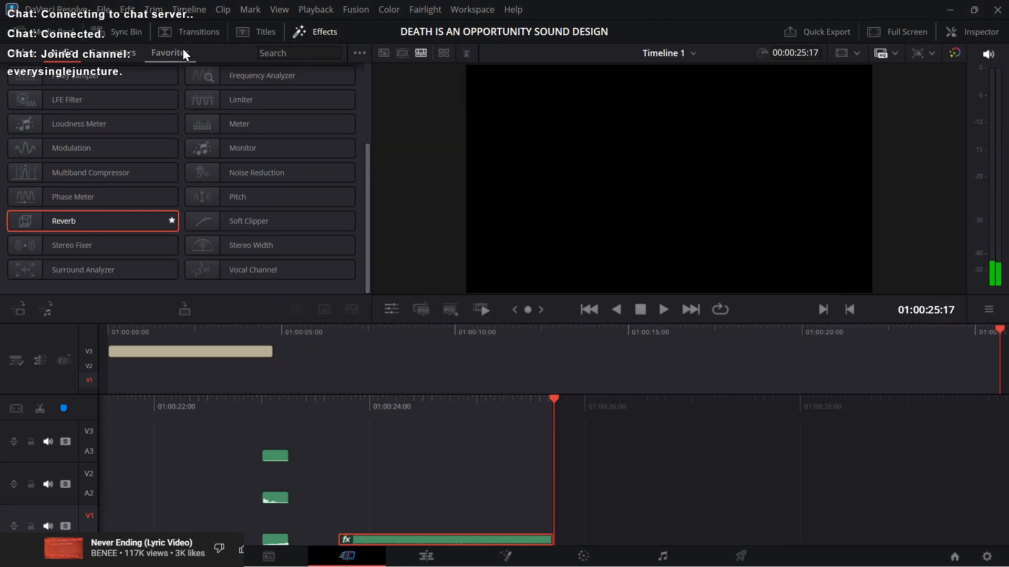
click(471, 498)
key(Up)
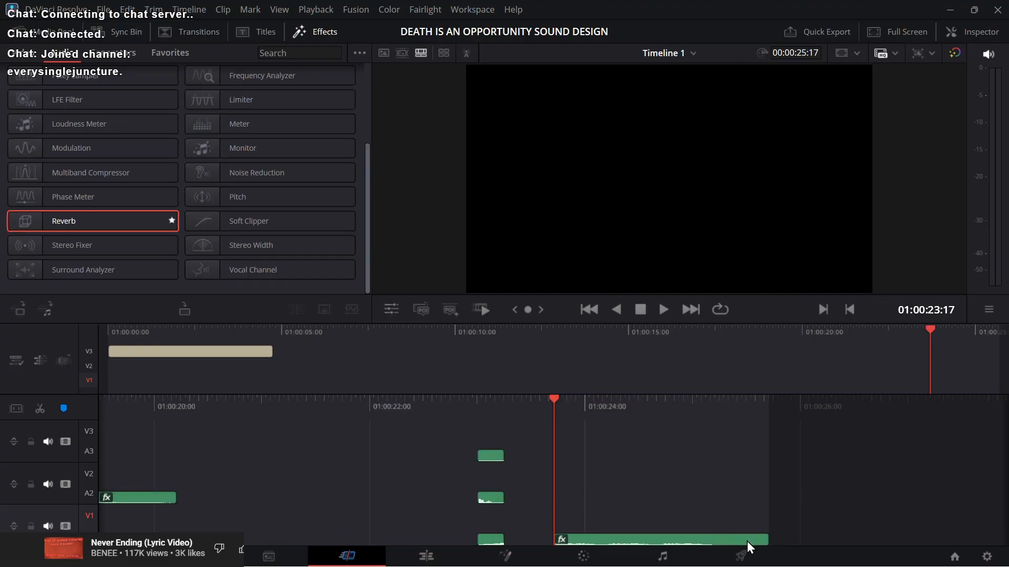
key(space)
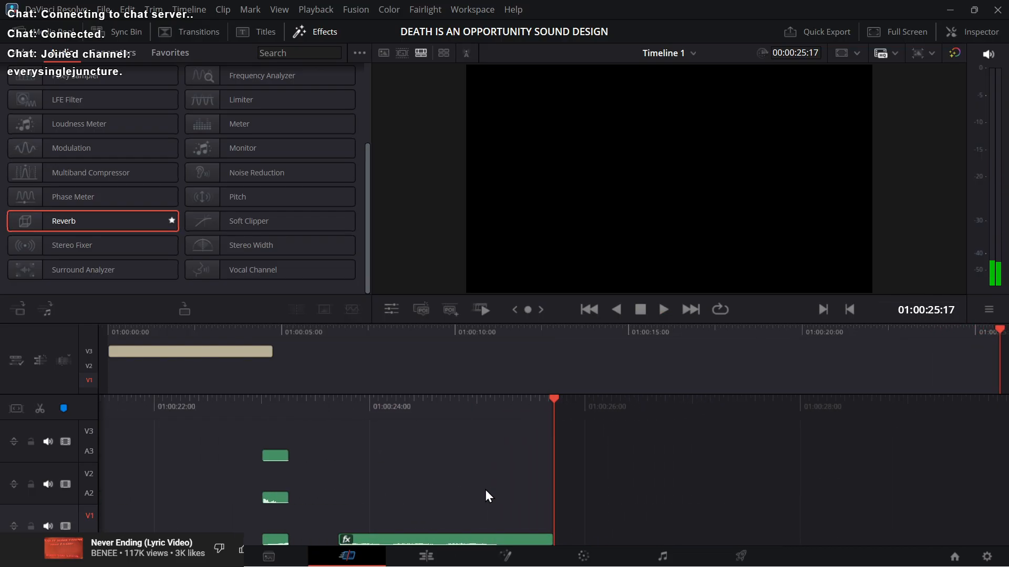
Step: Review the alarm compound clip's audio settings in the Inspector and return the playhead to the start of the short stacked clips
click(505, 538)
double_click(504, 537)
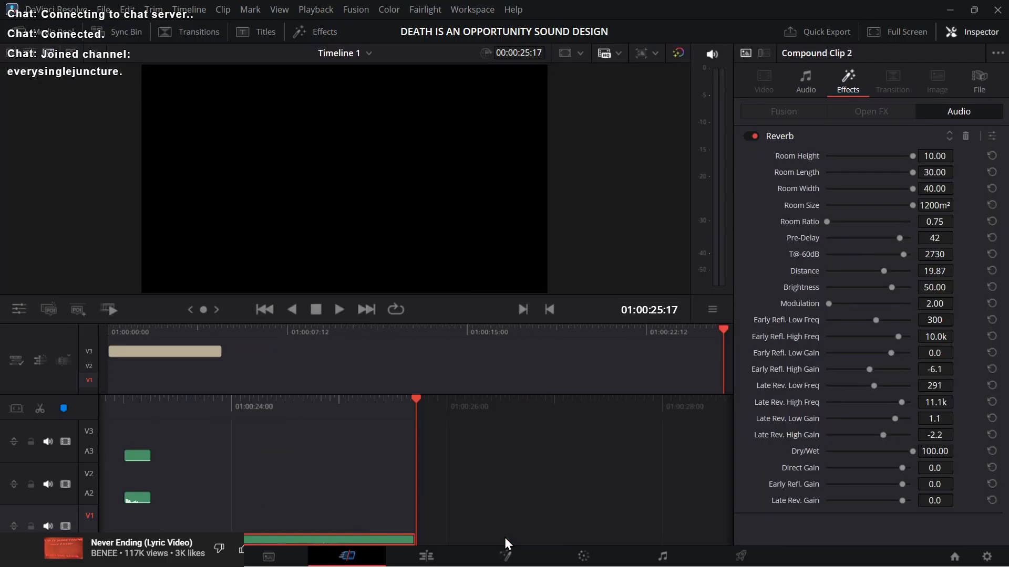
click(815, 70)
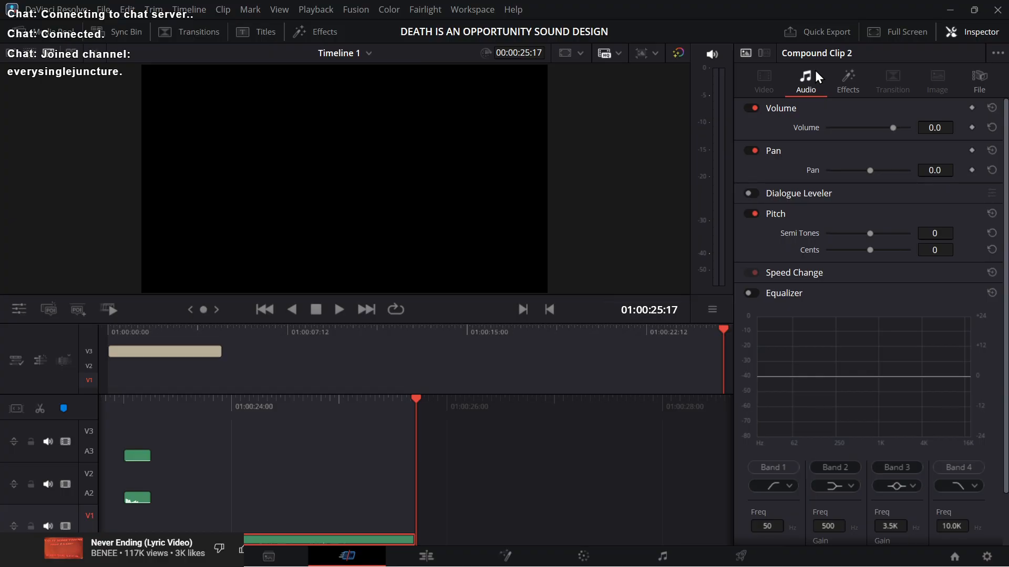
click(294, 466)
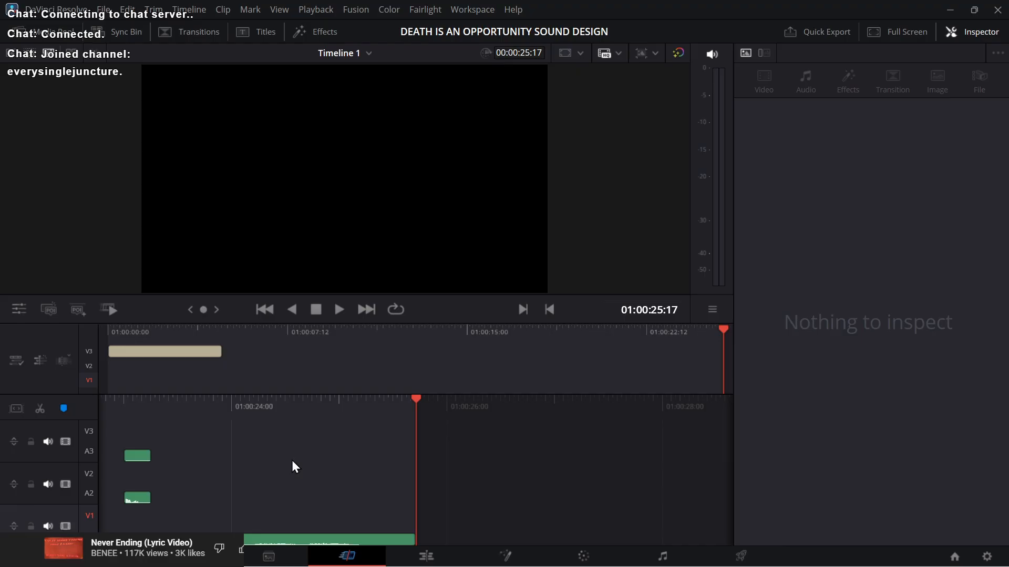
key(Up)
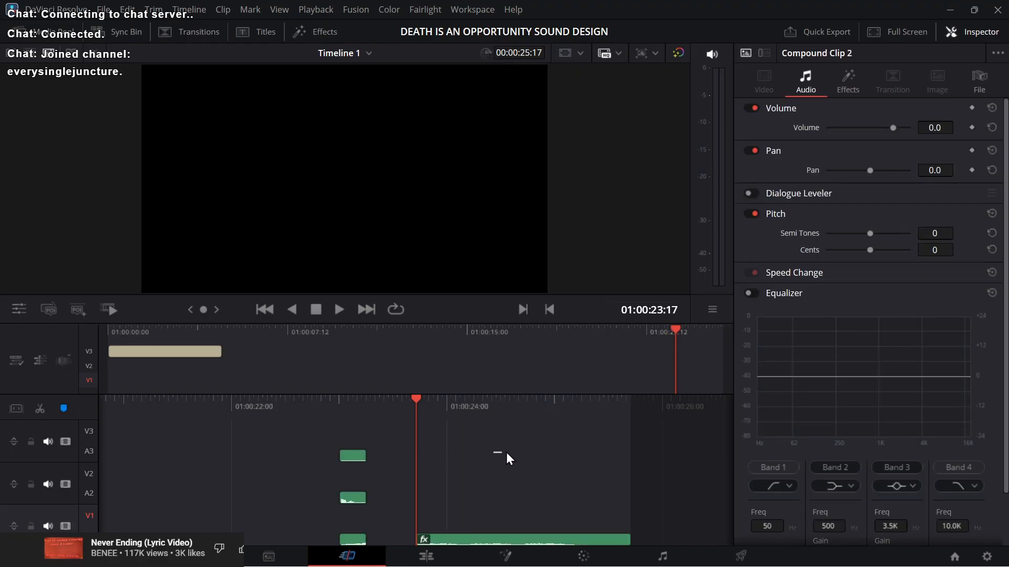
drag(550, 452, 614, 451)
drag(552, 462, 630, 465)
key(Up)
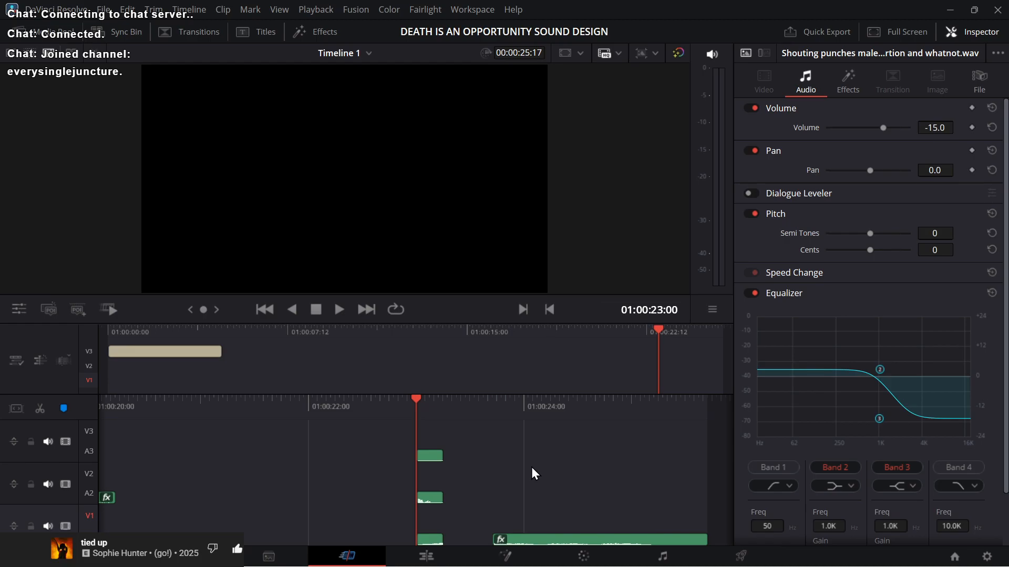
key(alt+Tab)
key(alt+Tab)
key(alt+Tab)
key(alt+Tab)
key(alt+Tab)
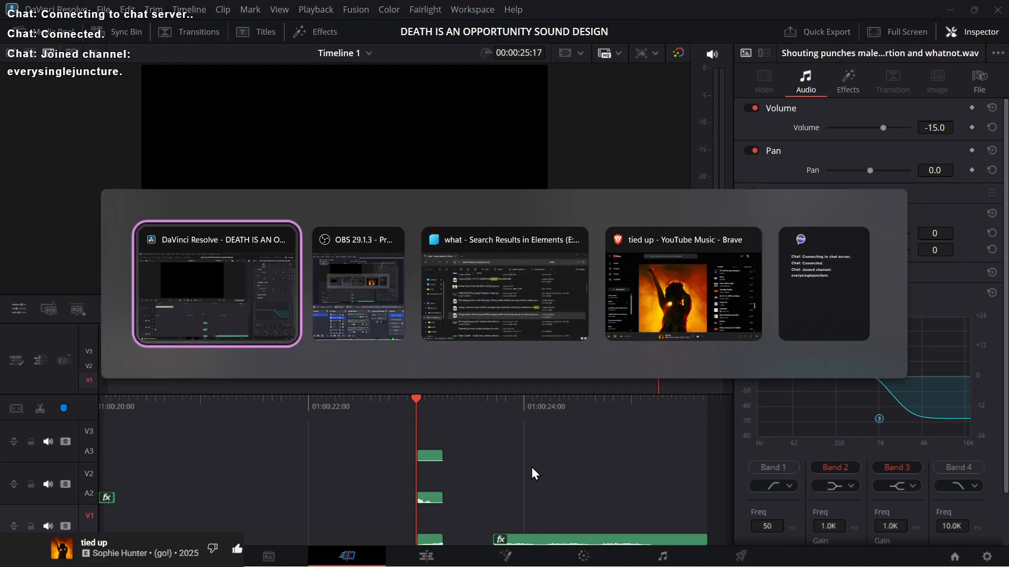
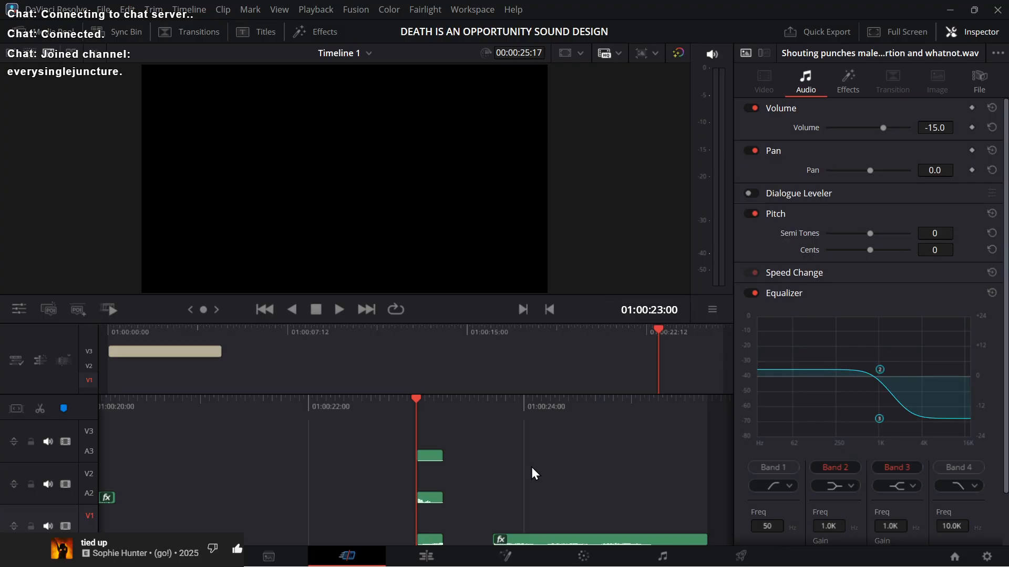
Step: Step through the timeline's edit points back to the end of the title clip and forward to the end of the wind chimes clip
key(Up)
key(Up)
key(Up)
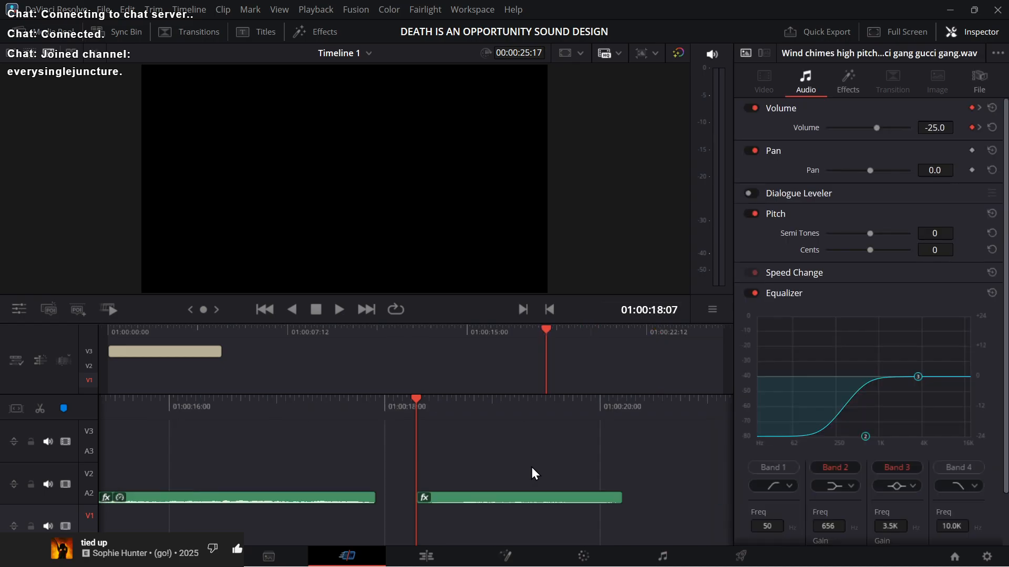
key(Up)
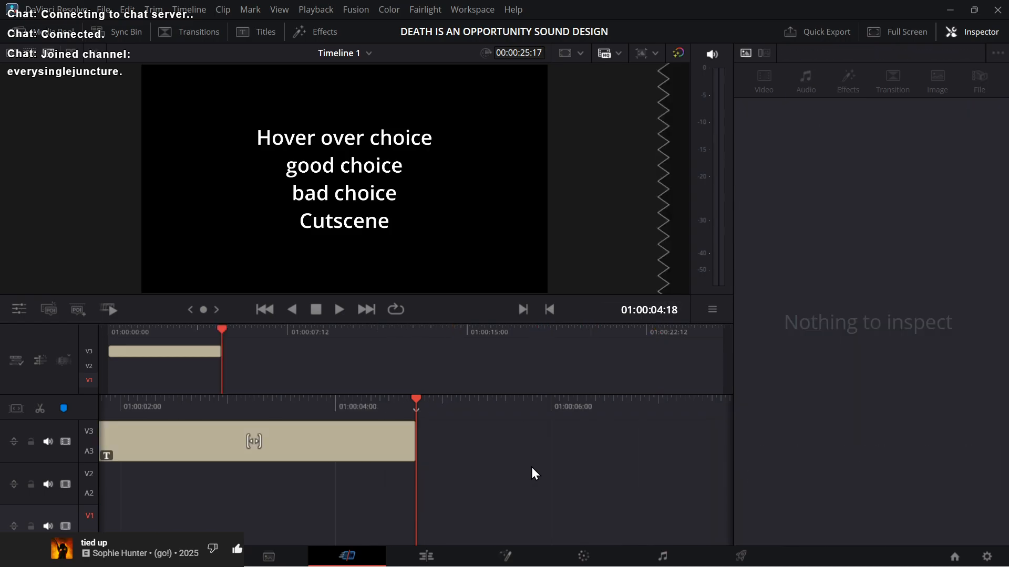
key(Down)
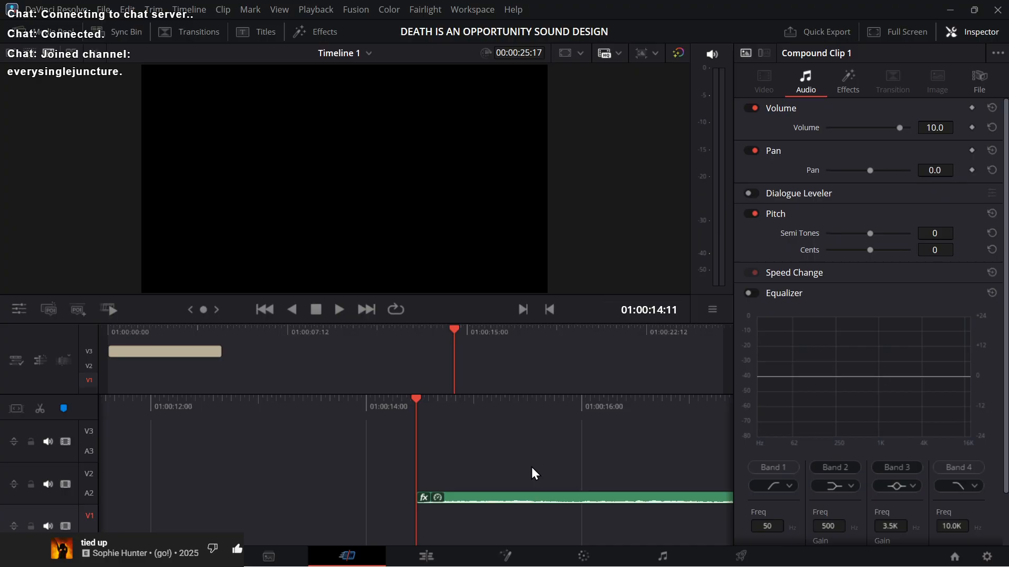
key(Down)
key(Down)
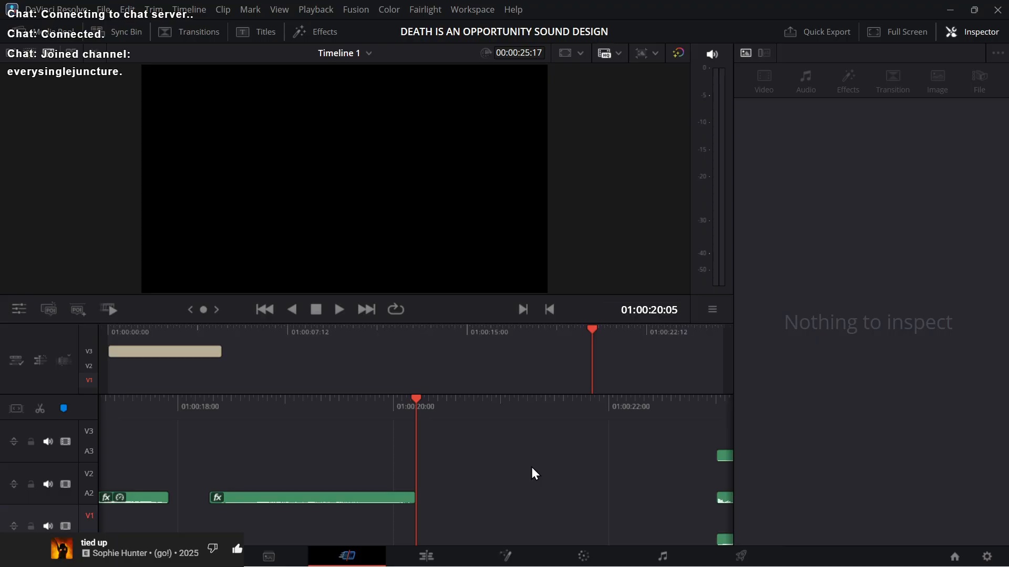
Step: Play back the short stacked clips and the alarm compound clip to check how they sound
key(slash)
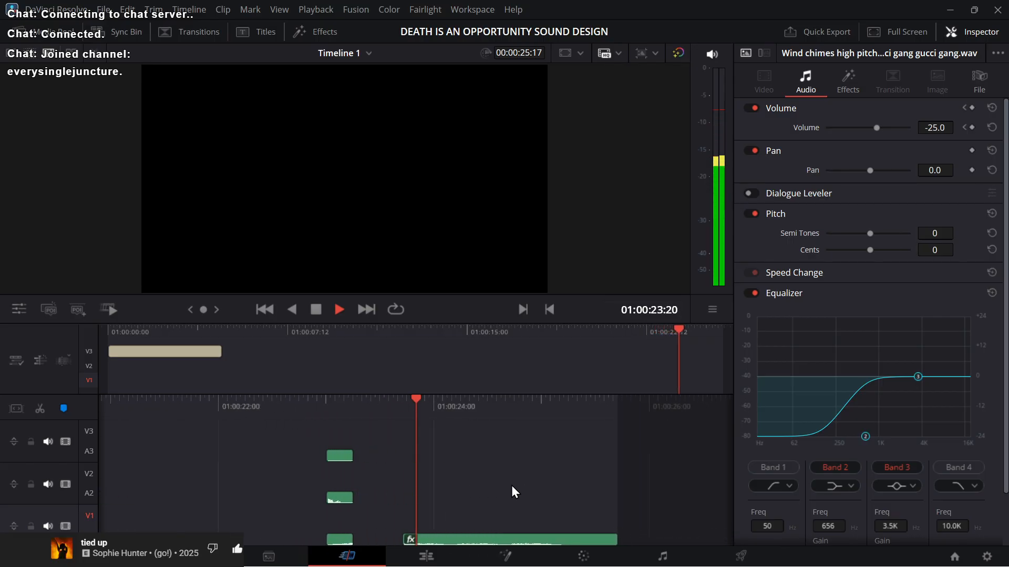
key(space)
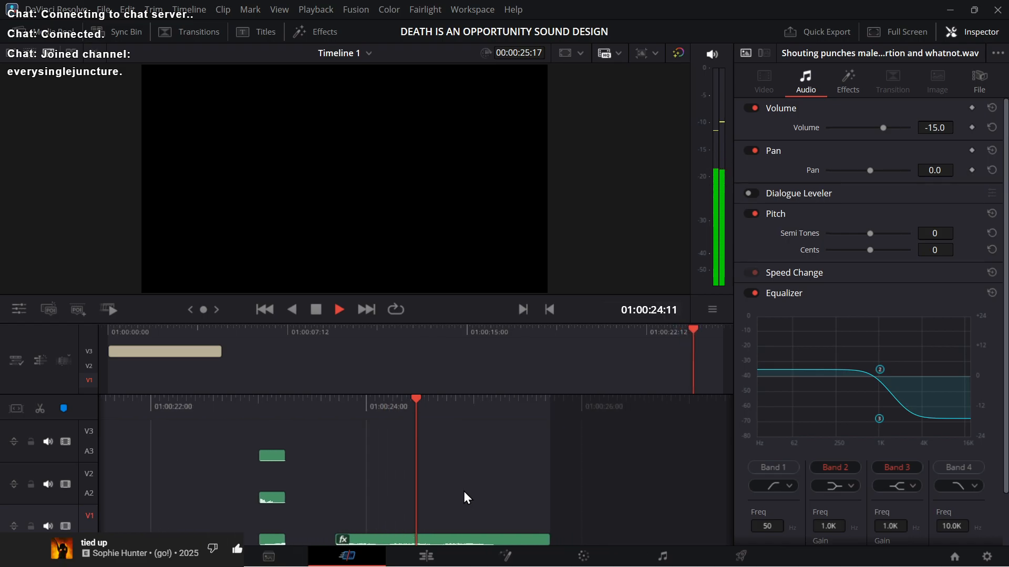
key(Up)
key(space)
key(space)
key(Left)
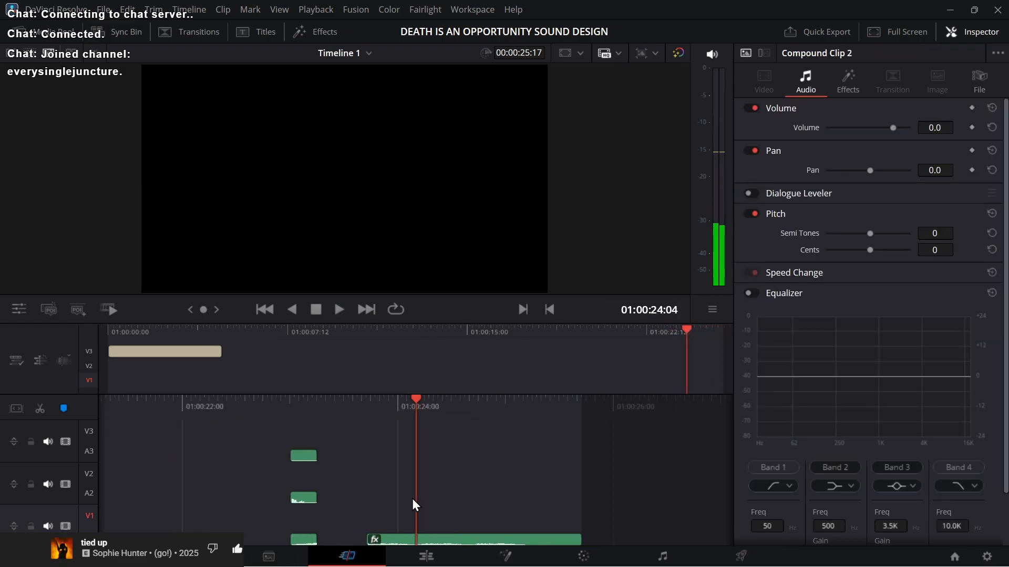
Step: Show the Effects library for the alarm compound clip and clear the clip selection
click(471, 539)
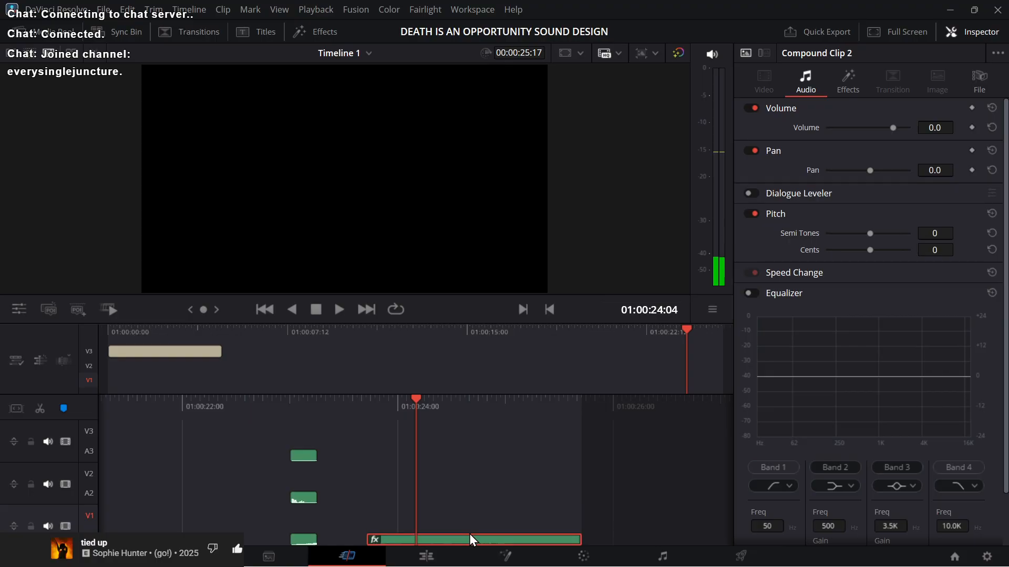
click(313, 39)
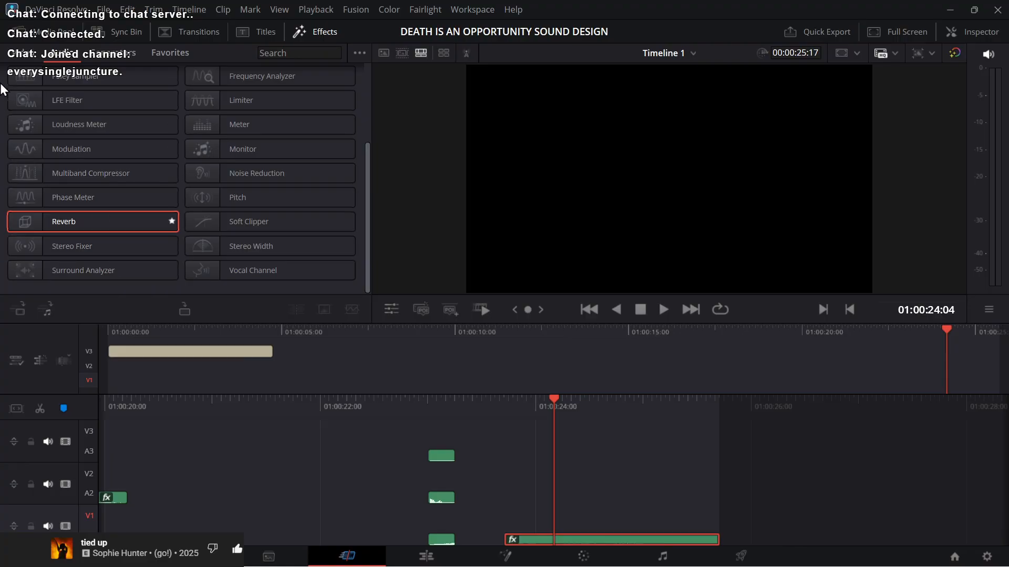
click(589, 468)
drag(588, 468, 644, 469)
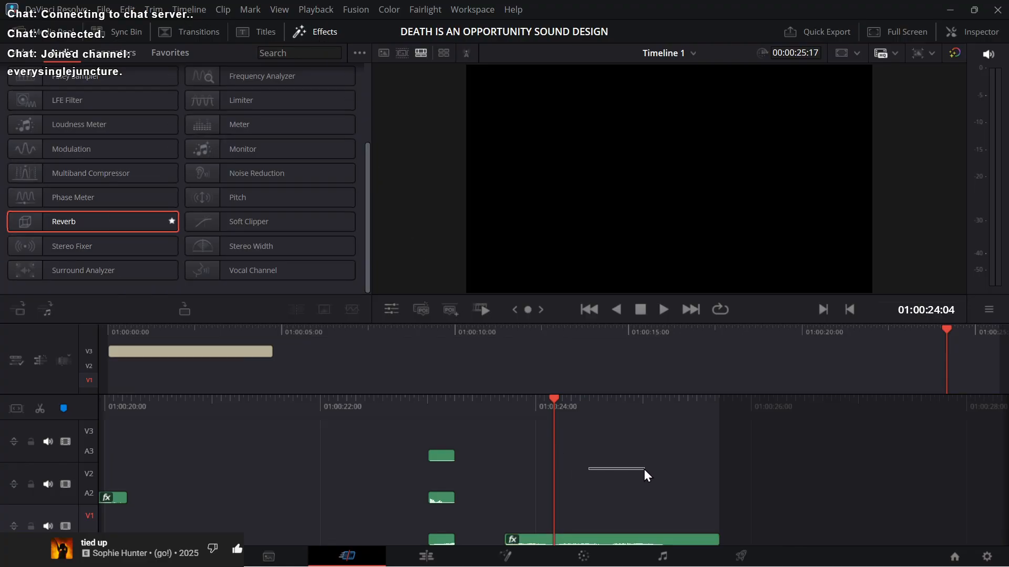
Step: Switch to File Explorer and add the Cursed Plankton meme video to track V1 after the alarm compound clip
key(End)
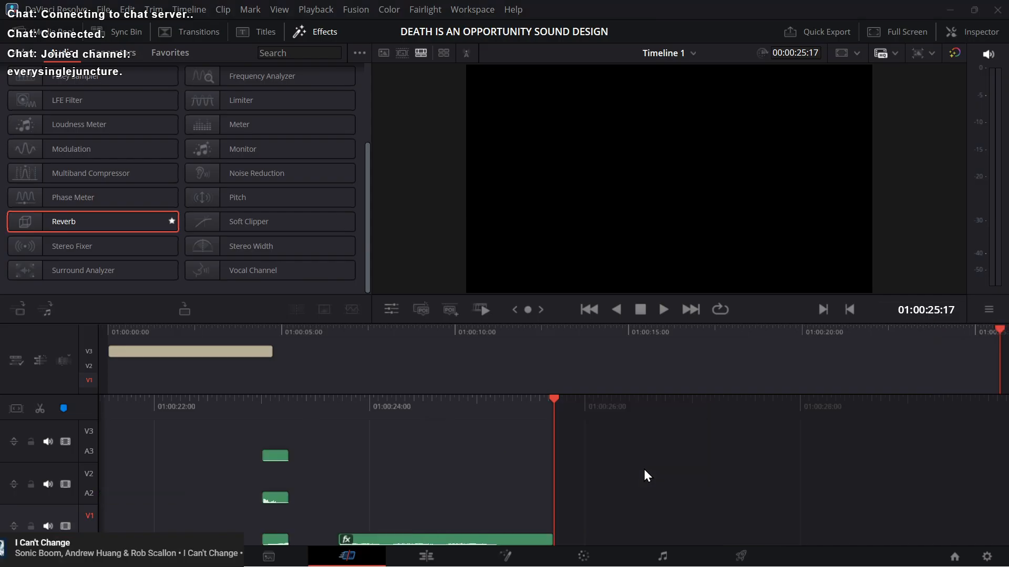
key(alt+Tab)
key(alt+Tab)
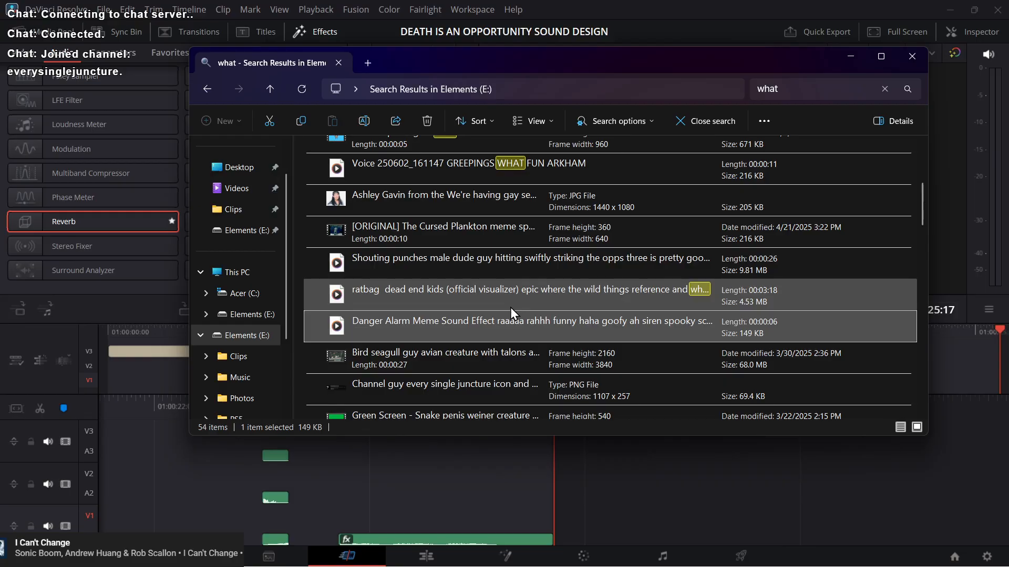
scroll(510, 308, down, 1)
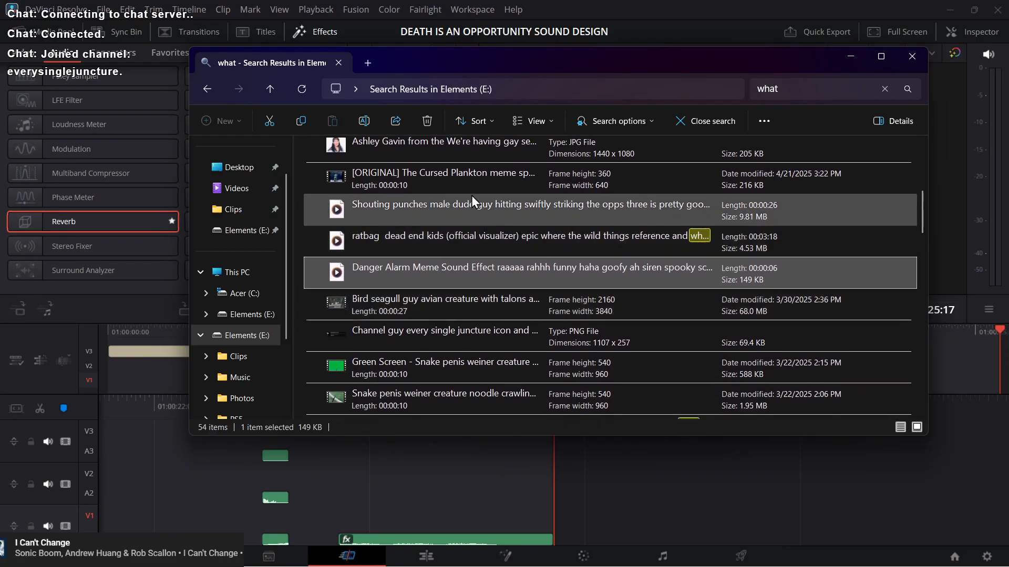
click(450, 178)
drag(488, 181, 618, 515)
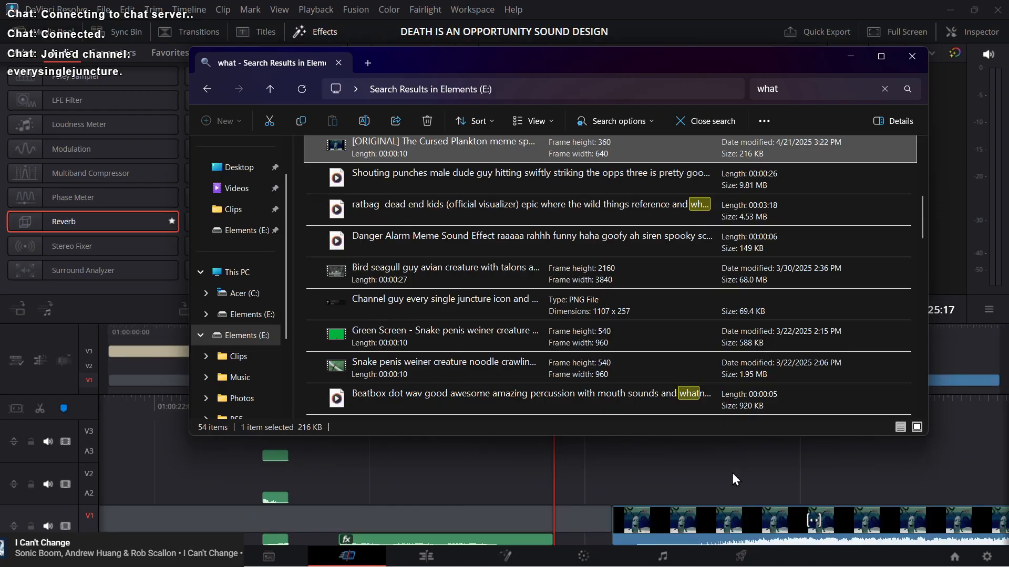
Step: Play the Cursed Plankton clip forward and backward, including from its start, to judge which part of its audio is usable
key(space)
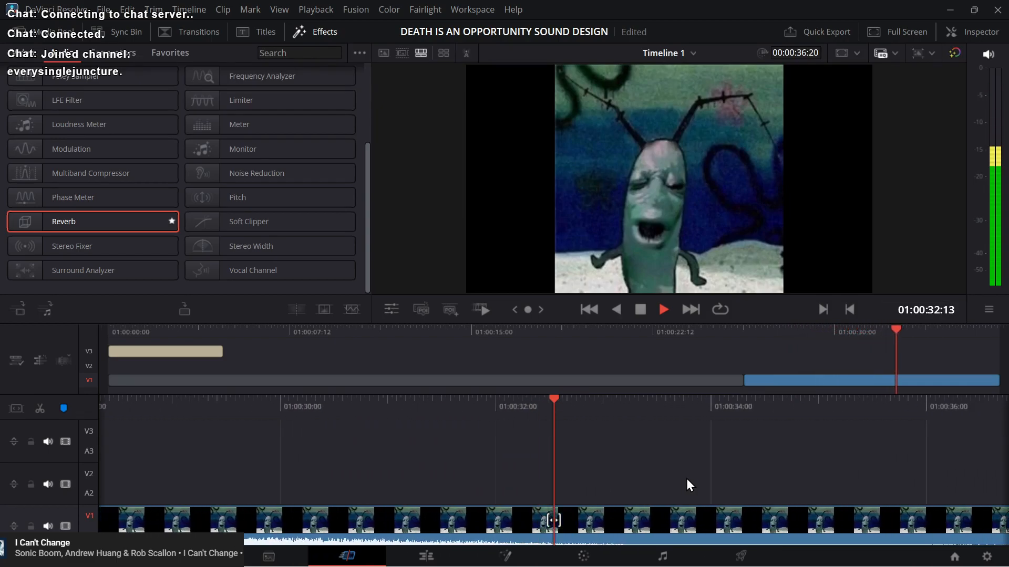
key(space)
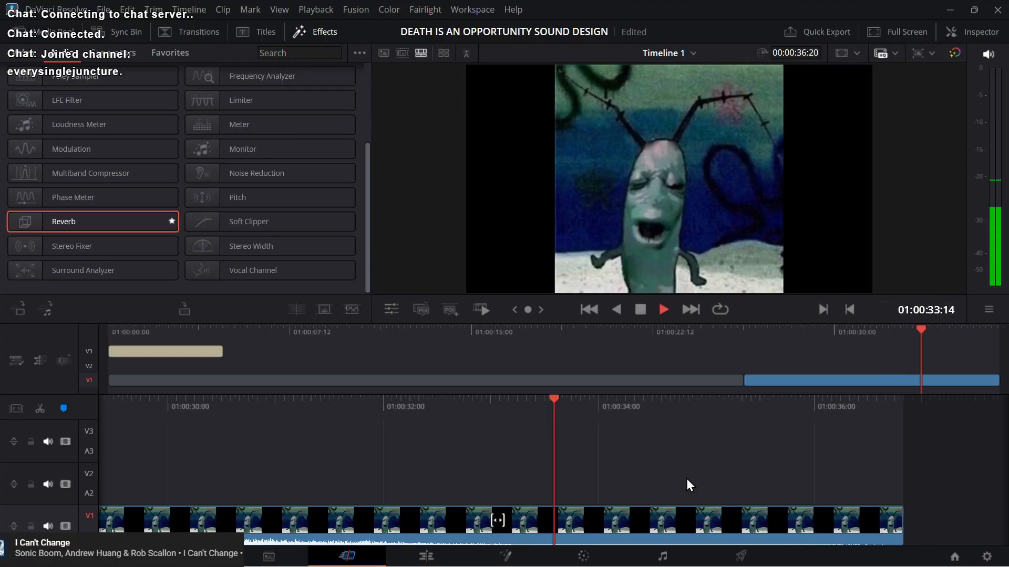
click(682, 517)
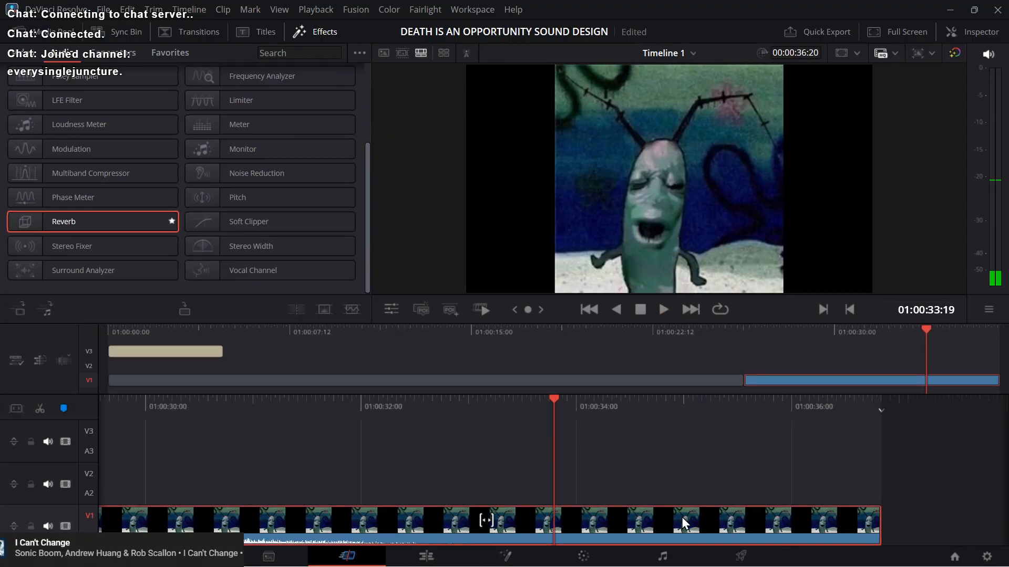
click(639, 480)
key(j)
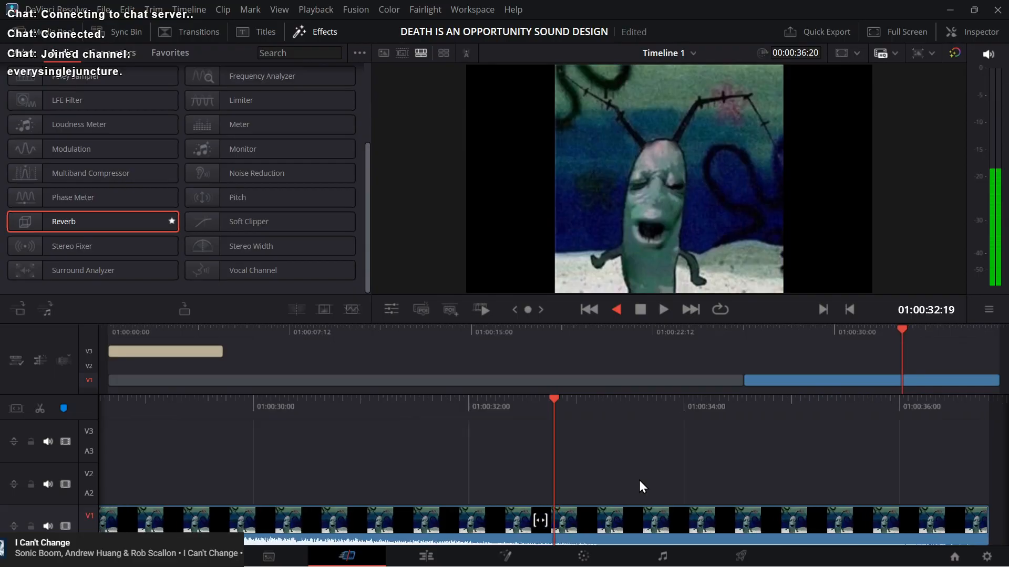
key(l)
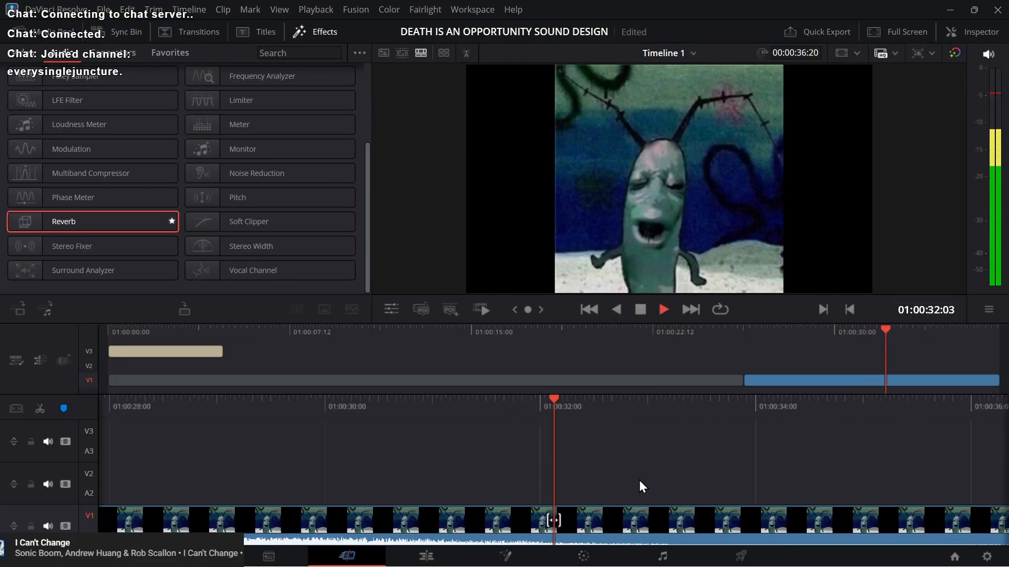
key(k)
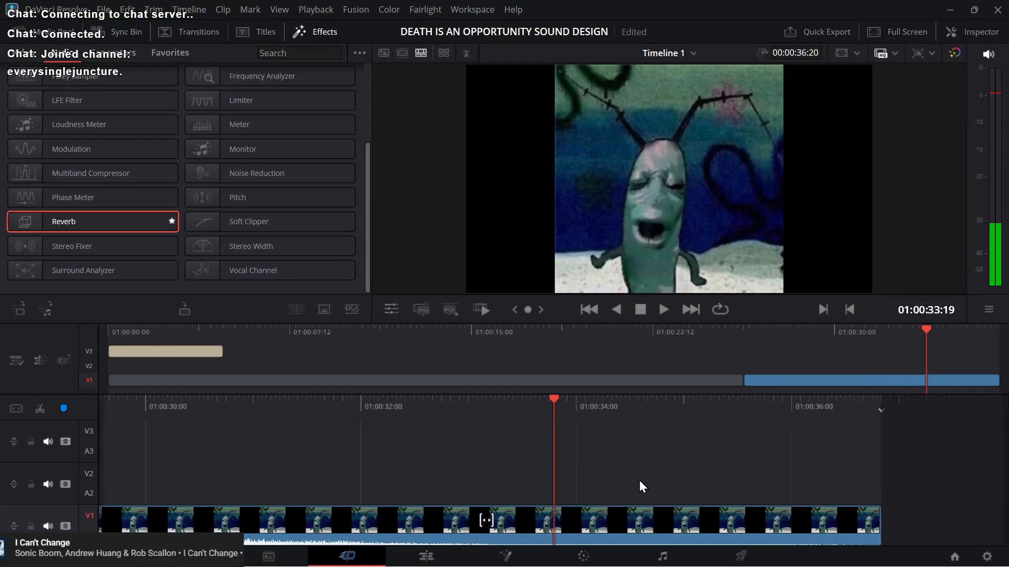
key(Up)
key(l)
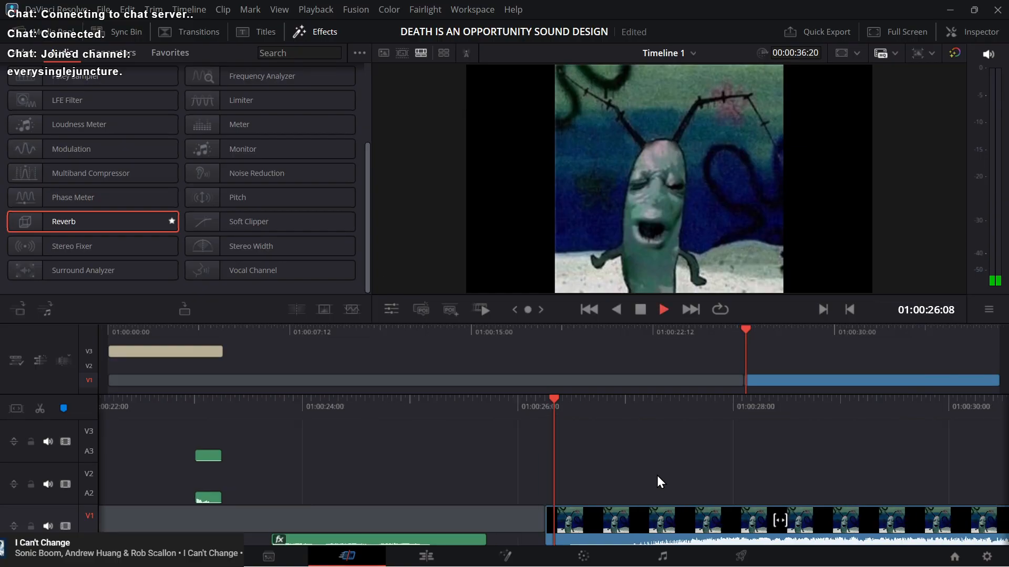
key(k)
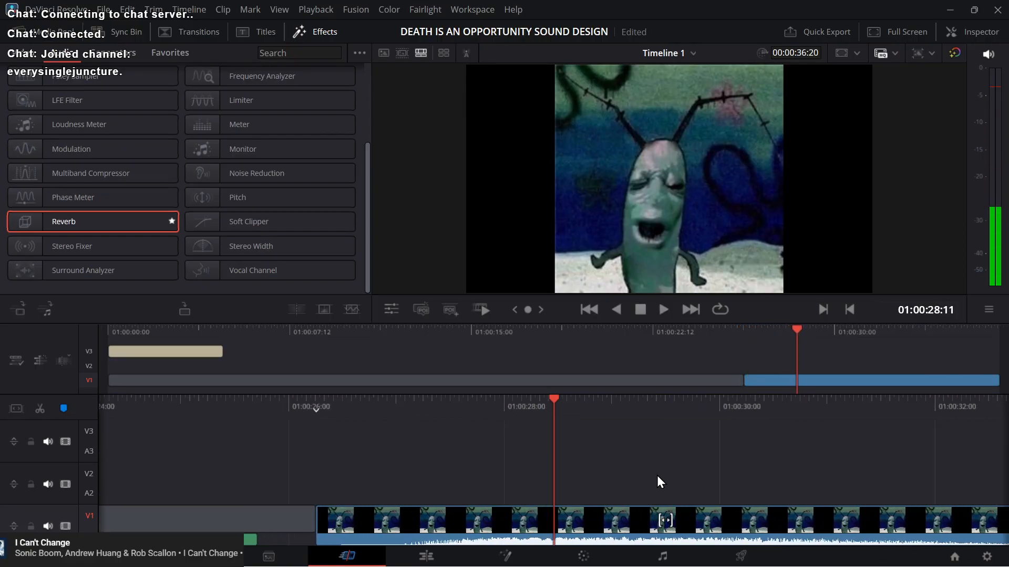
Step: Open the Cursed Plankton clip's audio settings in the Inspector
key(alt+Tab)
key(alt+Tab)
key(alt+shift+Tab)
key(alt+shift+Tab)
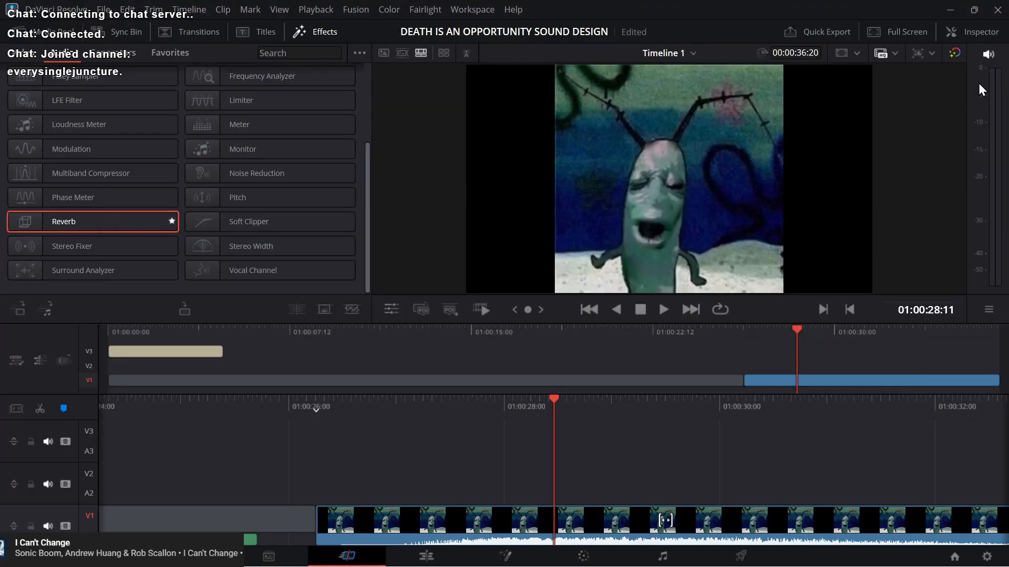
click(970, 39)
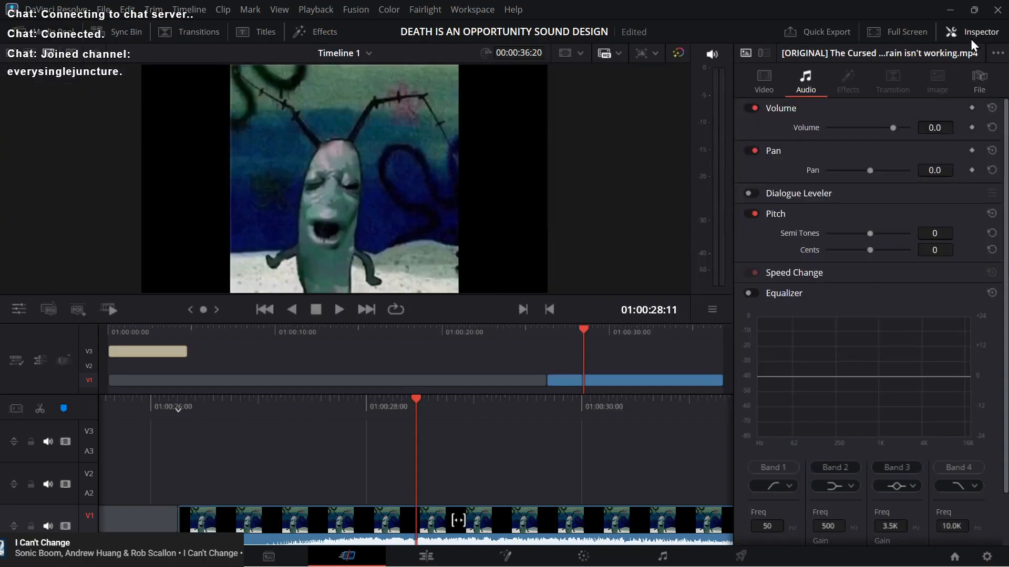
key(alt+Tab)
key(alt+Tab)
key(alt+Tab)
key(alt+Tab)
key(alt+shift+Tab)
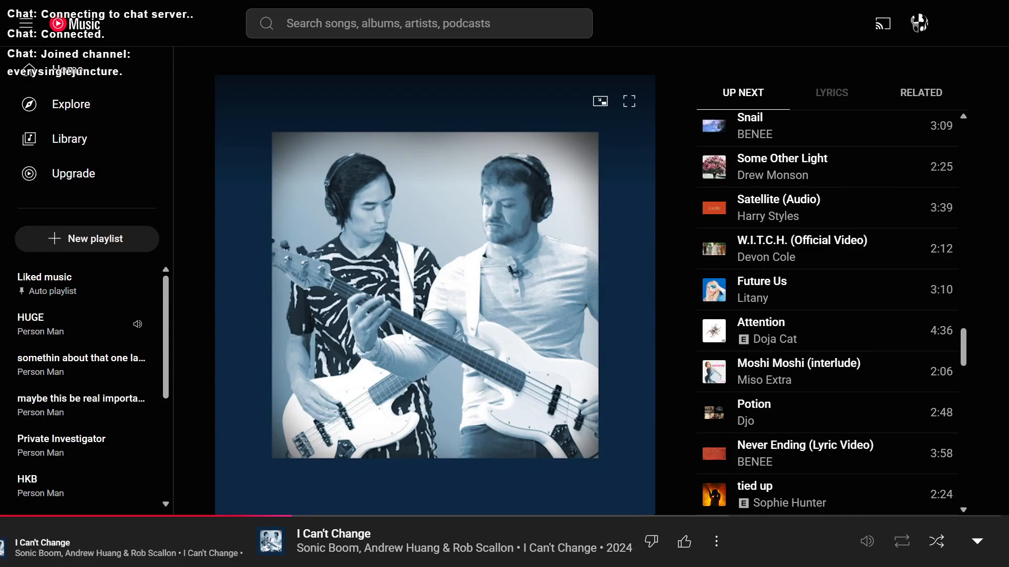
key(alt+Tab)
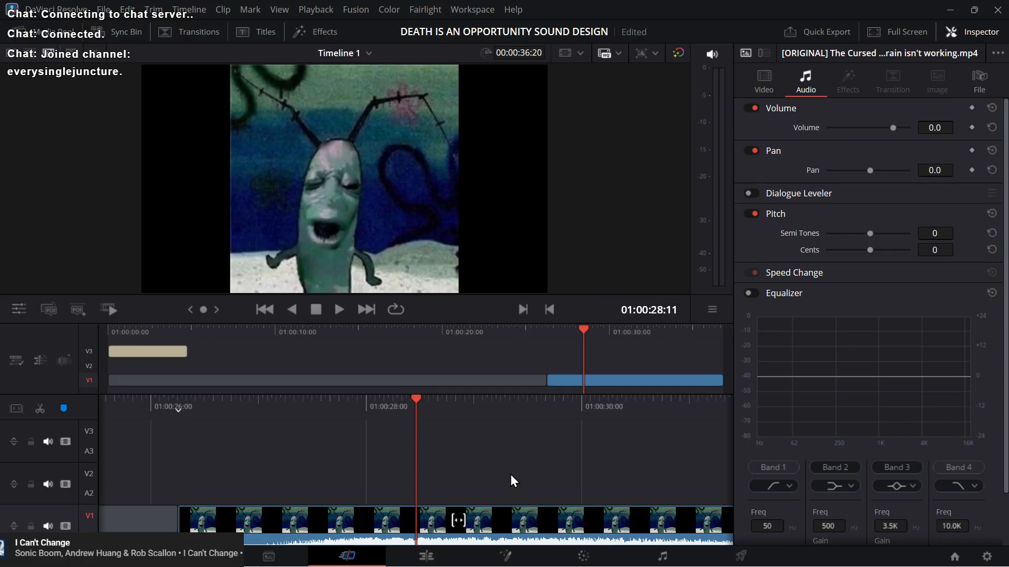
Step: Play the Cursed Plankton clip from its start to hear the opening of its audio
key(Down)
key(Up)
key(space)
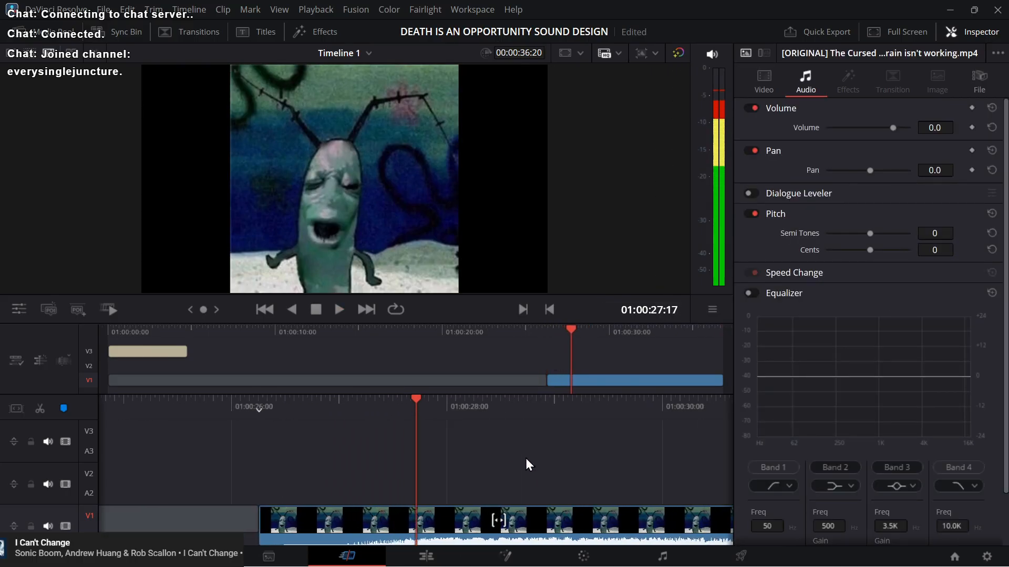
Step: Show the Effects library for the Cursed Plankton clip, browse the Fairlight audio effects, and clear the clip selection
click(533, 514)
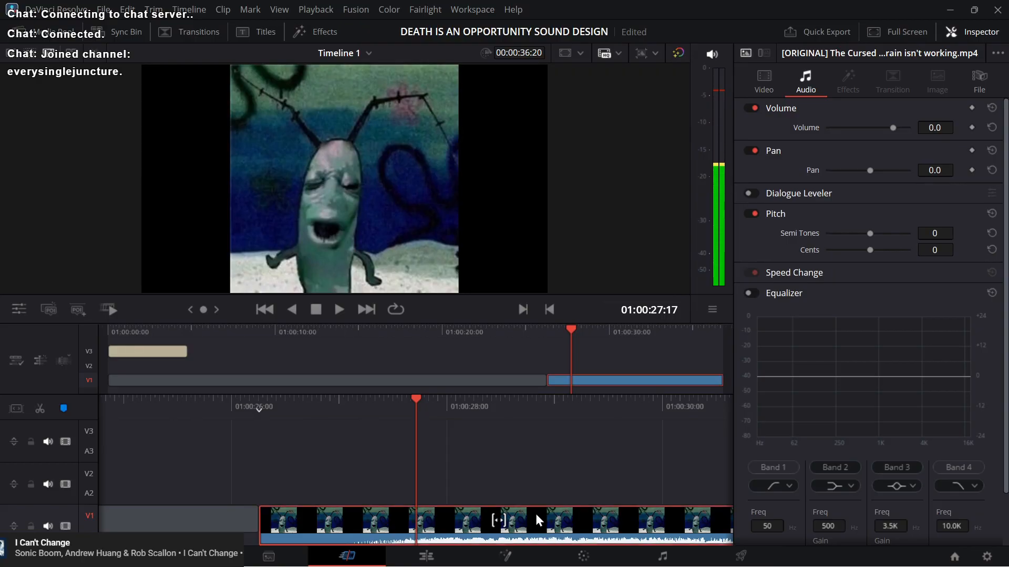
click(322, 31)
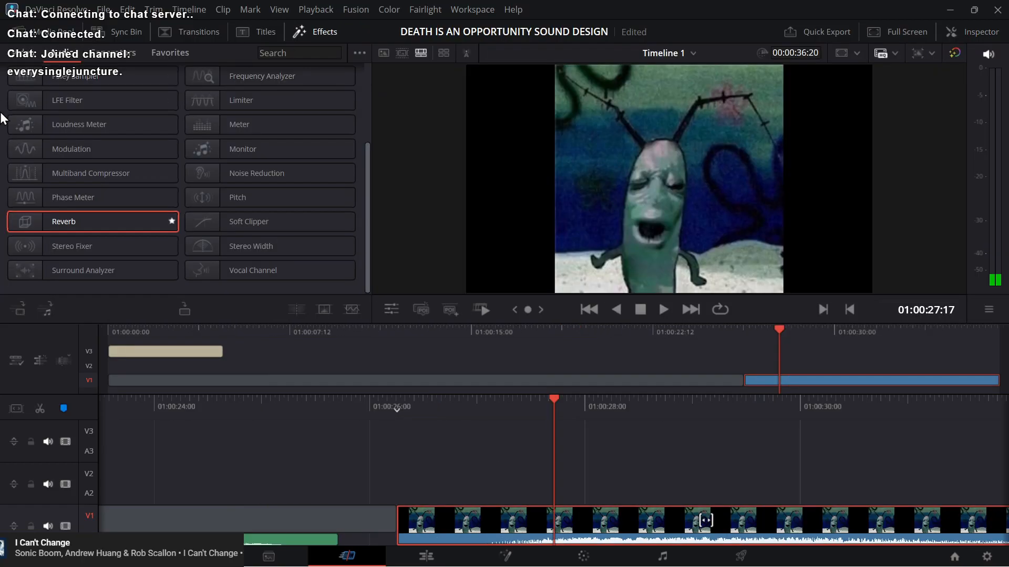
scroll(1, 169, up, 2)
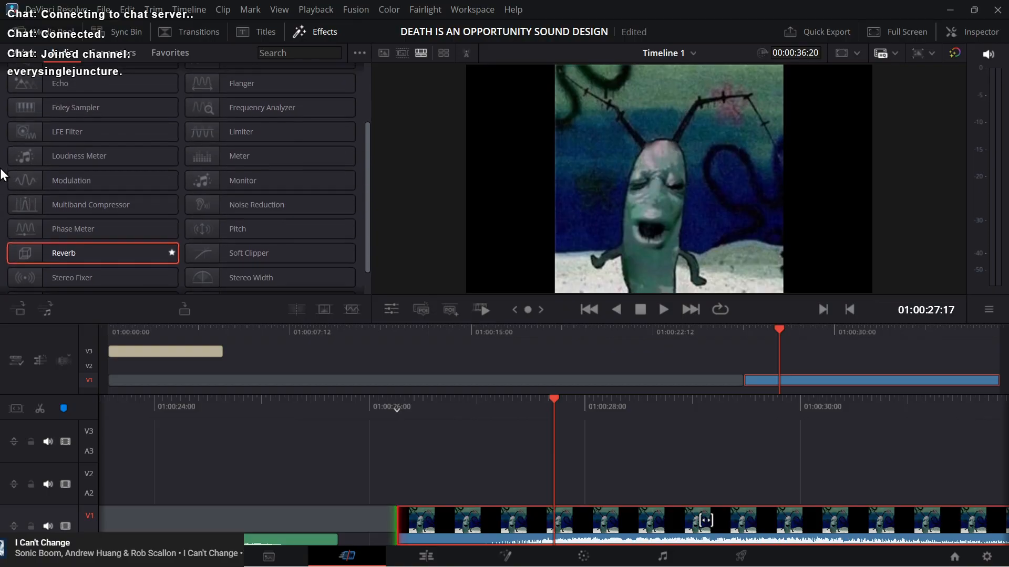
scroll(1, 169, up, 1)
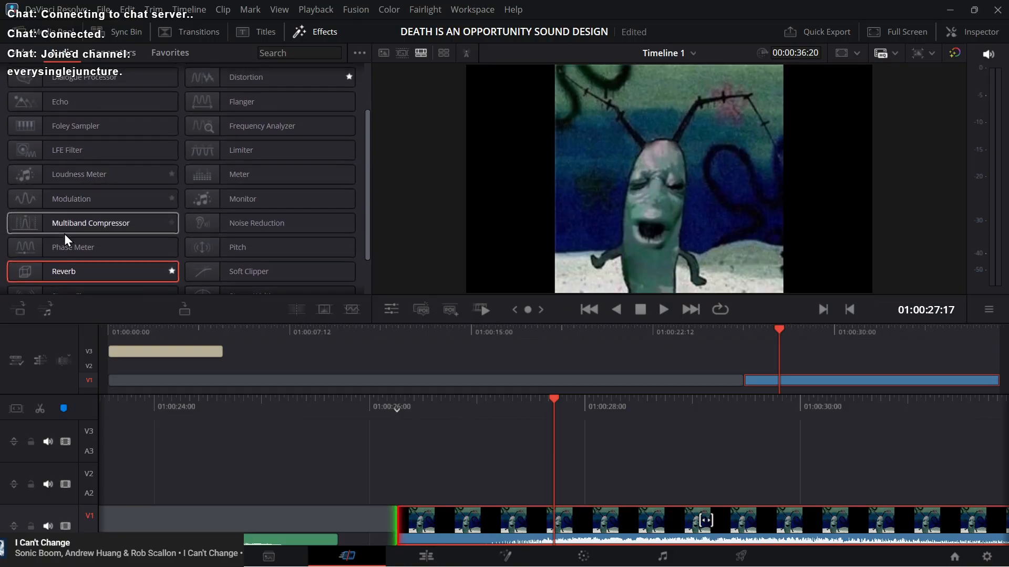
scroll(2, 173, up, 4)
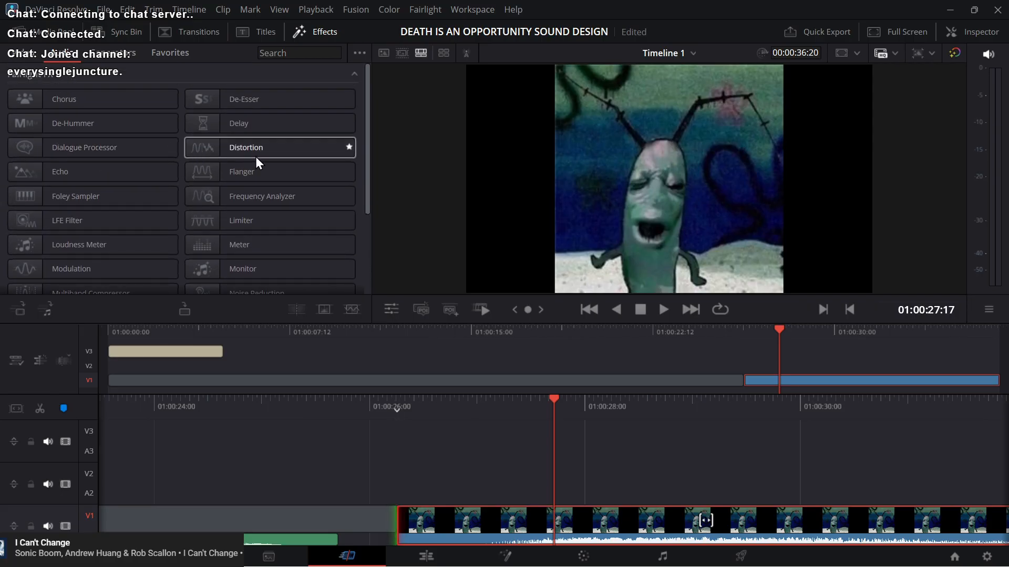
scroll(1, 269, down, 5)
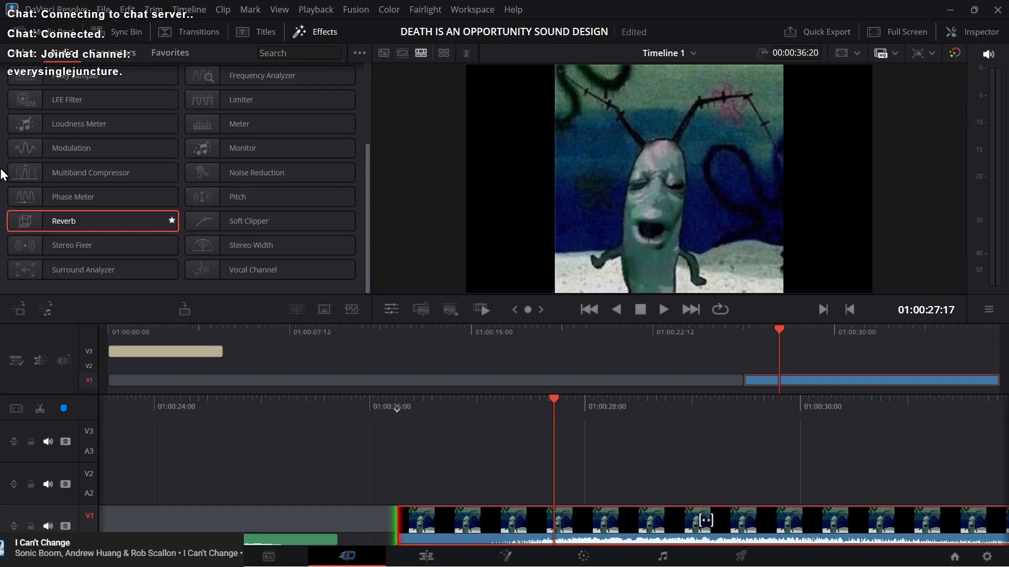
scroll(2, 175, up, 5)
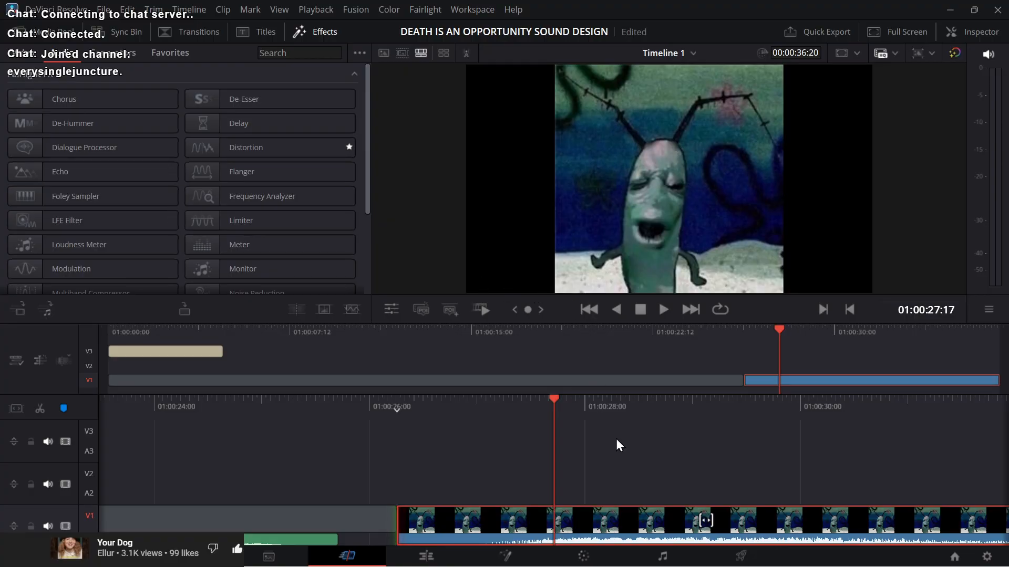
click(679, 469)
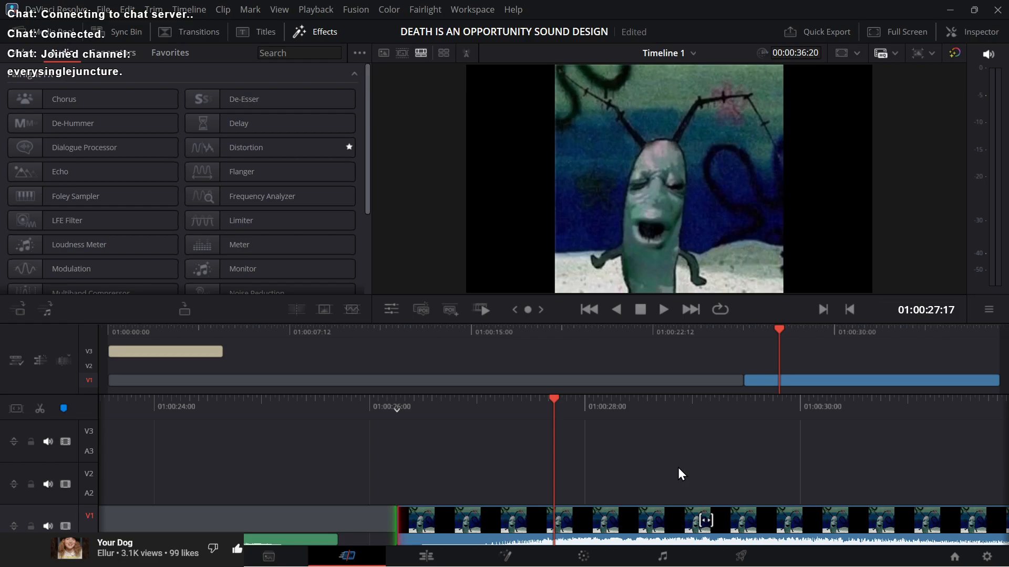
key(alt+Tab)
key(alt+Tab)
key(alt+shift+Tab)
key(alt+shift+Tab)
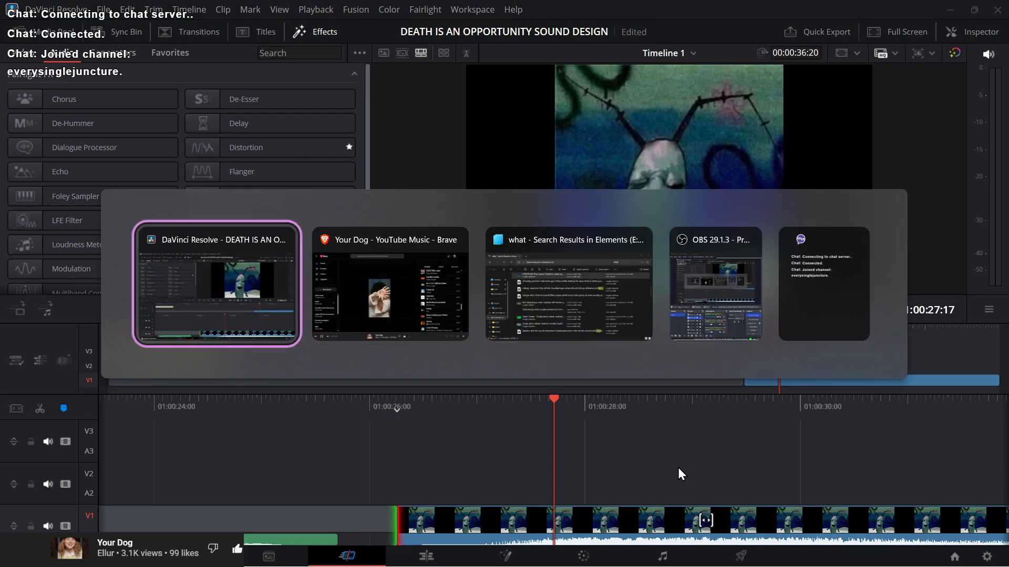
key(alt+Tab)
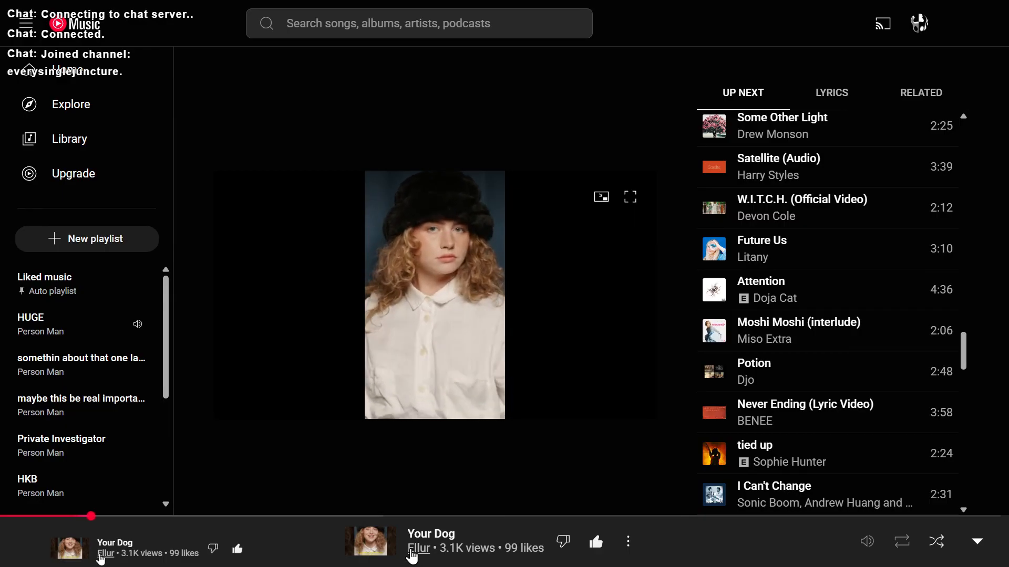
key(alt+Tab)
key(alt+Tab)
key(alt+shift+Tab)
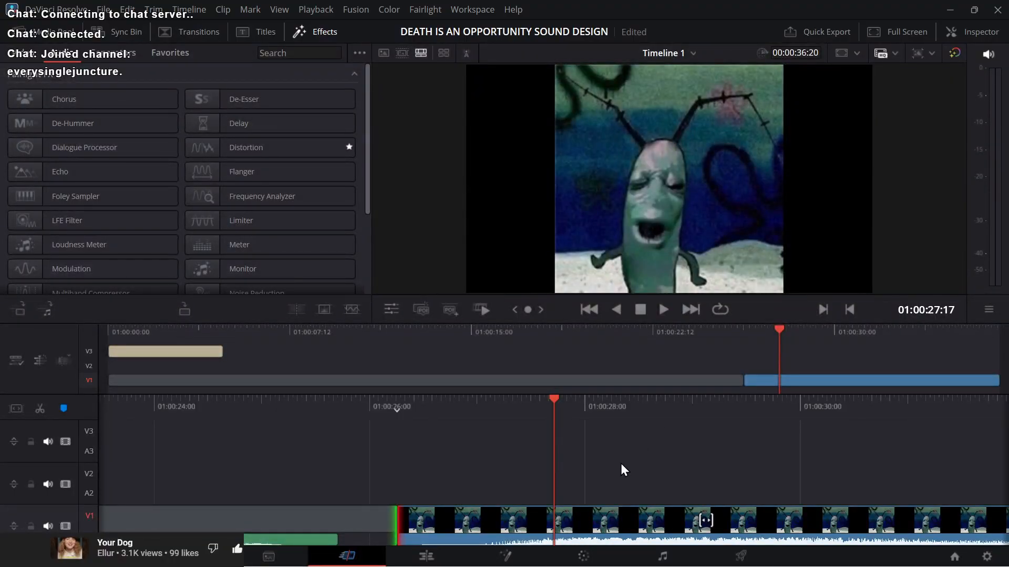
Step: Play the Cursed Plankton clip forward from its start and backward from its end to judge its sound
key(Up)
key(space)
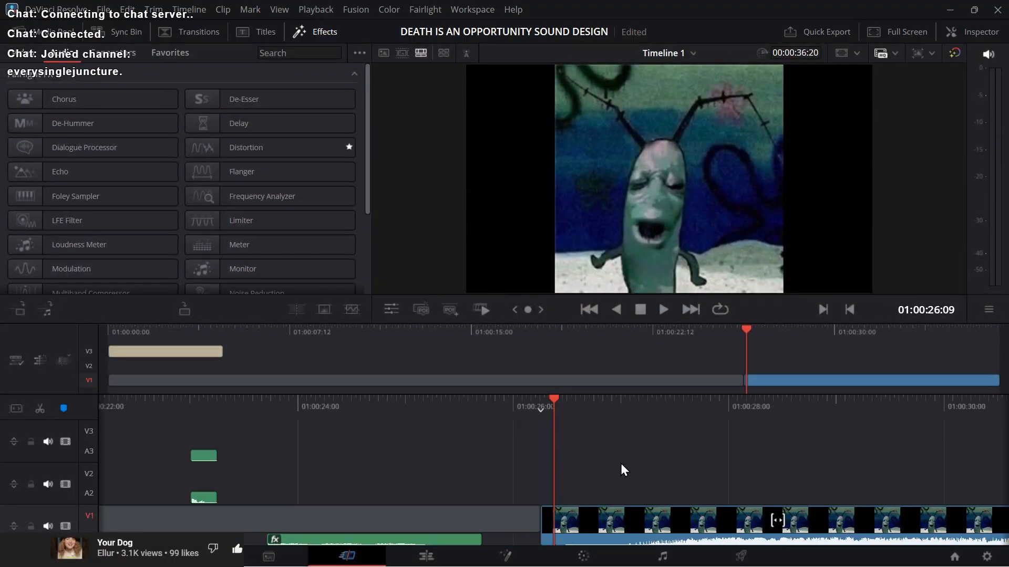
key(Up)
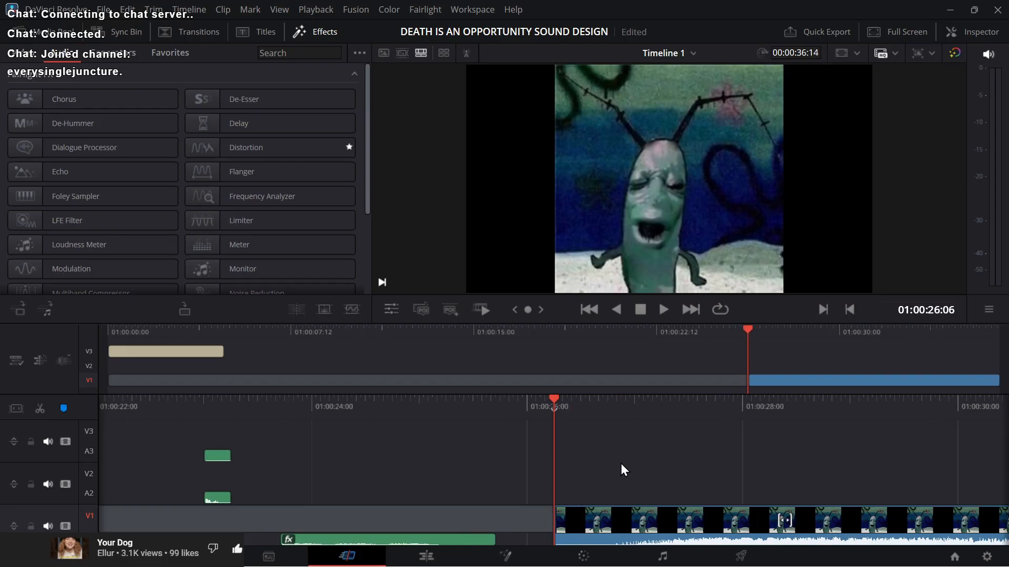
key(space)
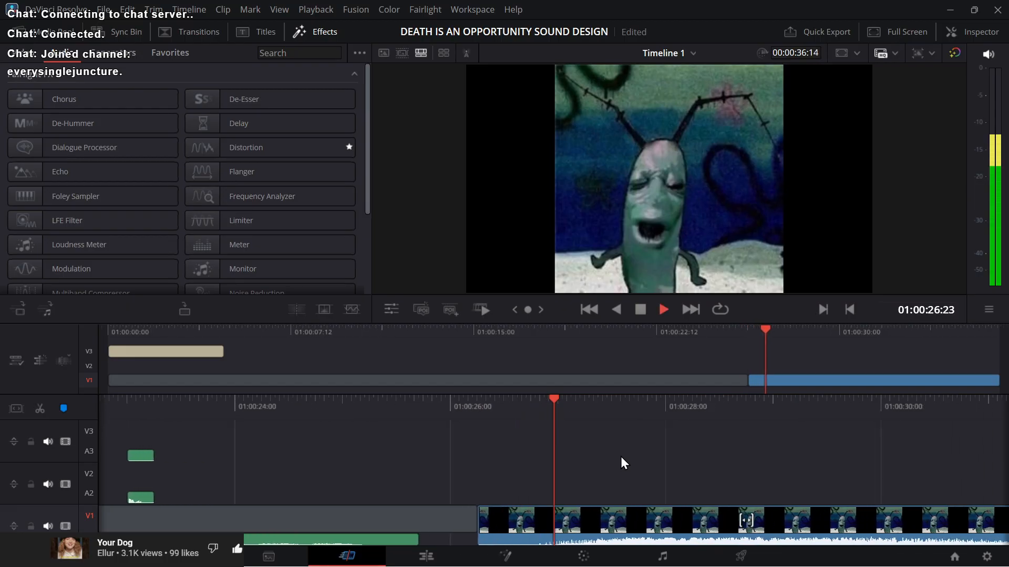
key(space)
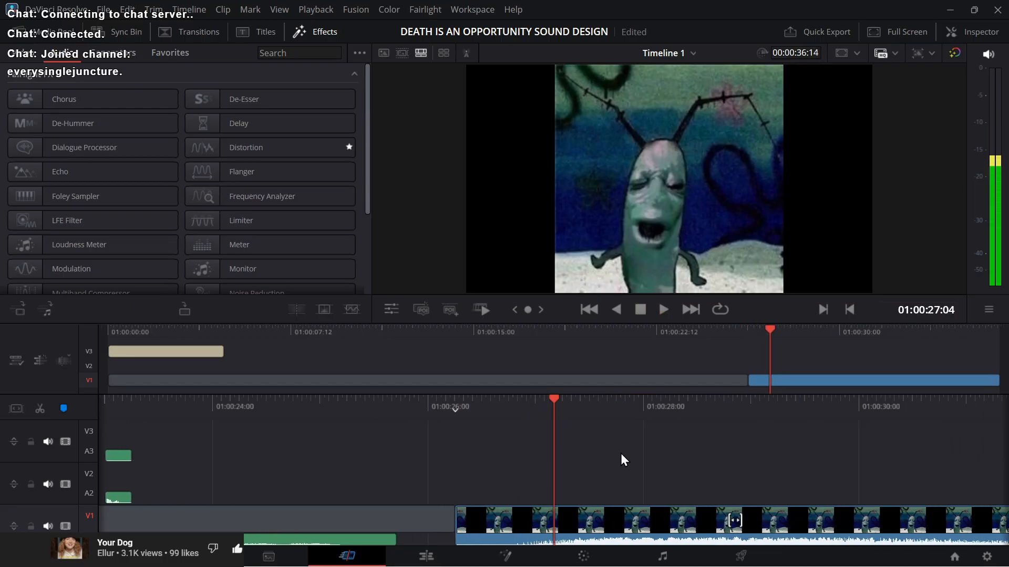
key(Down)
key(j)
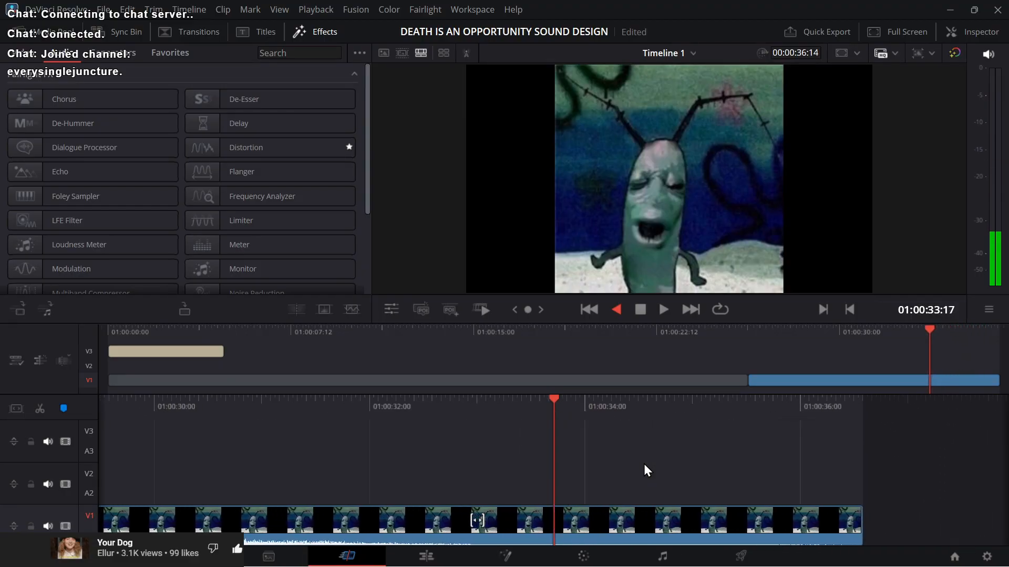
key(Up)
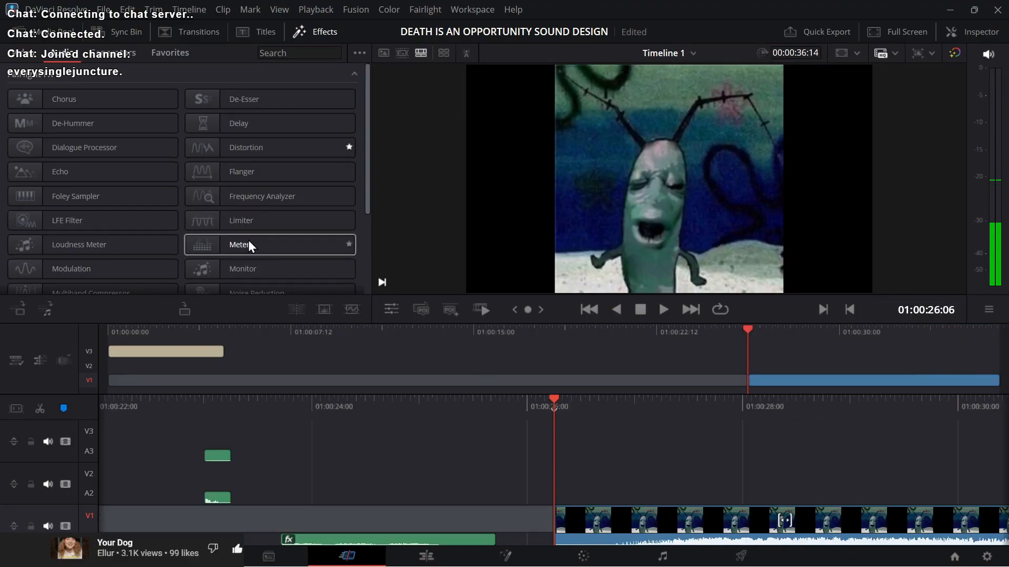
Step: Add a Flanger to the Cursed Plankton clip, try Large and Low before applying the Big Ambient preset, and save the project
double_click(257, 175)
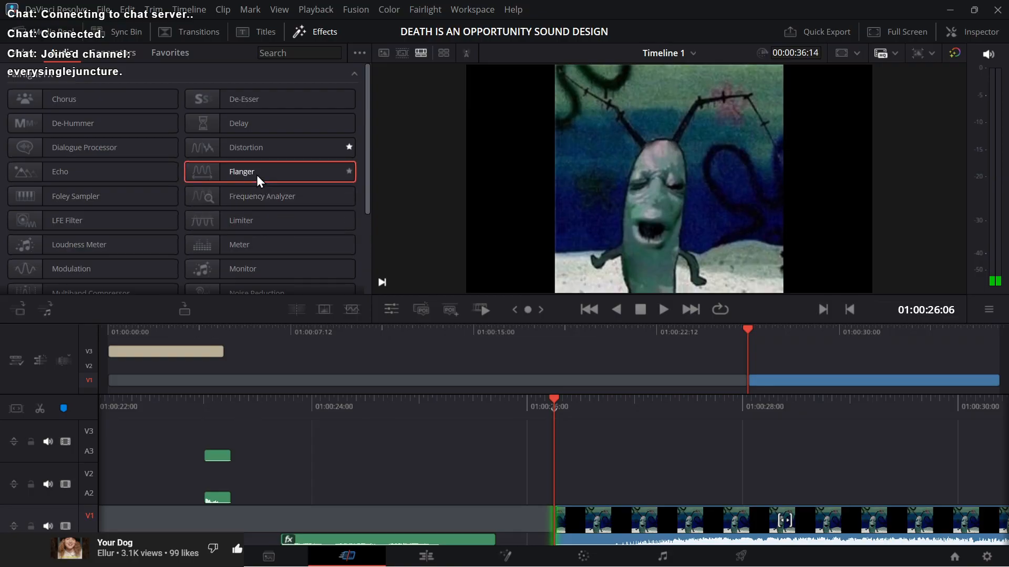
click(357, 124)
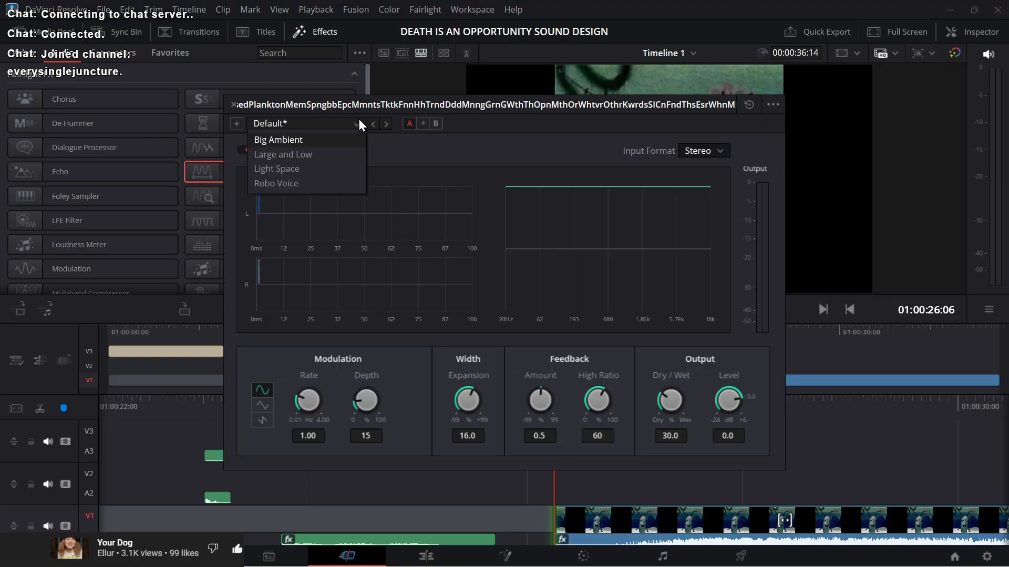
click(335, 153)
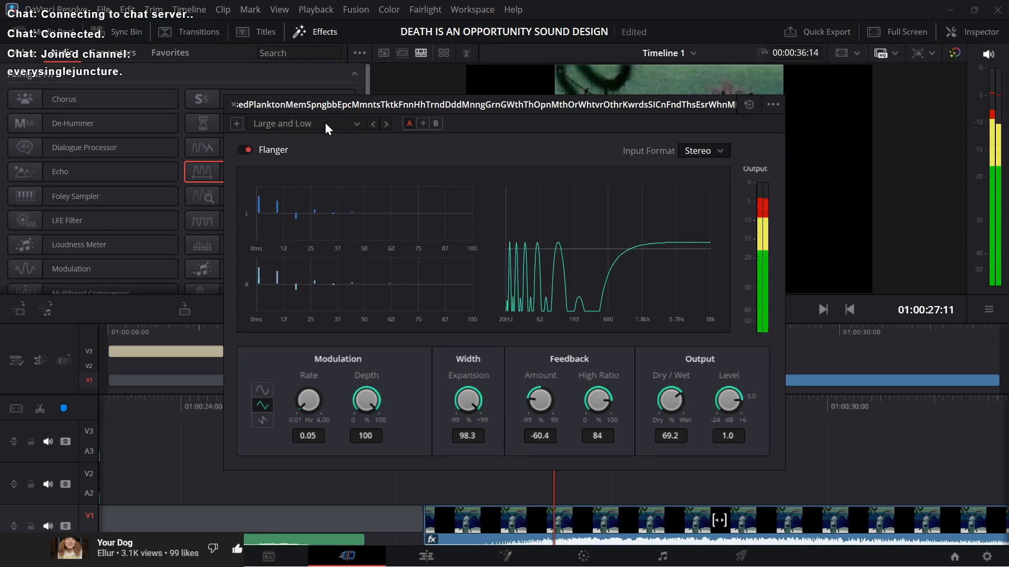
click(324, 122)
click(324, 139)
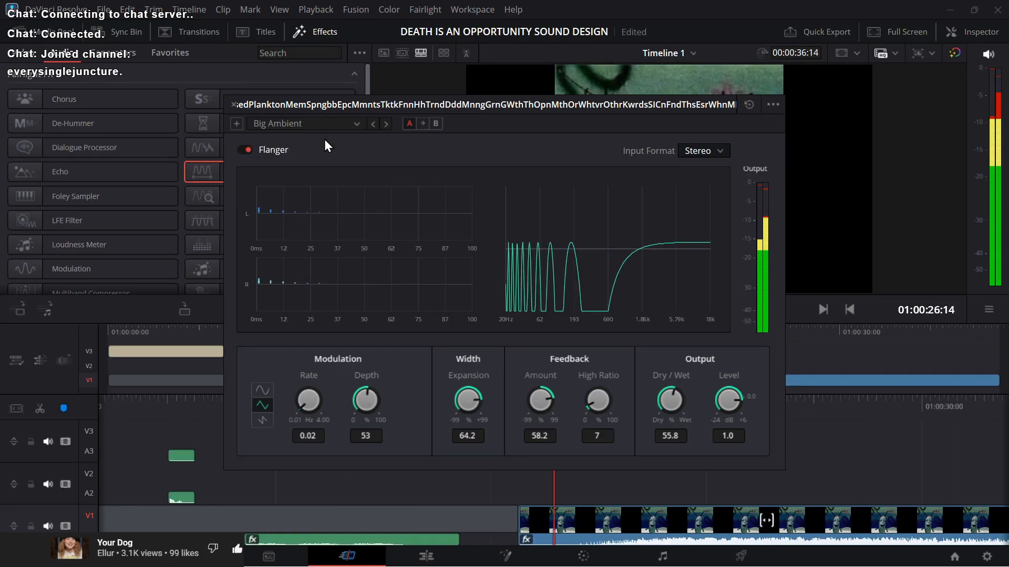
click(235, 104)
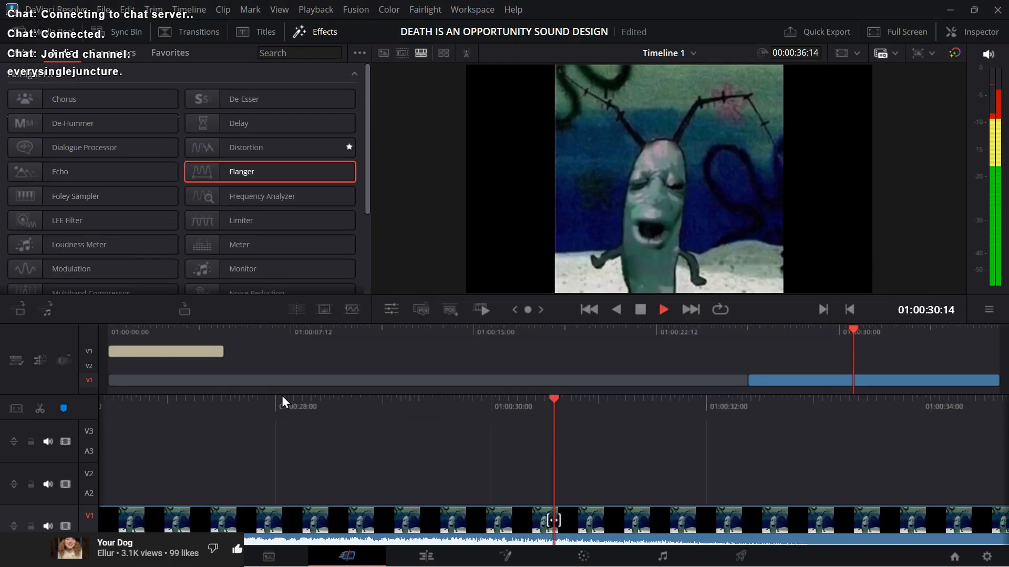
key(space)
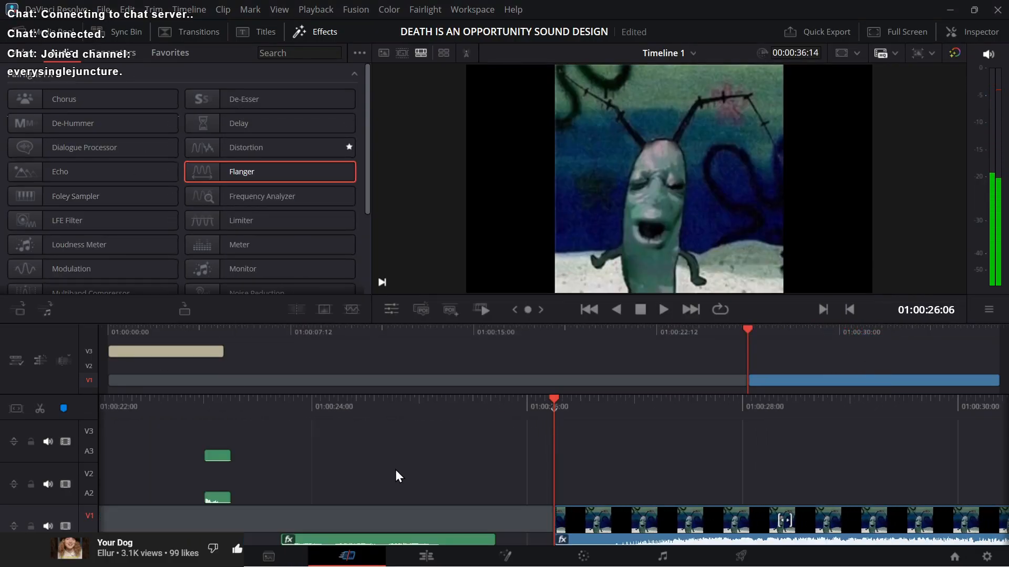
key(ctrl+s)
key(v)
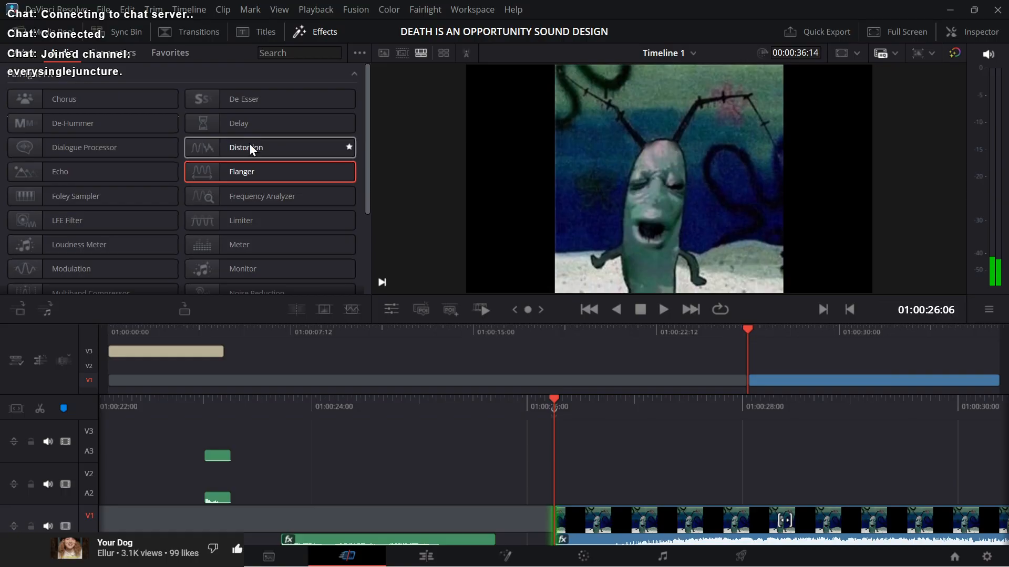
Step: Add the Modulation effect with the Tremelo preset to the Cursed Plankton clip and play the clip to hear it
scroll(79, 242, down, 1)
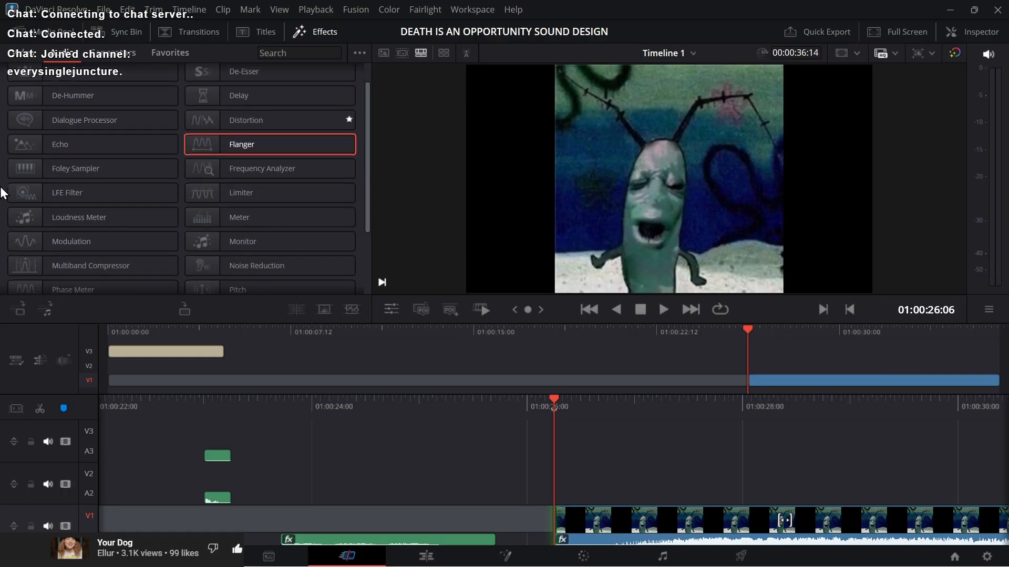
double_click(83, 245)
click(345, 63)
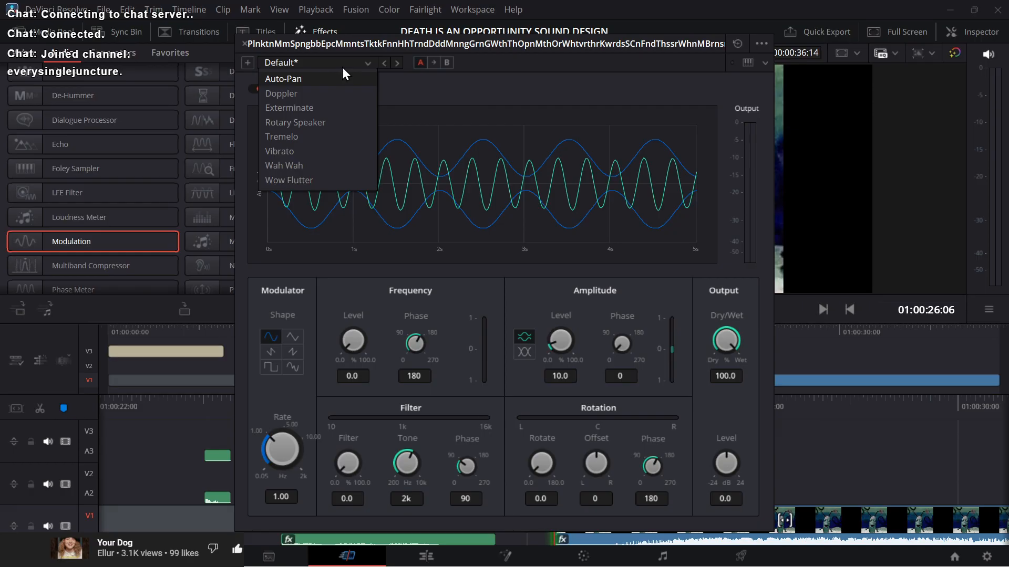
click(304, 142)
key(space)
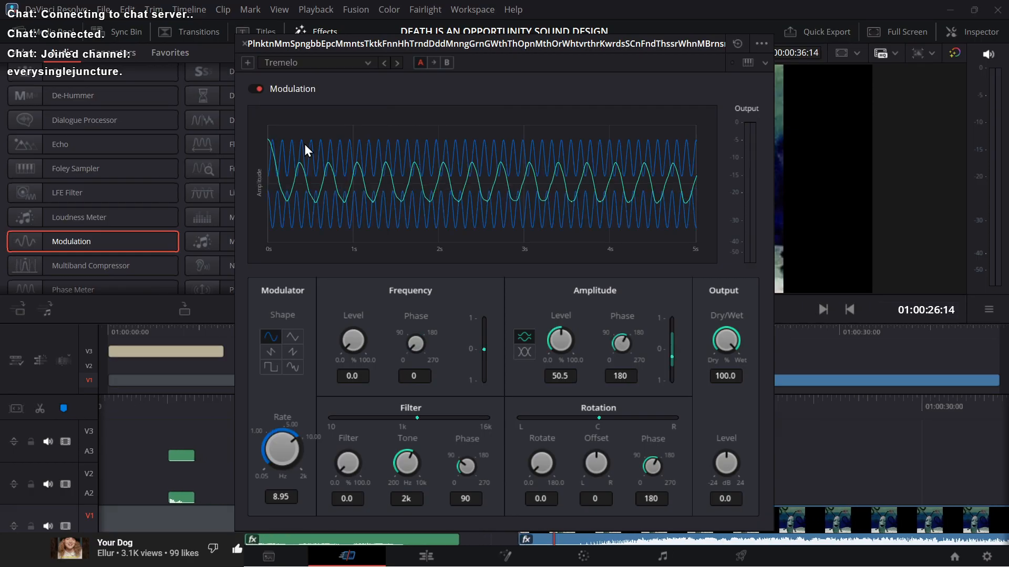
key(space)
Step: Try the Wow Flutter preset on the Modulation effect during playback, and switch back to the Tremelo preset
click(358, 64)
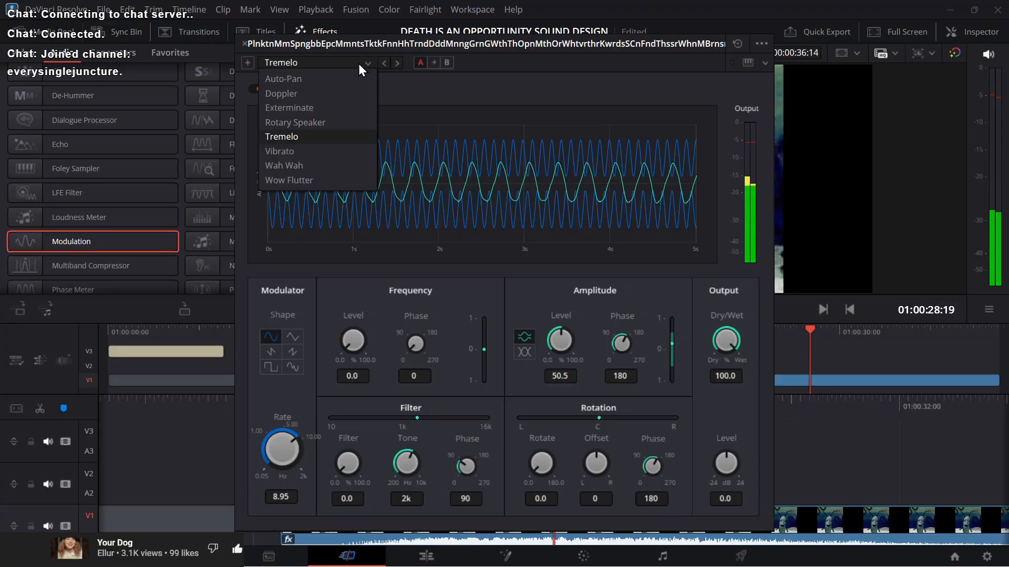
click(289, 180)
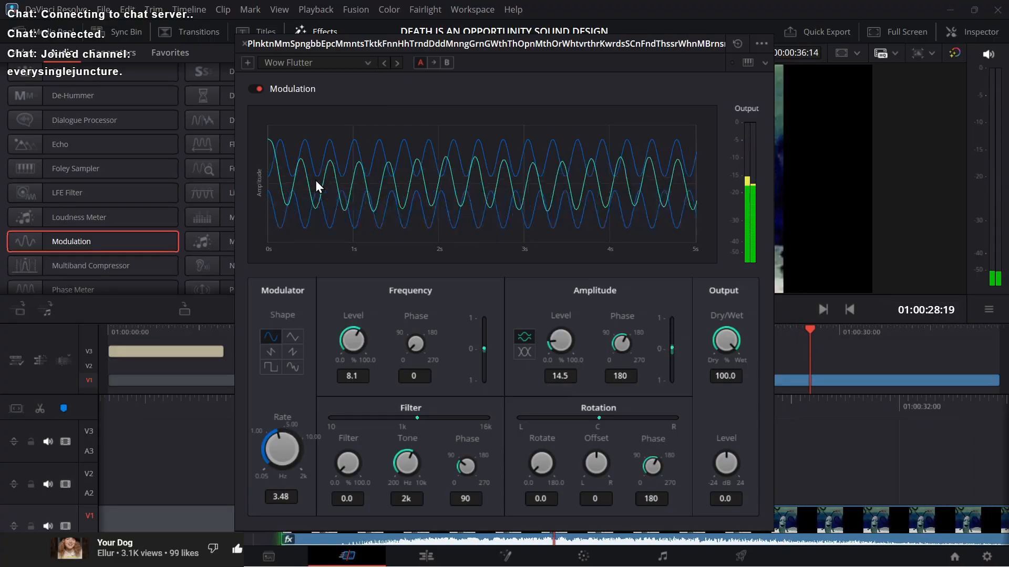
key(space)
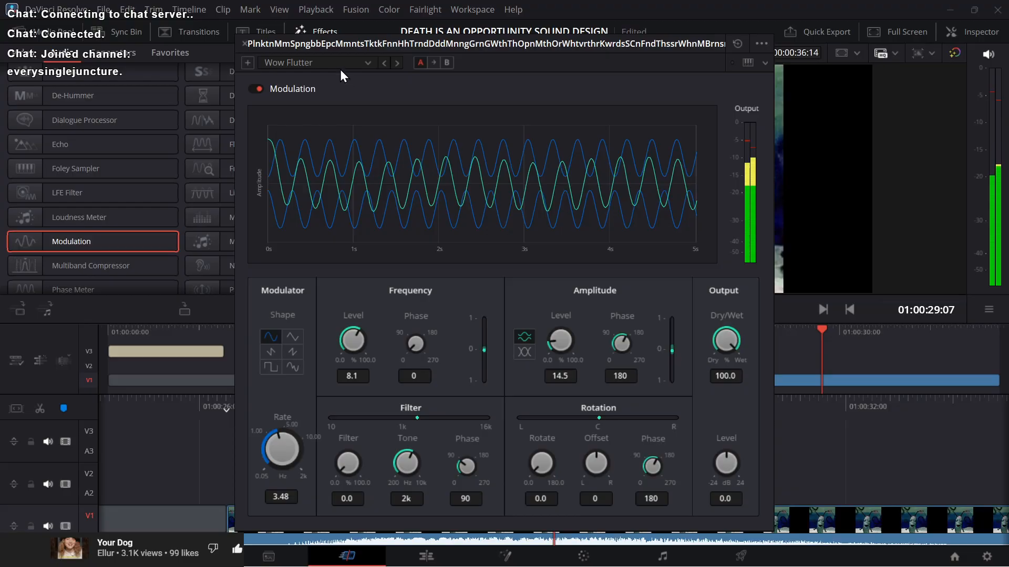
click(329, 59)
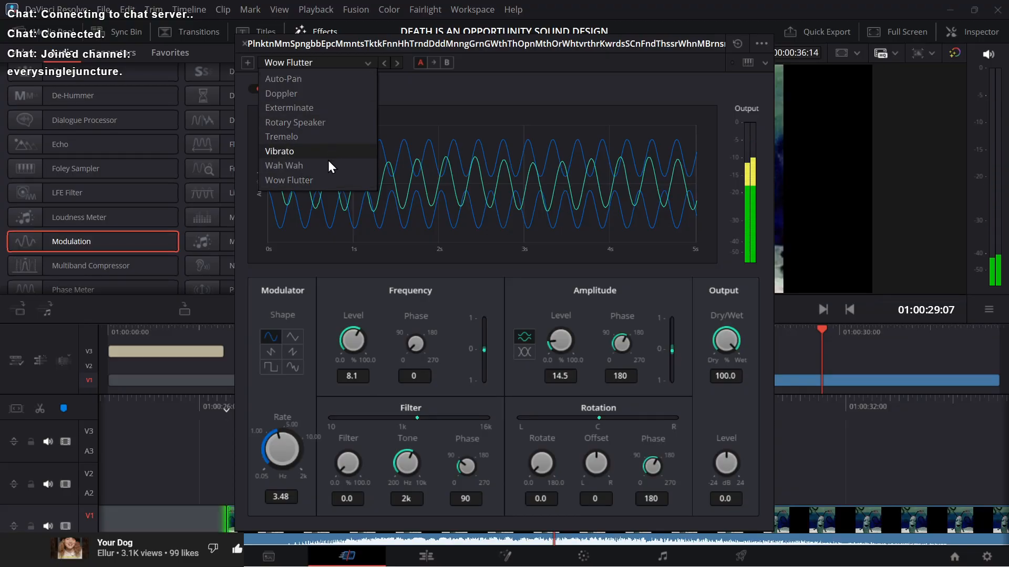
click(306, 138)
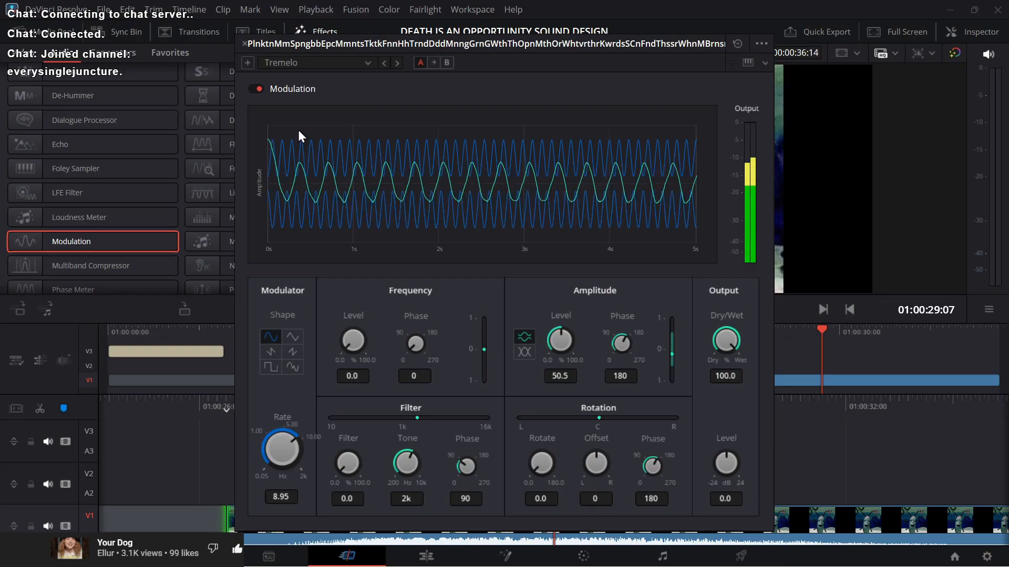
Step: Close the Modulation settings and play the Cursed Plankton clip from its start
click(245, 43)
key(Up)
click(498, 462)
key(Up)
key(space)
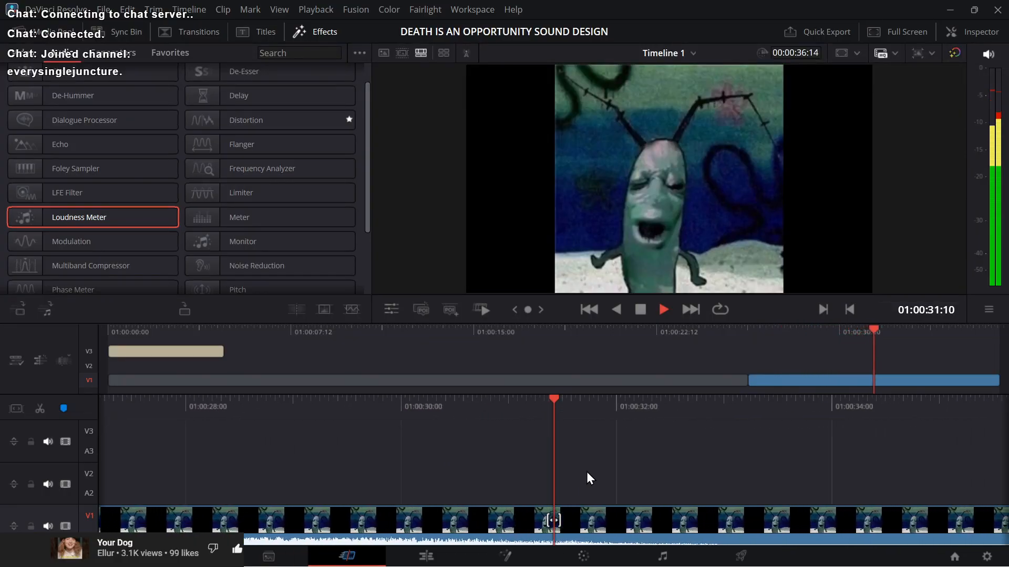
Step: Trim the end of the Cursed Plankton clip at 01:00:33:02 and save the project
key(space)
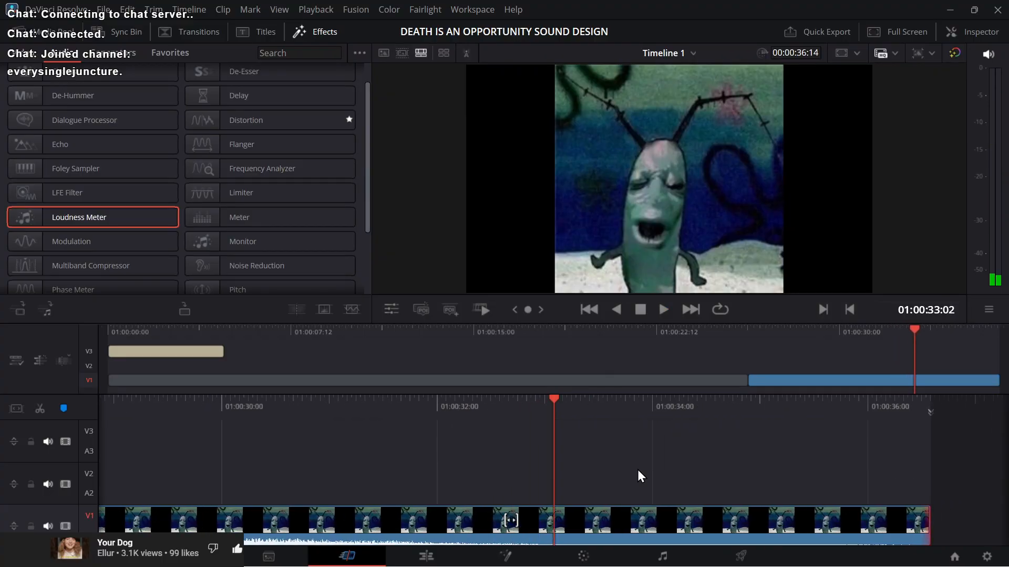
key(shift+])
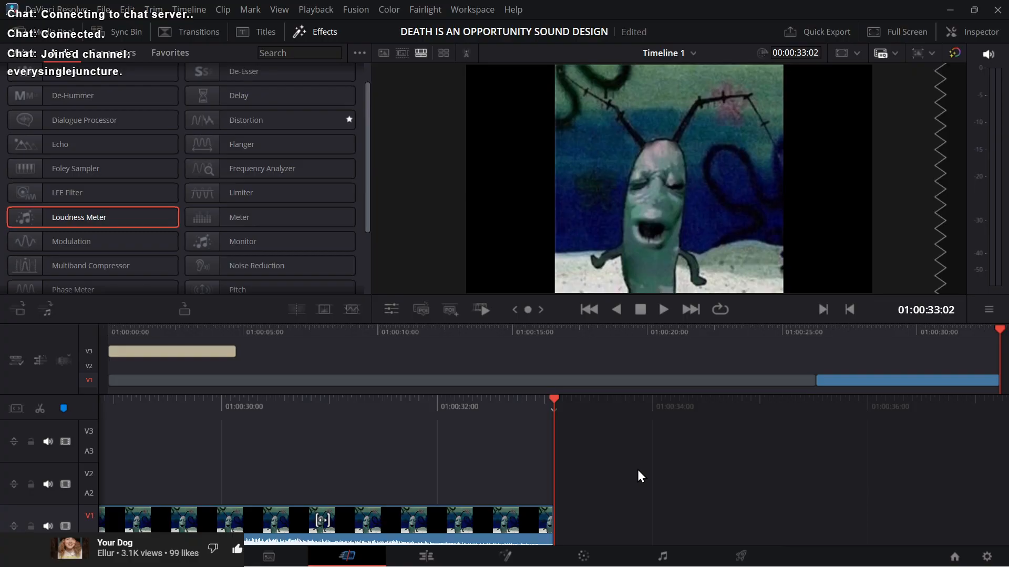
key(ctrl+s)
Step: Add a Distortion effect with the Fuzz Face preset to the Cursed Plankton clip and listen to it
key(Up)
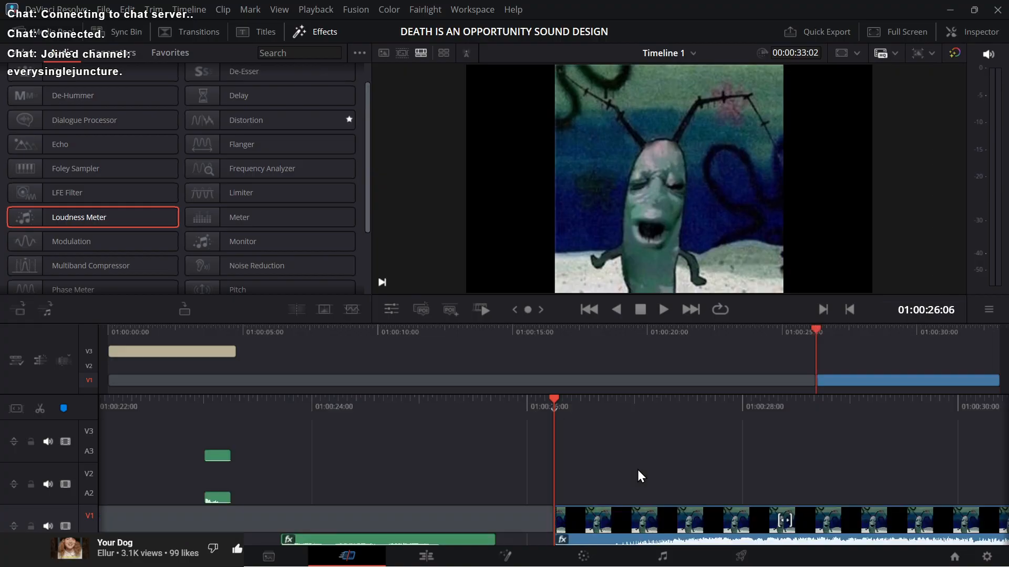
key(space)
key(space)
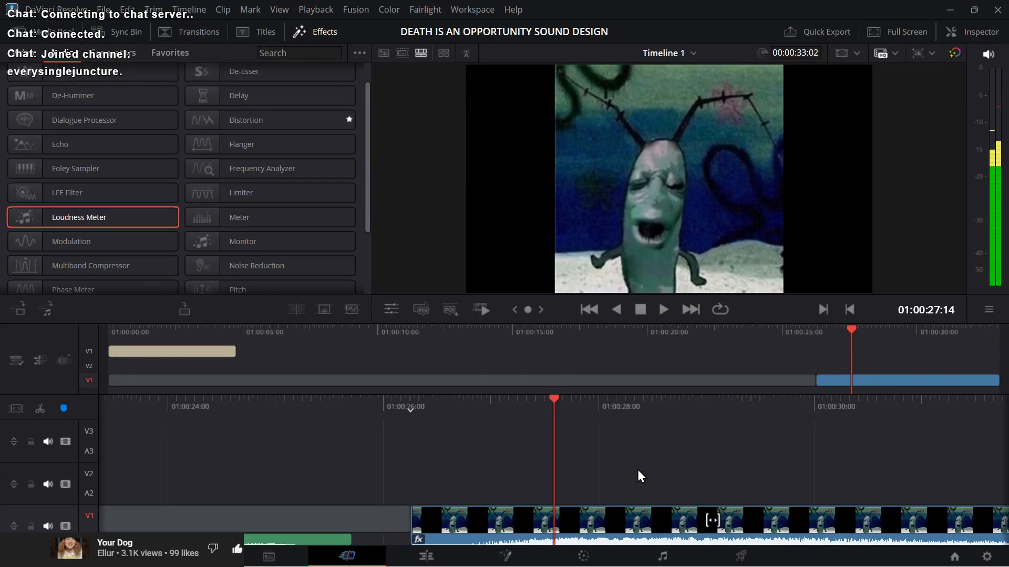
double_click(244, 117)
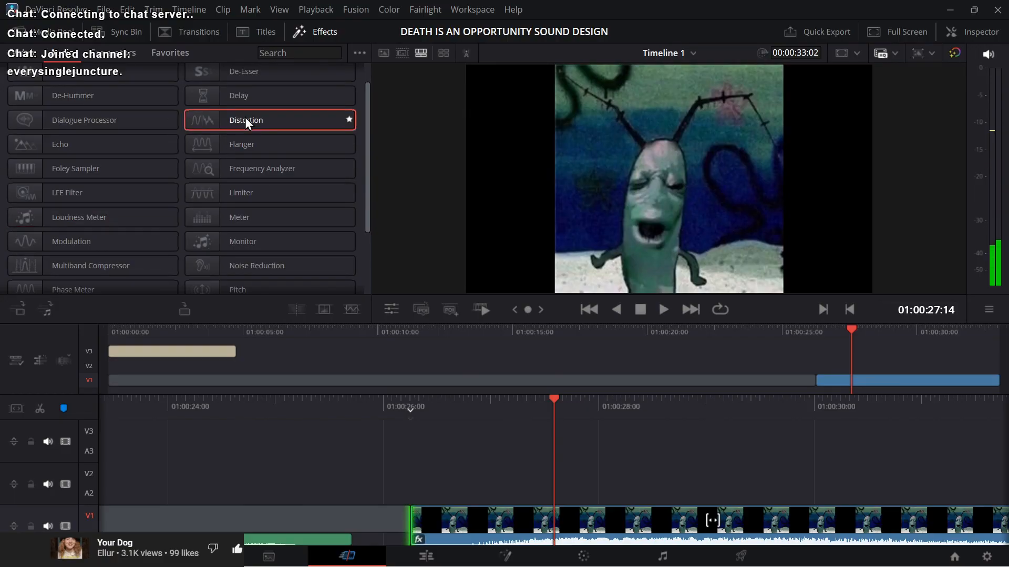
click(415, 70)
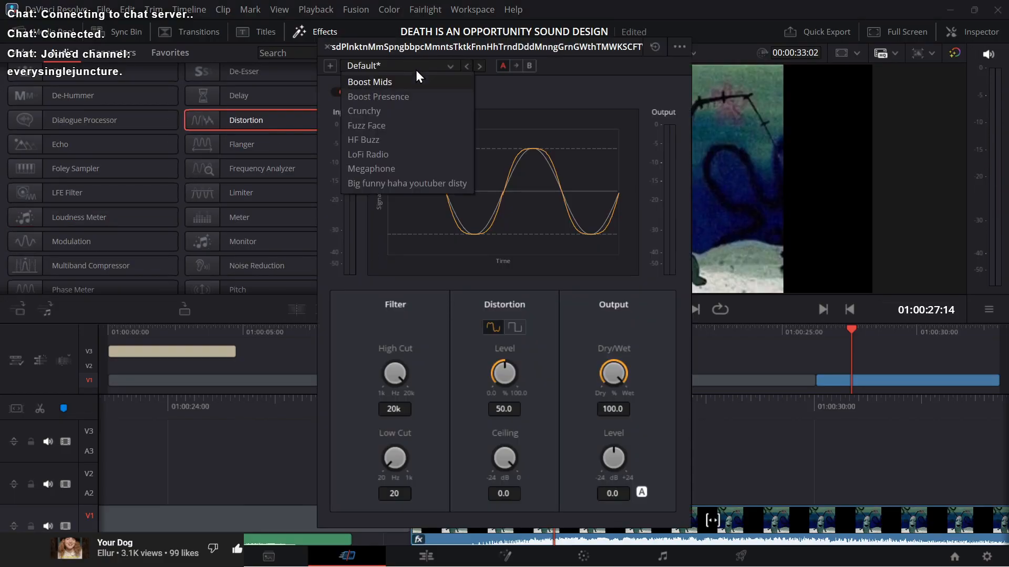
click(402, 125)
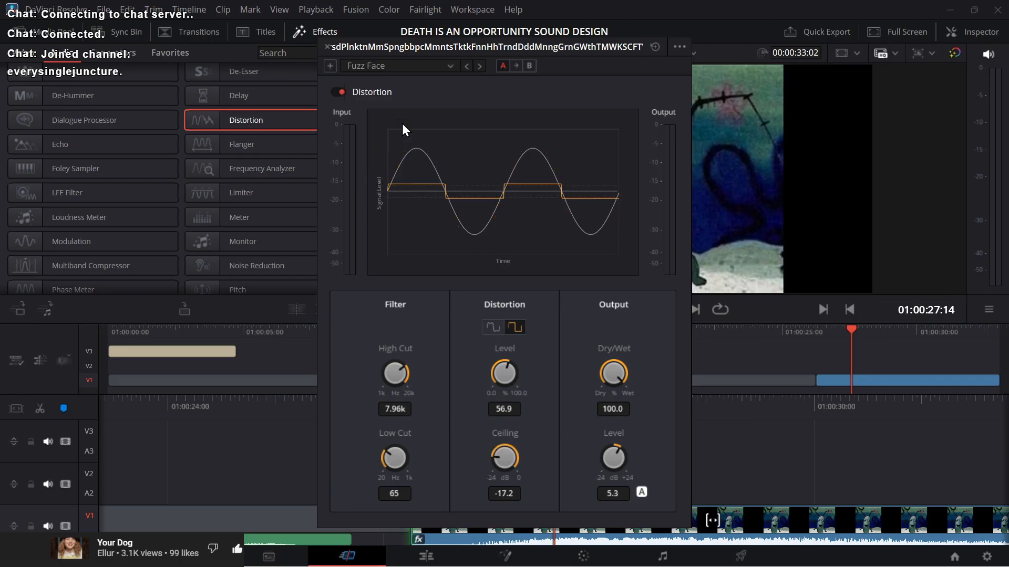
key(space)
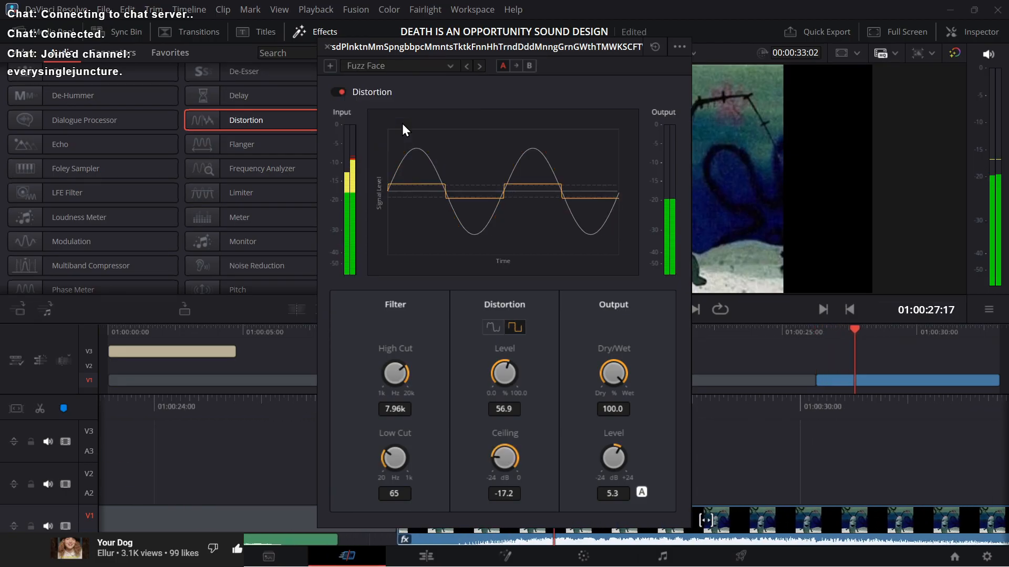
click(327, 46)
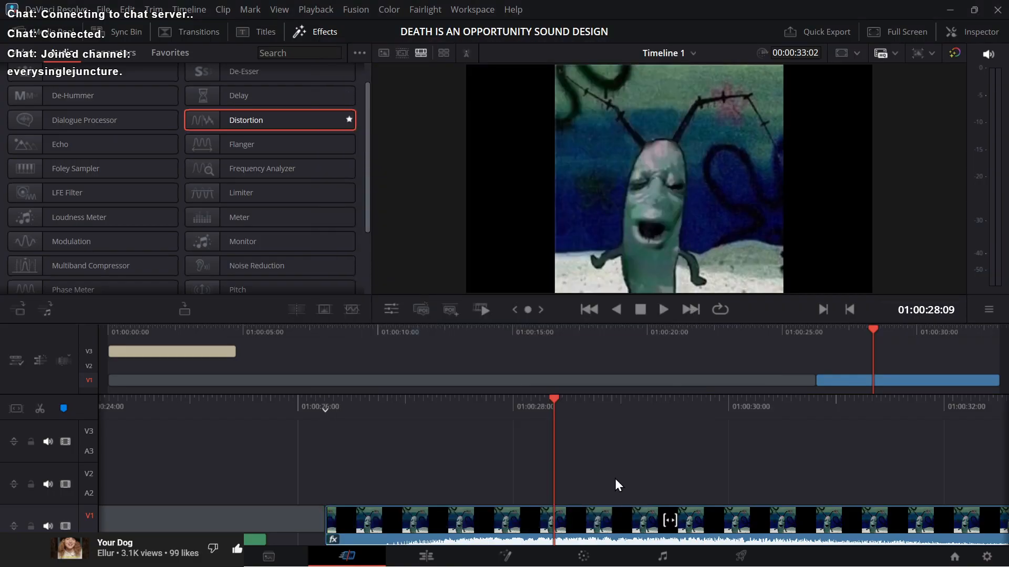
Step: Set the Cursed Plankton clip's audio volume to -20
key(ctrl+9)
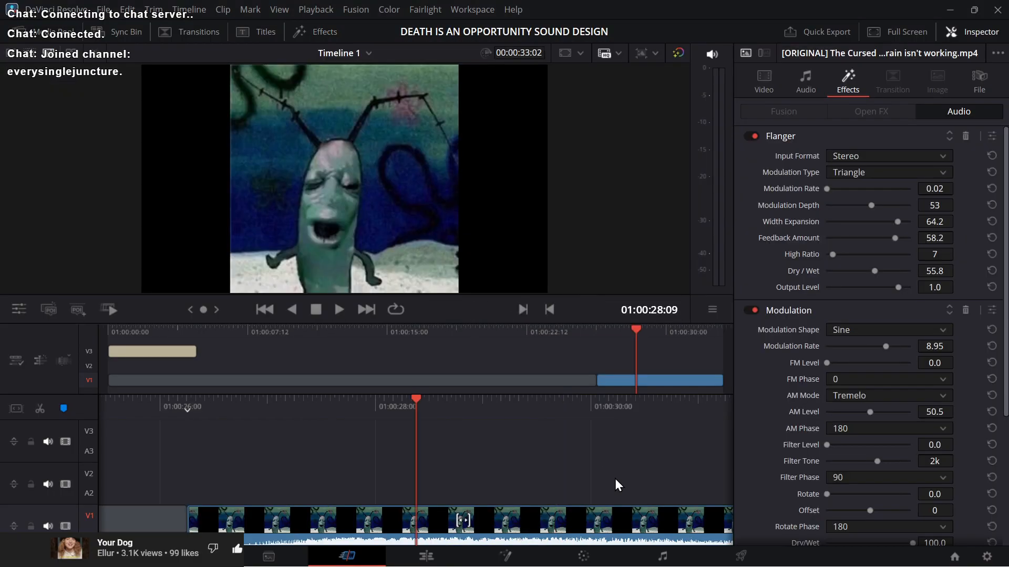
click(770, 86)
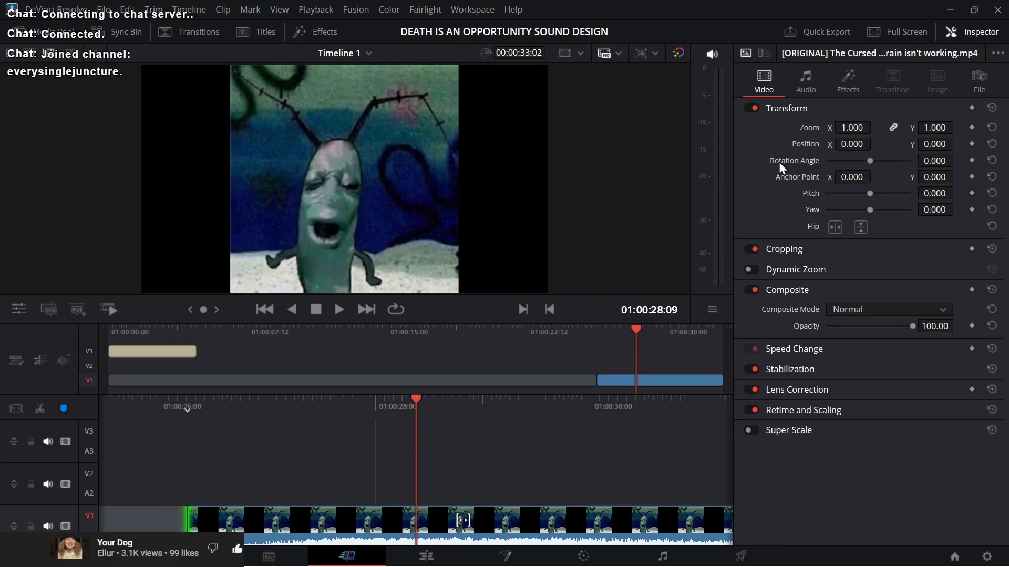
click(801, 74)
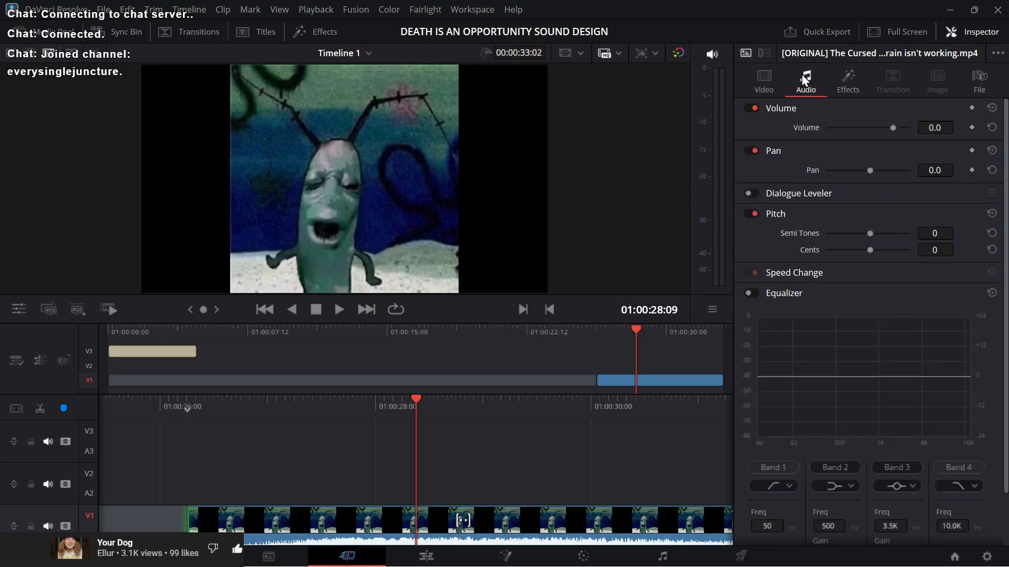
click(924, 128)
text(-20)
key(Return)
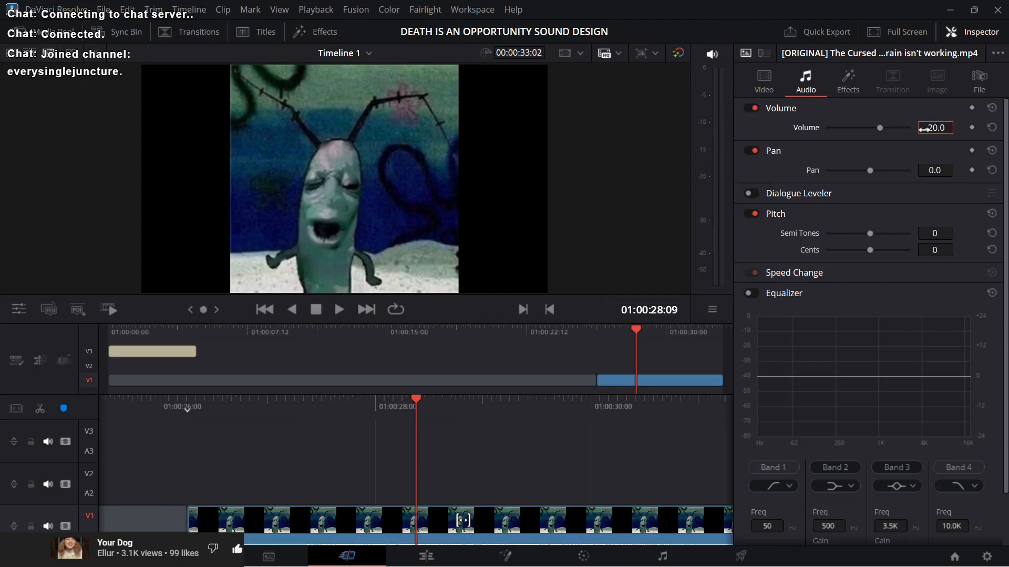
Step: Play the Cursed Plankton clip to check its level, and save the project
key(space)
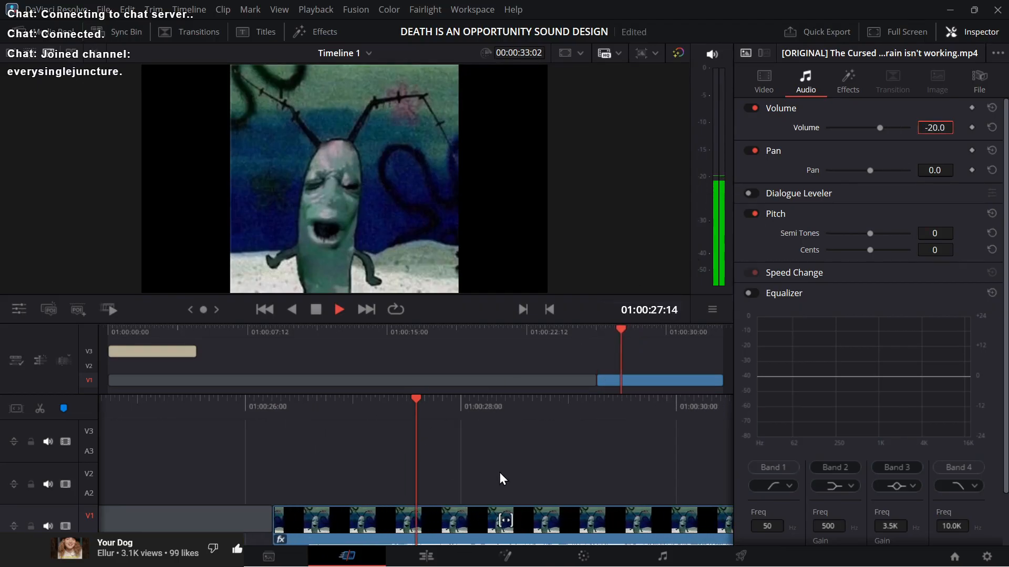
key(j)
key(space)
key(space)
key(space)
text(.)
key(Return)
key(ctrl+s)
Step: Ripple-trim the start of the Cursed Plankton clip to the playhead at 01:00:27:16
key(Right)
key(Right)
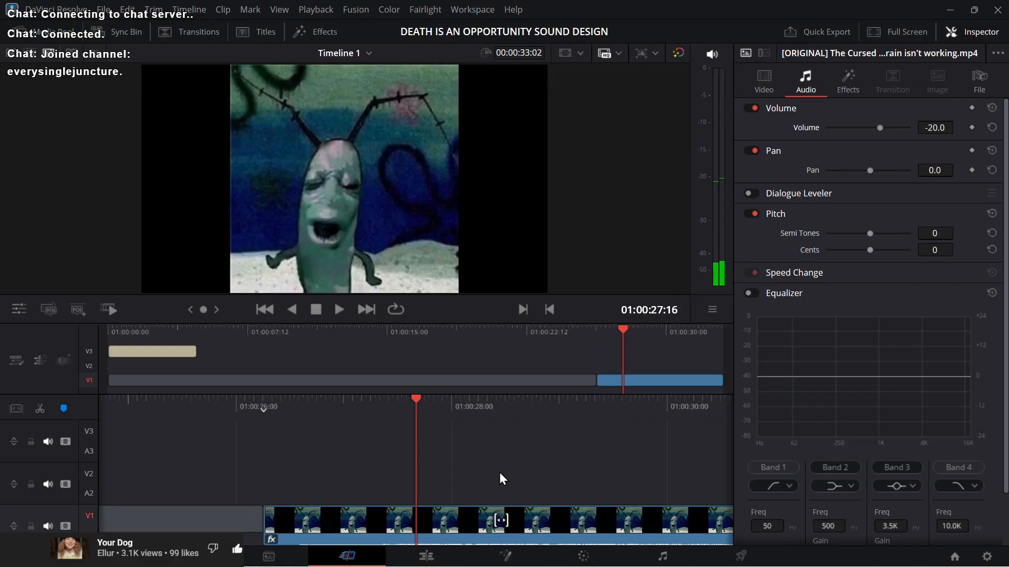
key(ctrl+shift+[)
Step: Play the Cursed Plankton clip from its new start and trim its end at 01:00:27:19
key(space)
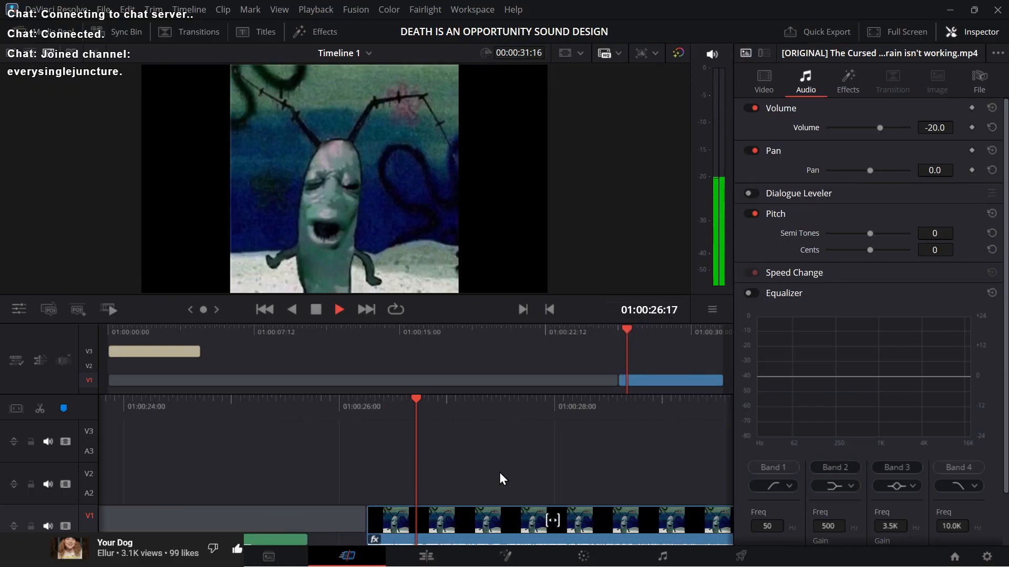
key(space)
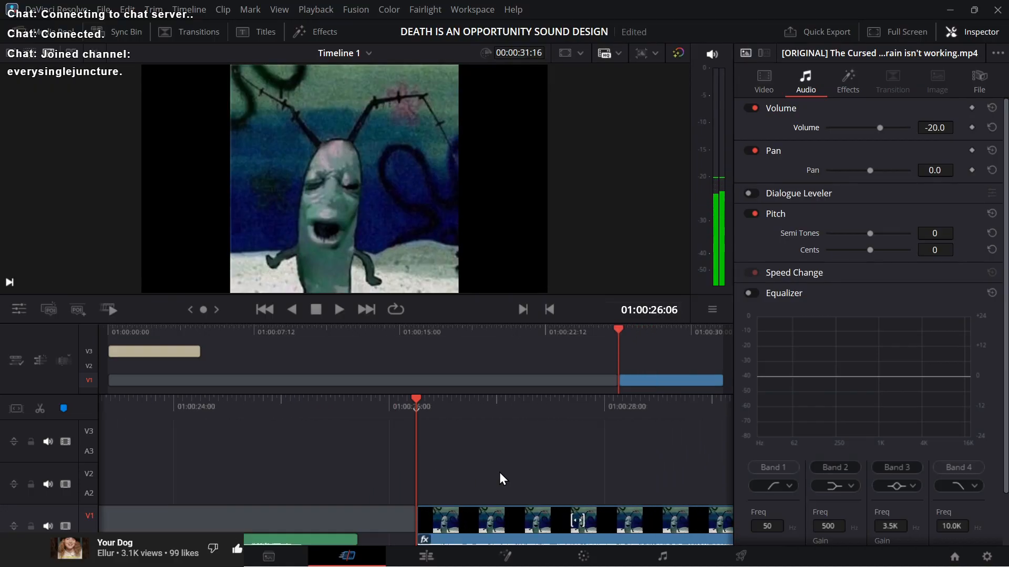
key(space)
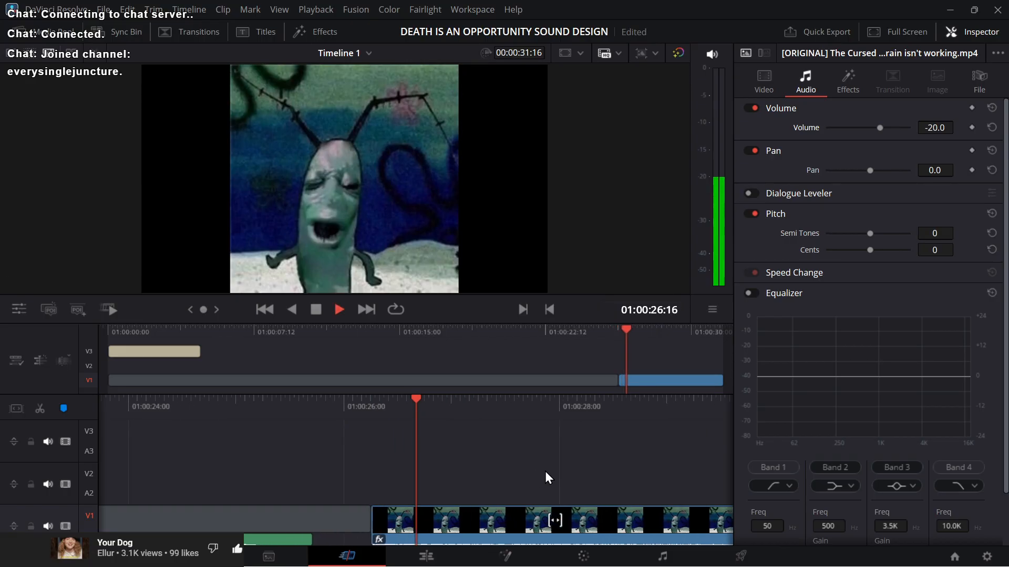
key(space)
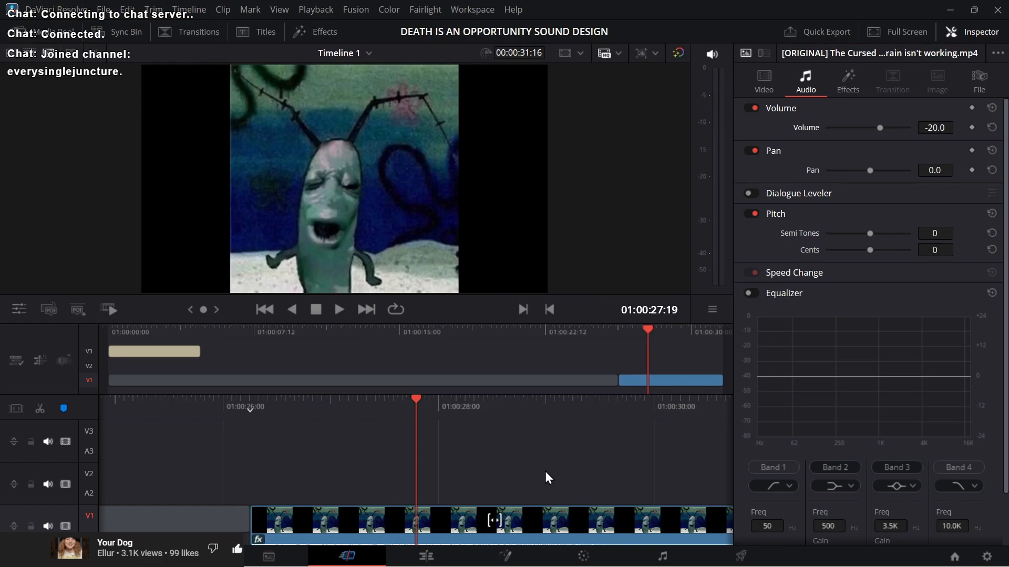
key(shift+bracketright)
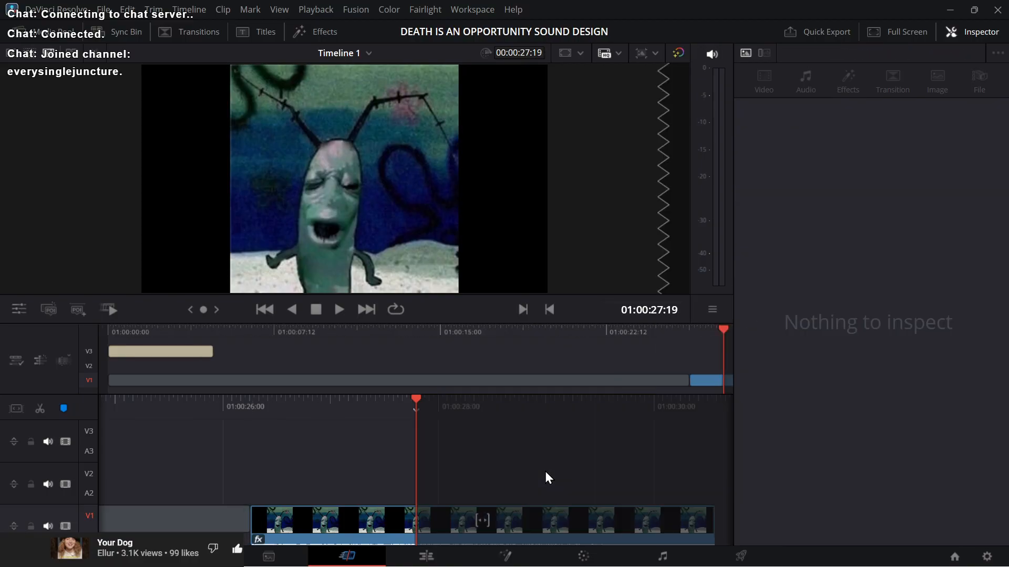
Step: Lower the shortened Plankton clip's volume to -25 and listen to it from its start
key(Up)
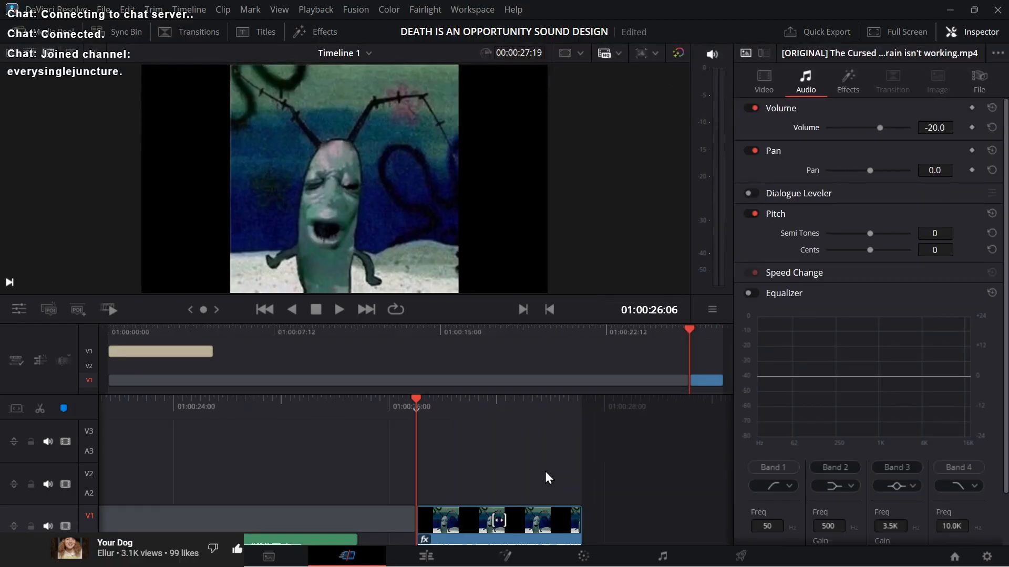
key(space)
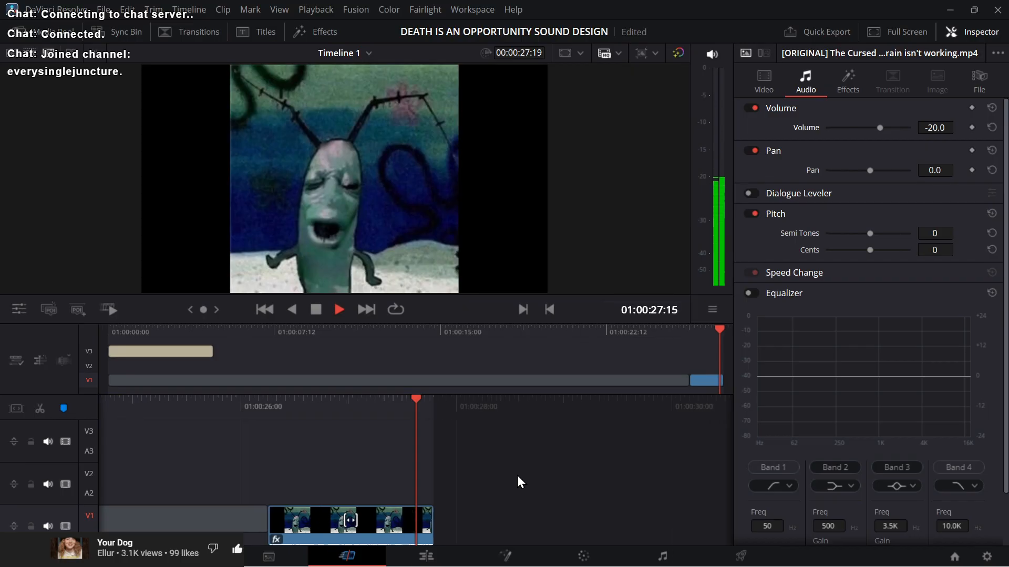
key(Up)
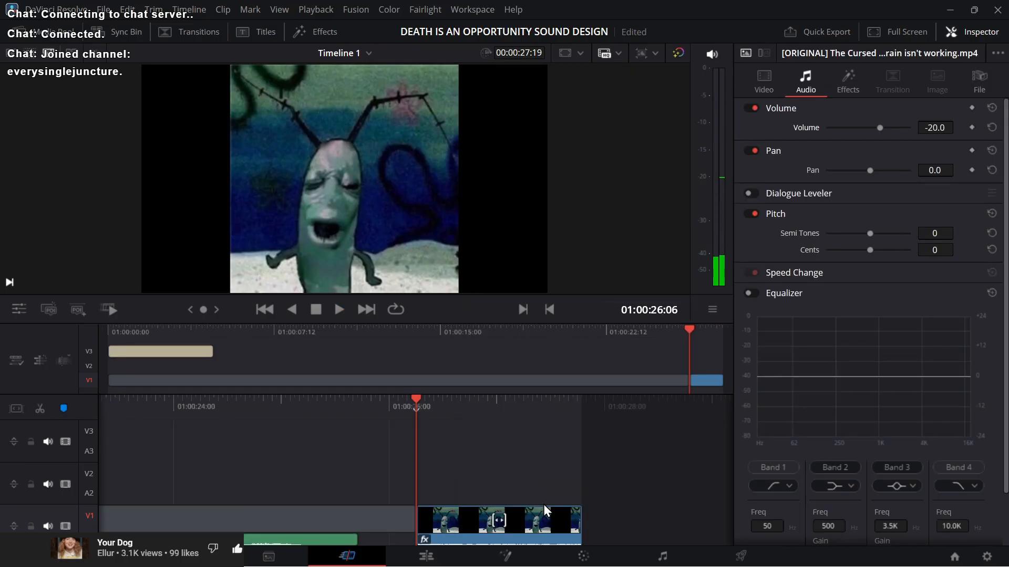
click(544, 521)
click(934, 128)
key(BackSpace)
text(-25)
key(Return)
key(space)
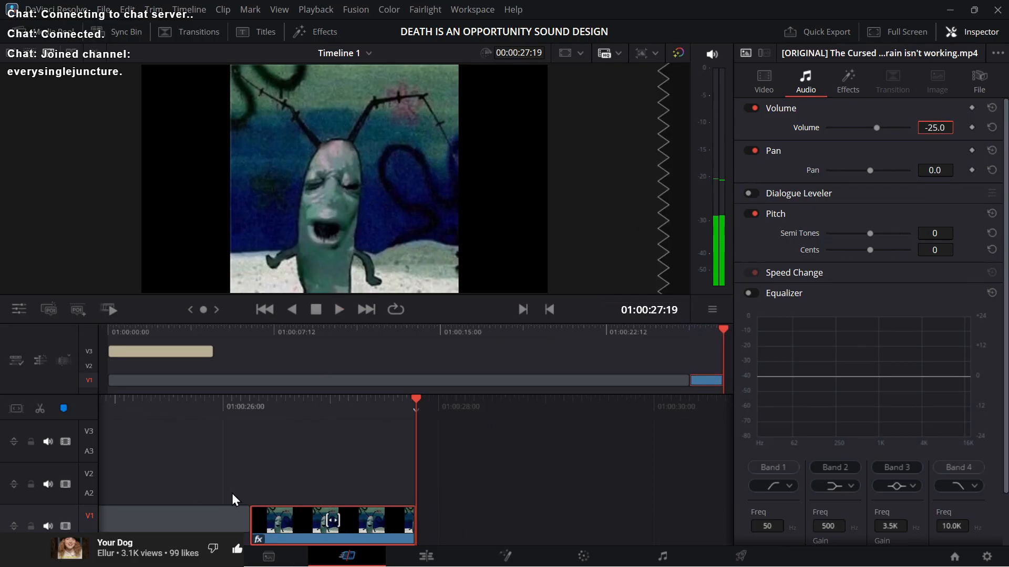
Step: Duplicate the shortened Plankton clip directly after itself, starting at 01:00:27:19
click(231, 493)
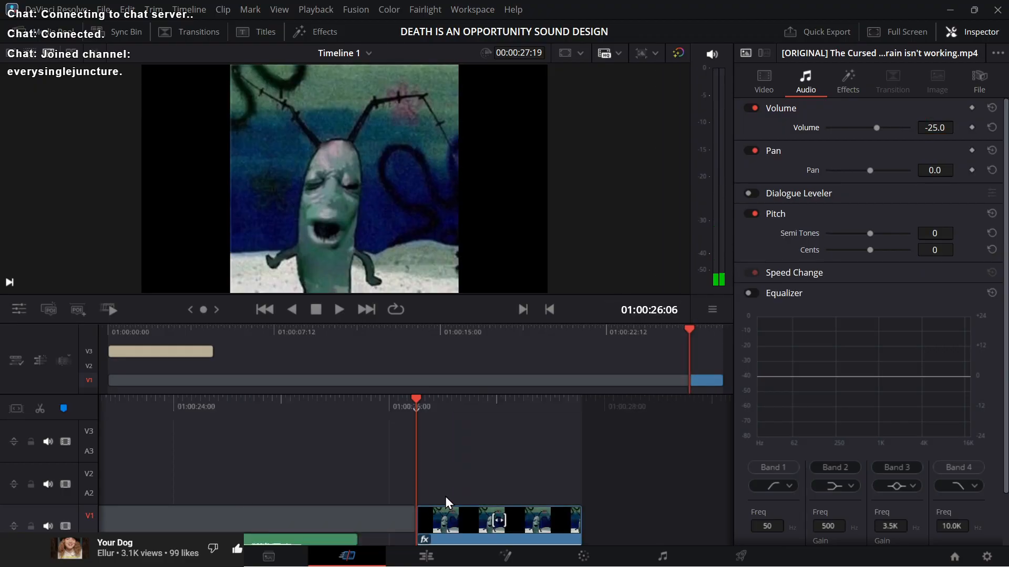
click(446, 516)
key(Down)
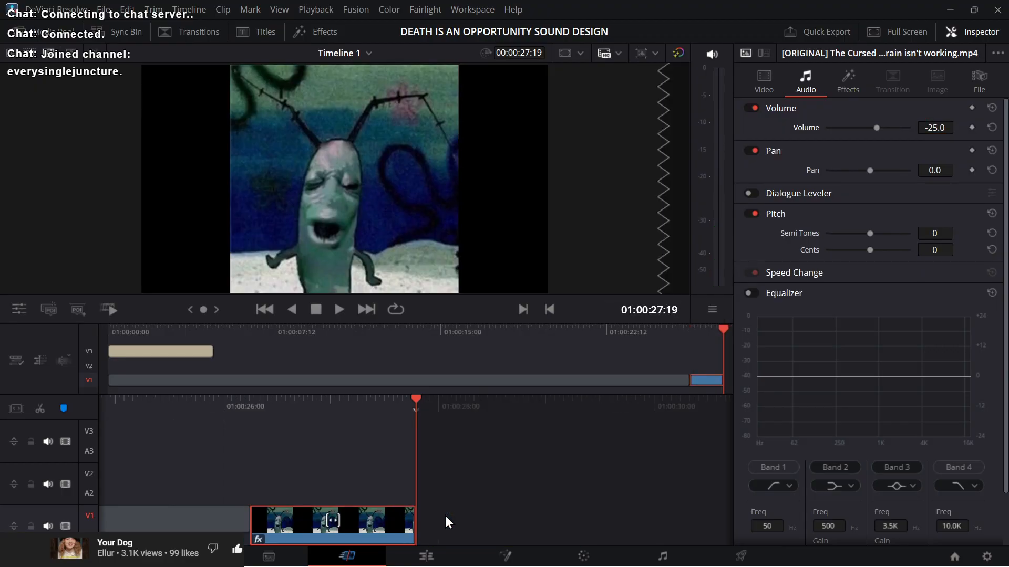
key(ctrl+v)
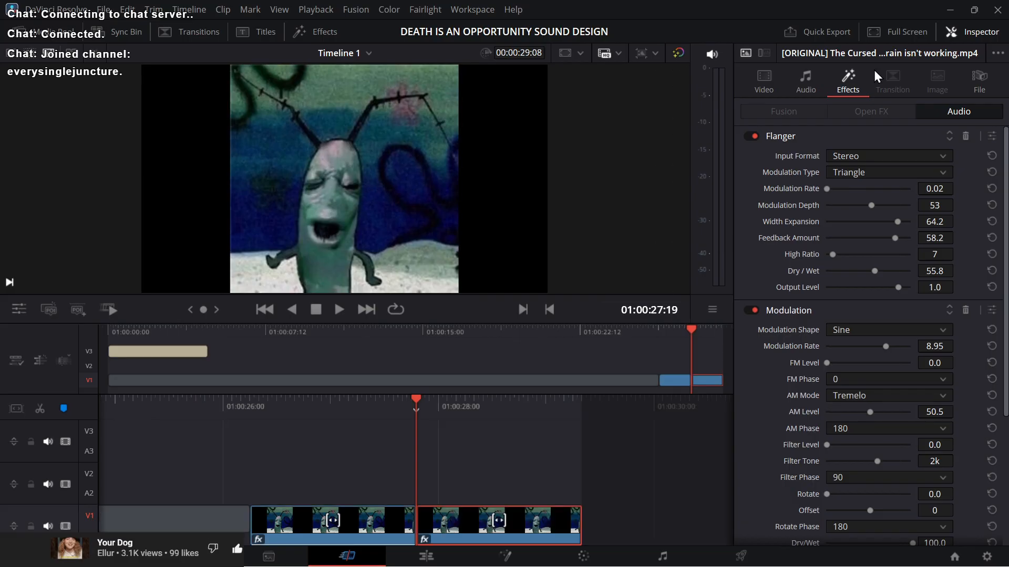
Step: Remove the Flanger, Modulation and Distortion effects from the duplicate Plankton clip
click(806, 82)
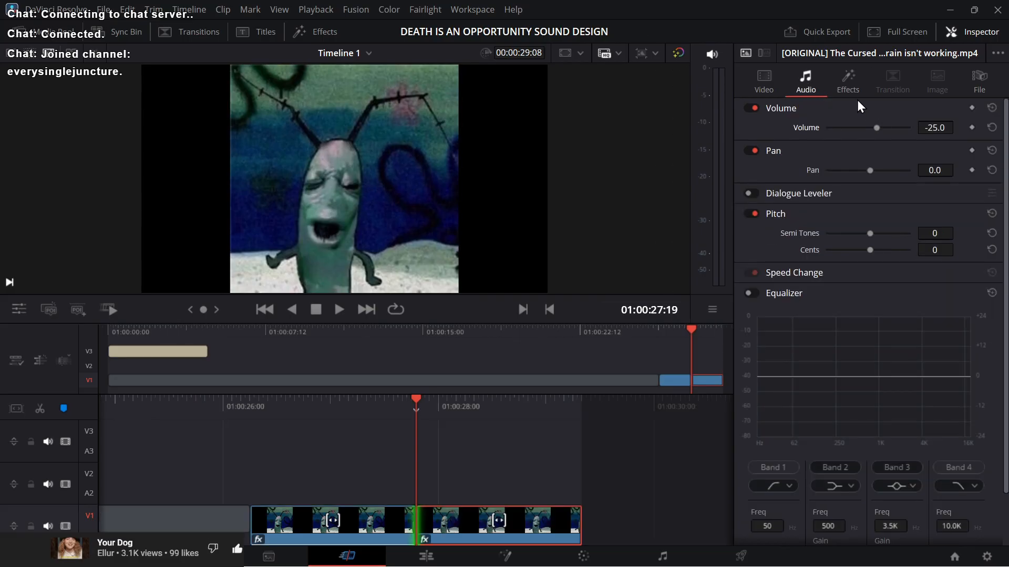
click(849, 82)
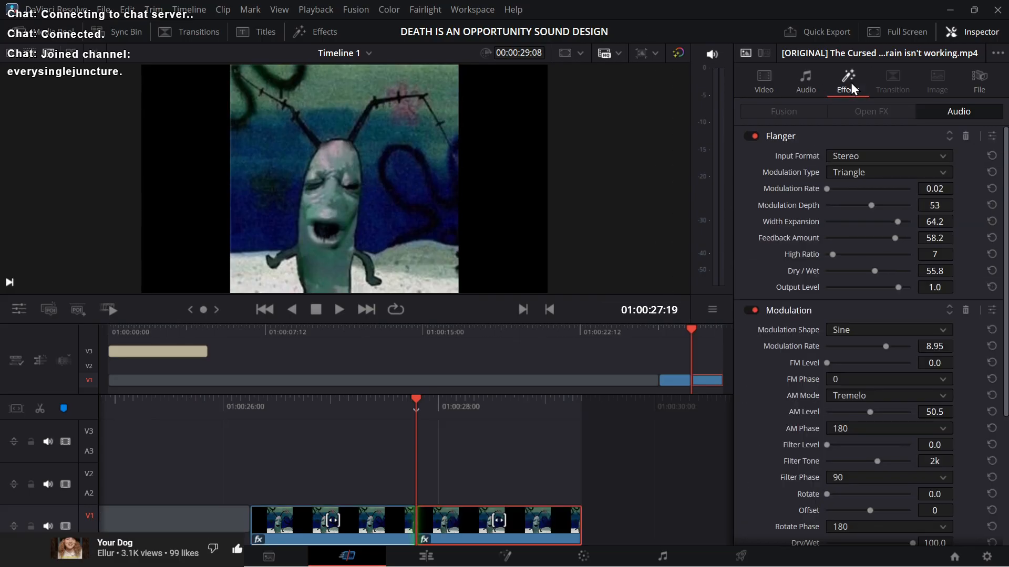
click(964, 137)
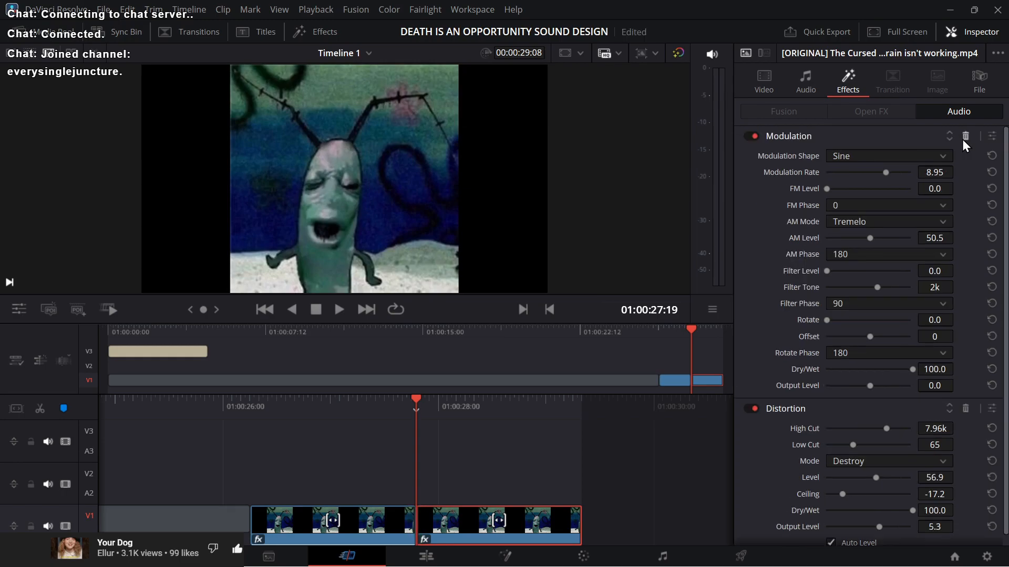
click(963, 140)
click(964, 140)
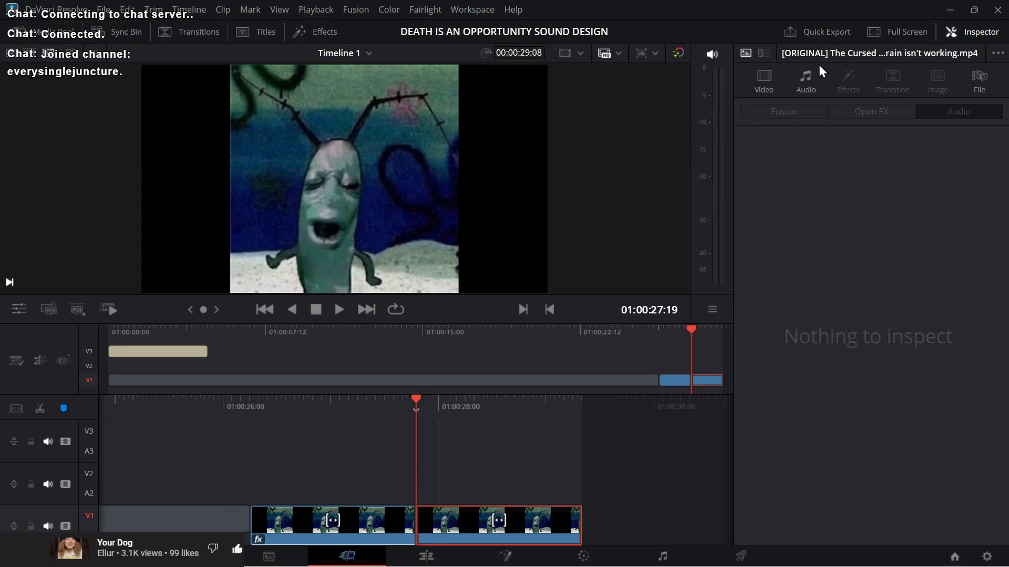
Step: Lower the duplicate Plankton clip's volume to -100 and play the section from the first Plankton clip
click(813, 78)
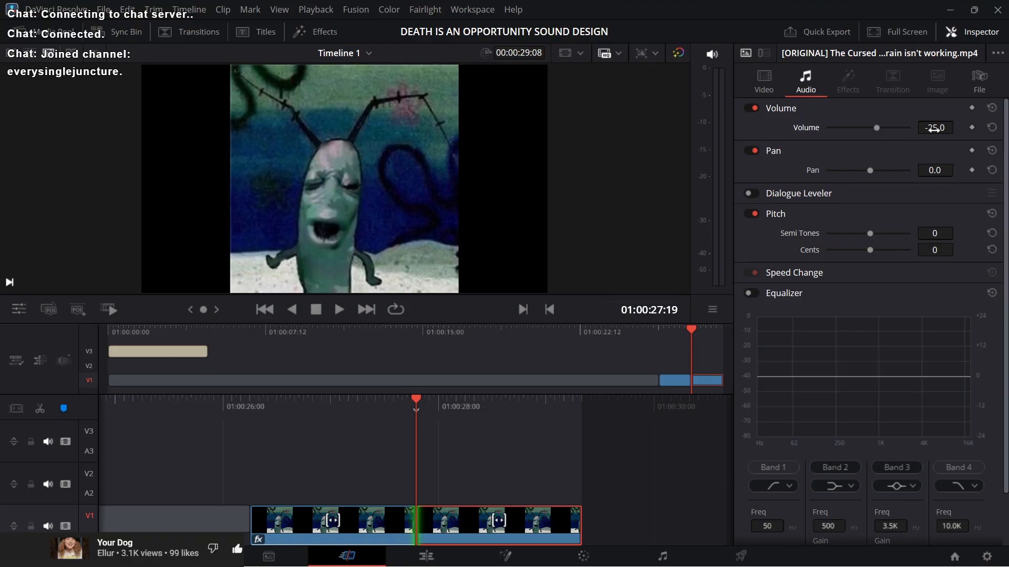
drag(934, 130, 788, 132)
click(512, 462)
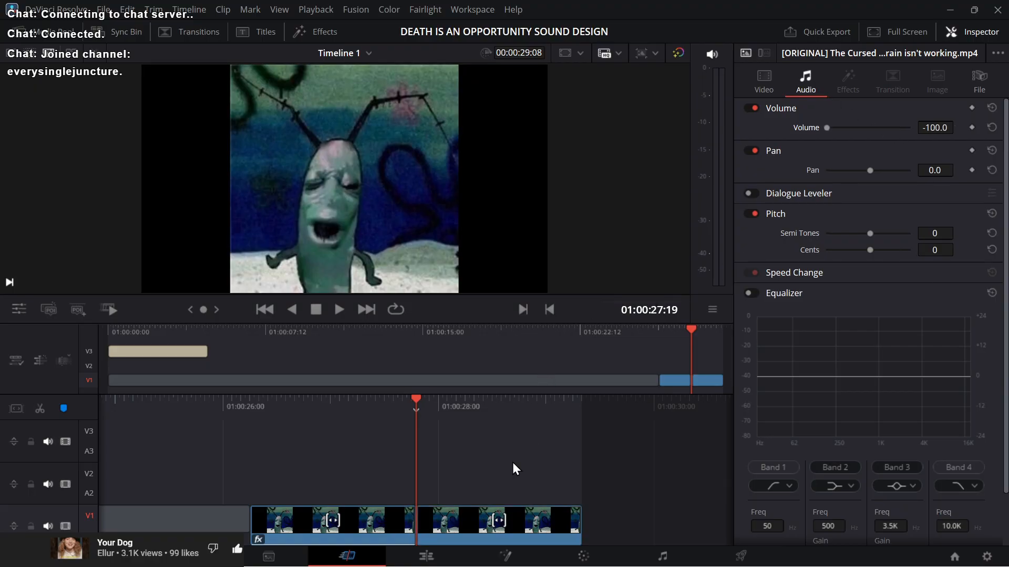
key(ctrl+z)
key(space)
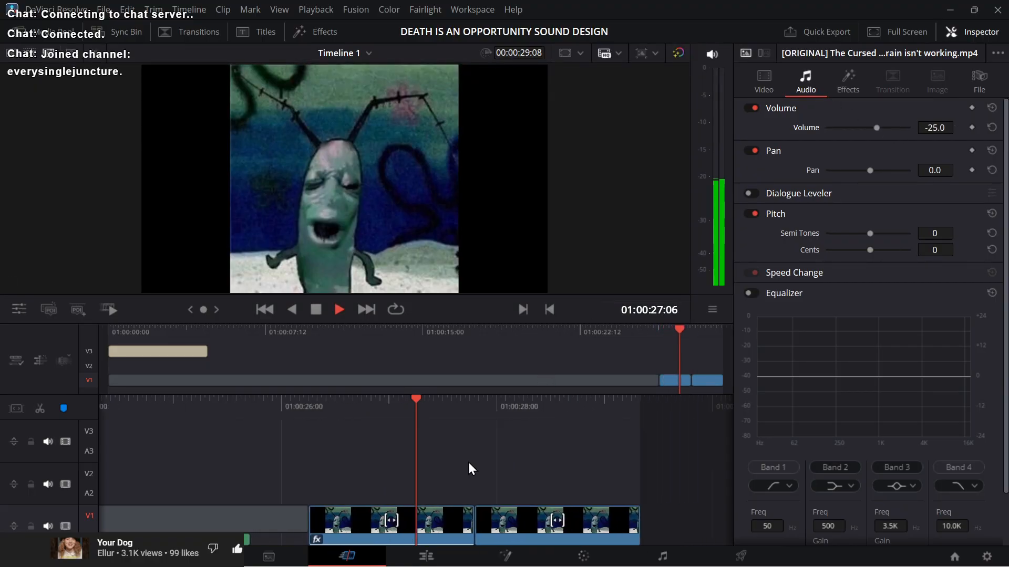
Step: Combine the distorted Plankton clip and its effect-free copy into one compound clip
key(ctrl+shift+z)
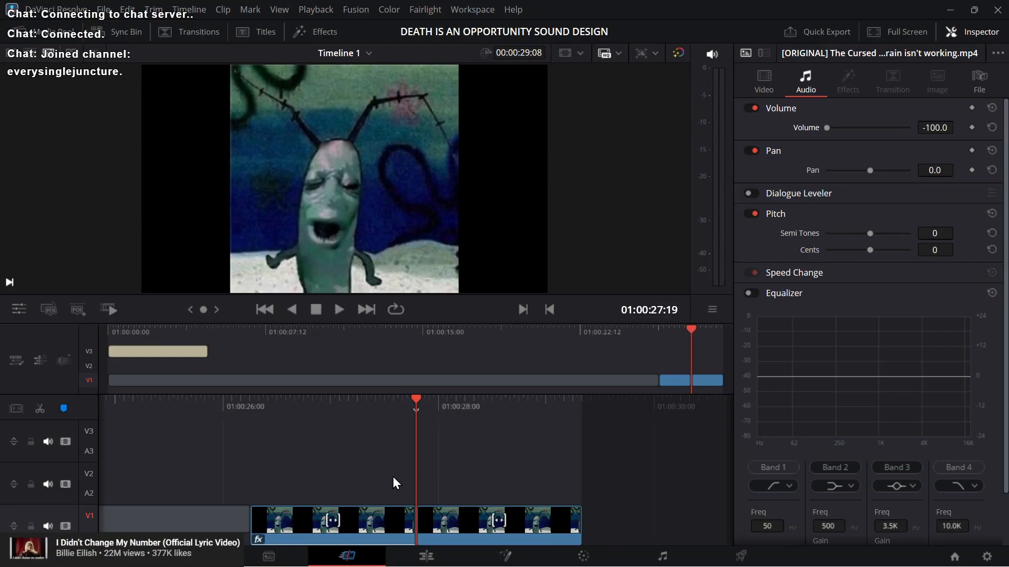
key(shift+4)
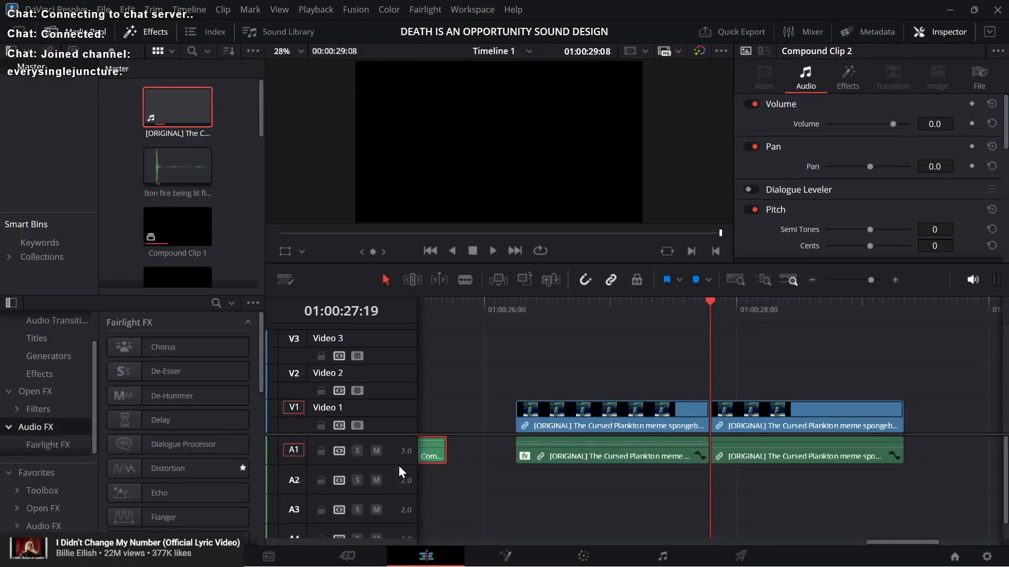
drag(692, 377, 732, 430)
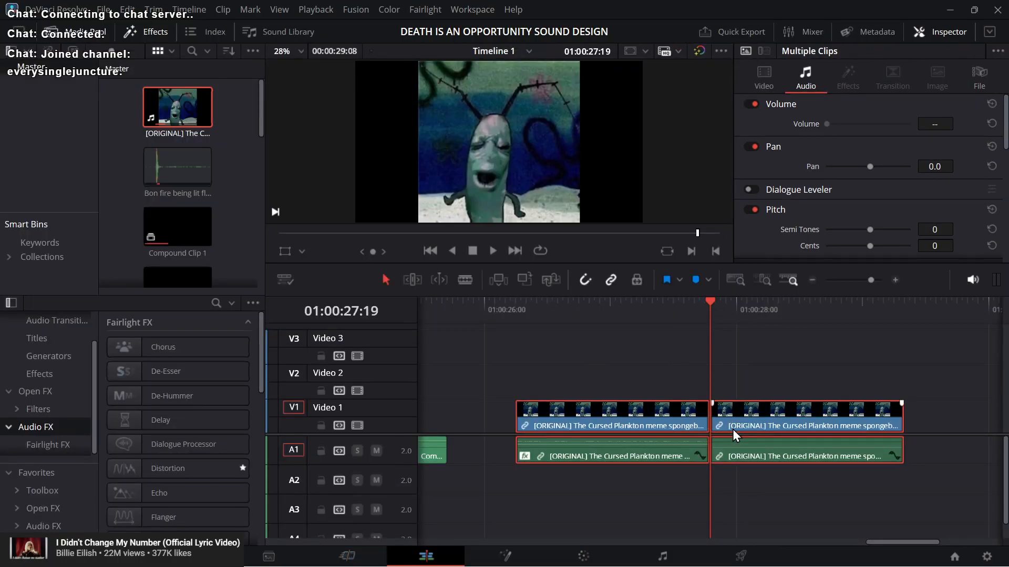
right_click(733, 430)
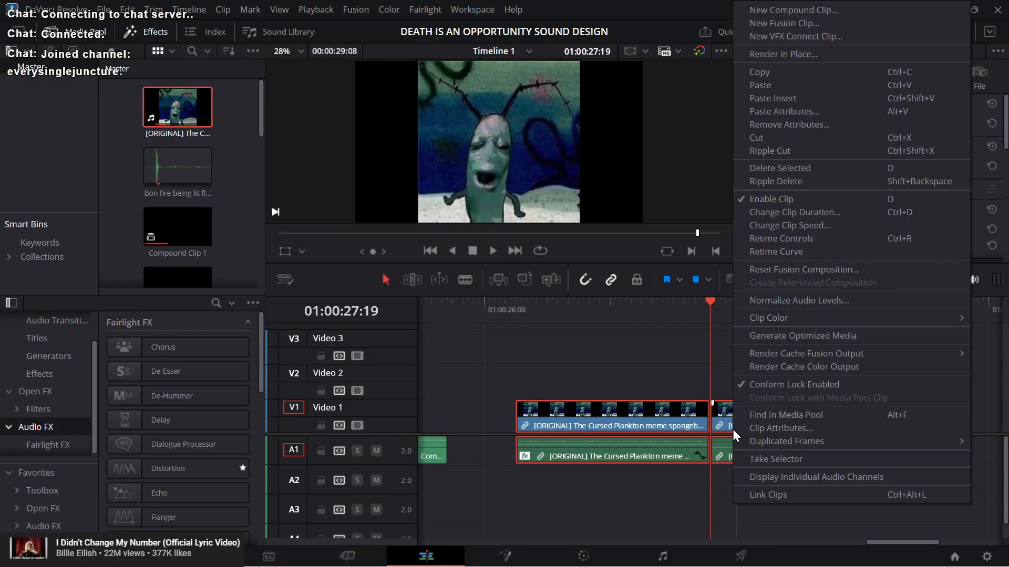
click(801, 11)
key(Return)
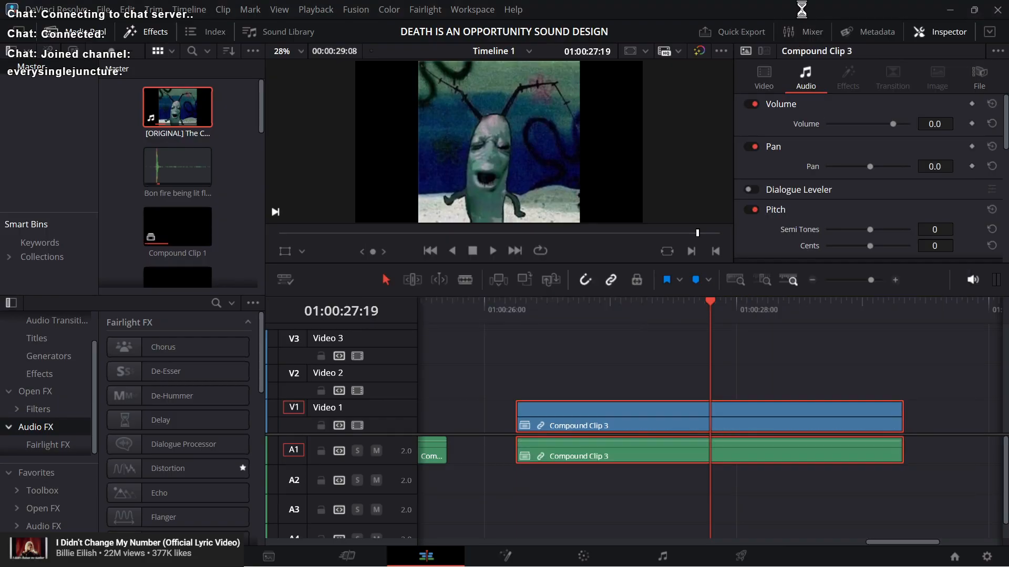
Step: Play the Plankton compound clip from its start to check the combined sound
key(shift+3)
click(492, 519)
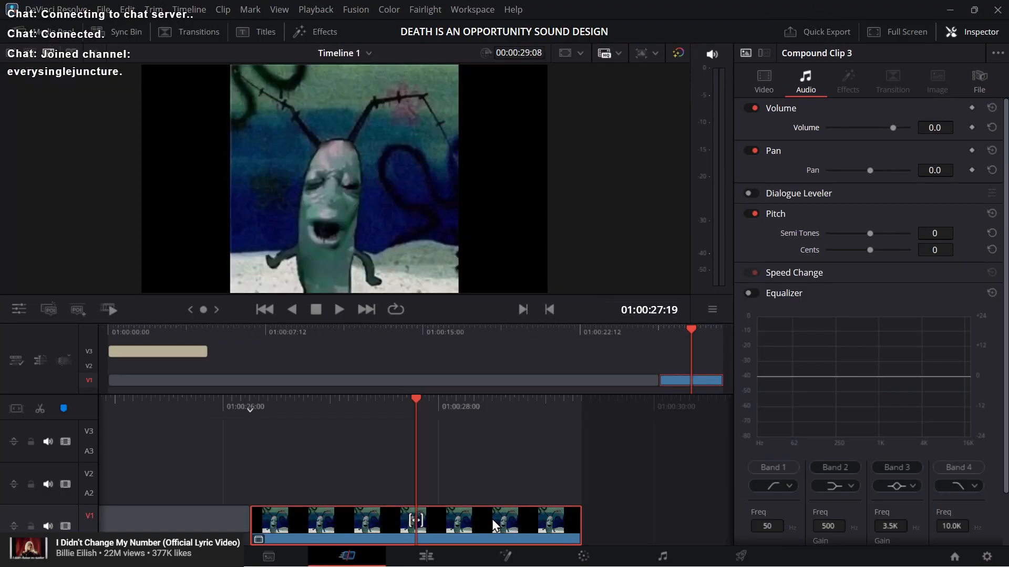
click(482, 463)
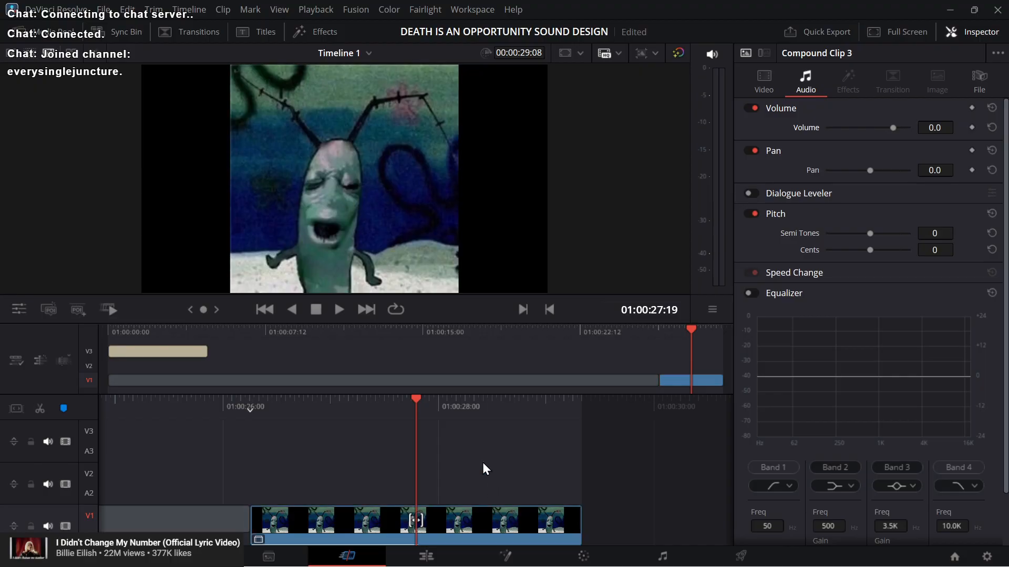
key(Up)
key(space)
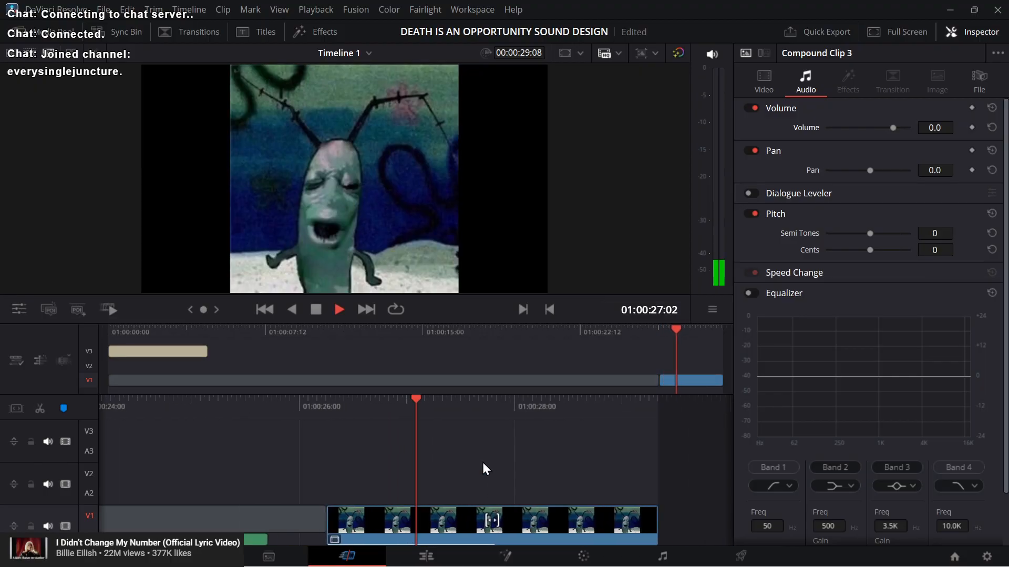
key(space)
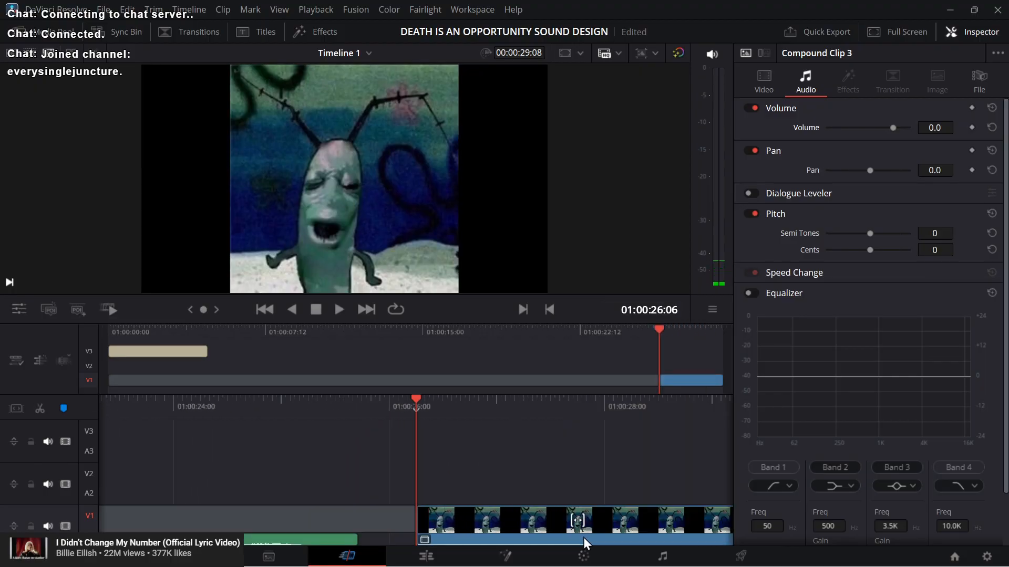
Step: Raise the Plankton compound clip's volume to 5 and listen to it from its start
click(584, 557)
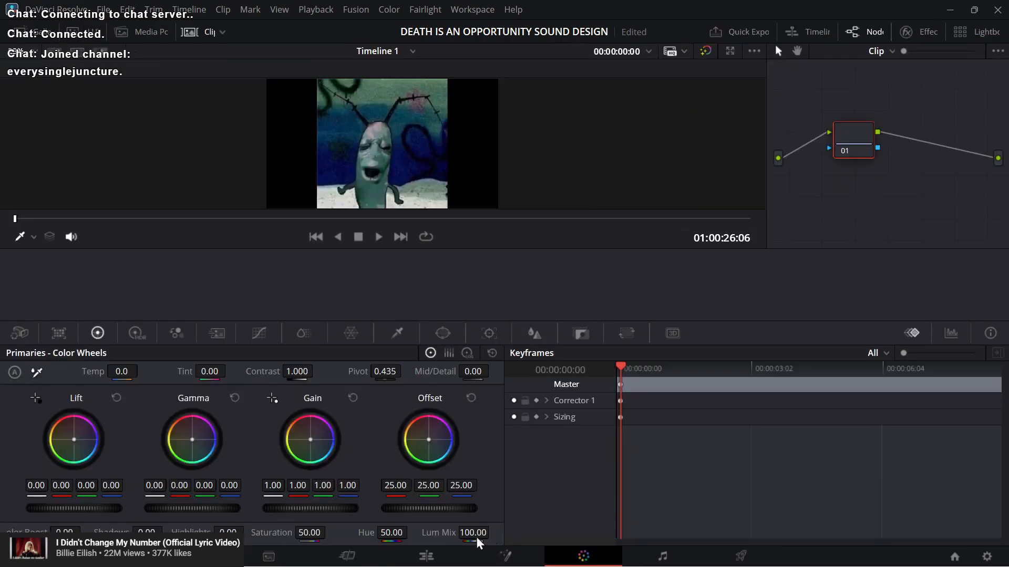
click(366, 557)
click(639, 517)
double_click(939, 126)
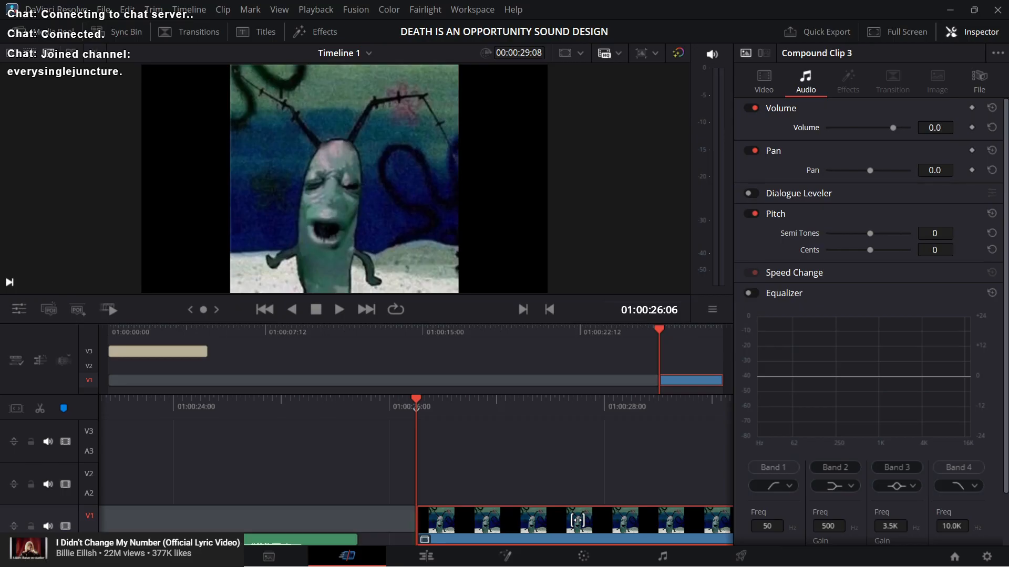
text(5)
key(Return)
key(space)
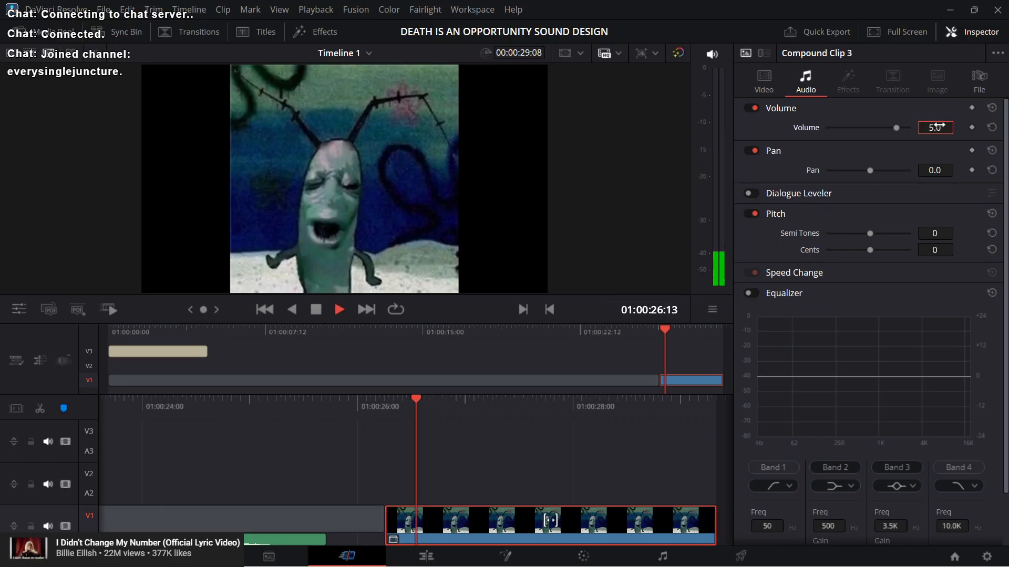
key(space)
Step: Set the Plankton compound clip's volume to 10 and play it back
text(10)
key(Return)
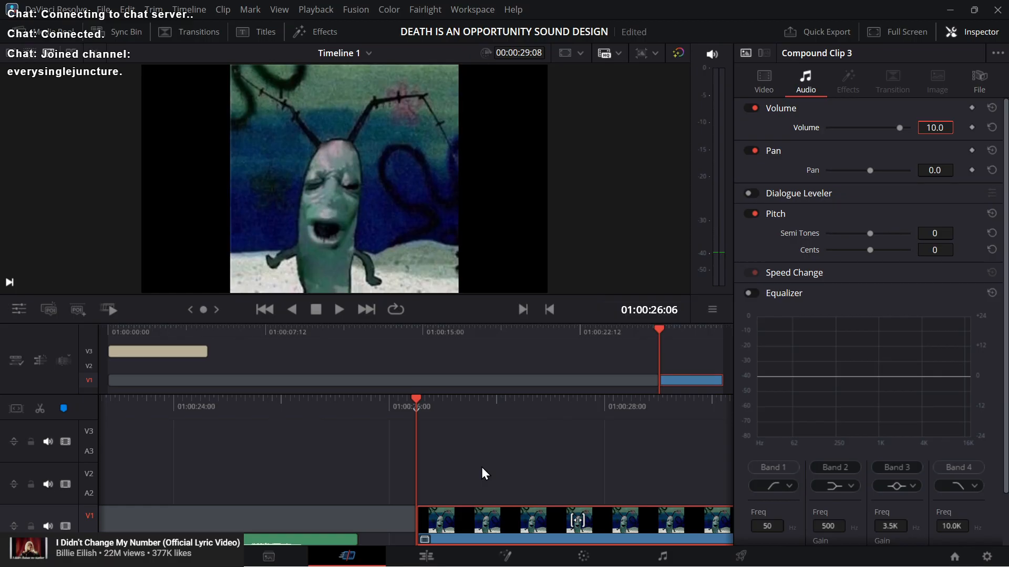
key(space)
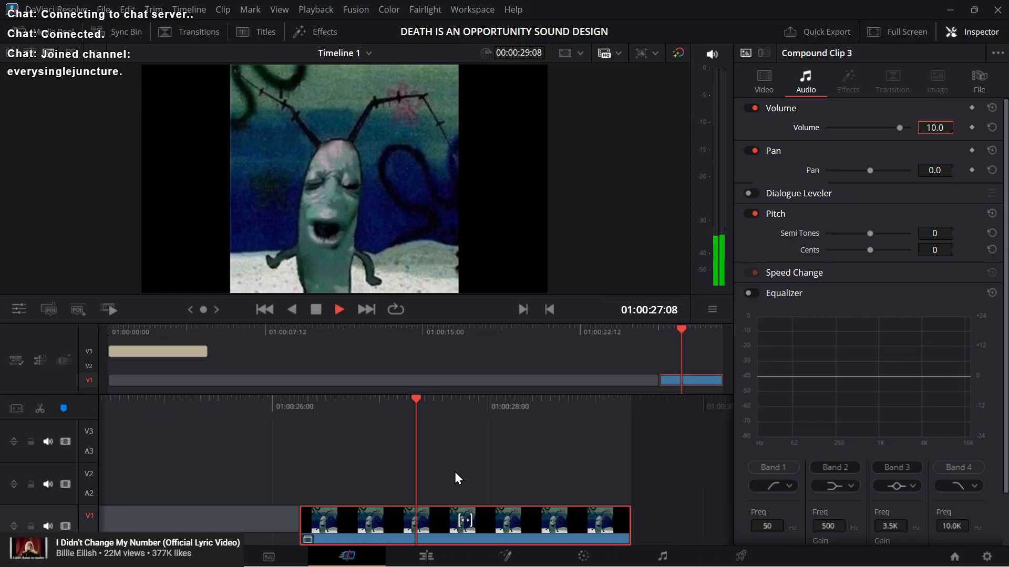
key(space)
Step: Try a volume of 25 on the Plankton compound clip and listen to the result
text(25)
key(Return)
key(space)
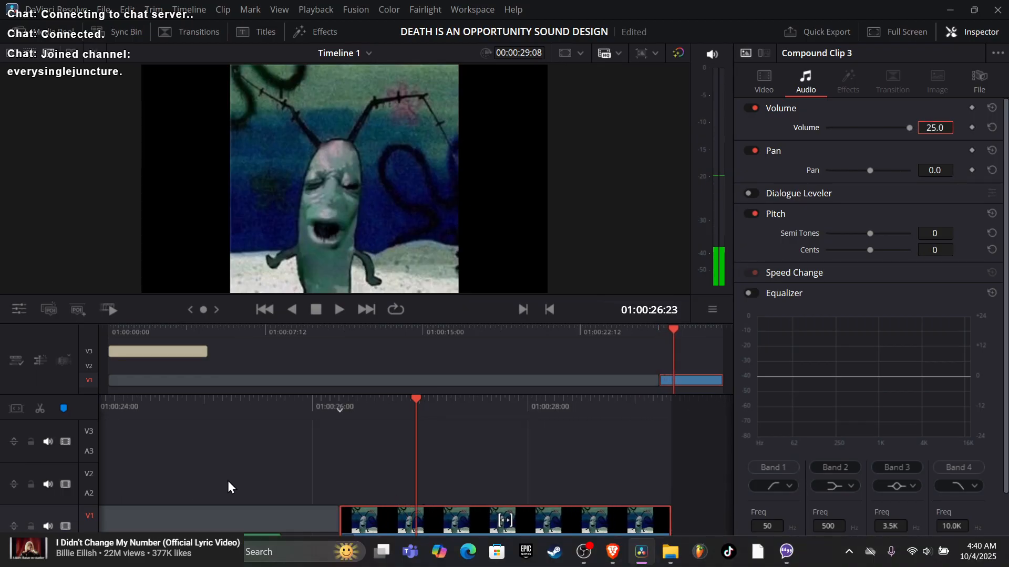
Step: Lower the Plankton compound clip's volume to 15, play it, and return to its start
text(2)
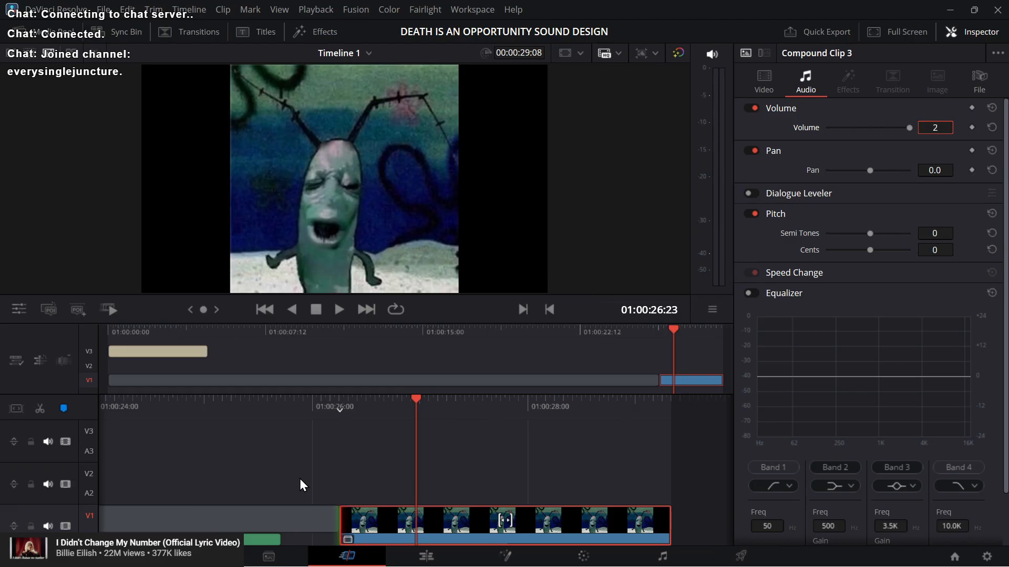
key(BackSpace)
text(15)
key(Return)
key(space)
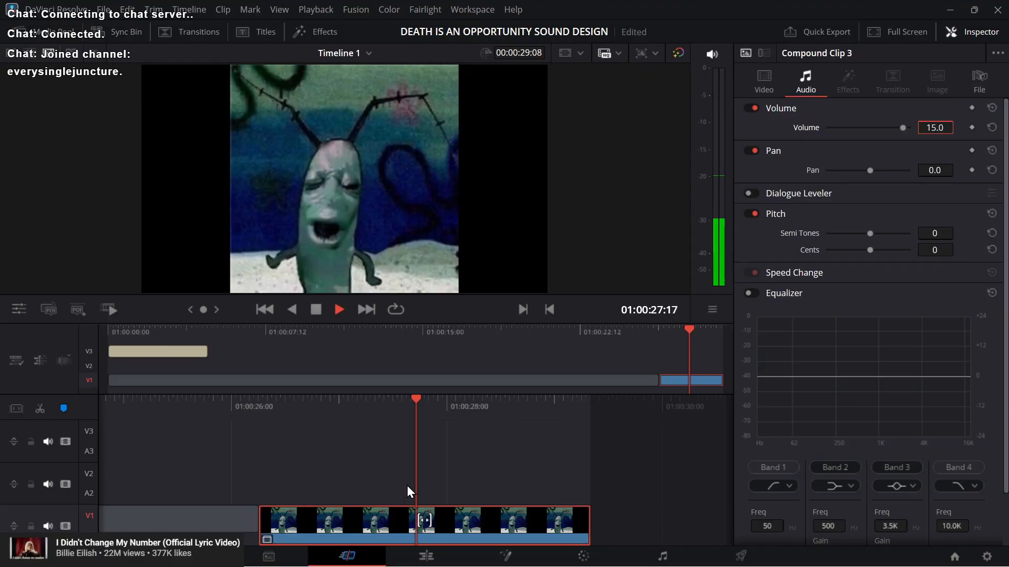
key(space)
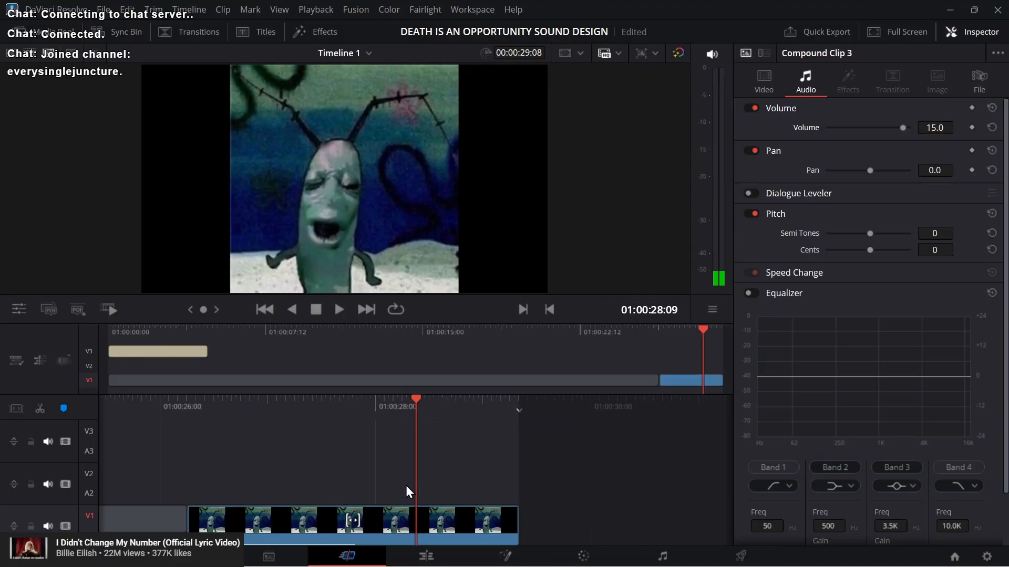
key(Up)
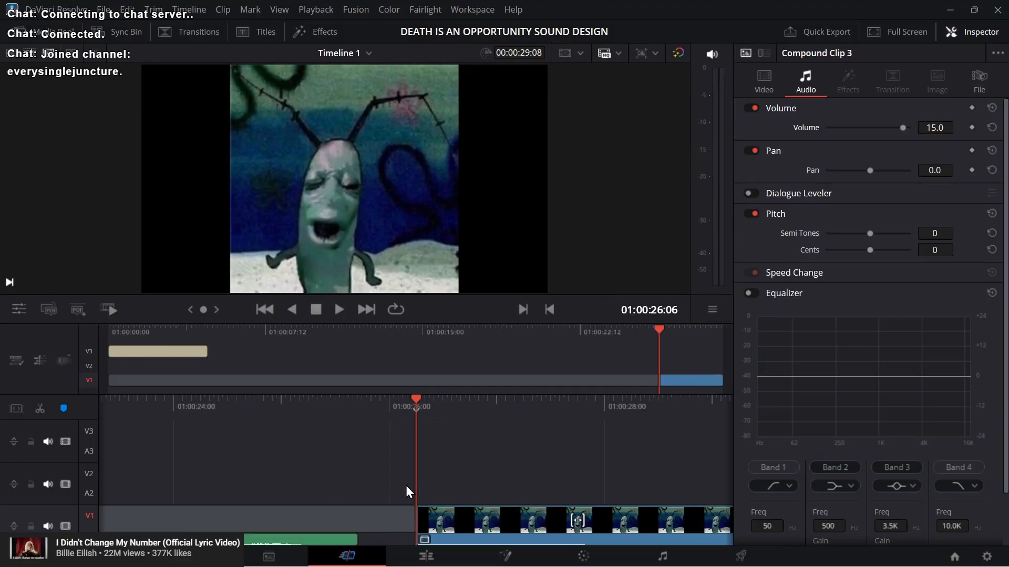
Step: Undo the volume changes and the creation of the Plankton compound clip
key(v)
key(ctrl+z)
key(ctrl+z)
key(ctrl+z)
key(ctrl+z)
Step: Extend the distorted Plankton clip over its effect-free copy to the timeline's end and add a marker at 01:00:27:19
key(Down)
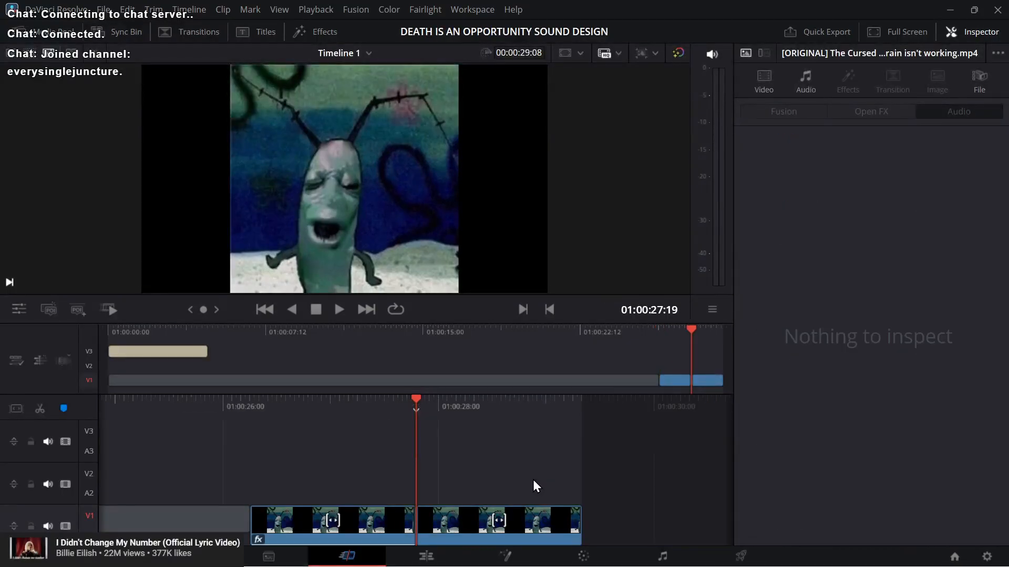
key(Up)
drag(576, 518, 629, 519)
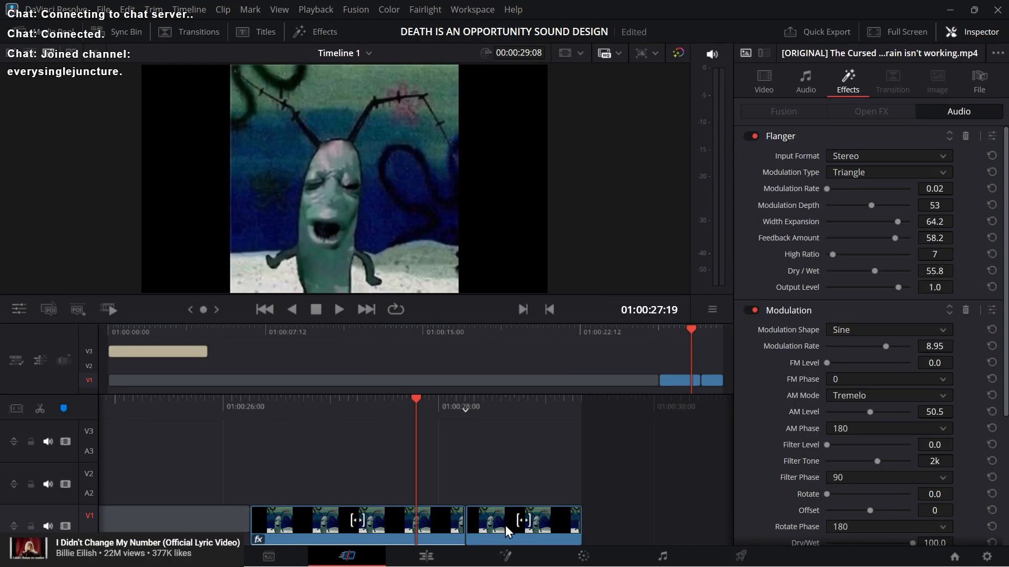
drag(465, 520, 573, 519)
key(m)
Step: Play the extended Plankton clip from its start and return the playhead to 01:00:26:06
key(Up)
key(space)
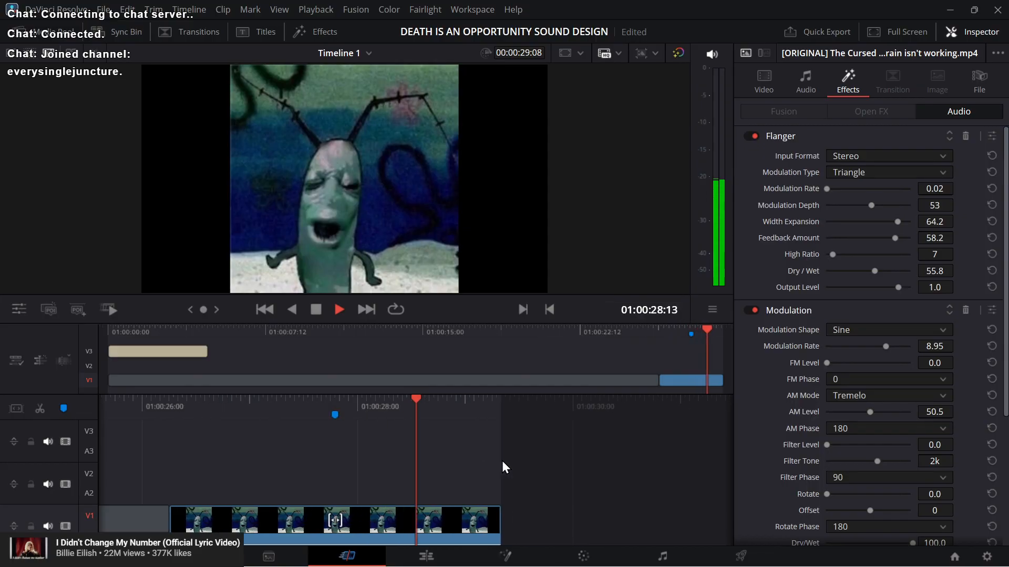
key(shift+Up)
key(Up)
key(space)
key(space)
key(Up)
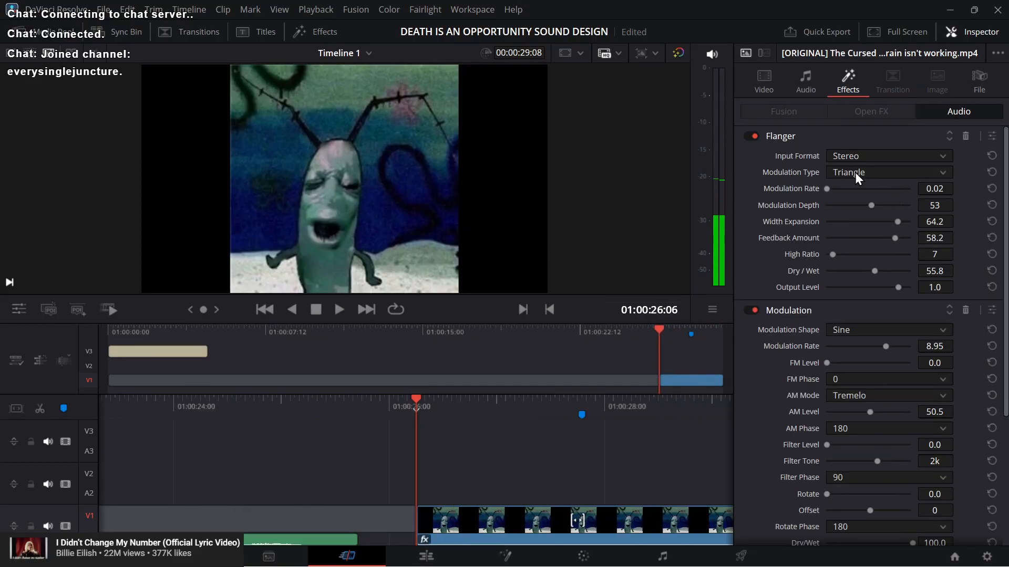
Step: Examine the Plankton clip's Distortion settings in the effect's own window and listen to the start of the clip
scroll(960, 207, down, 5)
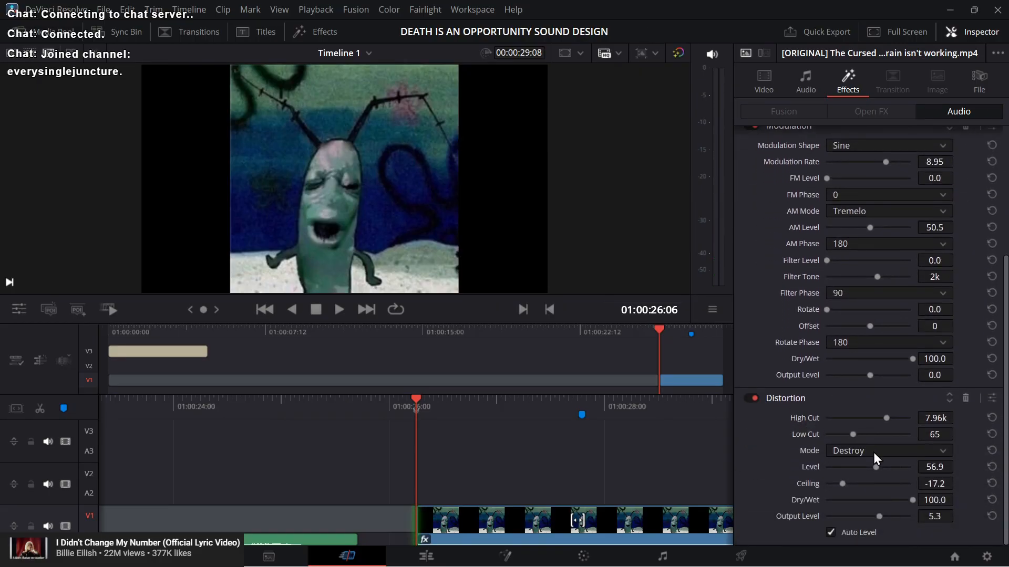
click(992, 399)
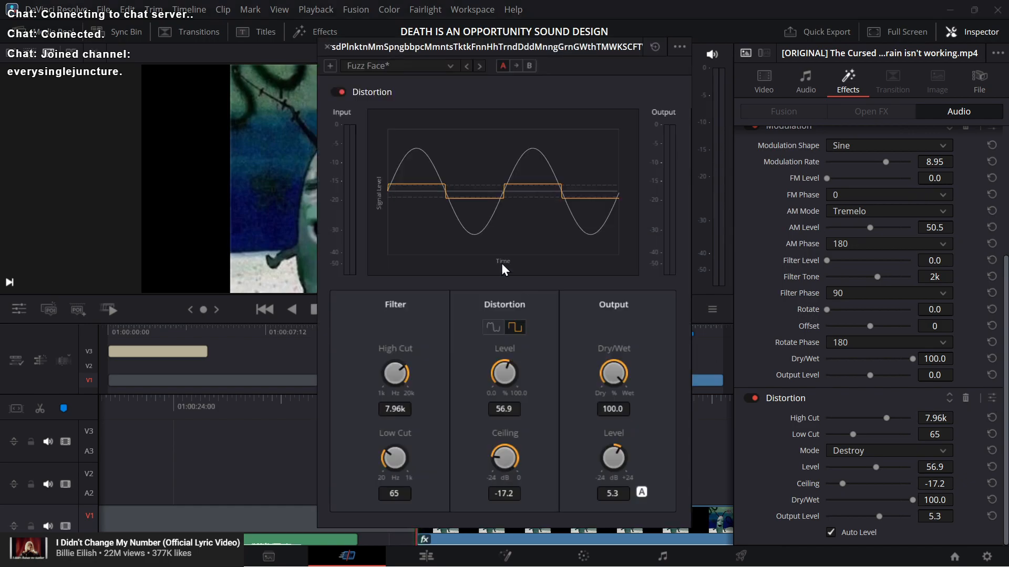
click(327, 48)
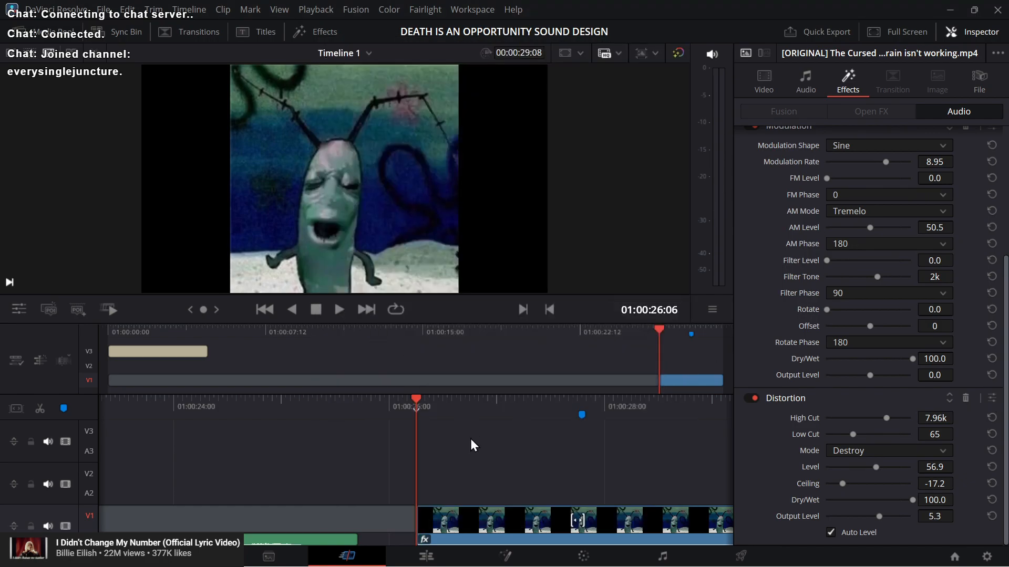
key(space)
key(space)
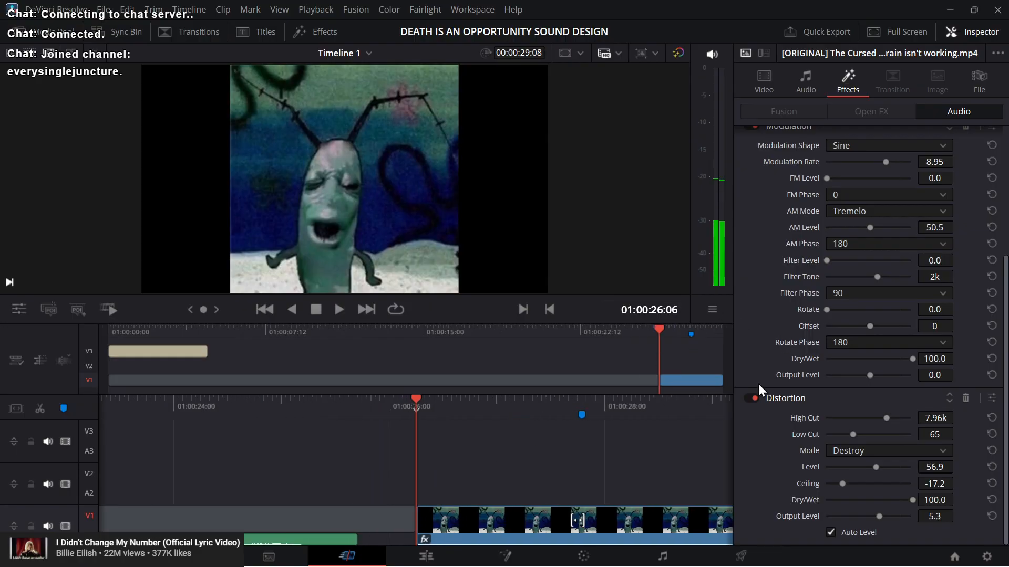
Step: Compare the start of the Plankton clip with the Distortion effect bypassed and re-enabled
click(754, 398)
key(space)
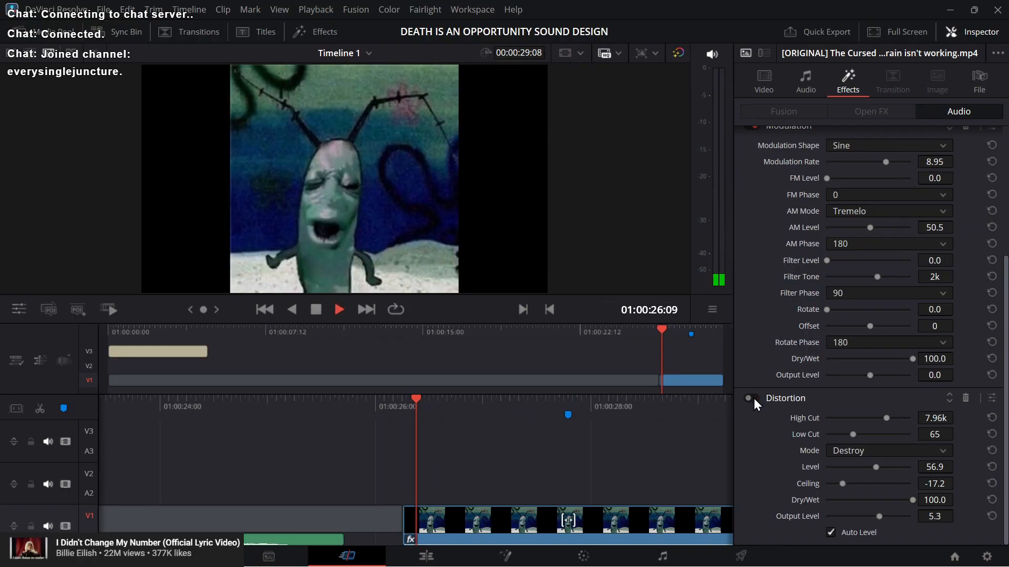
key(space)
click(753, 399)
key(space)
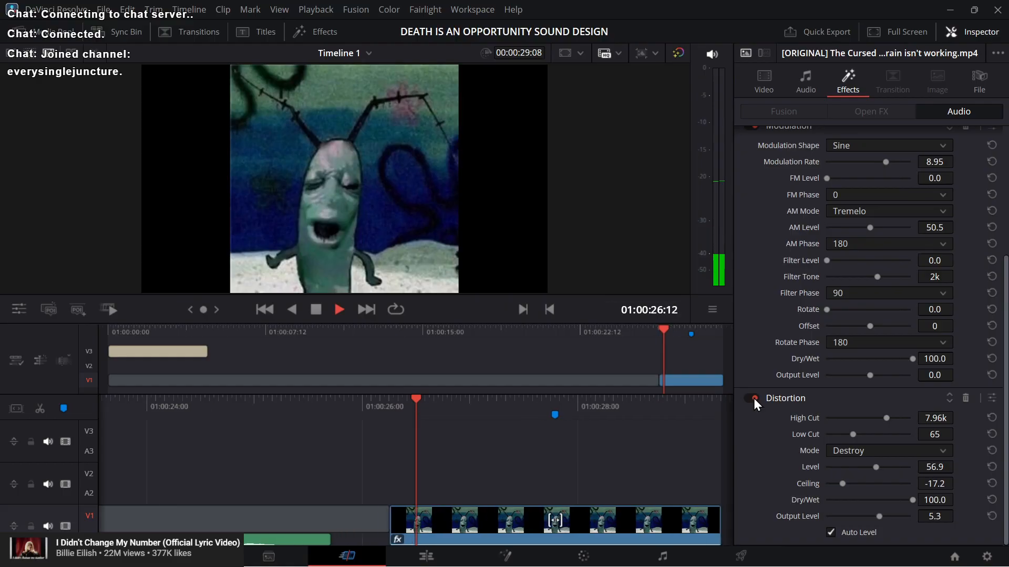
key(space)
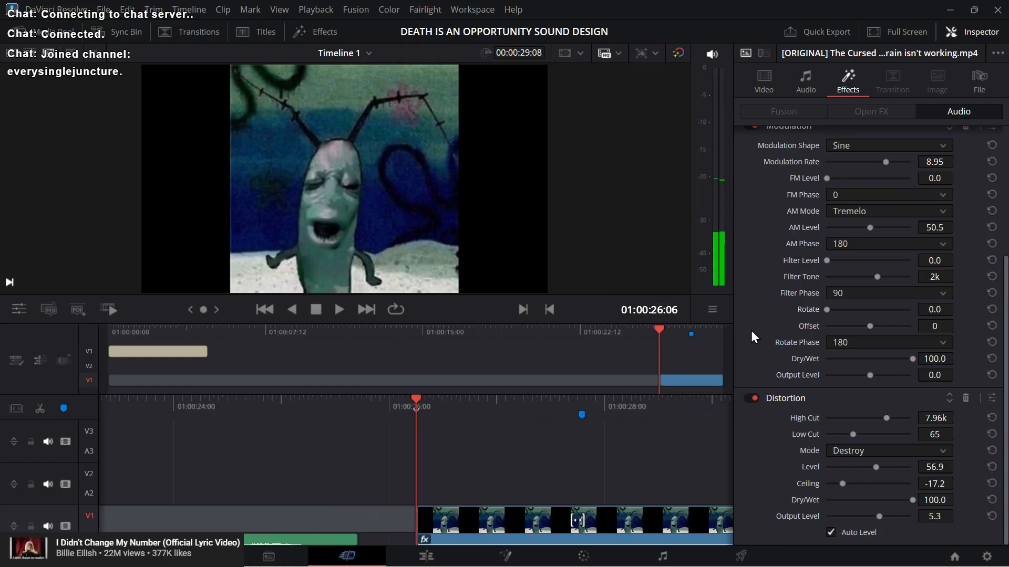
Step: Show the Plankton clip's audio settings, play the clip, and move the playhead to the marker at 01:00:27:19
scroll(751, 330, up, 3)
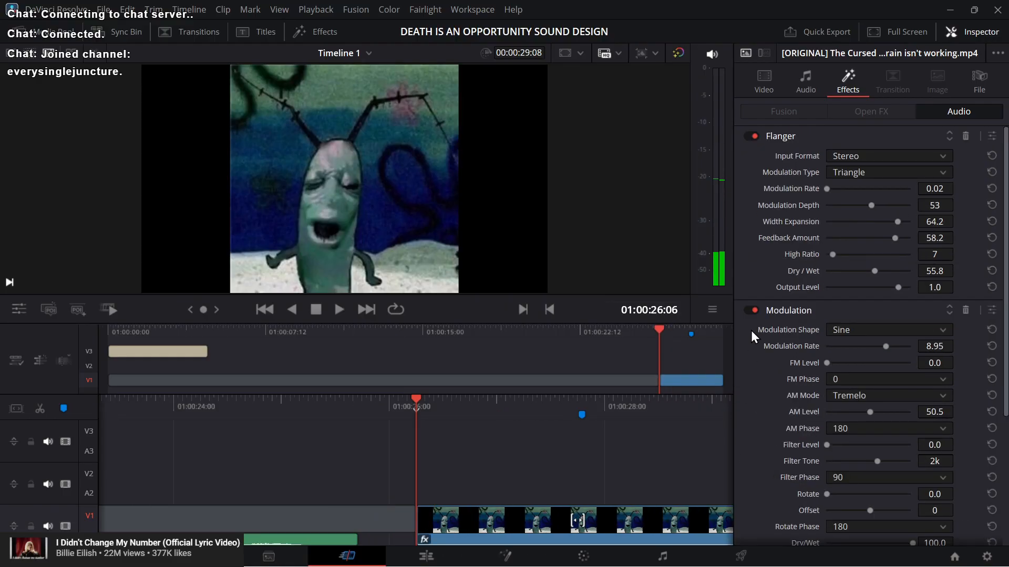
click(805, 73)
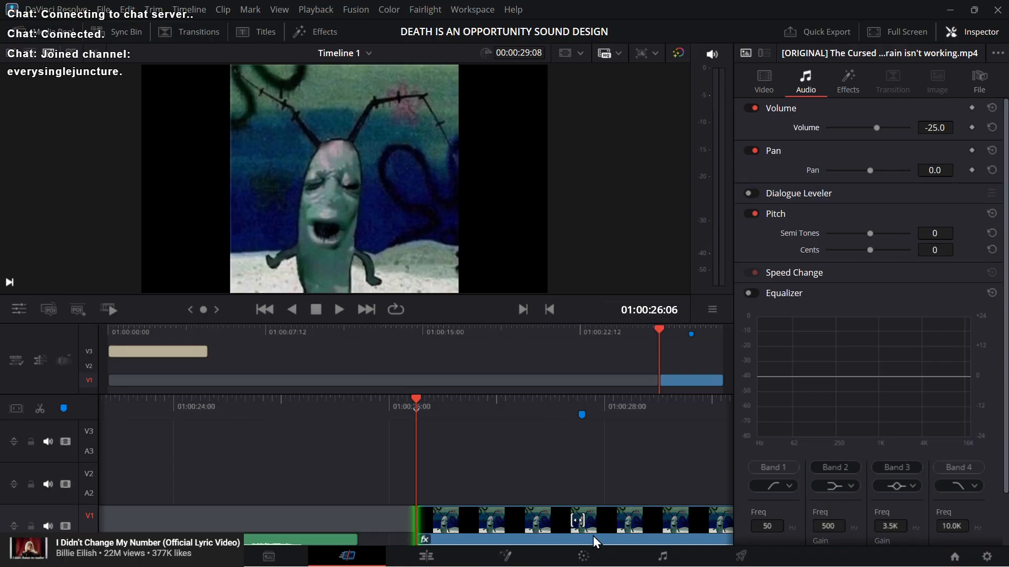
click(547, 525)
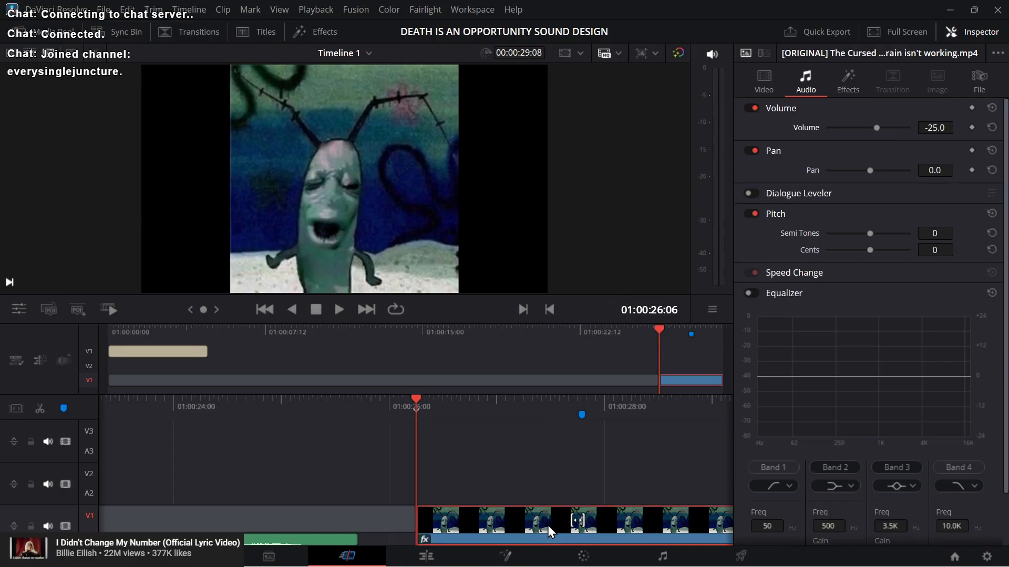
key(space)
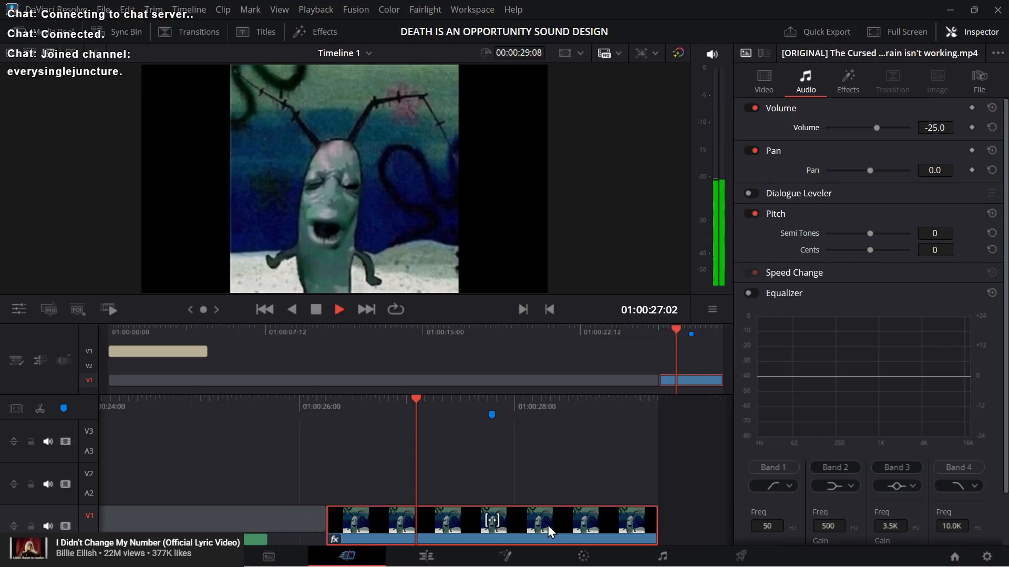
click(441, 460)
key(shift+Up)
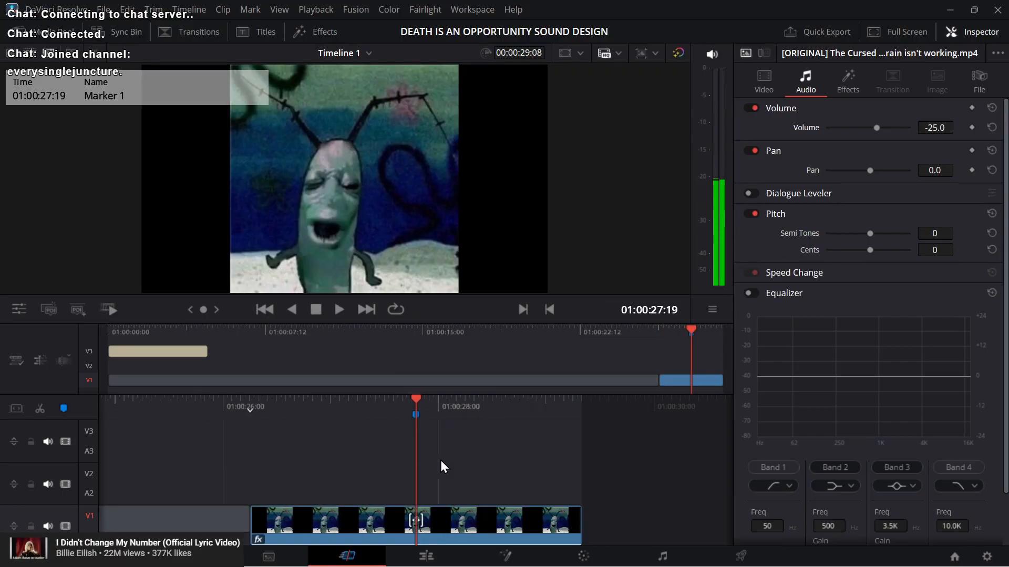
Step: Enable the Plankton clip's equalizer, boost the low frequencies with Band 2 at 162 Hz, and listen to it
click(475, 520)
click(750, 292)
drag(859, 376, 821, 321)
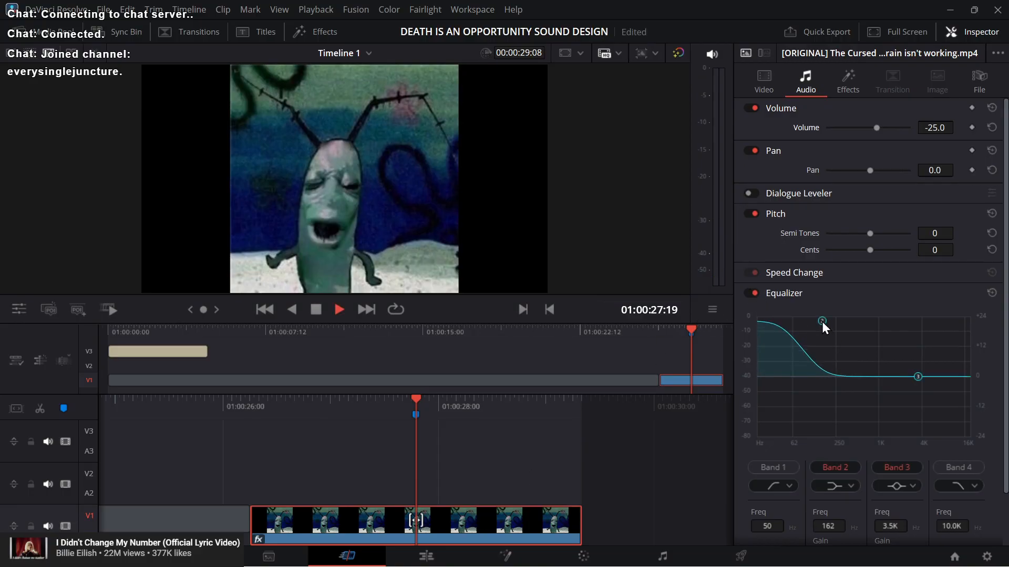
key(space)
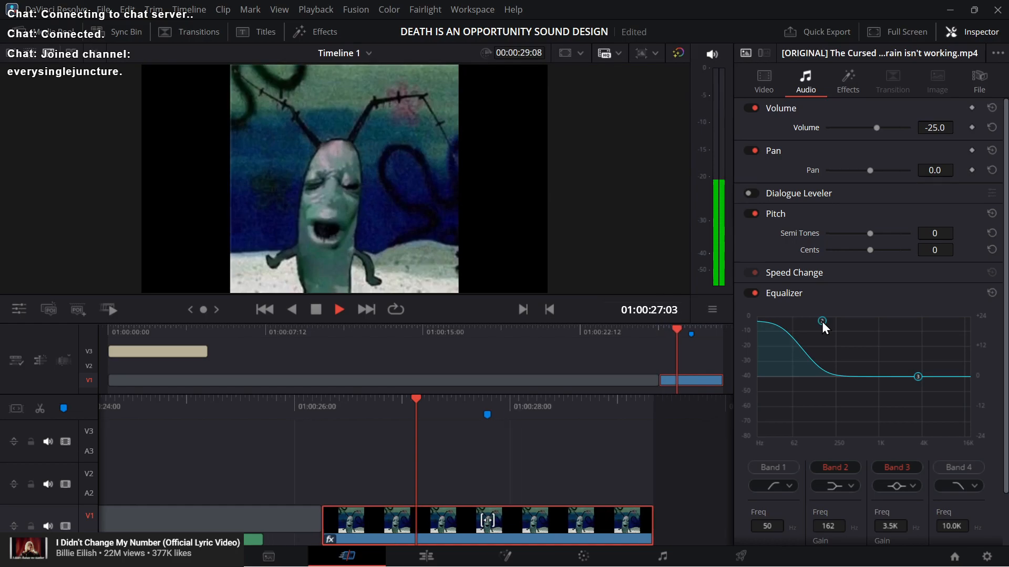
Step: Set the Plankton clip's volume to -24, play it, and deselect the clip
click(940, 132)
text(-24)
key(Return)
key(Up)
key(space)
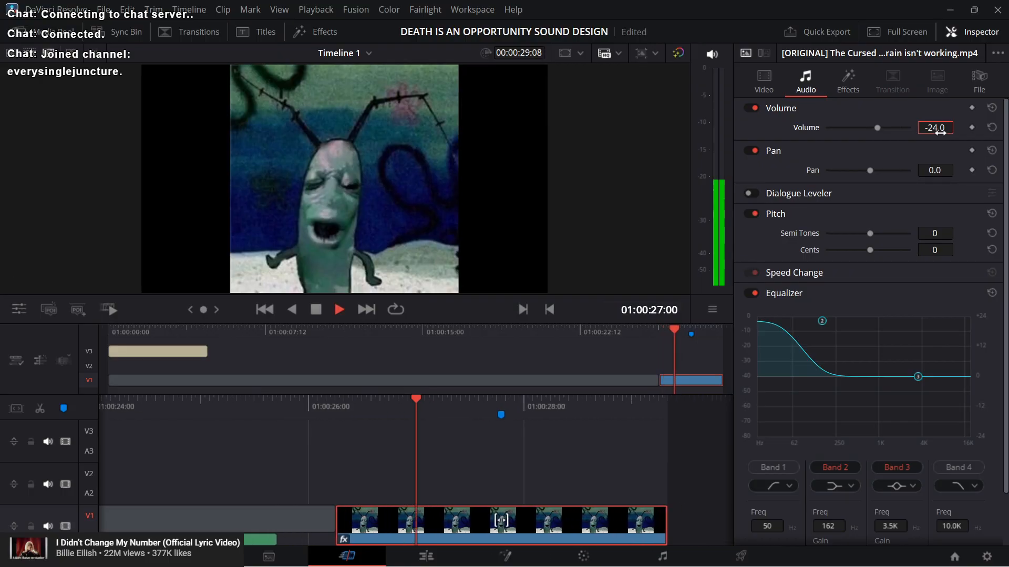
key(space)
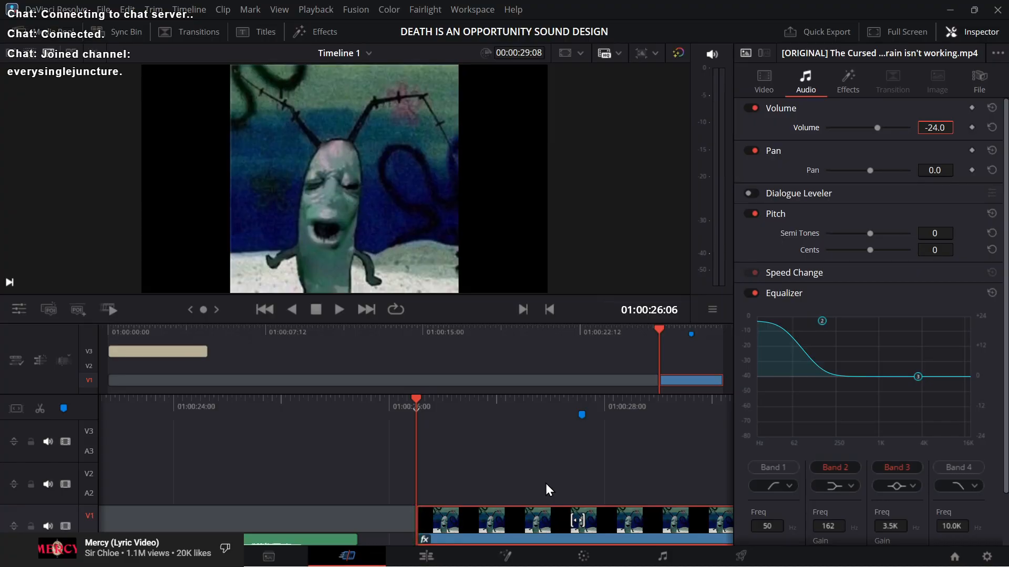
click(528, 483)
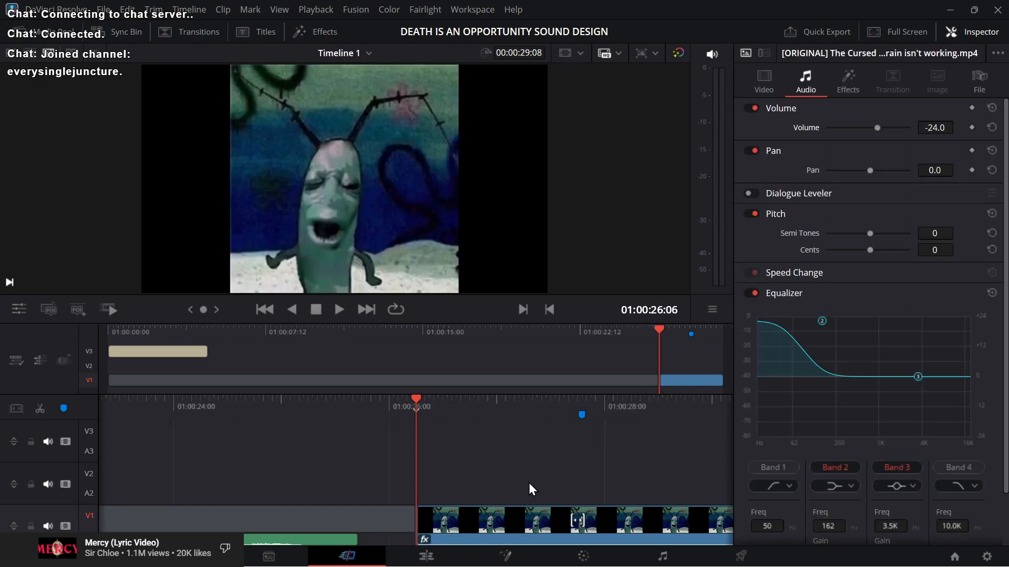
key(alt+Tab)
key(alt+shift+Tab)
mouse_move(557, 566)
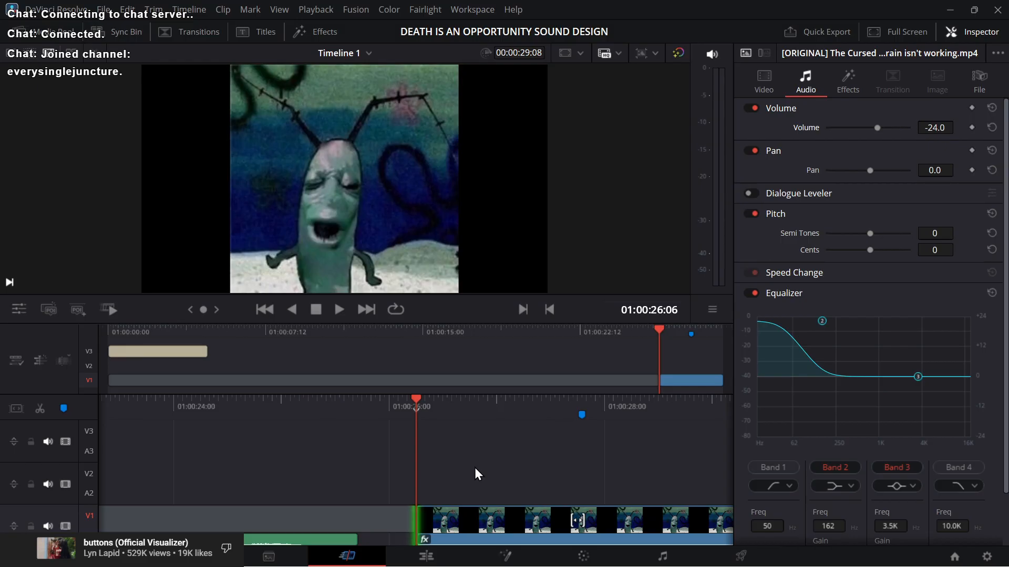
key(alt+Tab)
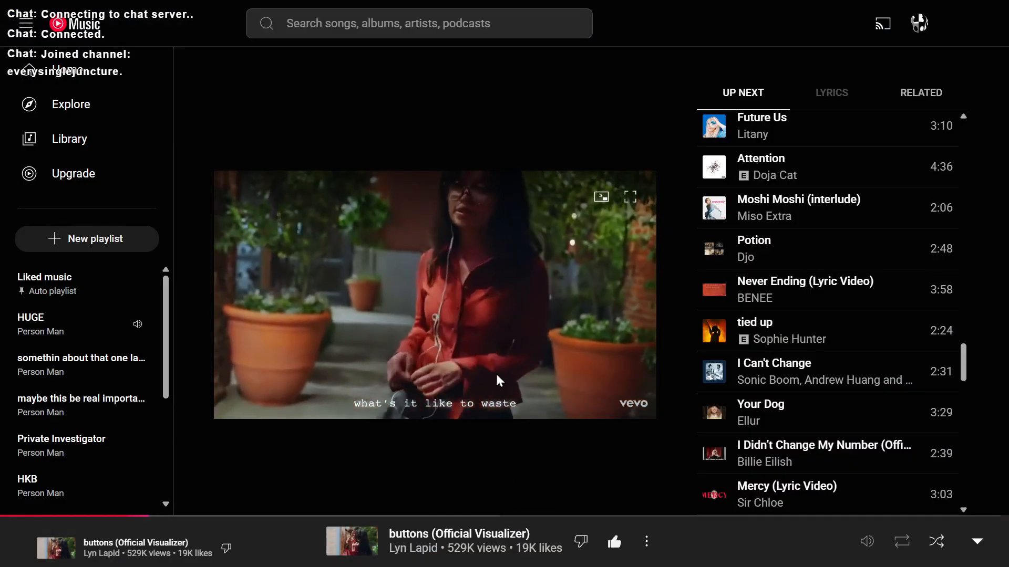
key(alt+Tab)
key(alt+Tab)
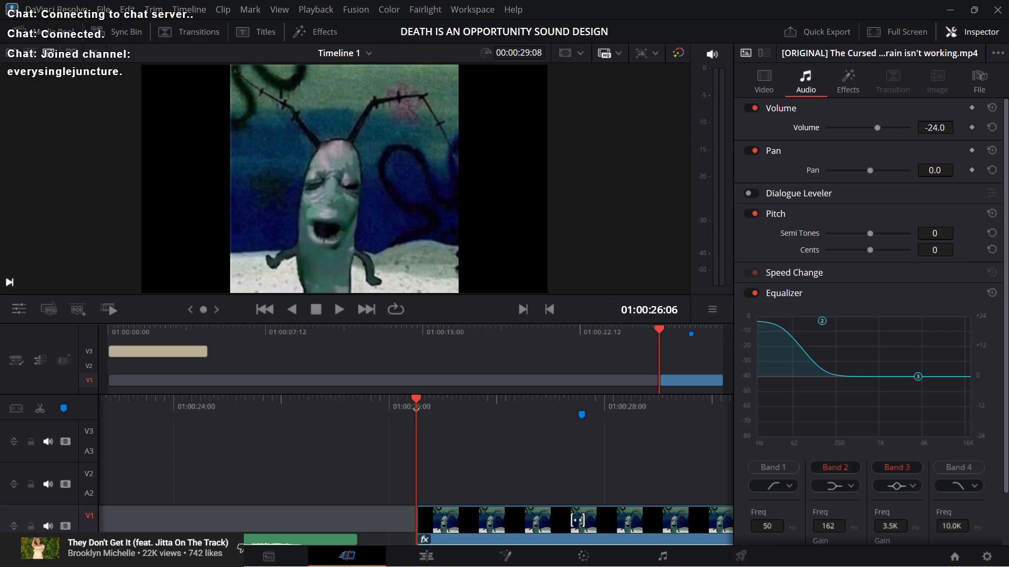
key(Right)
key(Left)
key(v)
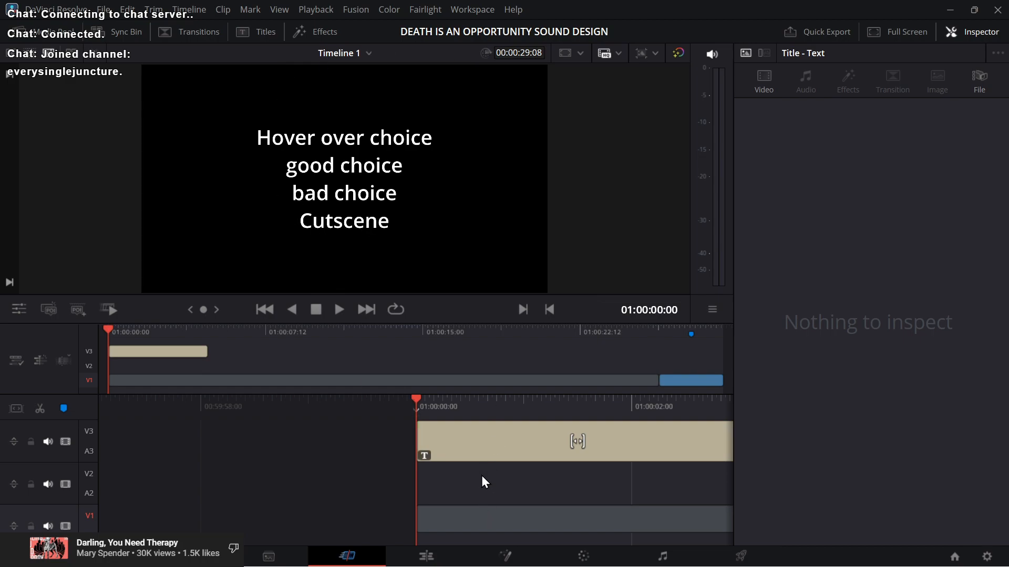
Step: Listen to the timeline from the title's end at 01:00:04:18, through Compound Clip 1 and the wind chimes clip
key(Down)
key(Down)
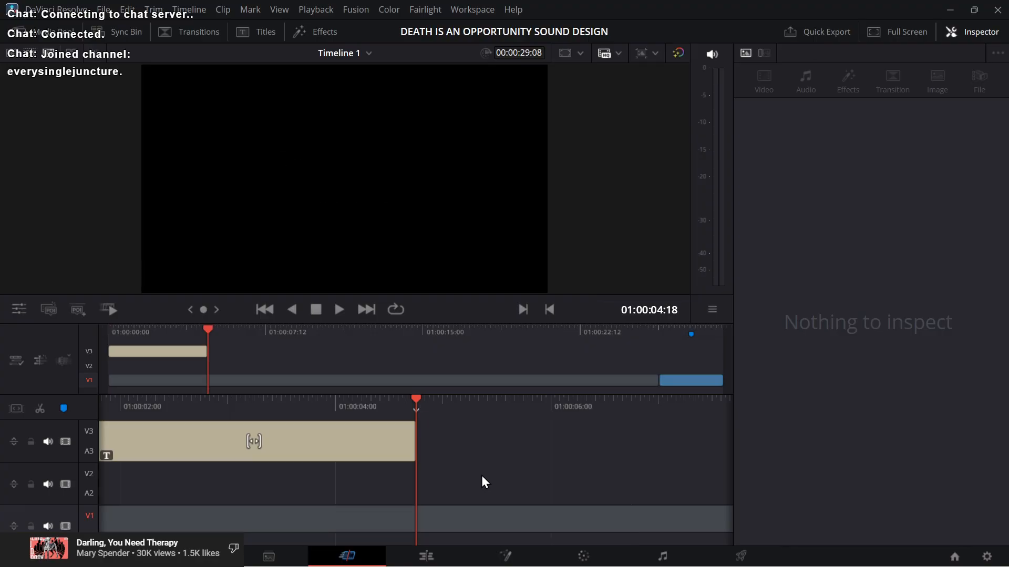
key(space)
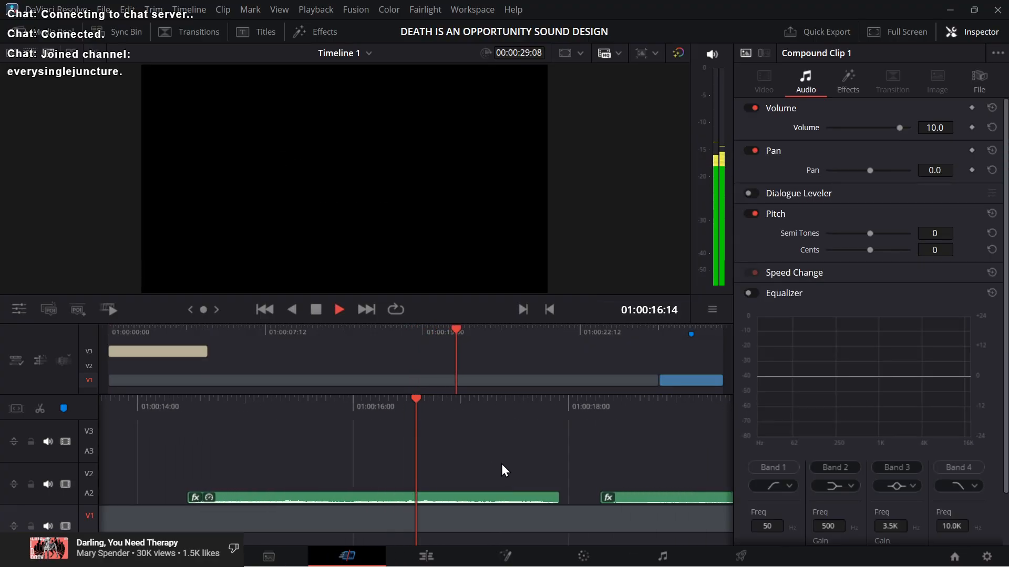
key(space)
key(Down)
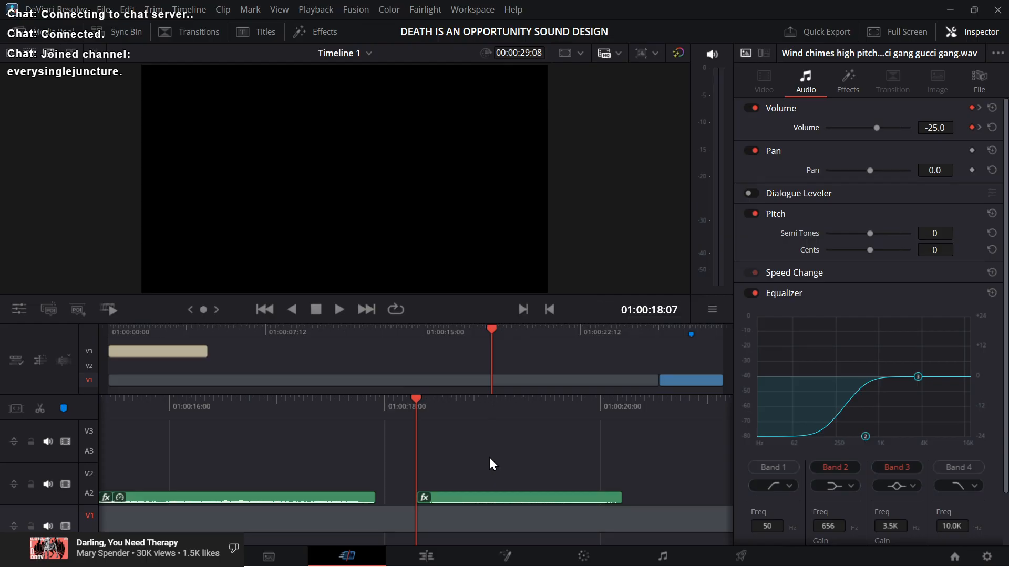
key(space)
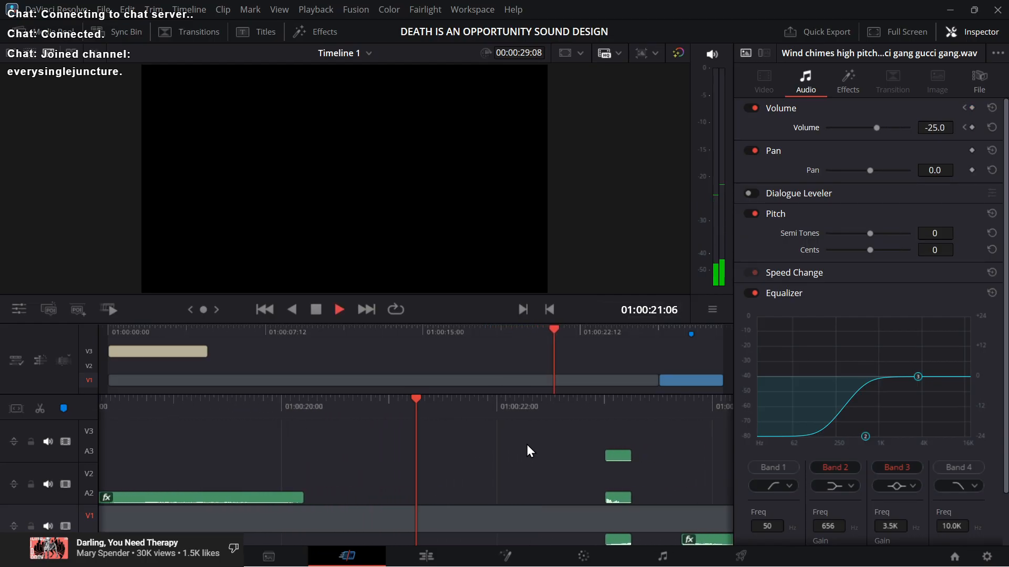
click(577, 464)
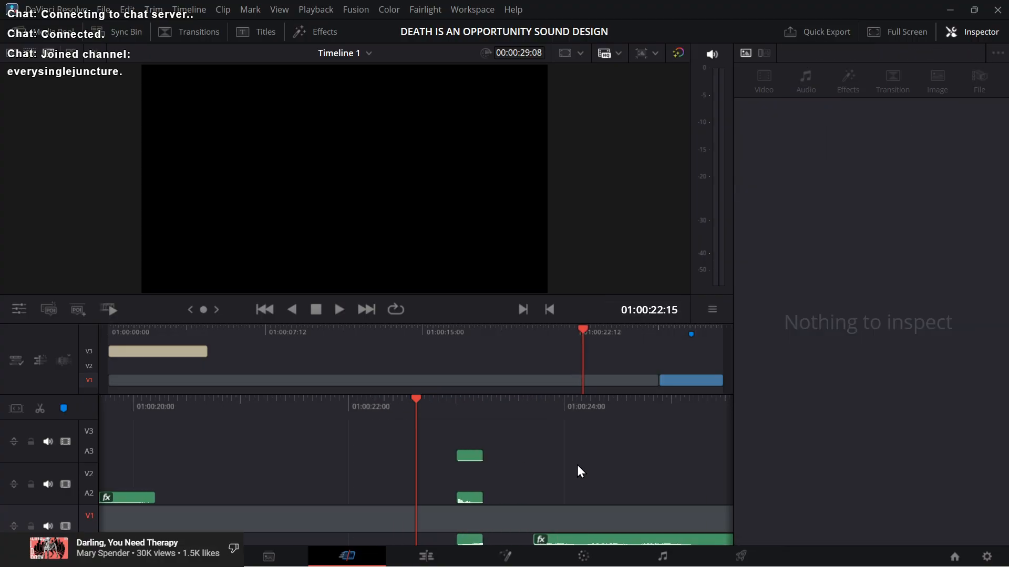
Step: Replay the layered punch sounds at 01:00:23:00 several times
key(space)
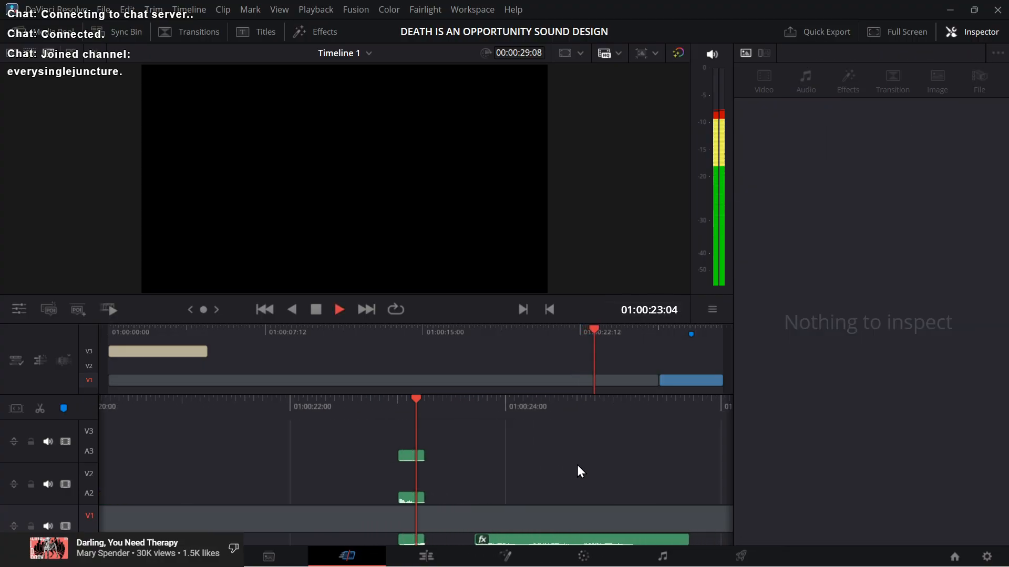
key(space)
key(space)
key(space)
key(Up)
key(Up)
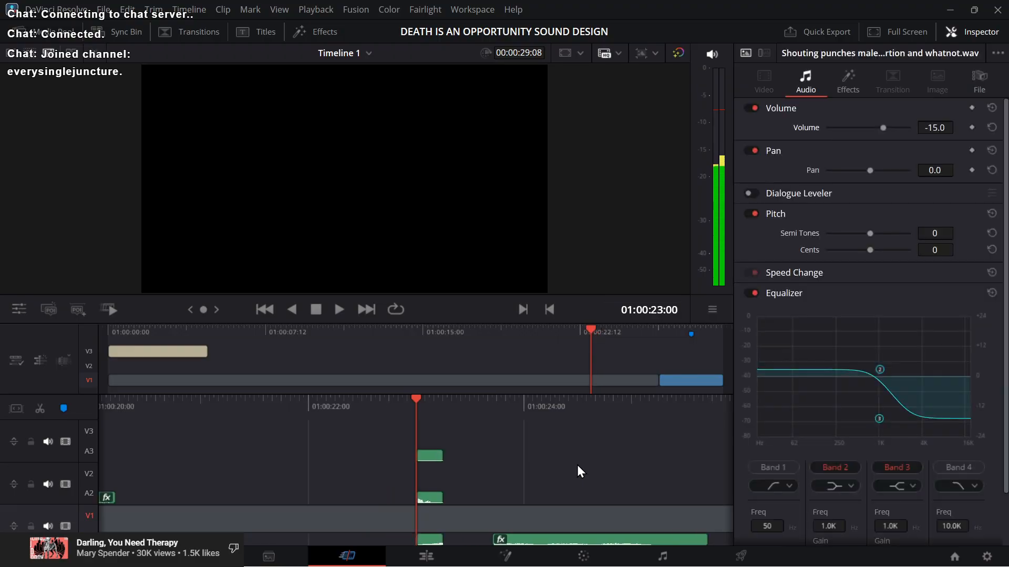
key(space)
key(space)
key(Up)
Step: Play from the punch sounds through the Plankton clip and return the playhead to that clip's start at 01:00:26:06
key(space)
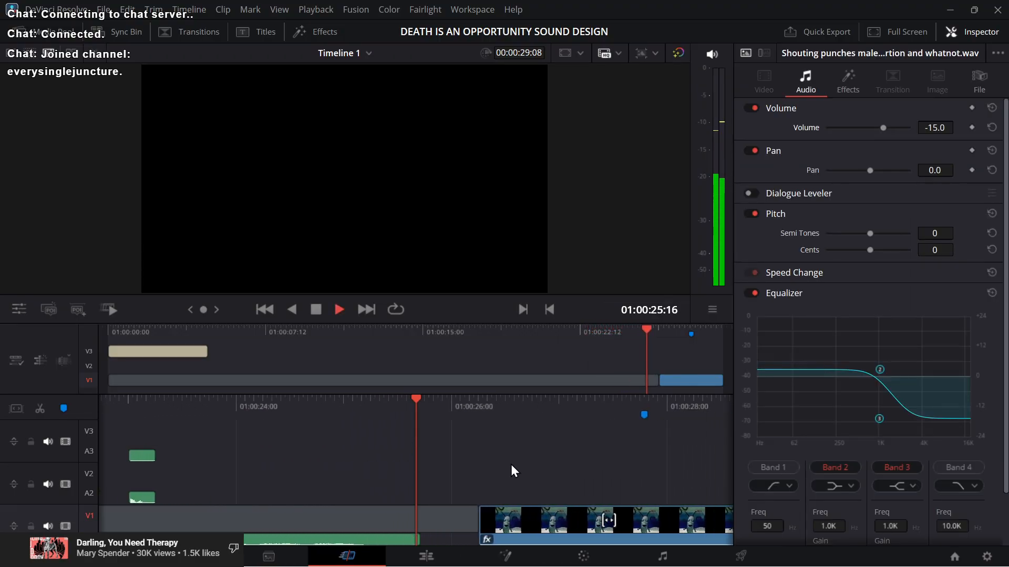
key(space)
key(space)
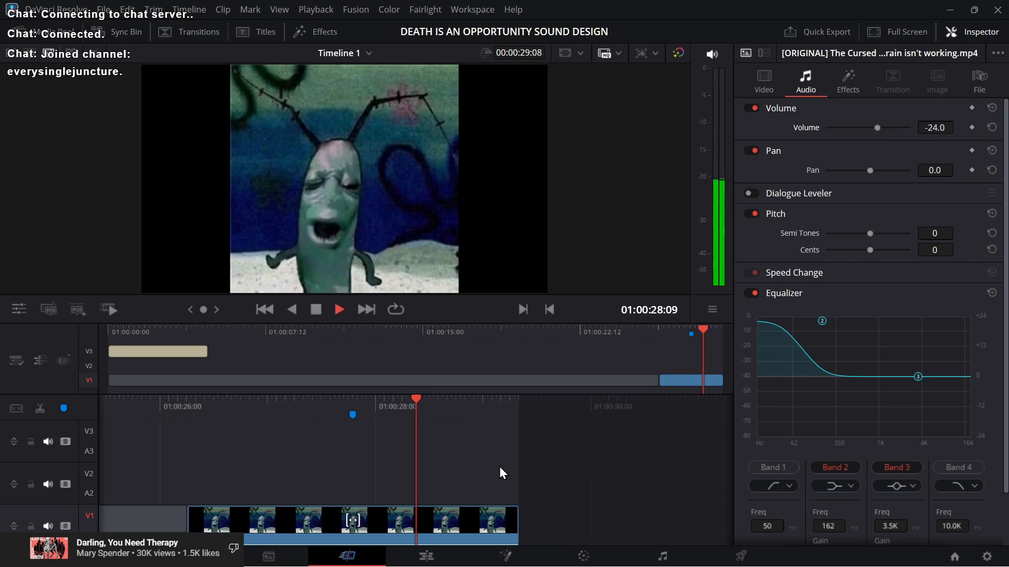
key(Up)
key(Up)
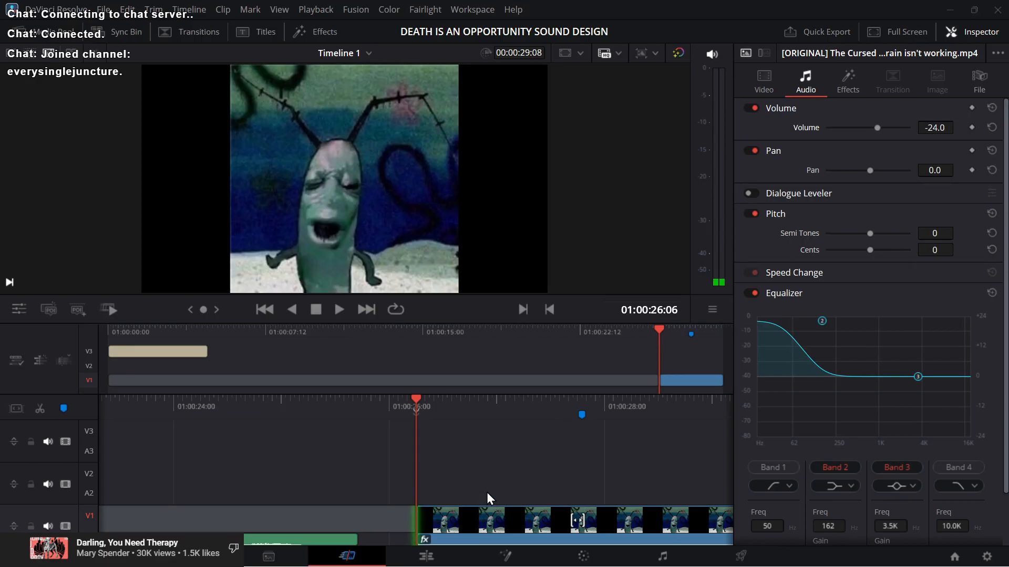
key(alt+Tab)
key(alt+shift+Tab)
key(alt+Tab)
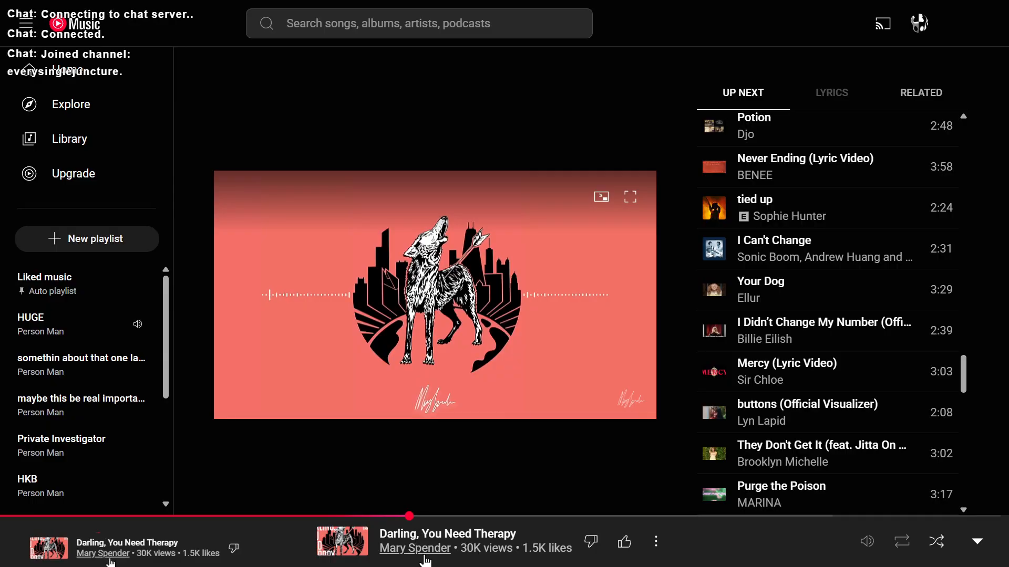
key(alt+Tab)
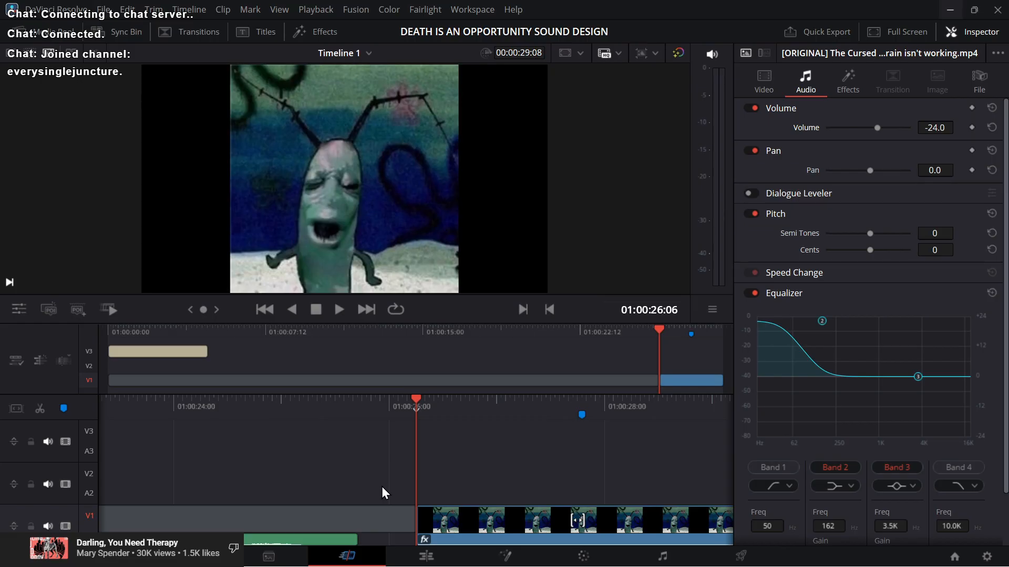
key(alt+Tab)
key(alt+shift+Tab)
key(v)
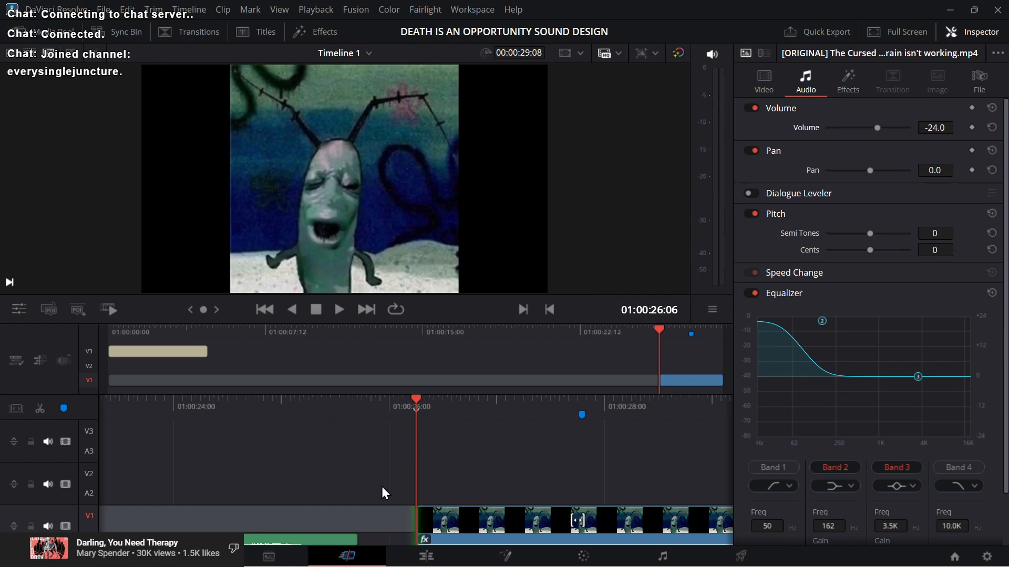
Step: Switch from DaVinci Resolve to the OBS window
key(alt+Tab)
key(alt+Tab)
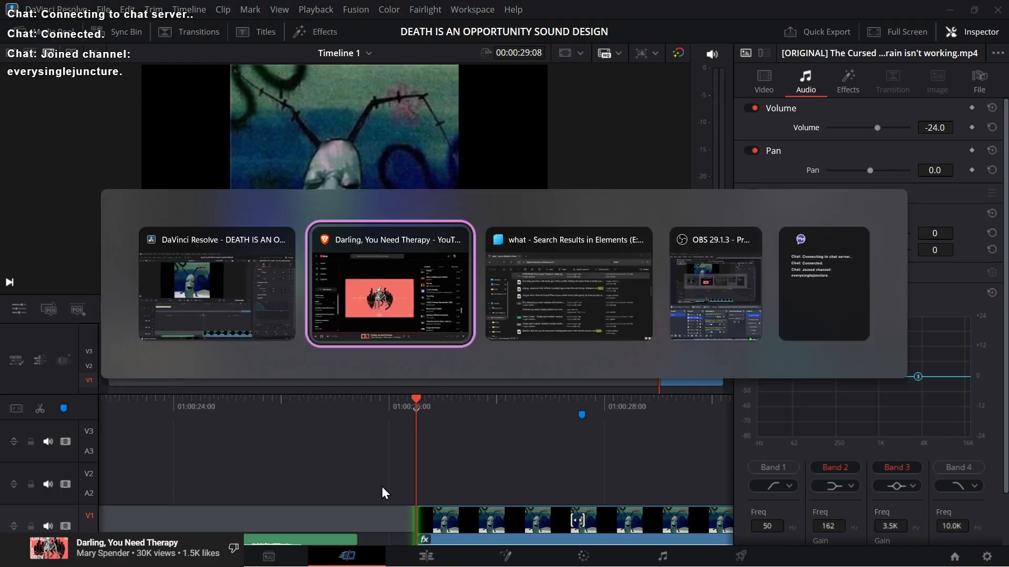
key(alt+Tab)
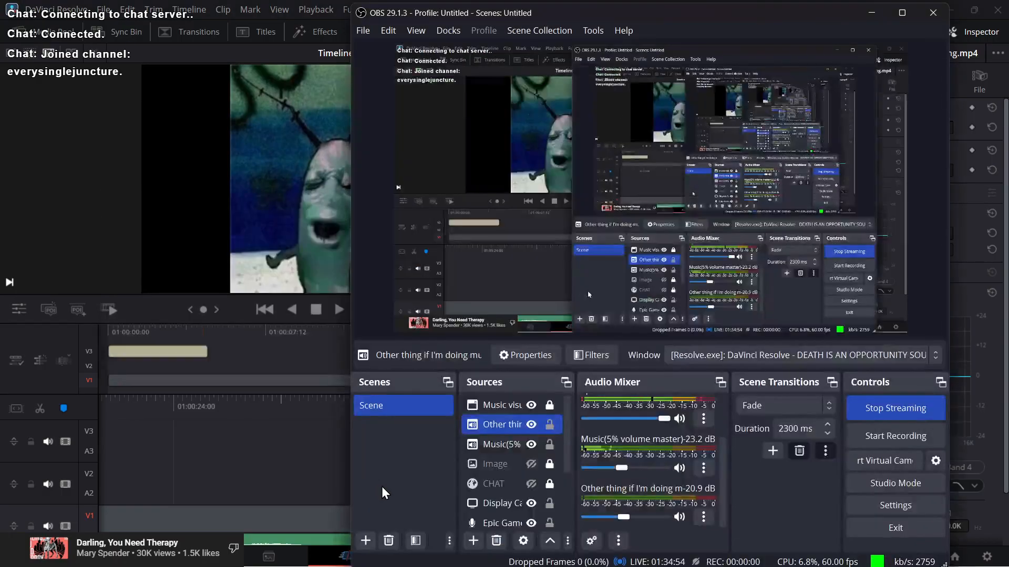